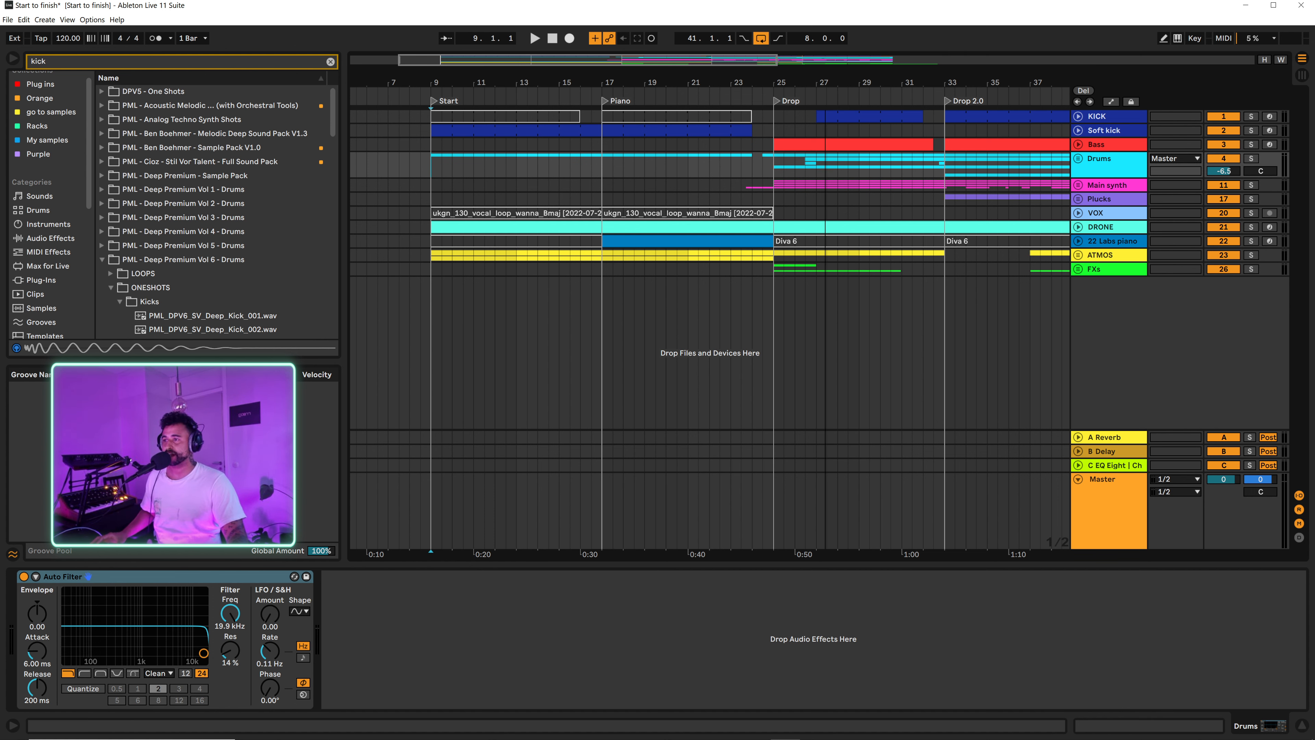
Step: Play the arrangement from bar 9 and look at the device chains on the Master and Plucks tracks
drag(825, 83, 667, 48)
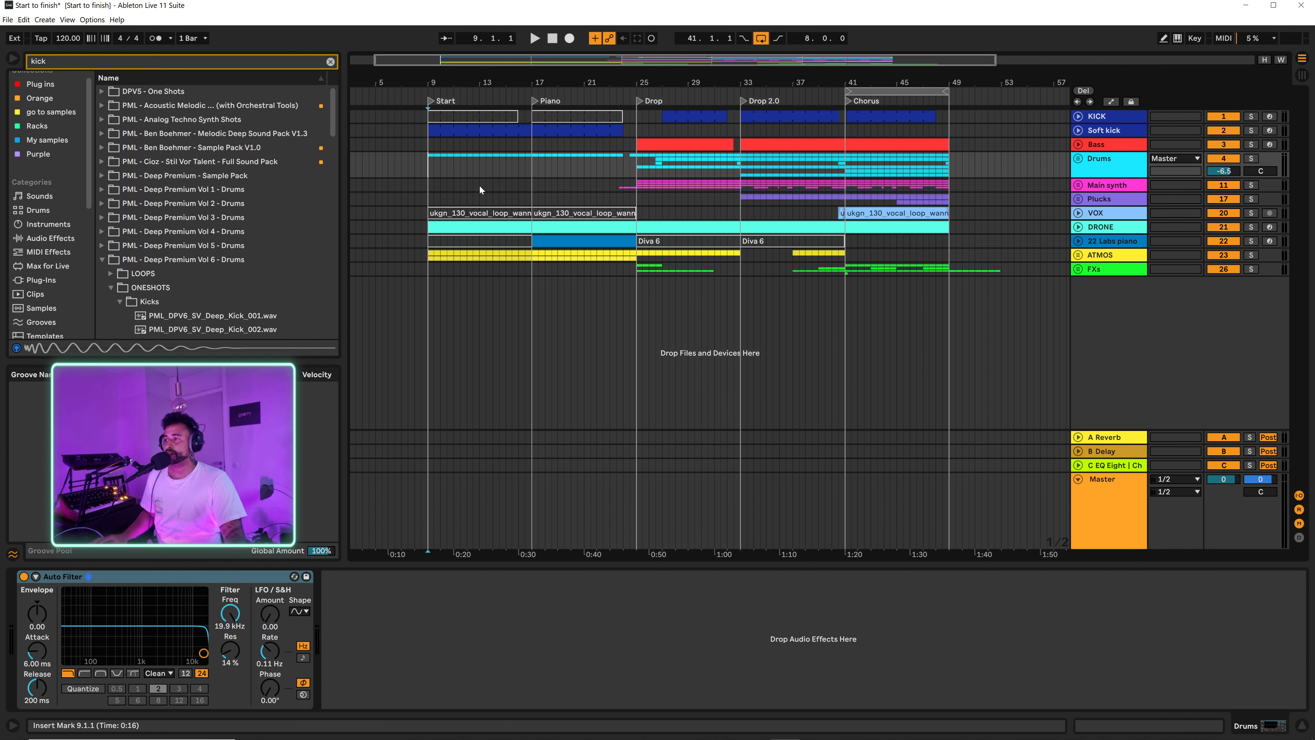
key(space)
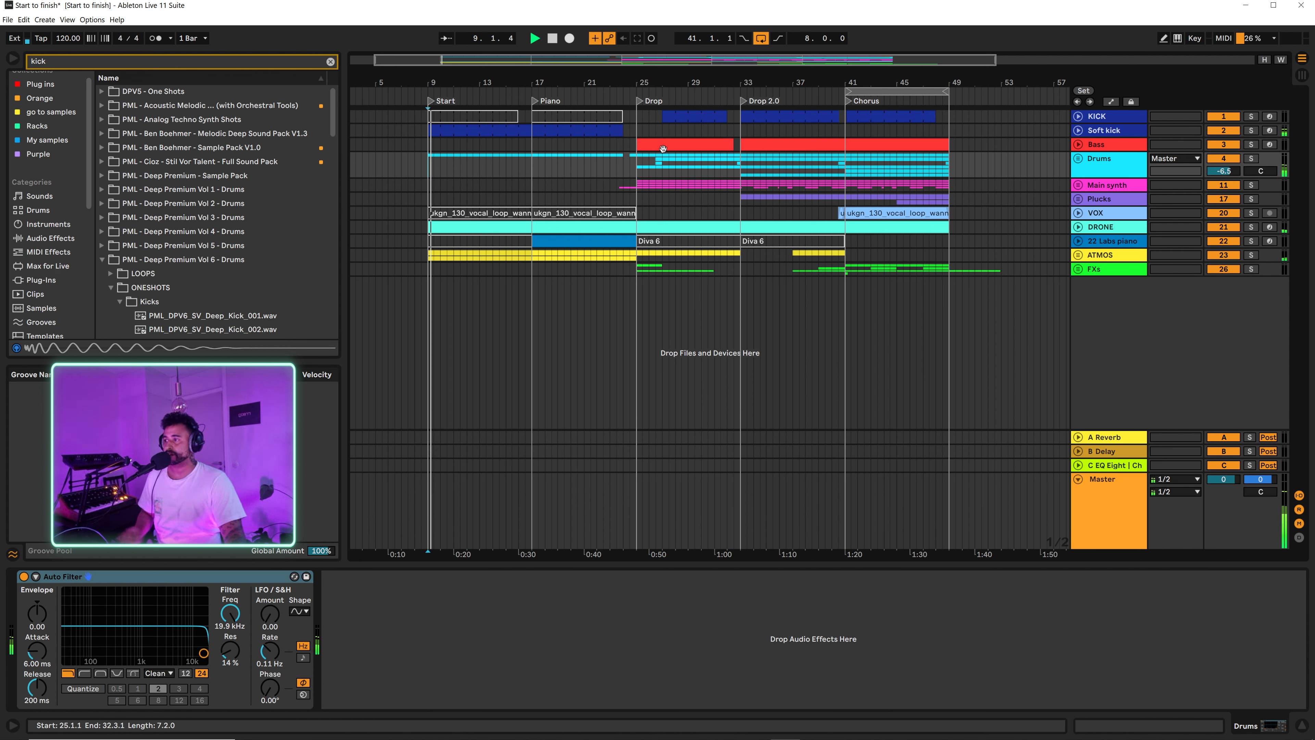
click(1102, 504)
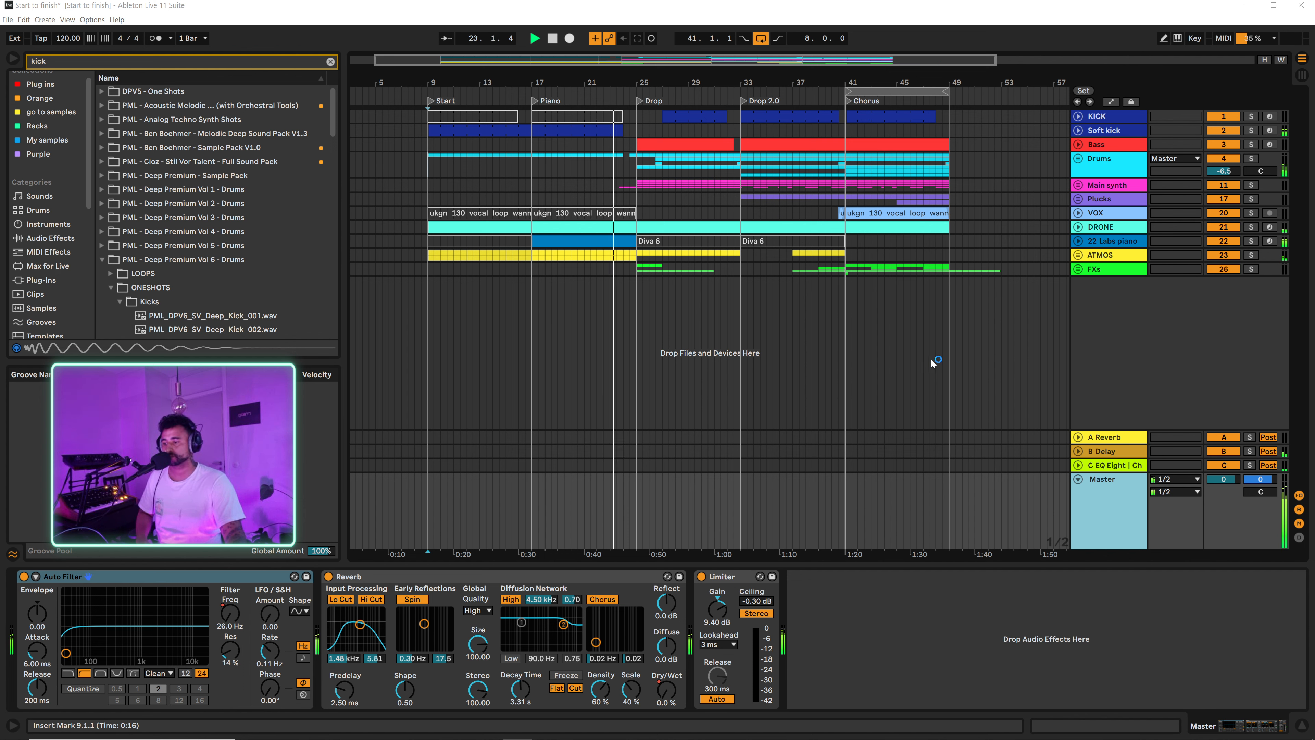
click(1111, 200)
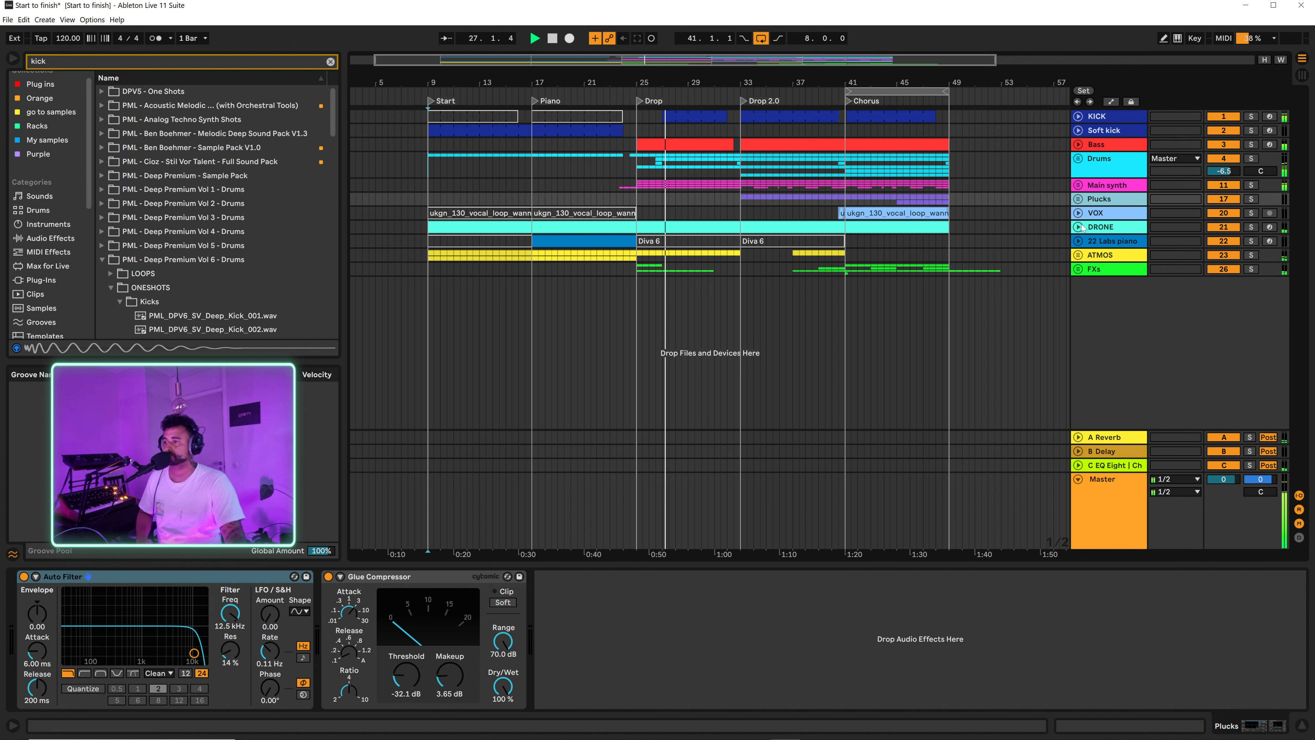
Step: Unfold the Main synth group and examine its Transient, Trans and Diva tracks during playback
click(1078, 184)
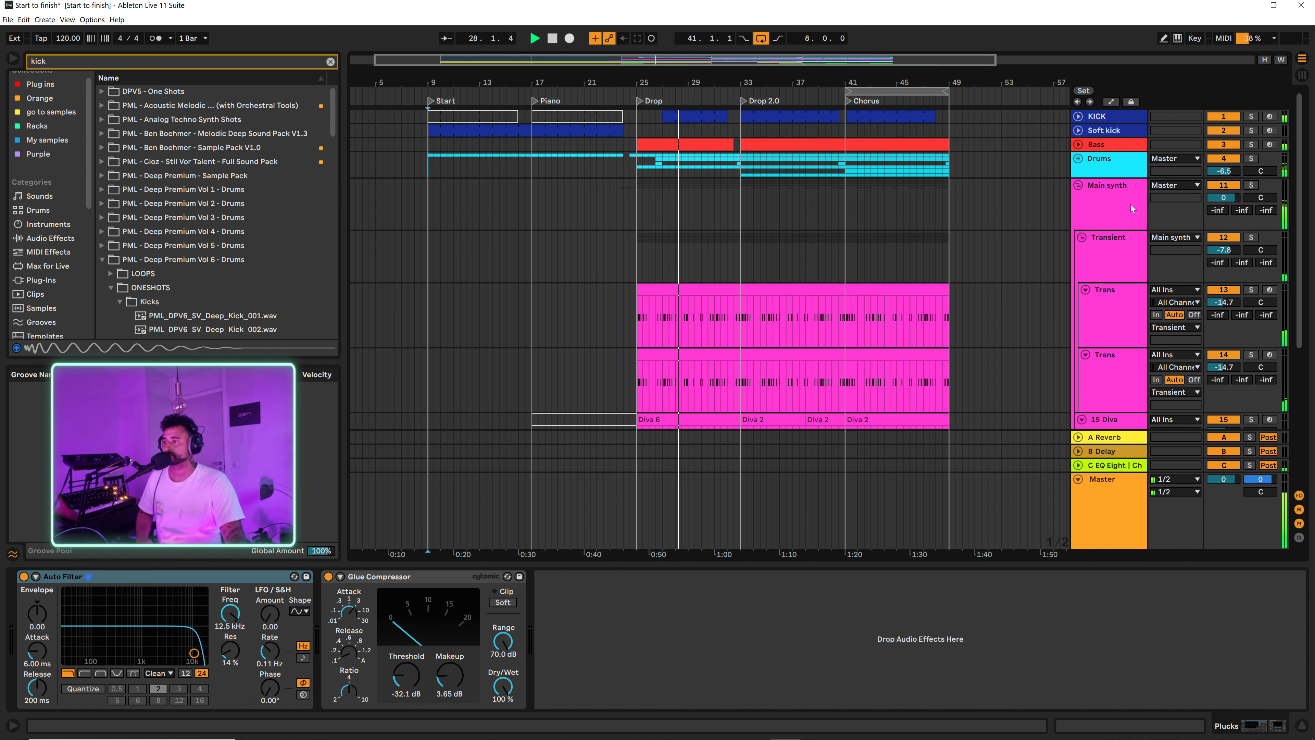
scroll(1130, 205, down, 5)
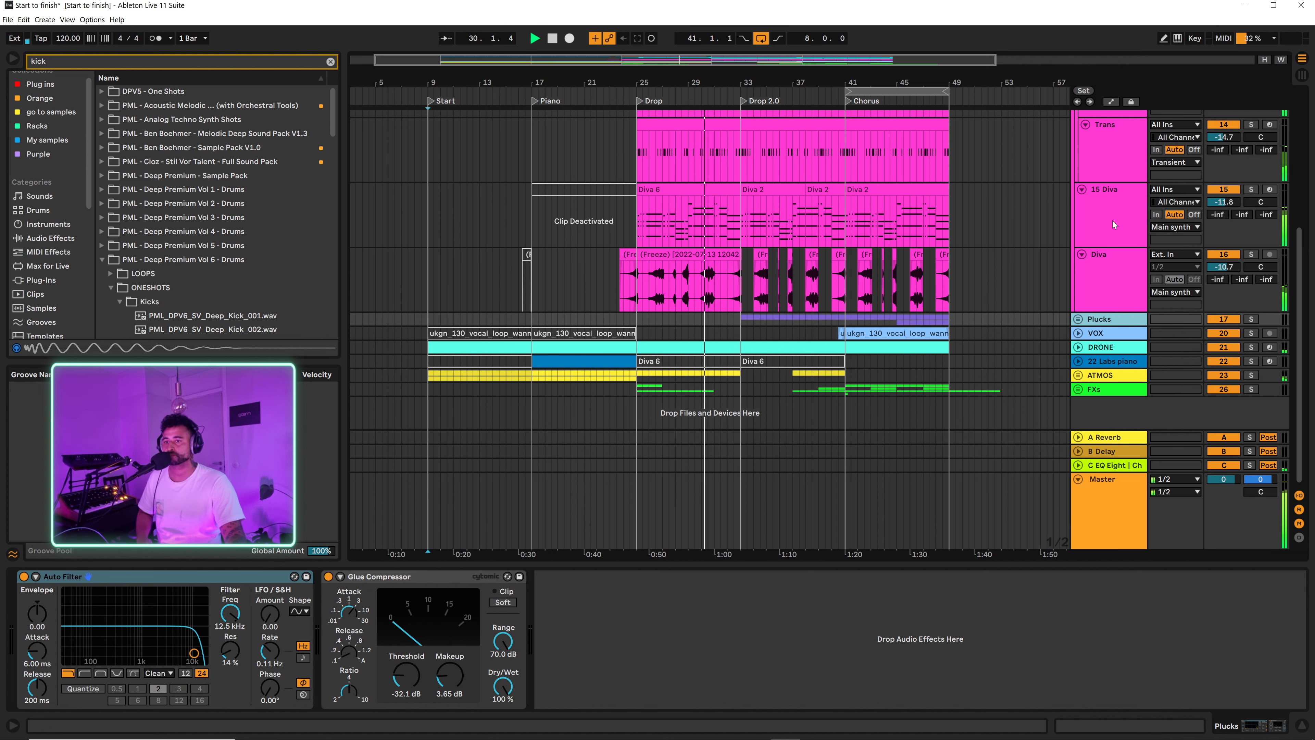
scroll(1119, 218, up, 5)
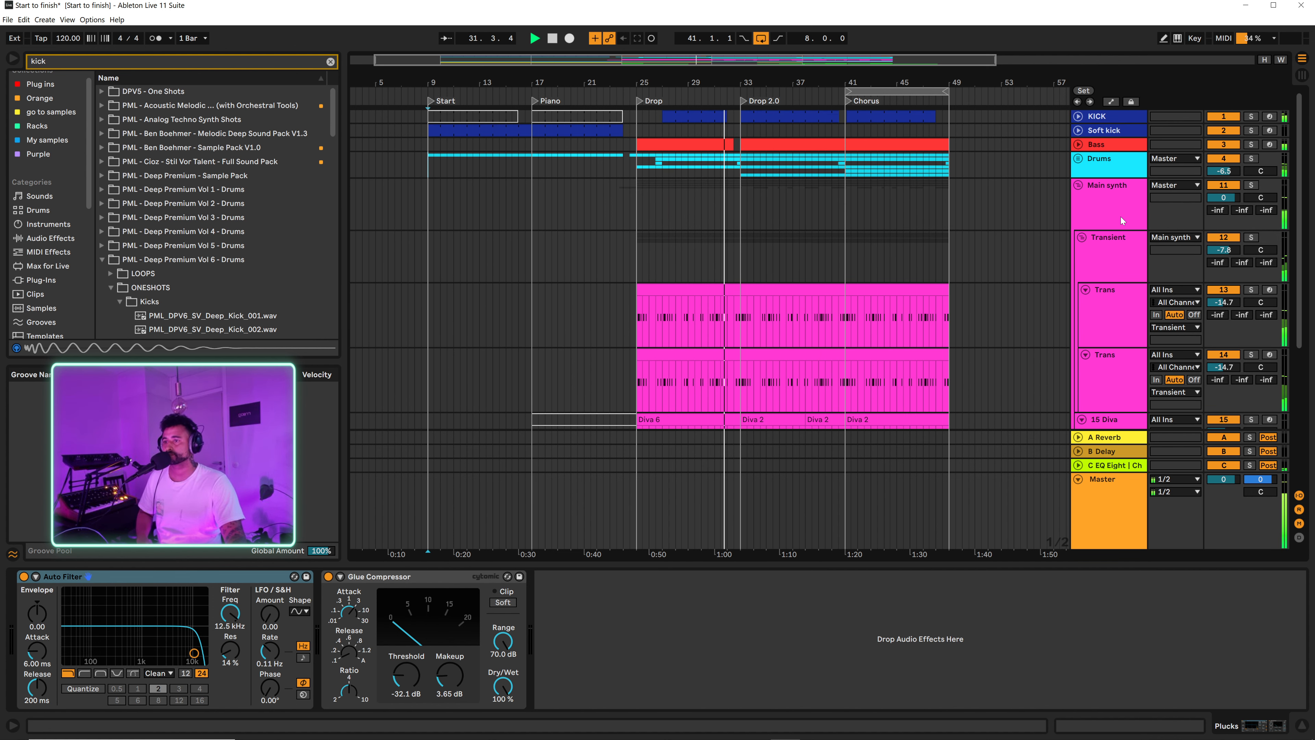
Step: Unfold the Drums group, review its tracks and those of the Main synth group, and stop playback
click(1078, 158)
scroll(1090, 207, down, 2)
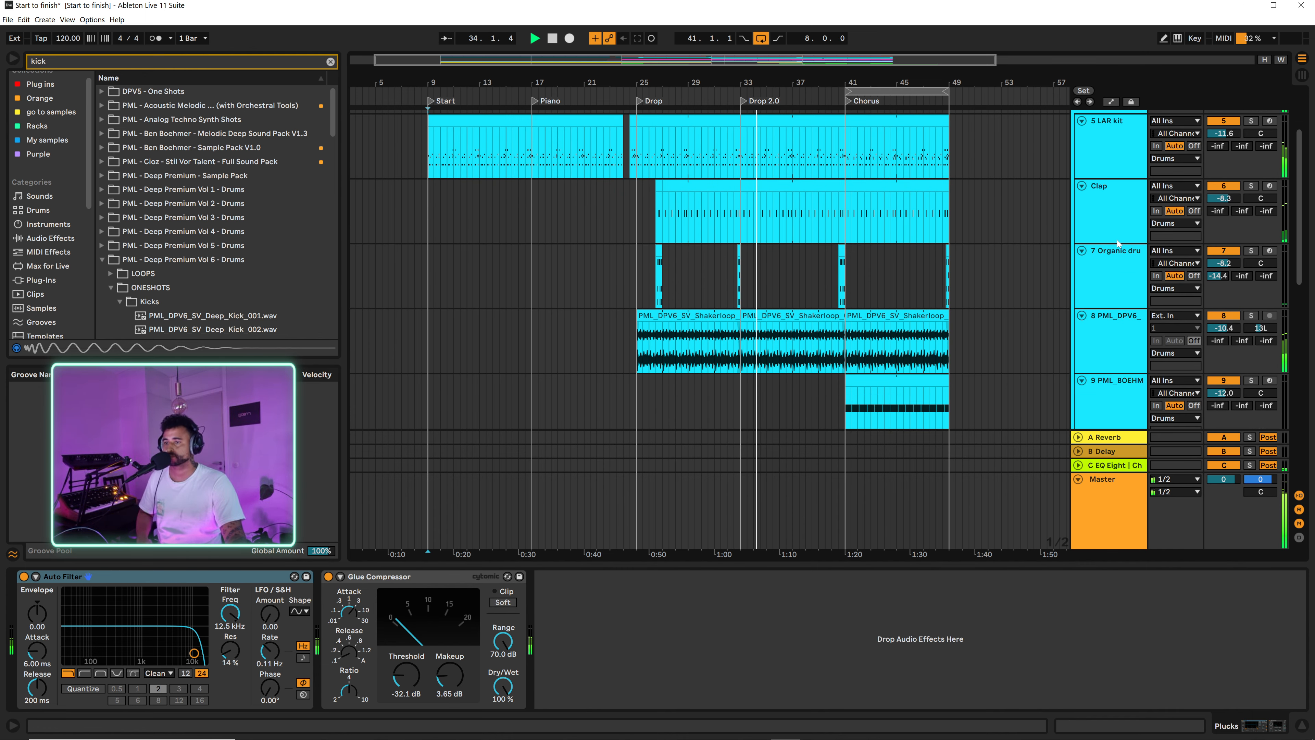
scroll(1117, 240, down, 2)
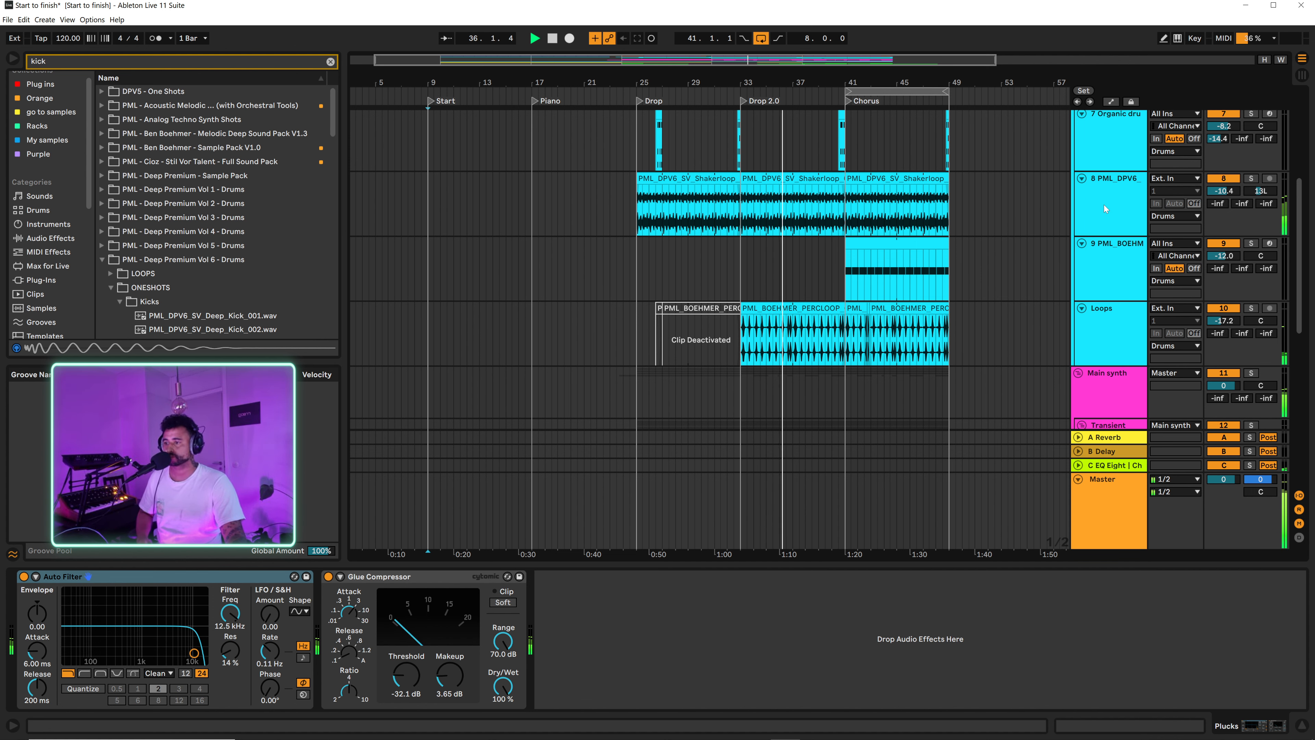
scroll(1060, 223, down, 3)
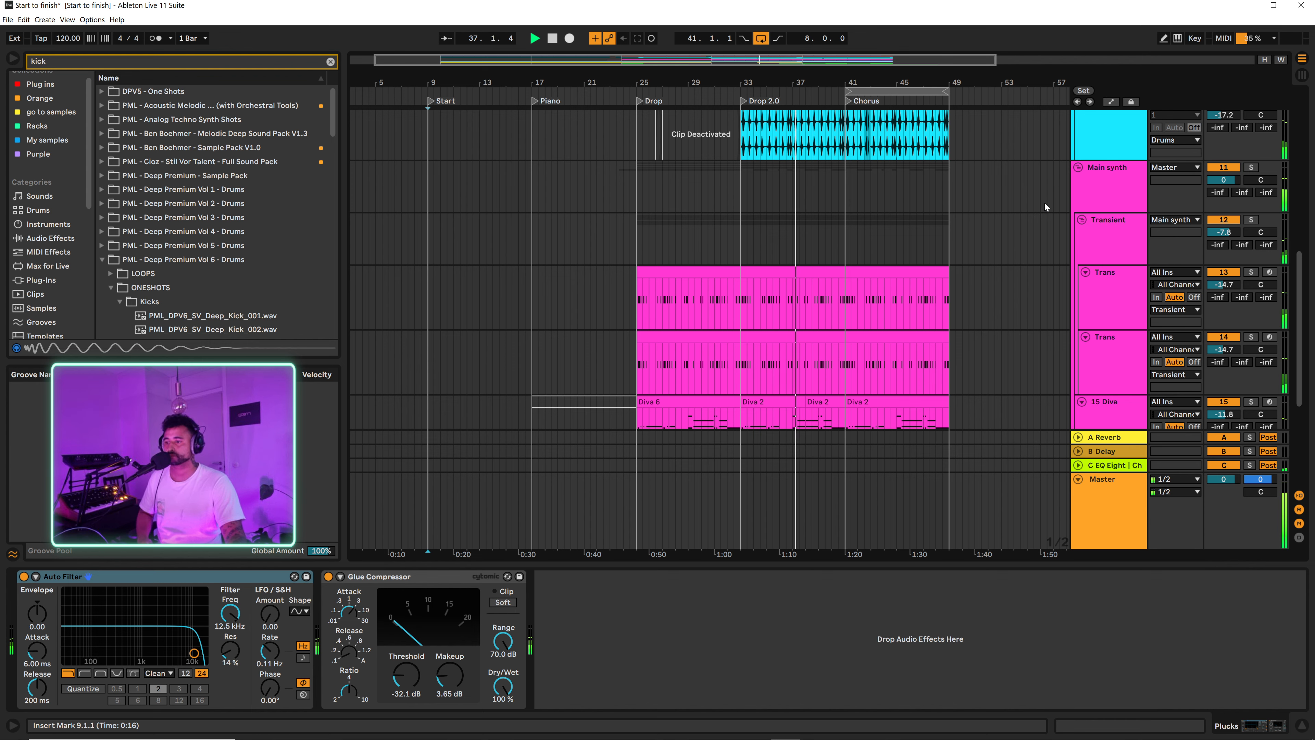
scroll(1043, 205, down, 3)
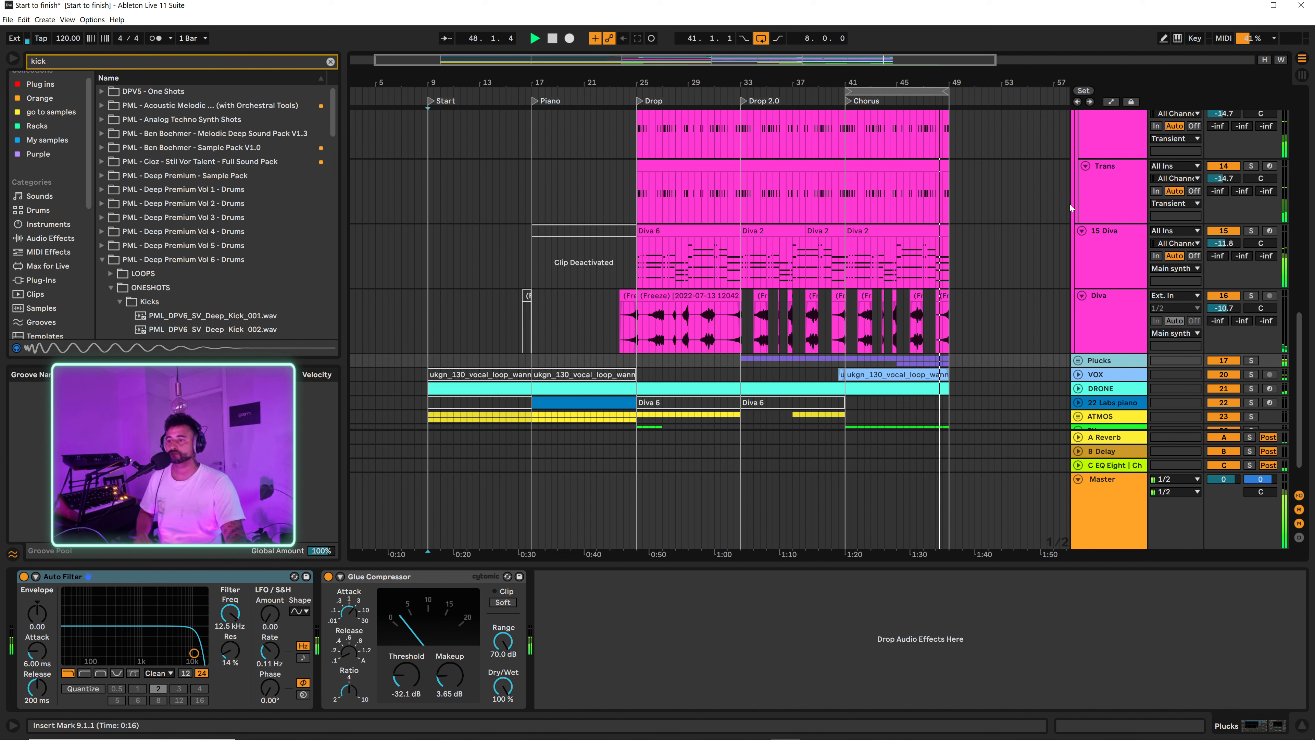
key(space)
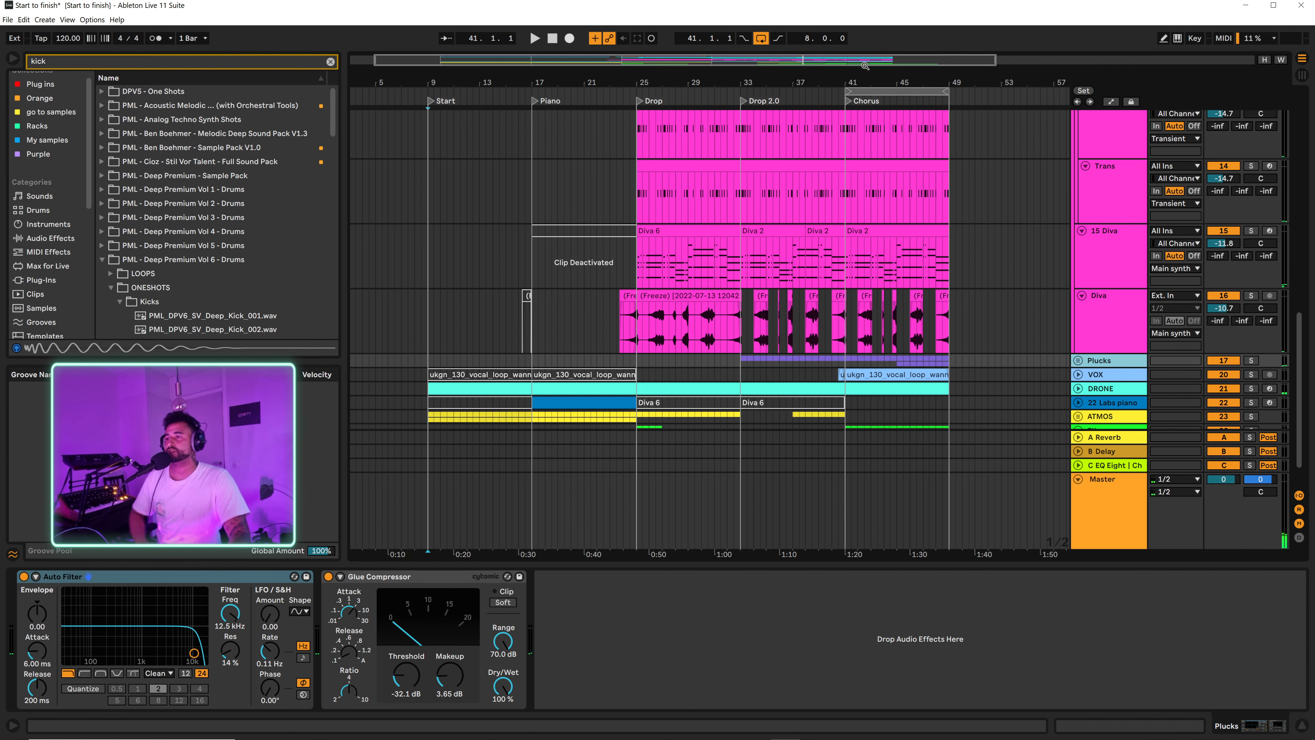
Step: Fold the Main synth and Drums groups and bring the whole arrangement into view
drag(858, 79, 816, 72)
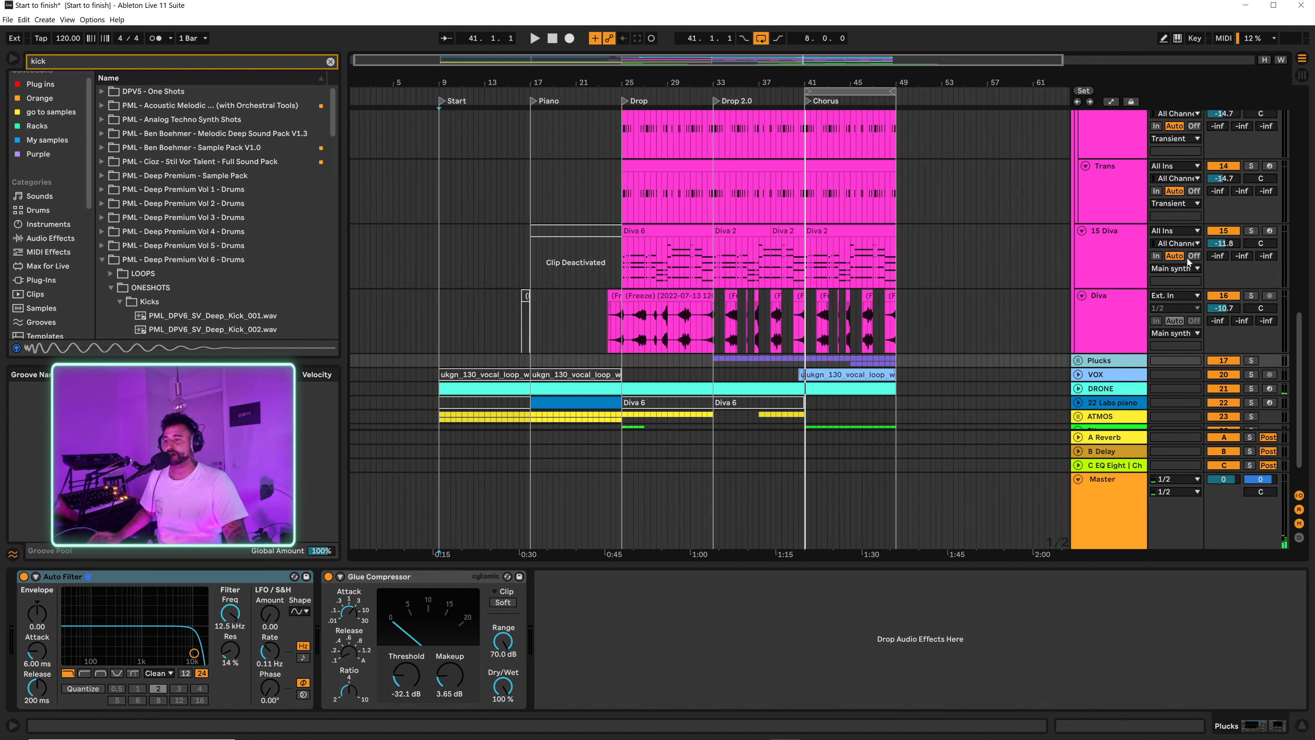
scroll(1076, 194, up, 5)
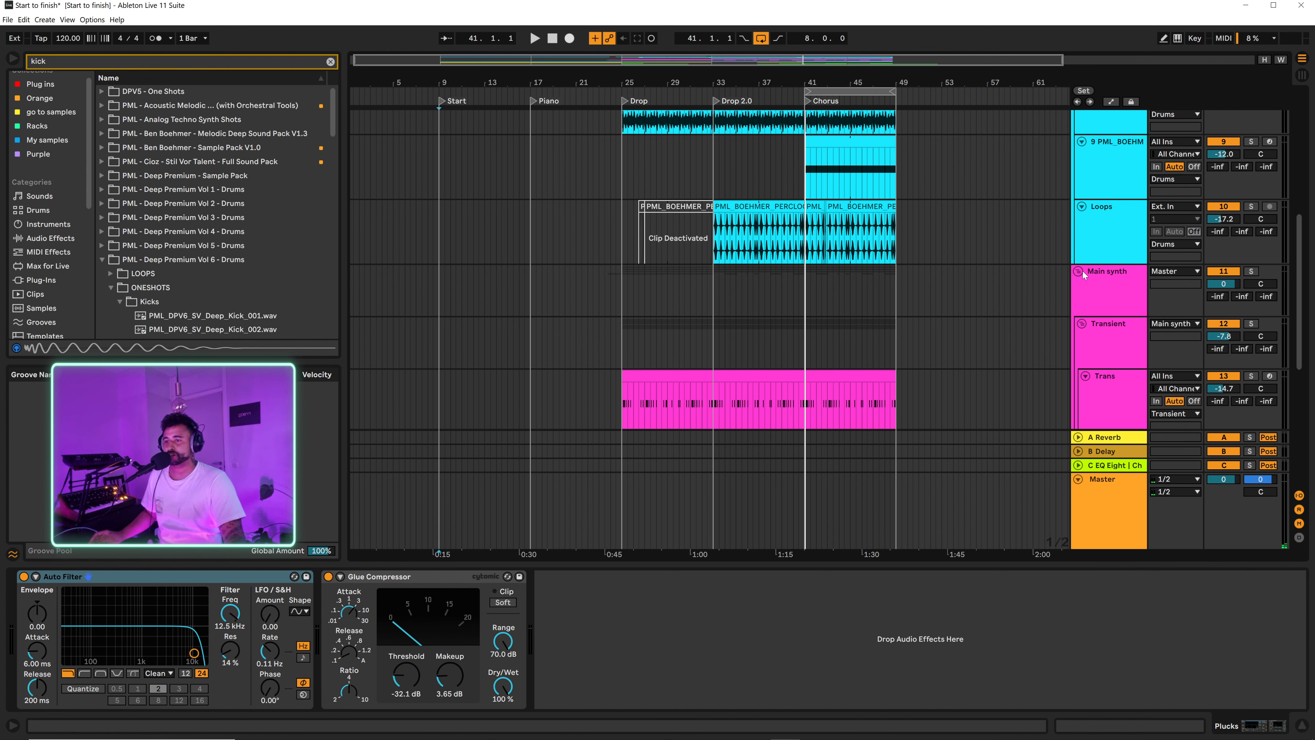
click(1078, 271)
scroll(738, 202, up, 5)
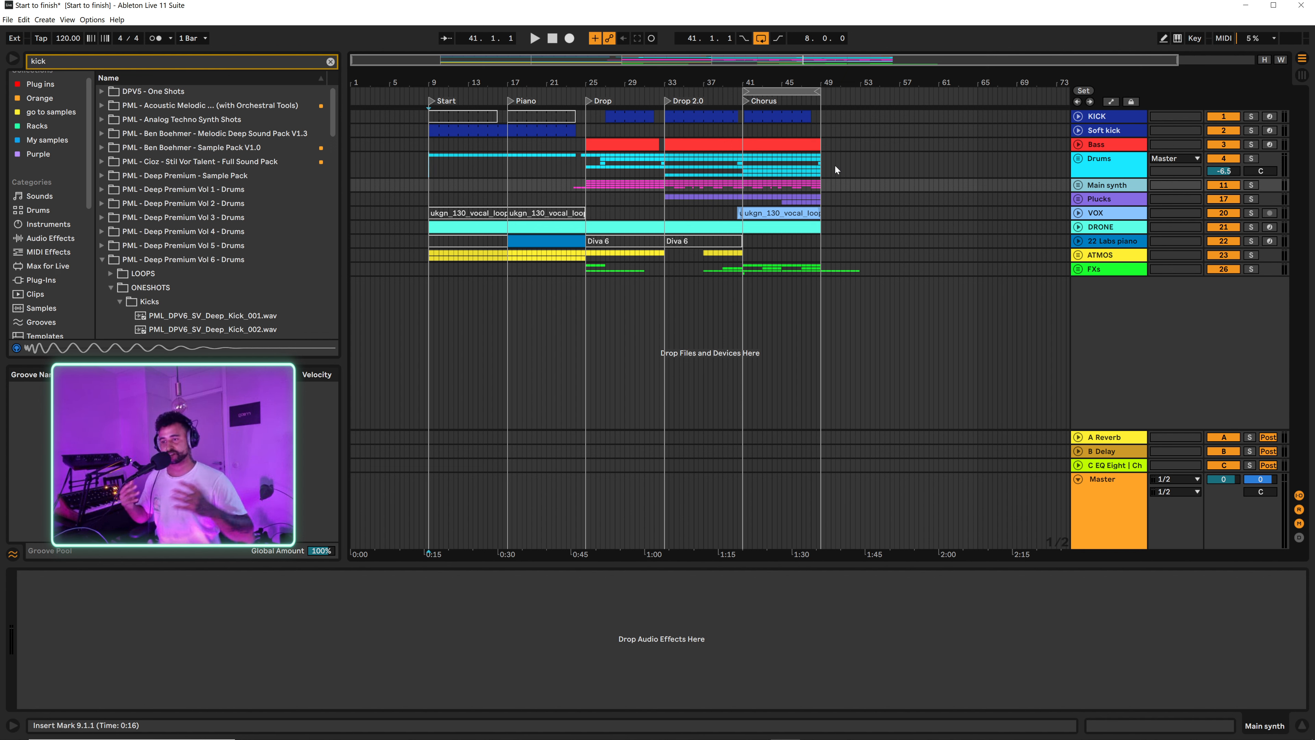
Step: Inspect the device chains of the KICK and Soft kick tracks and audition the arrangement from bars 9 and 27
click(1108, 118)
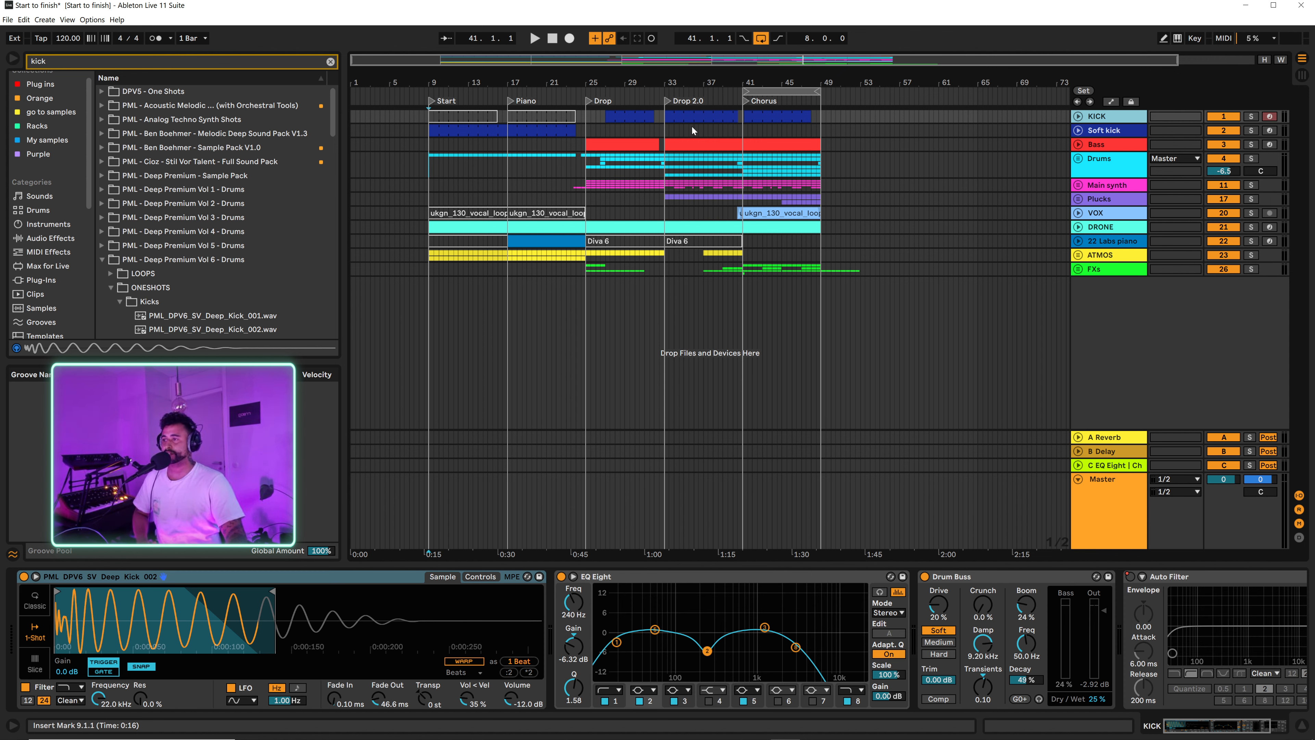
click(1107, 133)
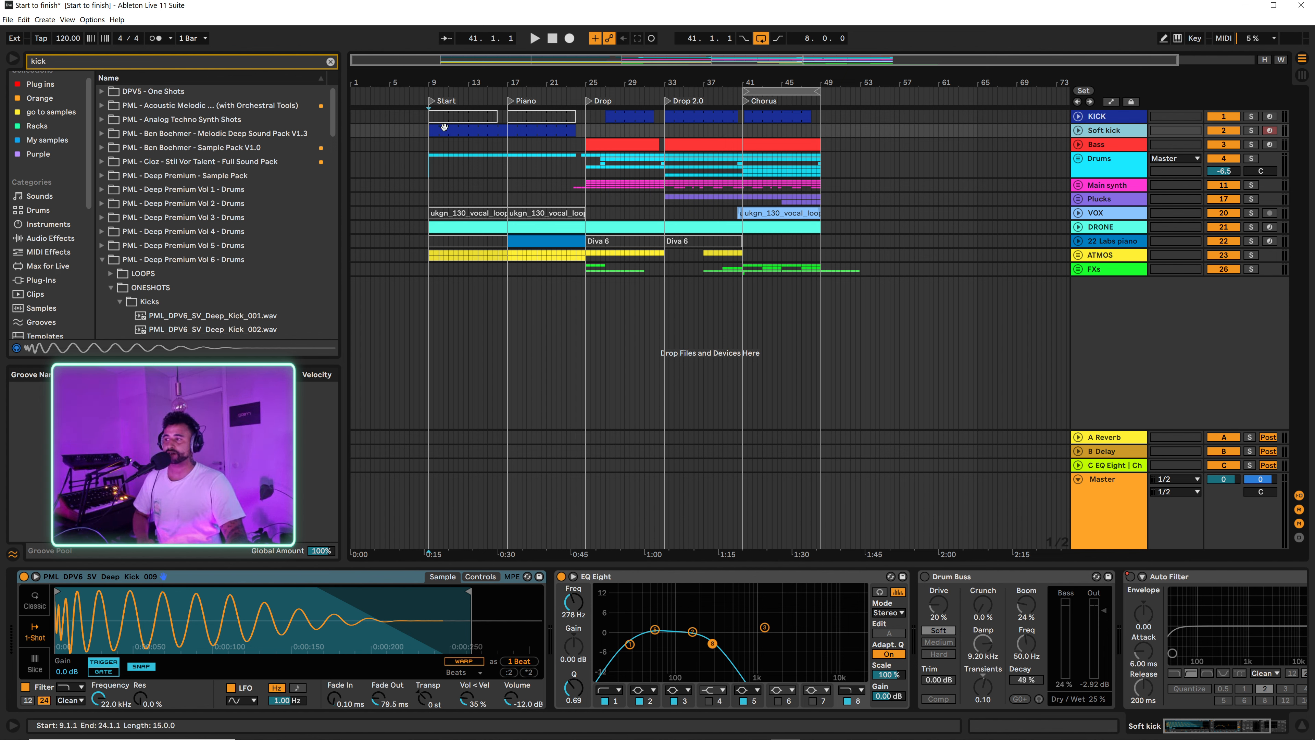
click(436, 145)
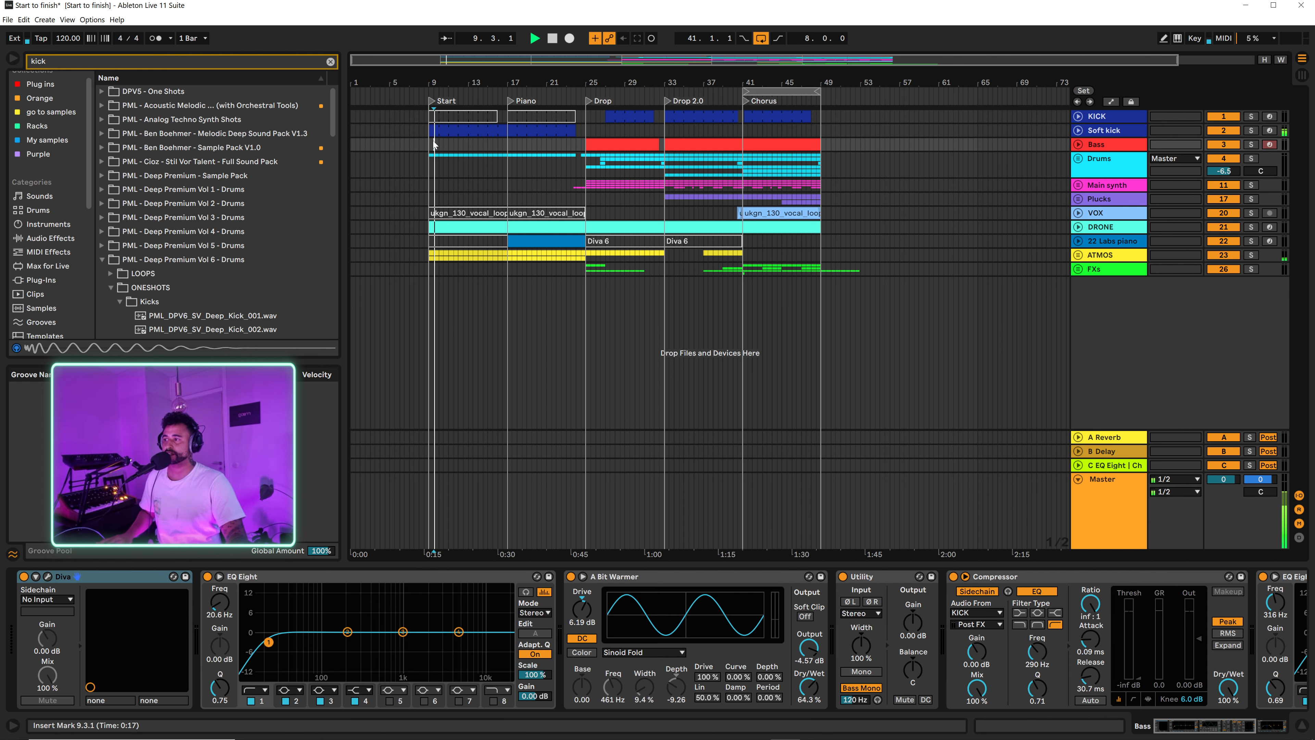
key(space)
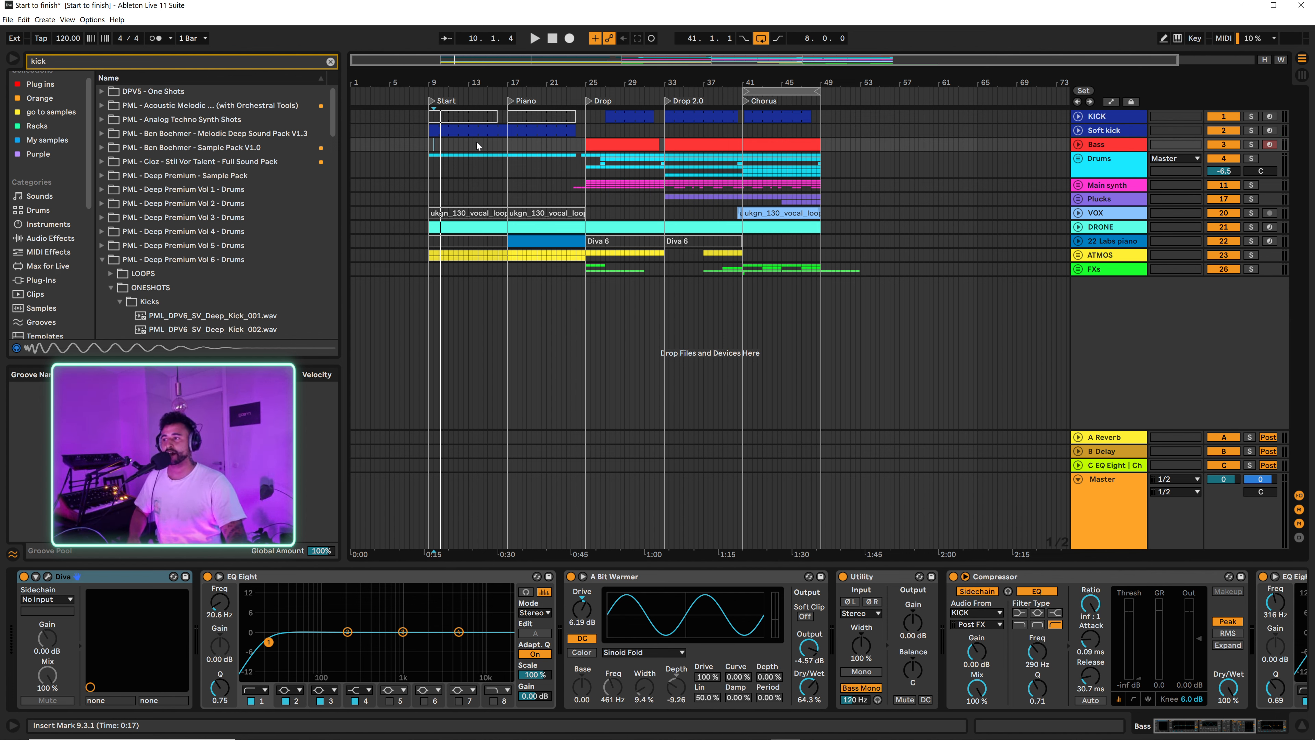
click(609, 130)
key(space)
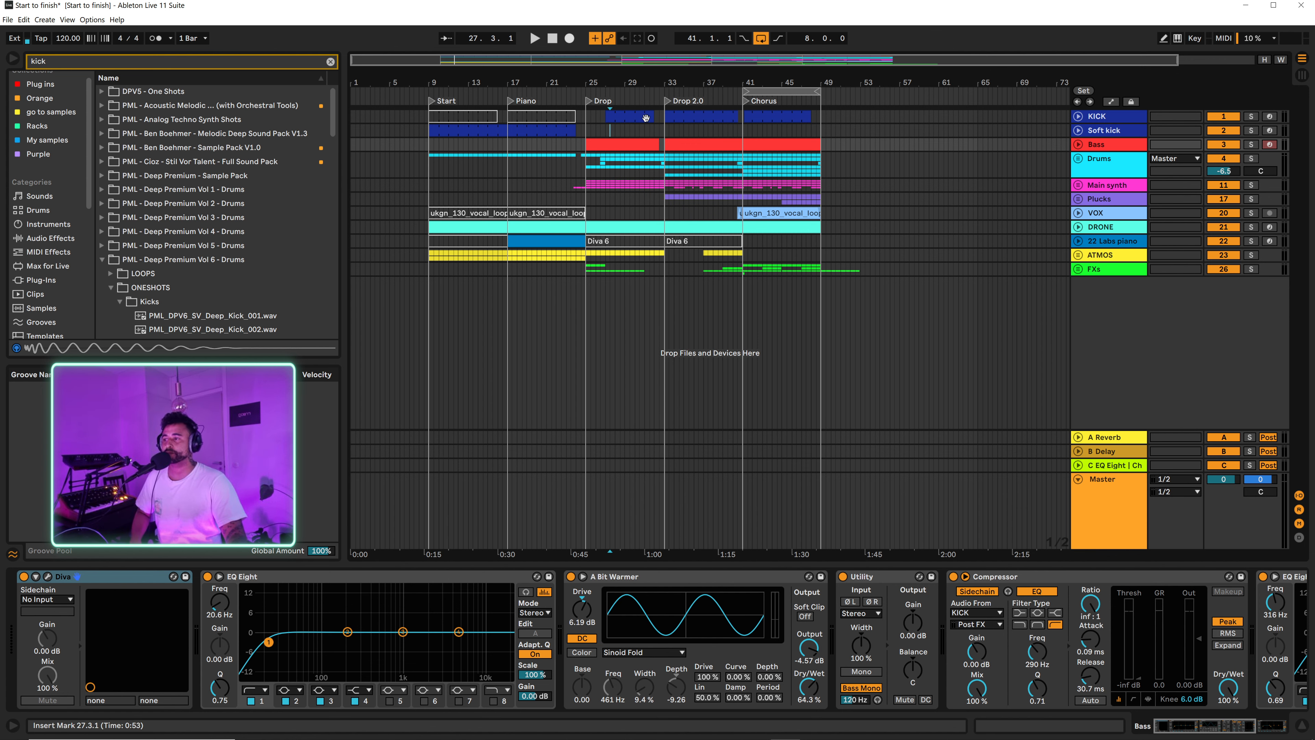
Step: Look through the Bass, Drums, Main synth, Plucks and VOX tracks, unfolding VOX to show its clips
click(1091, 147)
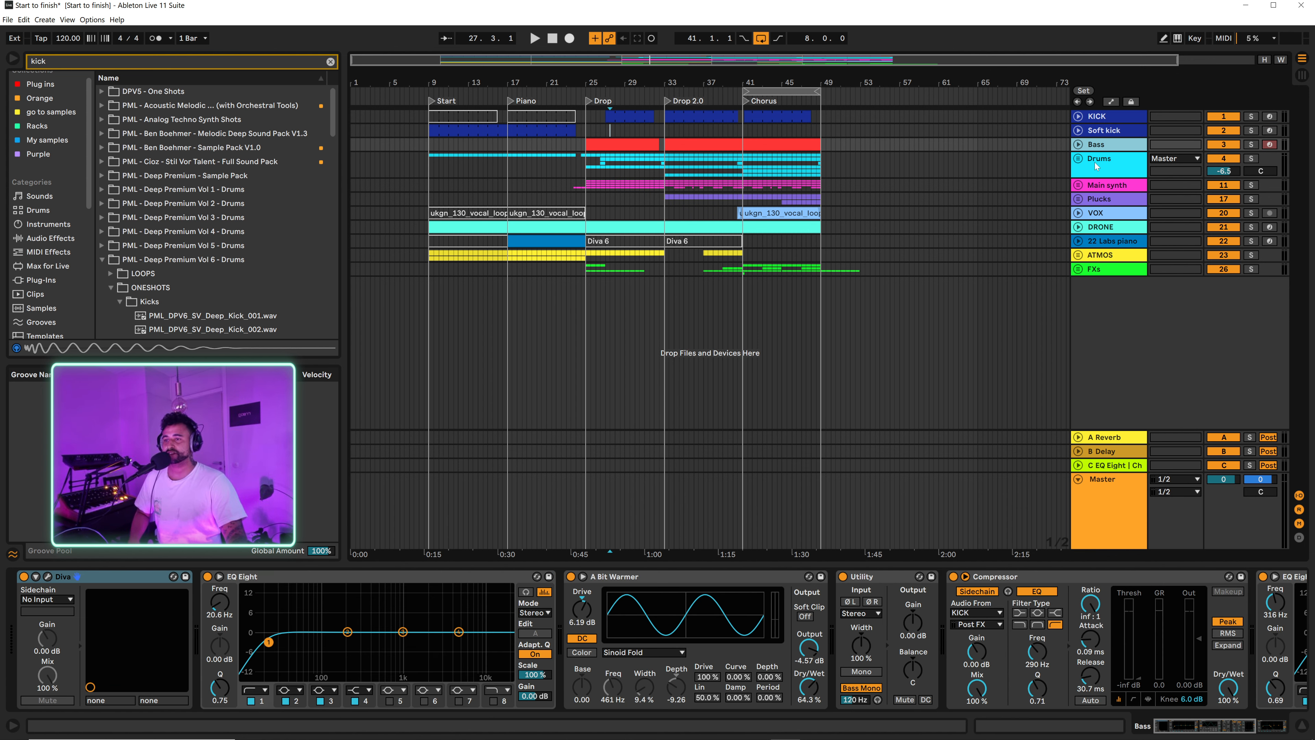
click(1096, 166)
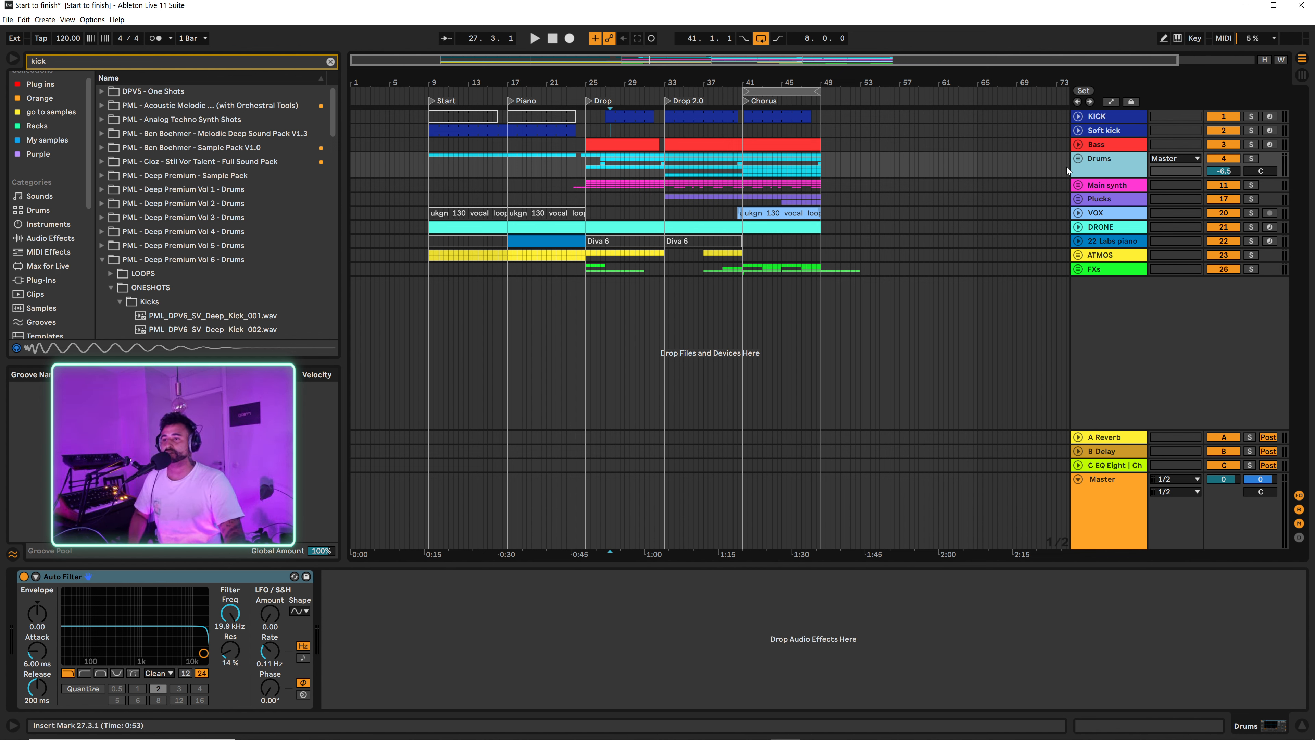
click(1102, 186)
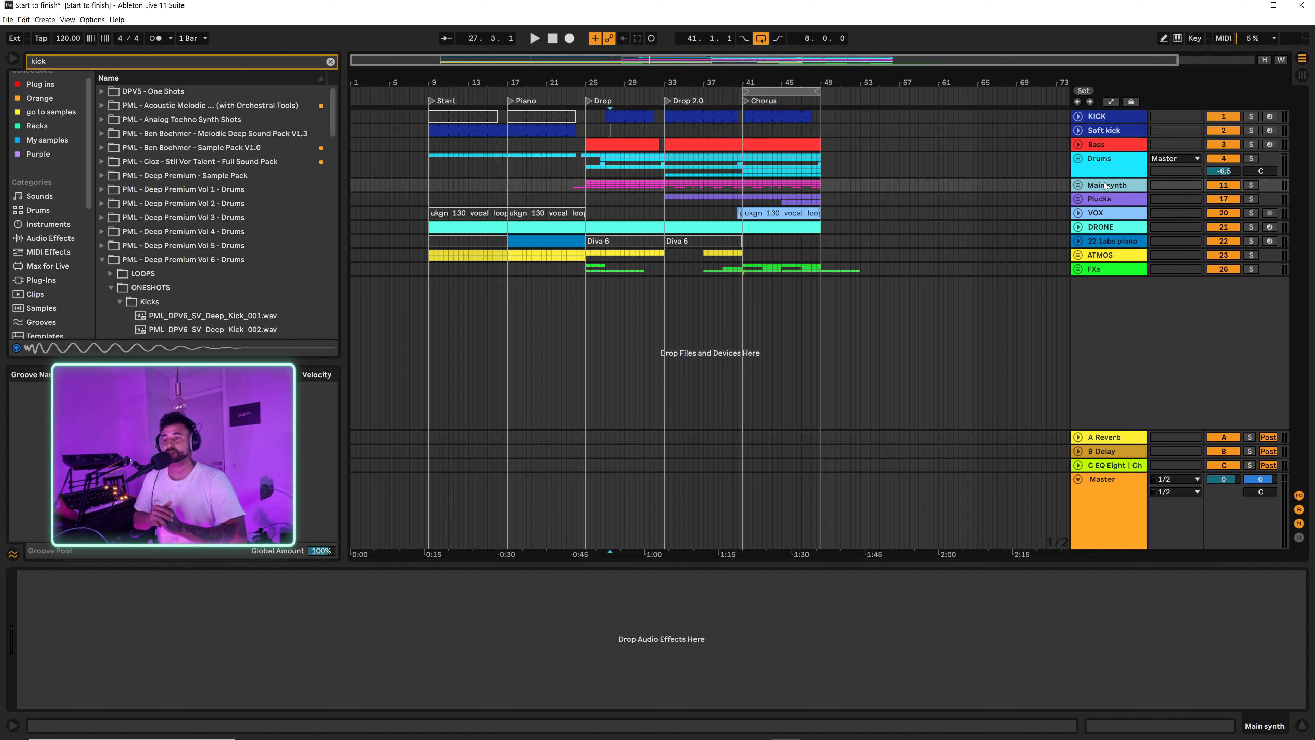
click(1100, 202)
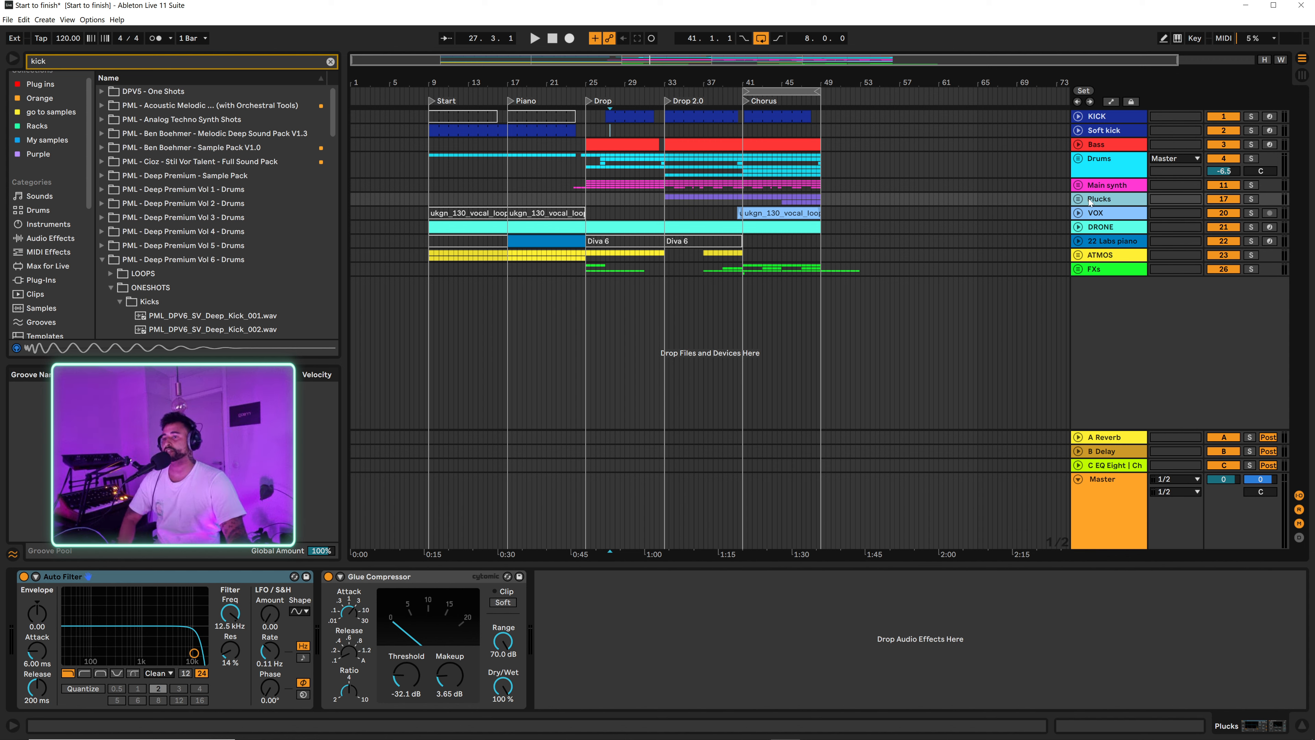
click(1102, 217)
click(1085, 215)
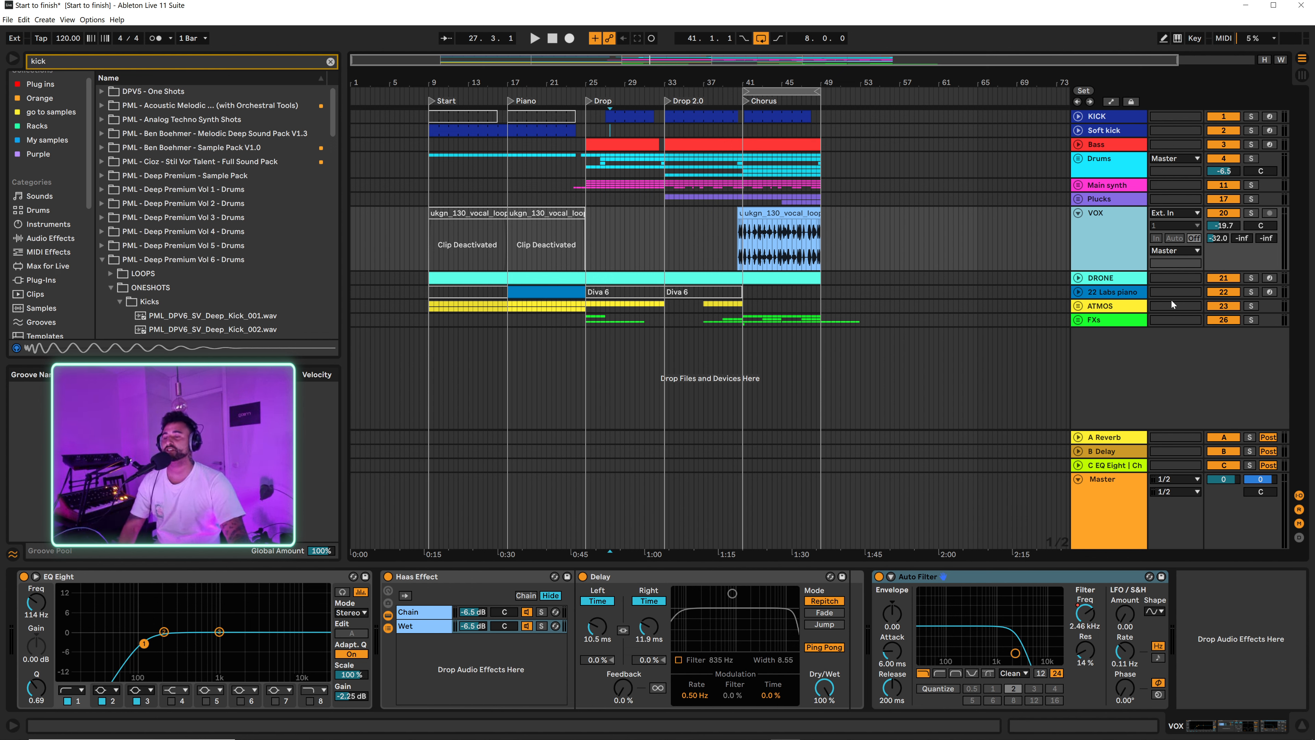
Step: Look through the DRONE, 22 Labs piano and ATMOS tracks and their device chains
click(1101, 278)
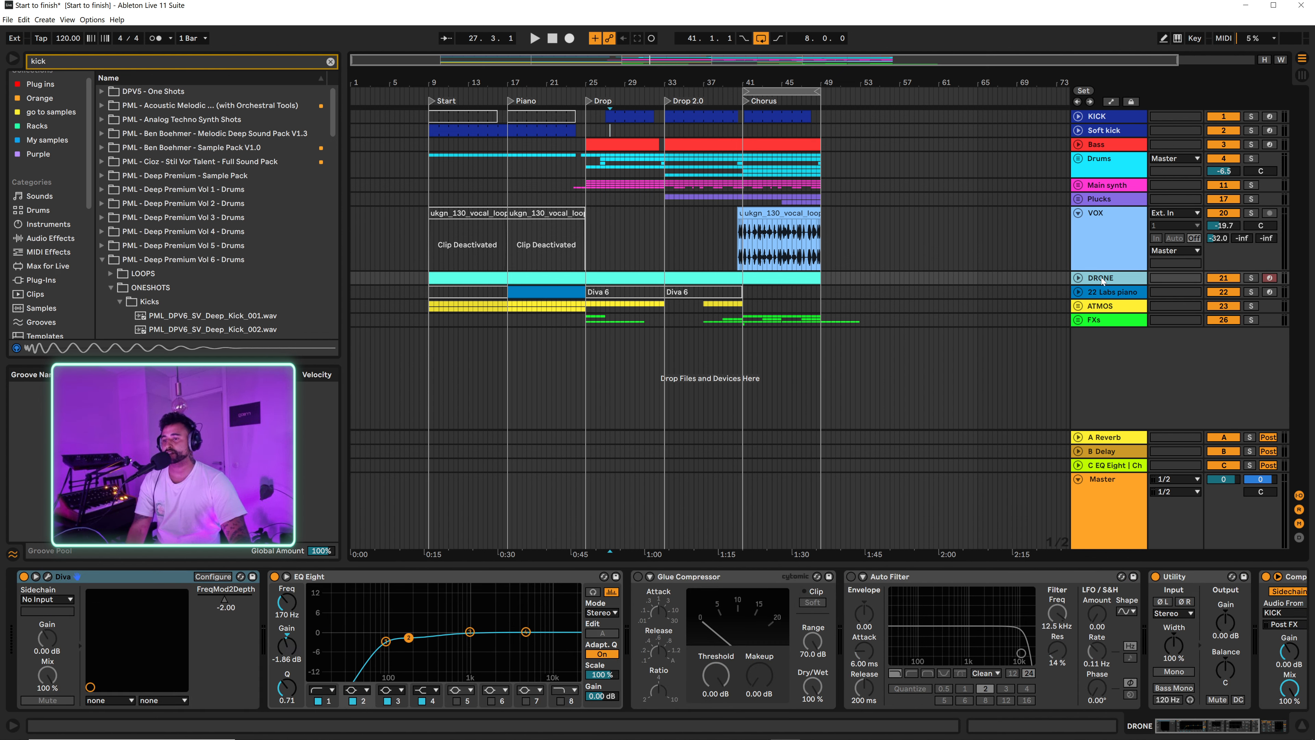
click(1100, 292)
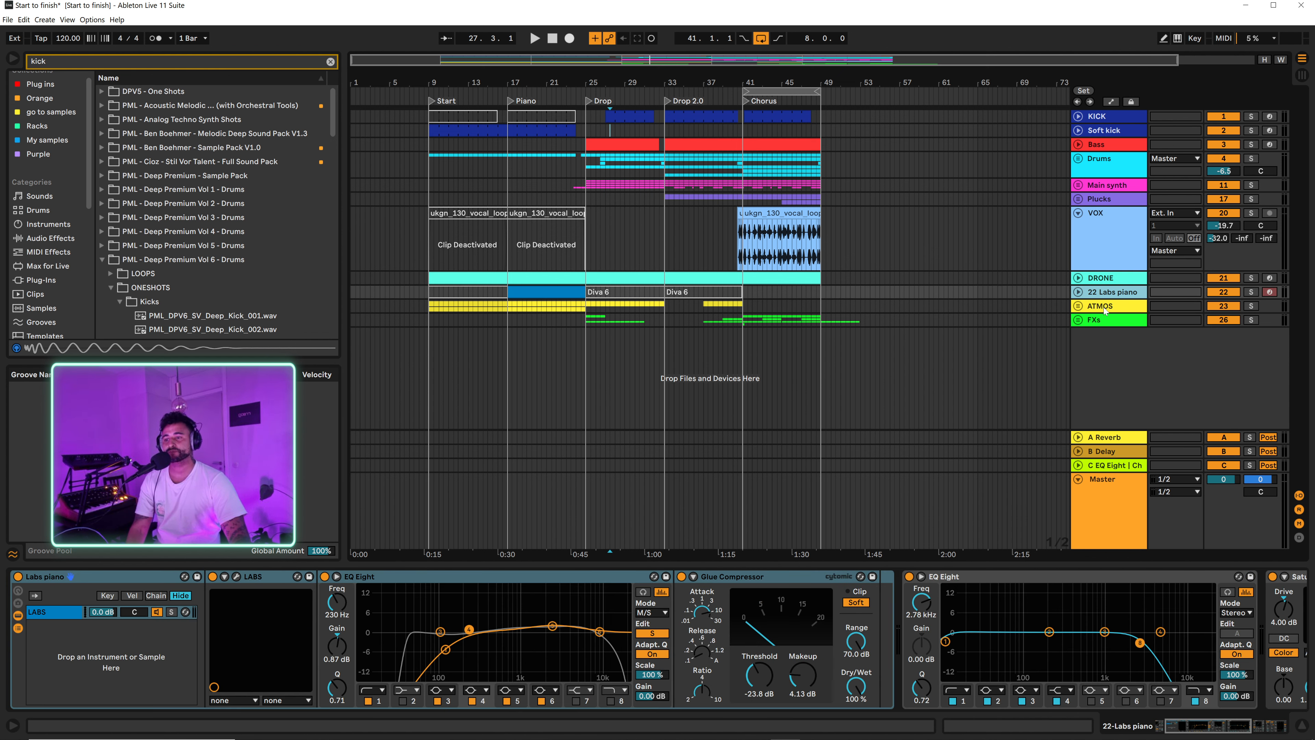
click(1105, 307)
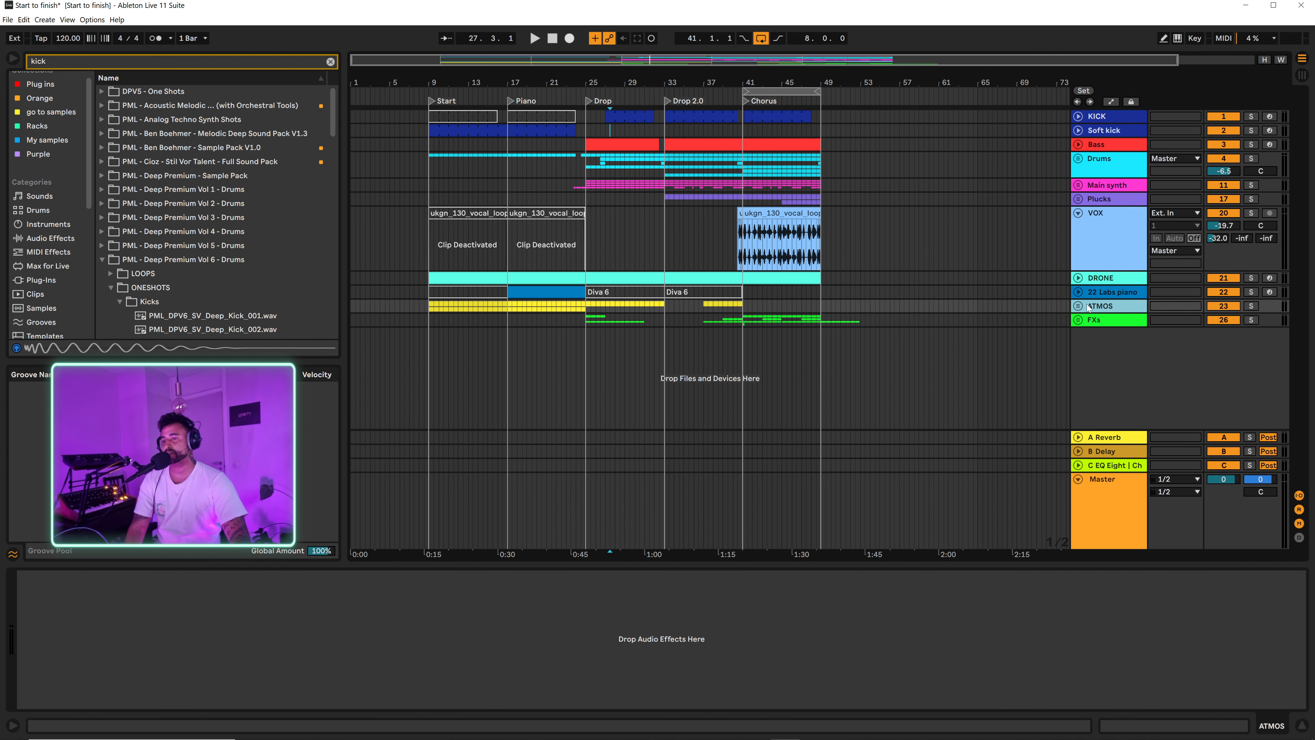
Step: Unfold the FXs group to check its tracks, and fold both the FXs group and the VOX track
click(1079, 321)
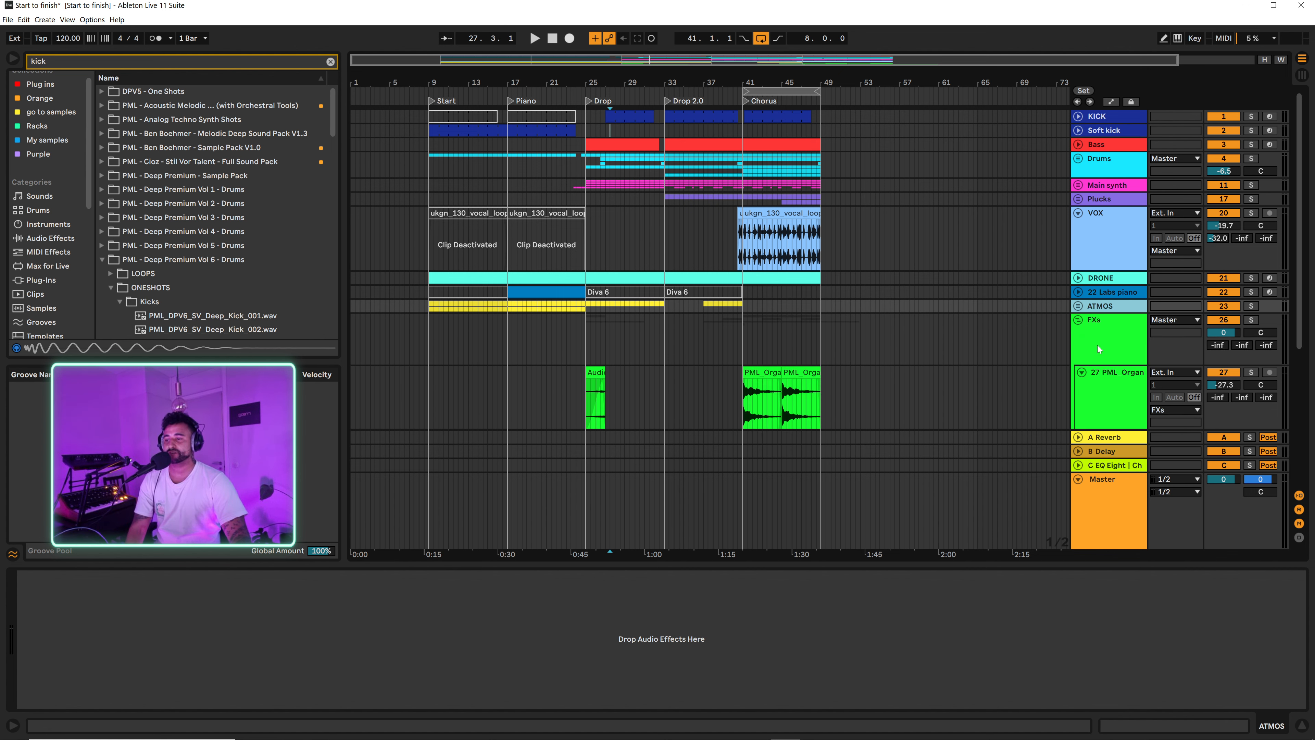
scroll(1098, 350, down, 3)
scroll(998, 259, up, 3)
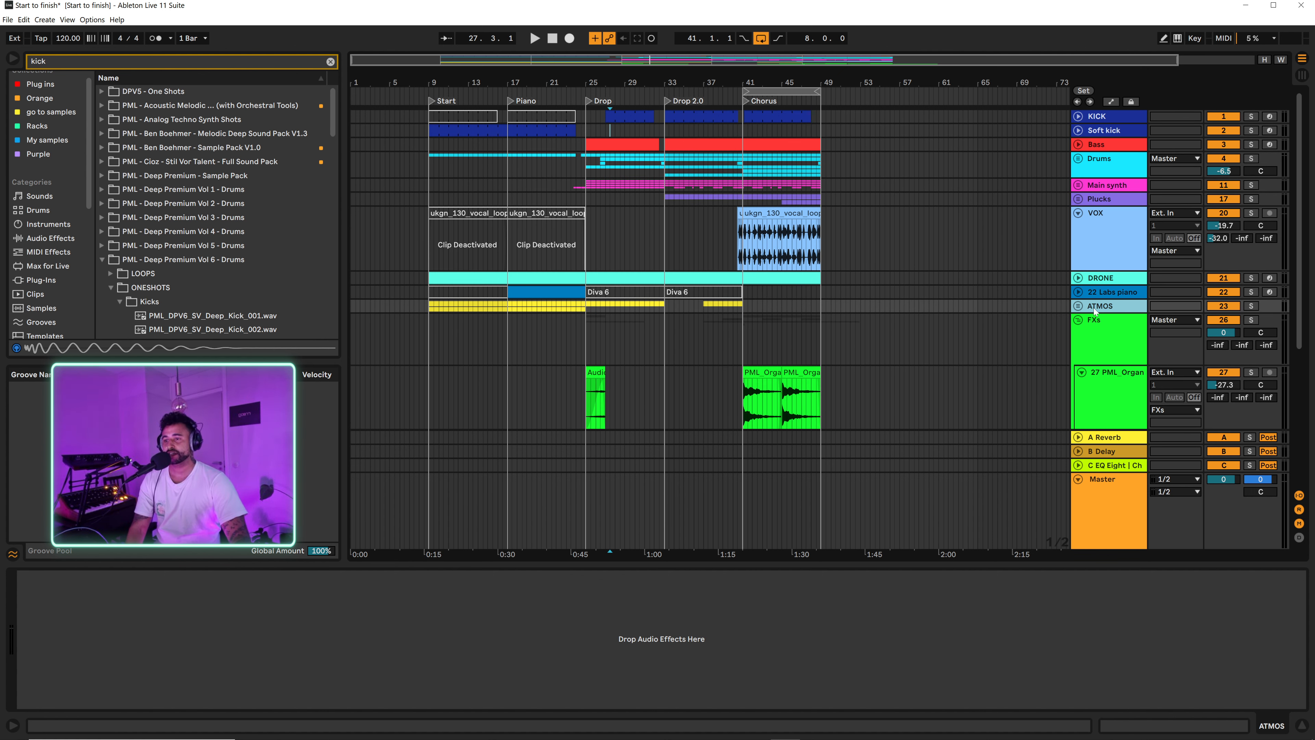
click(1081, 322)
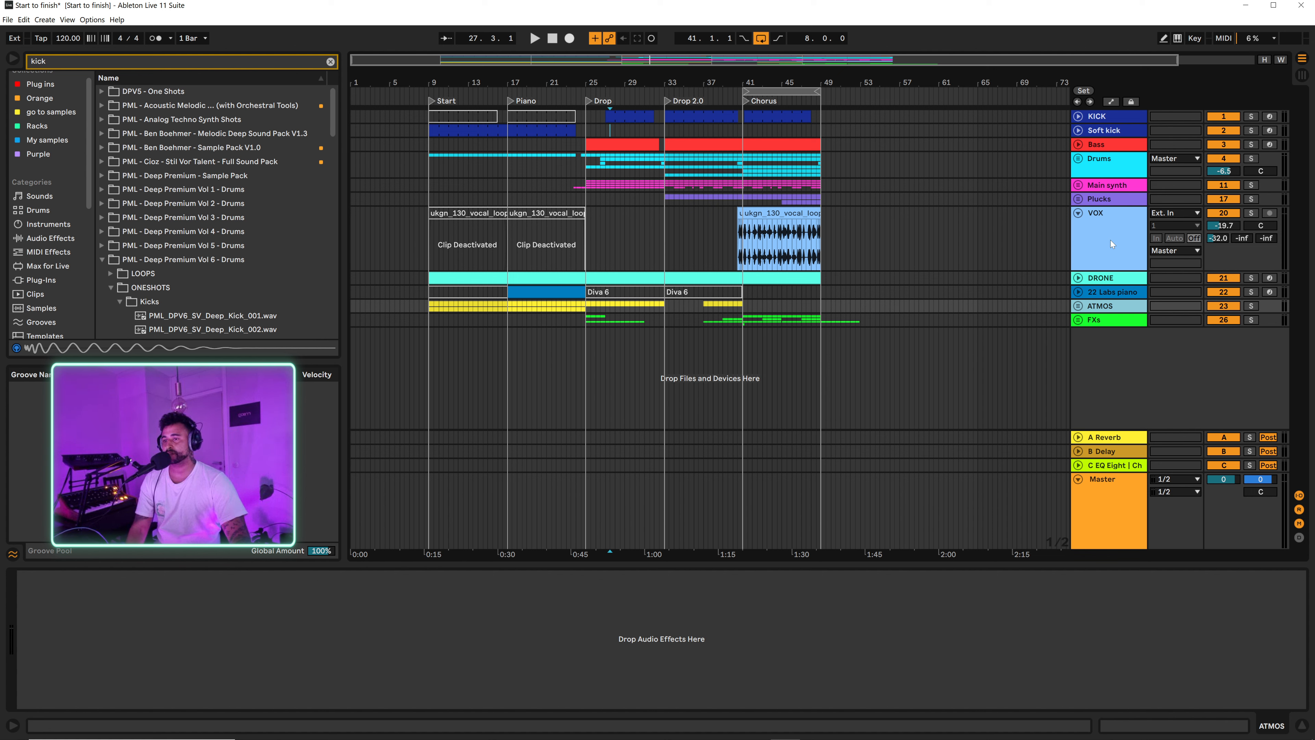
click(1078, 214)
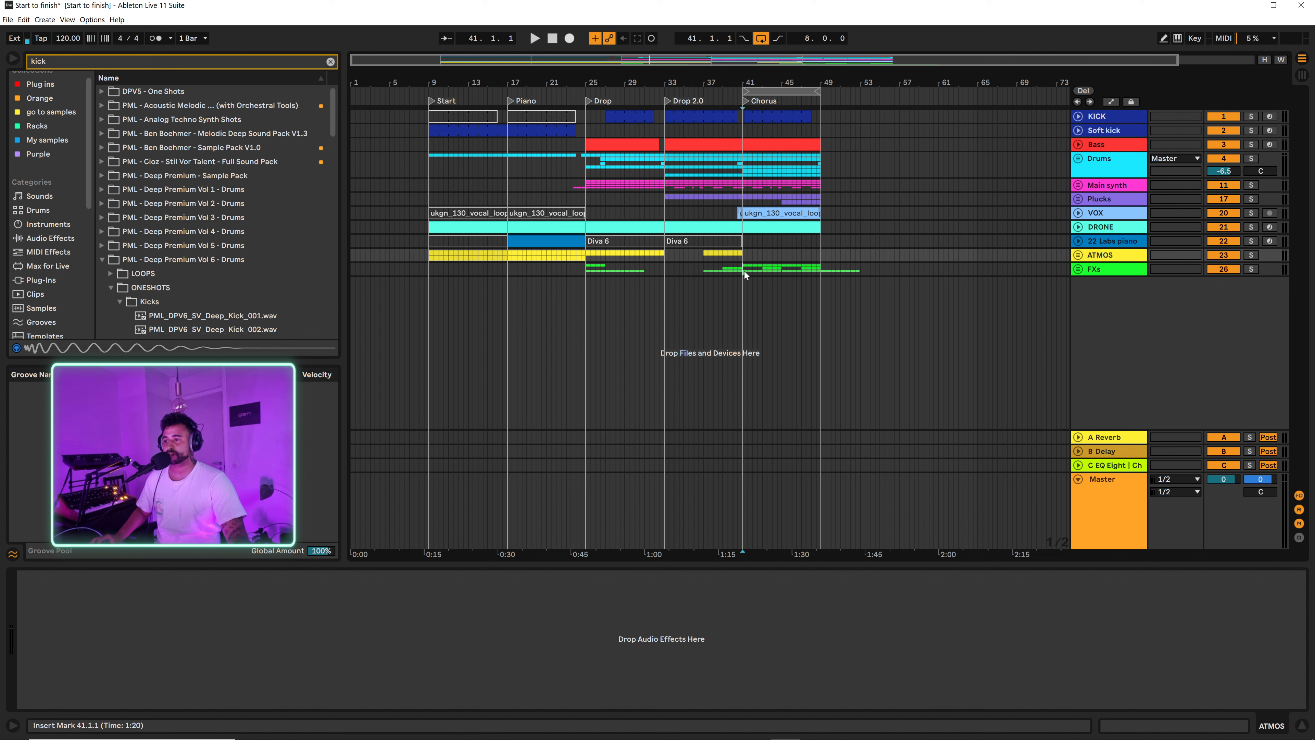
Step: Try duplicating the Chorus section, bars 41 to 49, on the tracks from FXs up to Main synth, and undo it
drag(743, 272, 820, 192)
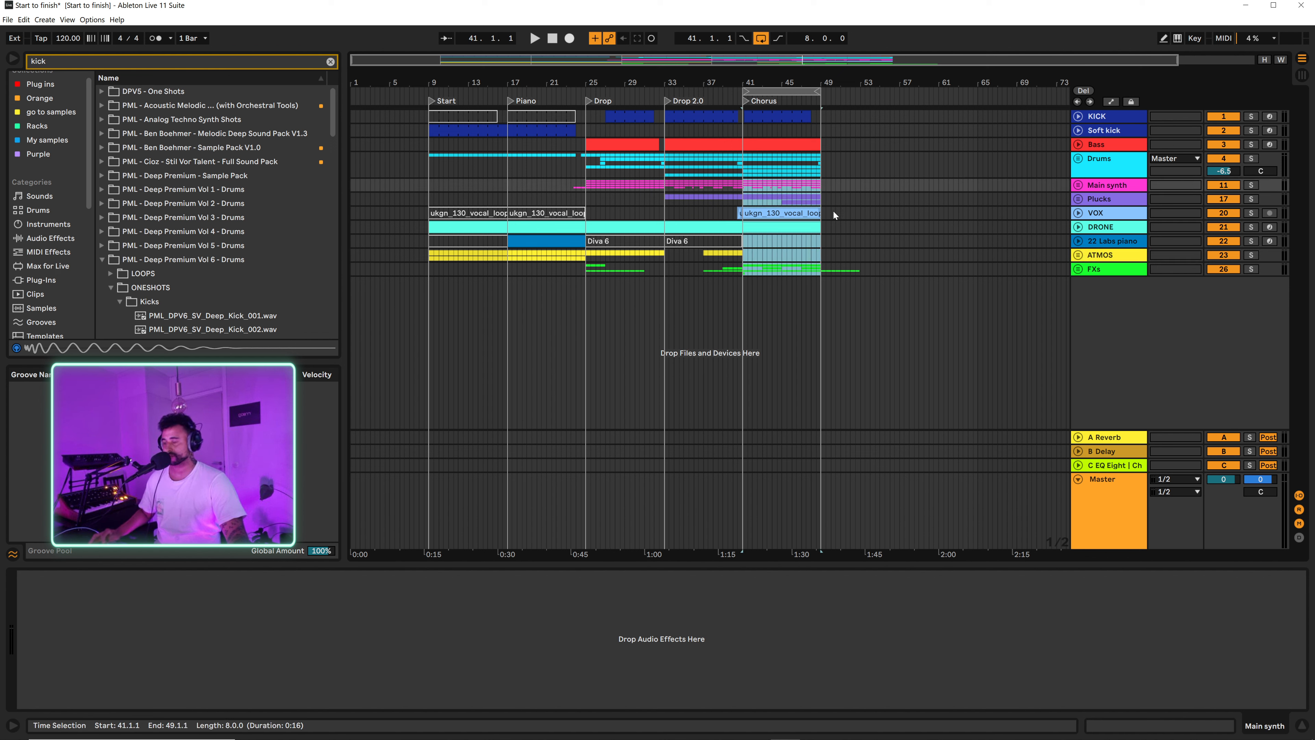
key(ctrl+d)
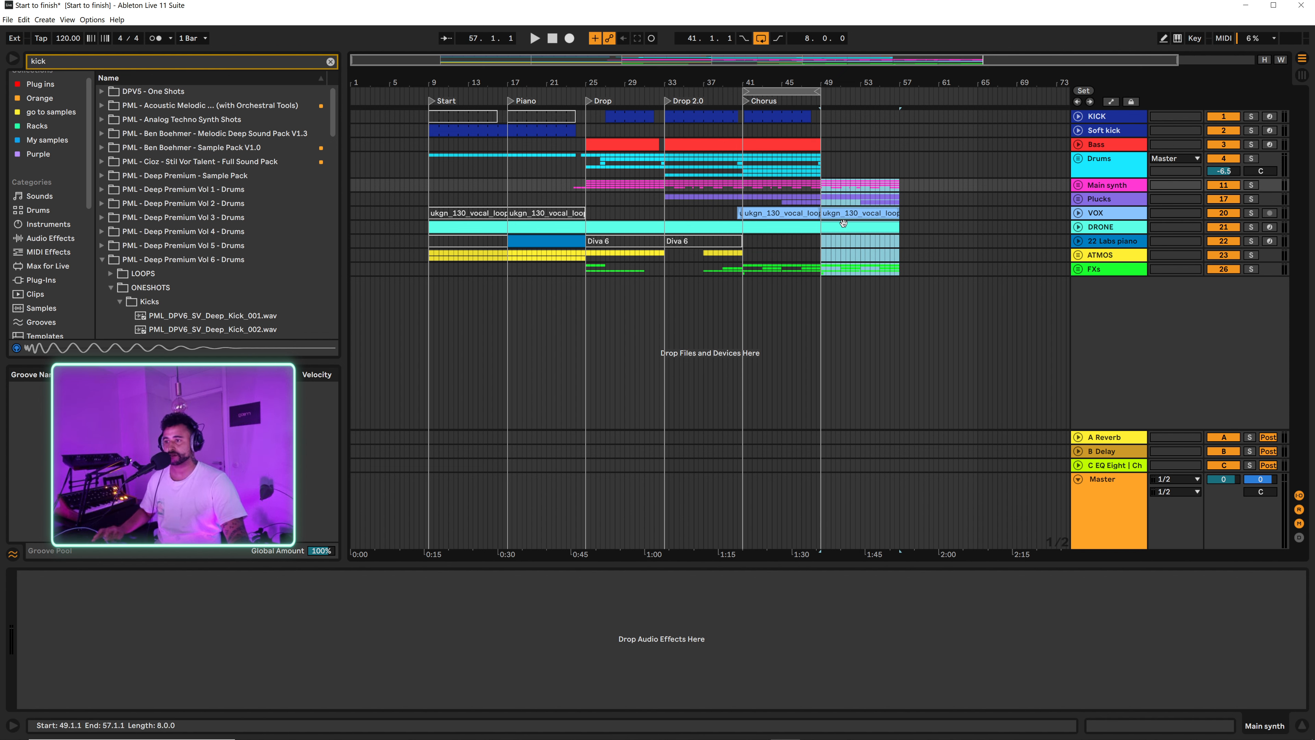
key(ctrl+z)
Step: Check the FXs group's clips and duplicate the Chorus section, bars 41 to 49, on the tracks from Main synth to FXs
click(1078, 269)
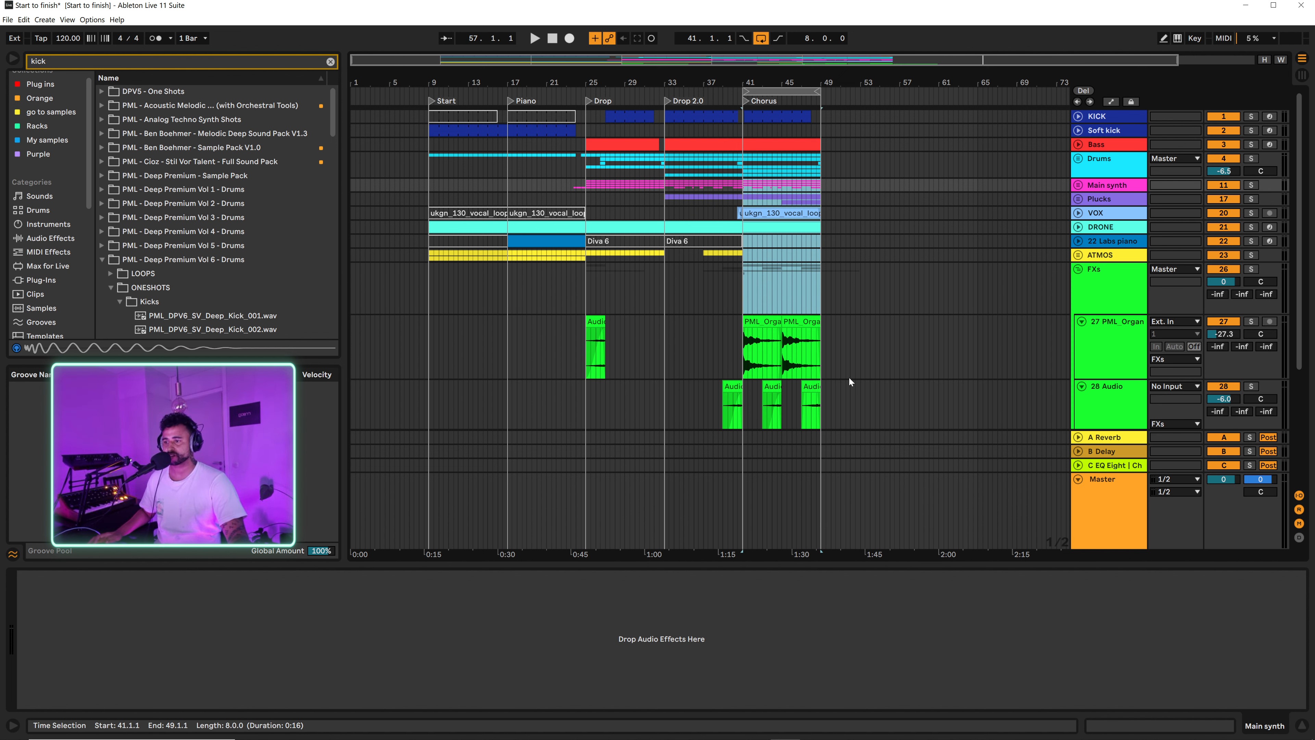
scroll(851, 337, down, 4)
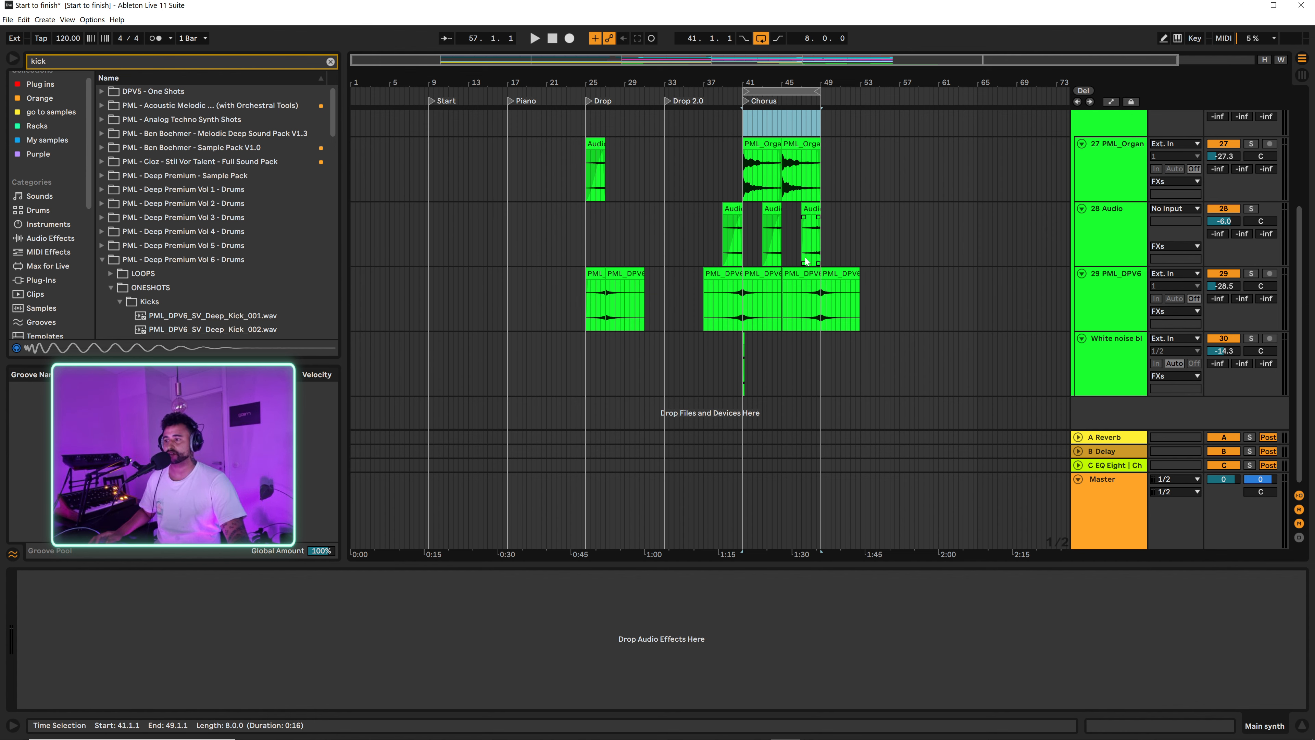
scroll(754, 327, up, 2)
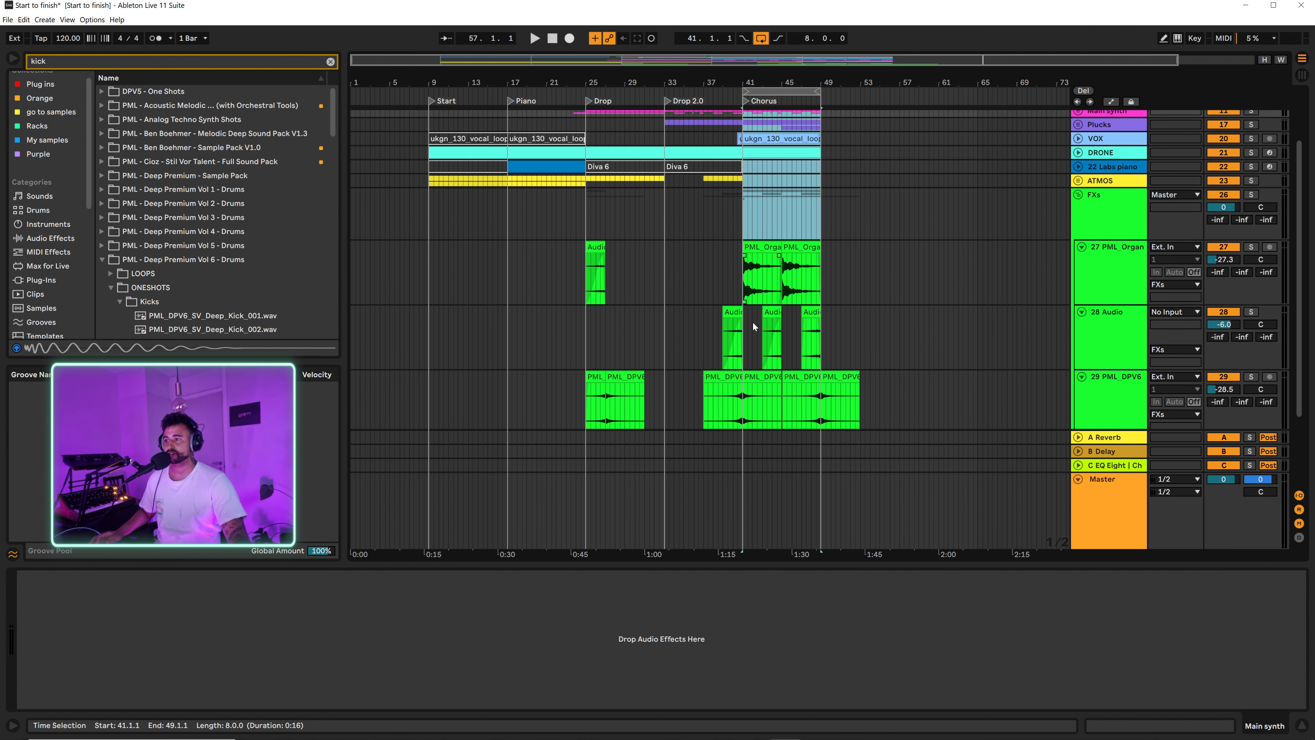
click(1079, 197)
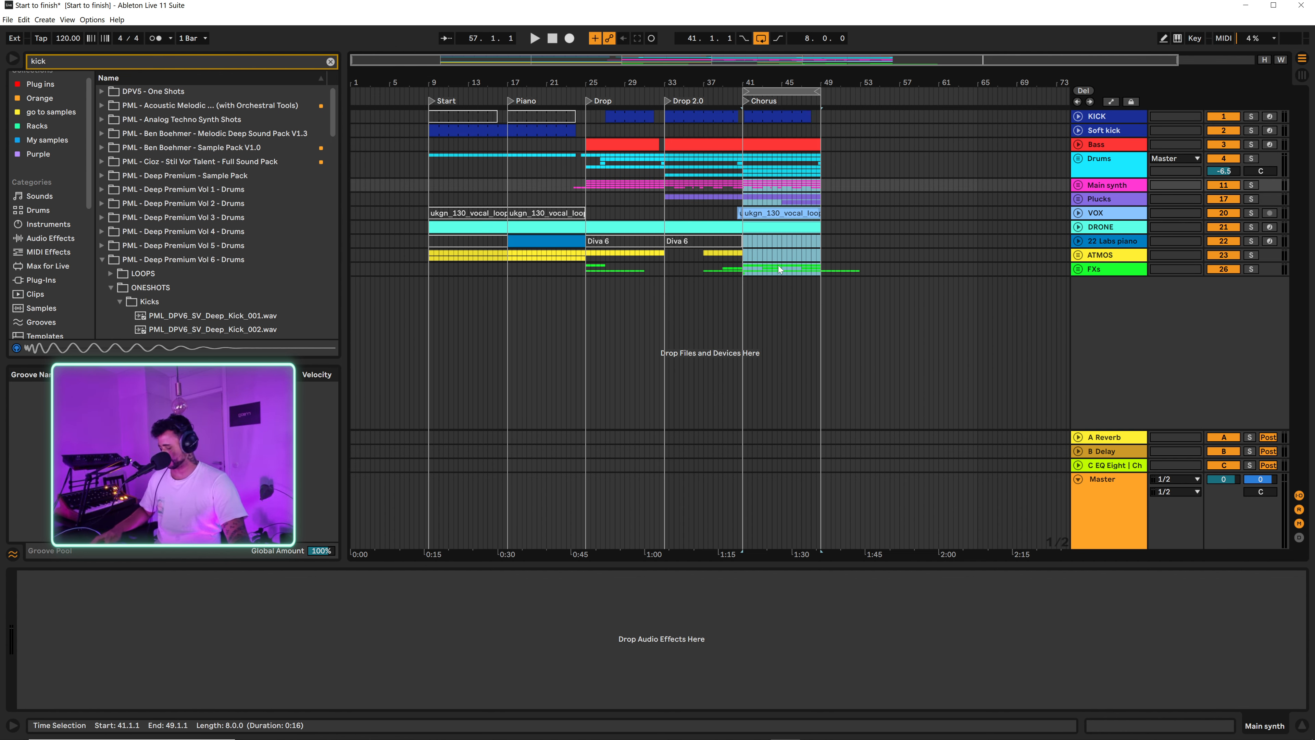
key(ctrl+d)
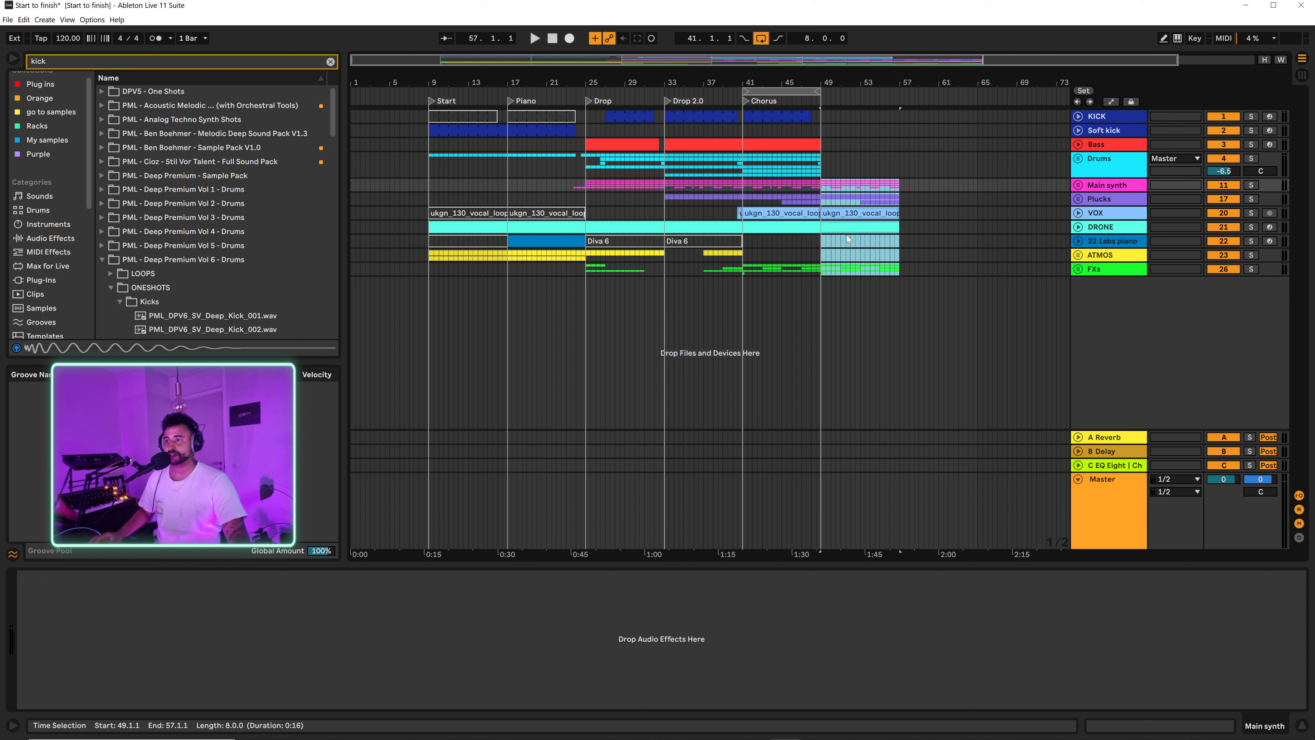
Step: Play the duplicated section from bar 49 and extend the loop's end to bar 57, making it 16 bars long
click(820, 203)
key(space)
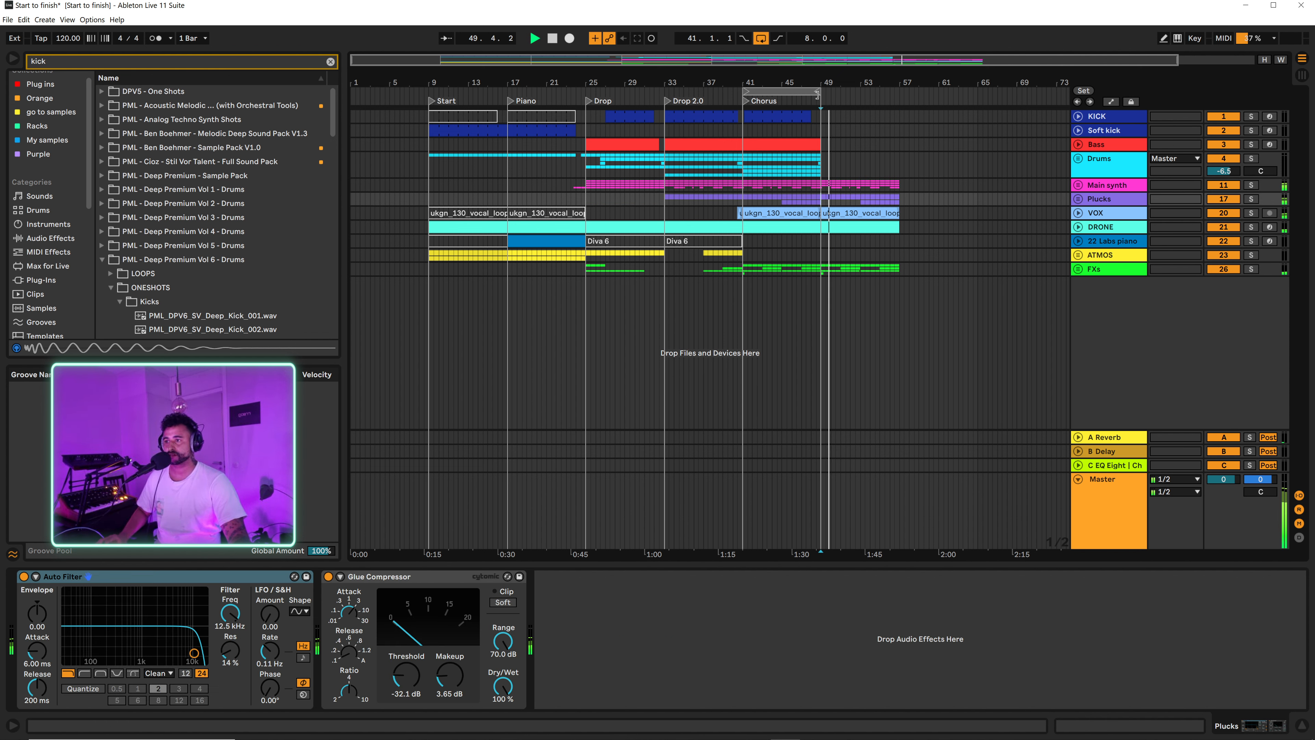
drag(818, 95, 898, 93)
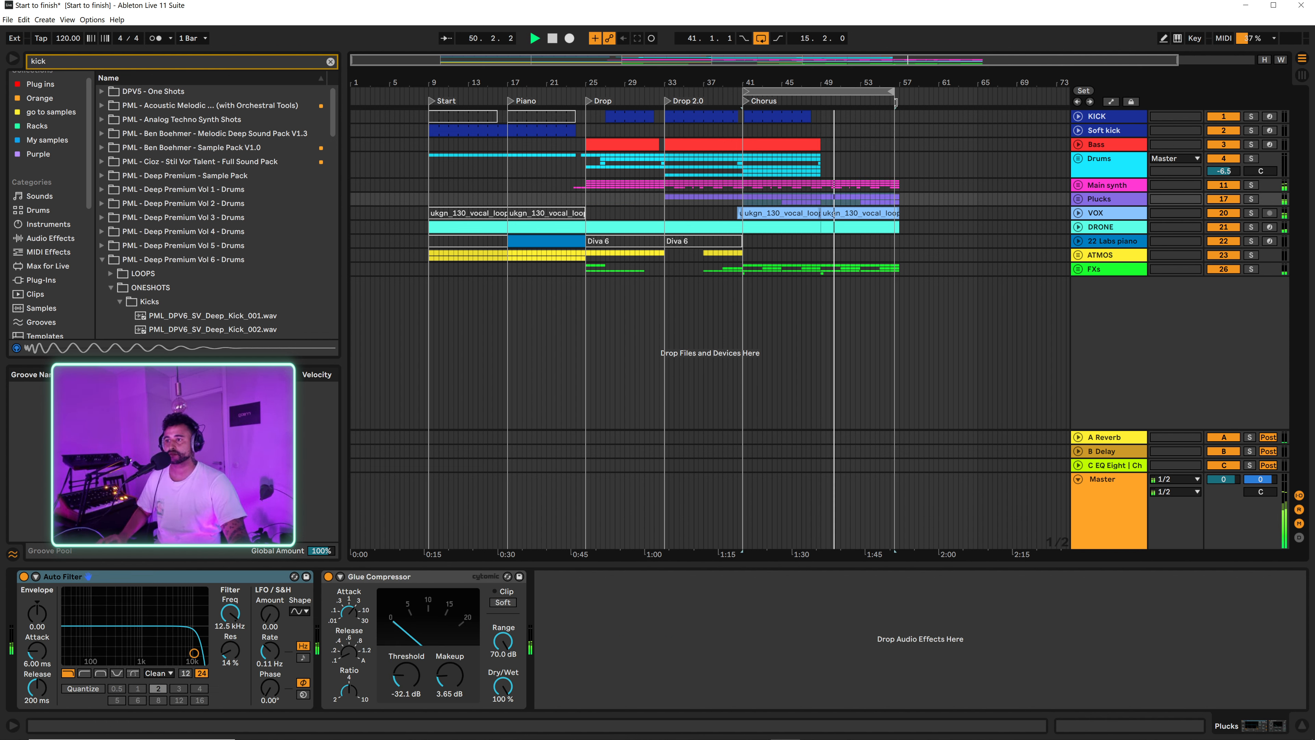
click(879, 210)
key(space)
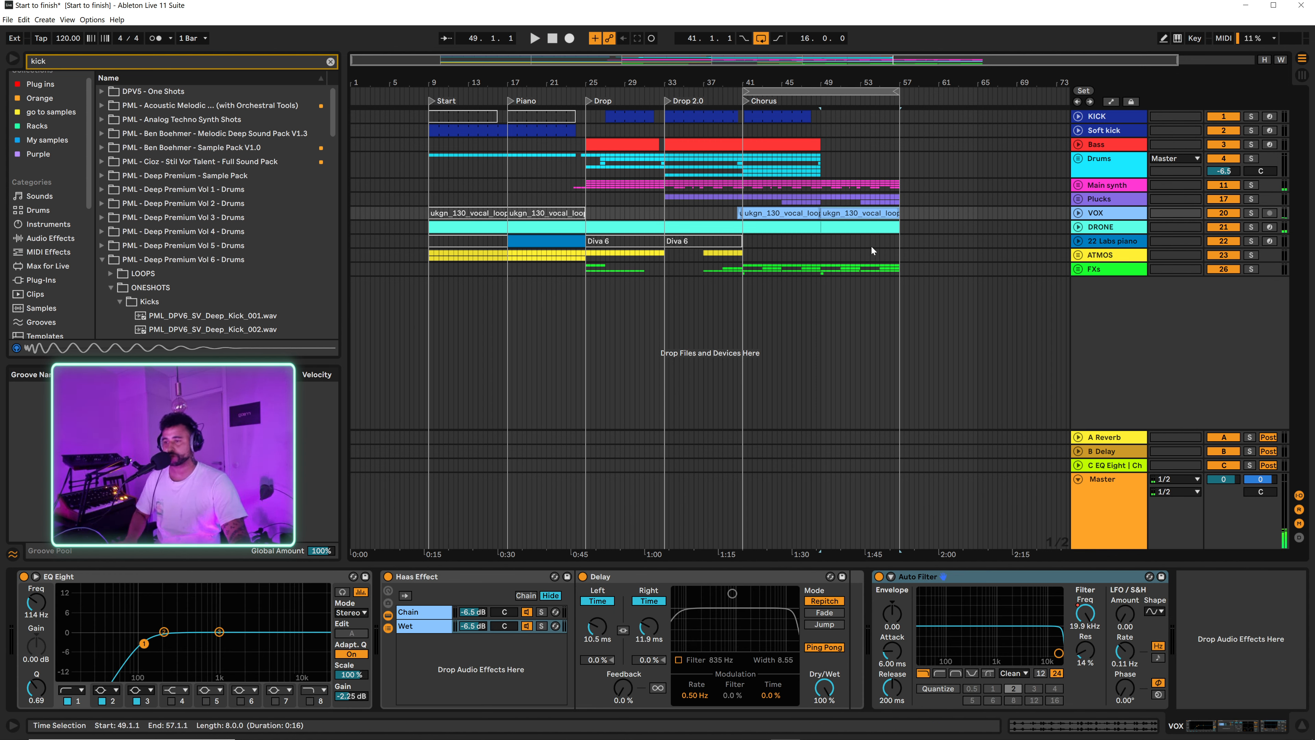
Step: Play the Chorus from bar 43 and again from bar 47 to hear the transition into bar 49
click(779, 202)
key(space)
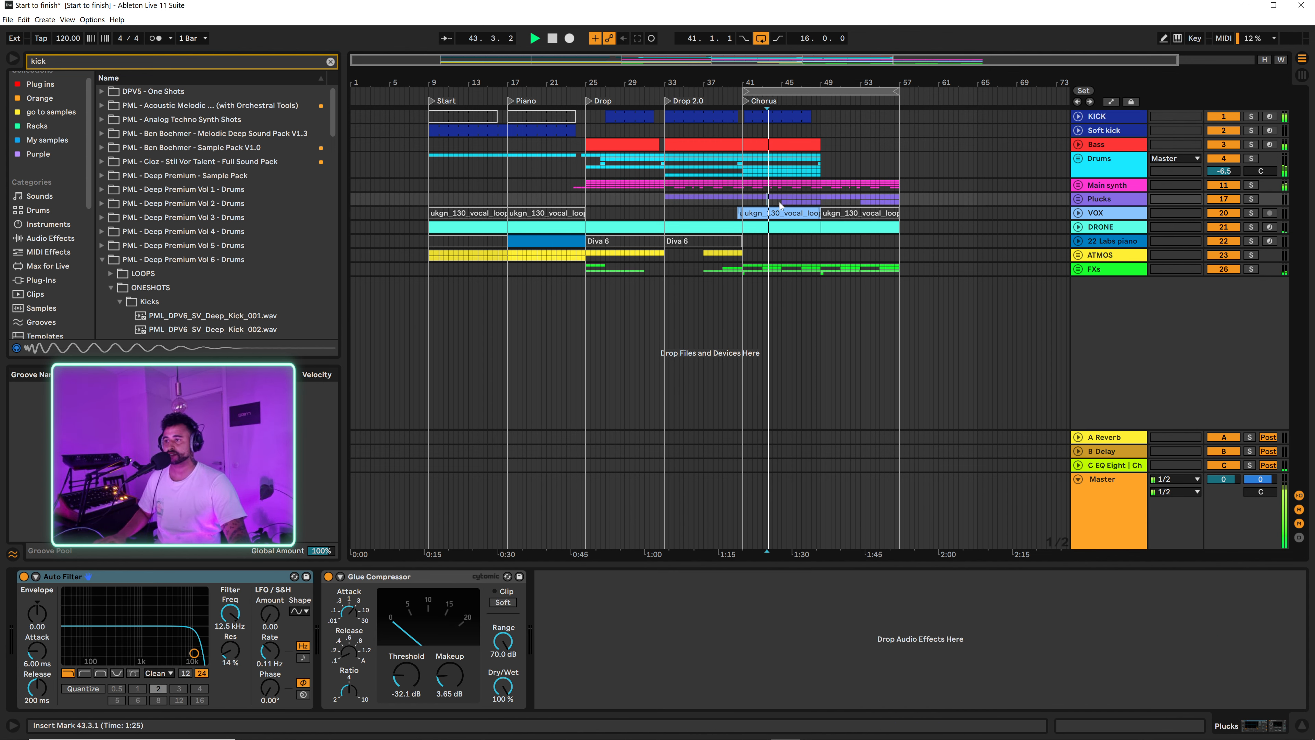
click(808, 133)
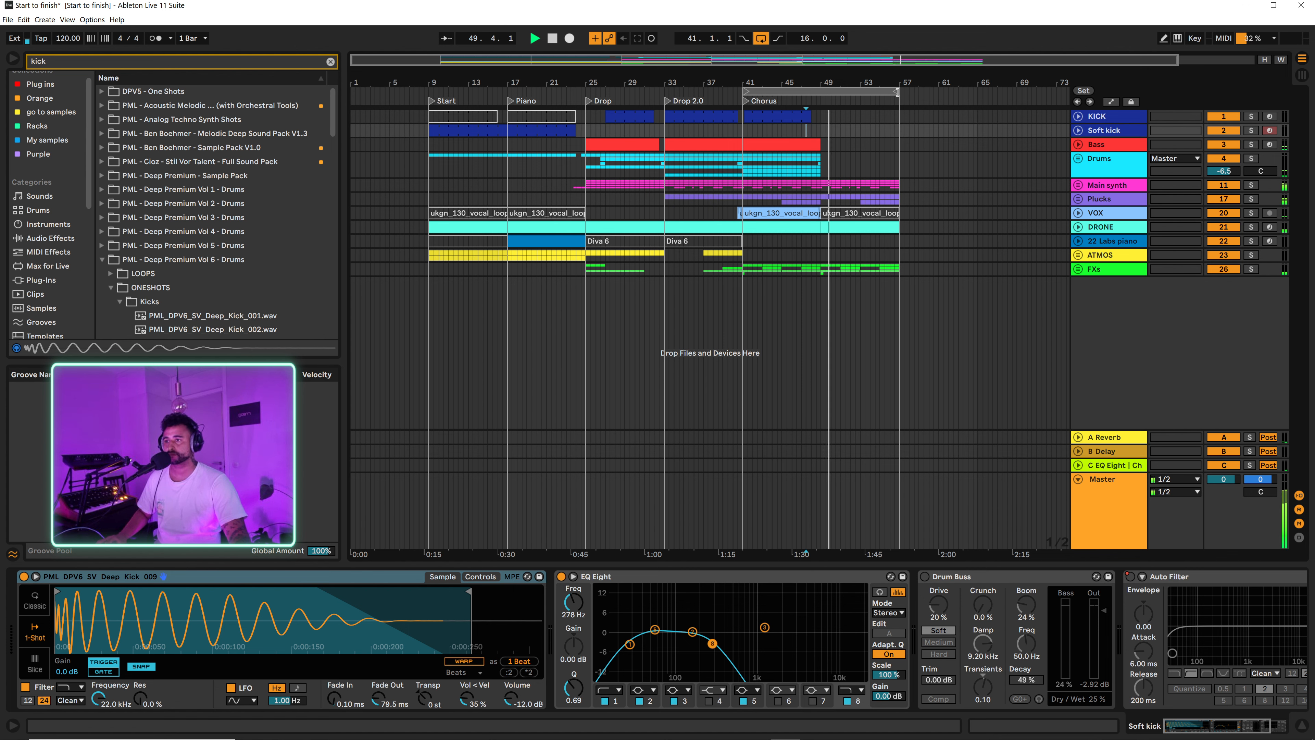
Step: Extend the loop's end to bar 65 for a 24-bar length and coarsen the adaptive arrangement grid to 2 bars
drag(898, 92, 978, 100)
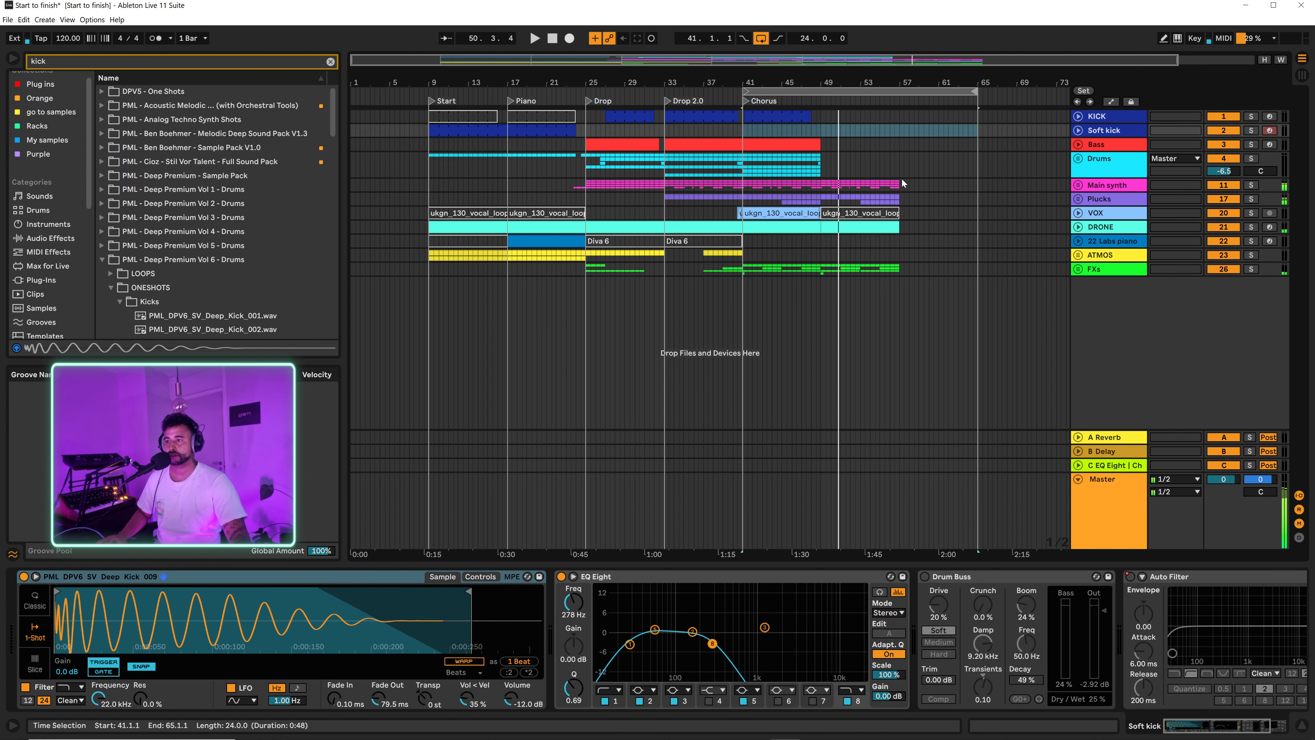
click(849, 165)
right_click(846, 146)
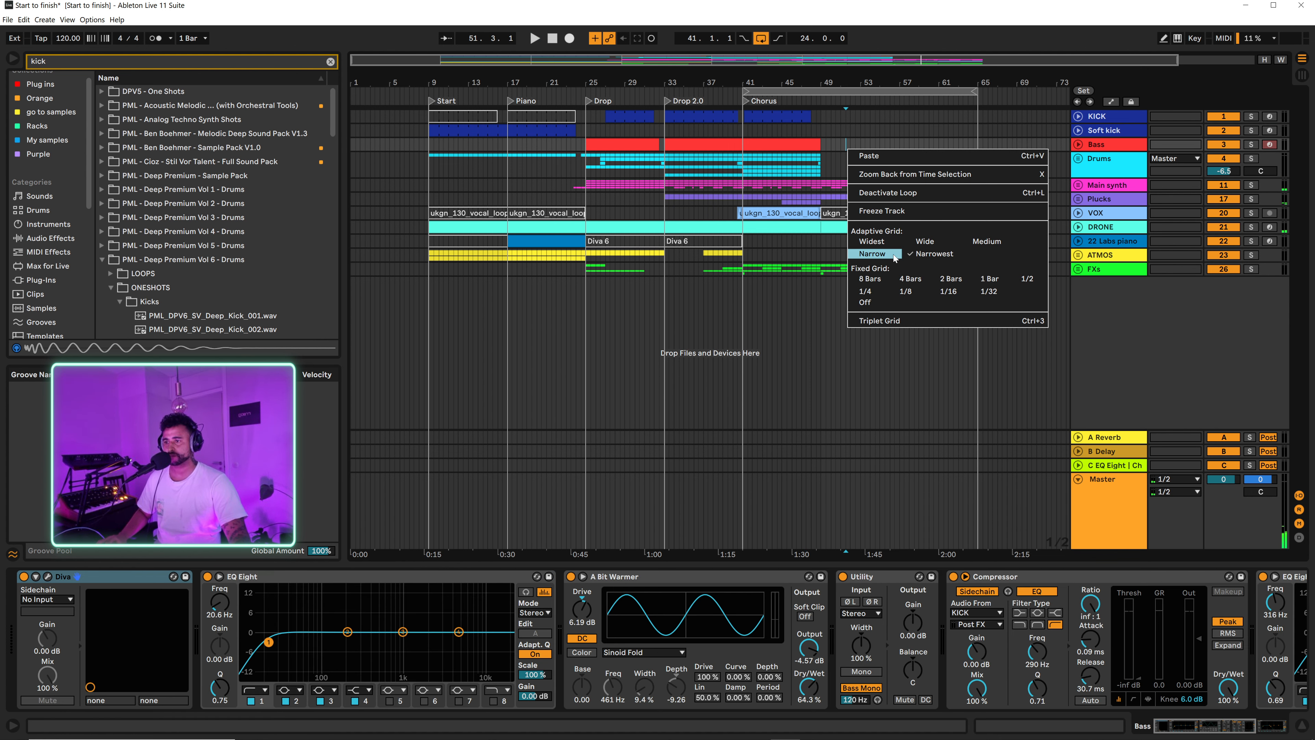
key(Escape)
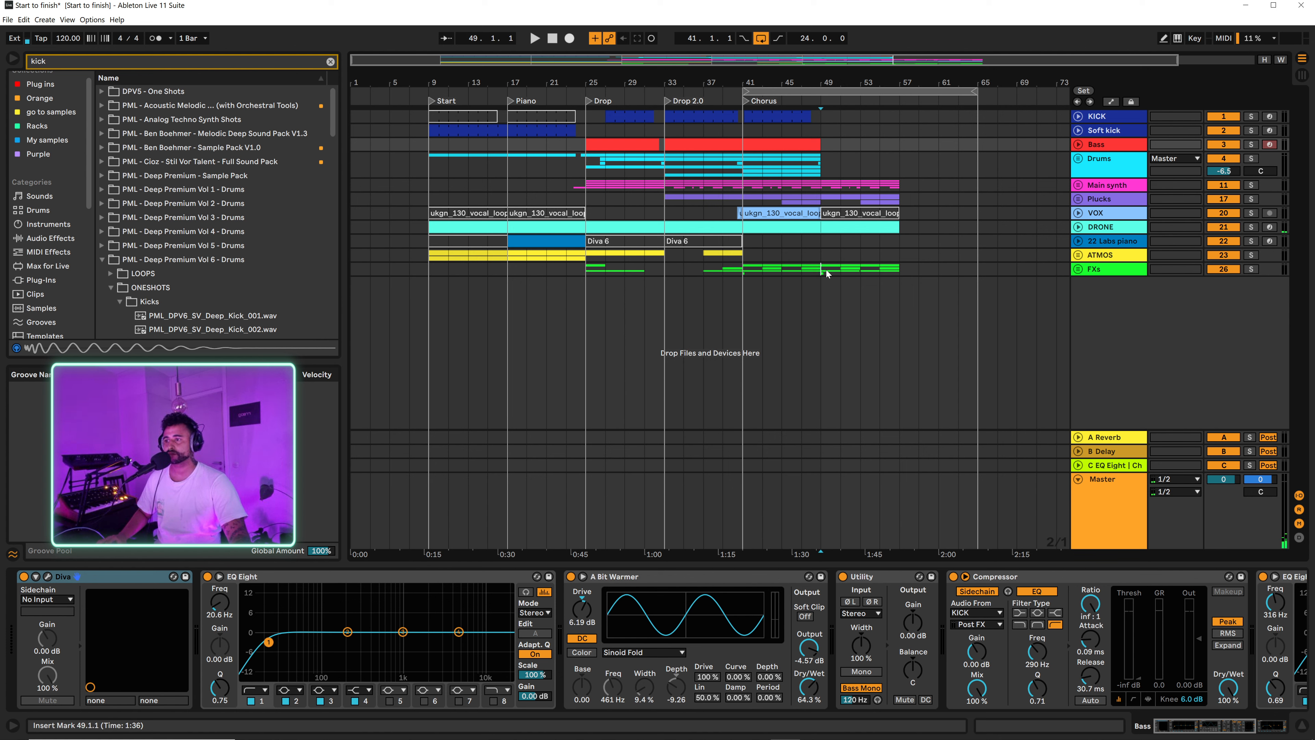
Step: Duplicate bars 49 to 57 on the tracks from Main synth to FXs, filling bars 57 to 65
drag(827, 274, 917, 200)
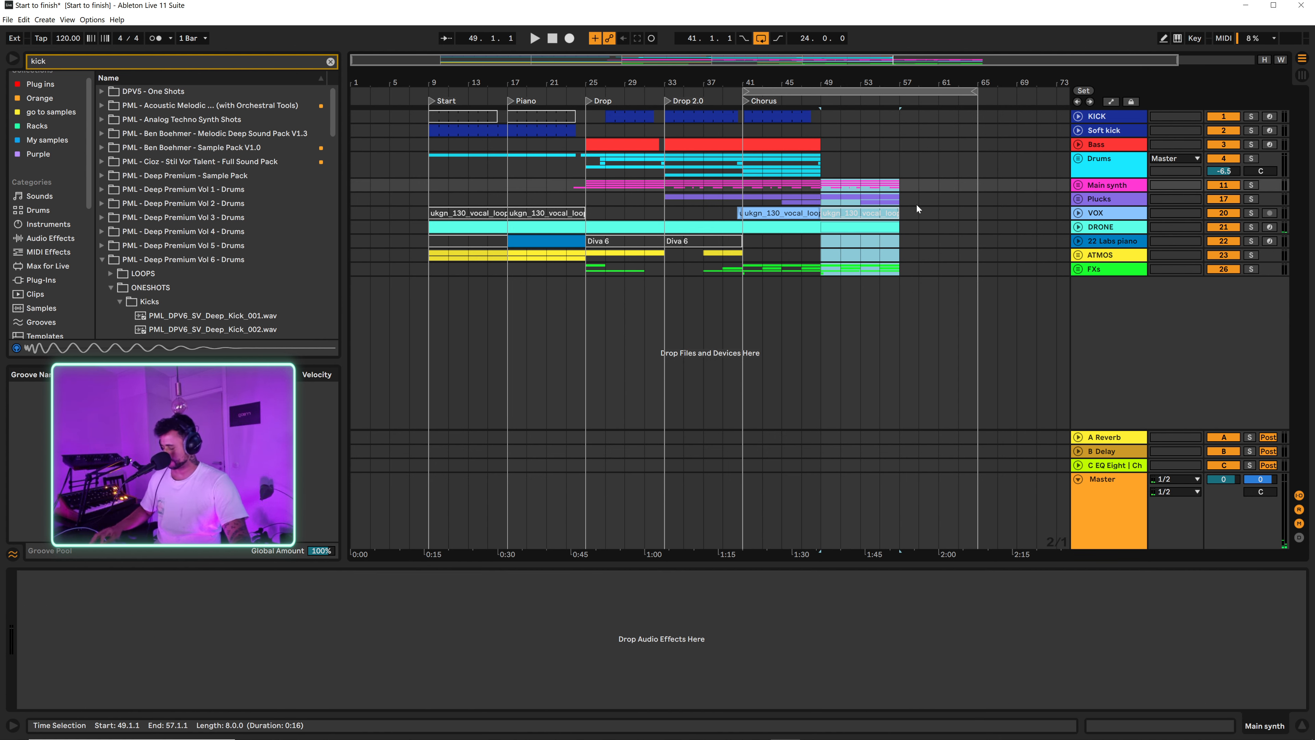
key(ctrl+d)
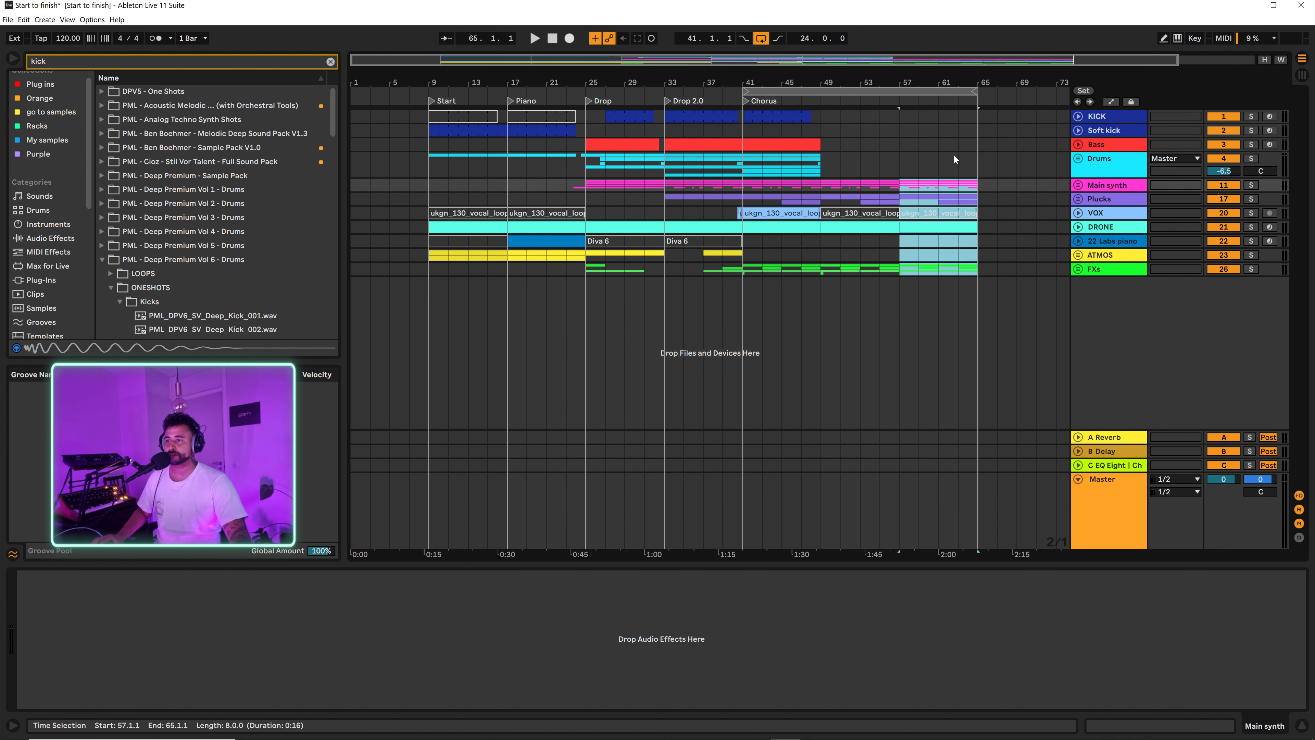
drag(972, 80, 921, 72)
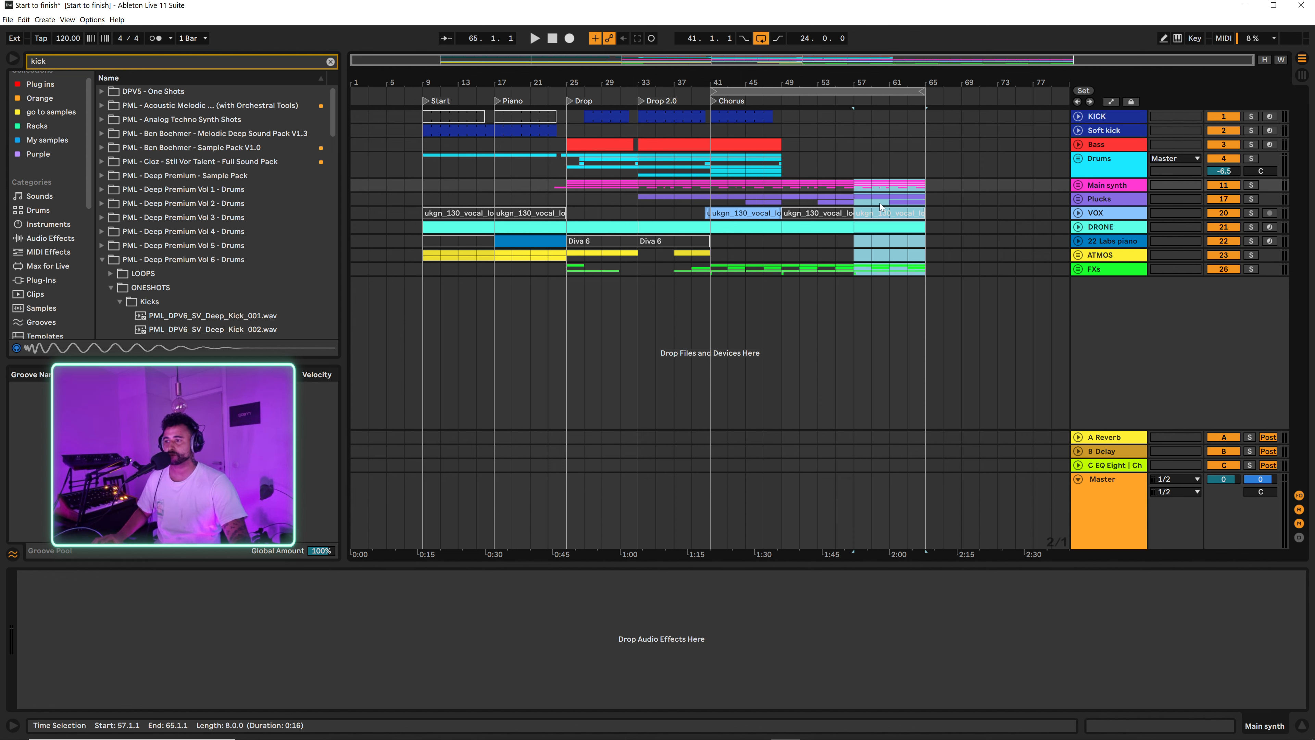
Step: Copy the 22 Labs piano clip from bar 17 to bar 49 and play the transition into it from bar 47
click(781, 245)
click(524, 244)
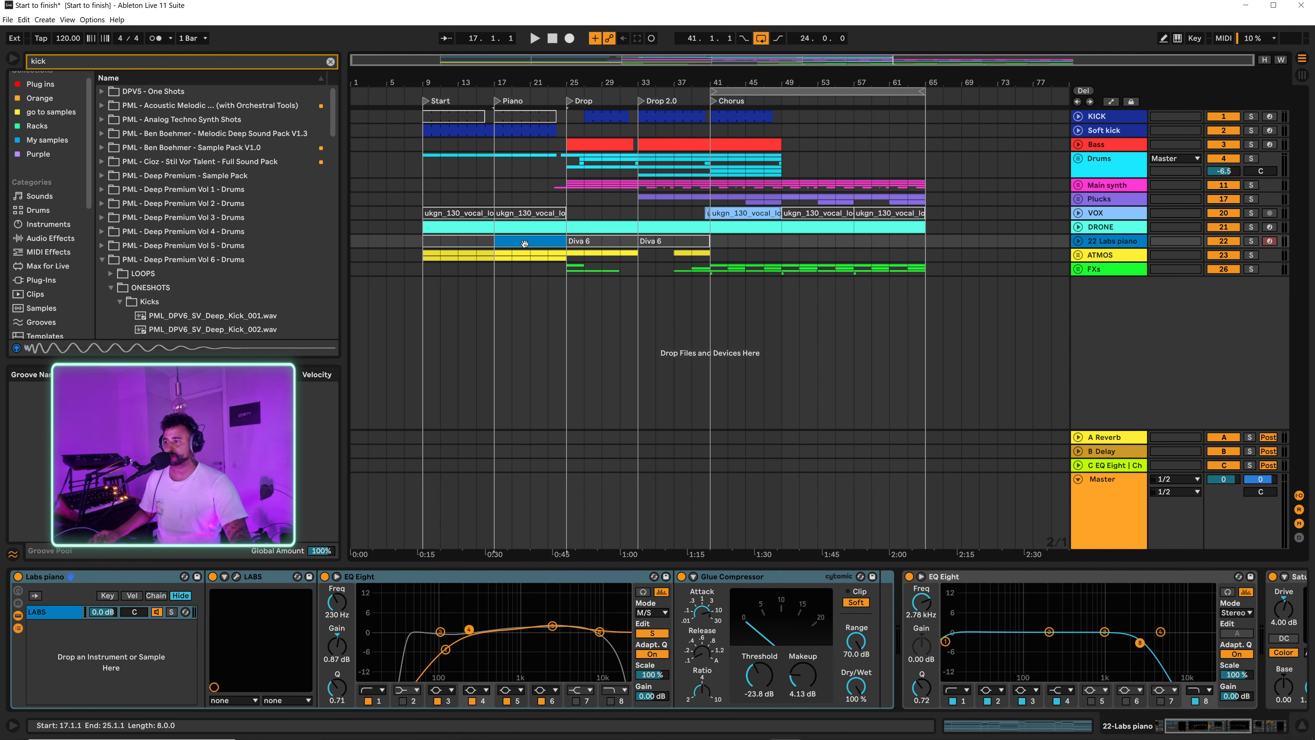
drag(524, 243, 789, 245)
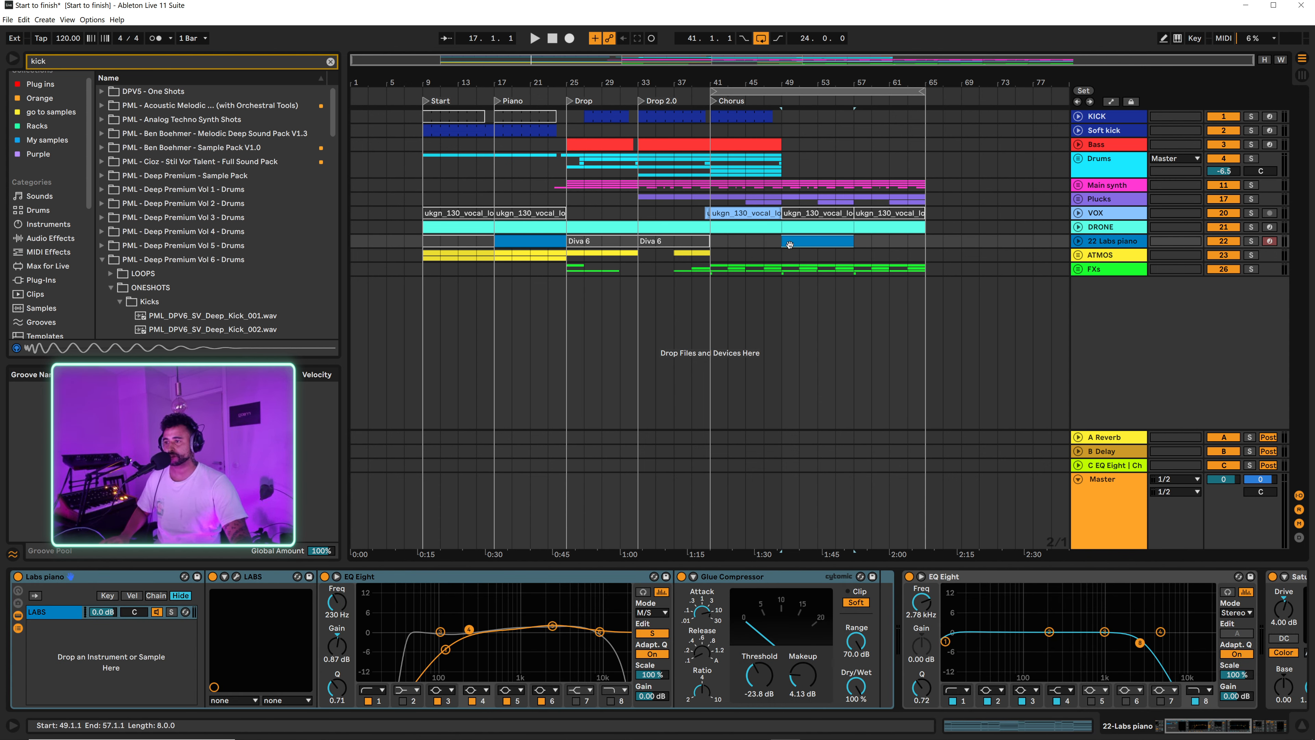
key(space)
click(771, 247)
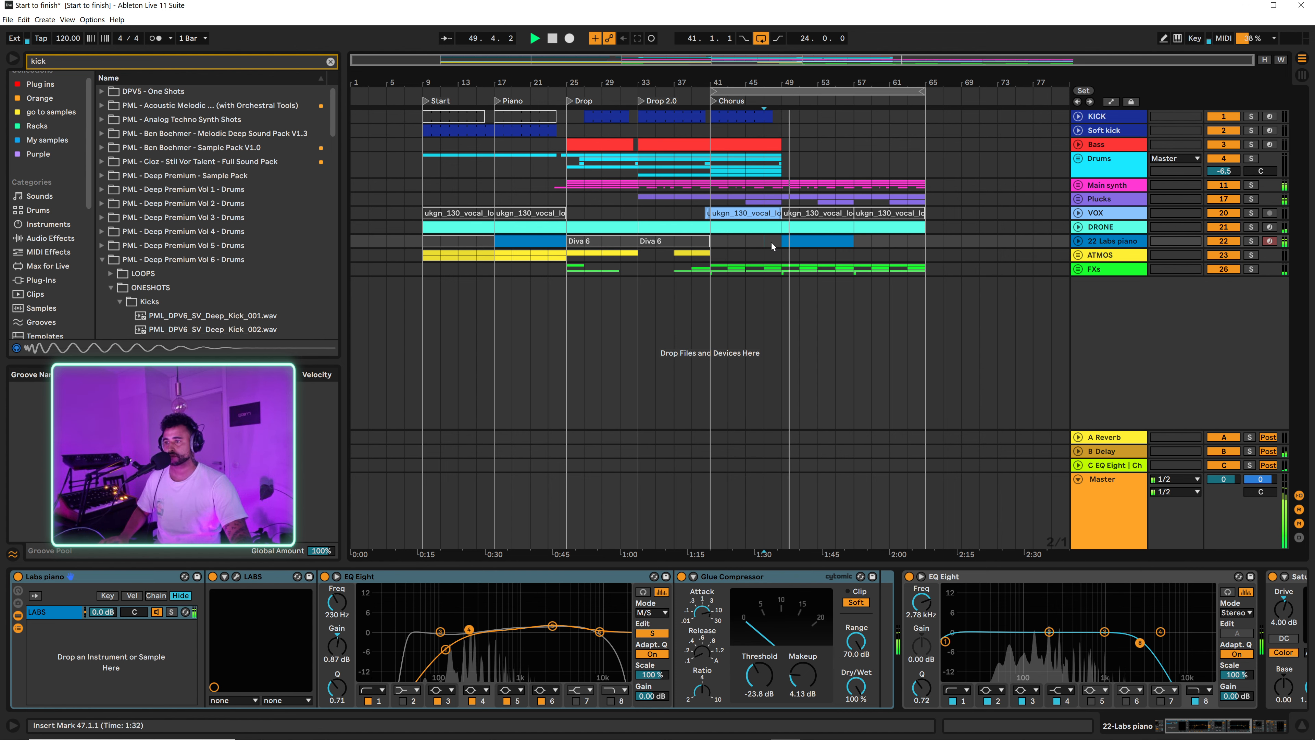
key(space)
key(space)
key(space)
Step: Unfold the Main synth group and deactivate the 15 Diva clip at bars 49 to 57
click(1078, 185)
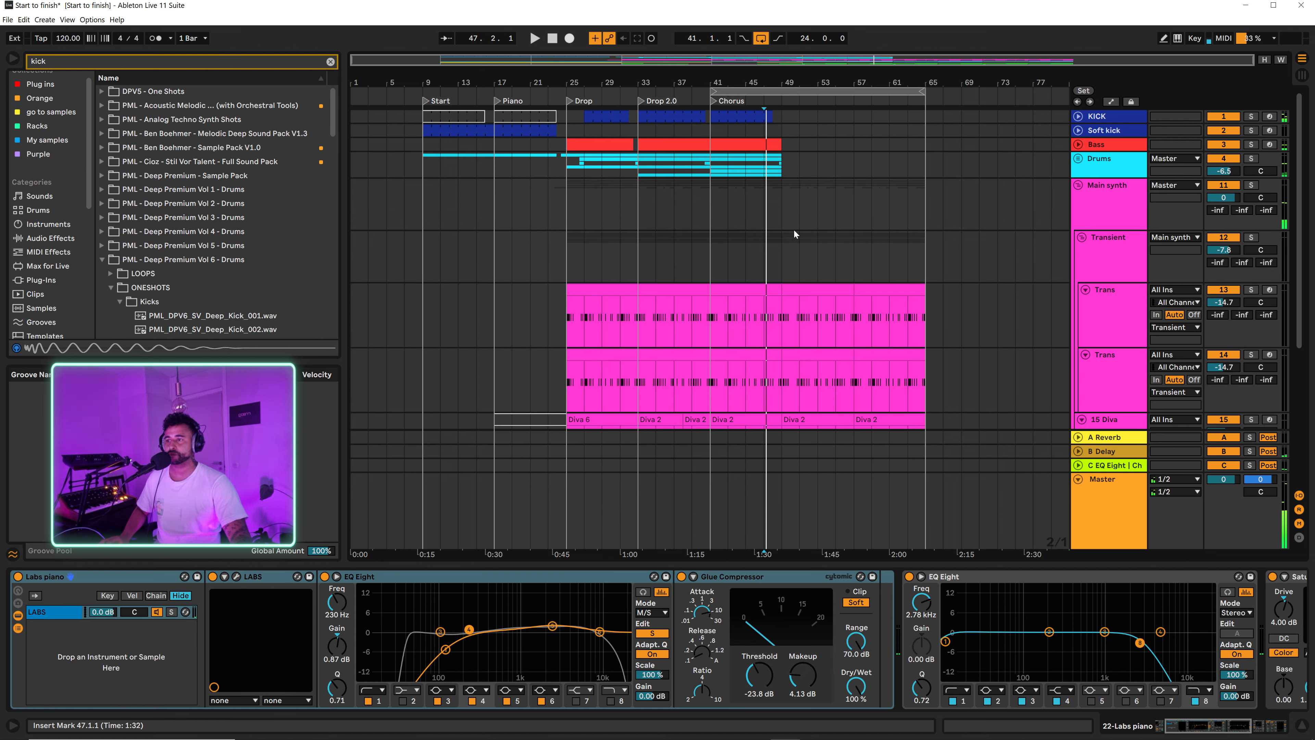
scroll(796, 284, down, 5)
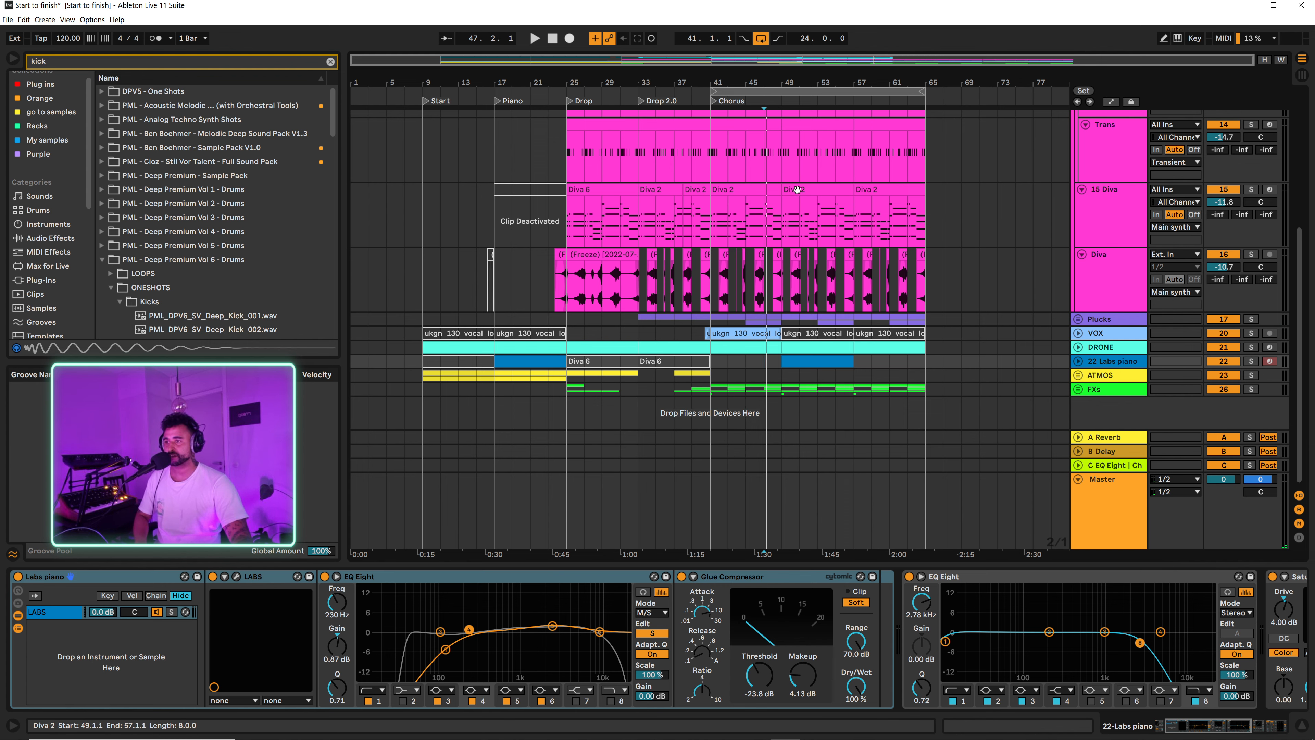
click(787, 190)
key(0)
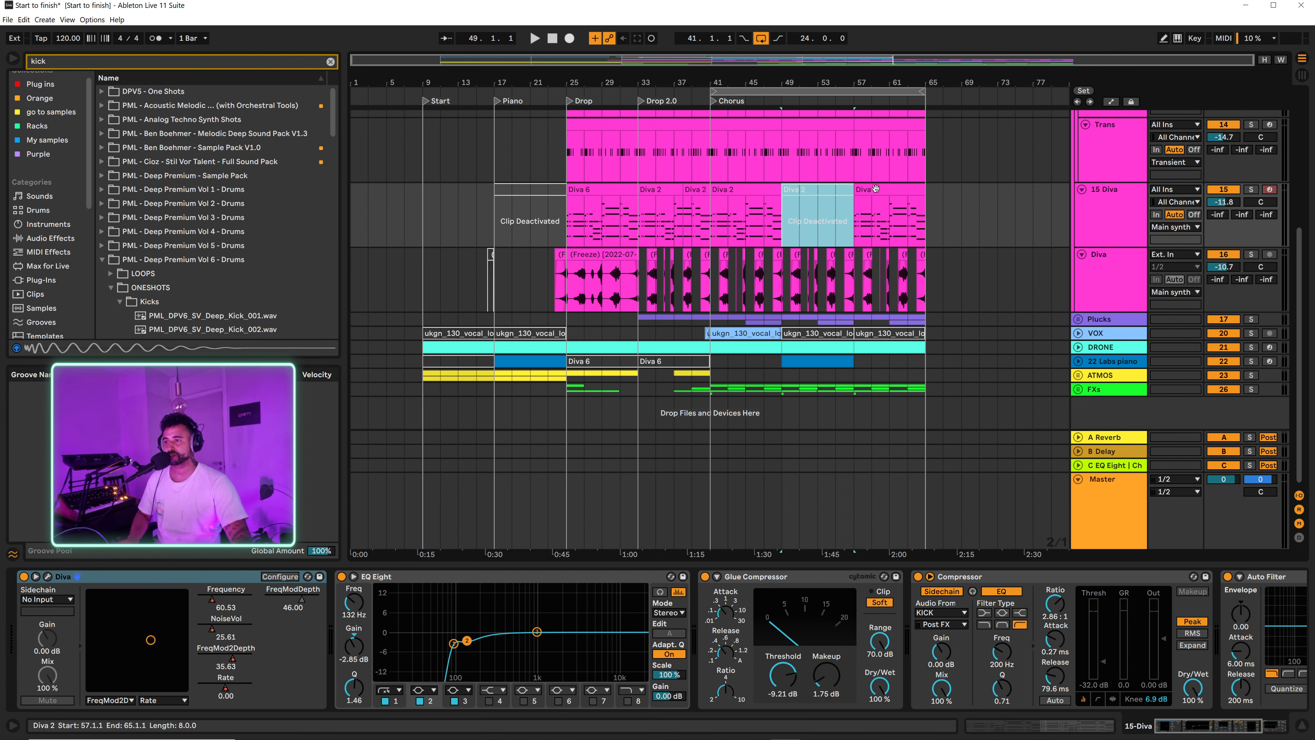
Step: Try deactivating the 15 Diva clip at bars 57 to 65, and reactivate it
click(874, 189)
key(0)
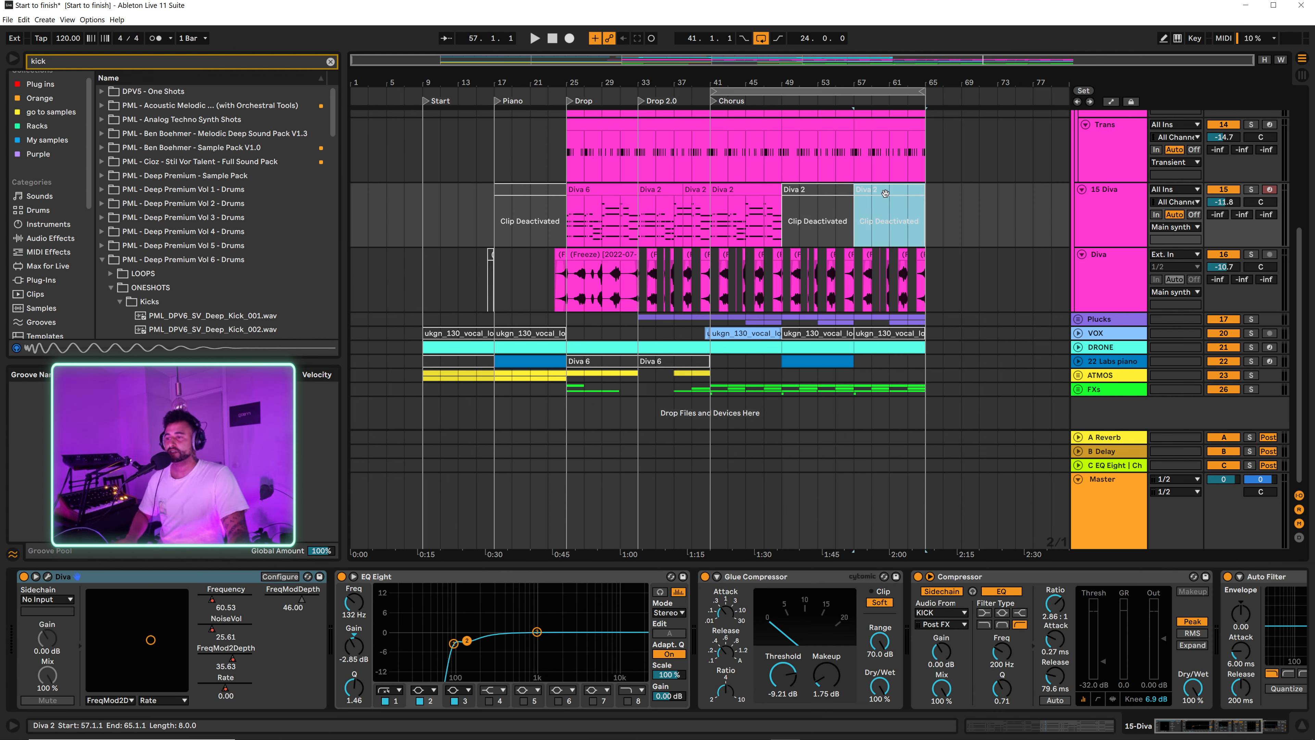
key(0)
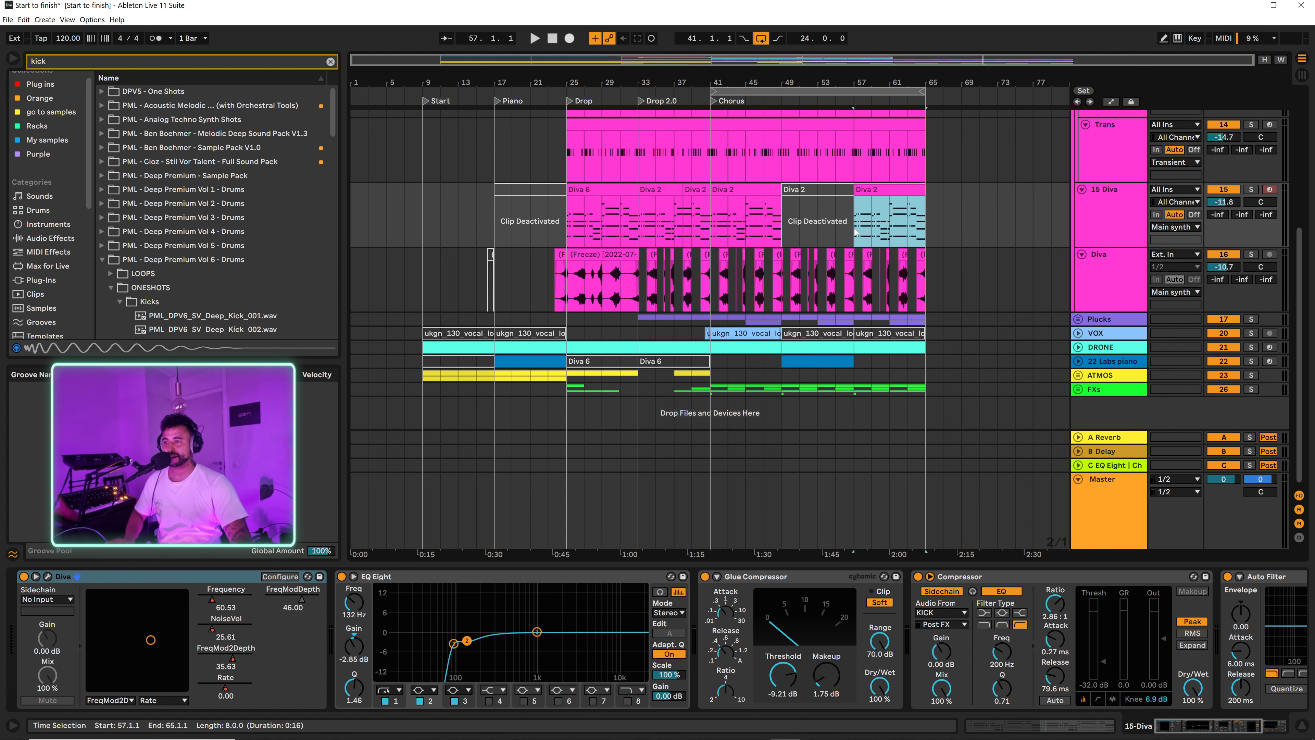
Step: Deactivate the clips on both Trans tracks from bar 49 to bar 65, and fold the Main synth group
click(772, 215)
scroll(777, 233, up, 3)
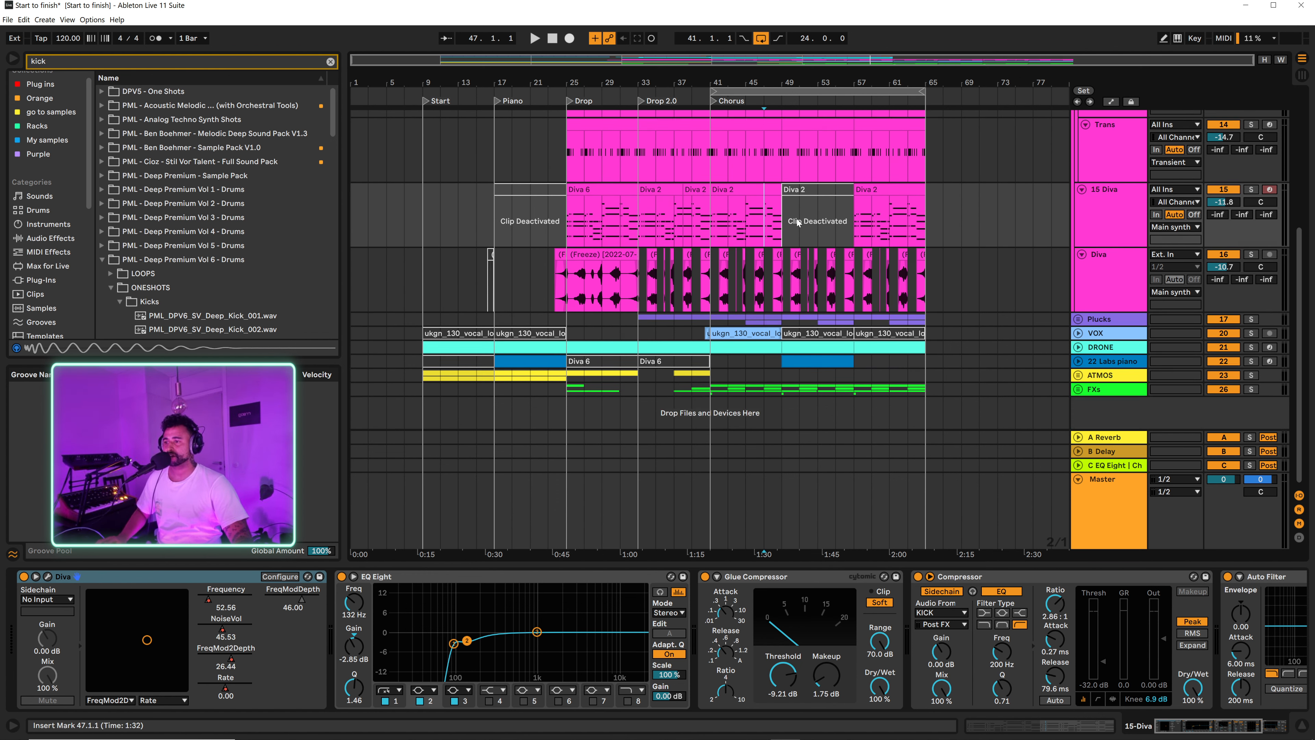
drag(783, 259, 846, 219)
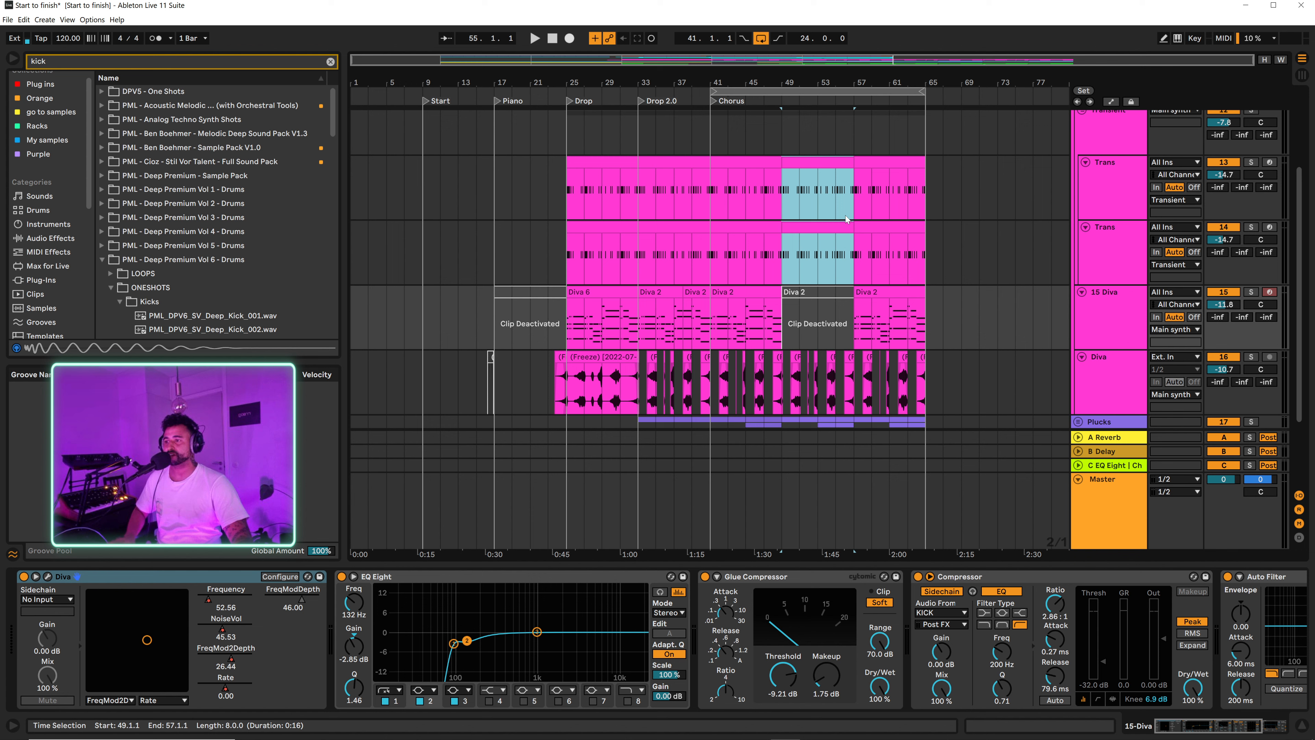
shift+click(929, 198)
key(0)
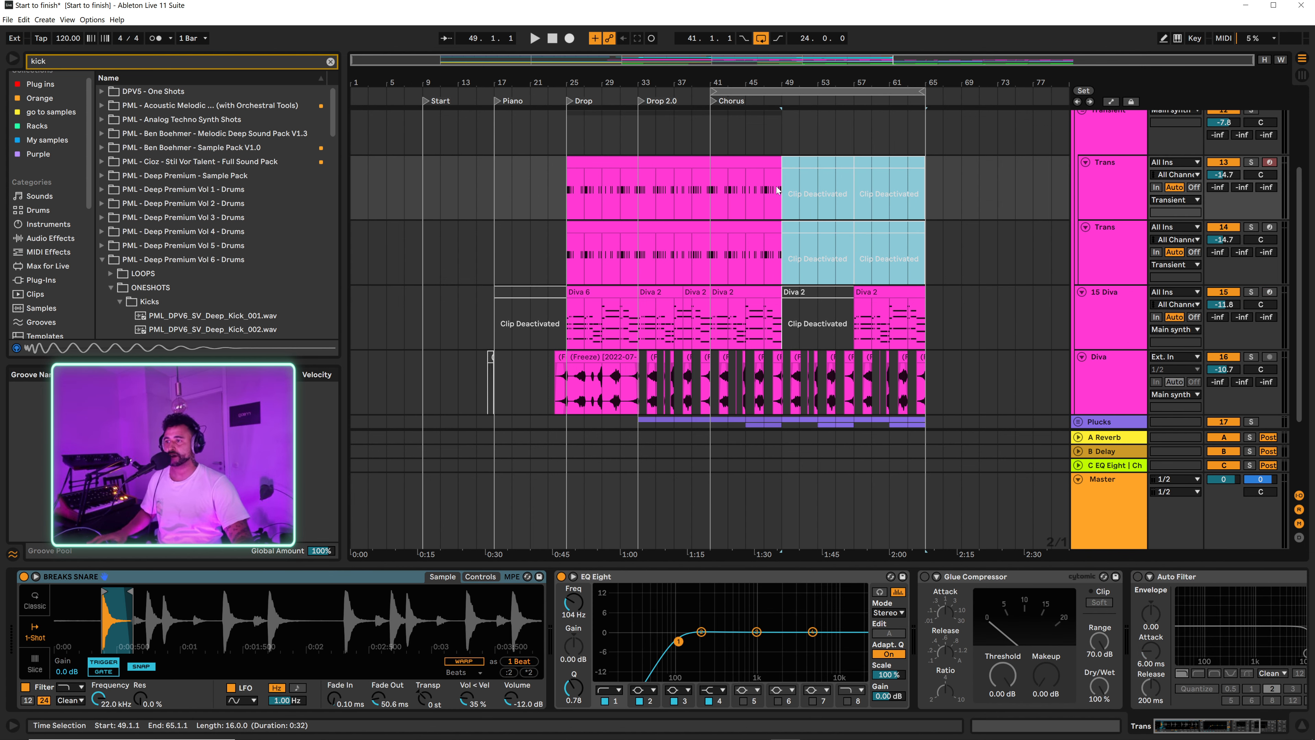
click(765, 185)
scroll(959, 158, up, 5)
click(1078, 185)
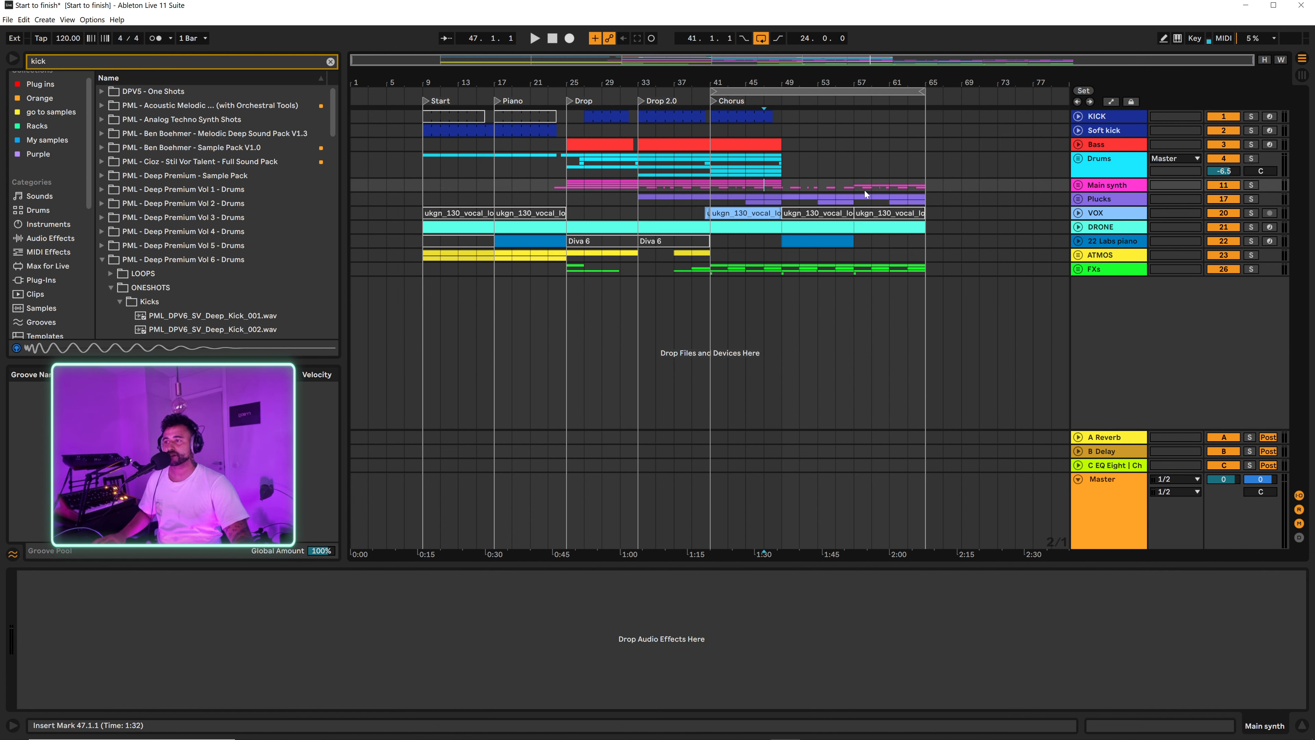
Step: Listen from bar 47 through the new piano section and unfold the 22 Labs piano track to show its clips
click(770, 176)
key(space)
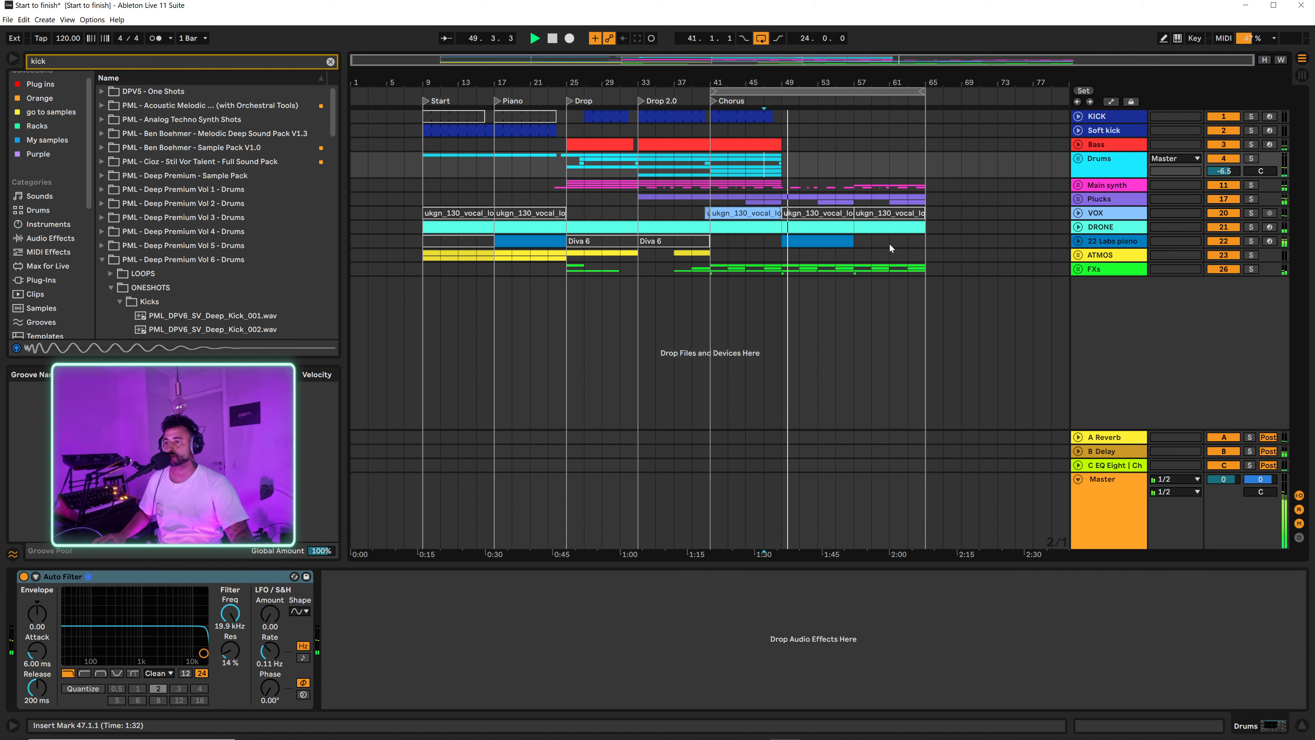
click(1078, 240)
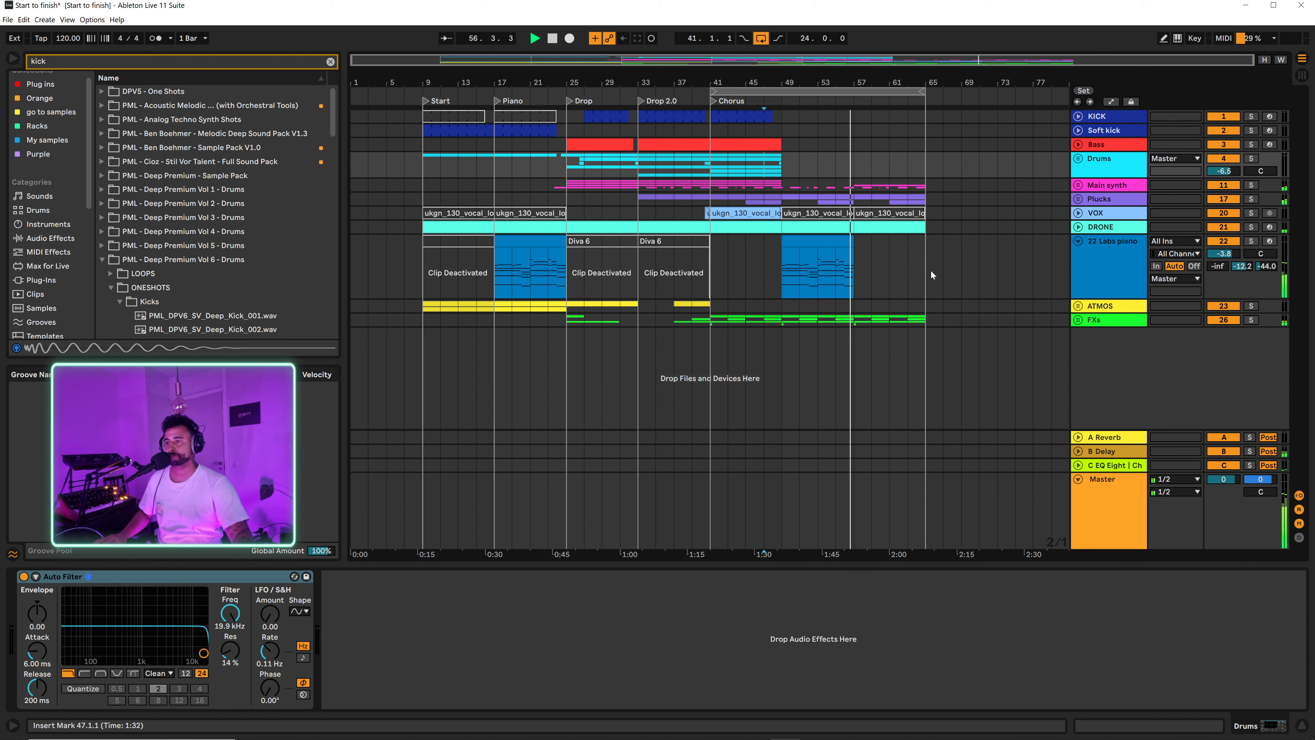
click(780, 272)
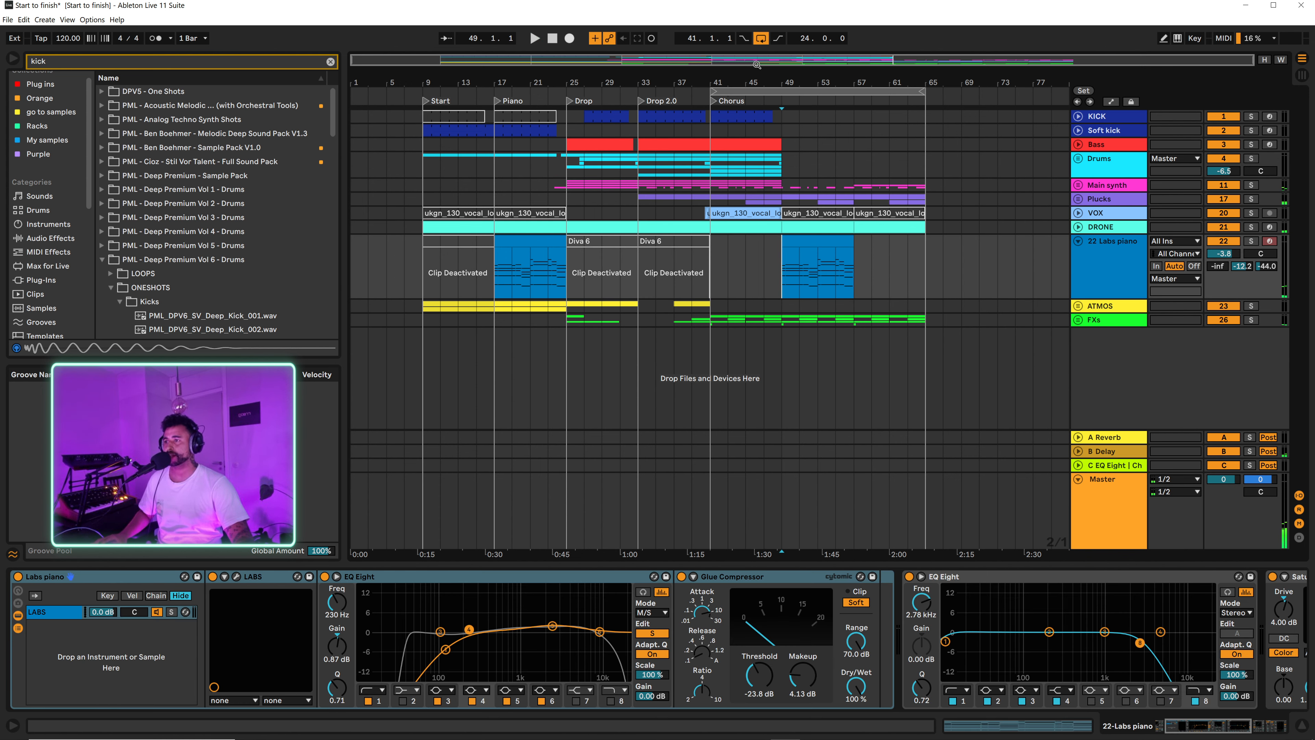
Step: Open the 22 Labs piano clip at bar 49, fold its editor to the used notes, select all notes, listen, and close the editor
drag(769, 82, 842, 106)
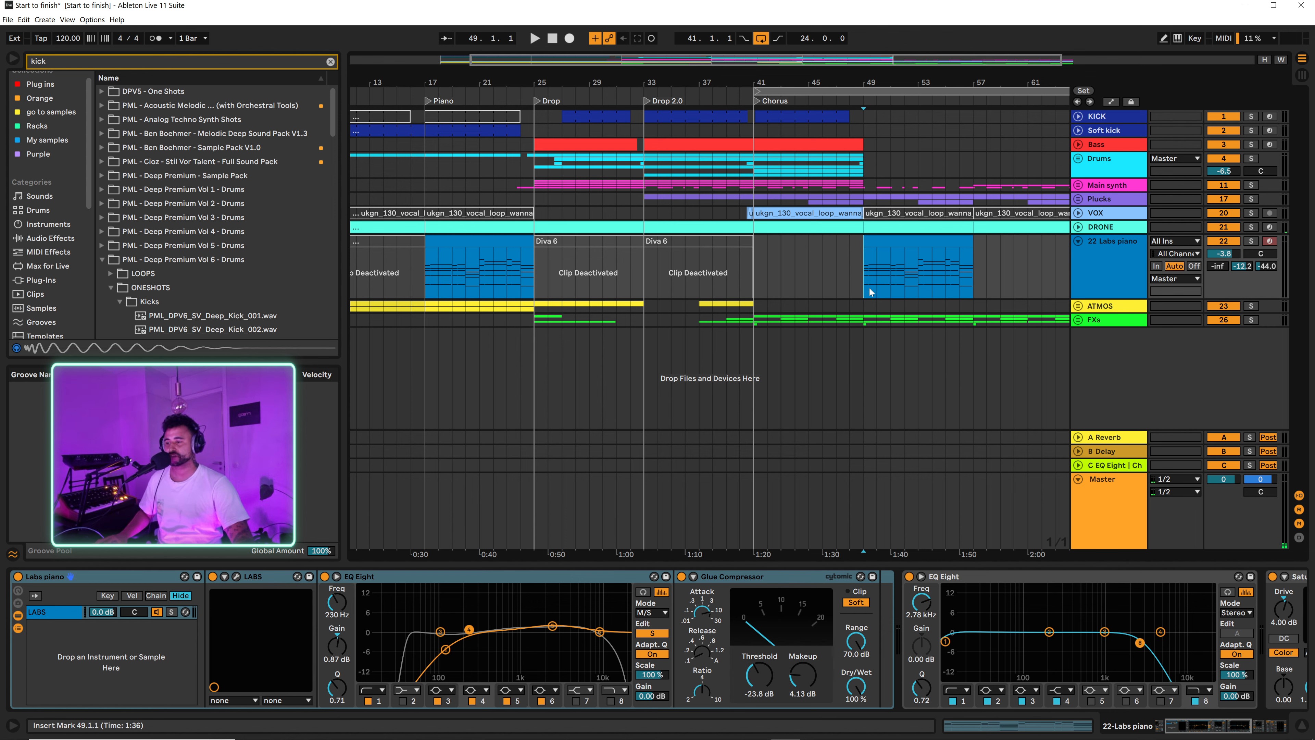
double_click(862, 273)
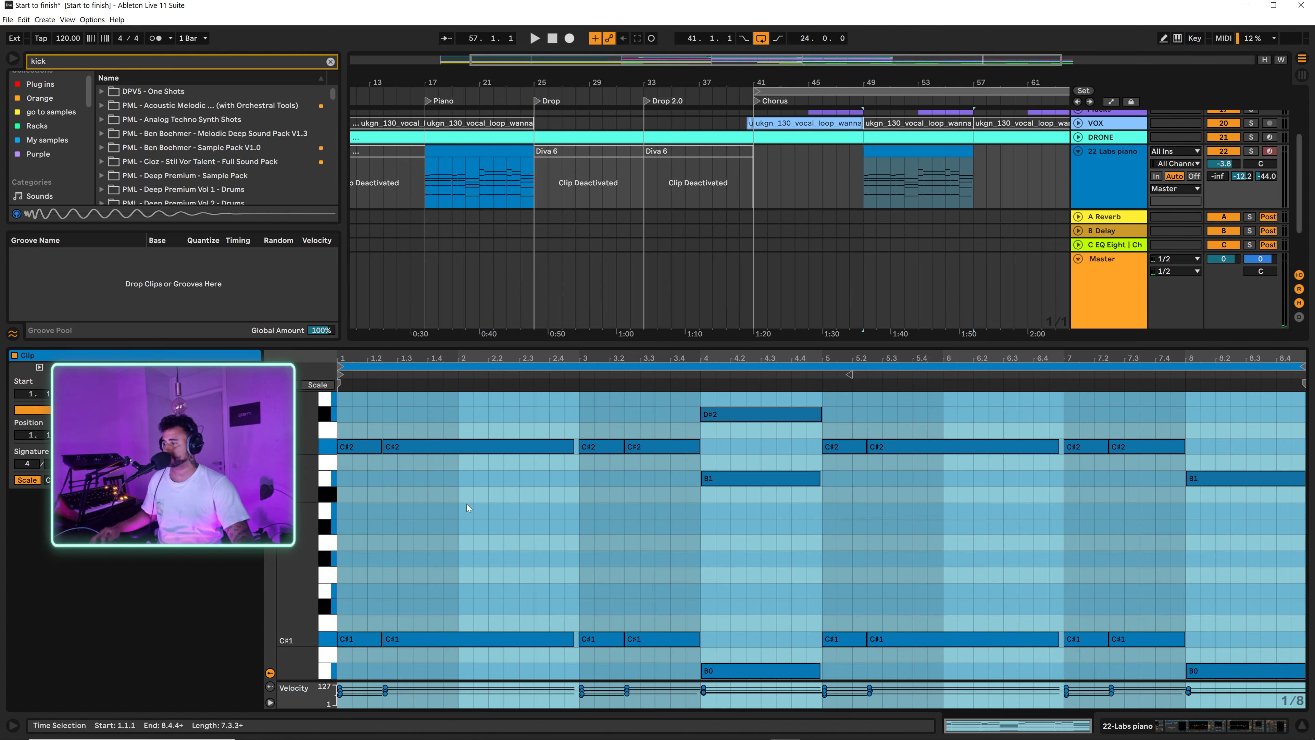
click(456, 528)
key(f)
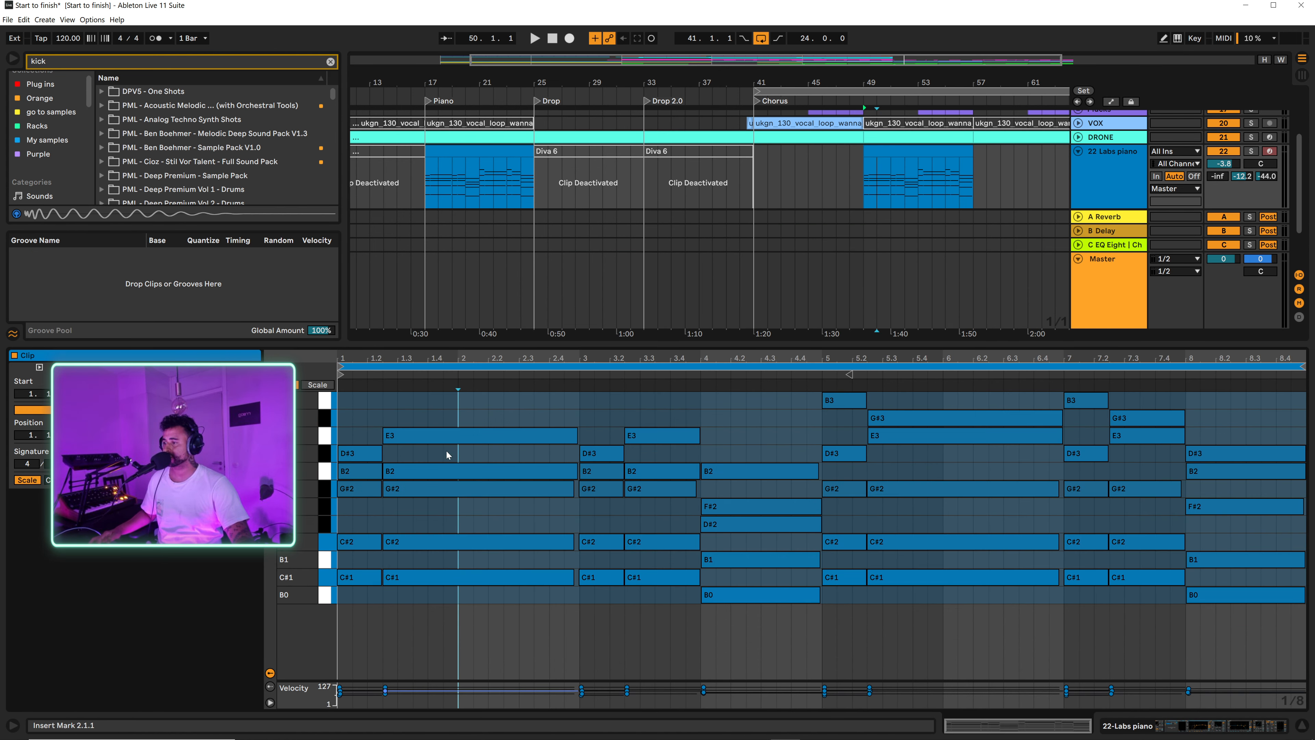
key(ctrl+a)
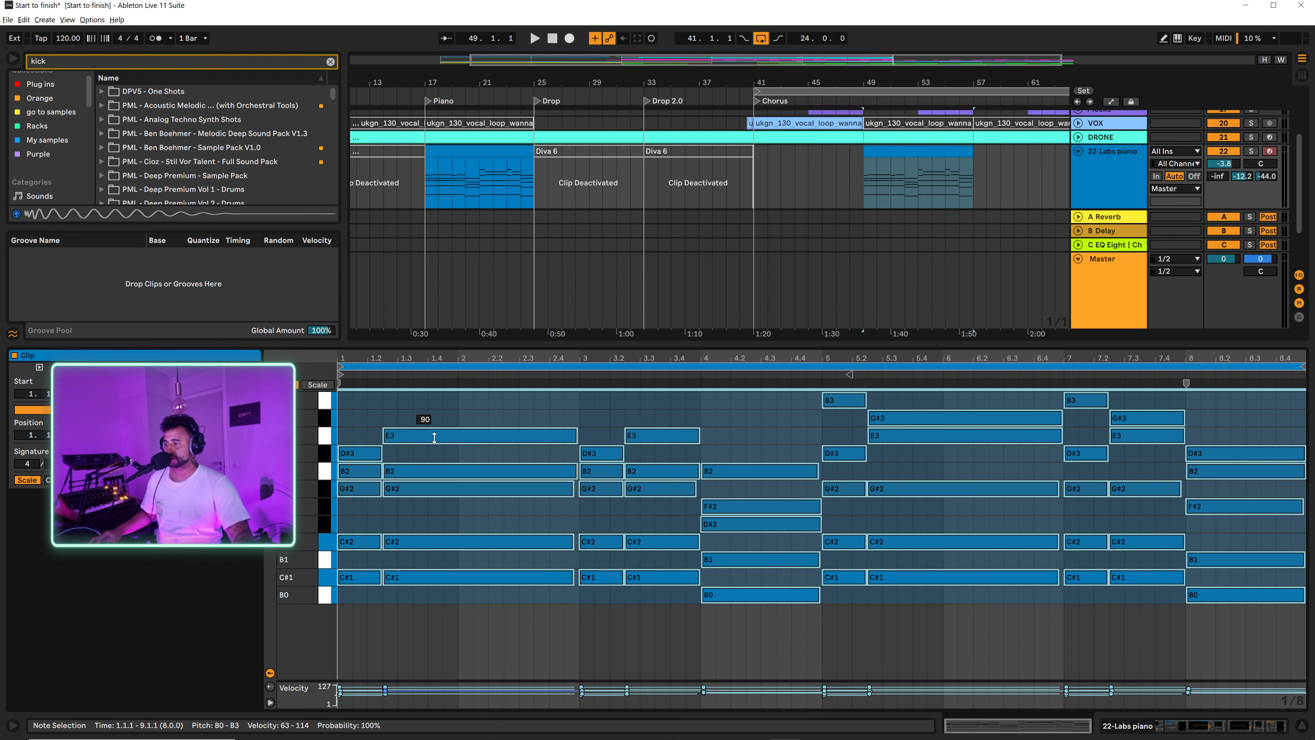
drag(434, 436, 450, 432)
key(space)
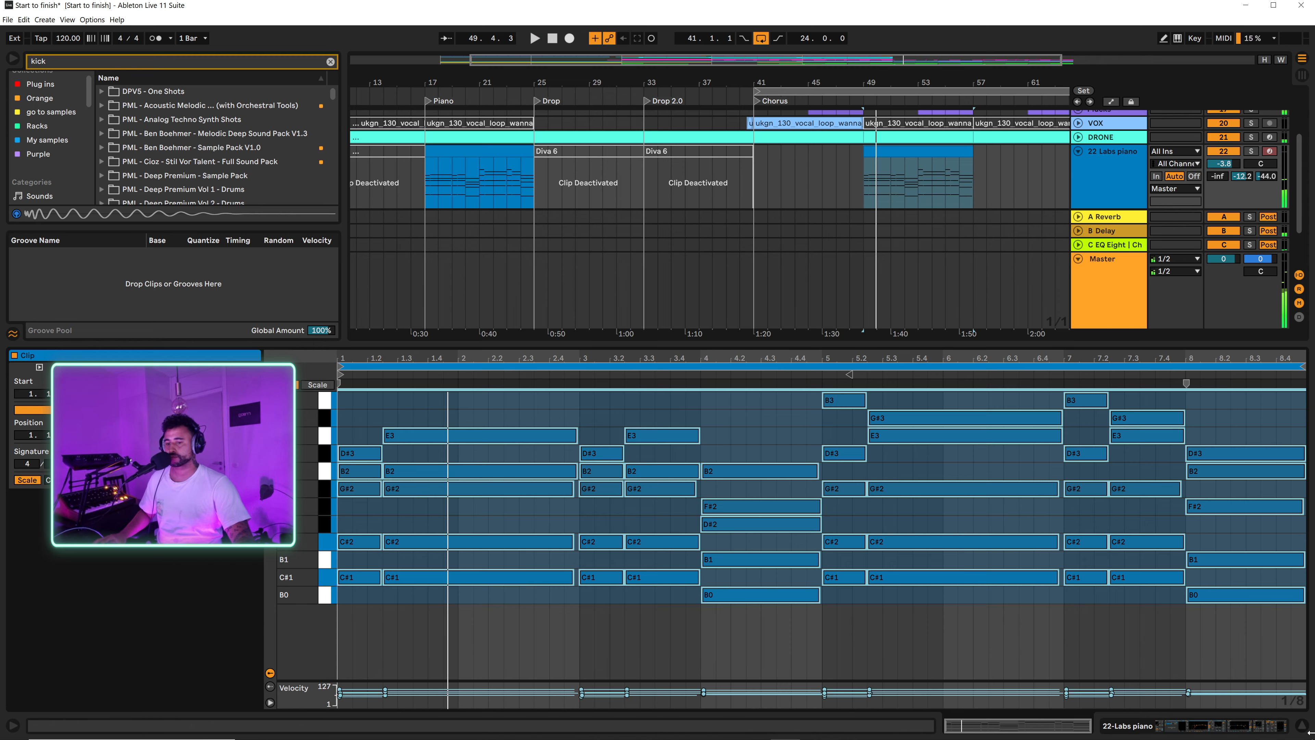
click(1302, 725)
drag(888, 82, 756, 83)
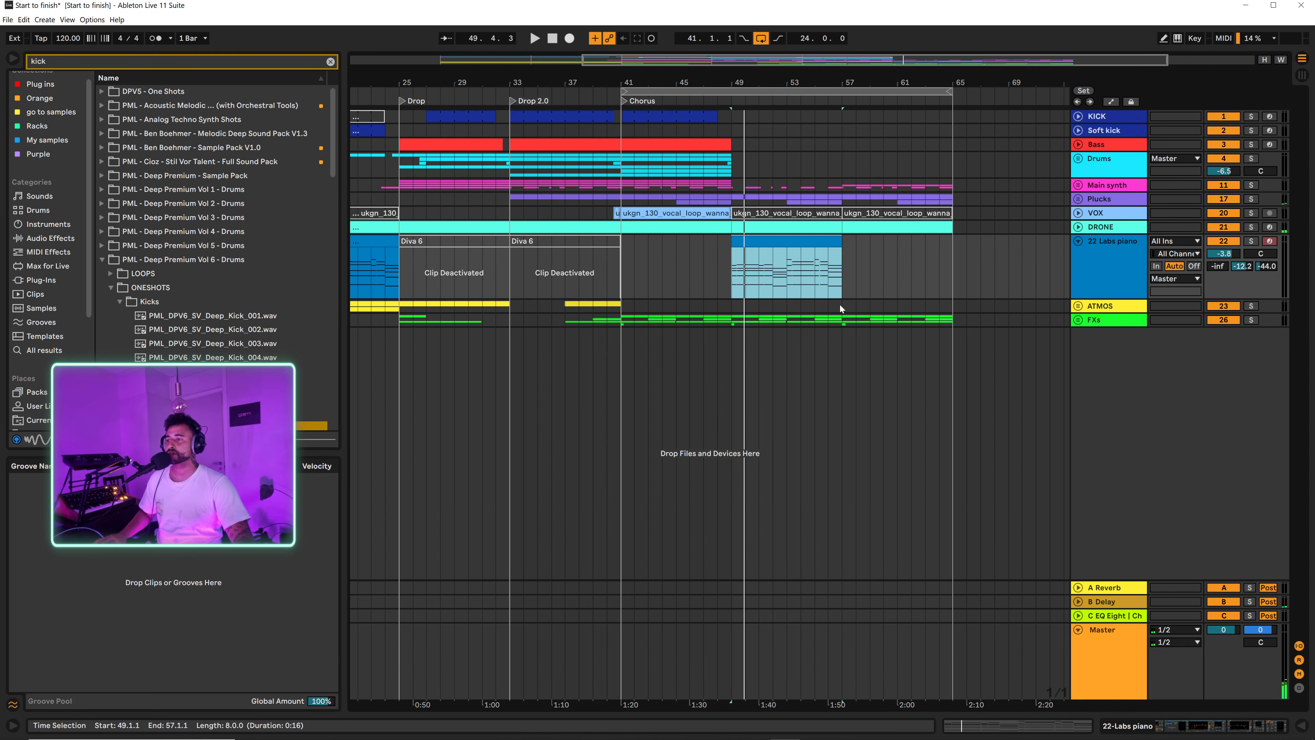
Step: Set the arrangement's fixed grid to 4 bars and insert four bars of silence across all tracks at bar 49
click(857, 254)
click(768, 241)
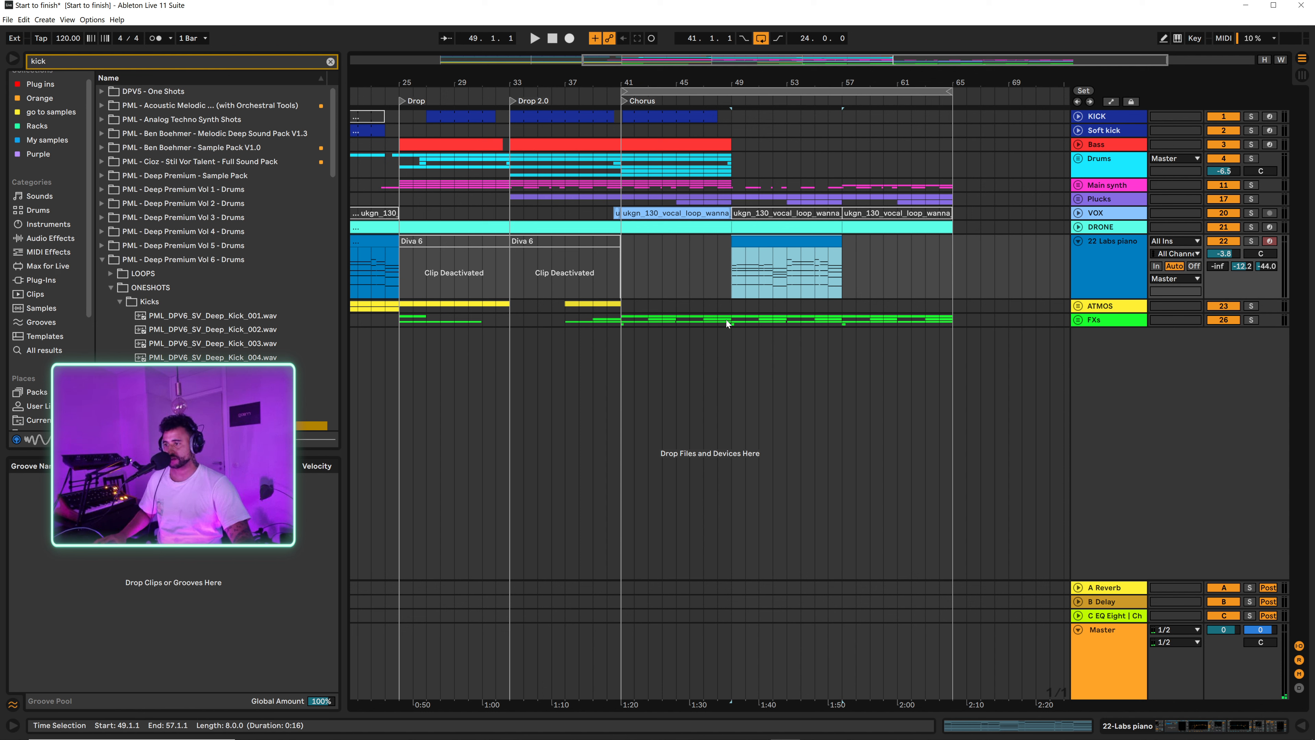
drag(731, 322, 950, 127)
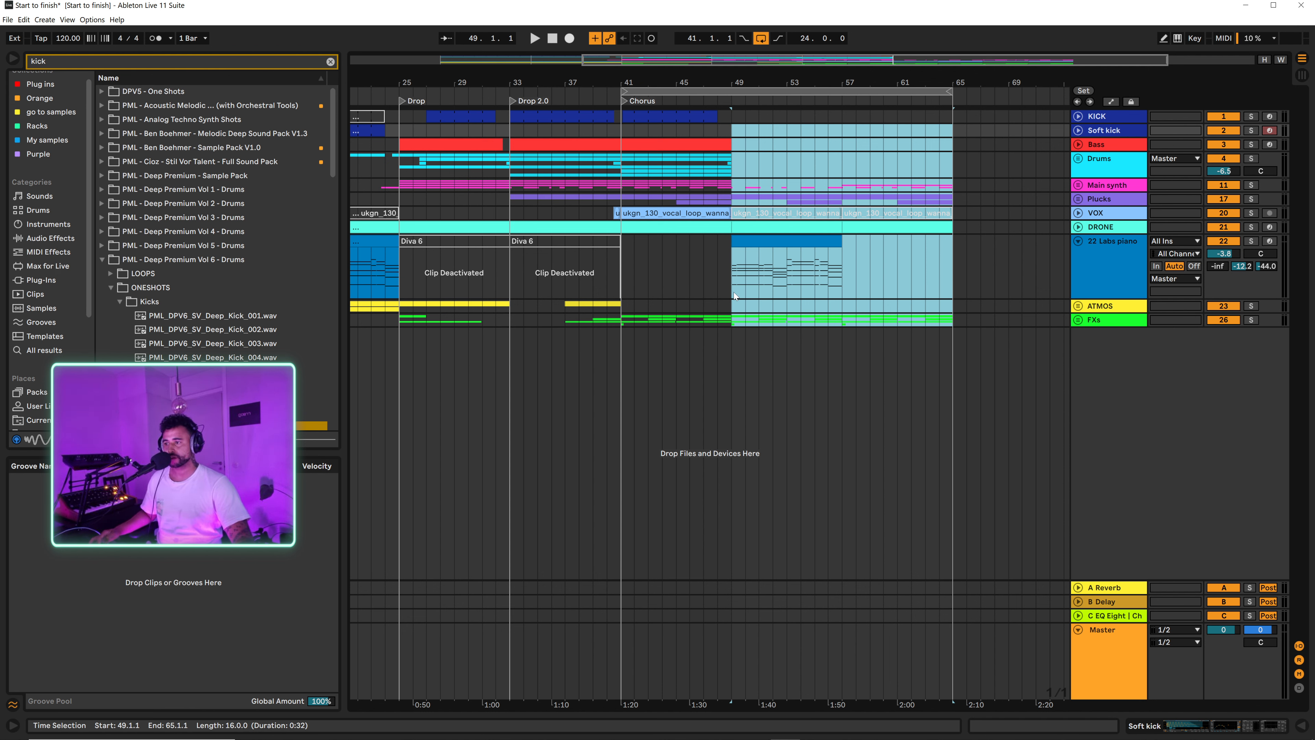
drag(734, 322, 785, 318)
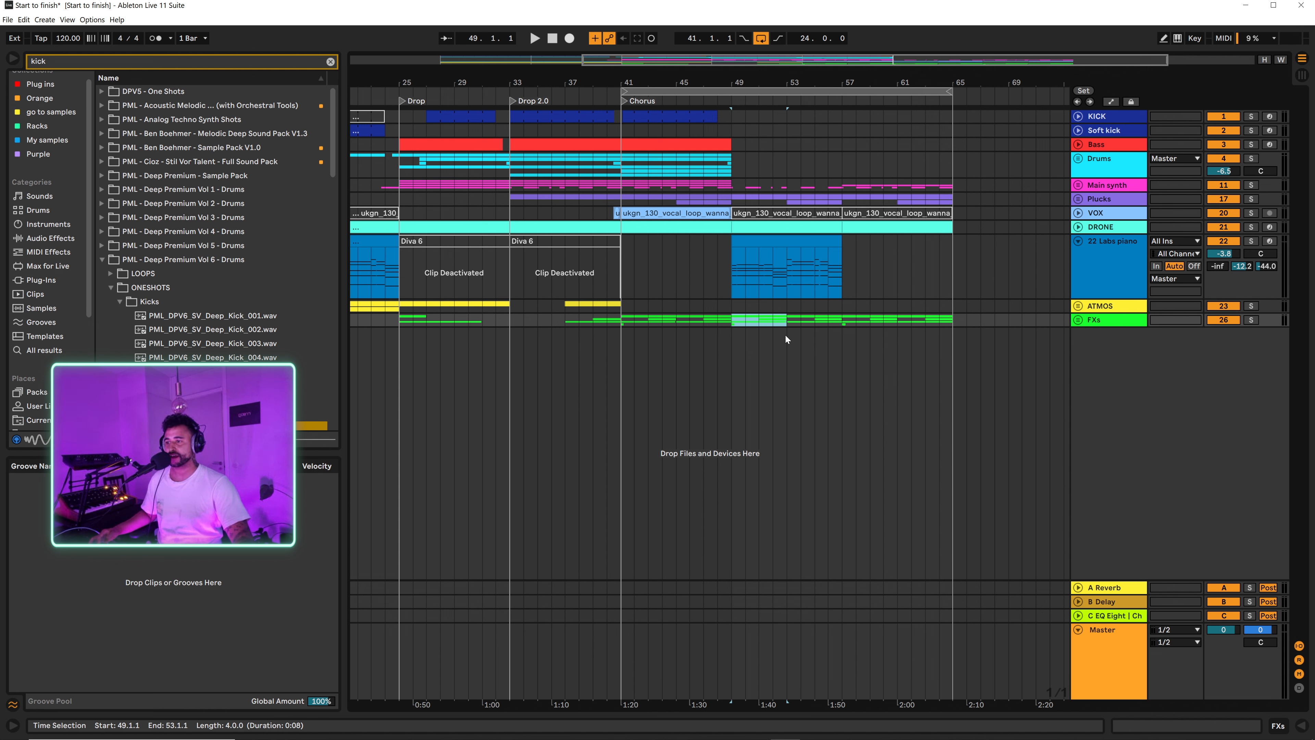
right_click(769, 290)
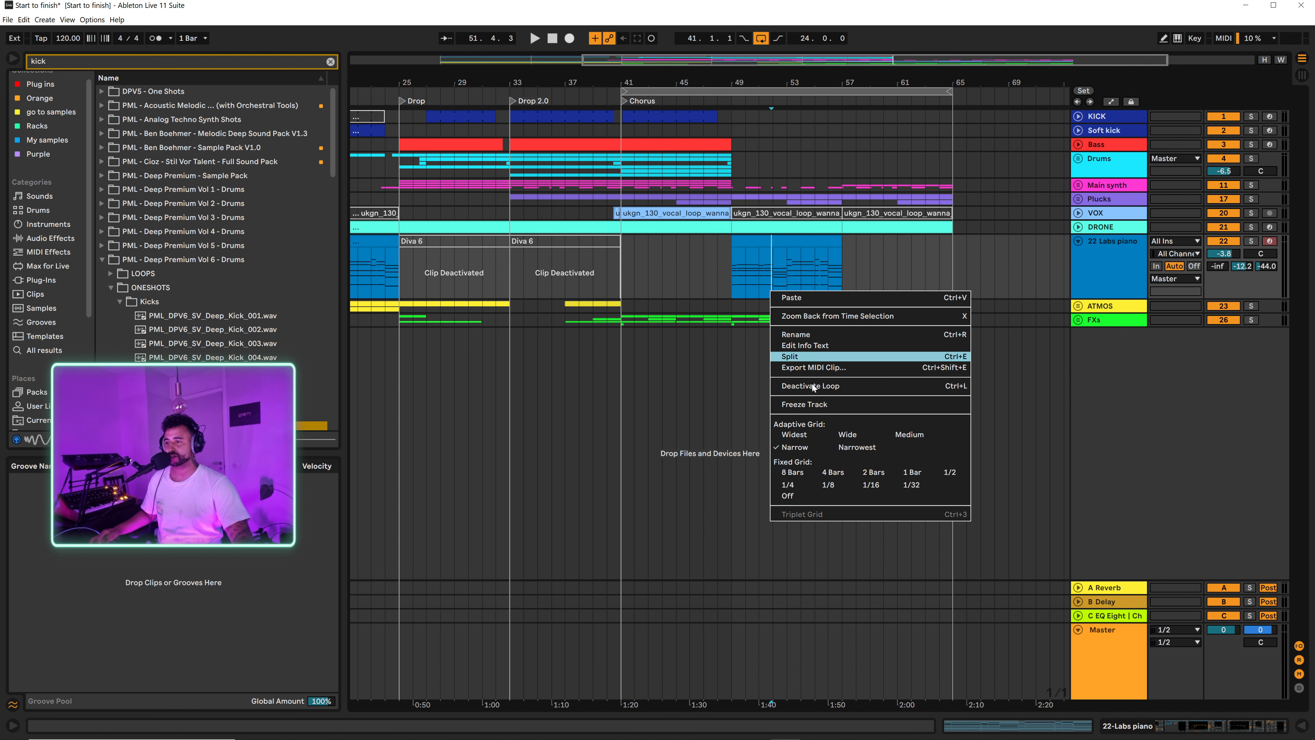
click(814, 486)
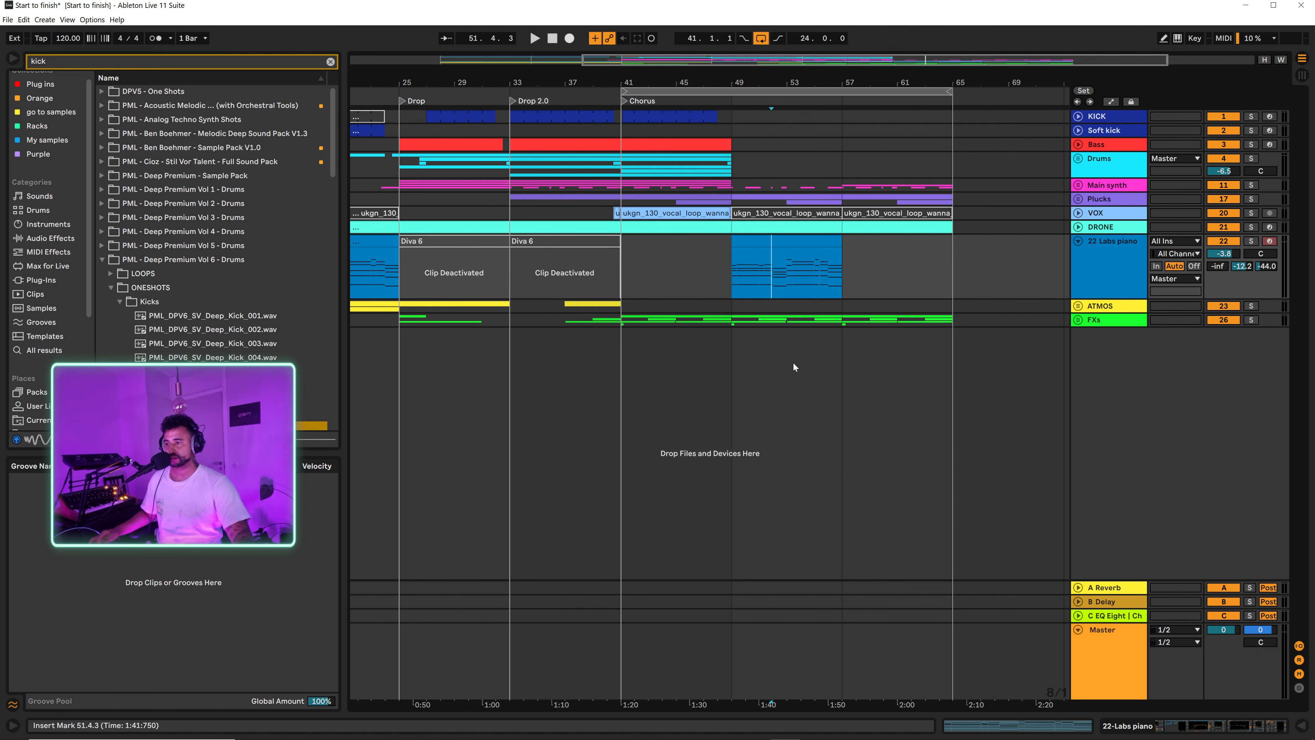
right_click(783, 307)
click(842, 420)
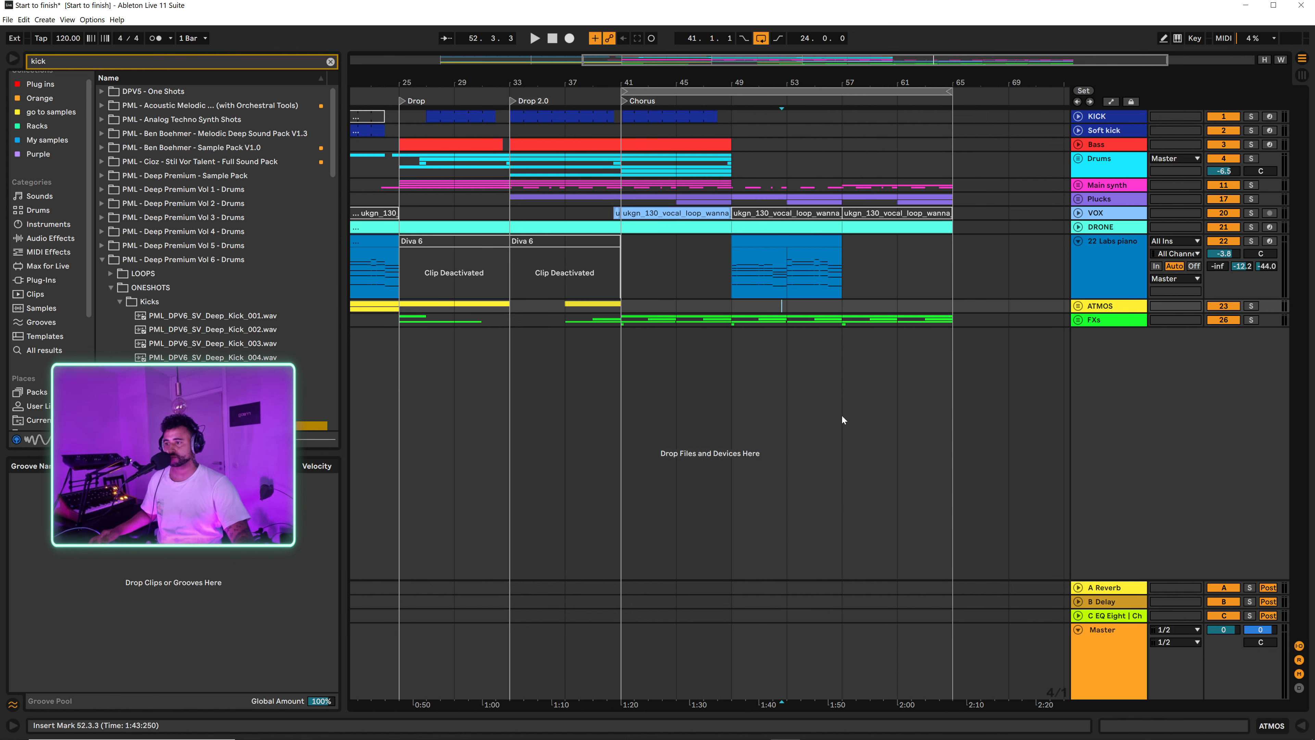
drag(736, 310, 786, 317)
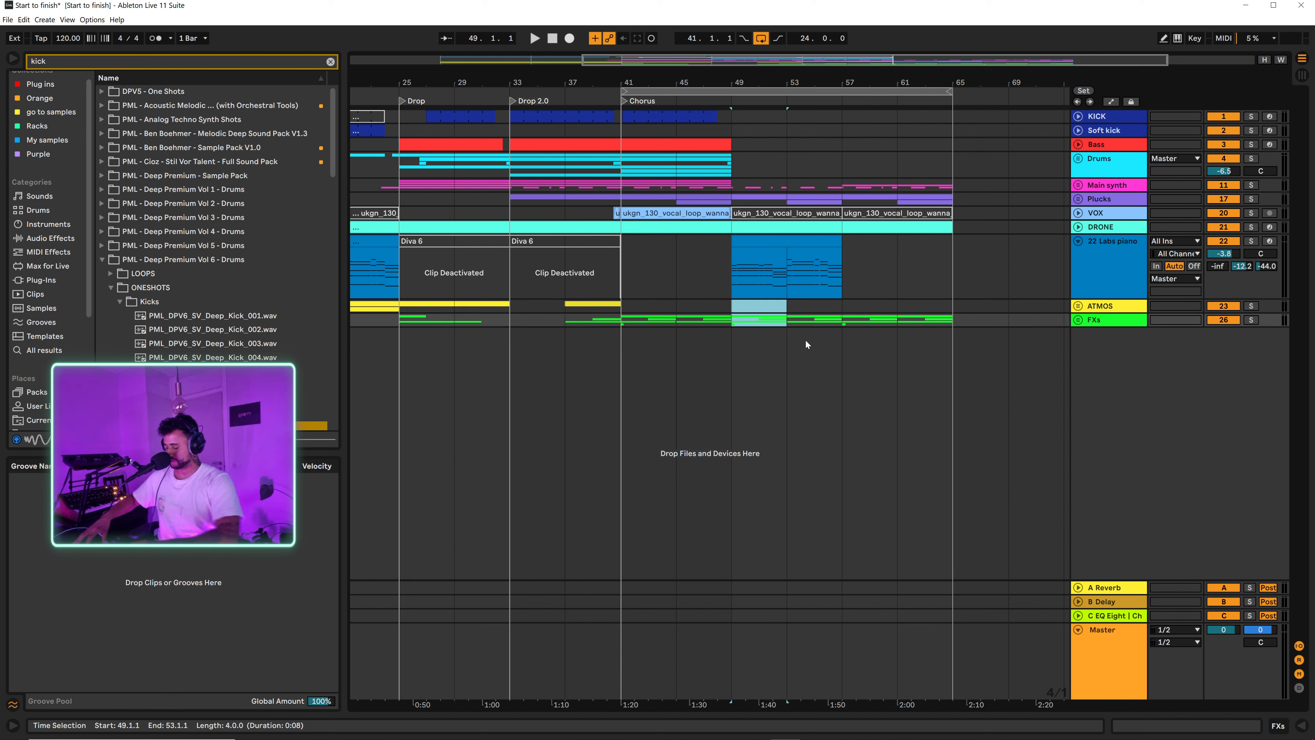
key(ctrl+i)
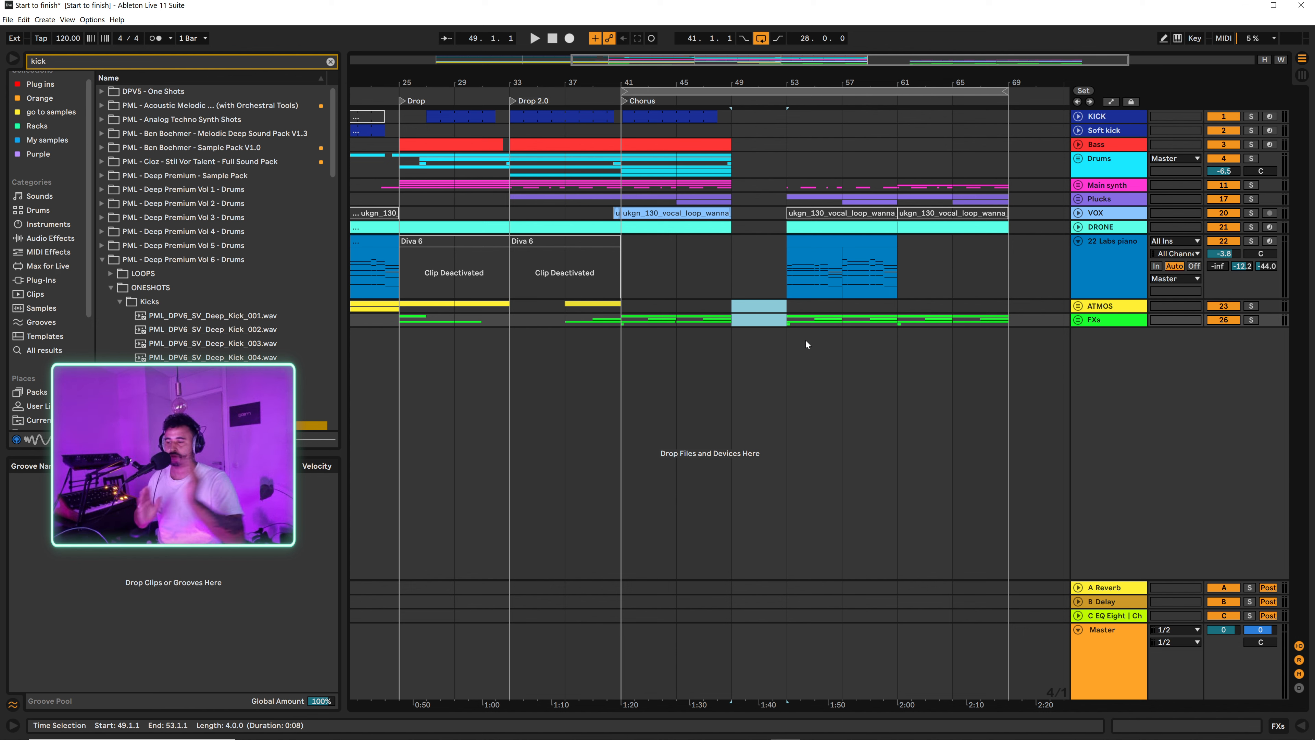
Step: Unfold the FXs group, move its clips from bars 53 to 57 back to bars 49 to 53, and listen briefly
click(802, 244)
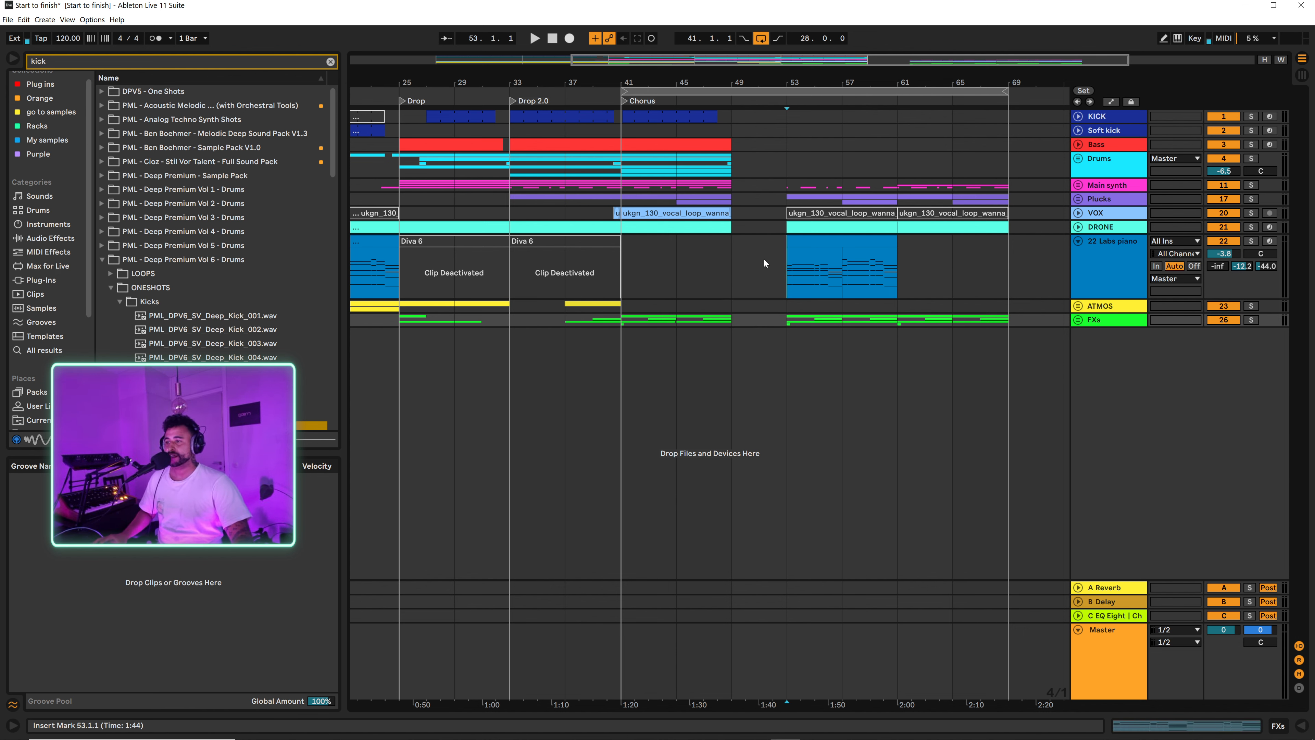
click(792, 320)
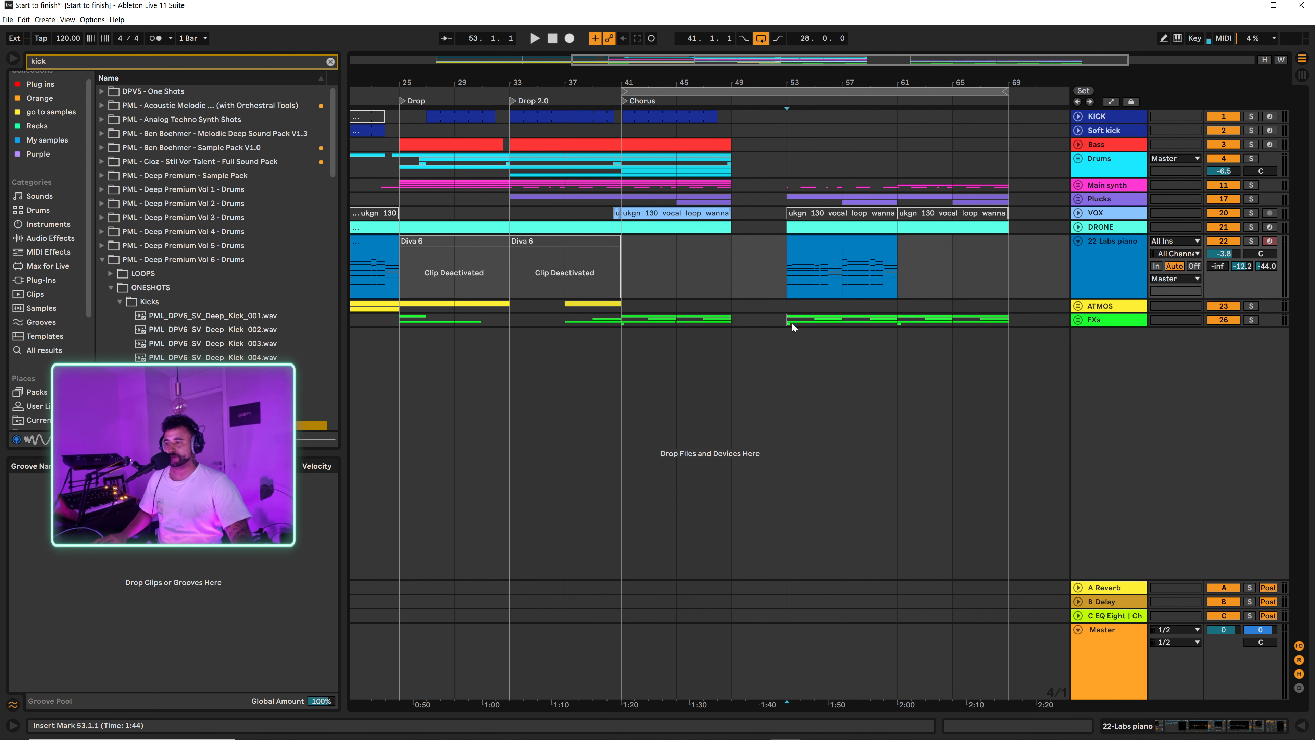
click(1076, 320)
scroll(785, 441, down, 3)
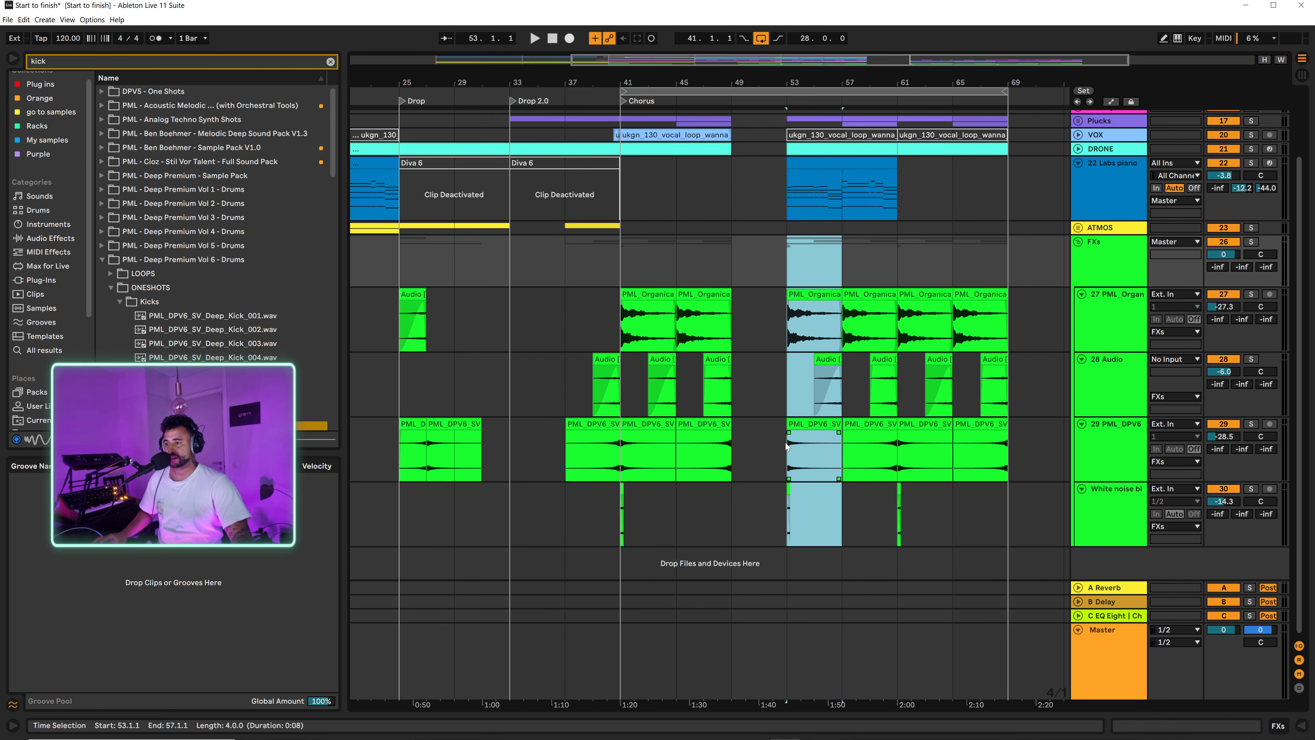
click(791, 302)
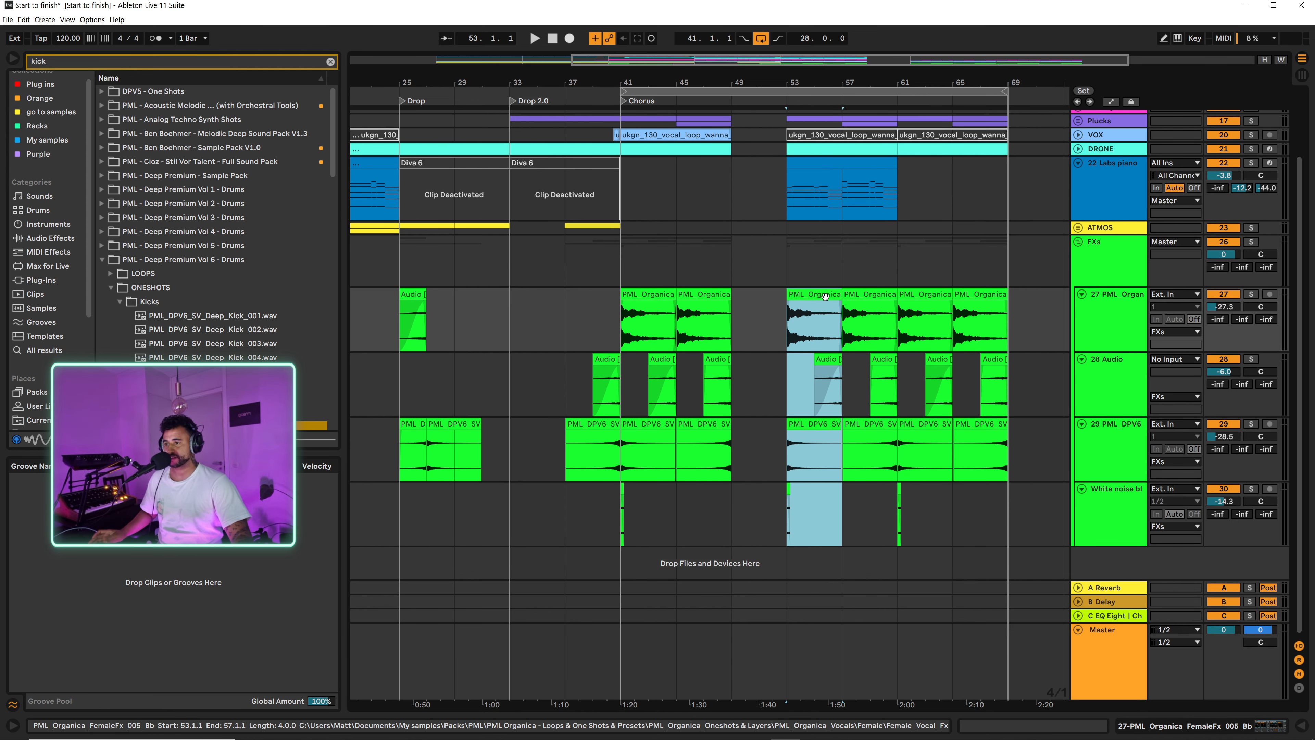
drag(791, 302, 761, 300)
key(space)
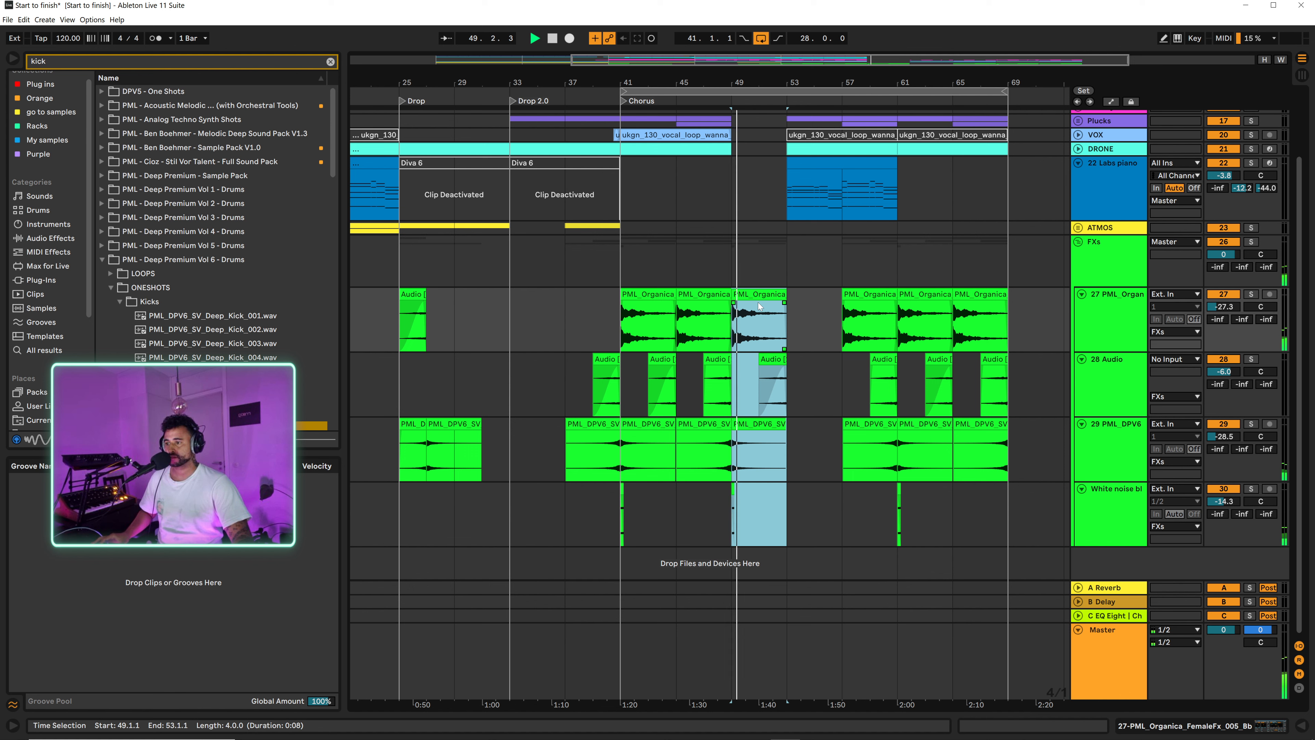
click(709, 190)
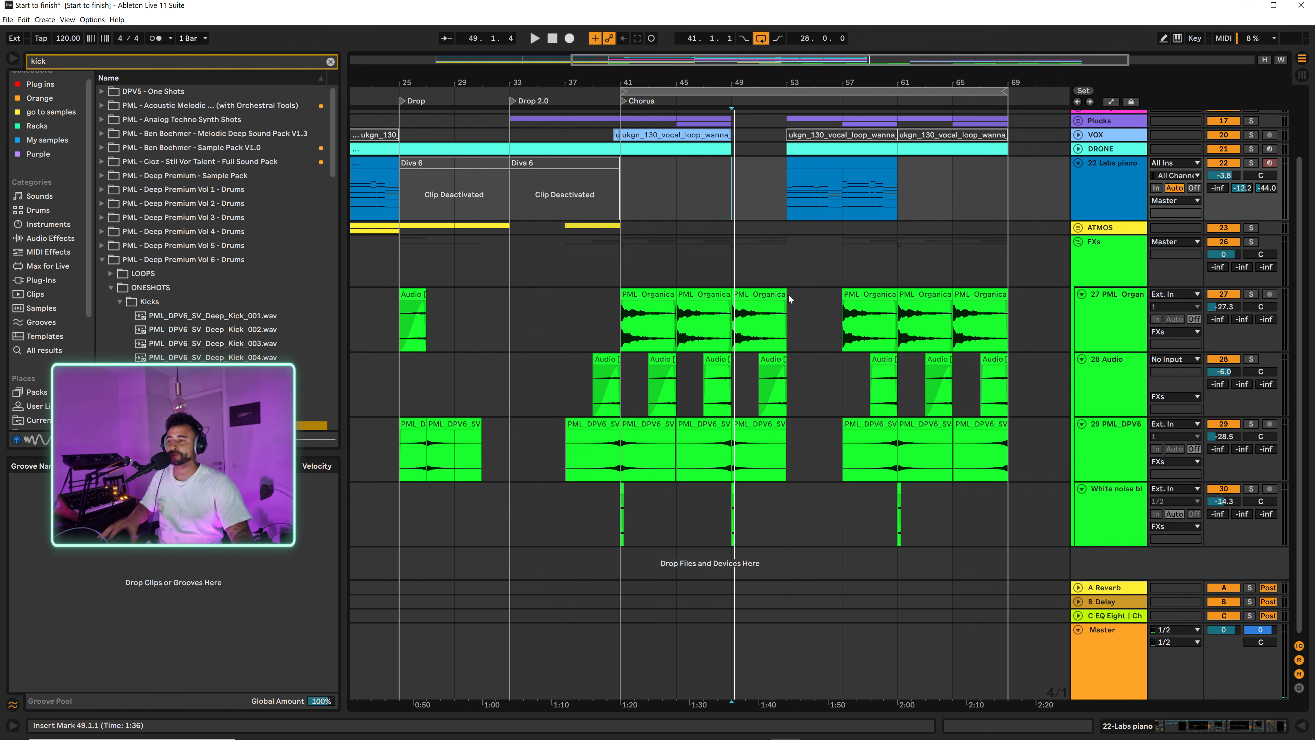
Step: Unfold the Drums group and duplicate bars 45 to 49 of the LAR kit, Clap, Organic drum fill and shaker loop tracks to bar 49
click(676, 187)
scroll(764, 258, up, 3)
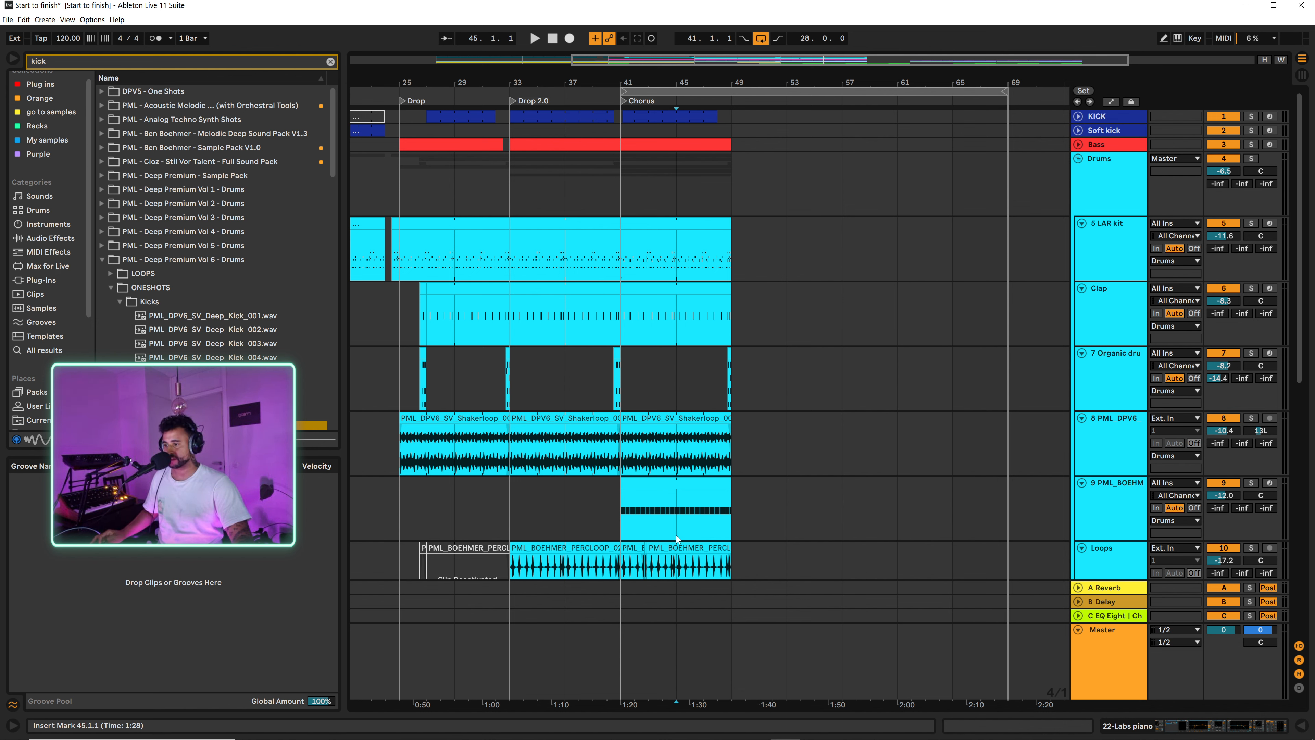
drag(685, 445, 723, 311)
key(ctrl+d)
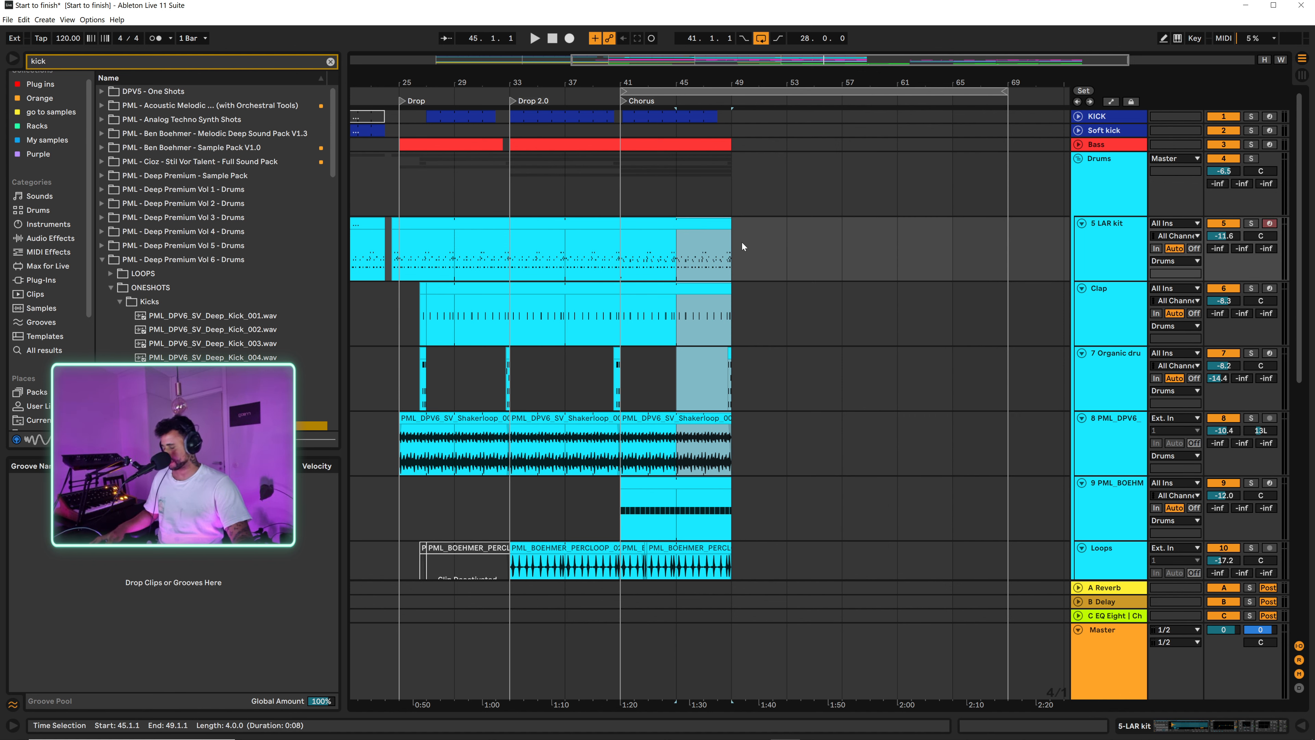
click(863, 304)
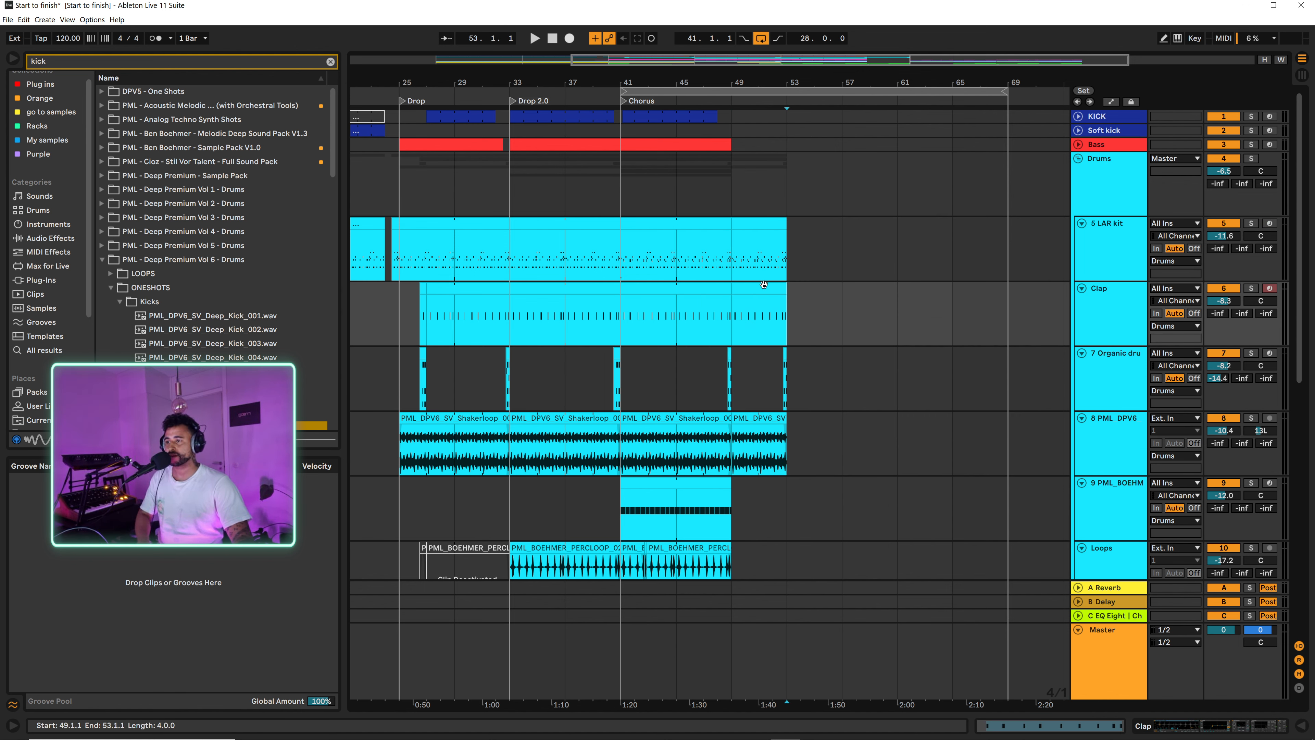
Step: Delete the duplicated Clap clip at bars 49 to 53 and the Organic drum fill before bar 53, setting the adaptive grid to Narrowest
click(764, 284)
key(Delete)
click(789, 388)
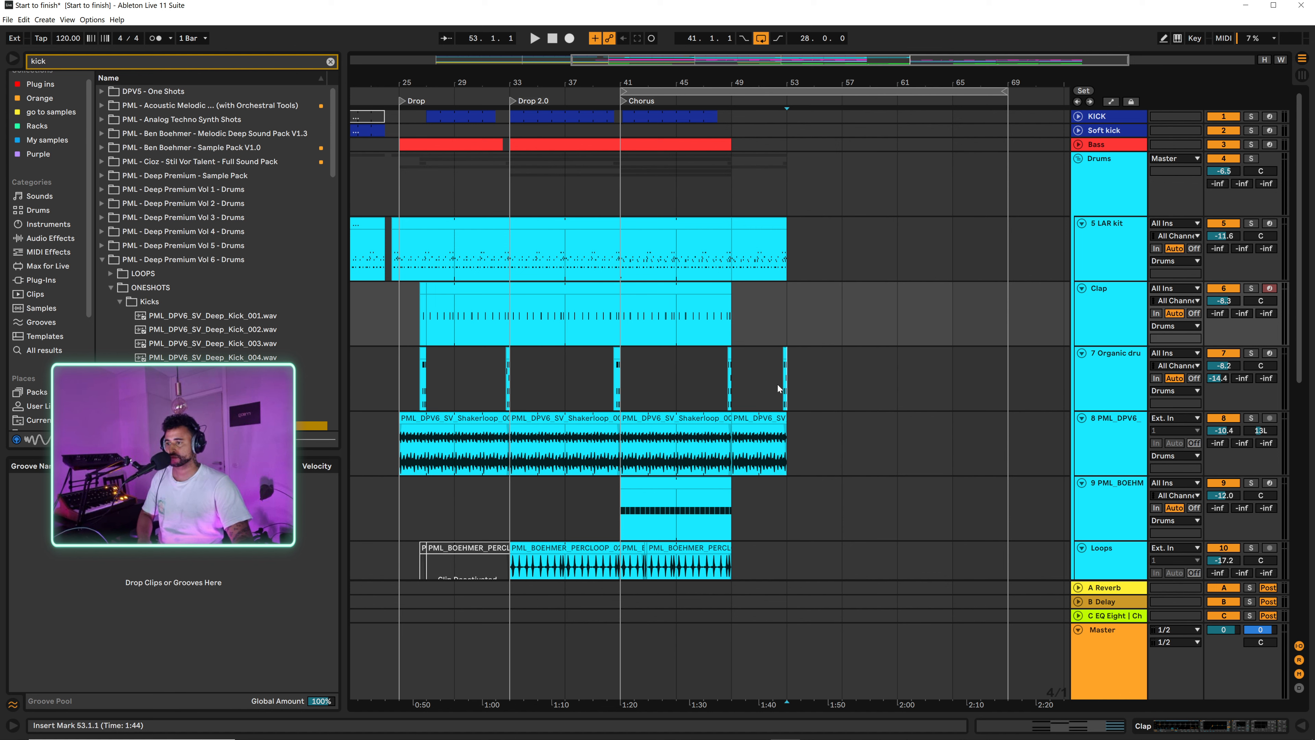
click(766, 379)
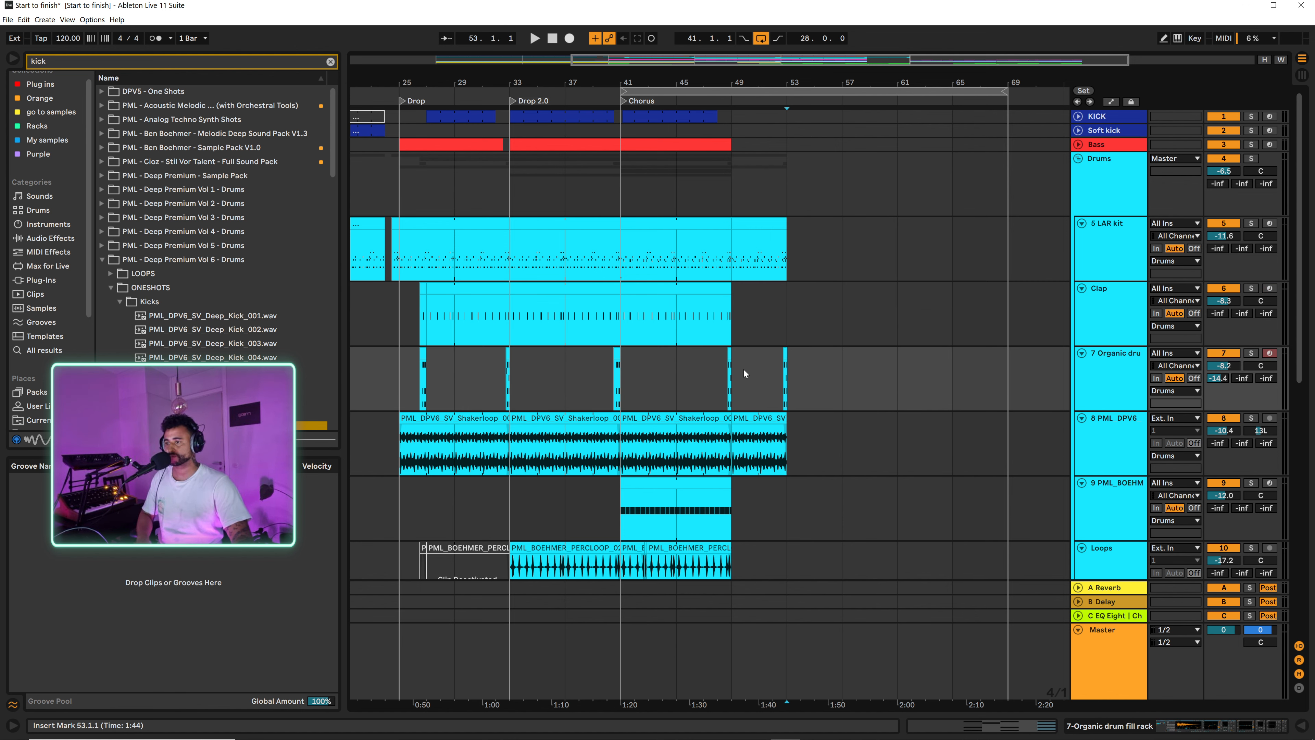
right_click(766, 362)
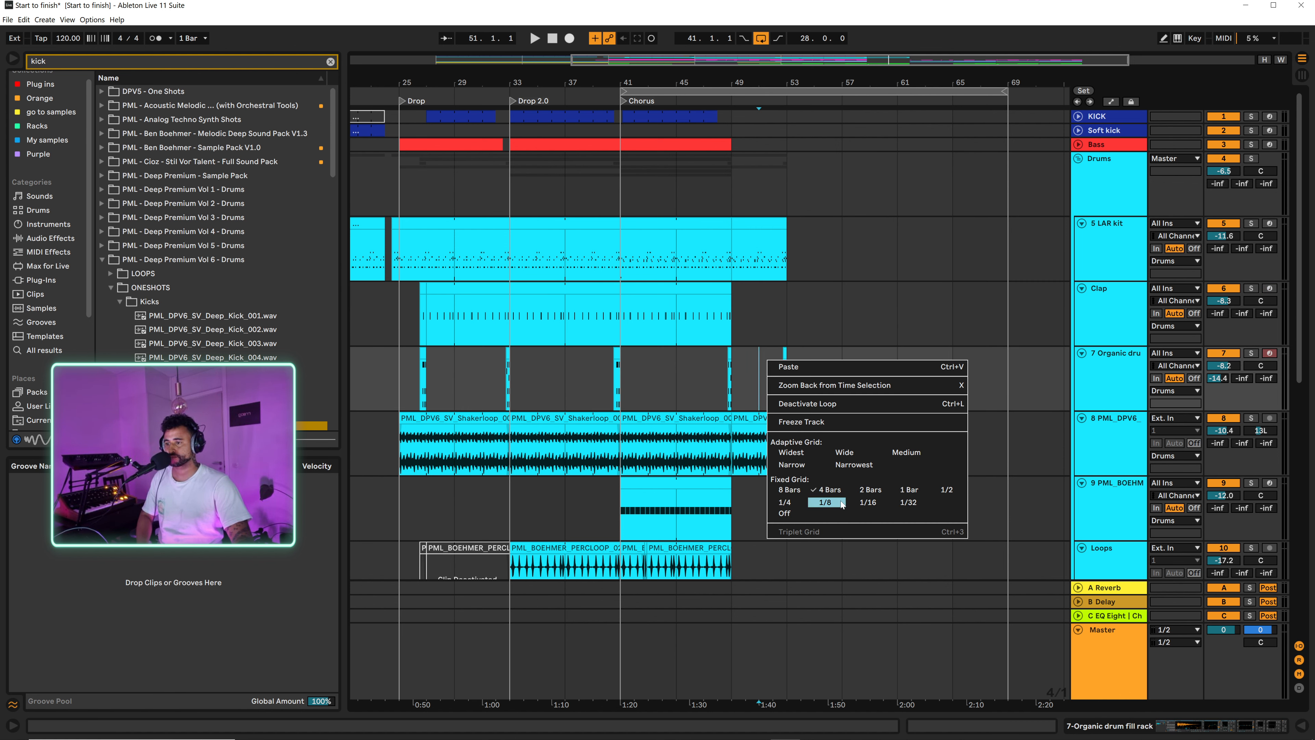
click(852, 465)
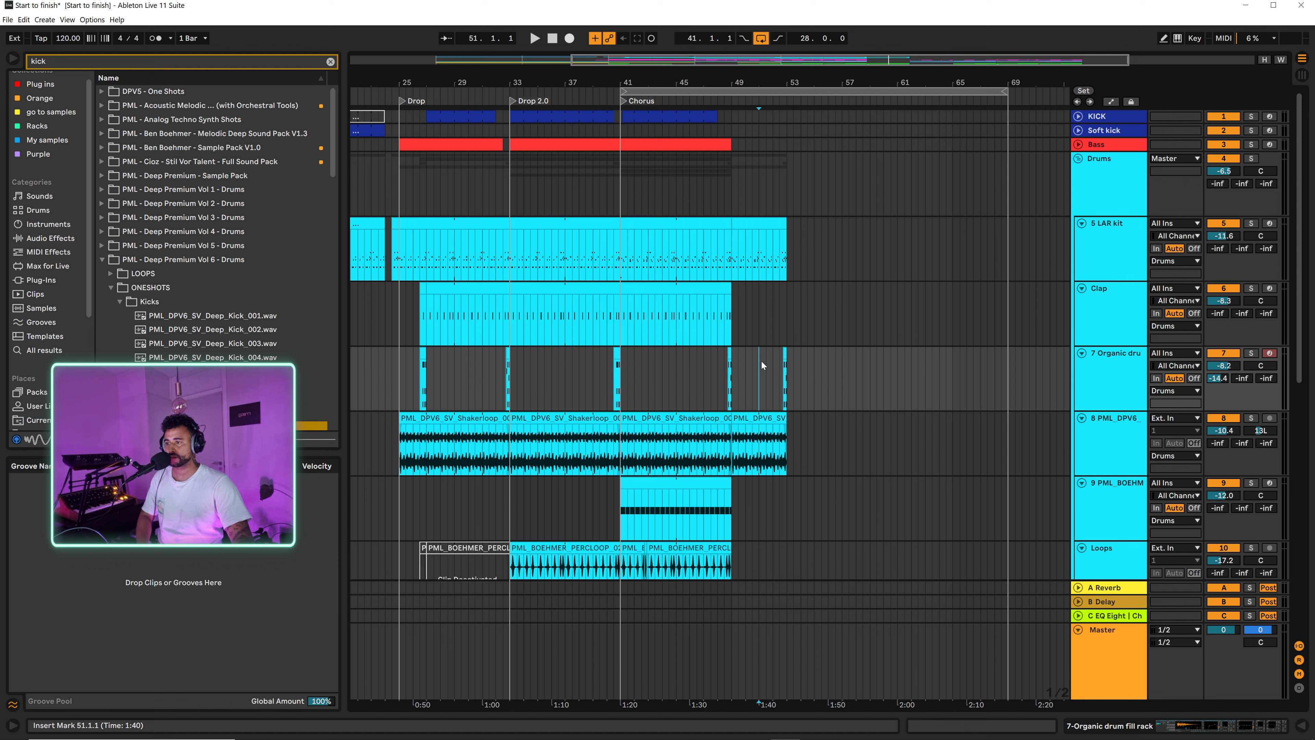
Step: Listen from bar 49 to the new four-bar drum and effects transition
click(738, 392)
key(space)
scroll(821, 394, down, 5)
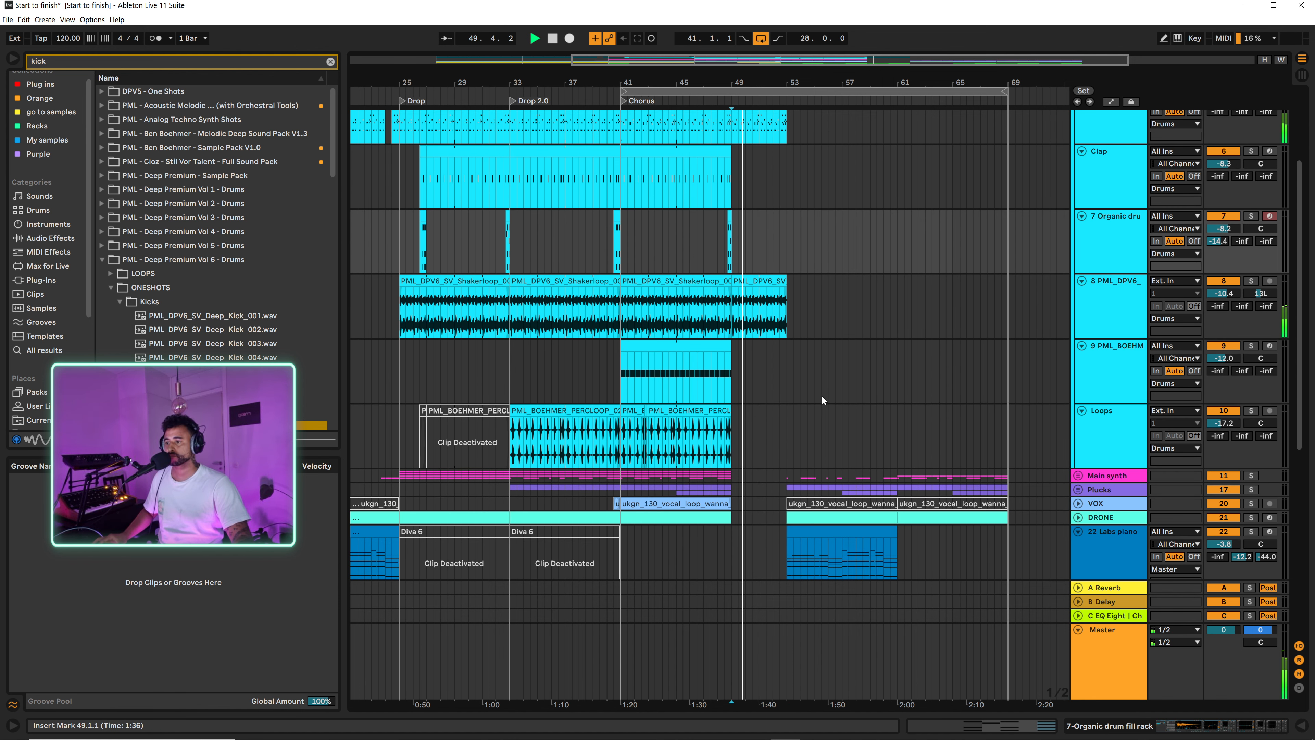
click(712, 251)
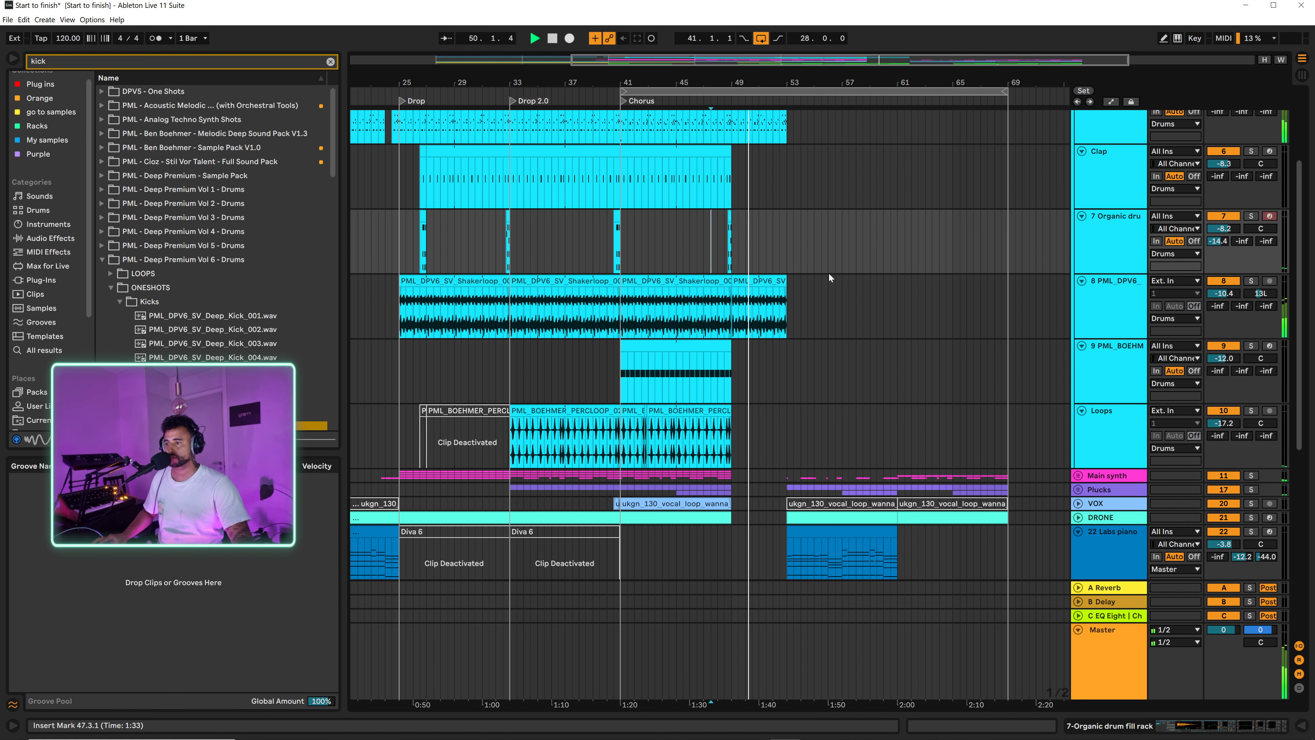
scroll(820, 407, down, 2)
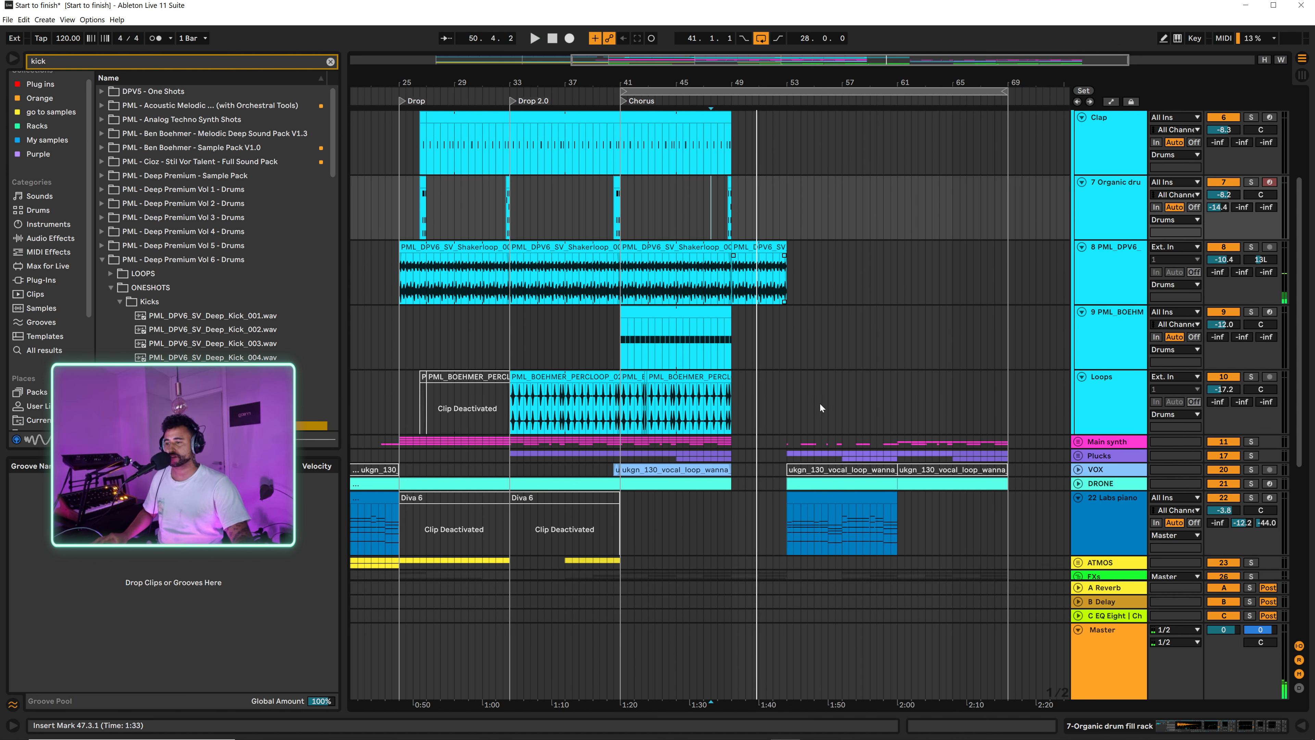
Step: Unfold the ATMOS group and extend the DRONE clip to fill the gap from bar 49 to bar 53
scroll(760, 438, down, 5)
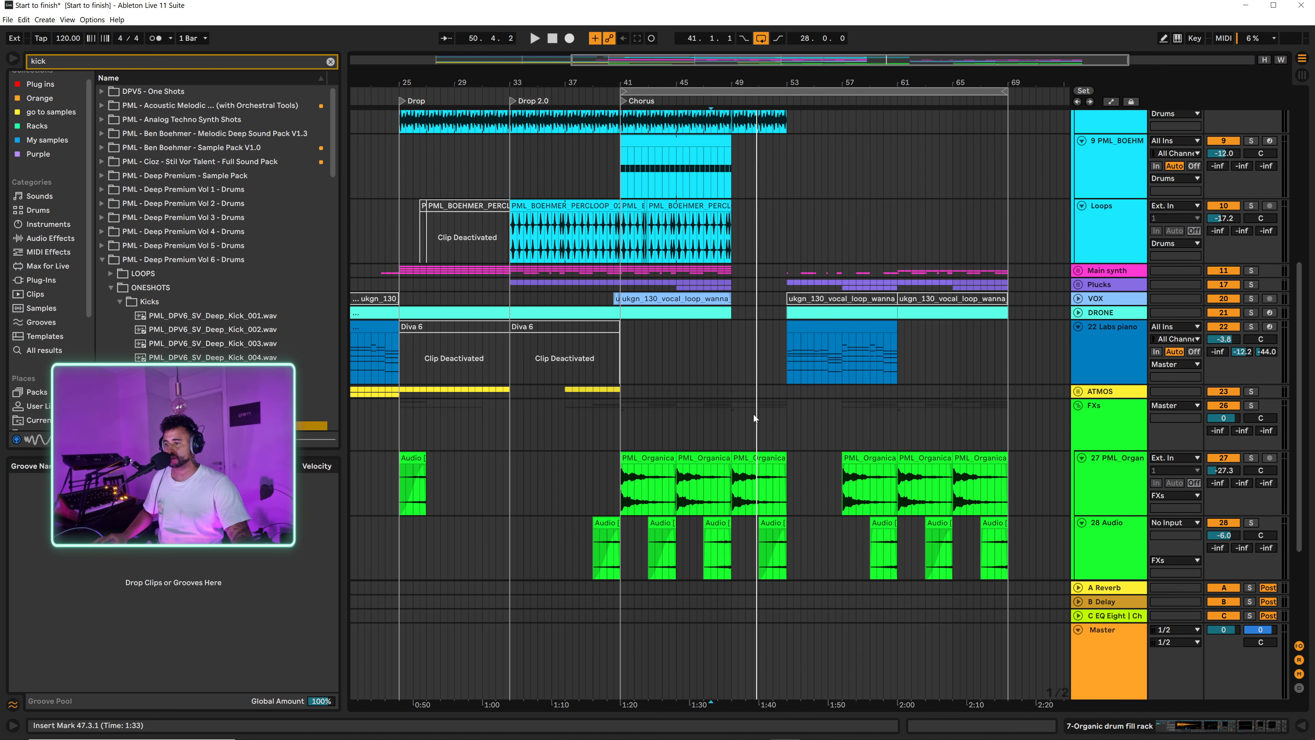
scroll(767, 400, down, 2)
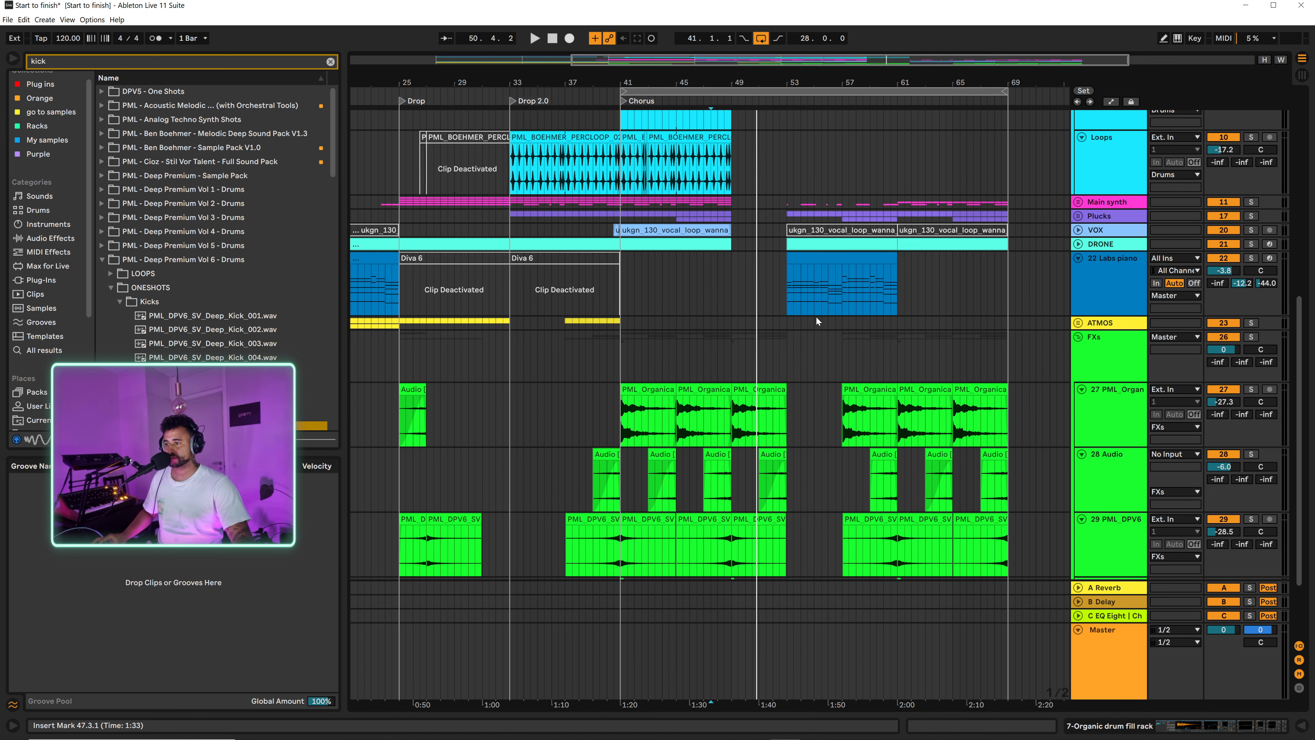
click(1078, 323)
scroll(748, 321, up, 4)
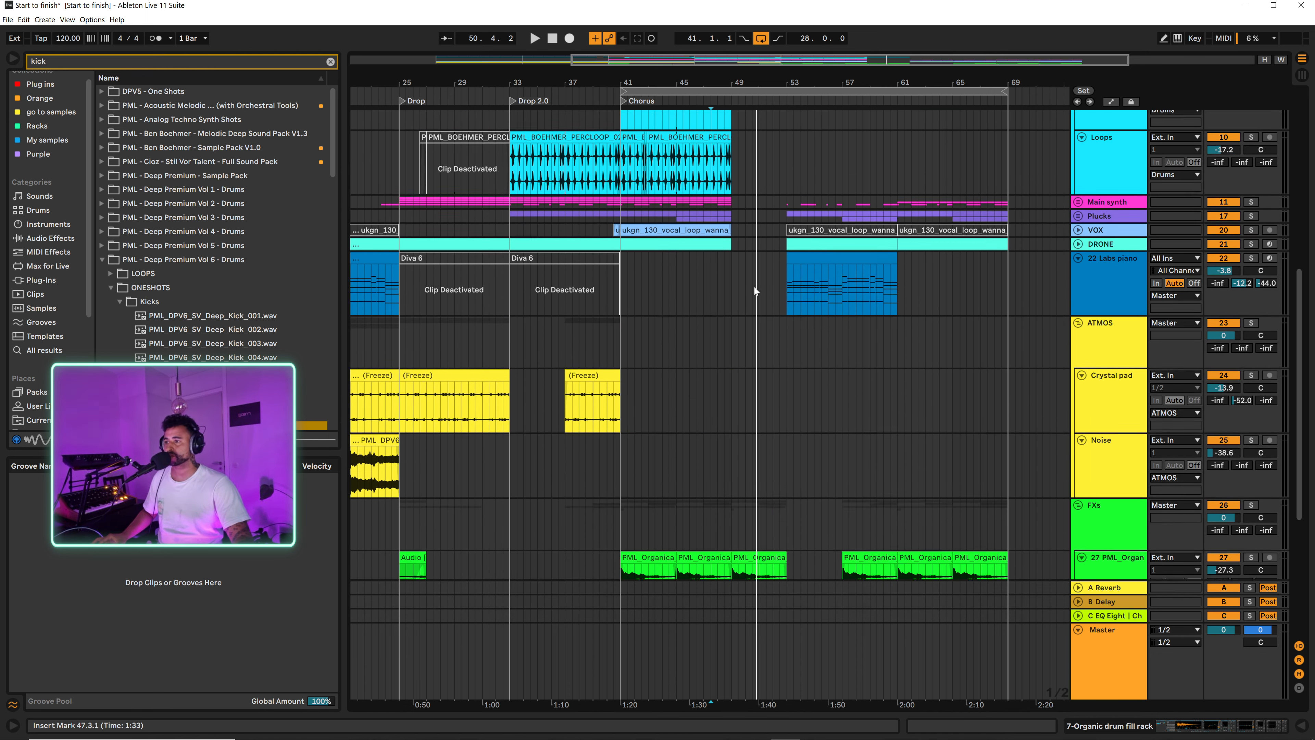
drag(725, 342, 781, 348)
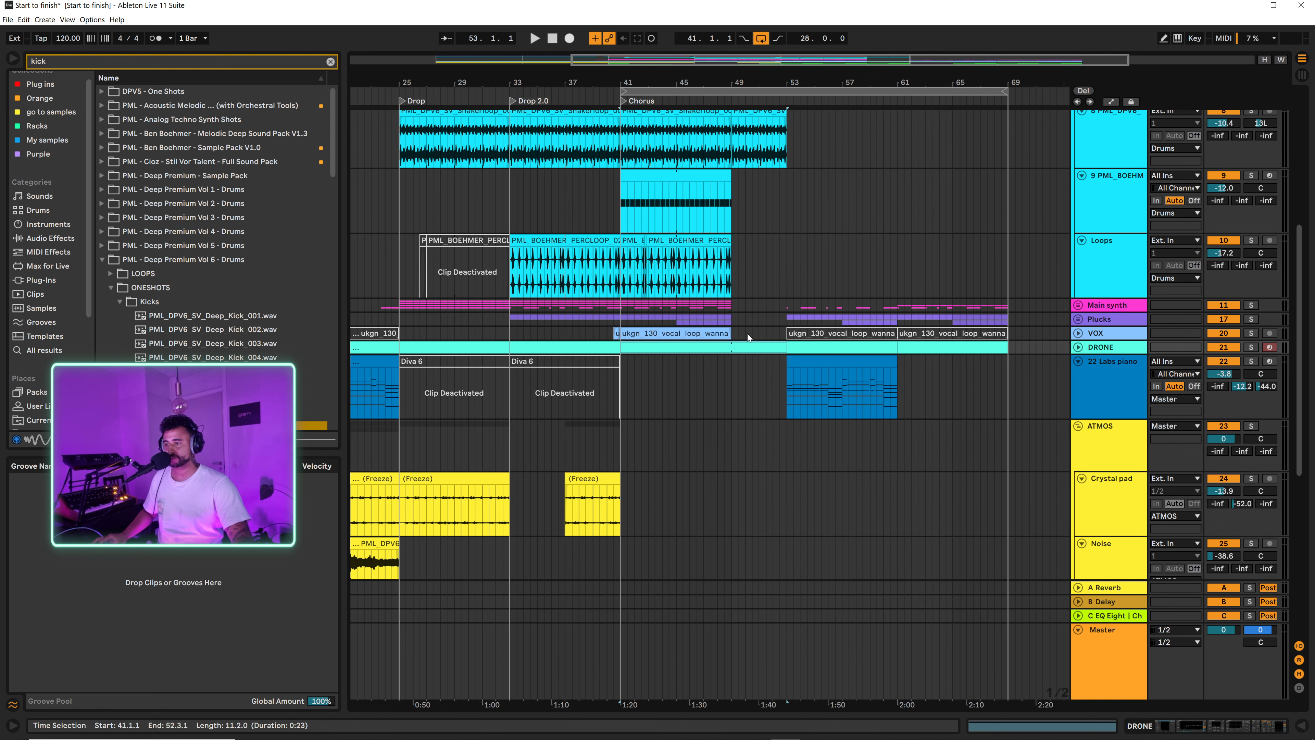
scroll(740, 321, up, 10)
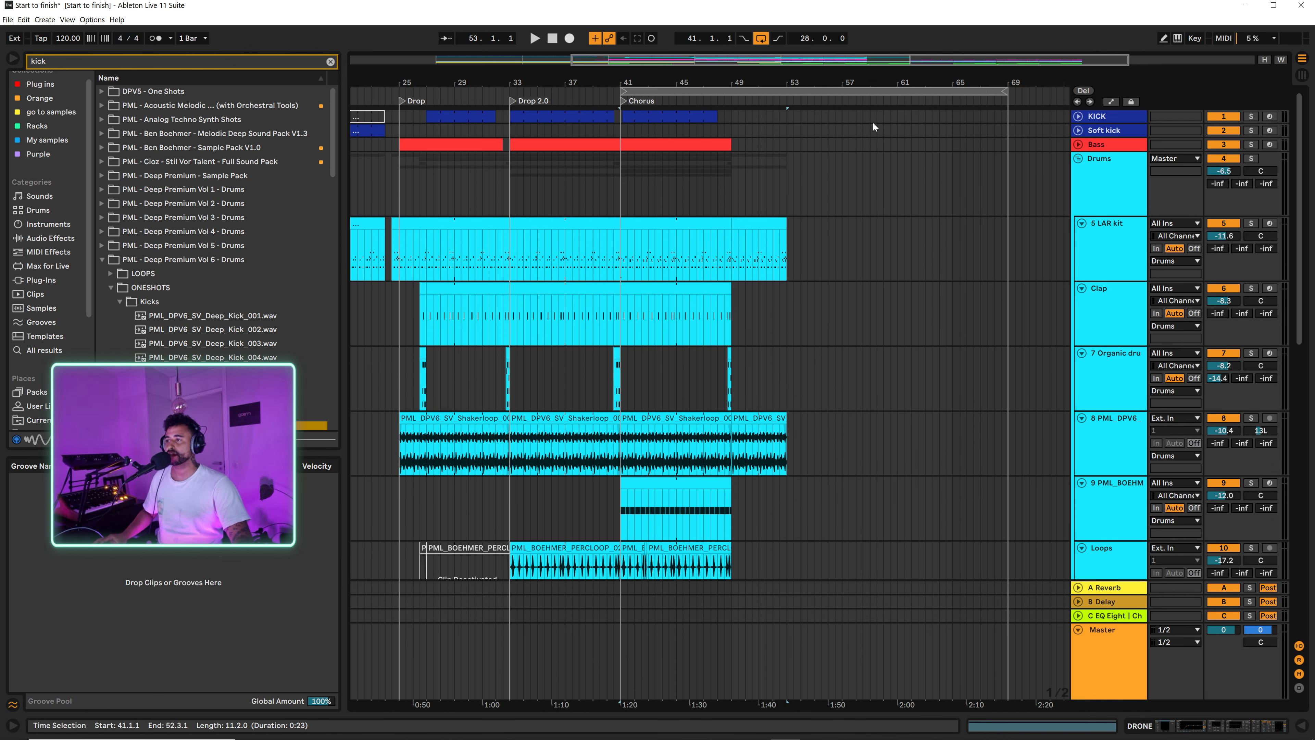
Step: Unfold the Bass track and duplicate the last two bars of its Chorus part to bar 49
click(1077, 144)
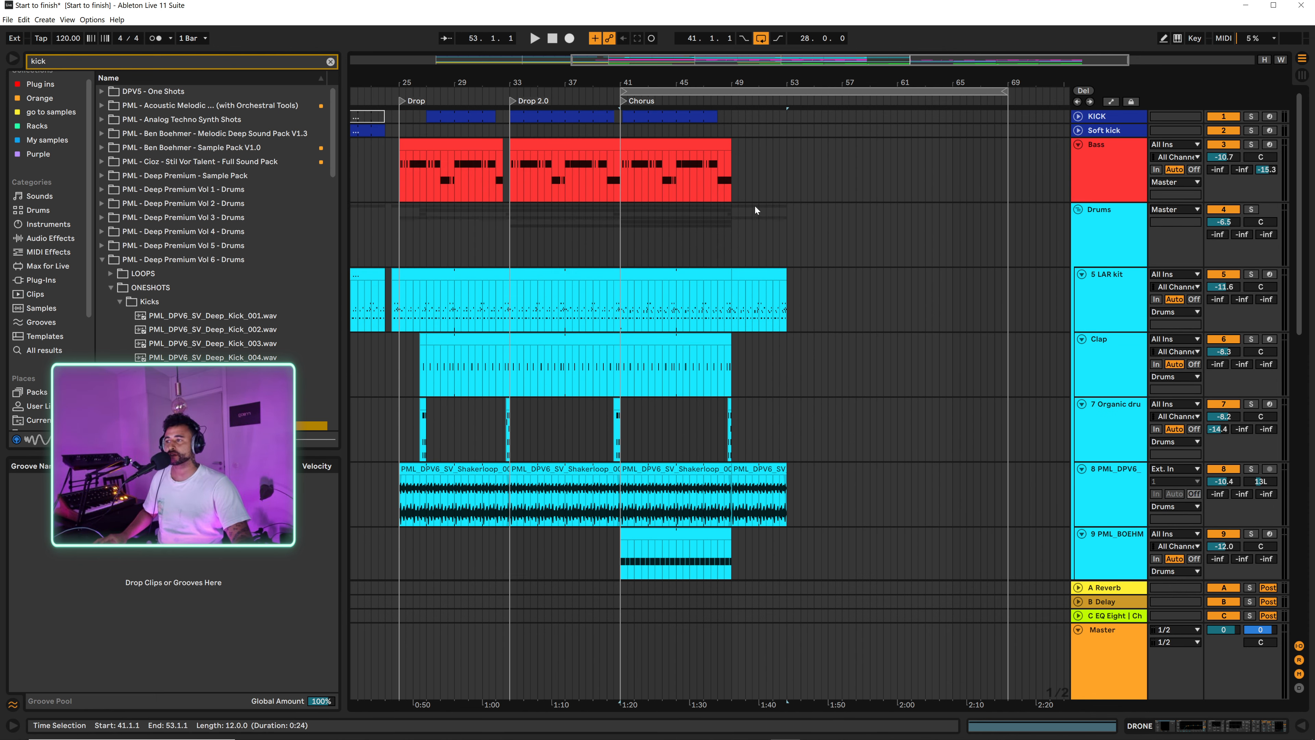
drag(739, 76, 730, 146)
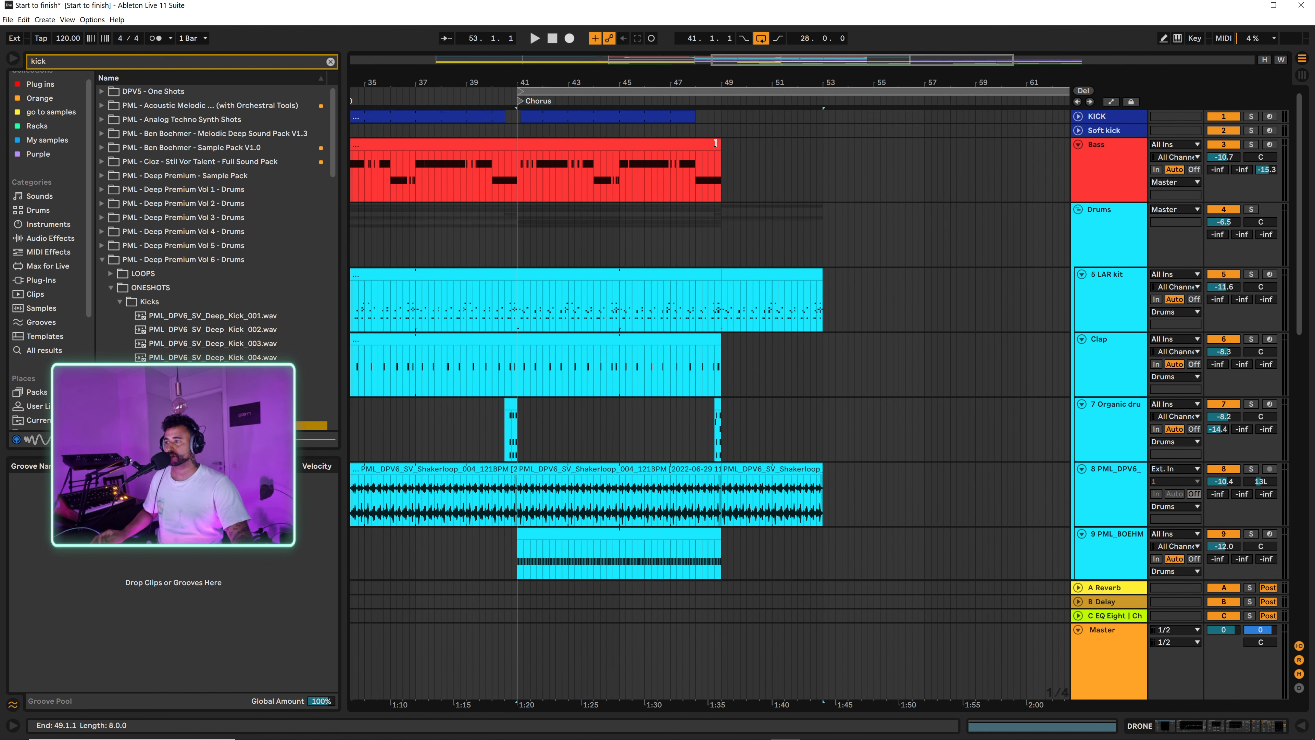
click(715, 144)
drag(664, 173, 721, 169)
key(ctrl+d)
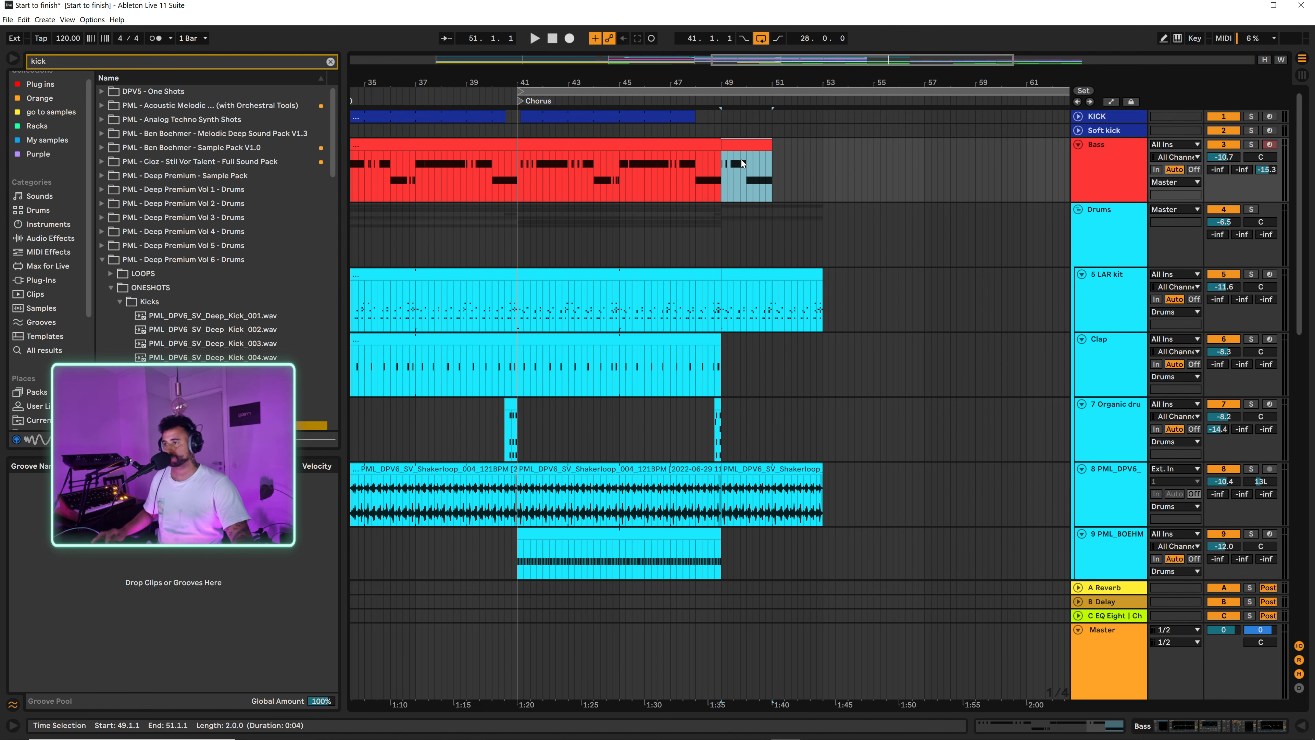
Step: Replace all notes in the duplicated Bass clip at bar 49 with one sustained B2 note spanning its two bars, and audition it
double_click(752, 144)
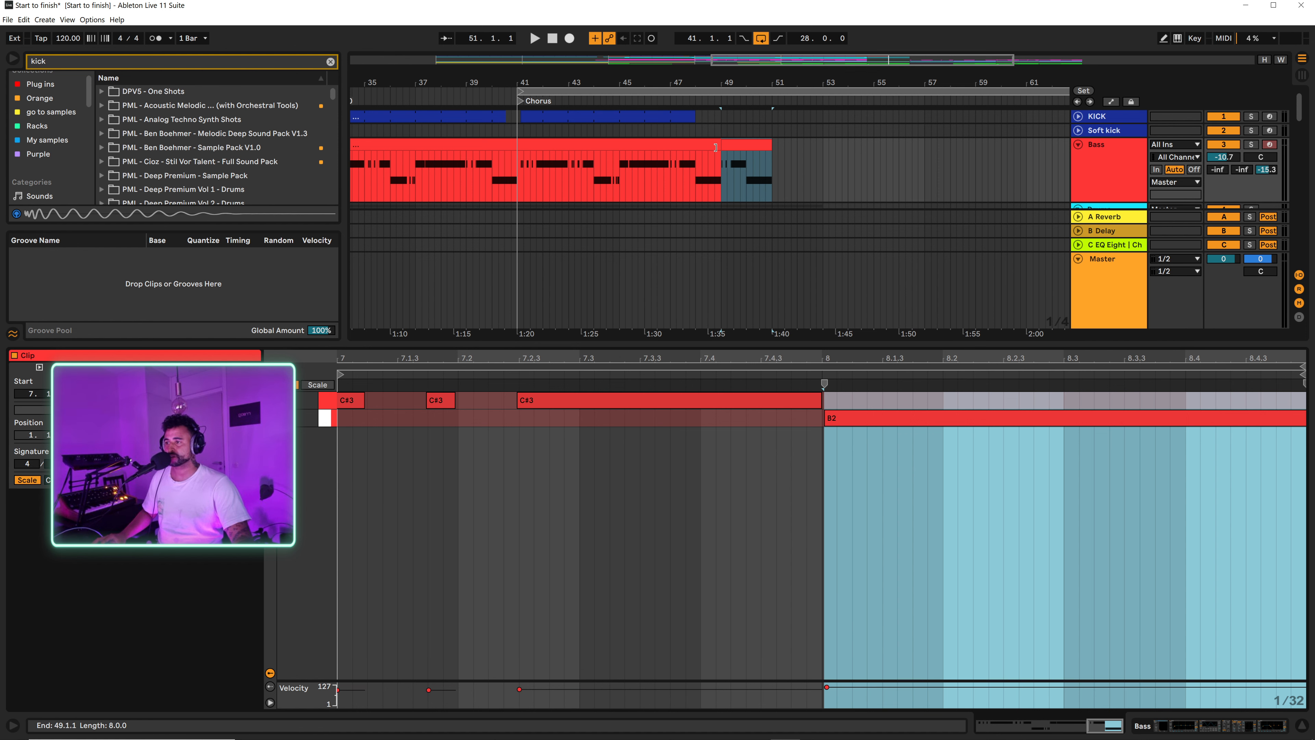
click(836, 400)
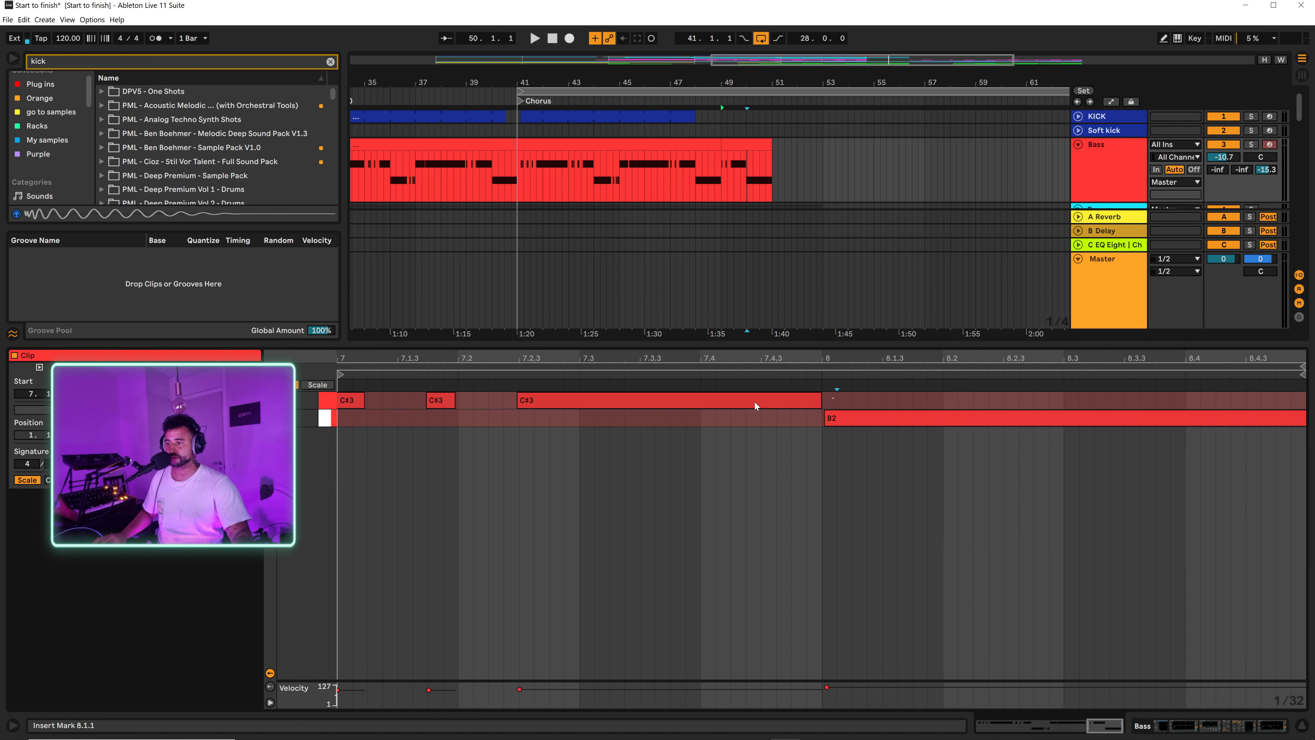
key(ctrl+a)
key(Delete)
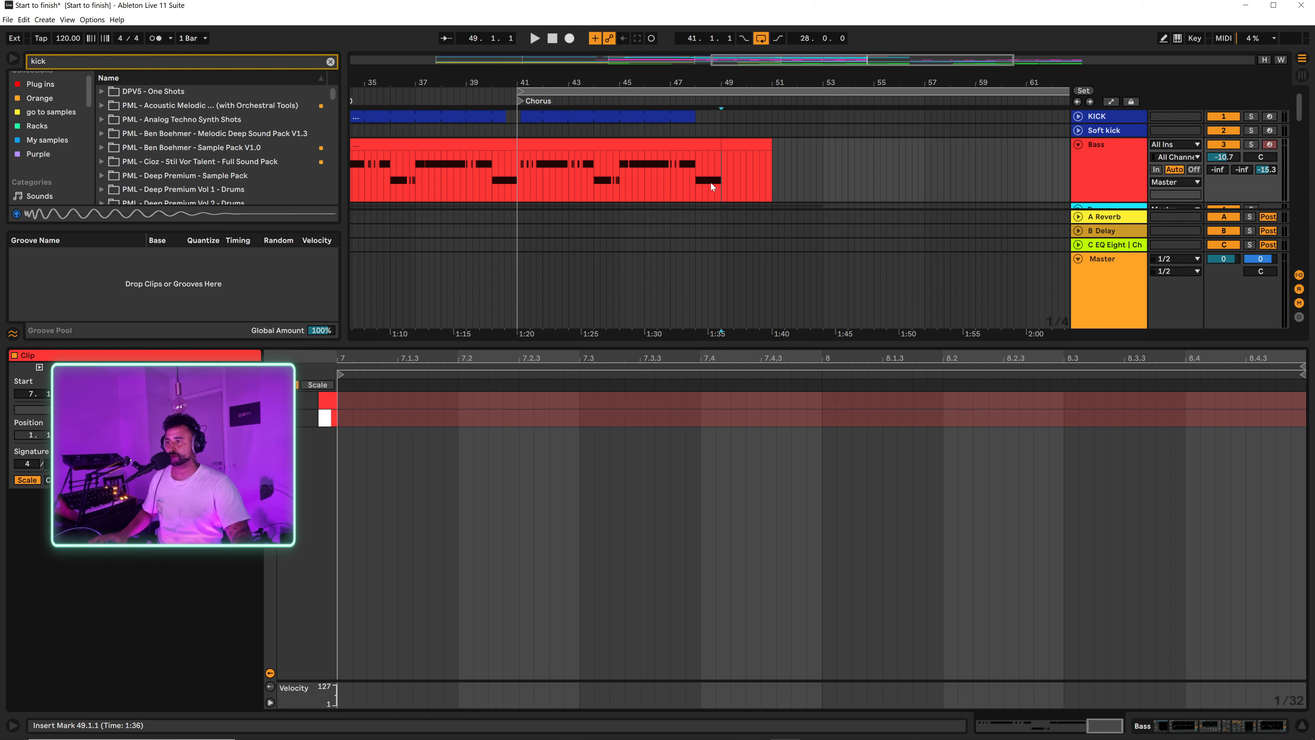
click(730, 147)
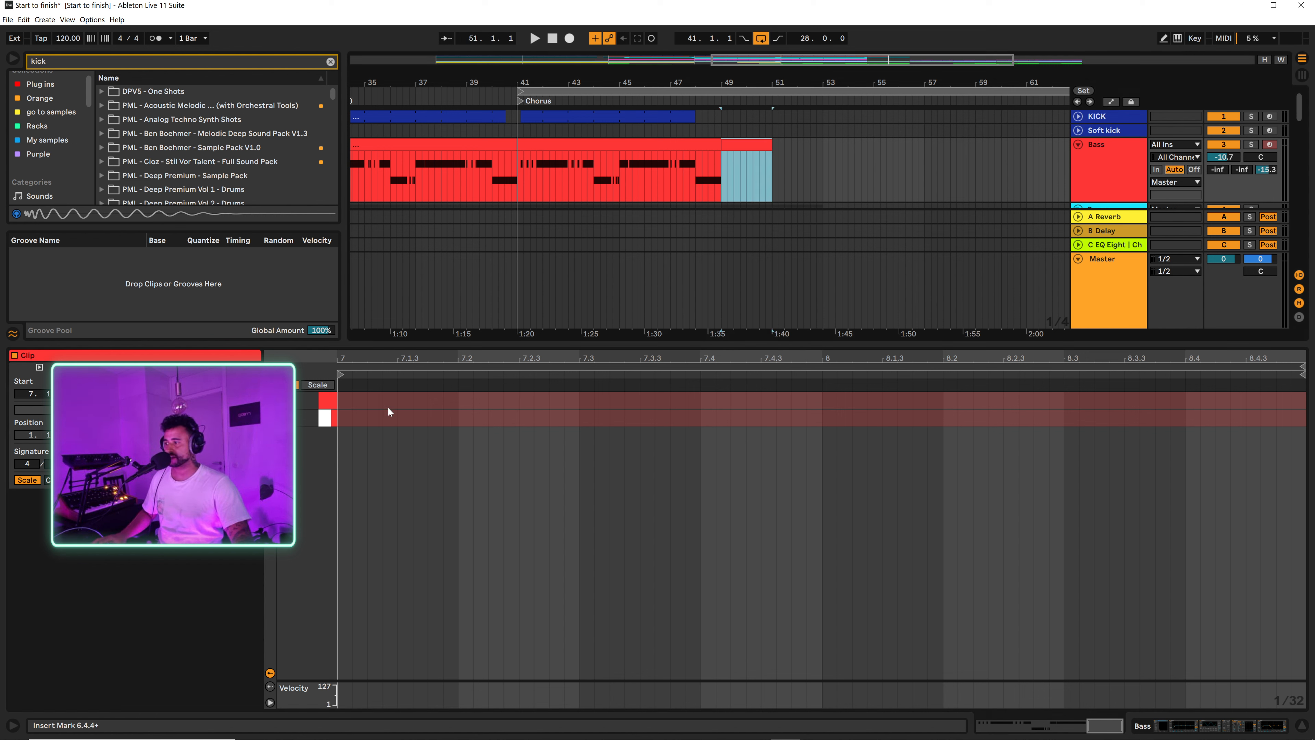
double_click(340, 419)
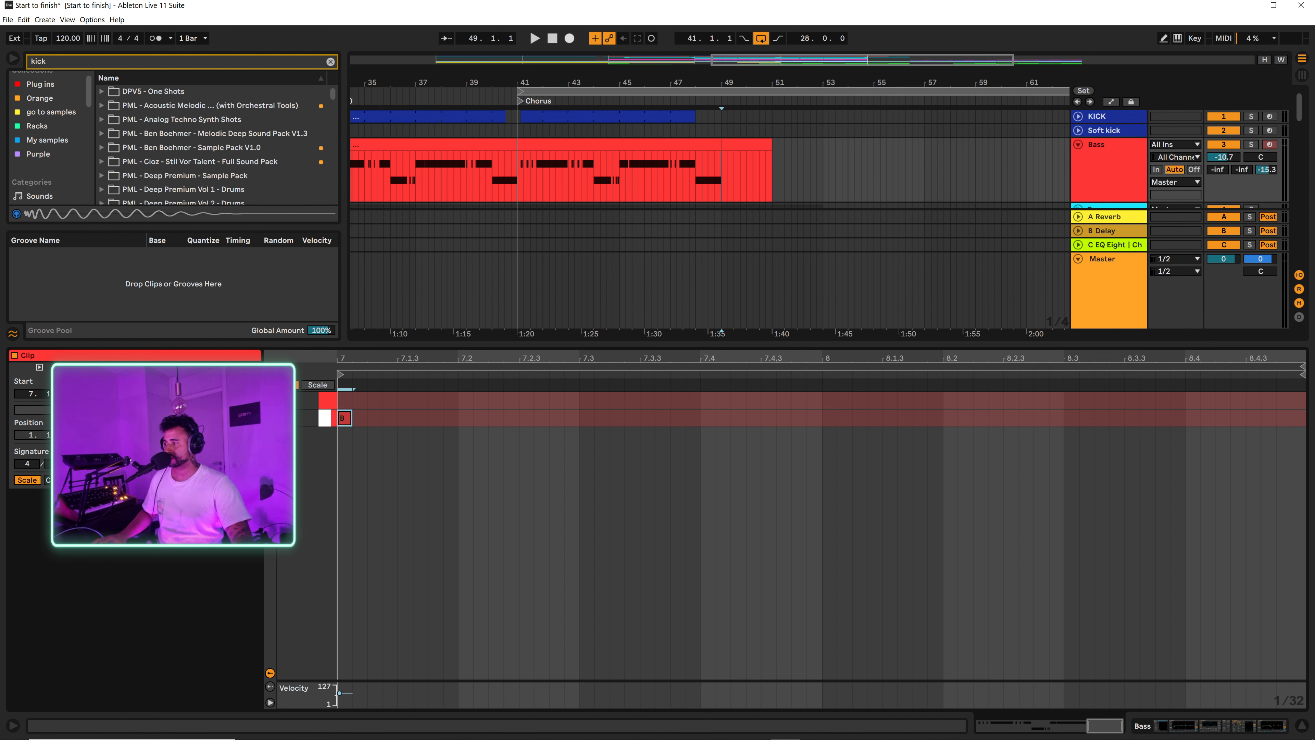
drag(352, 418, 1305, 418)
key(space)
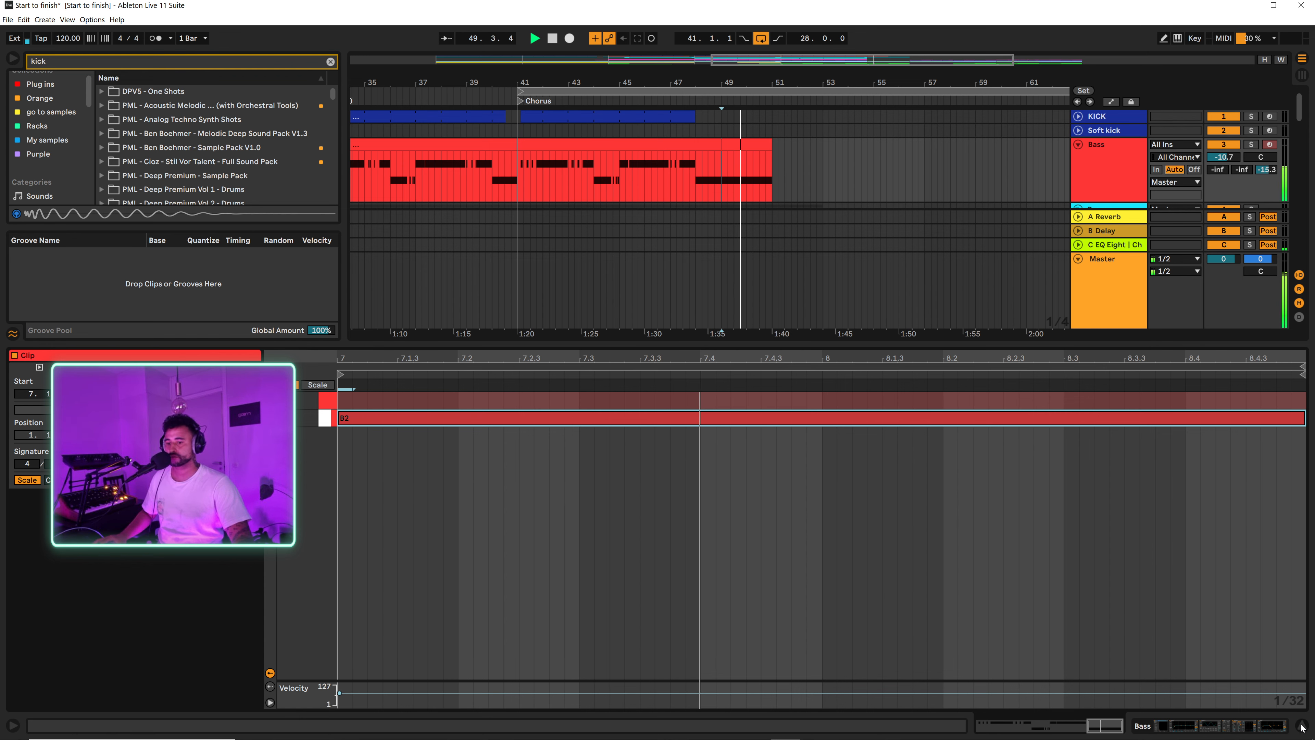
Step: Extend the Bass clip at bar 49 to bar 53 and lengthen its B2 note to fill all four bars
click(1301, 726)
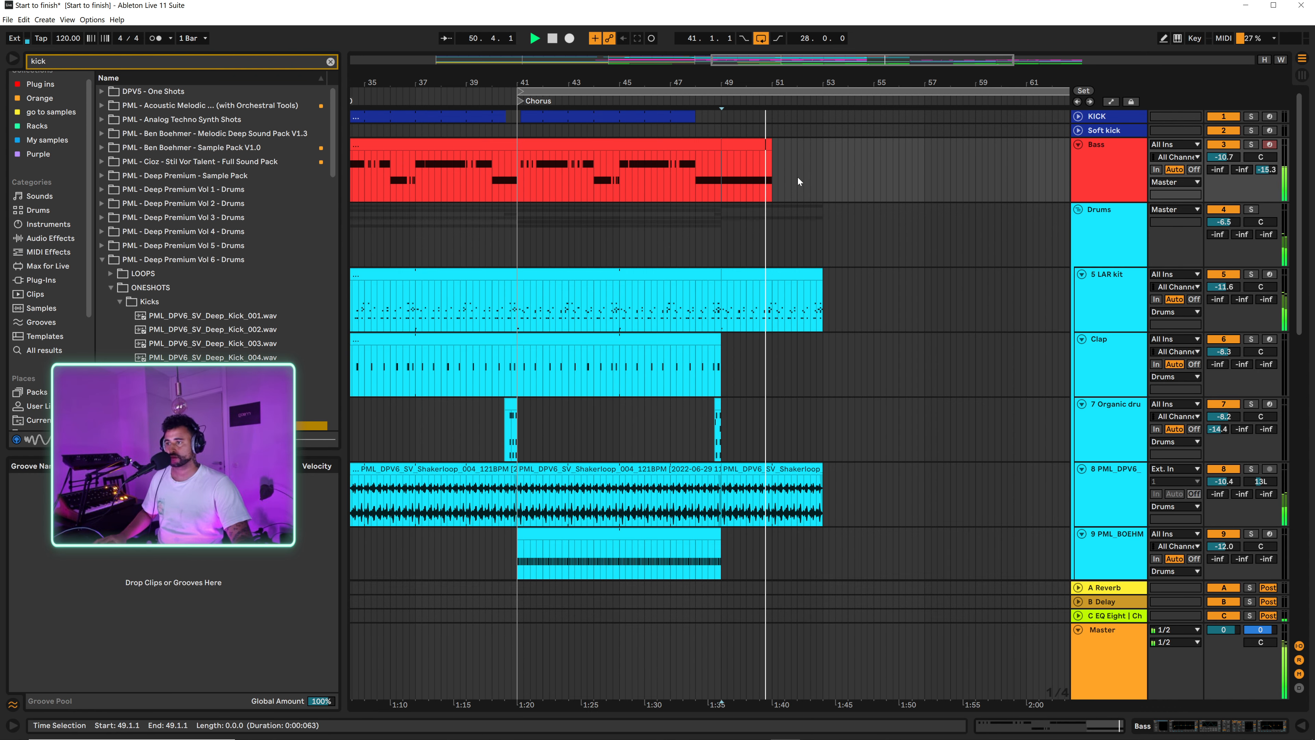
drag(768, 143, 822, 145)
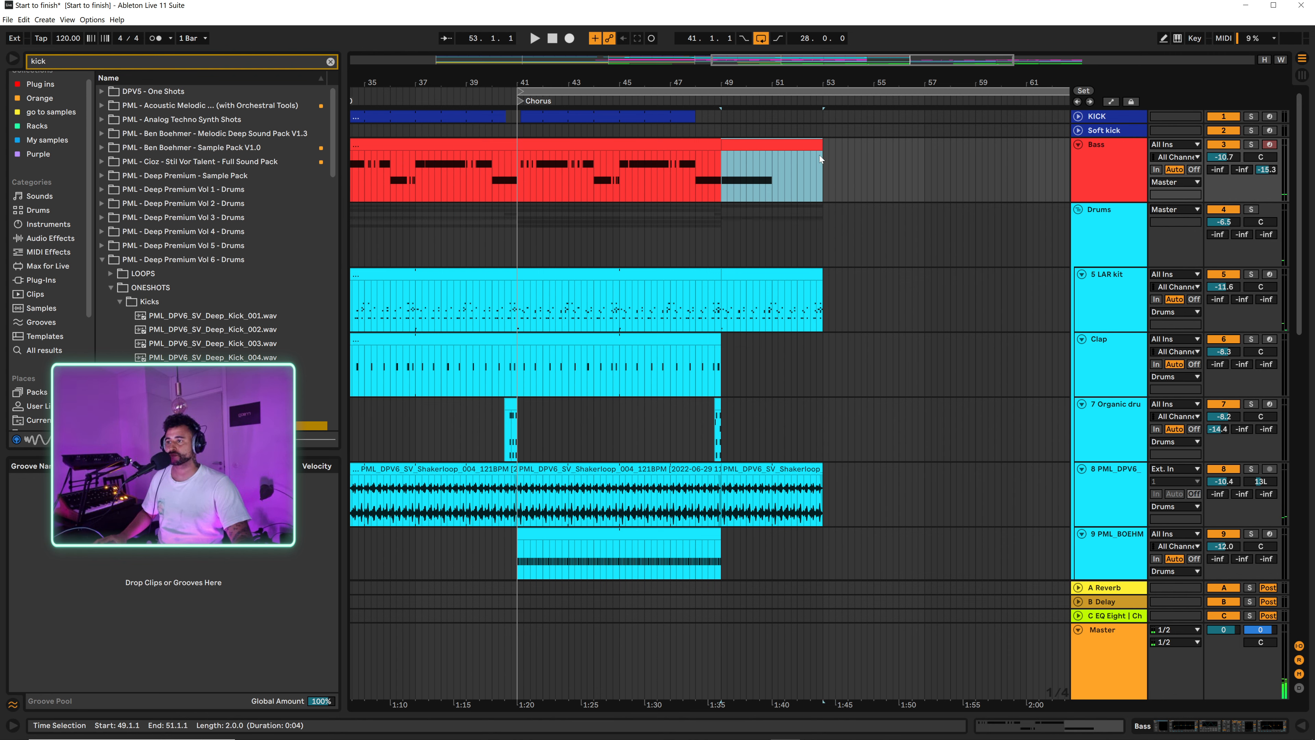
scroll(805, 277, down, 3)
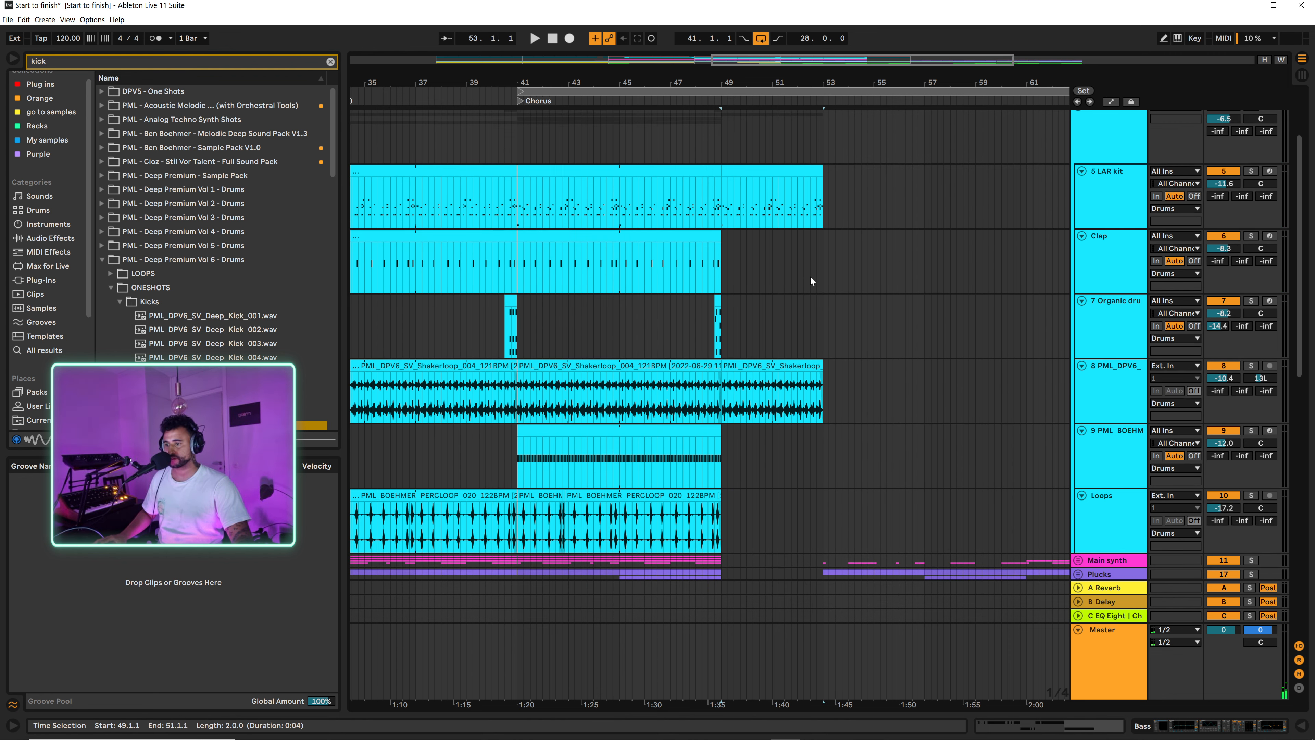
scroll(810, 272, up, 3)
double_click(778, 144)
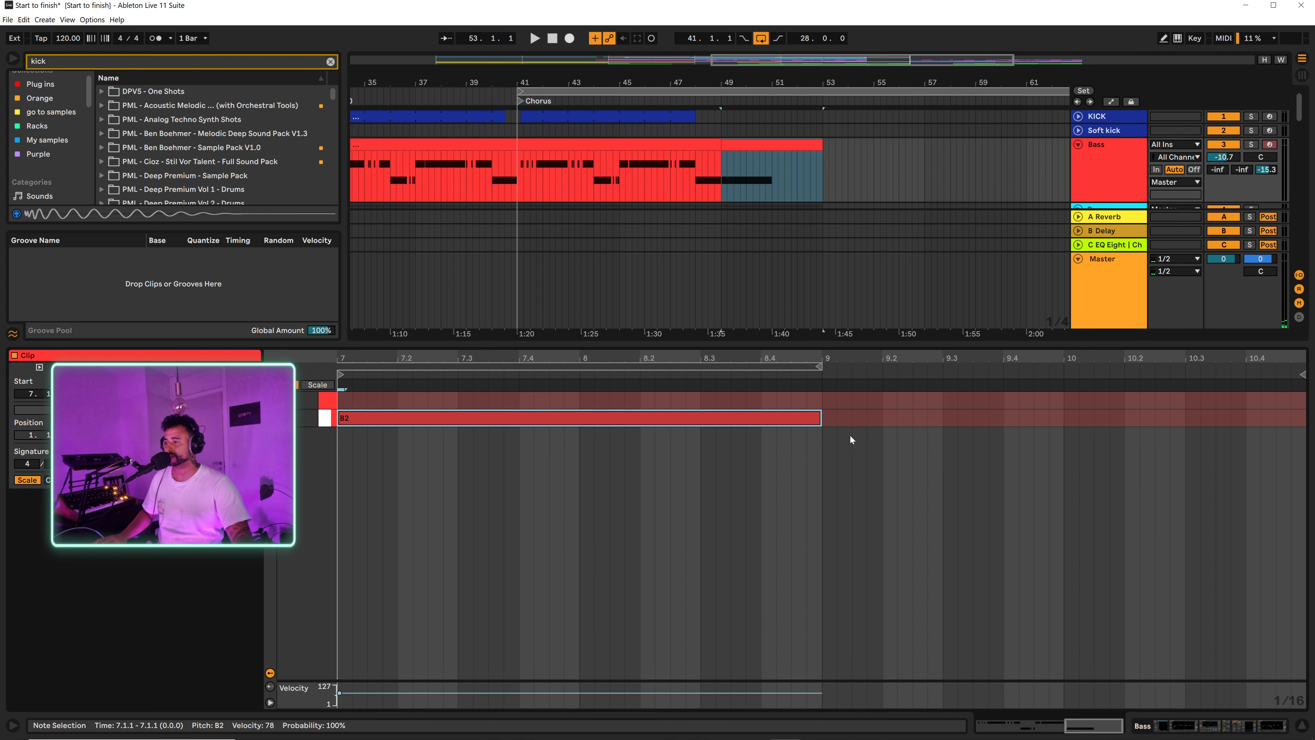
drag(820, 428, 1304, 425)
Step: Listen to the four-bar transition from bar 49 with the sustained bass note
key(space)
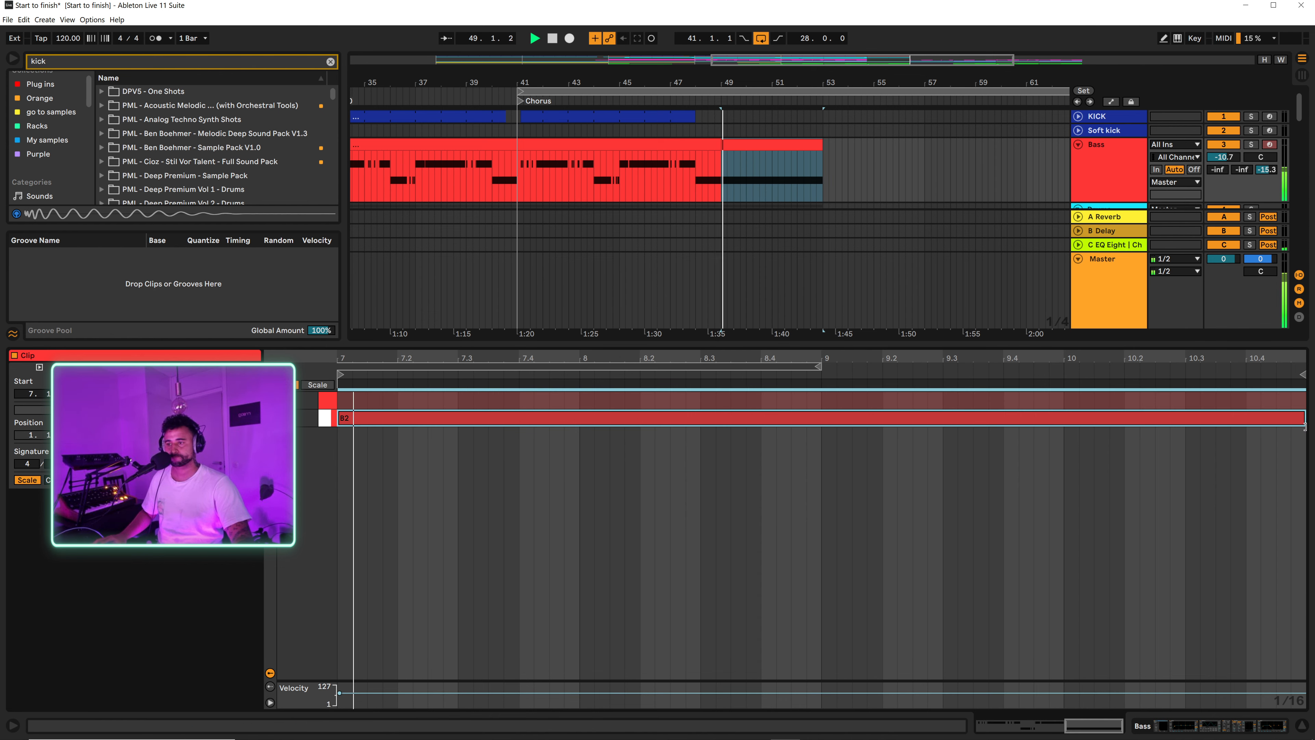
click(1302, 725)
scroll(857, 243, down, 6)
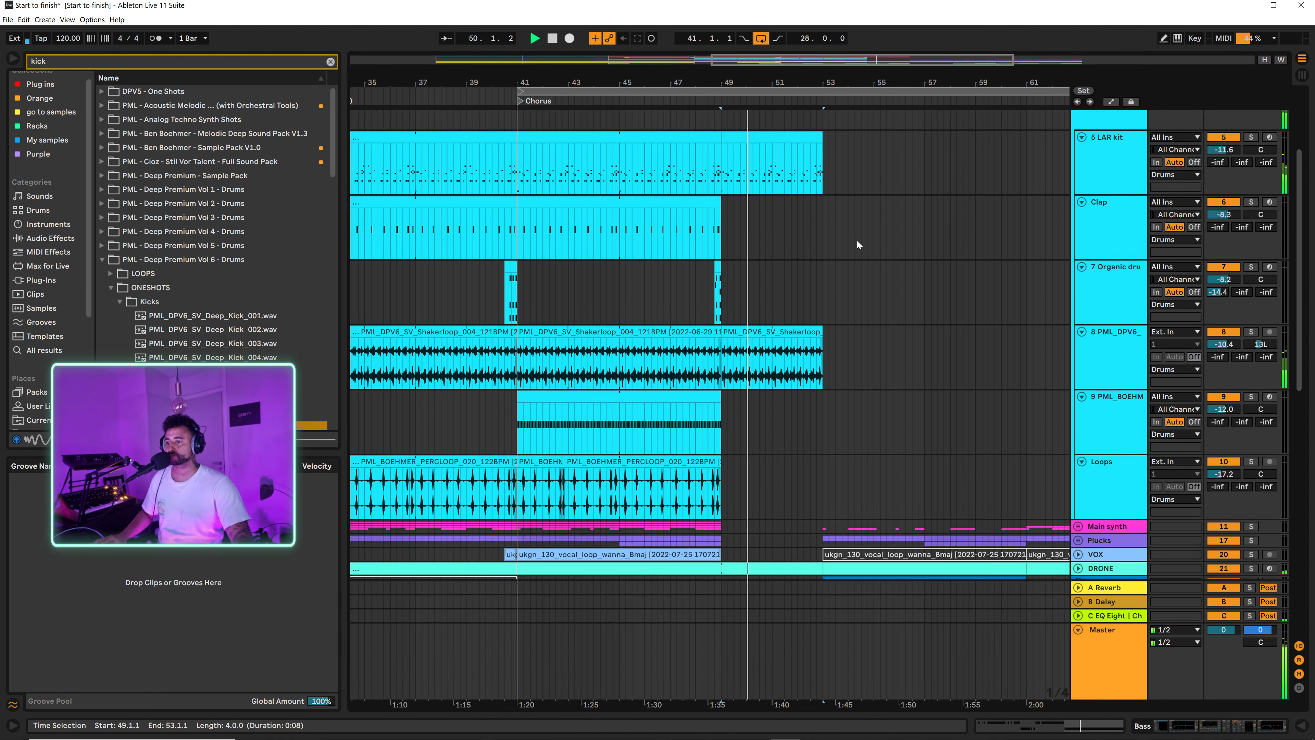
scroll(866, 260, up, 10)
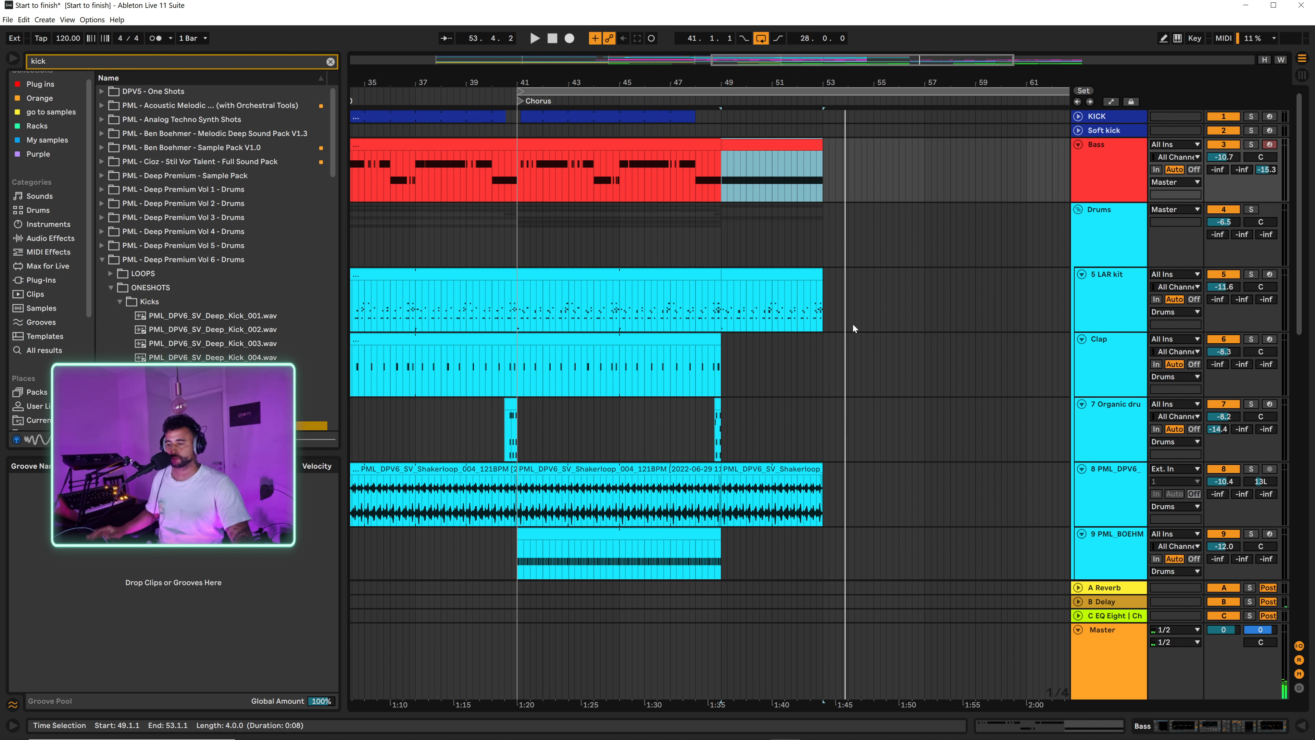
Step: Duplicate bars 49 to 53 of the LAR kit and shaker loop tracks twice, continuing them to bar 61
drag(717, 510, 820, 304)
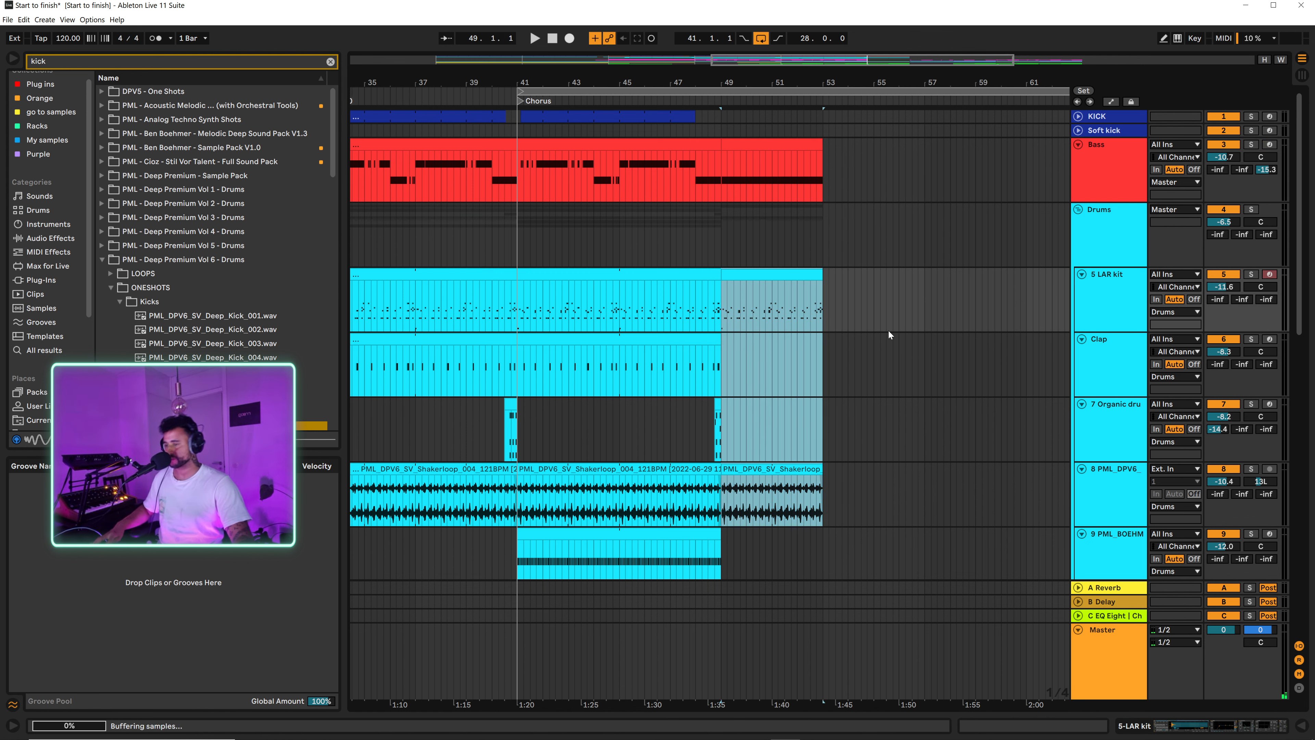
key(ctrl+d)
key(ctrl+d)
drag(960, 83, 870, 65)
scroll(931, 439, down, 9)
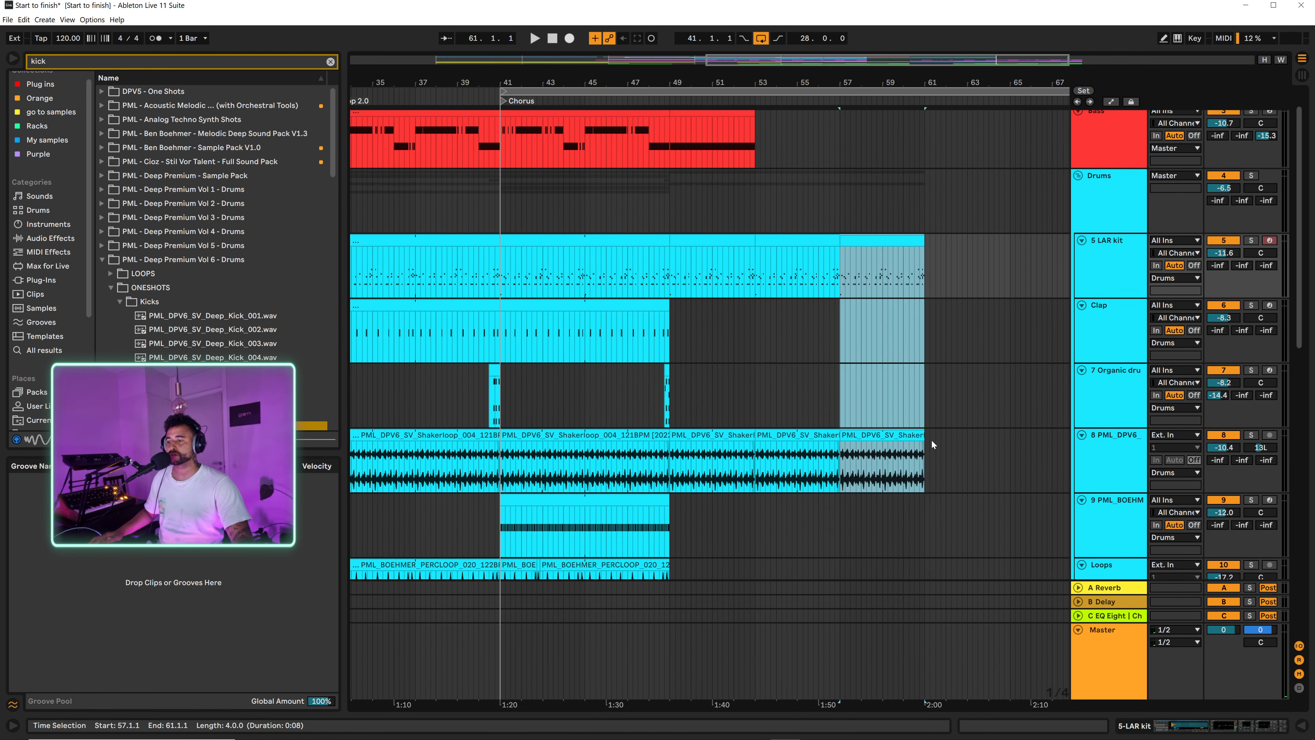
scroll(919, 373, up, 1)
scroll(919, 375, up, 1)
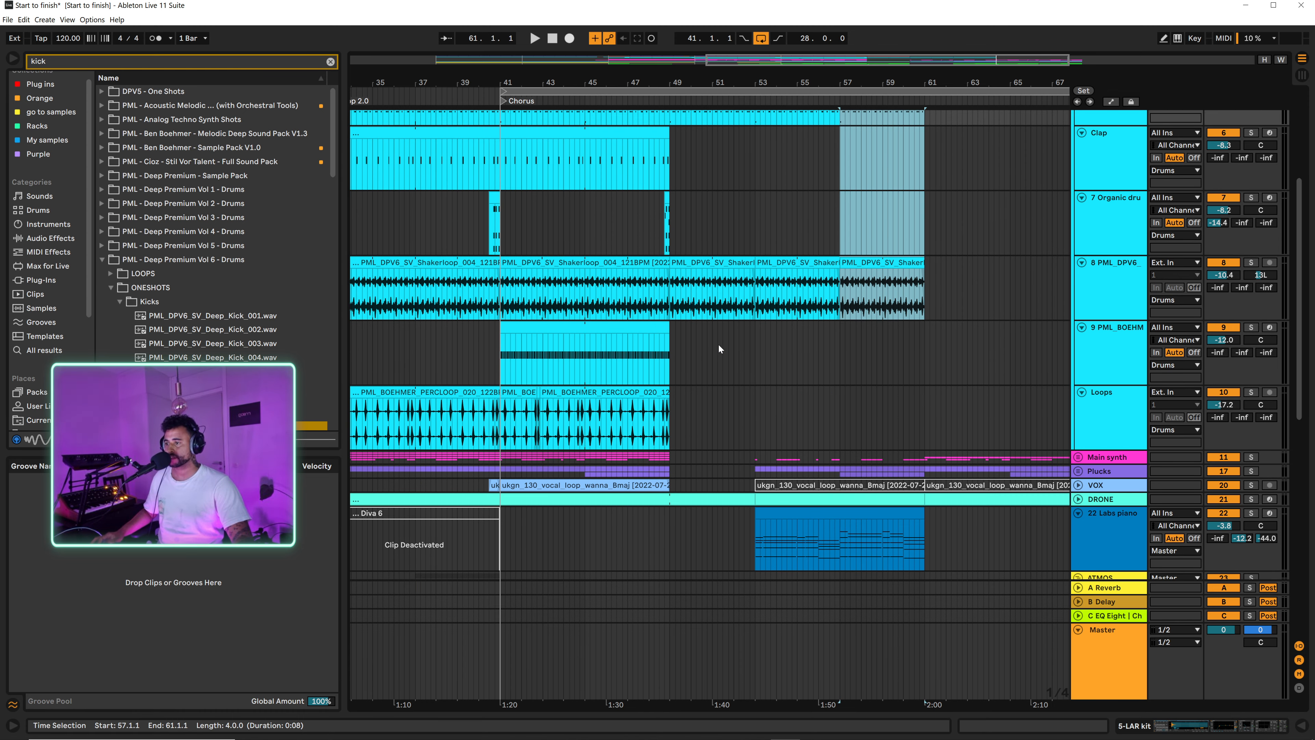
Step: Unfold the Plucks group and deactivate the Saw pluck clip at bars 53 to 61 and the Square pluck clip at bars 57 to 61
click(672, 357)
scroll(704, 382, down, 1)
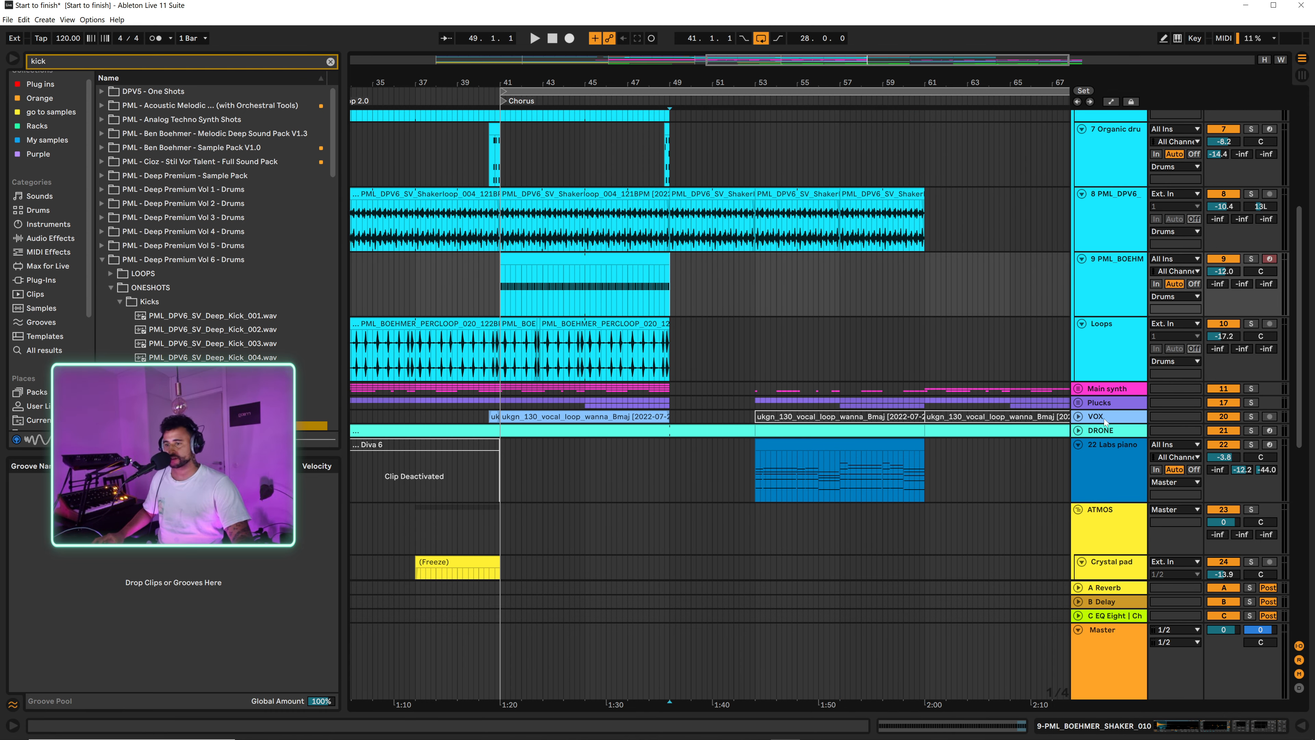
click(1078, 402)
scroll(752, 437, down, 2)
click(774, 351)
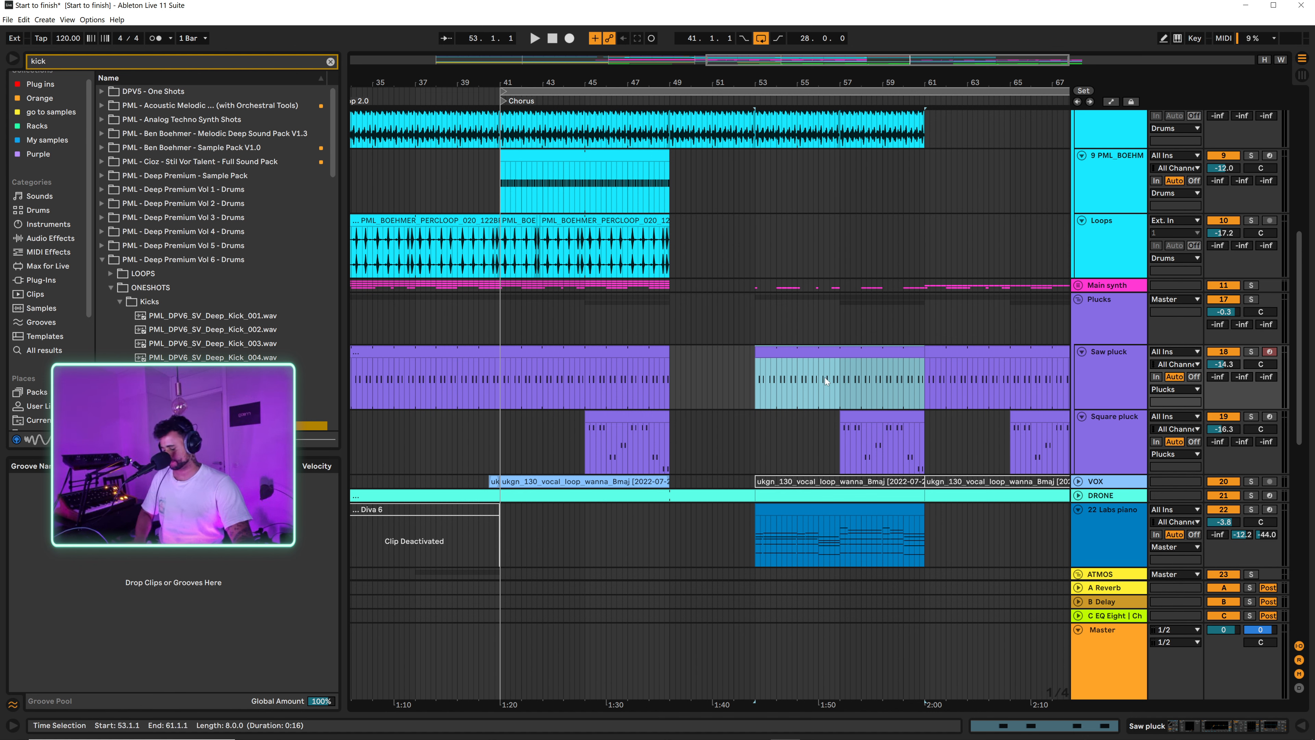
key(0)
click(852, 416)
key(0)
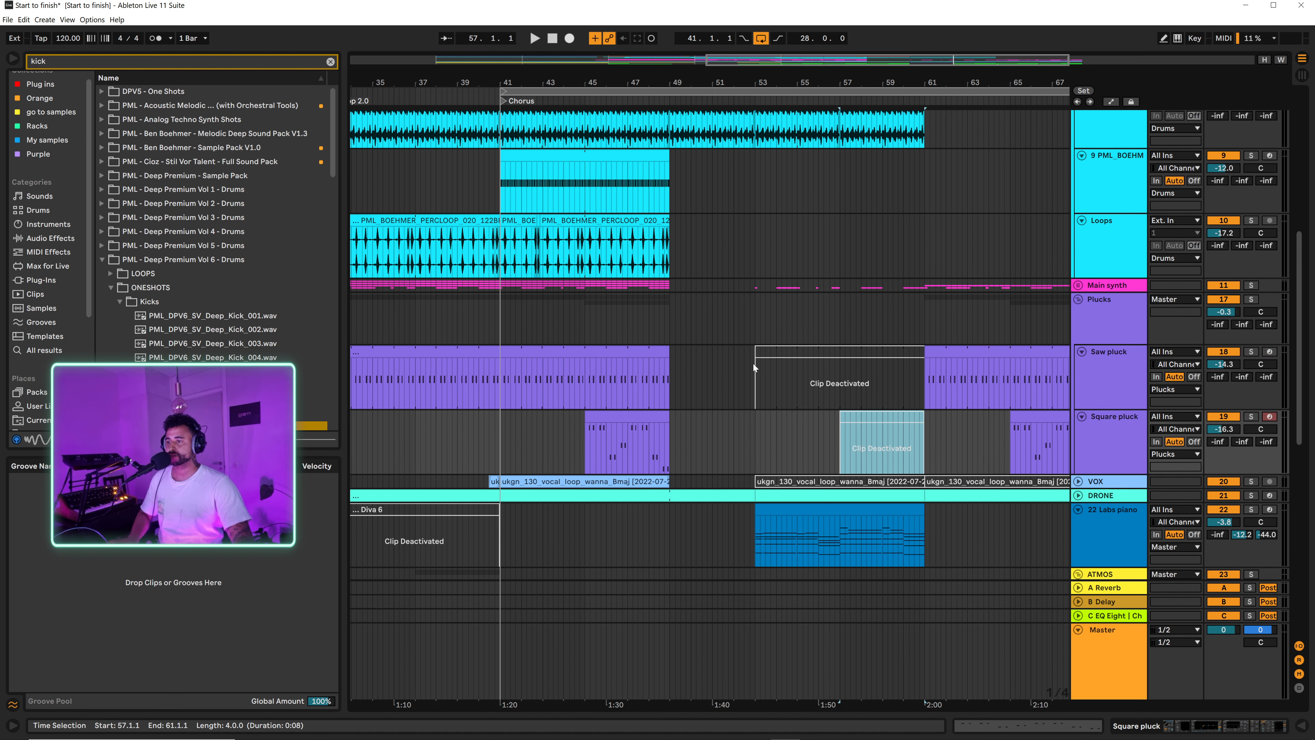
Step: Unfold the Main synth group and delete the frozen Diva audio clips from bar 53 to 59.2
click(1078, 285)
scroll(825, 527, down, 5)
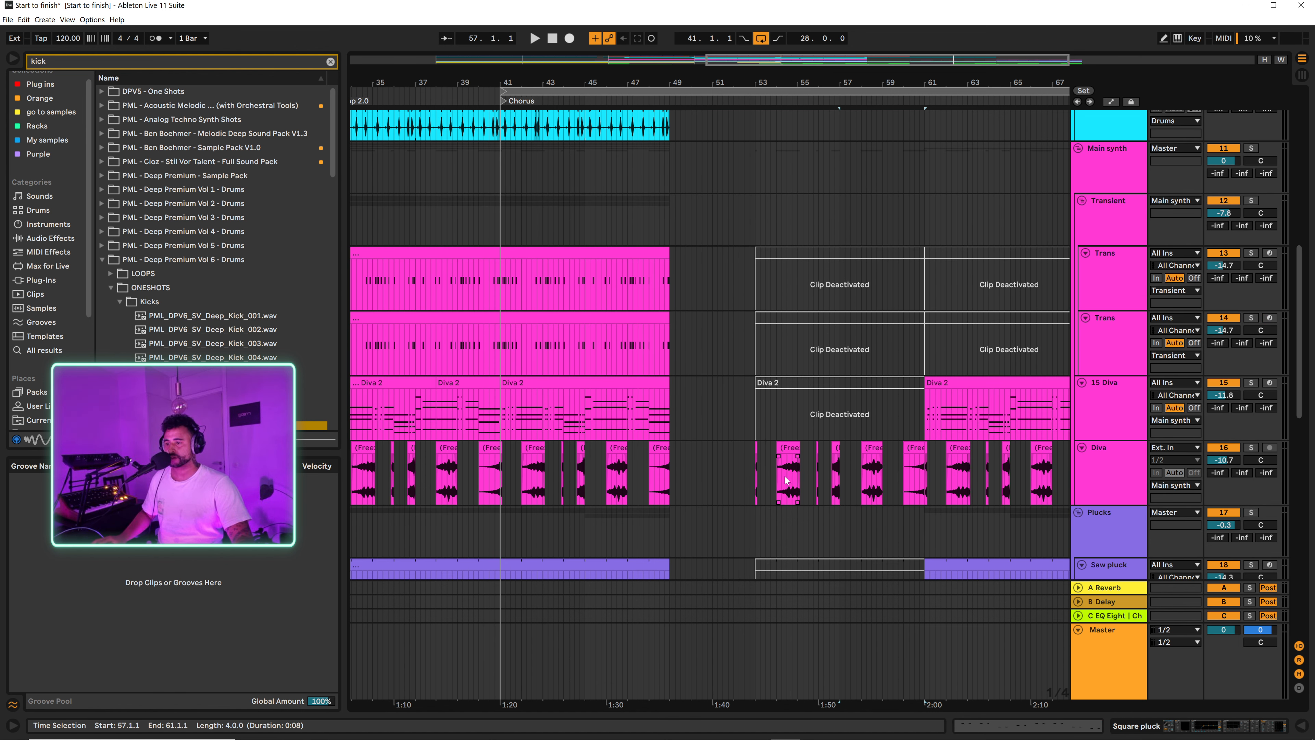
drag(756, 453, 888, 445)
key(Delete)
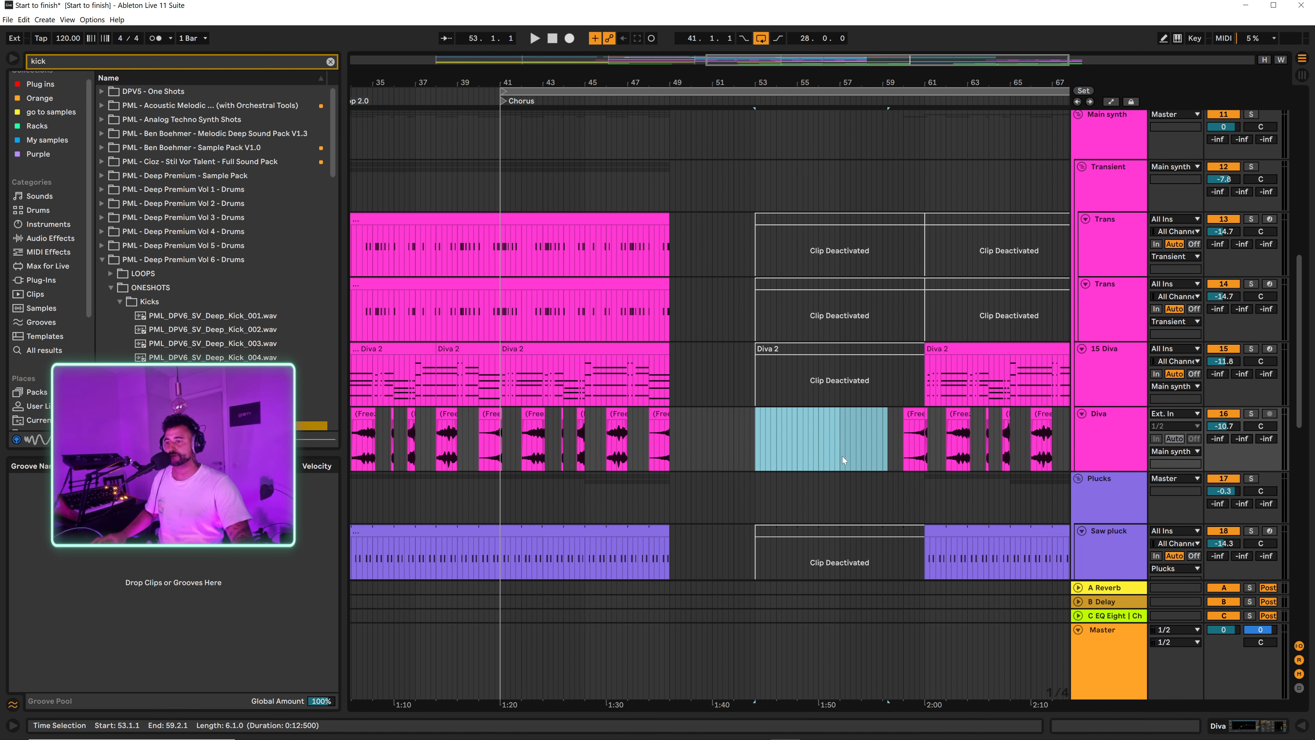
Step: Audition from bar 49, then copy the four-bar Crystal pad clip from bar 37 to bar 49
click(672, 443)
key(space)
scroll(734, 446, down, 10)
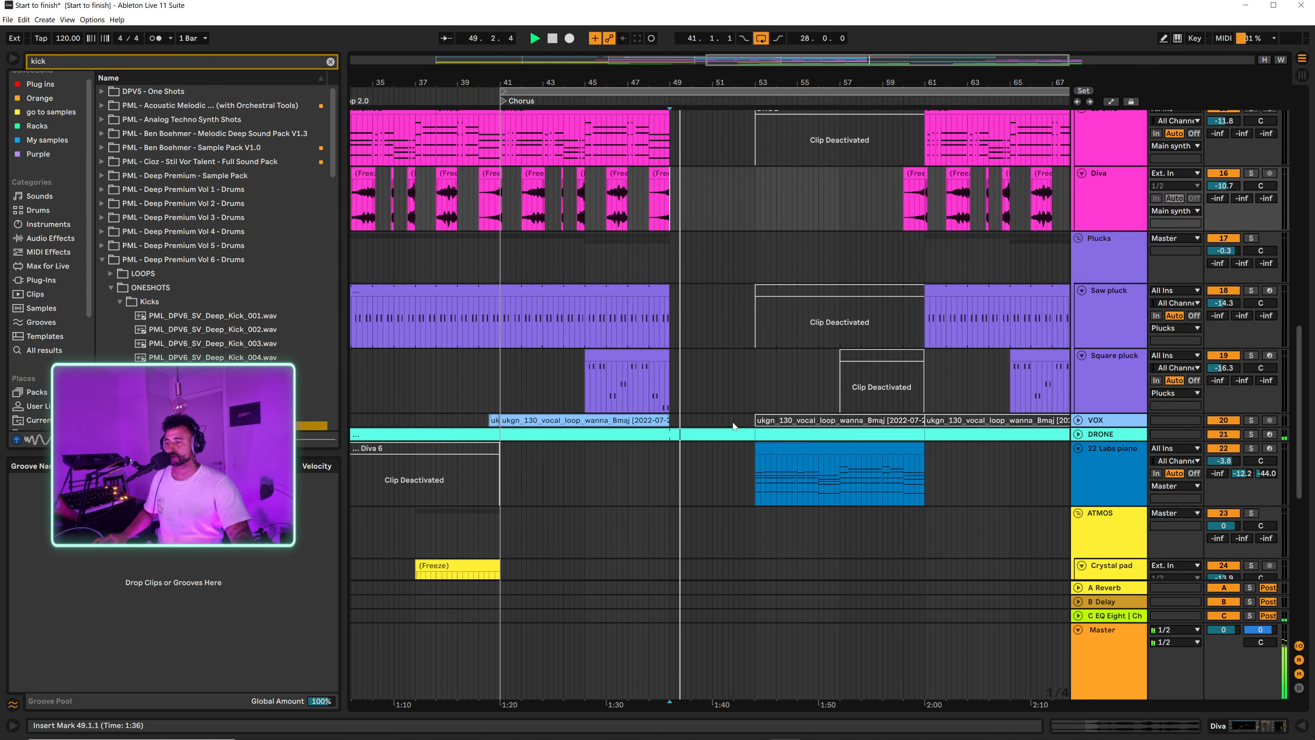
scroll(806, 457, down, 4)
key(space)
drag(452, 187, 707, 214)
scroll(760, 319, up, 5)
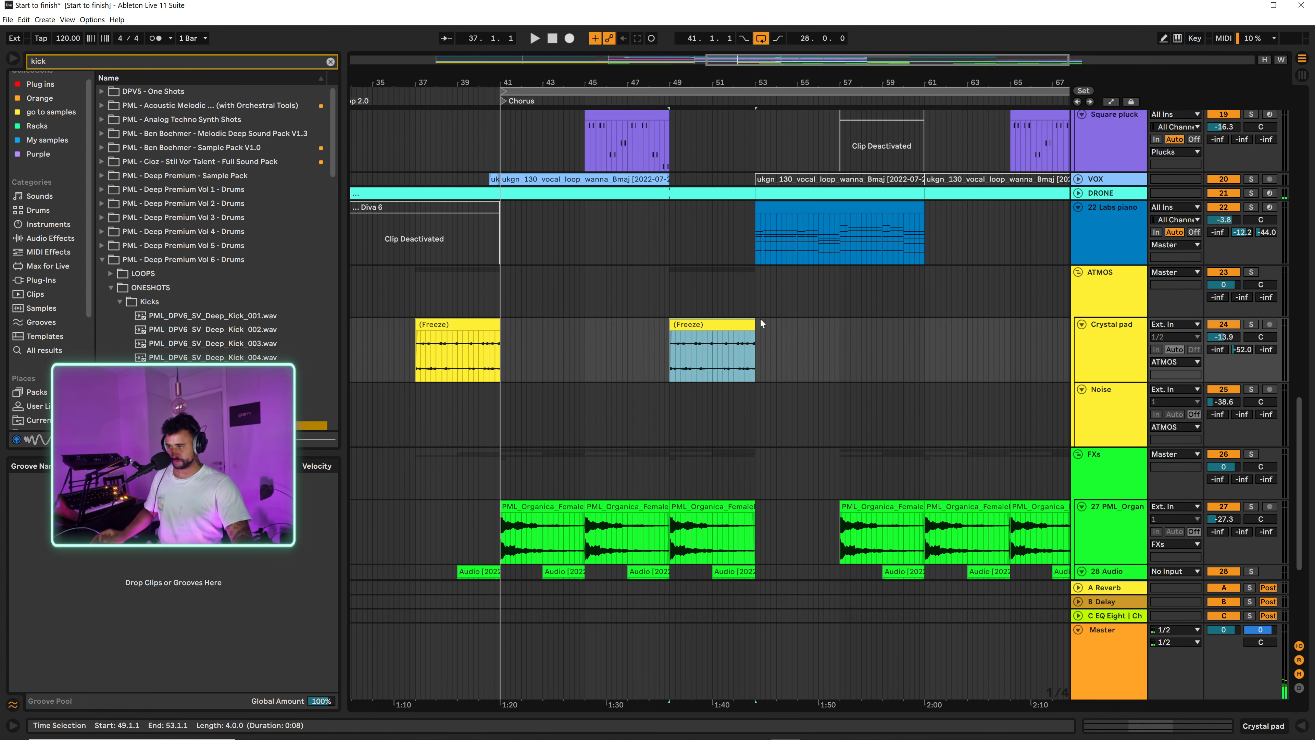
Step: Play from bar 49 and duplicate the Crystal pad clip three times to continue it to bar 65
key(space)
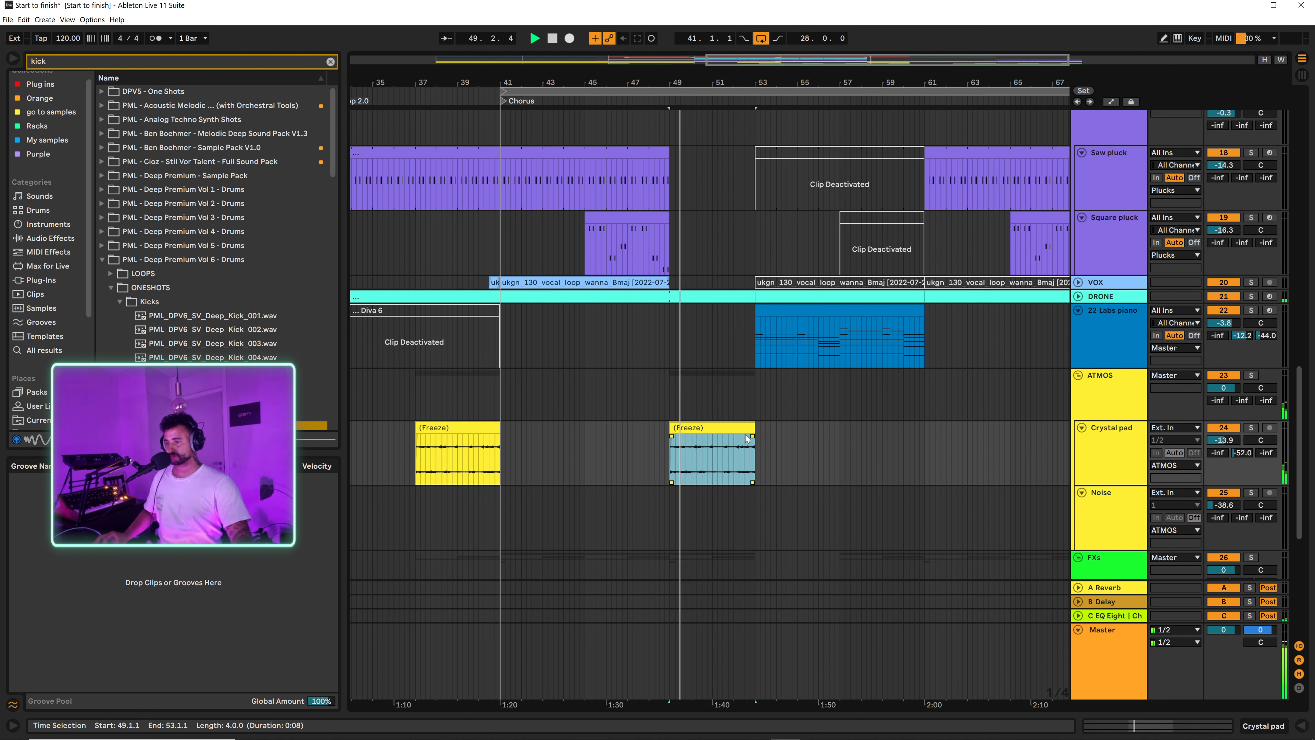
mouse_move(750, 427)
mouse_down()
mouse_move(869, 435)
mouse_move(760, 443)
mouse_up()
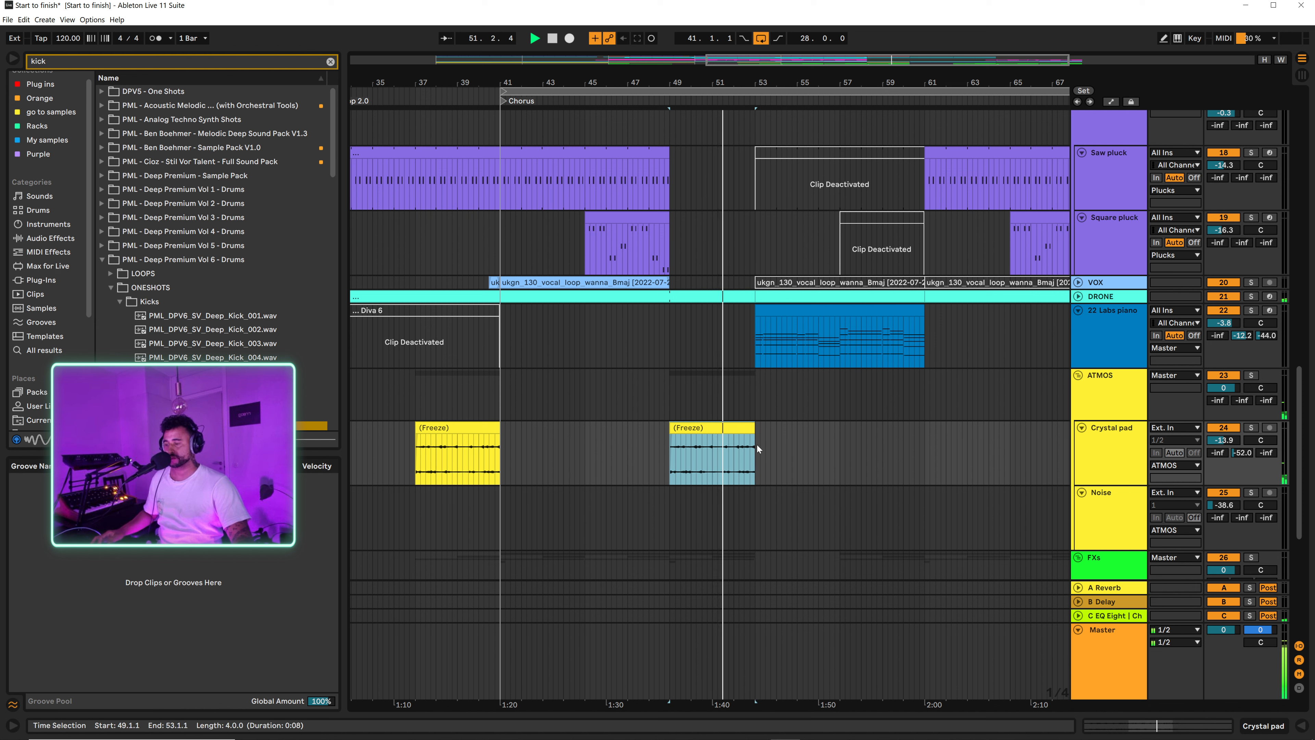
key(ctrl+d)
key(ctrl+d)
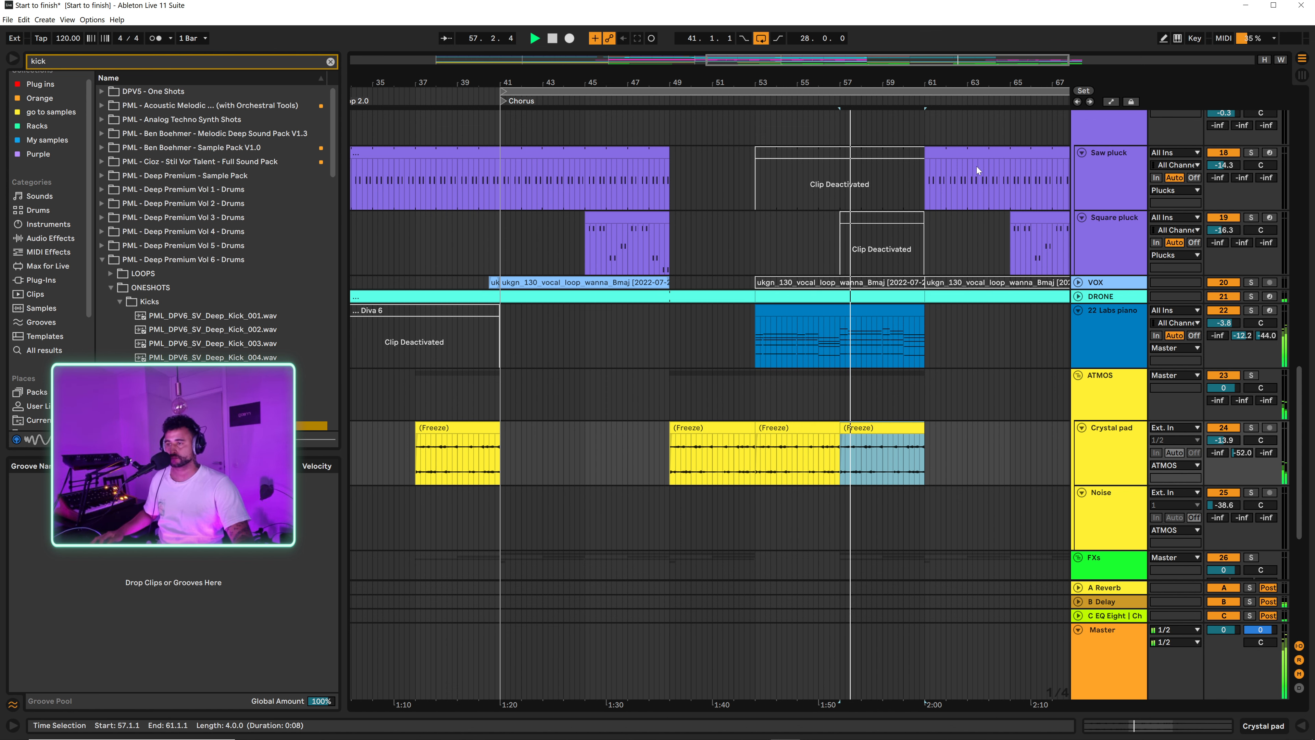
drag(991, 81, 880, 75)
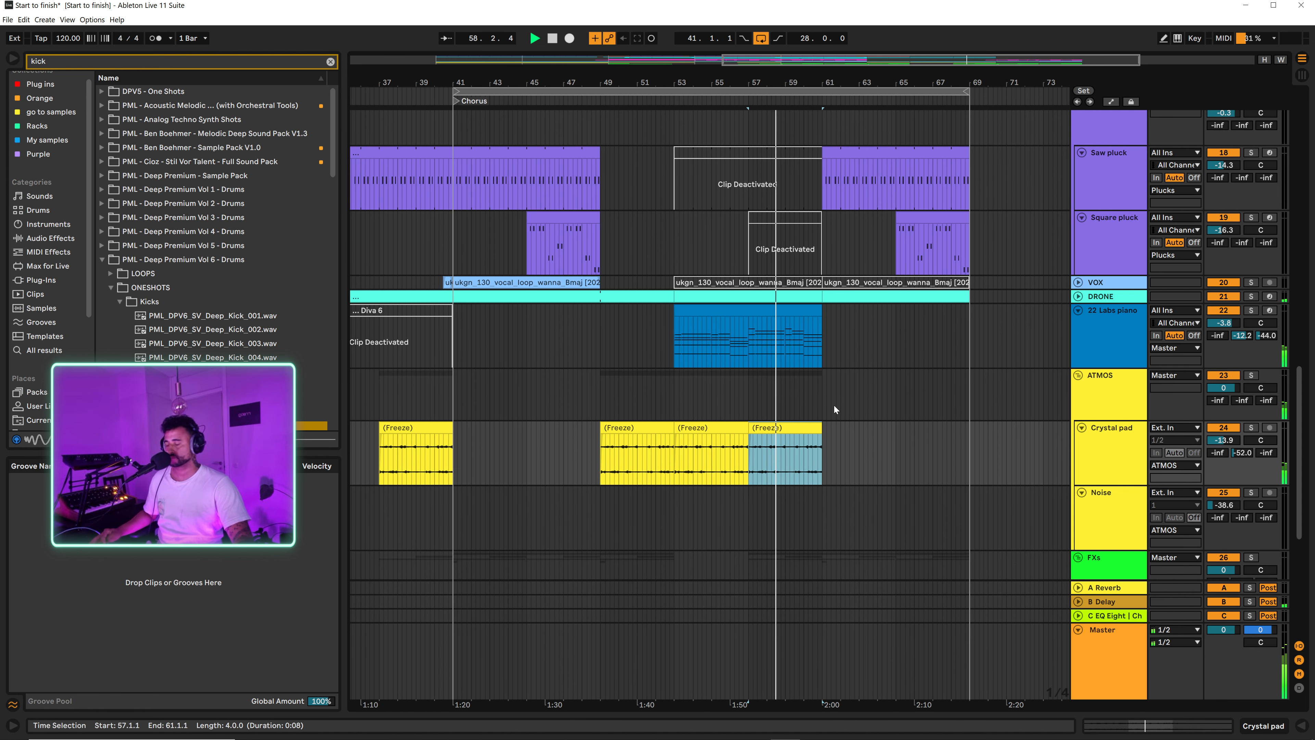
key(ctrl+d)
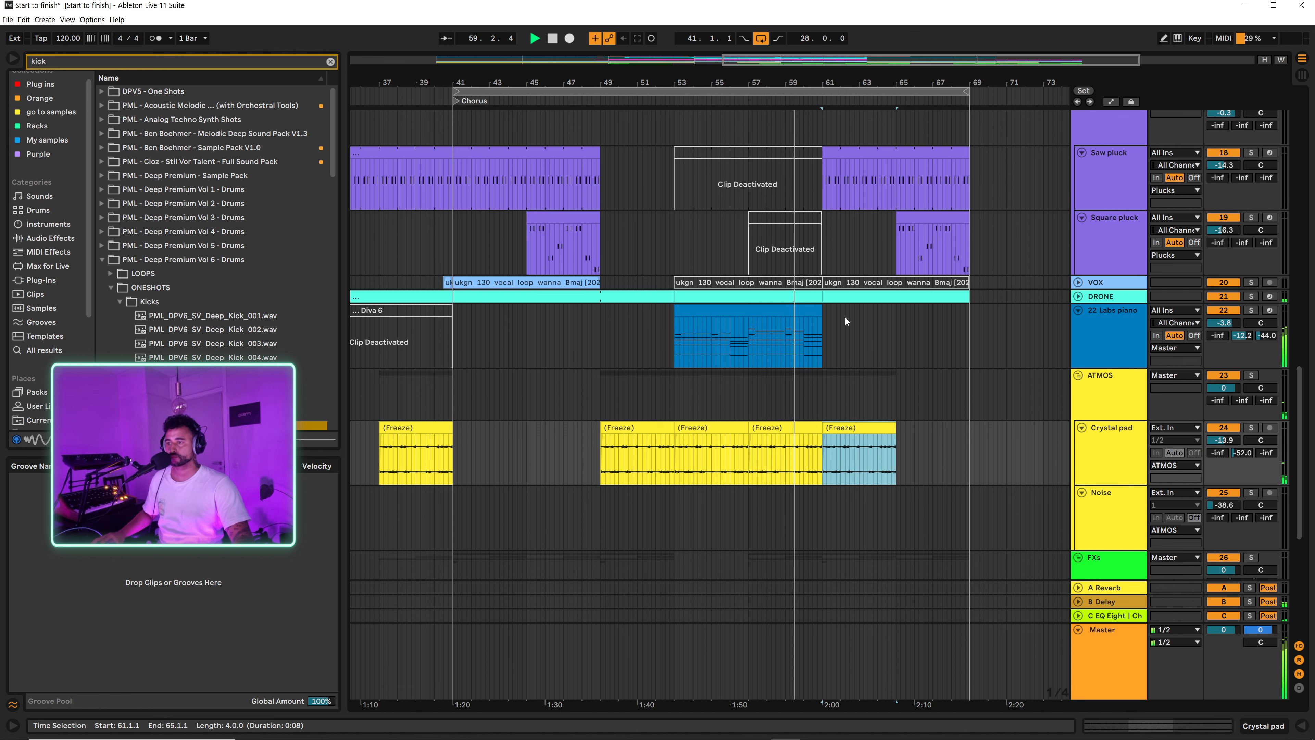
Step: Select the synth clips in the Chorus and set the loop to bars 41 to 49, with the whole arrangement in view
scroll(896, 396, up, 4)
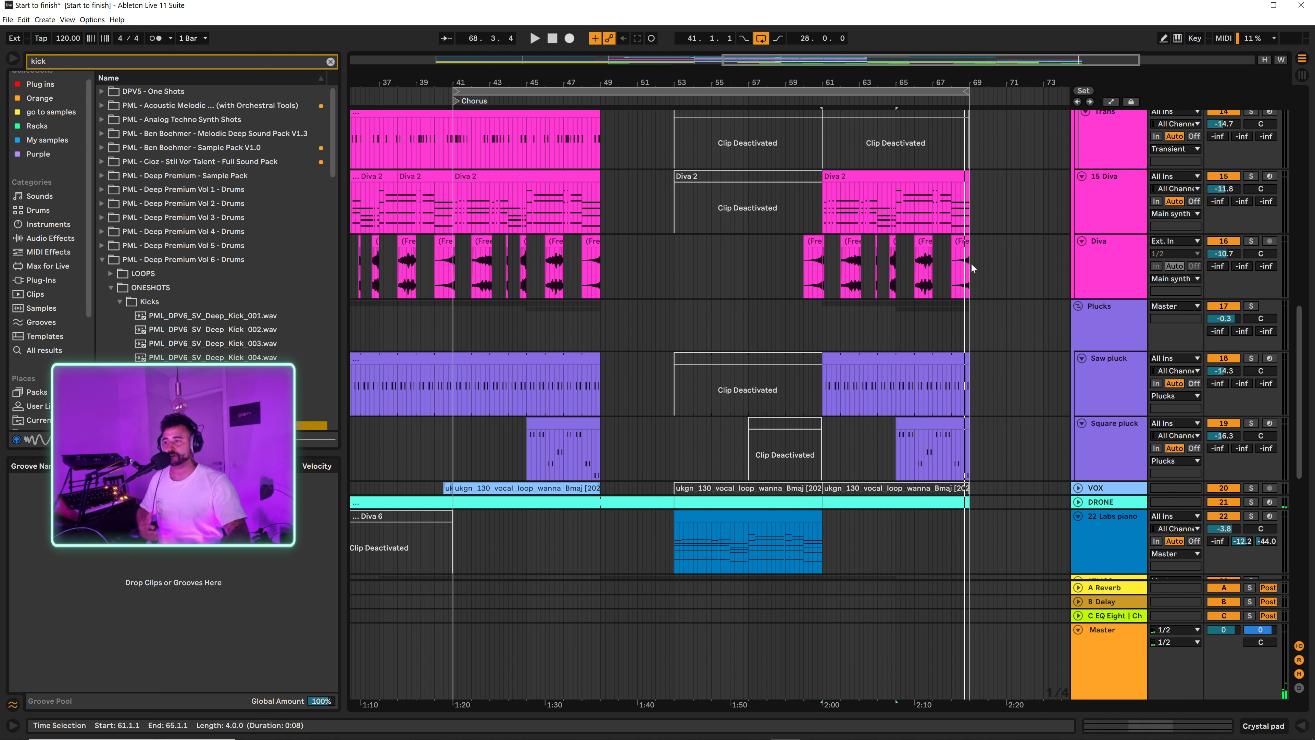
click(826, 283)
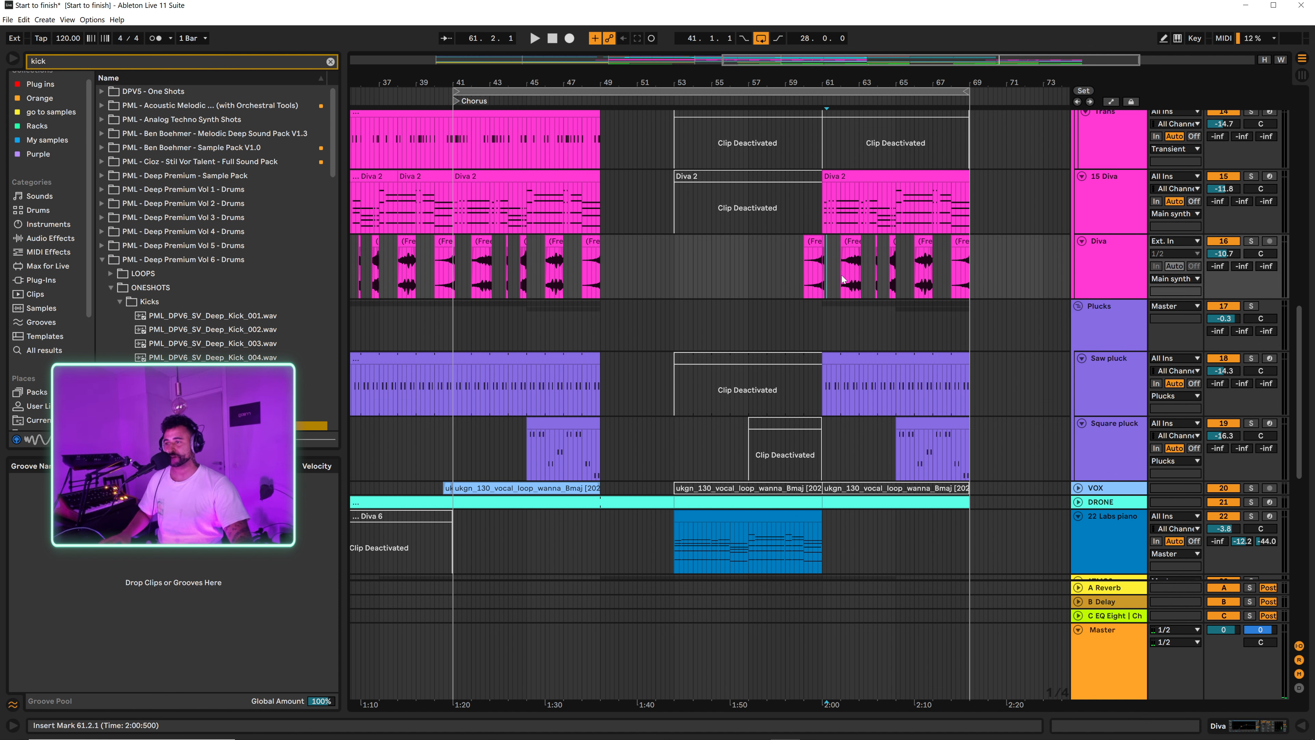
drag(512, 78, 796, 49)
drag(586, 284, 673, 117)
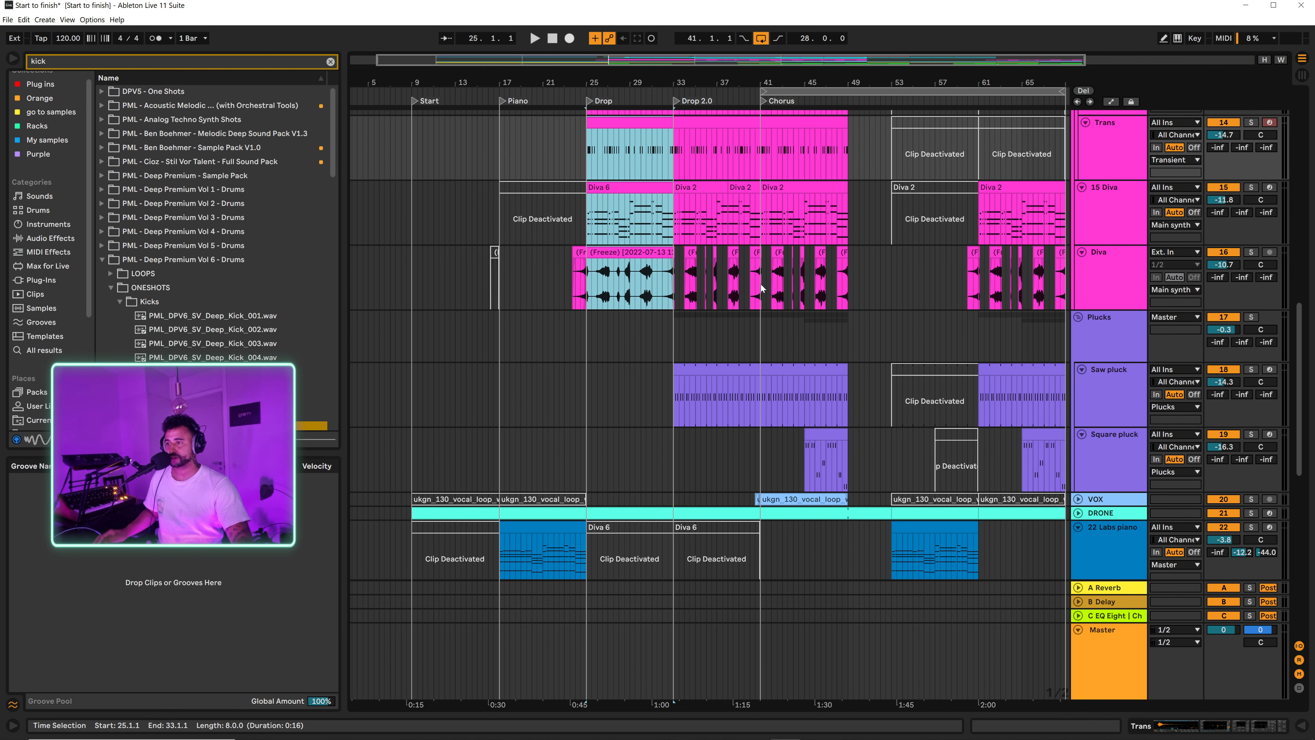
drag(760, 288, 847, 145)
key(ctrl+l)
key(w)
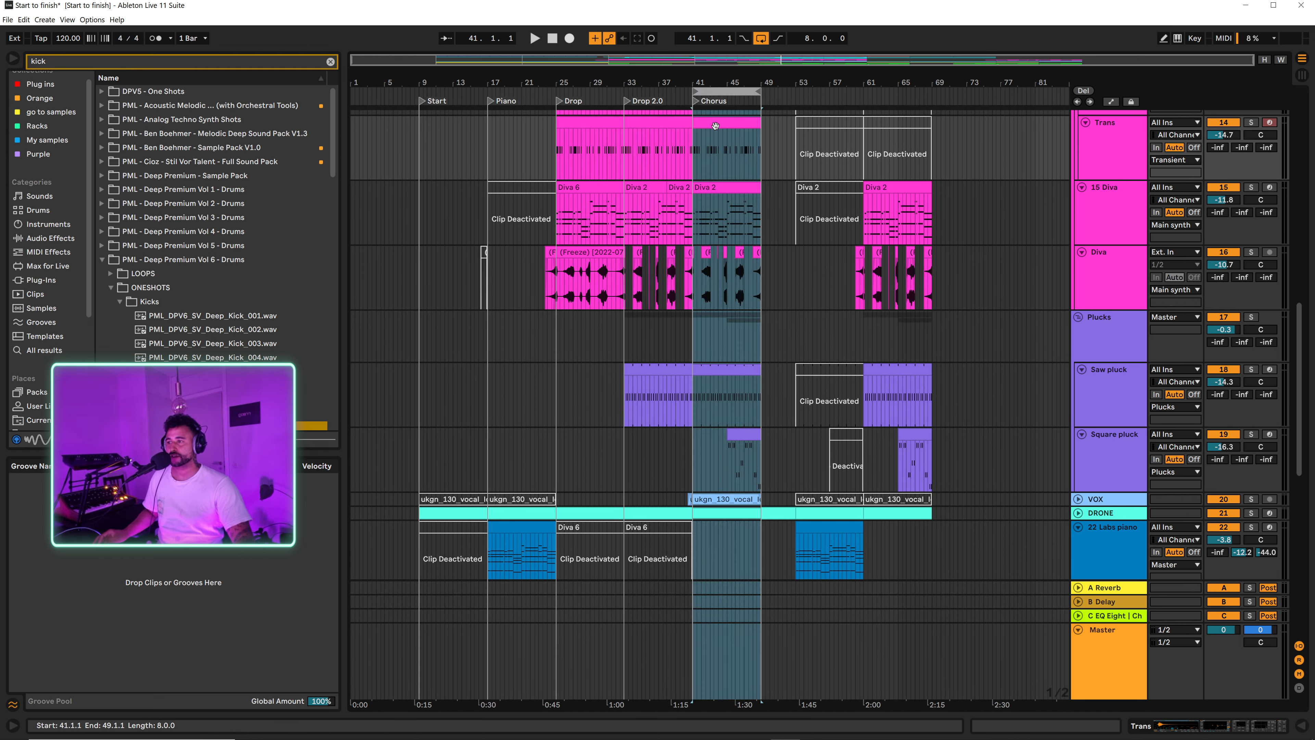
Step: Copy the selected eight-bar Chorus section across the tracks to bar 69
drag(714, 126, 952, 136)
drag(918, 78, 838, 112)
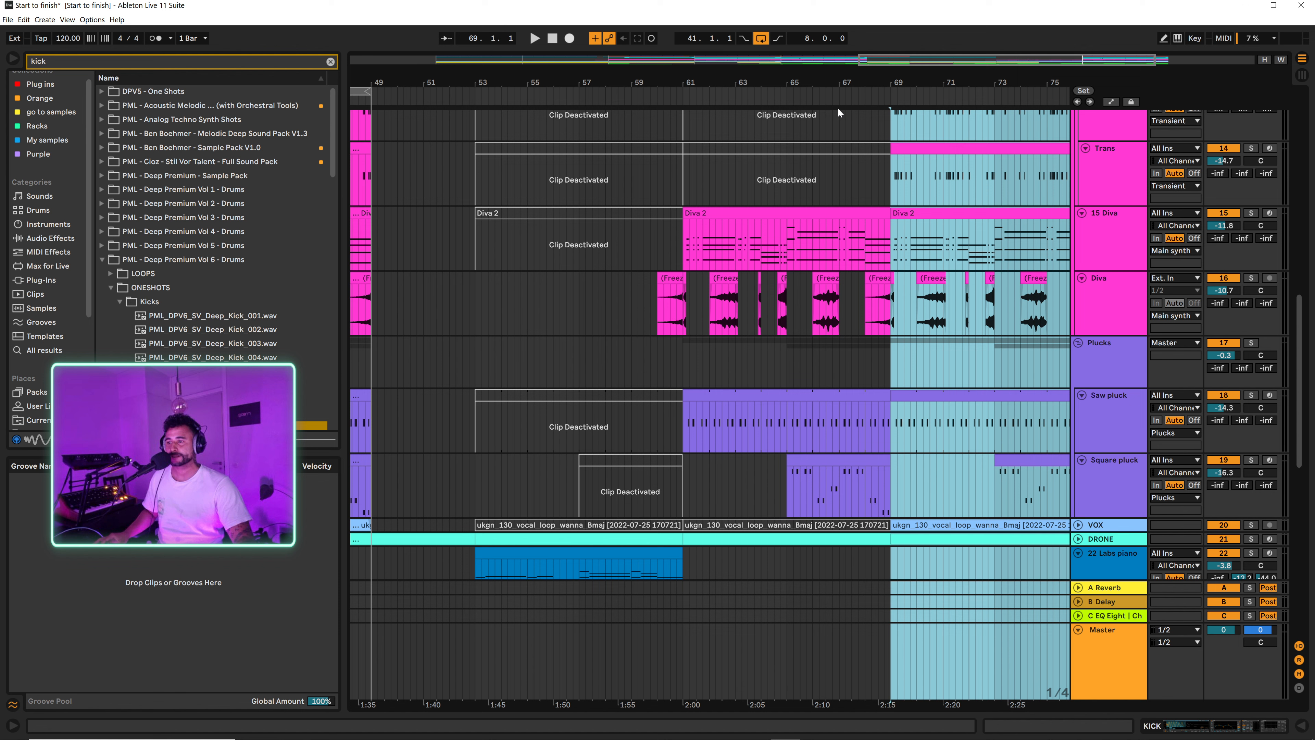
click(687, 384)
Step: Copy the track 27 FemaleFx clip from bar 57 to bar 53, reverse the copy and audition it
drag(413, 80, 547, 76)
scroll(564, 314, down, 9)
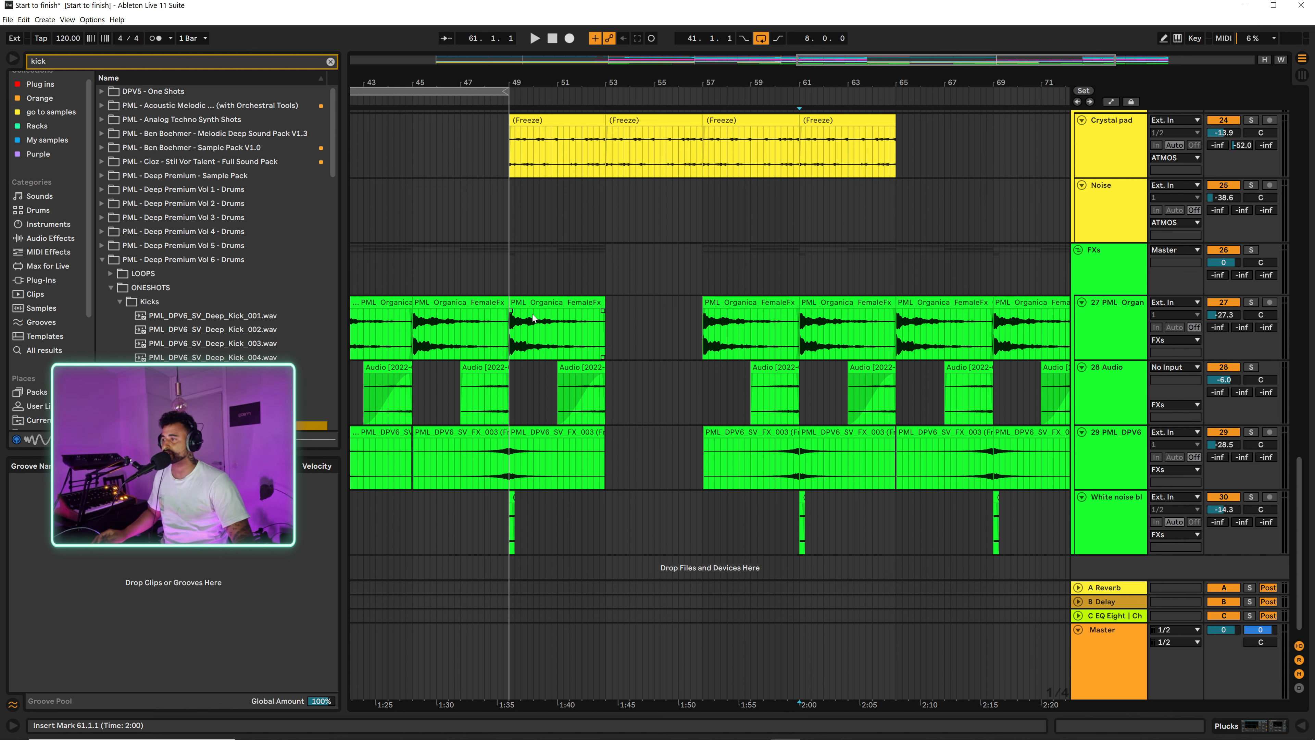
drag(740, 313, 647, 313)
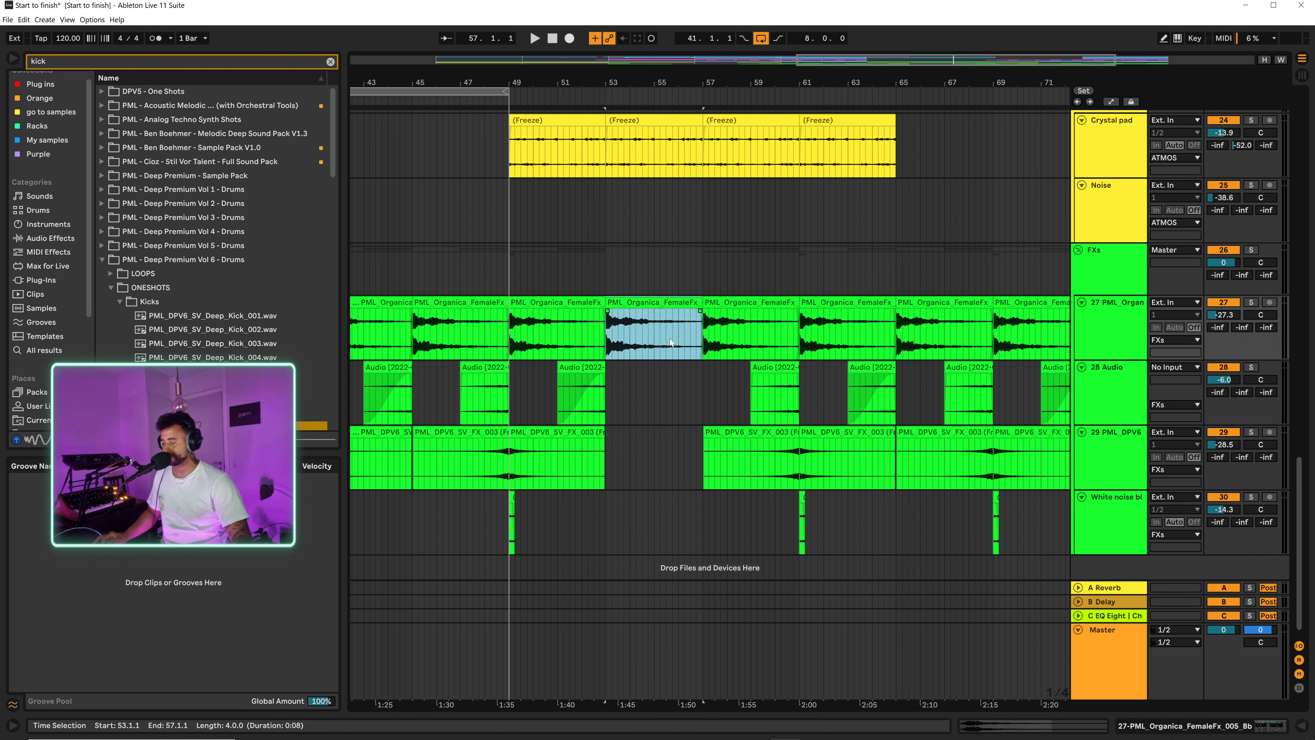
key(r)
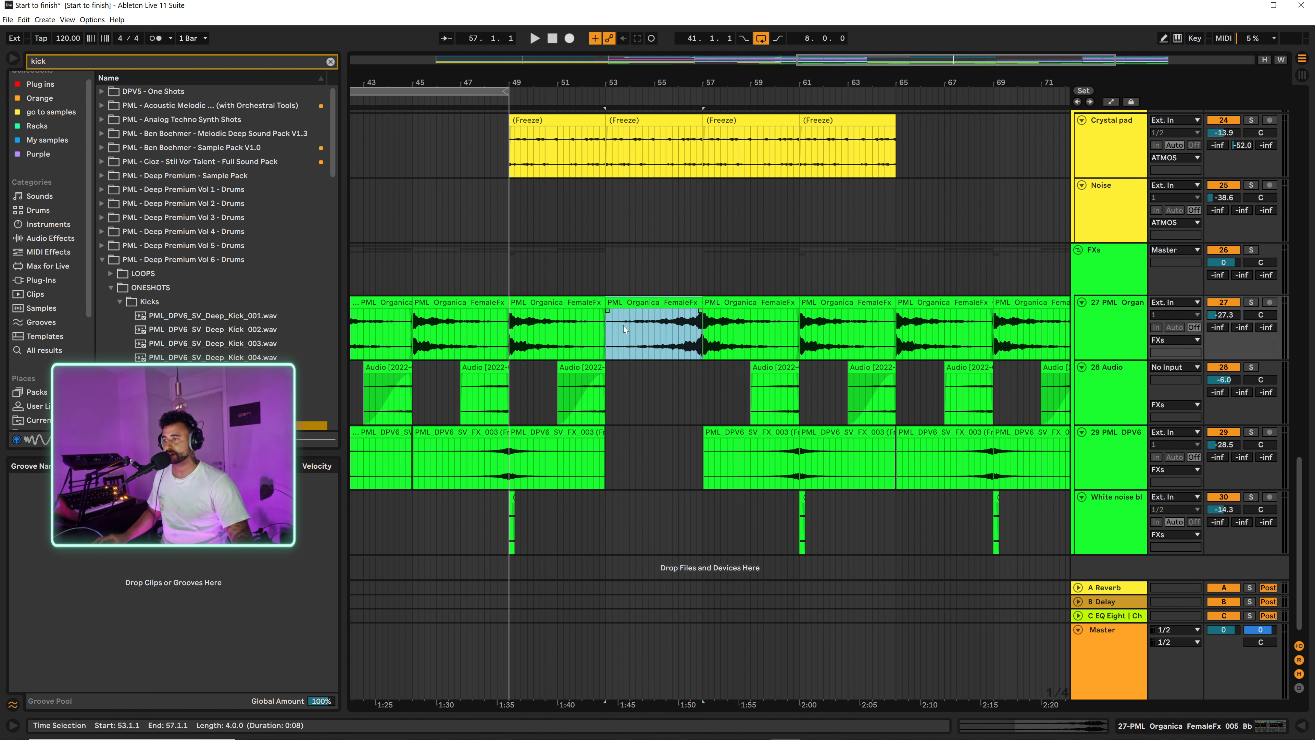
click(623, 328)
key(space)
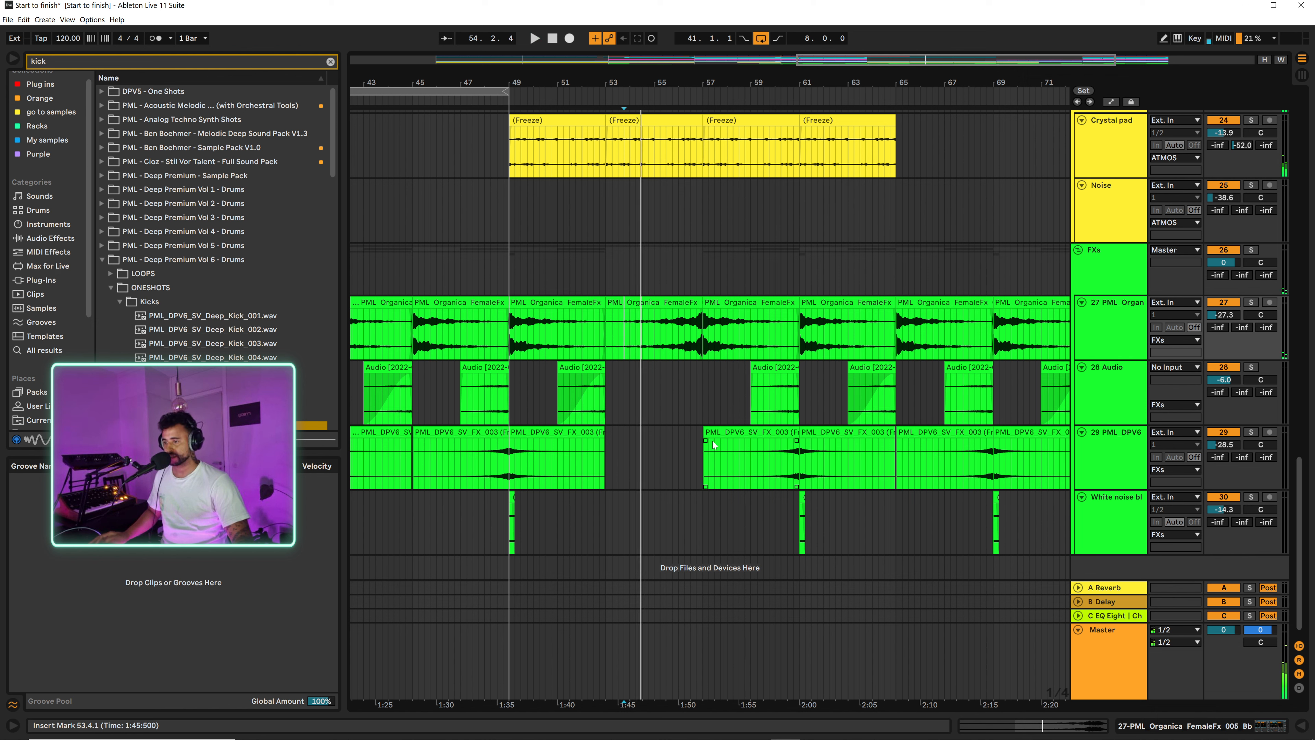
key(space)
Step: Copy the track 29 PML_DPV6 effect clip from bar 57 to bar 53, and the bar 51 Audio clip on track 28 to bars 55 and 49
drag(712, 440, 645, 430)
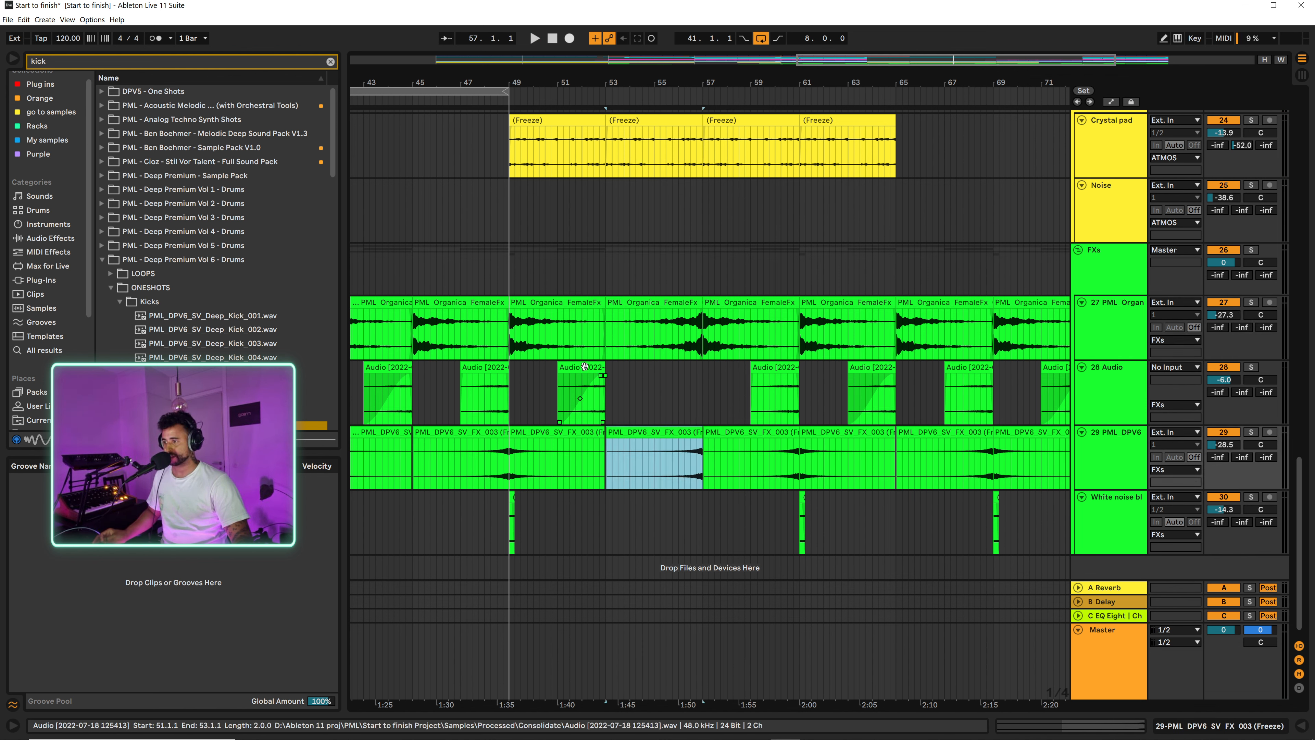
drag(585, 367, 680, 368)
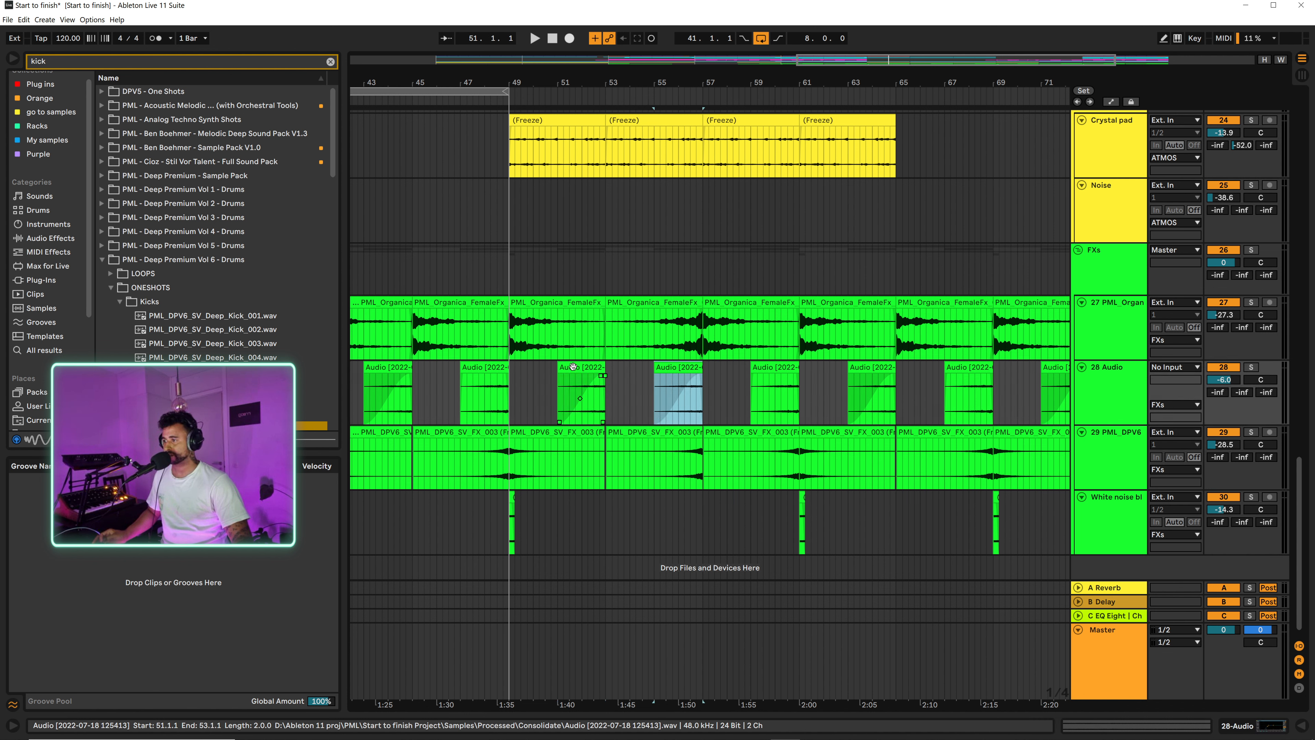
click(575, 366)
drag(585, 366, 535, 370)
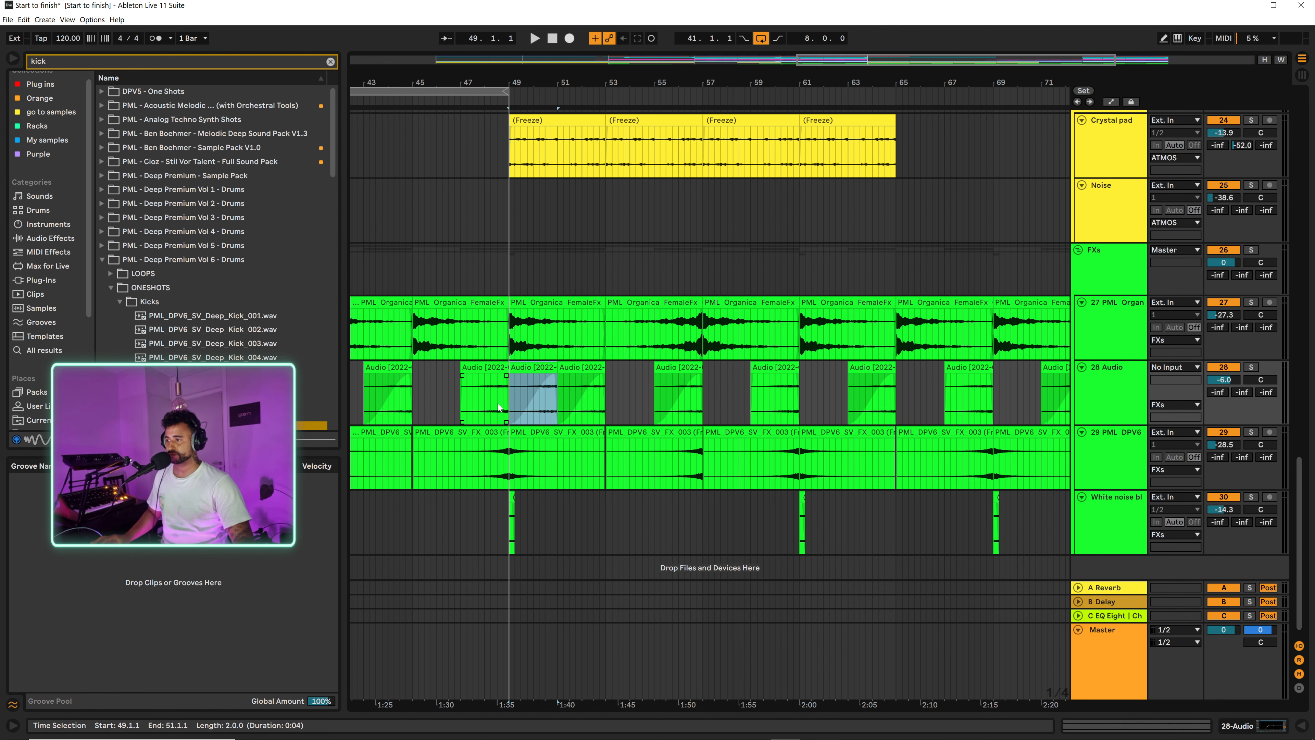
click(491, 396)
drag(553, 378, 505, 376)
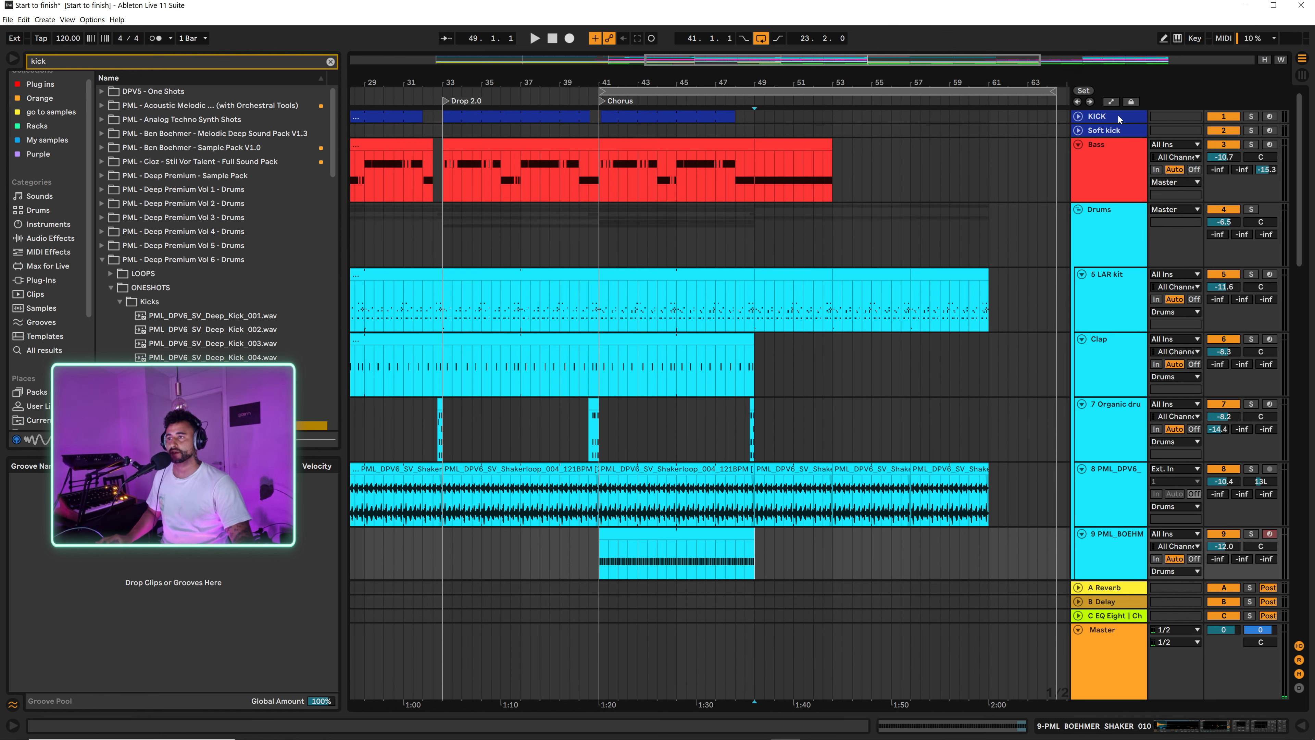
Step: Add a locator at bar 49 and name it Bridge
click(758, 132)
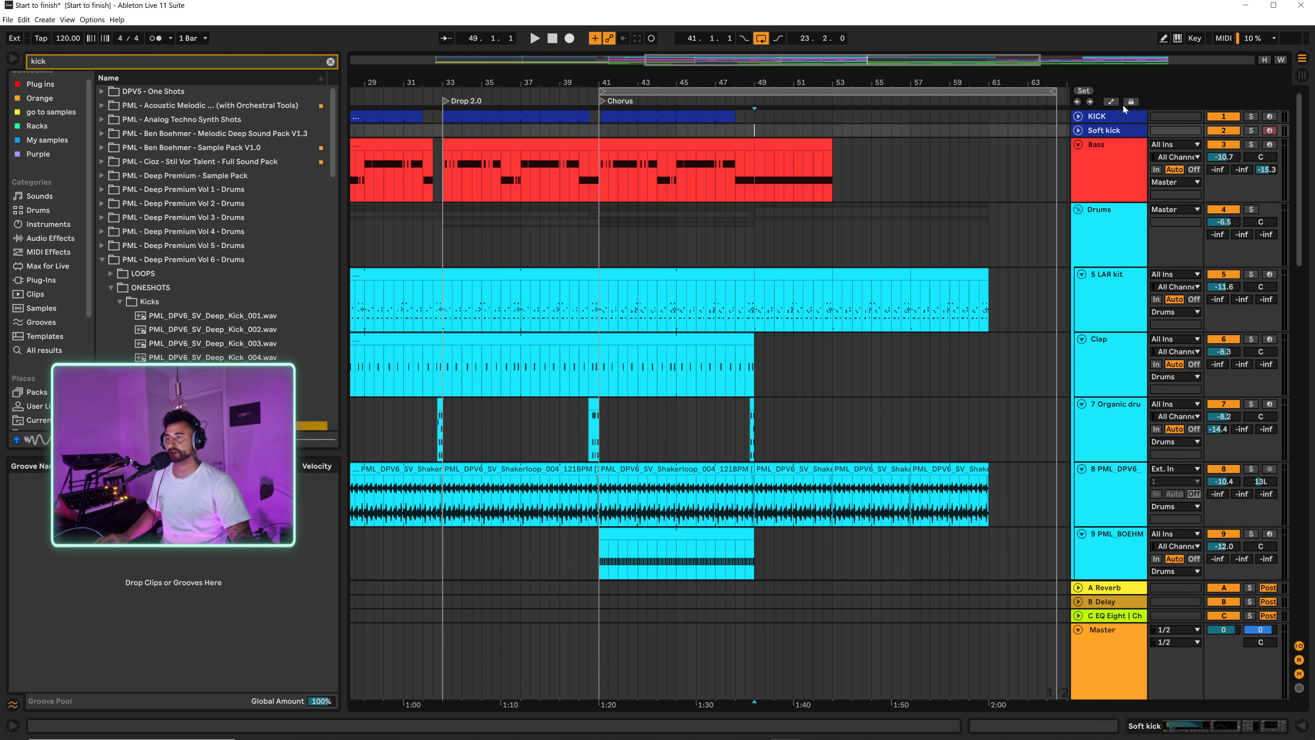
click(1083, 93)
right_click(759, 101)
click(783, 122)
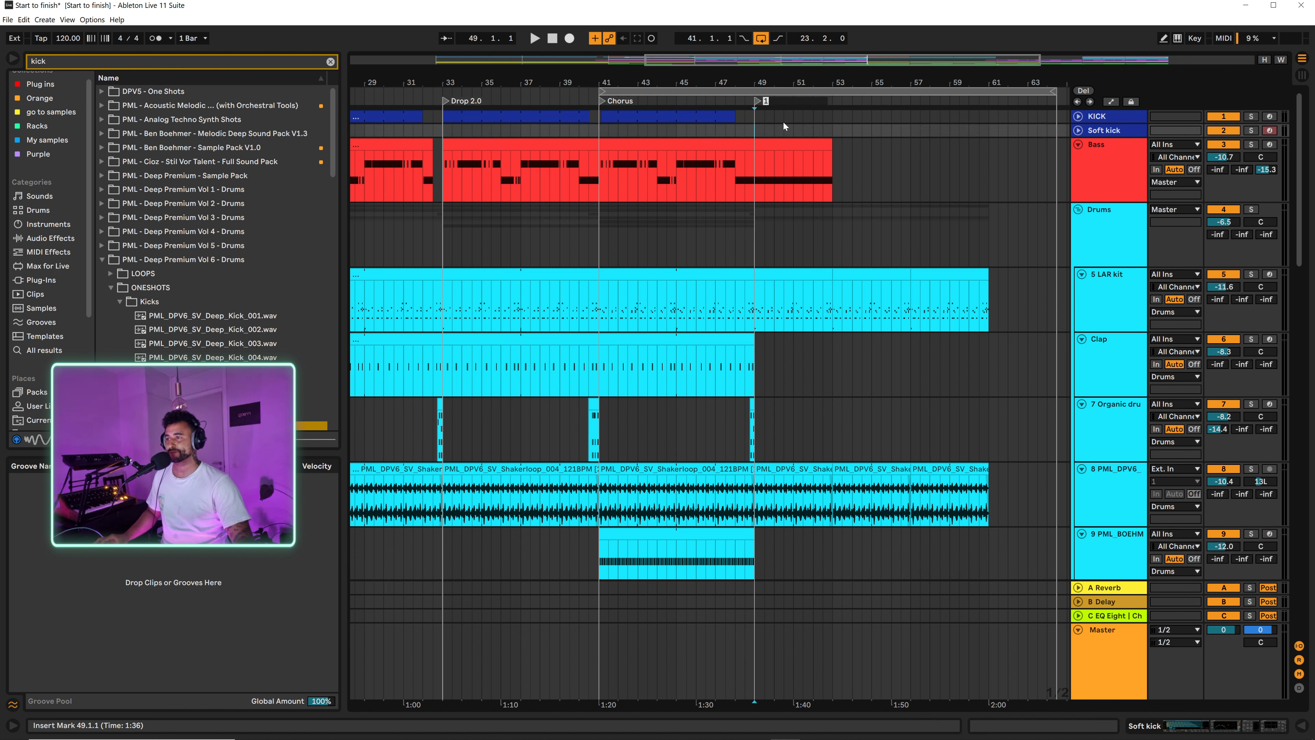
text(Bruid)
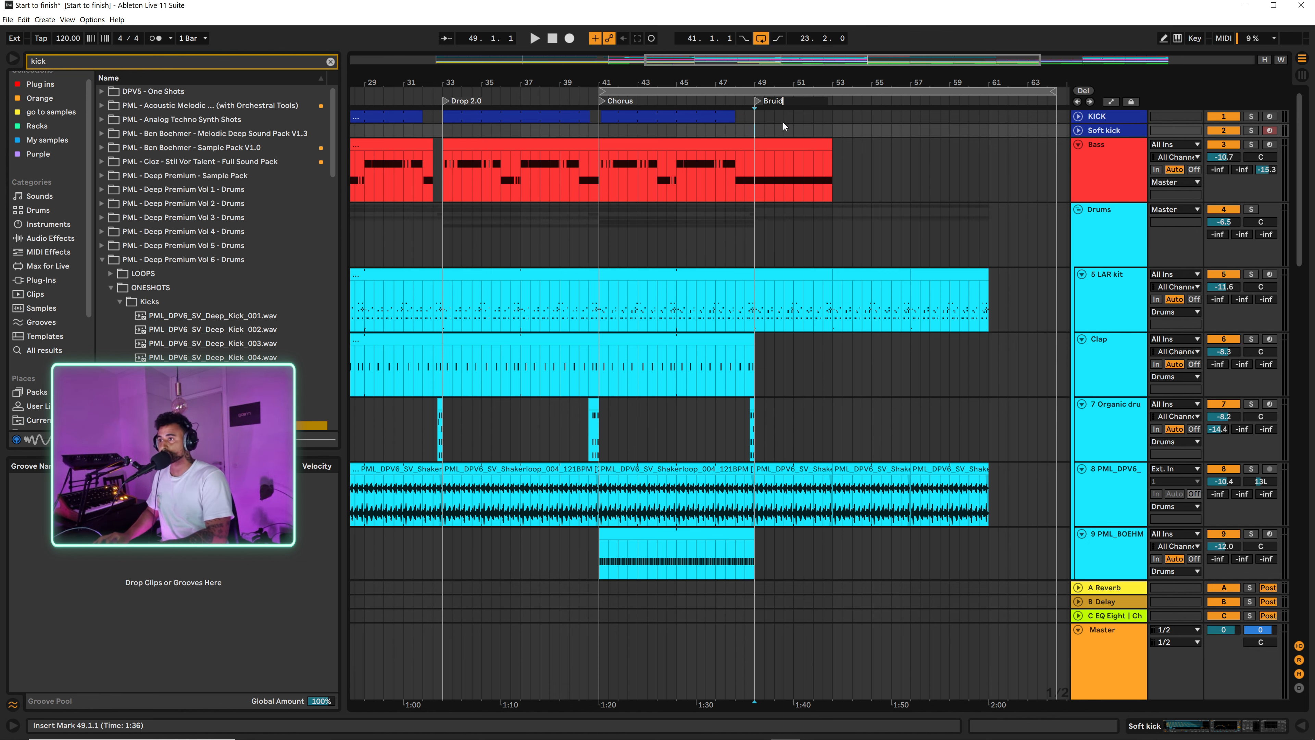
key(BackSpace)
text(idge)
key(Return)
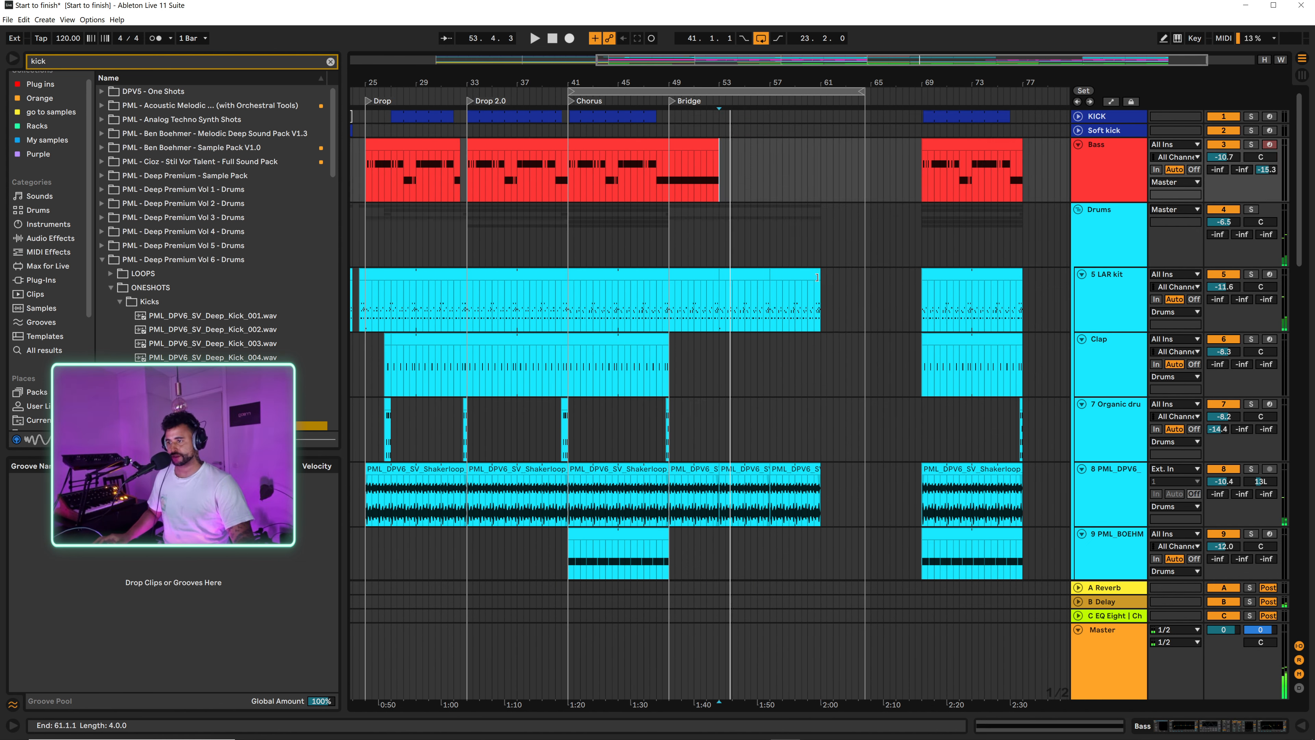
Step: Extend the LAR kit clip and the shaker loop from bar 61 to the copied Chorus at bar 69
click(816, 277)
drag(817, 278, 921, 277)
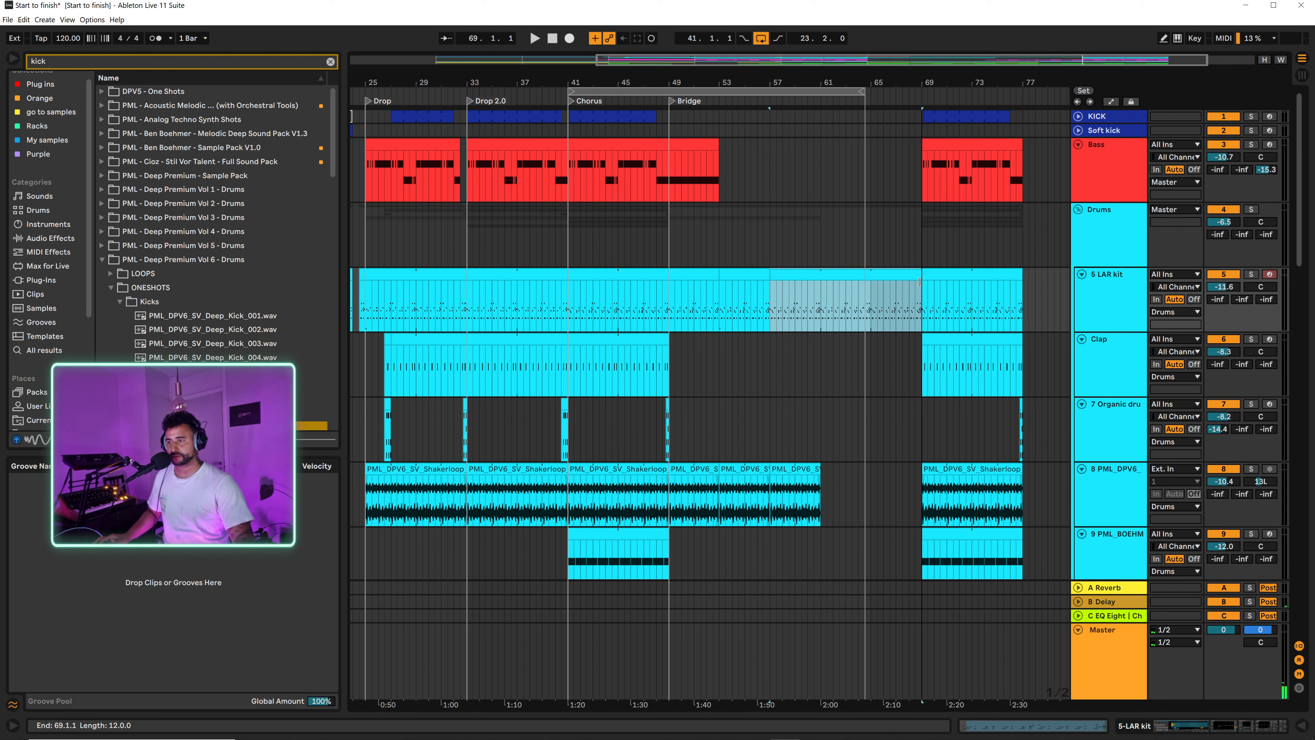
drag(818, 484, 920, 484)
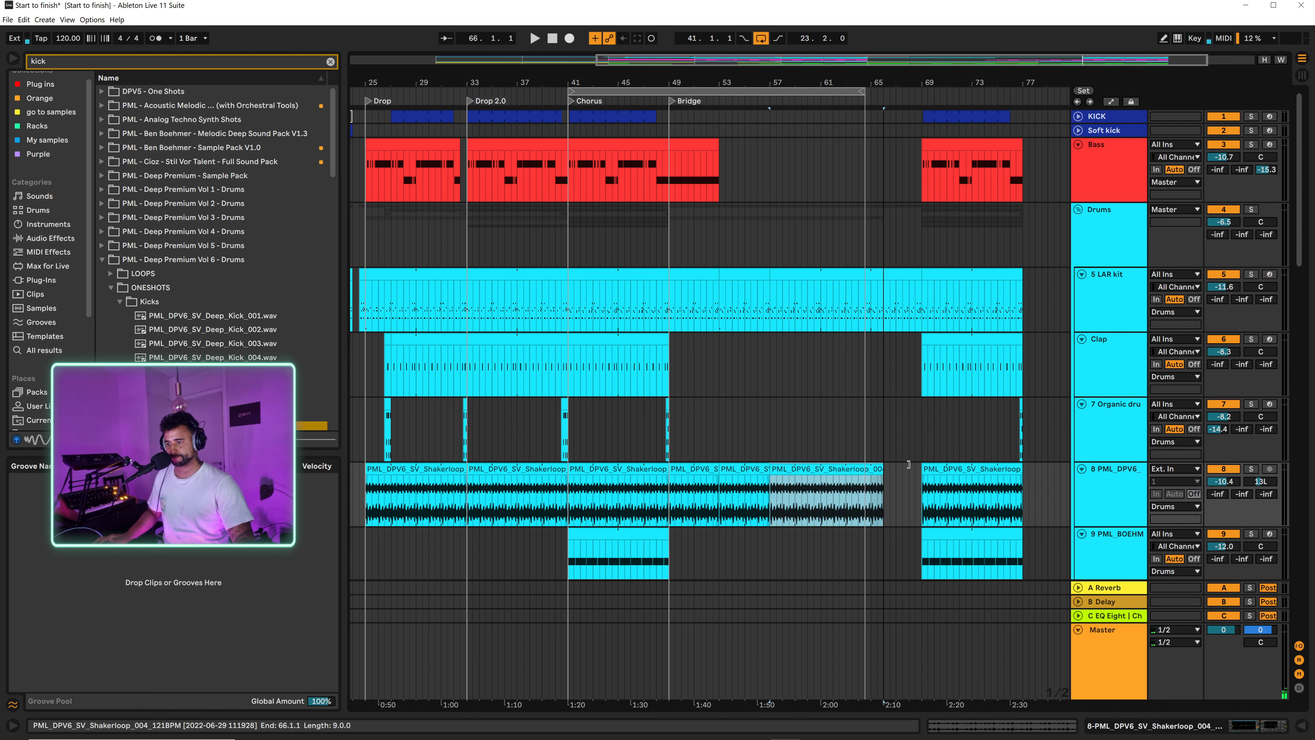
Step: Add an Auto Filter to the Drums group and automate its frequency from bar 49 down to 217 Hz just before bar 61, reopening at bar 69
click(1101, 243)
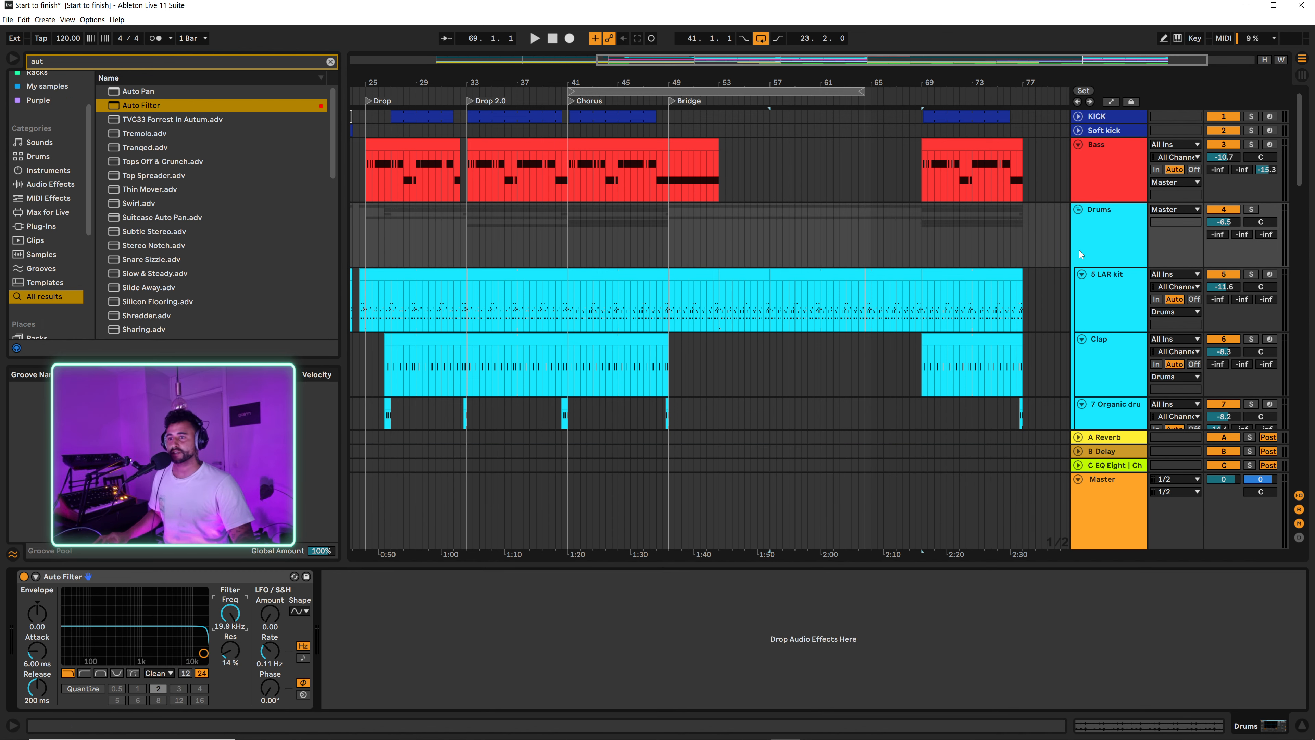
key(a)
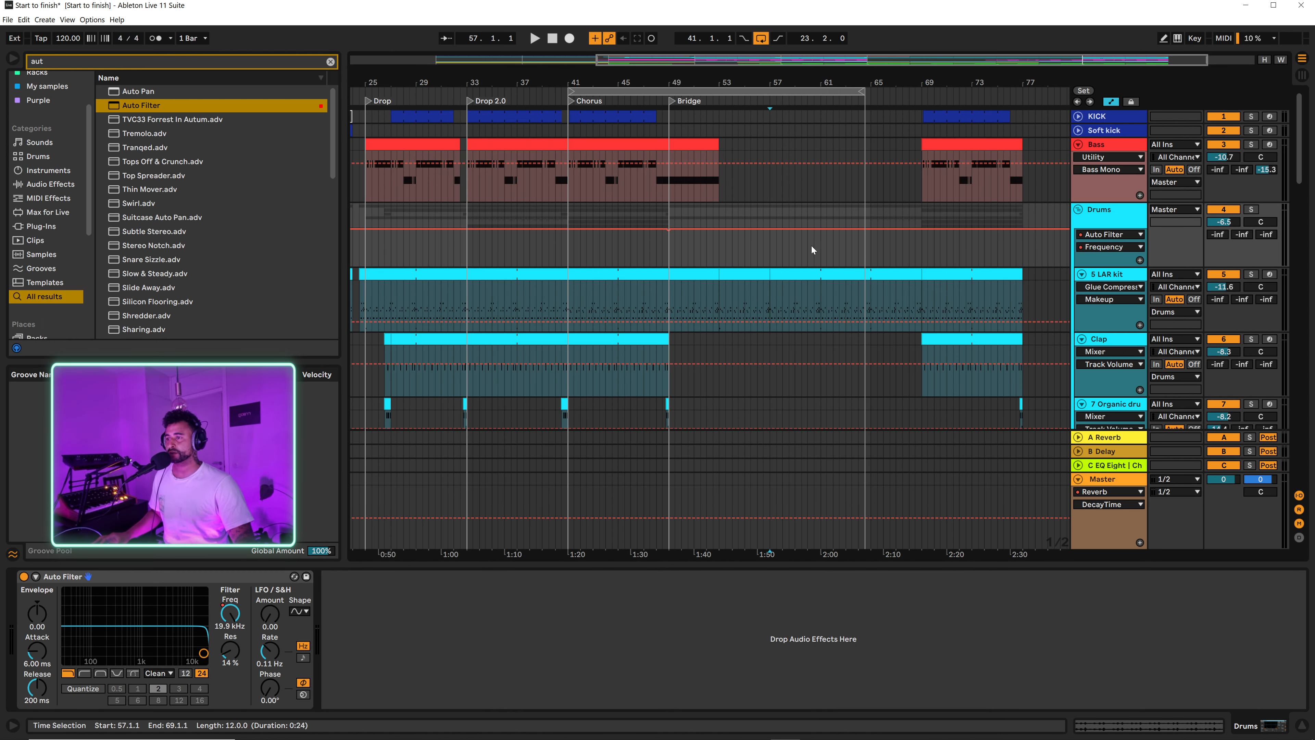
click(921, 231)
drag(770, 230, 815, 253)
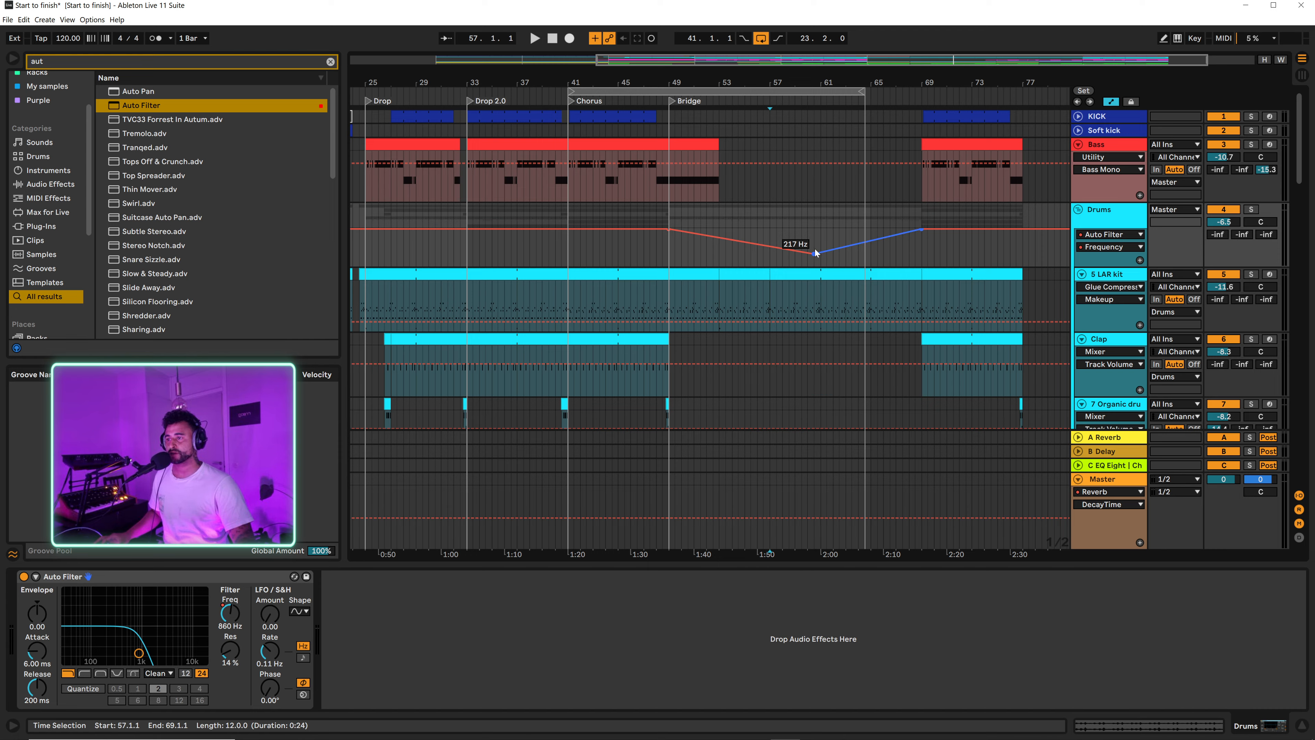
scroll(818, 253, down, 10)
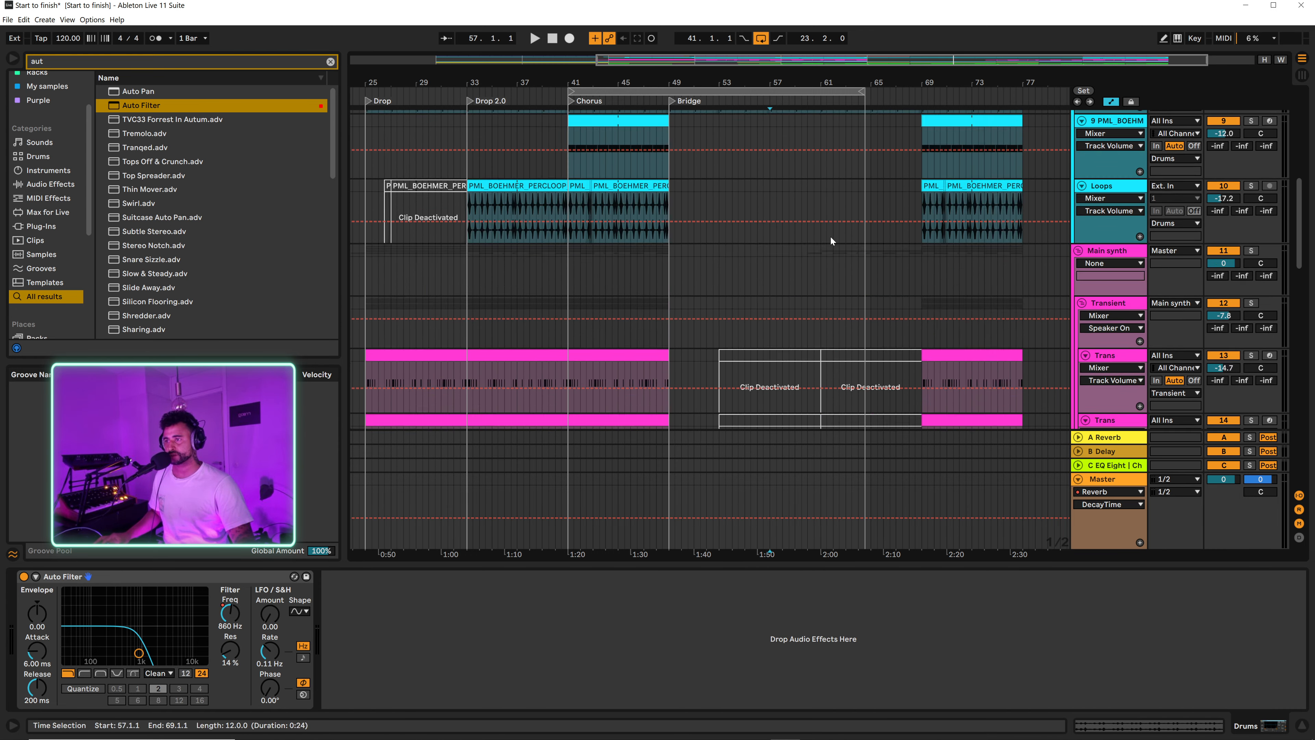
scroll(825, 217, up, 10)
Step: Add a locator at bar 61, name it Build and fold the Drums group
click(822, 171)
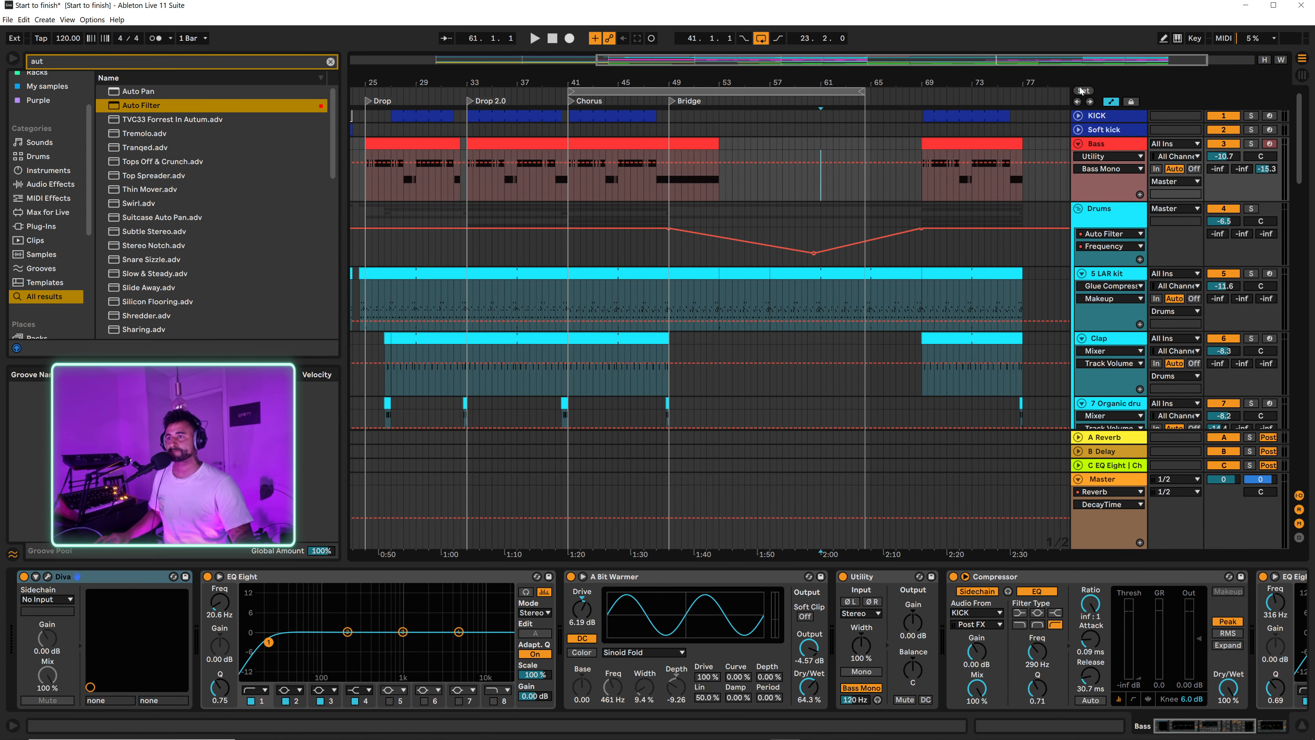
click(1083, 91)
alt+click(1078, 209)
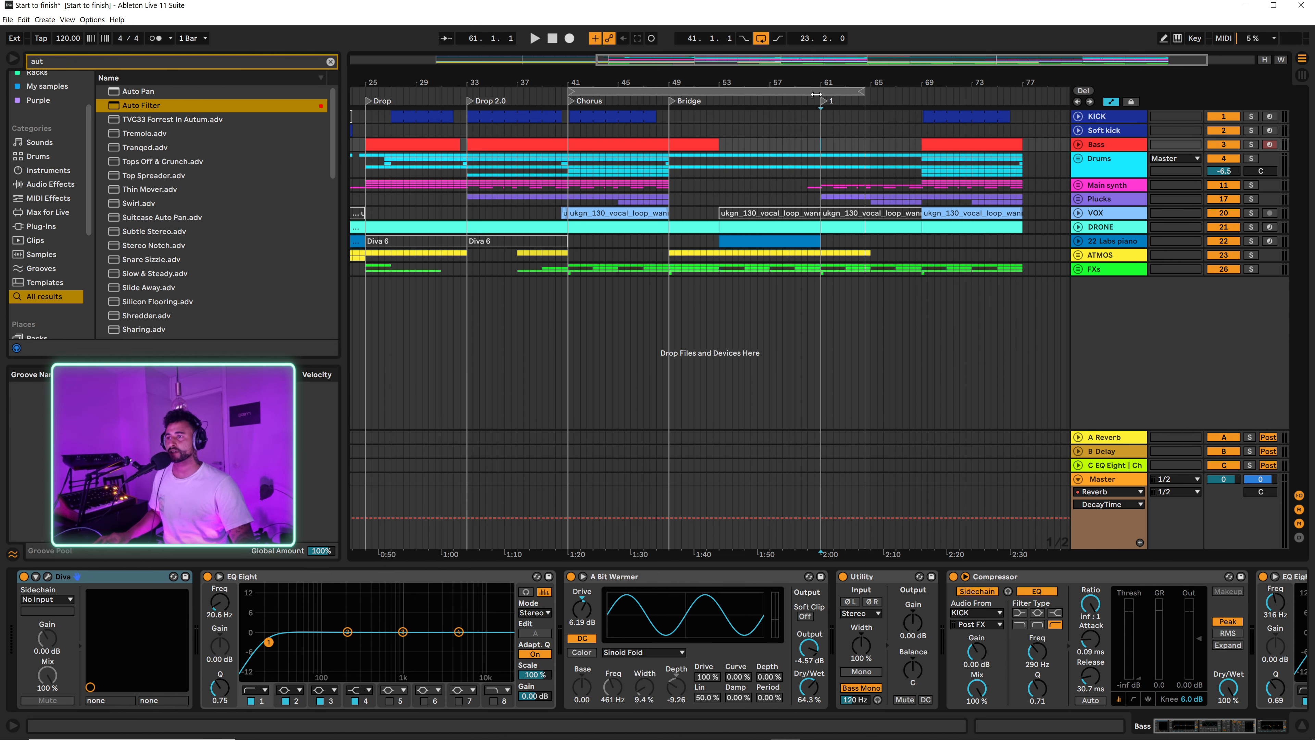
drag(820, 74, 823, 104)
right_click(823, 102)
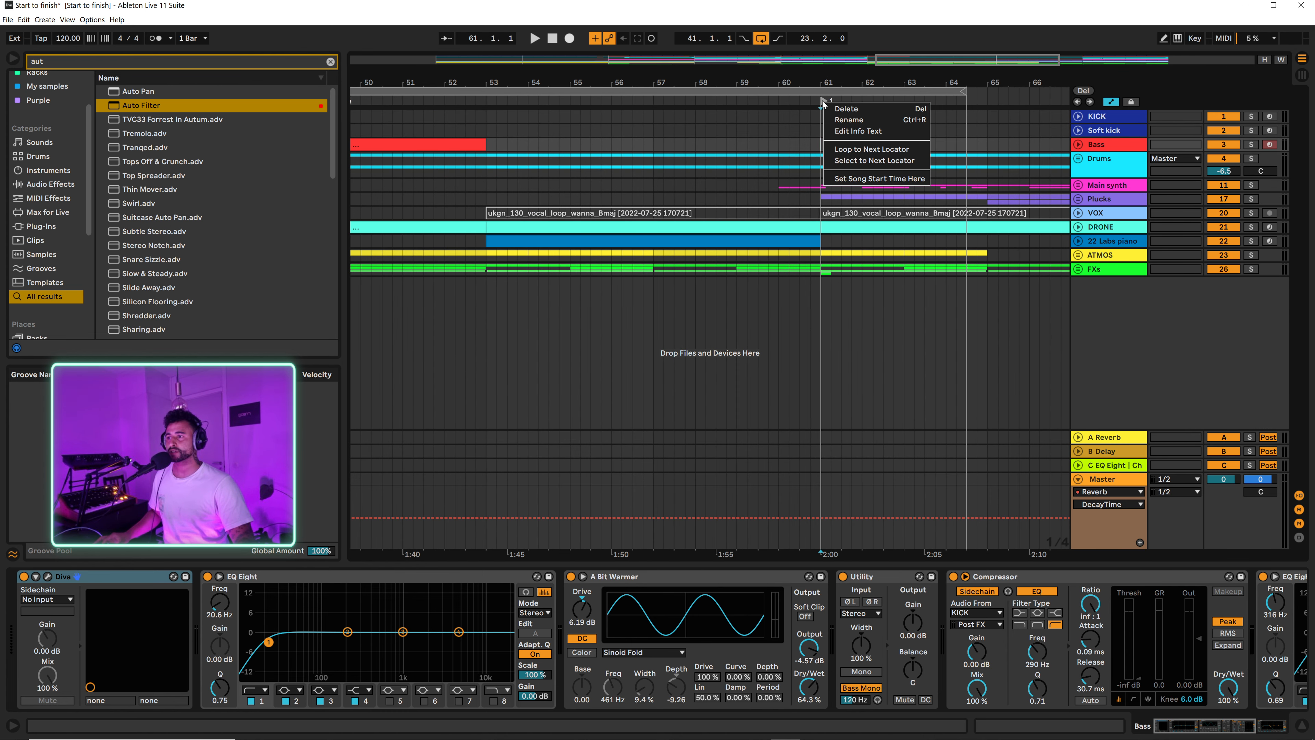
click(838, 119)
text(Buil)
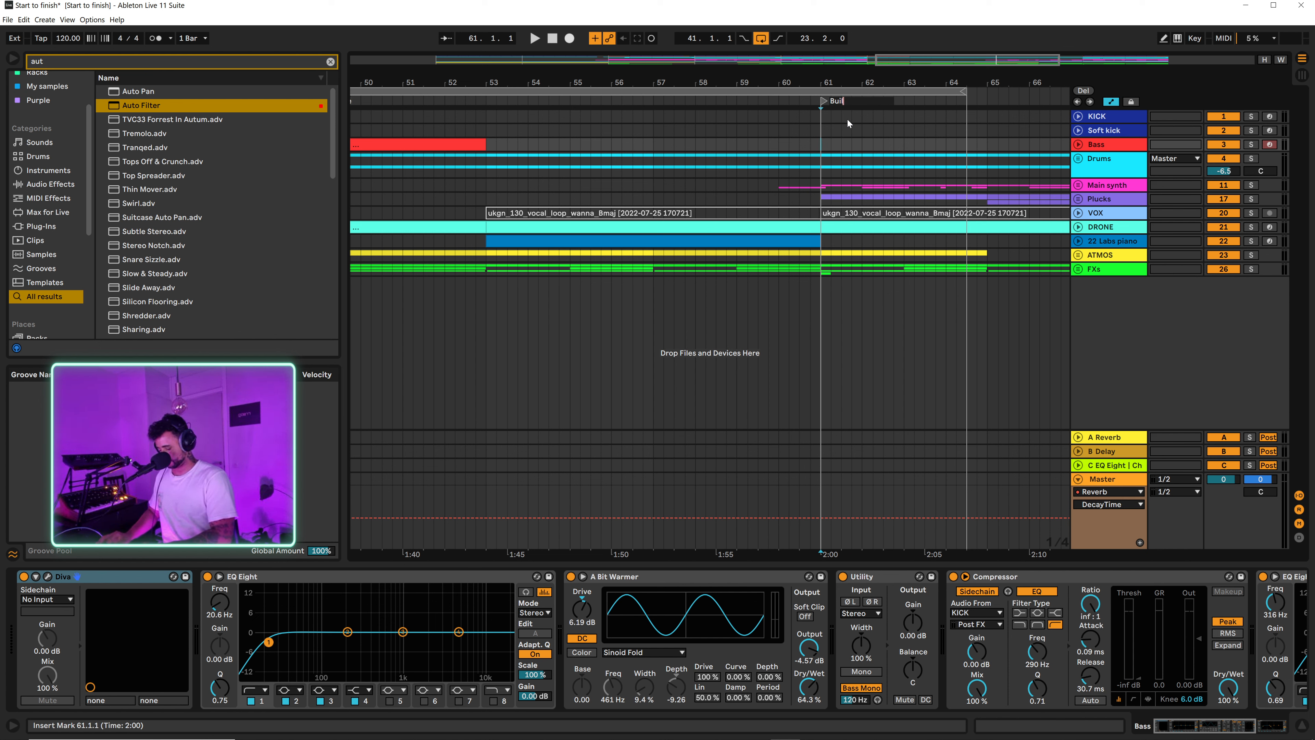
text(;d)
key(Return)
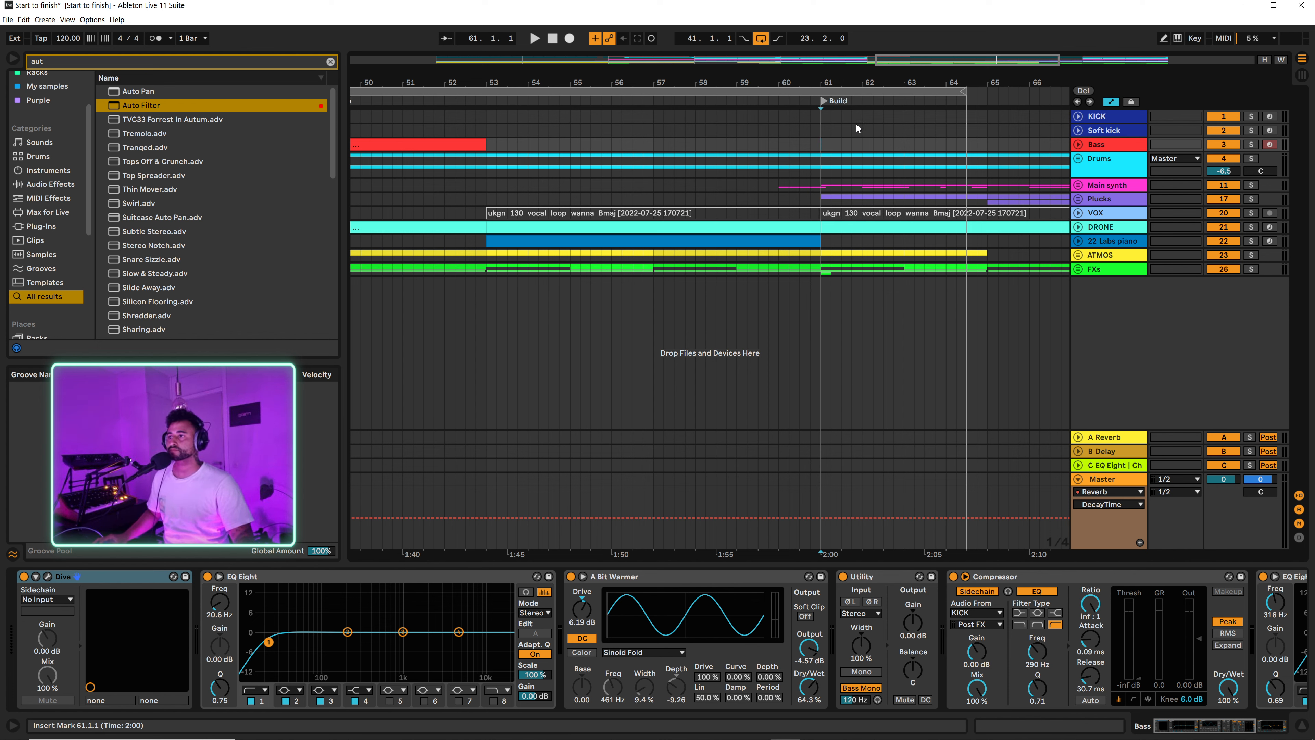
Step: Move the lowest point of the Drums filter automation to bar 61 at 146 Hz and extend the loop to bar 69
click(1078, 157)
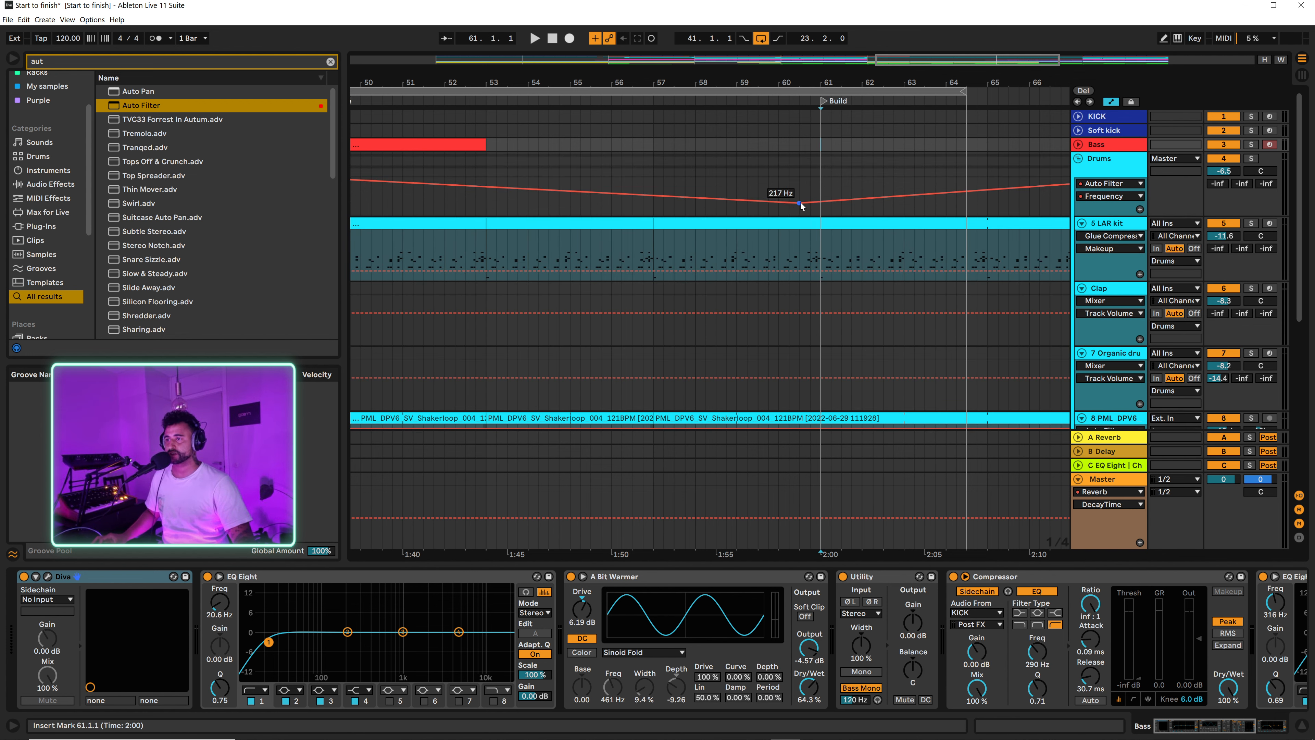
drag(800, 206, 820, 205)
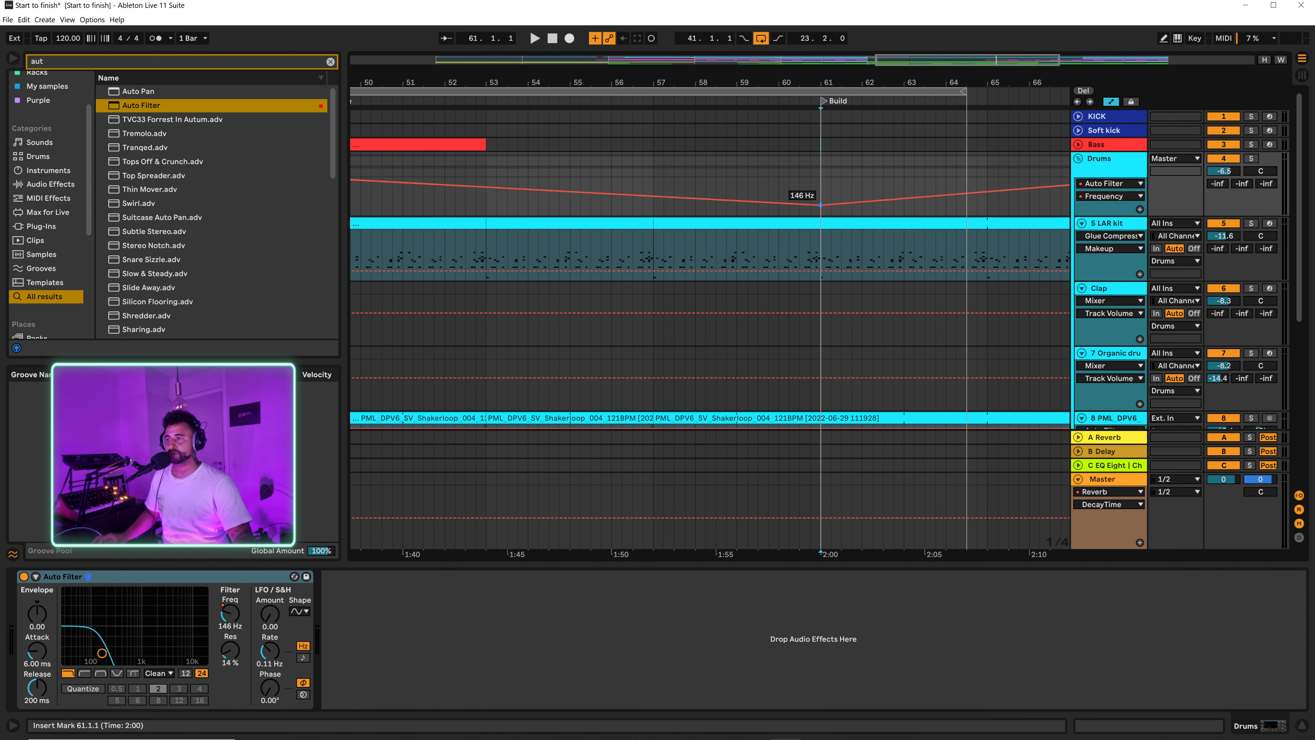
drag(876, 83, 866, 55)
drag(899, 91, 964, 91)
Step: Add a locator at bar 69 and name it Last drop
click(958, 158)
click(968, 163)
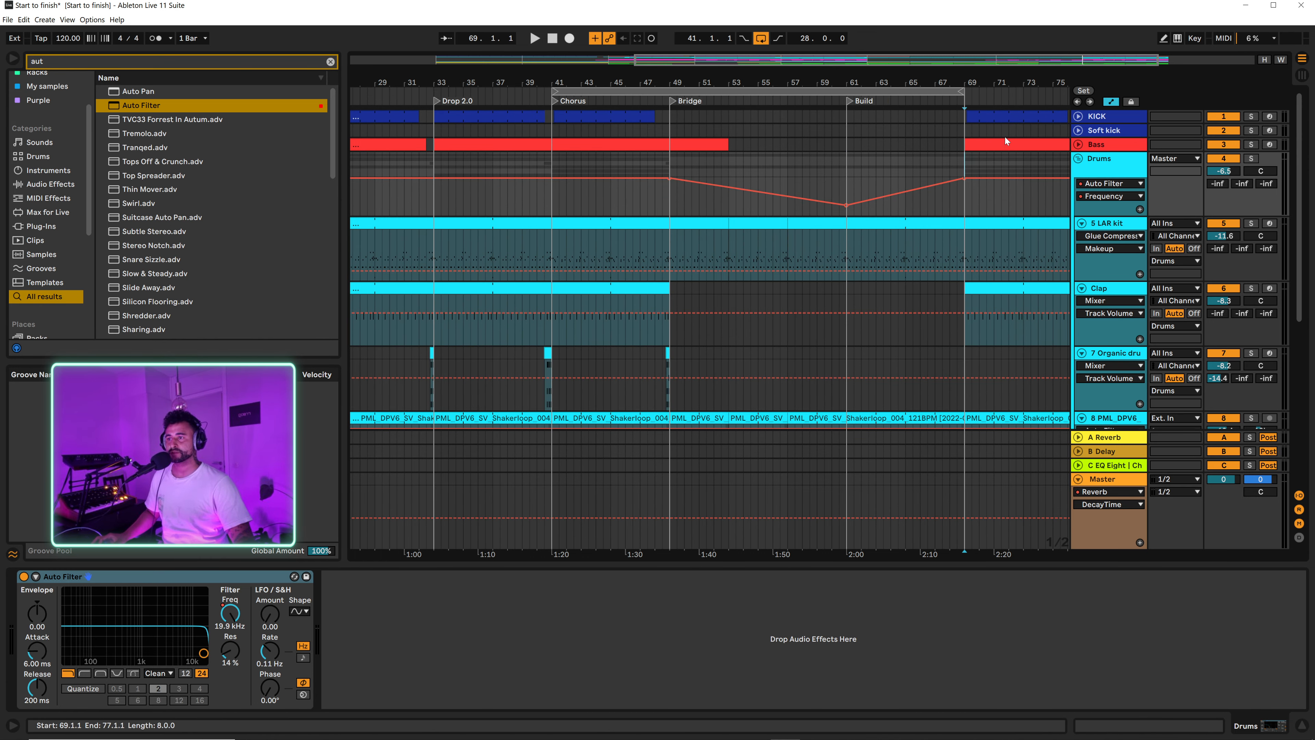
click(1083, 91)
right_click(967, 99)
click(991, 121)
text(Last)
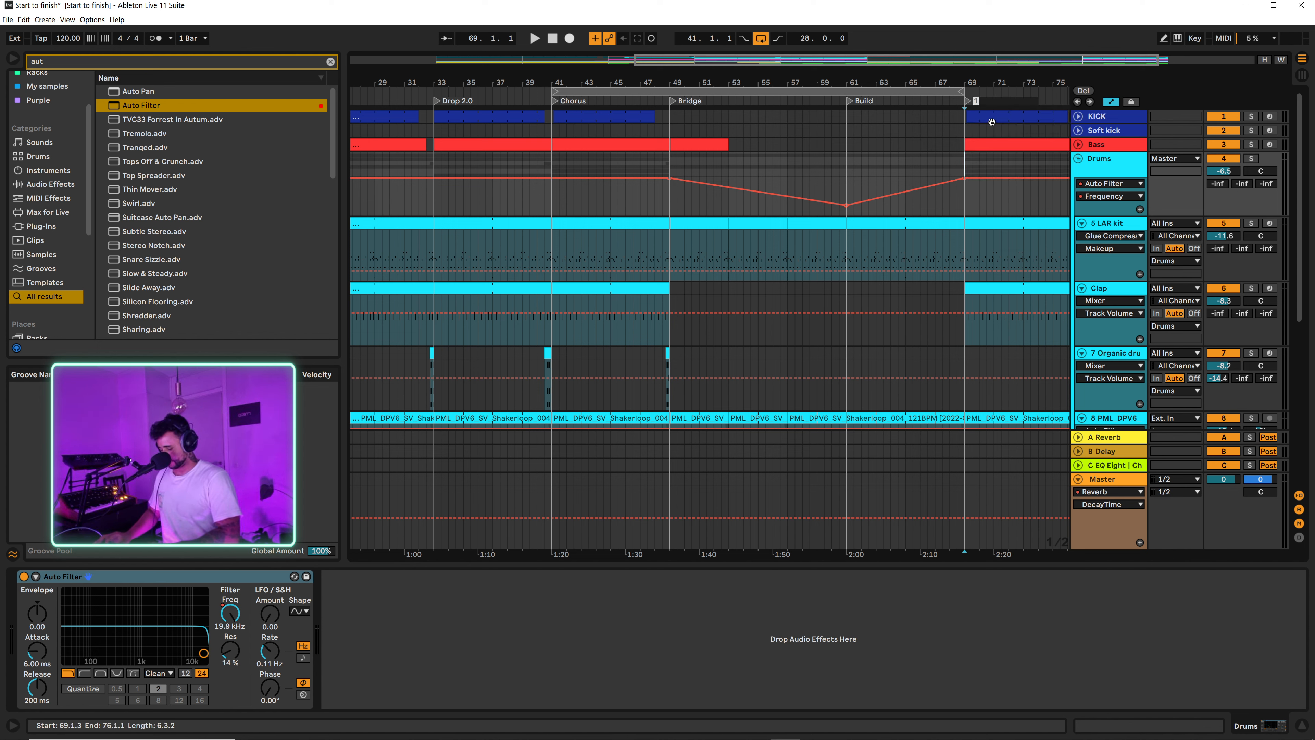
text( drop)
key(Return)
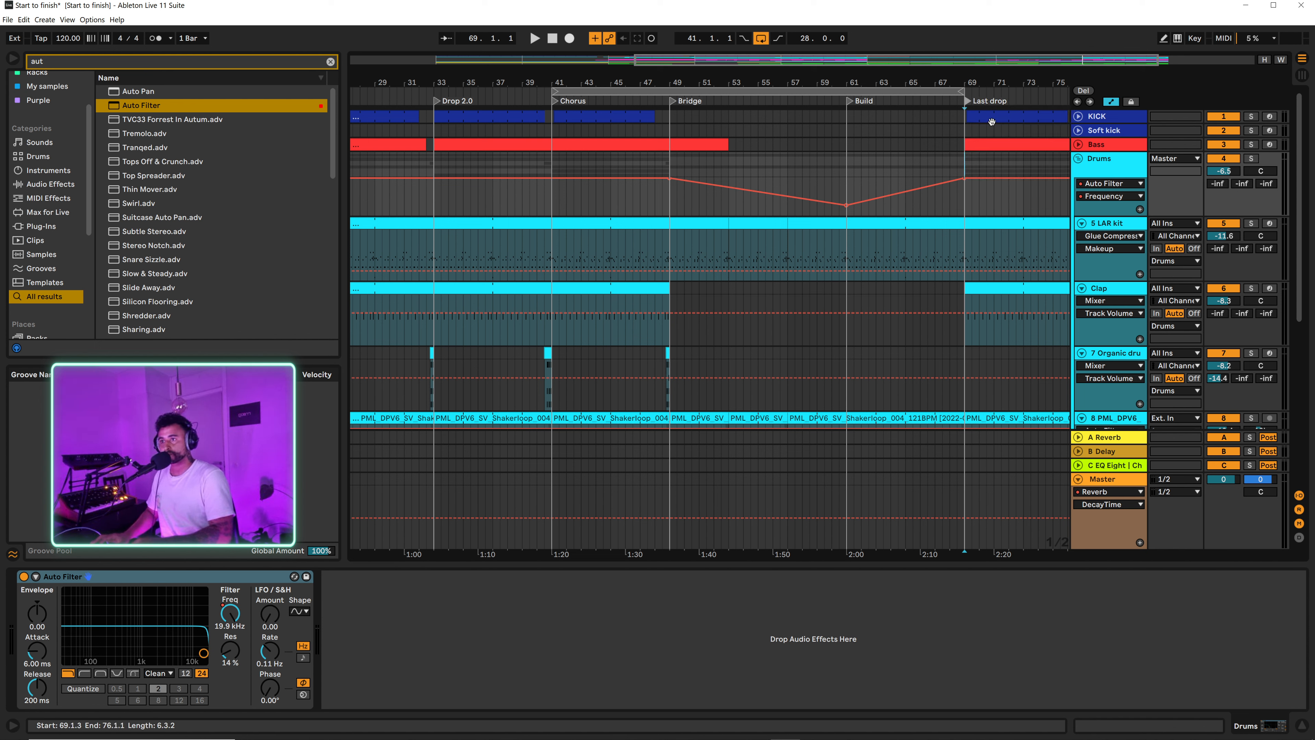
Step: Play from the Bridge with automation hidden and examine the clips in the unfolded ATMOS and Main synth groups
click(669, 201)
key(space)
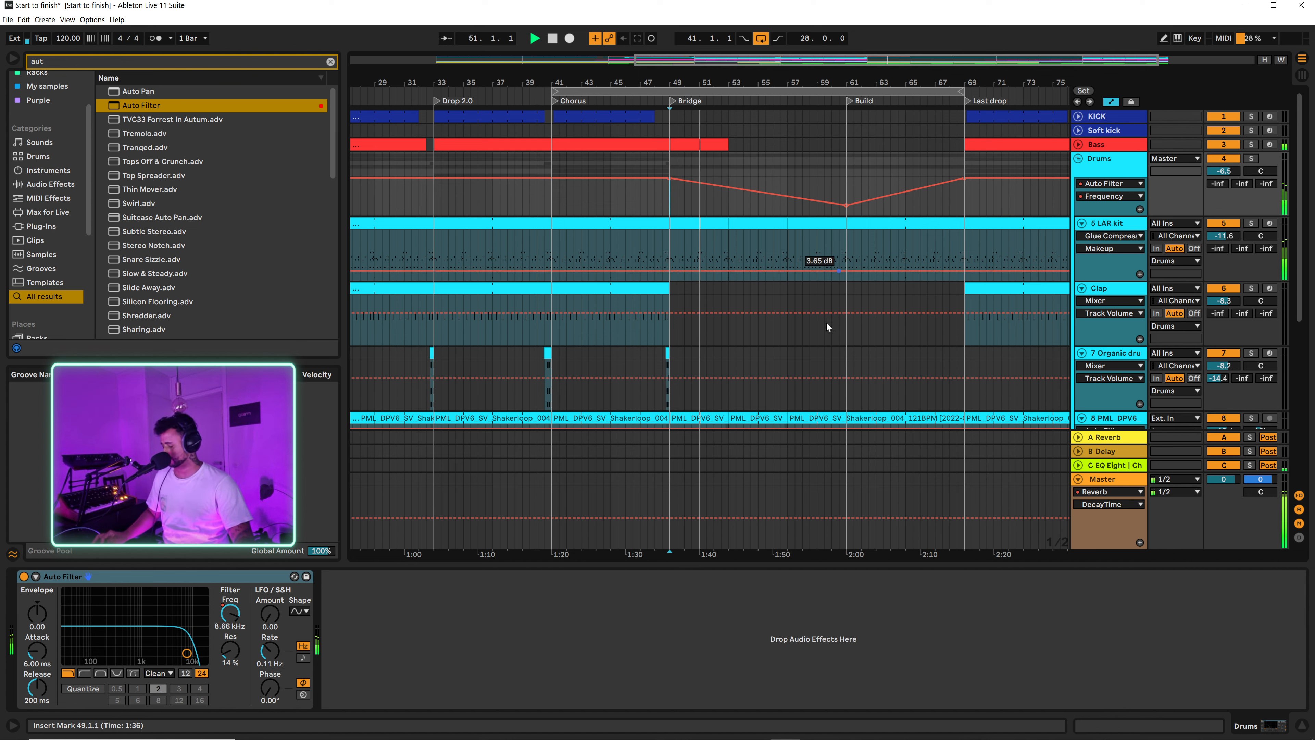
key(a)
scroll(894, 278, down, 1)
scroll(894, 279, down, 4)
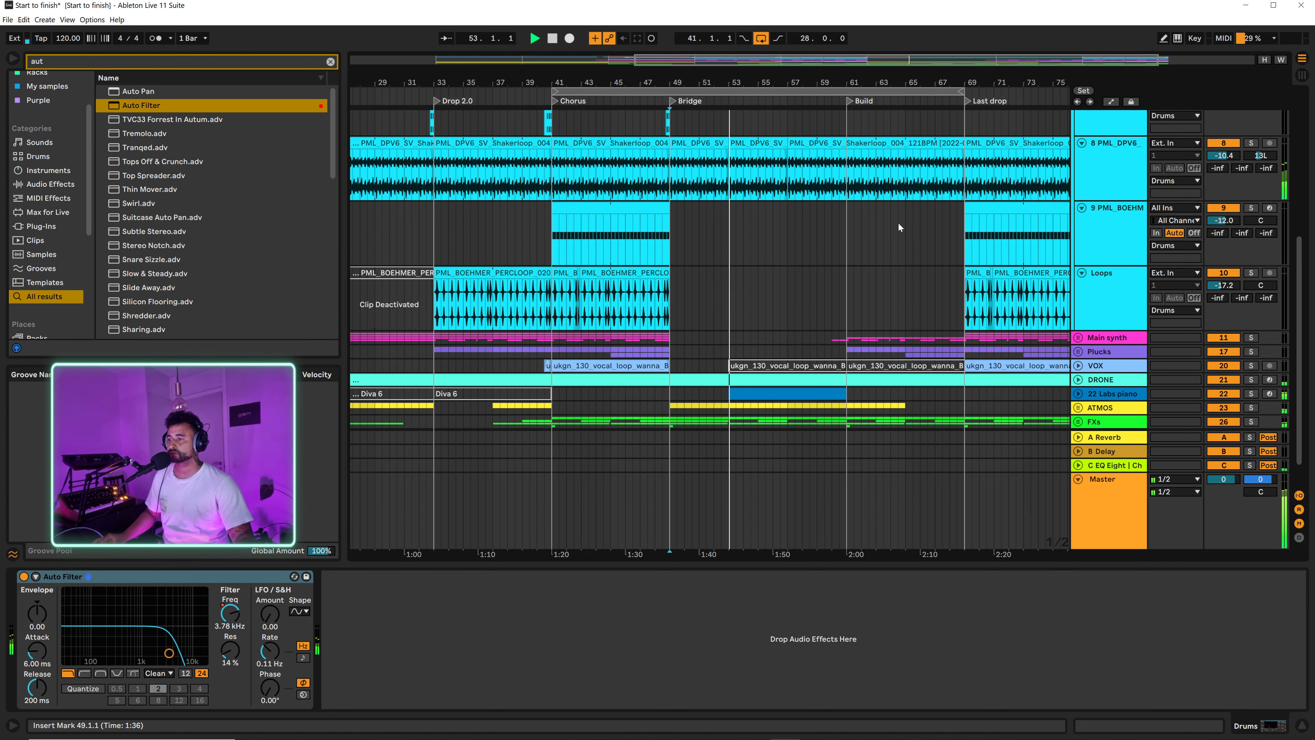
scroll(901, 243, down, 1)
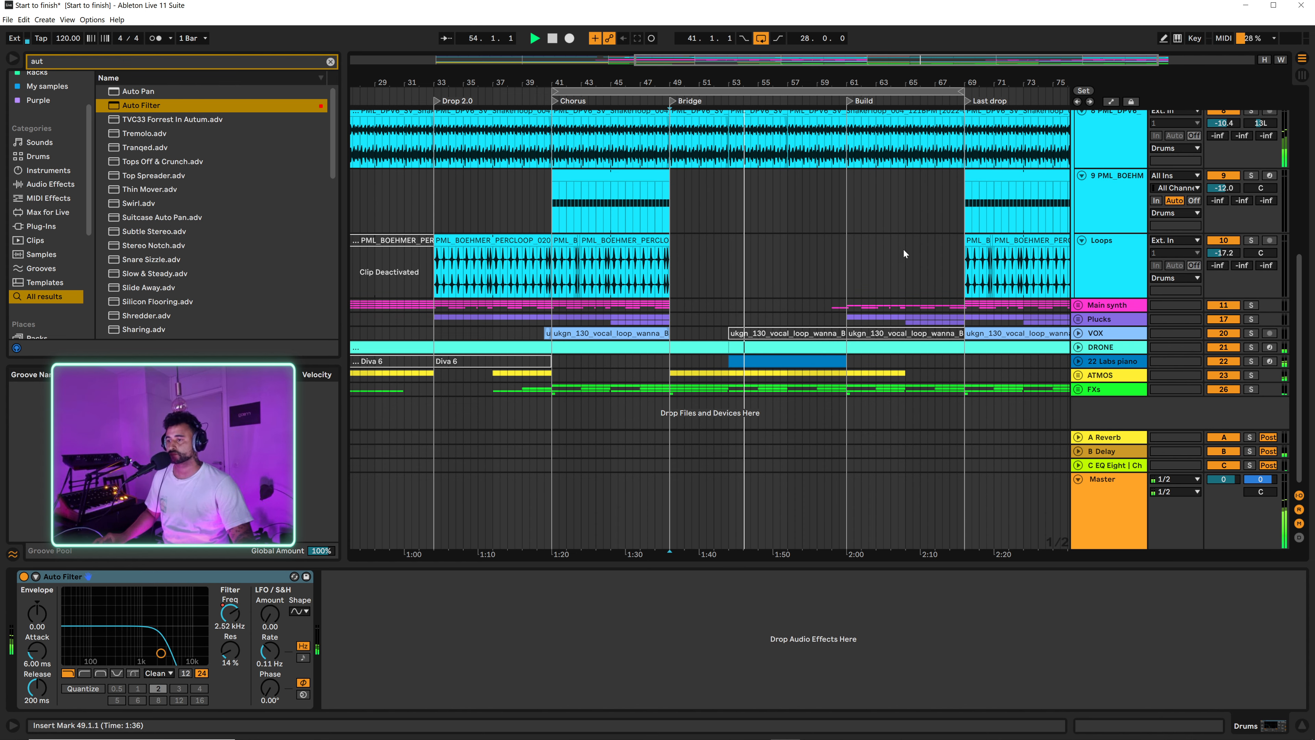
click(1078, 375)
scroll(1121, 314, down, 3)
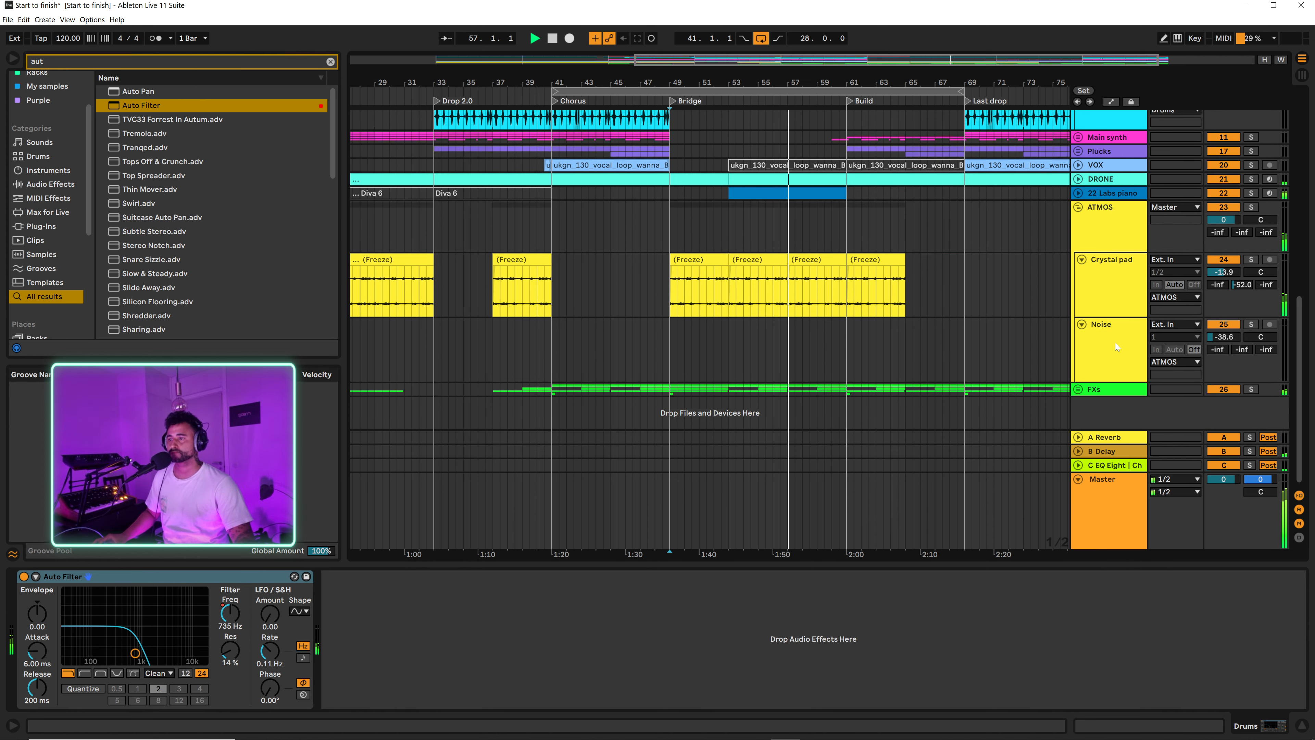
scroll(1099, 356, up, 3)
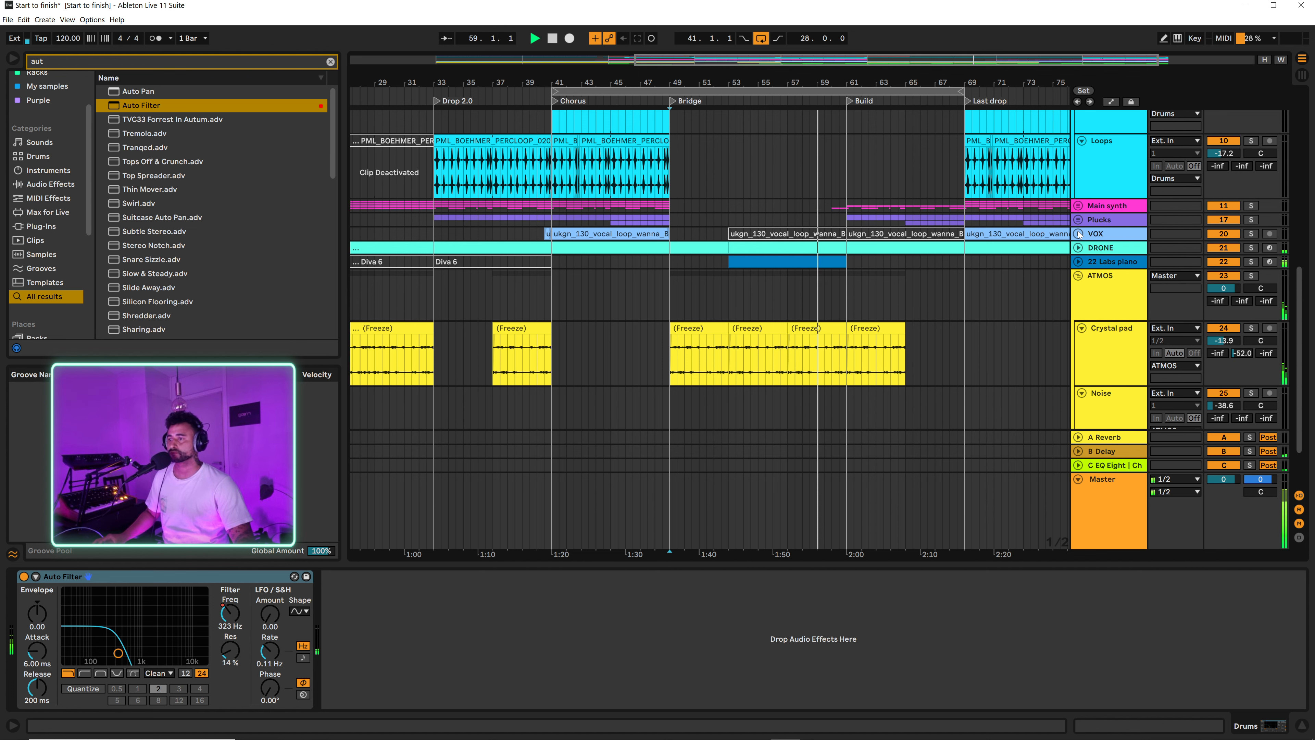
click(1079, 207)
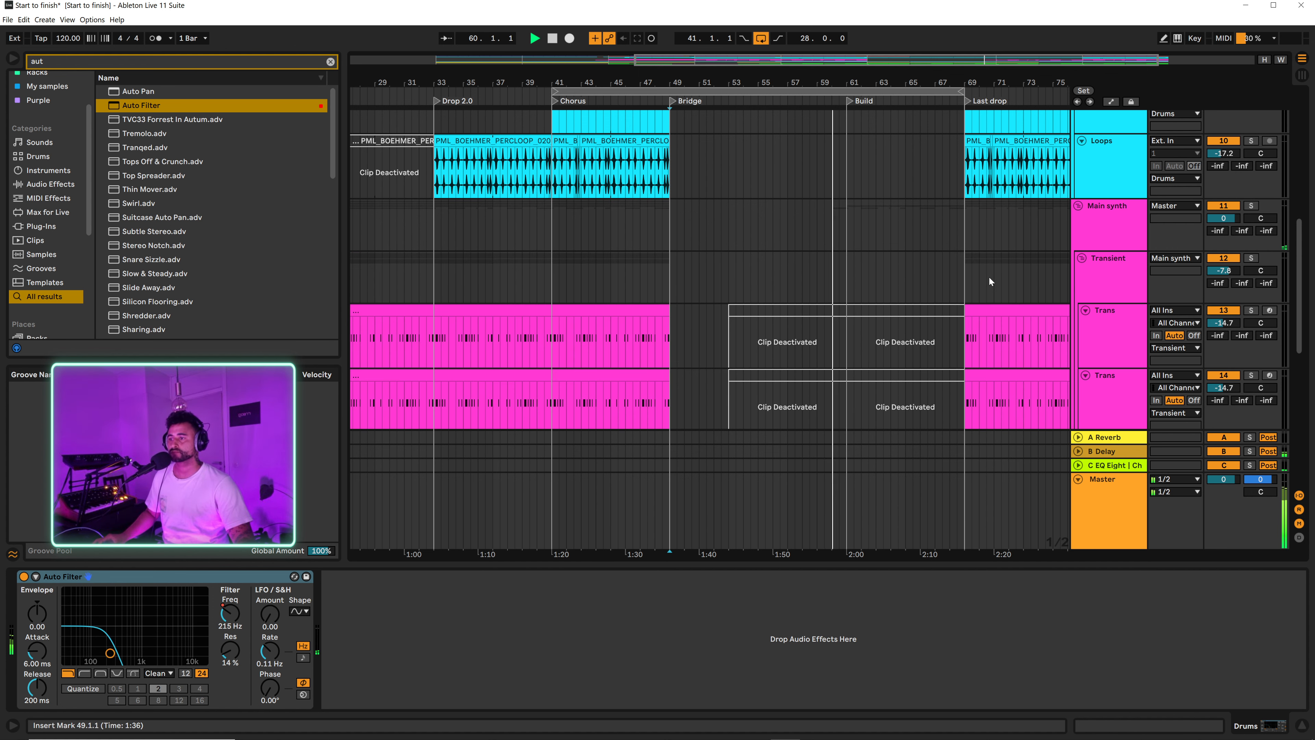
Step: Examine the remaining synth and atmosphere clips and the unfolded FXs group during playback, stop in the Last drop and place the insert marker at bar 69
scroll(988, 277, down, 10)
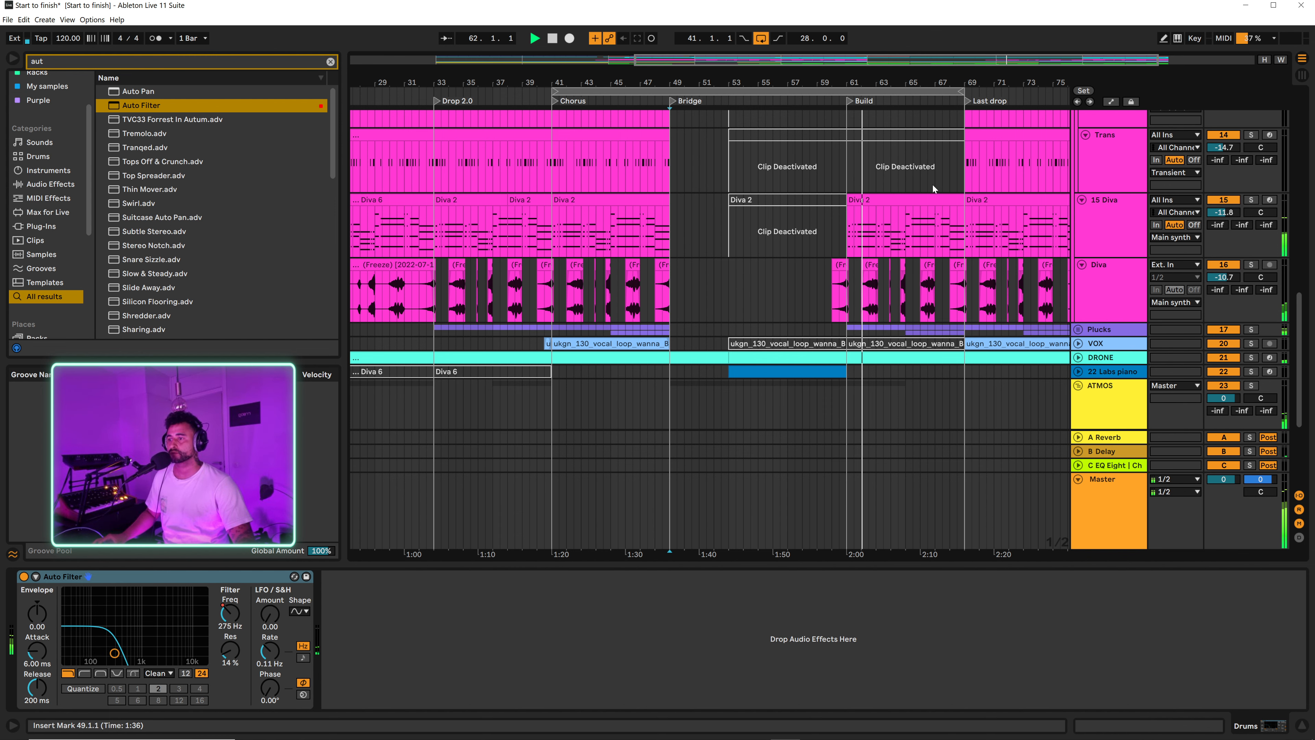
scroll(999, 311, down, 7)
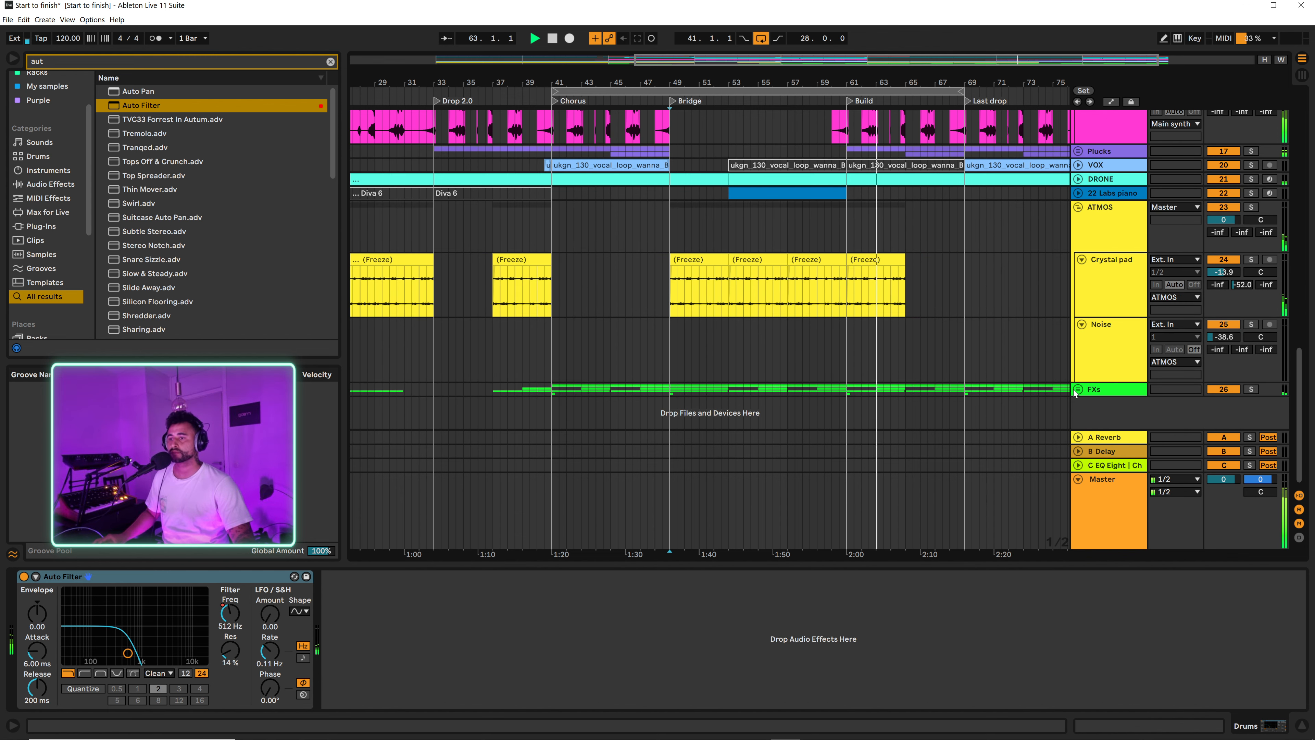
click(1077, 389)
scroll(991, 310, down, 10)
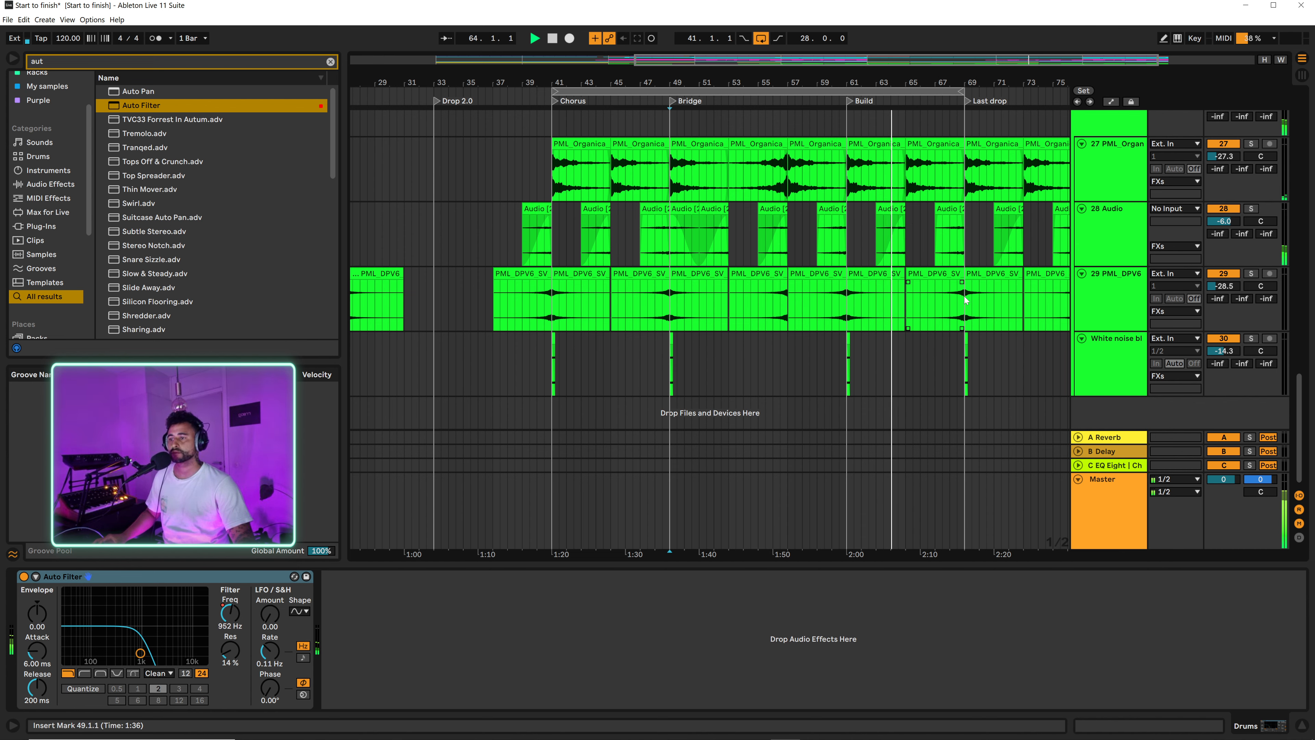
drag(984, 81, 963, 104)
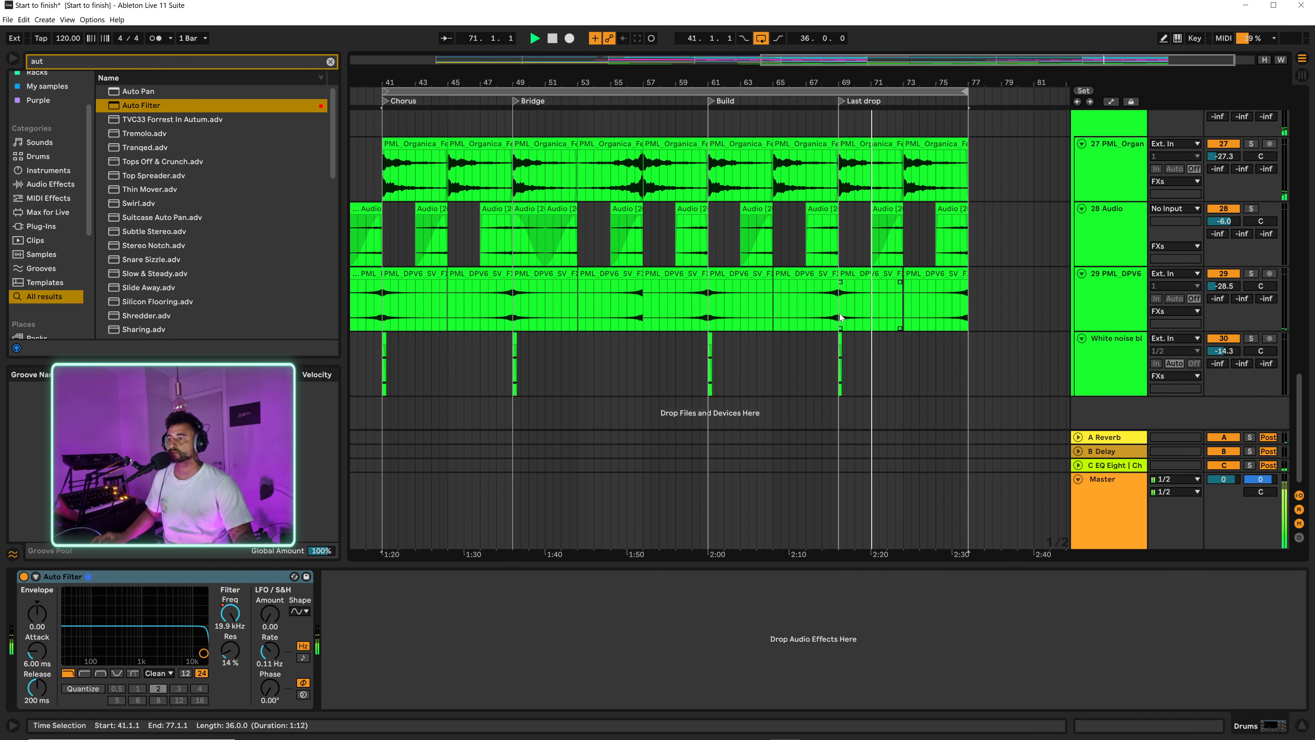
drag(918, 82, 898, 78)
key(space)
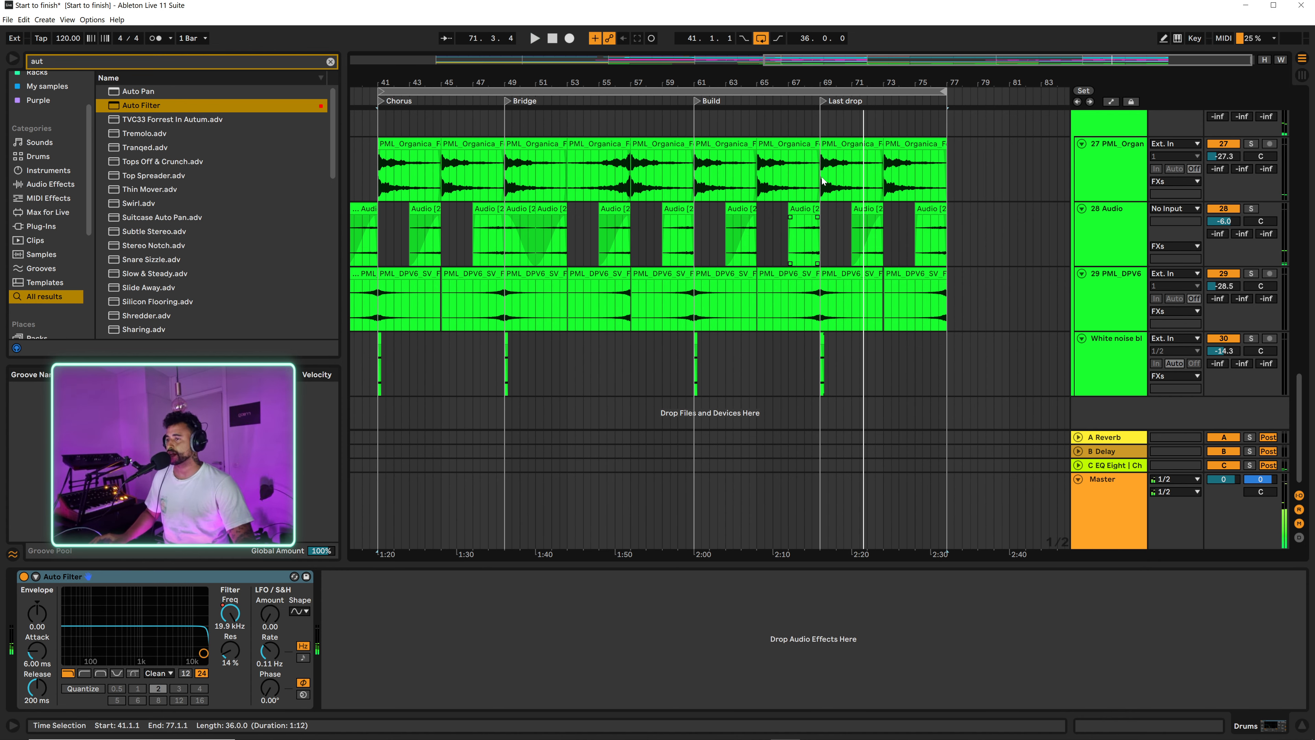
click(822, 174)
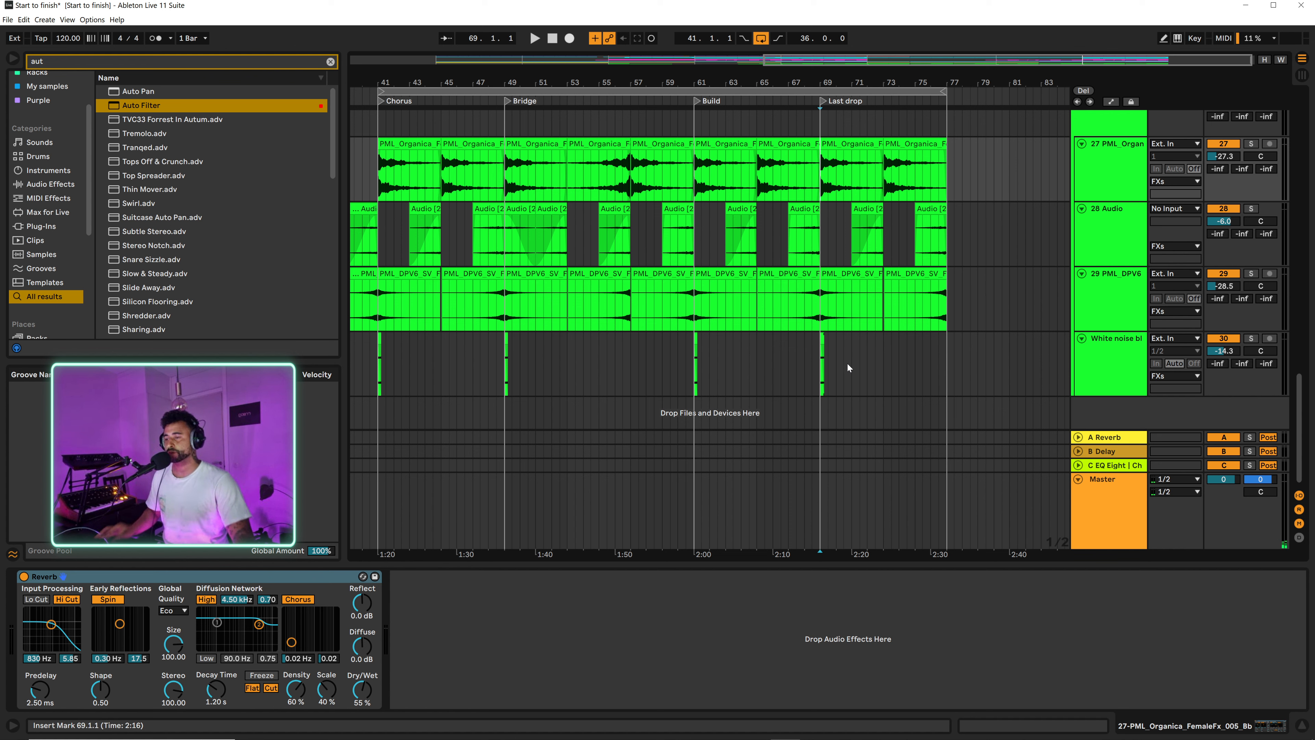
Step: Search for Utility and add it at the start of the Master track's device chain
click(1100, 502)
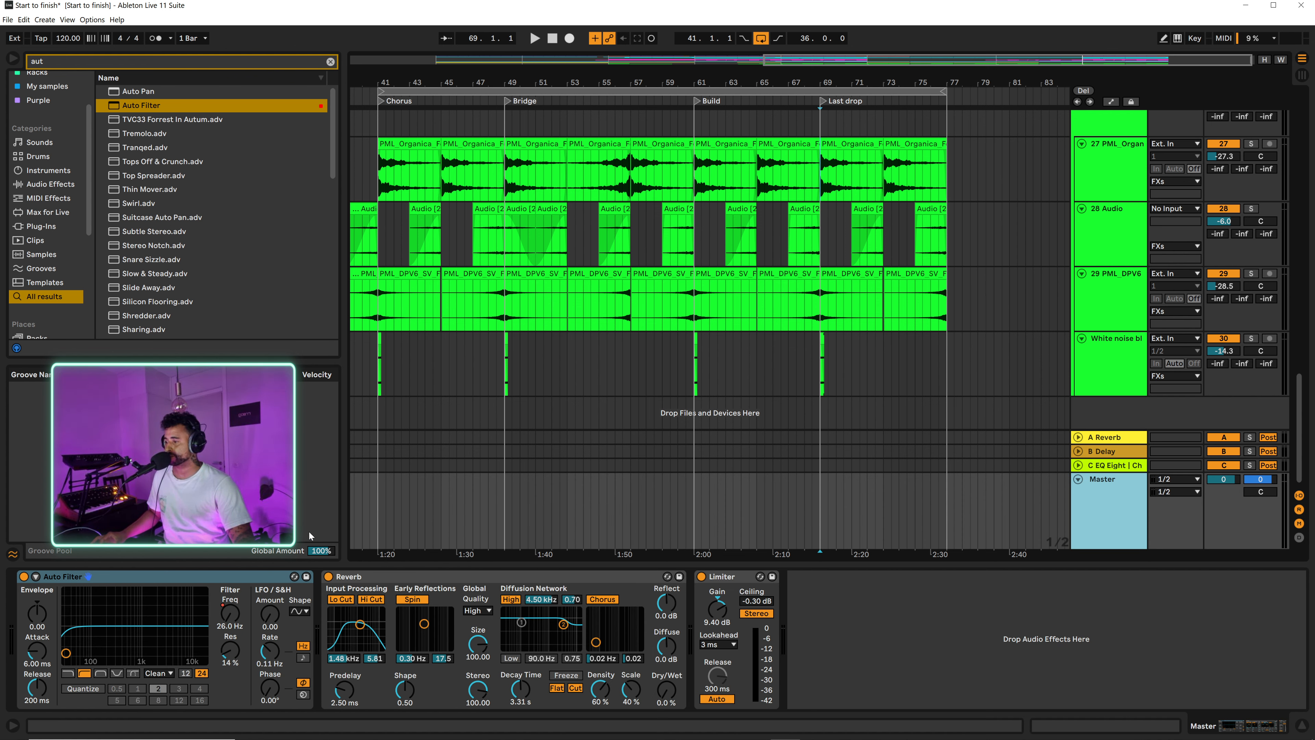
click(330, 62)
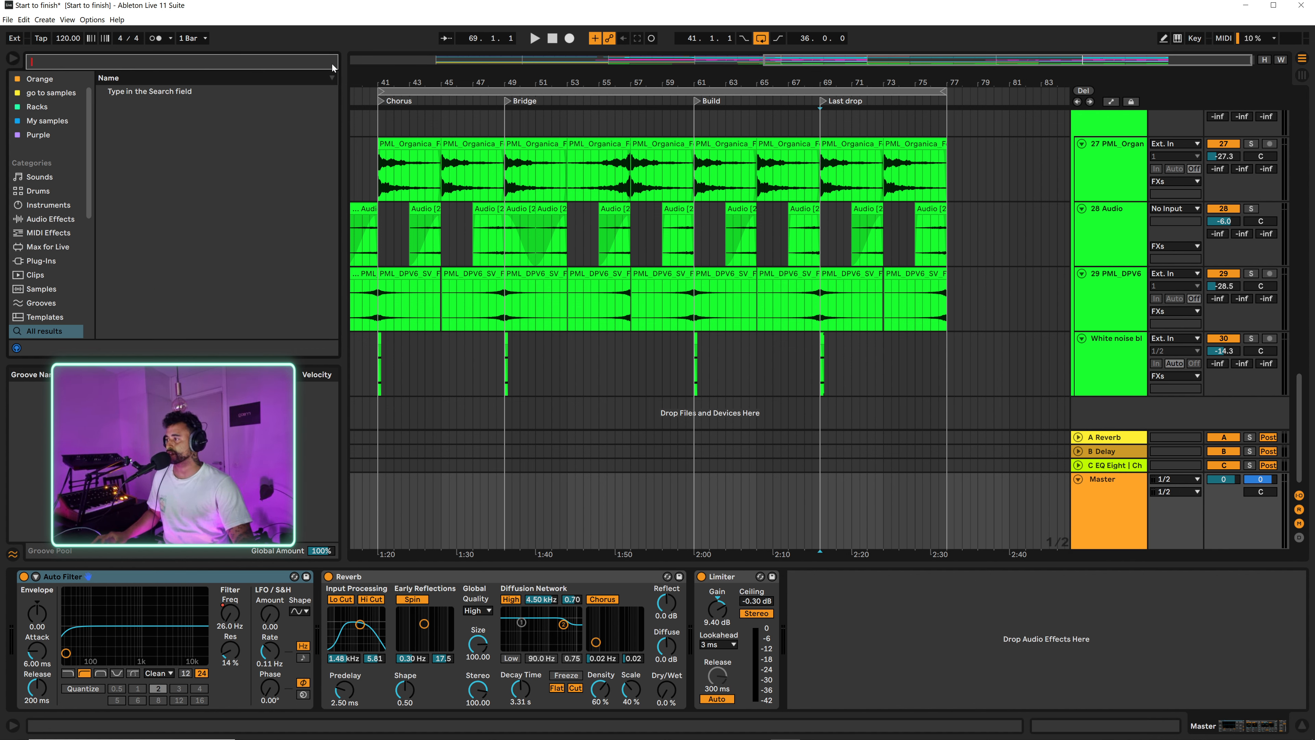
text(ut)
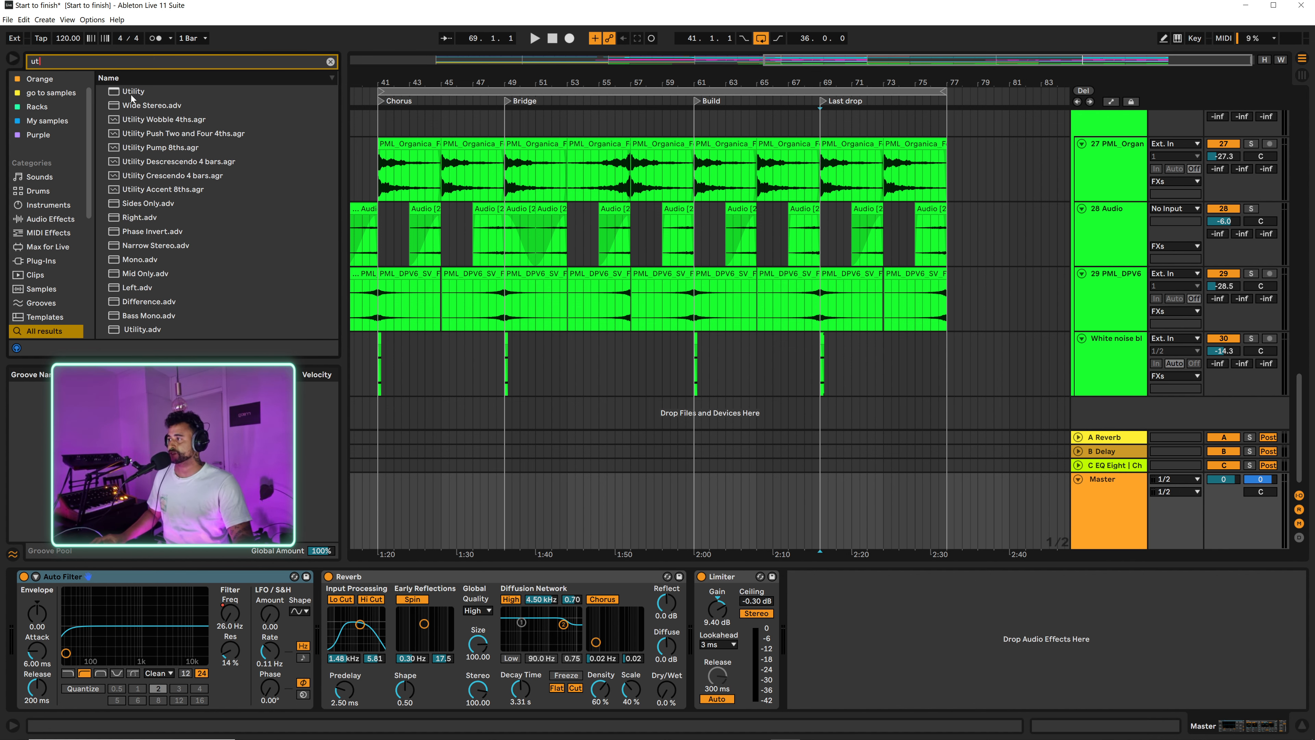
drag(132, 94, 42, 686)
Step: Automate the Master Utility's stereo width to fall from 100% at bar 65 to about 37% just before bar 69, returning to 100% at the Last drop
click(47, 644)
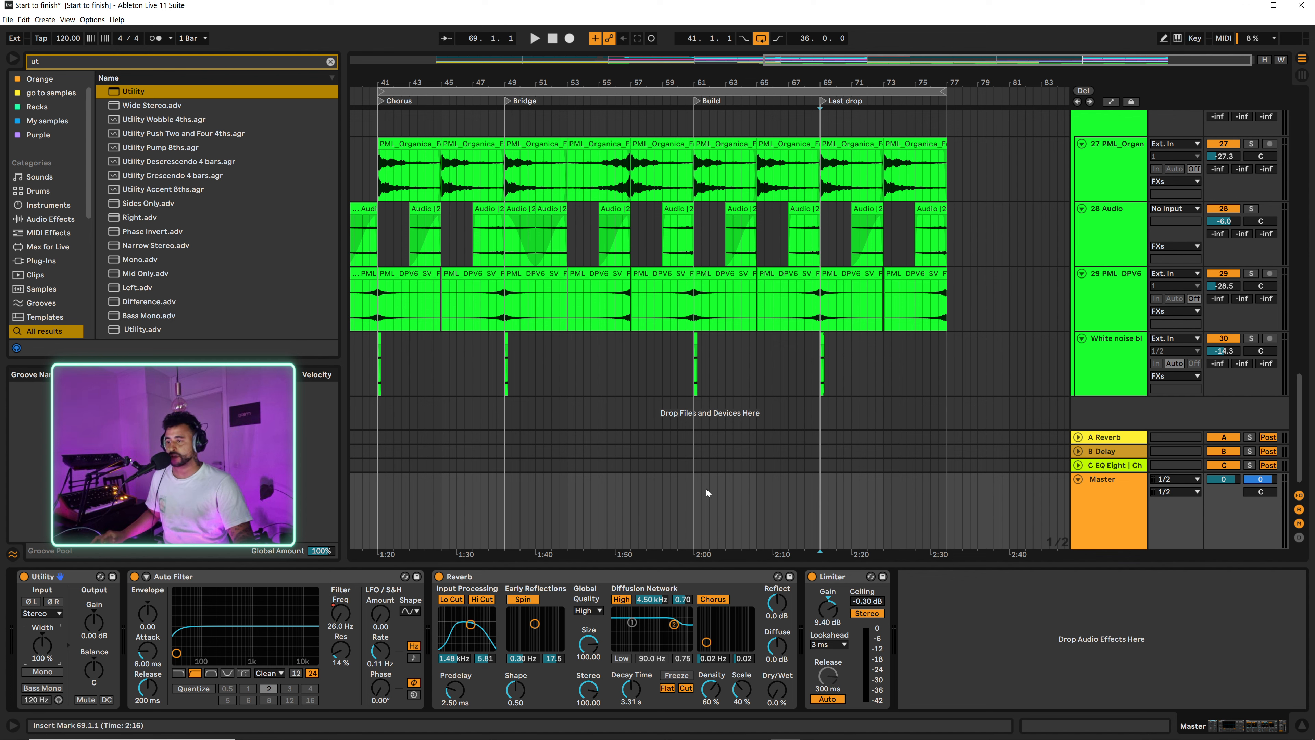
key(a)
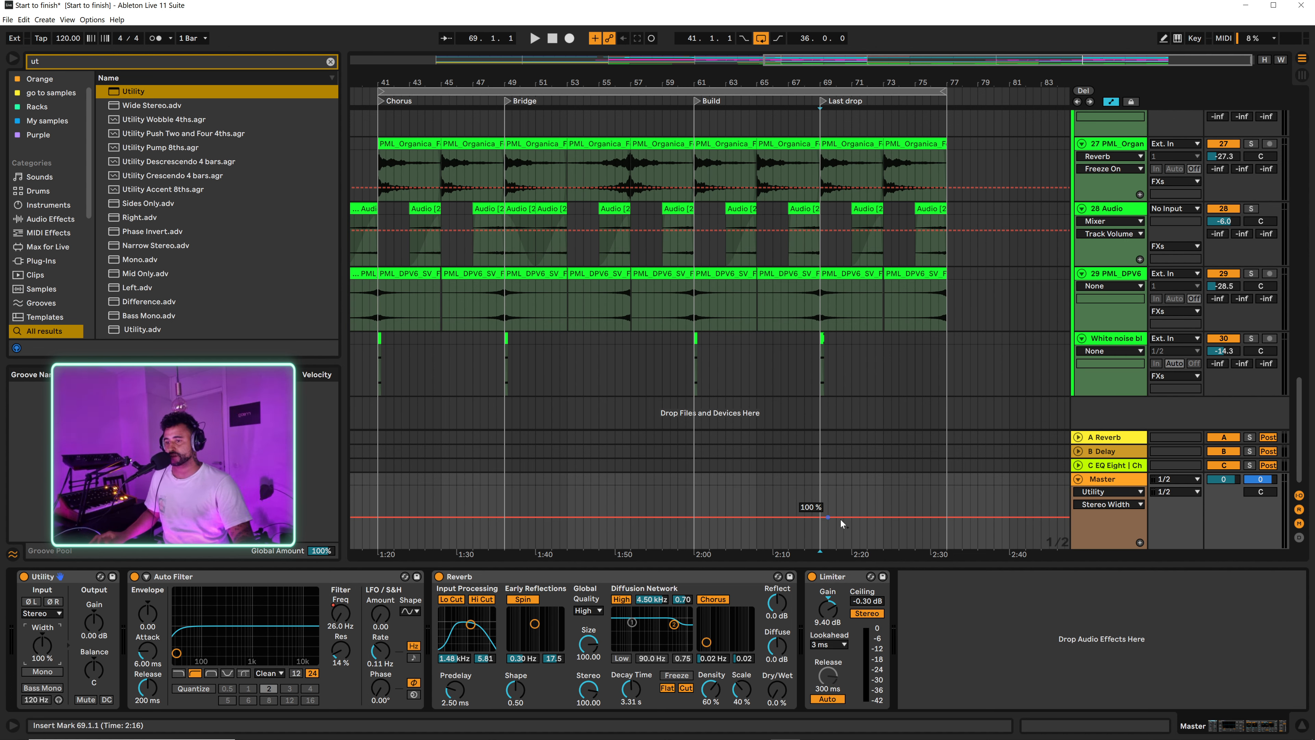
click(754, 517)
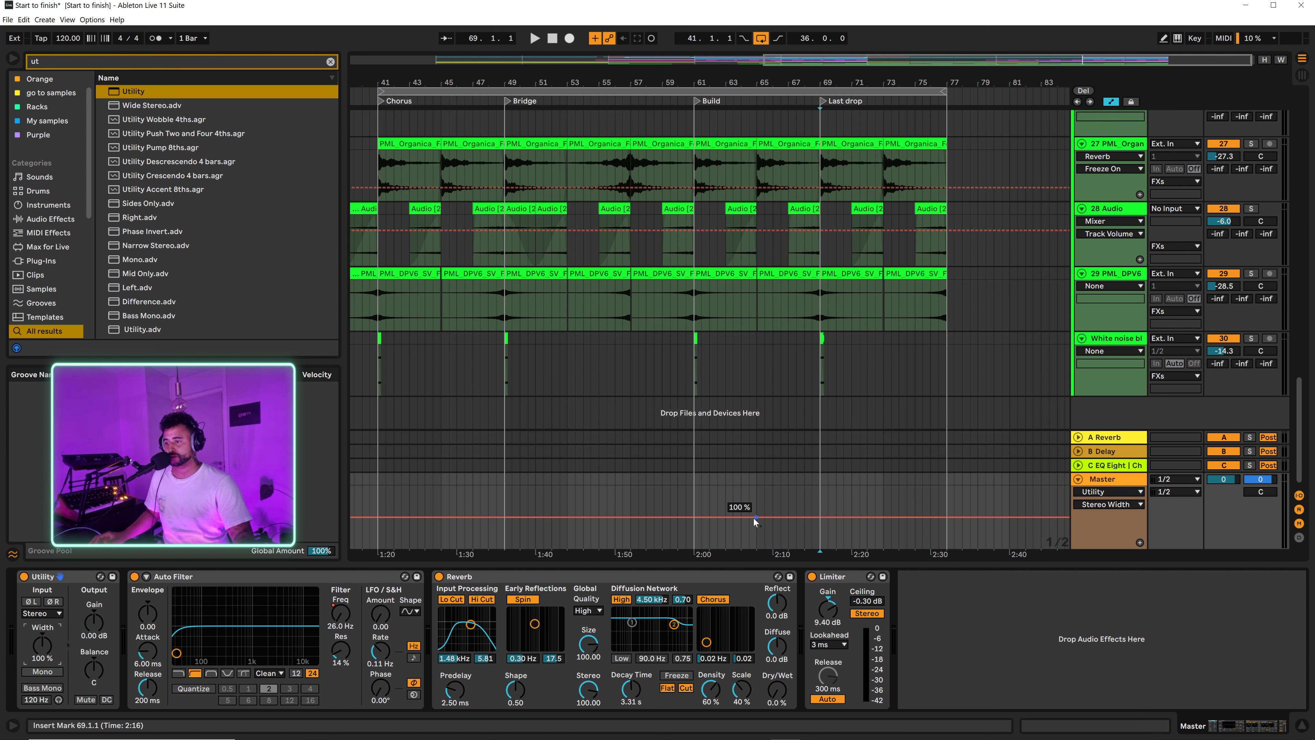
drag(818, 519, 818, 518)
right_click(819, 515)
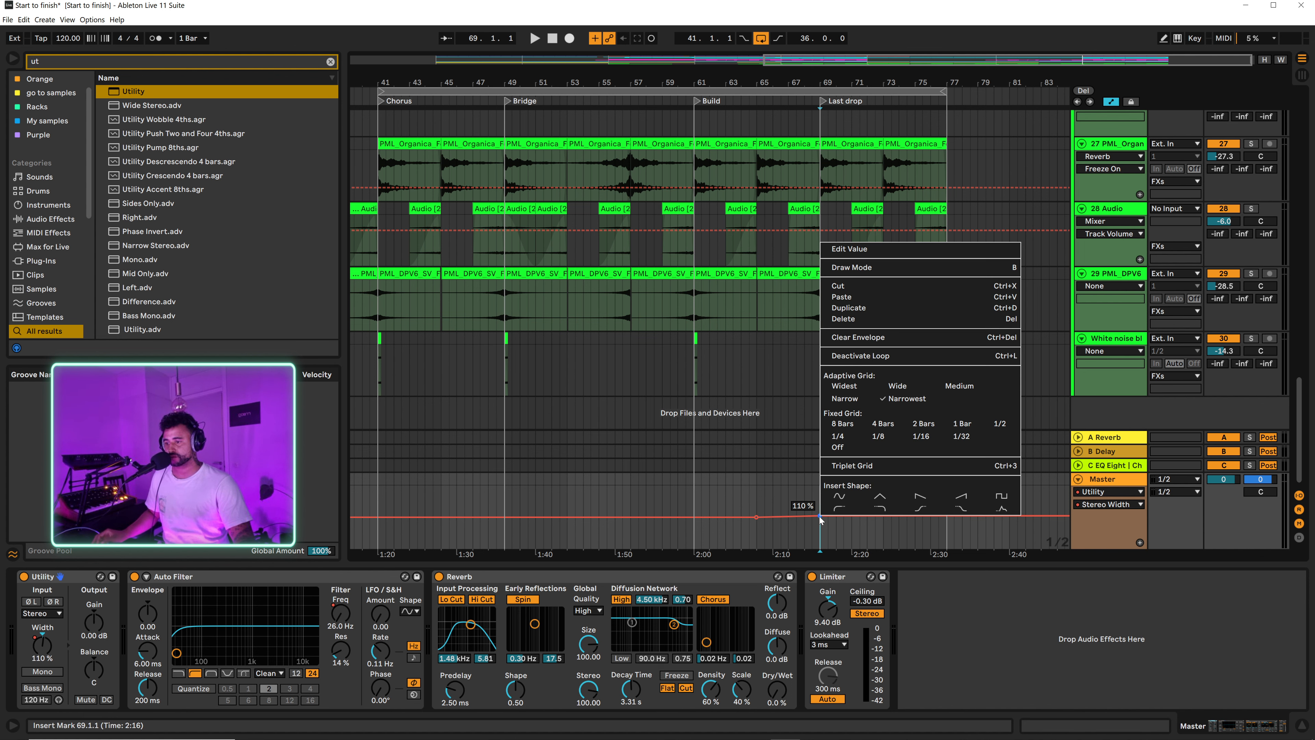
click(849, 267)
text(1)
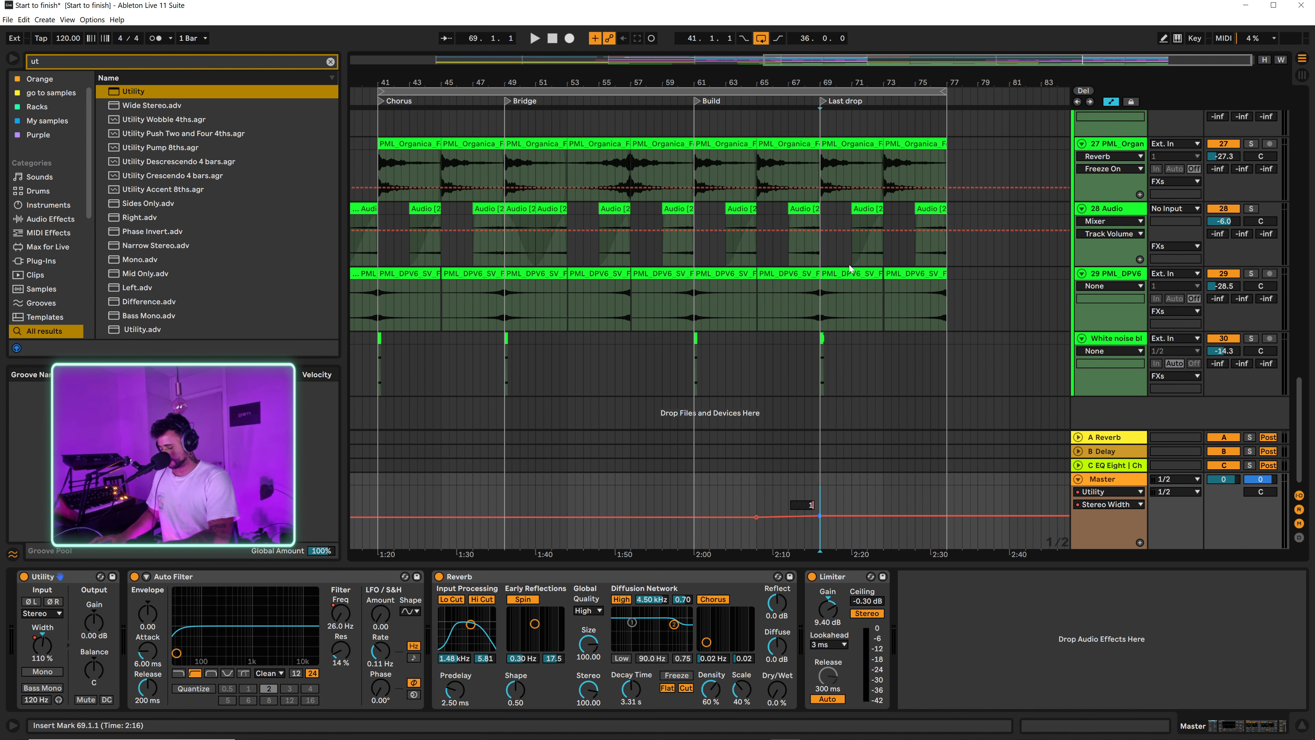
text(00)
key(Return)
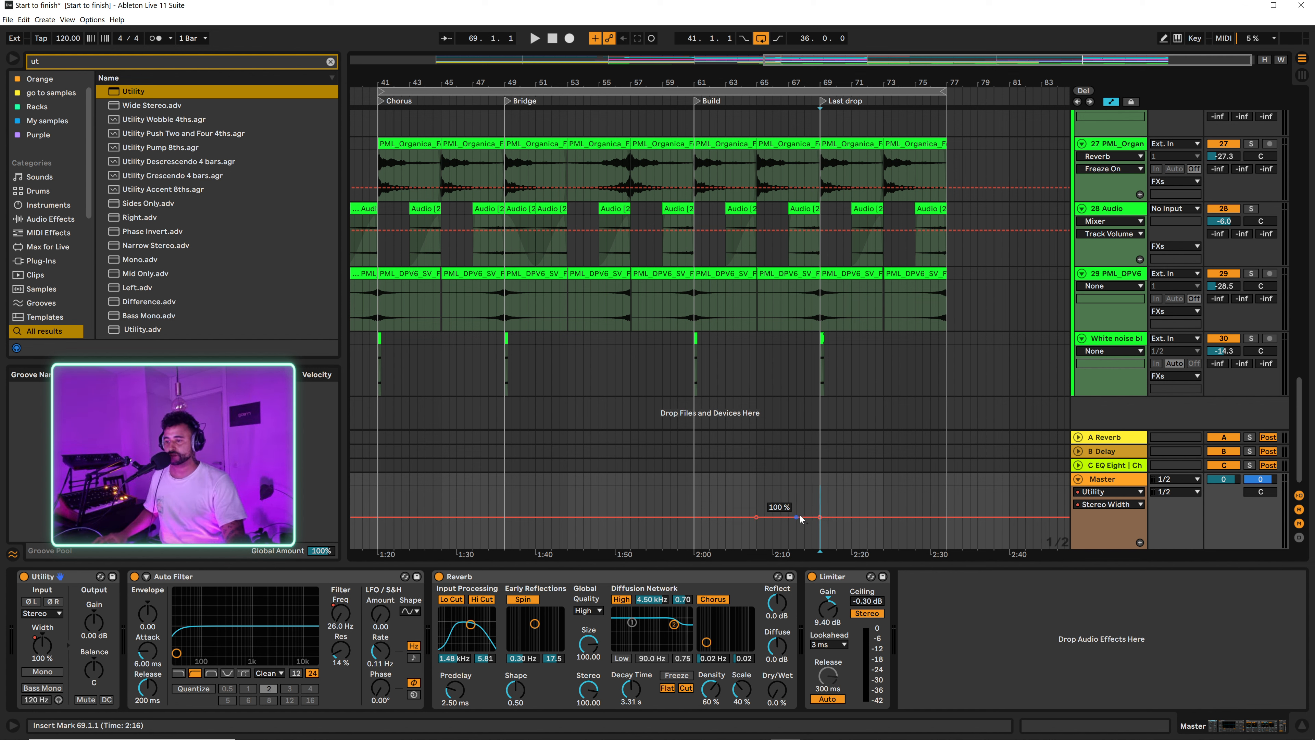
drag(800, 518, 819, 527)
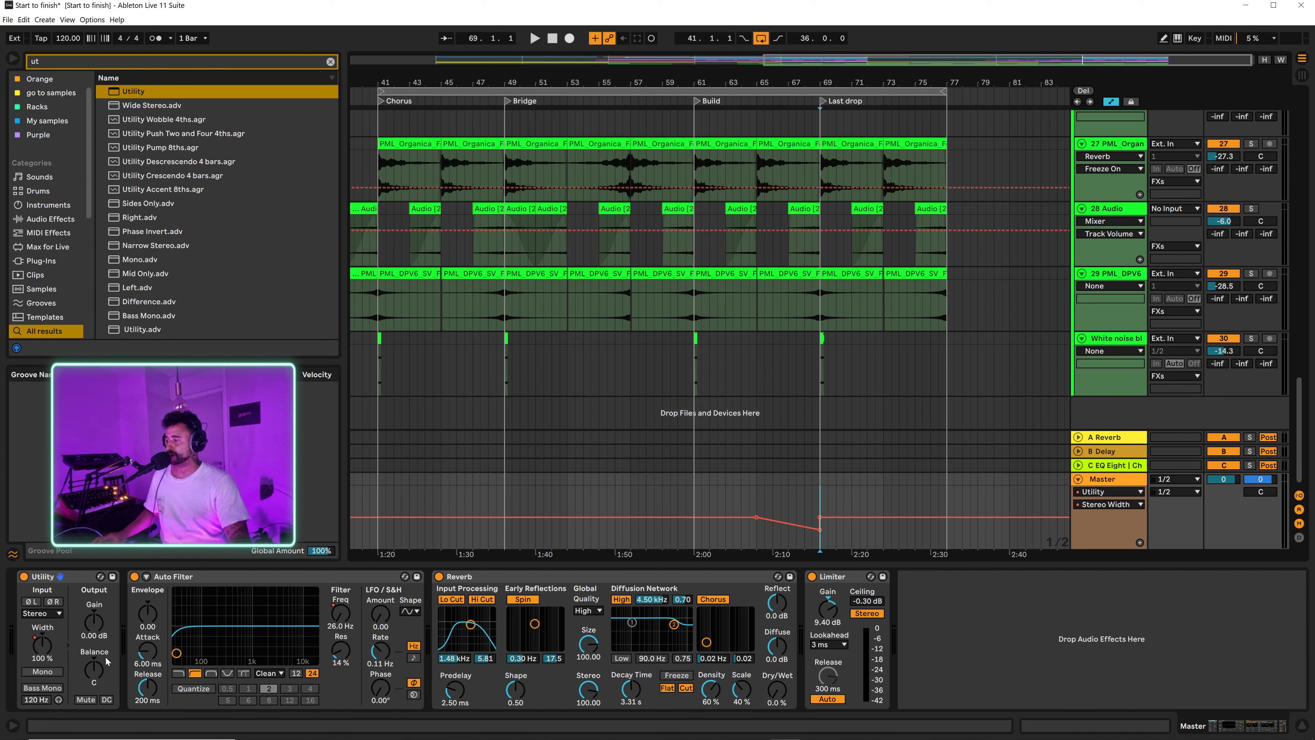
Step: Add Master Utility gain automation points at bars 65 and 69, setting the bar 69 point to -2 dB
click(94, 624)
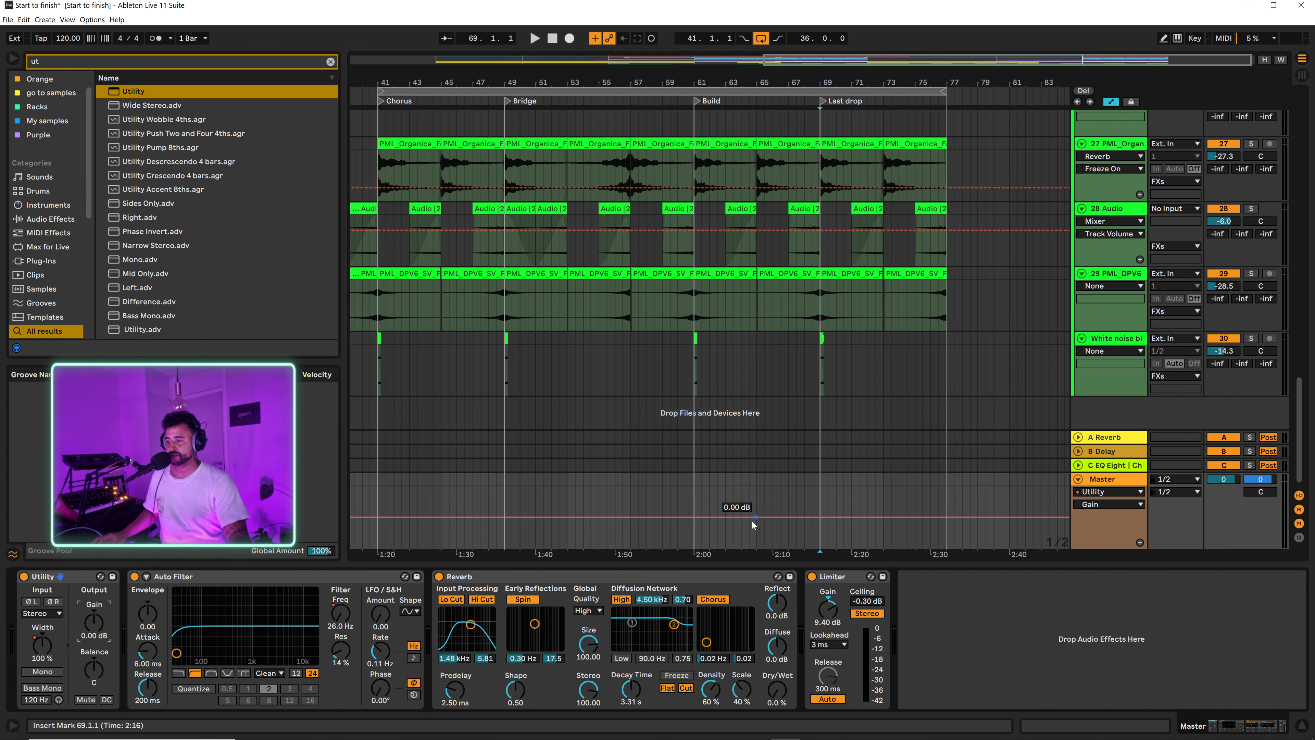
click(820, 517)
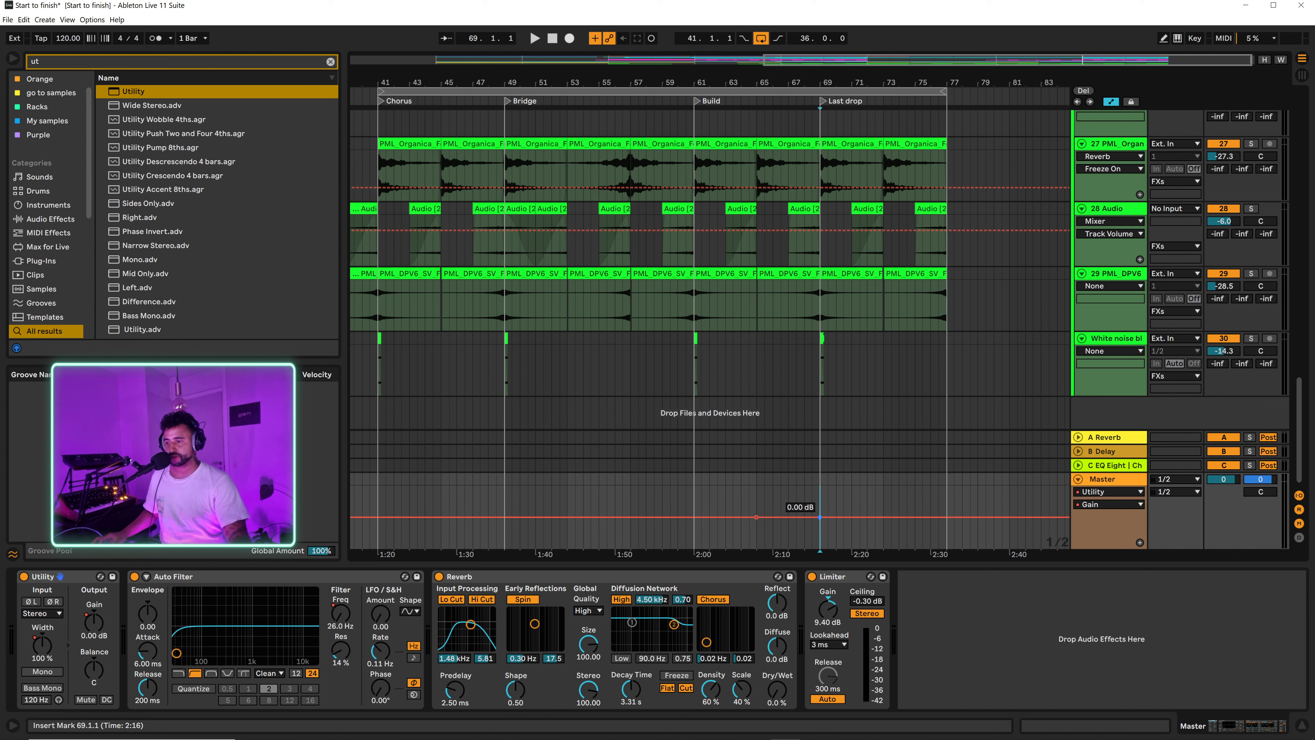
right_click(819, 517)
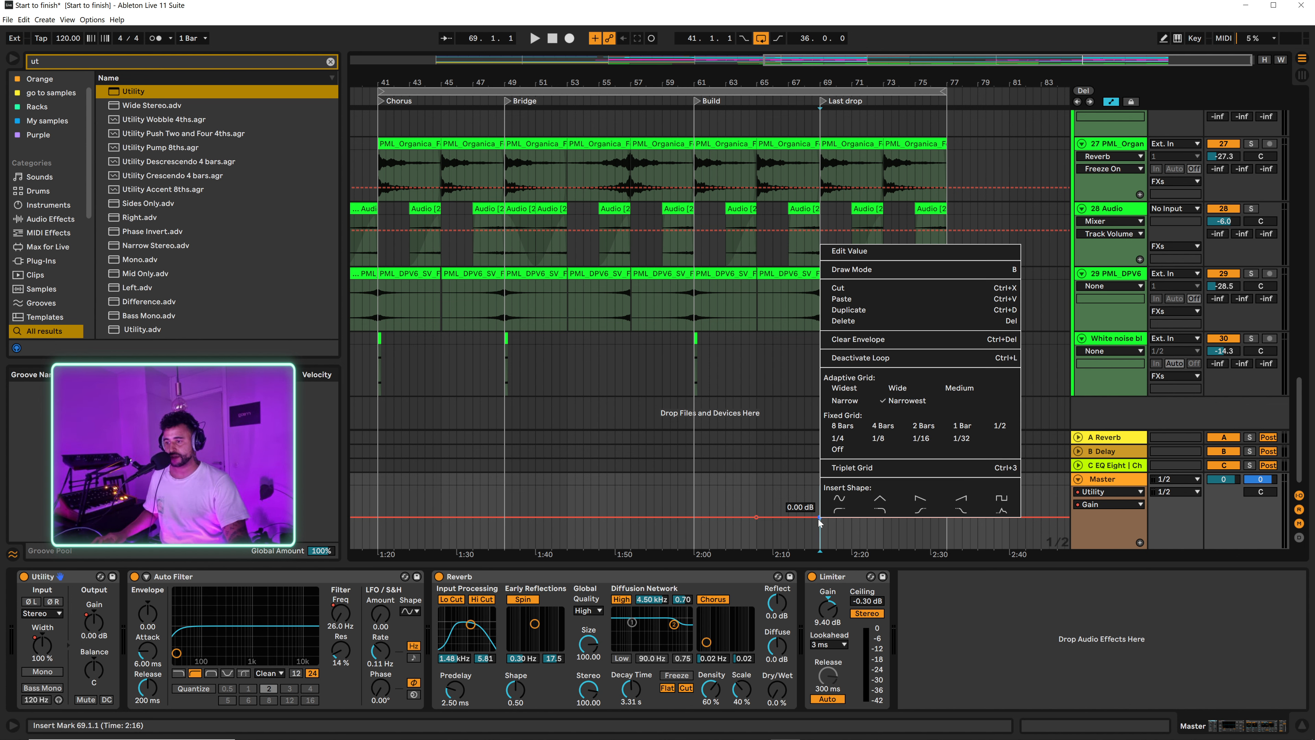
click(866, 257)
text(-2)
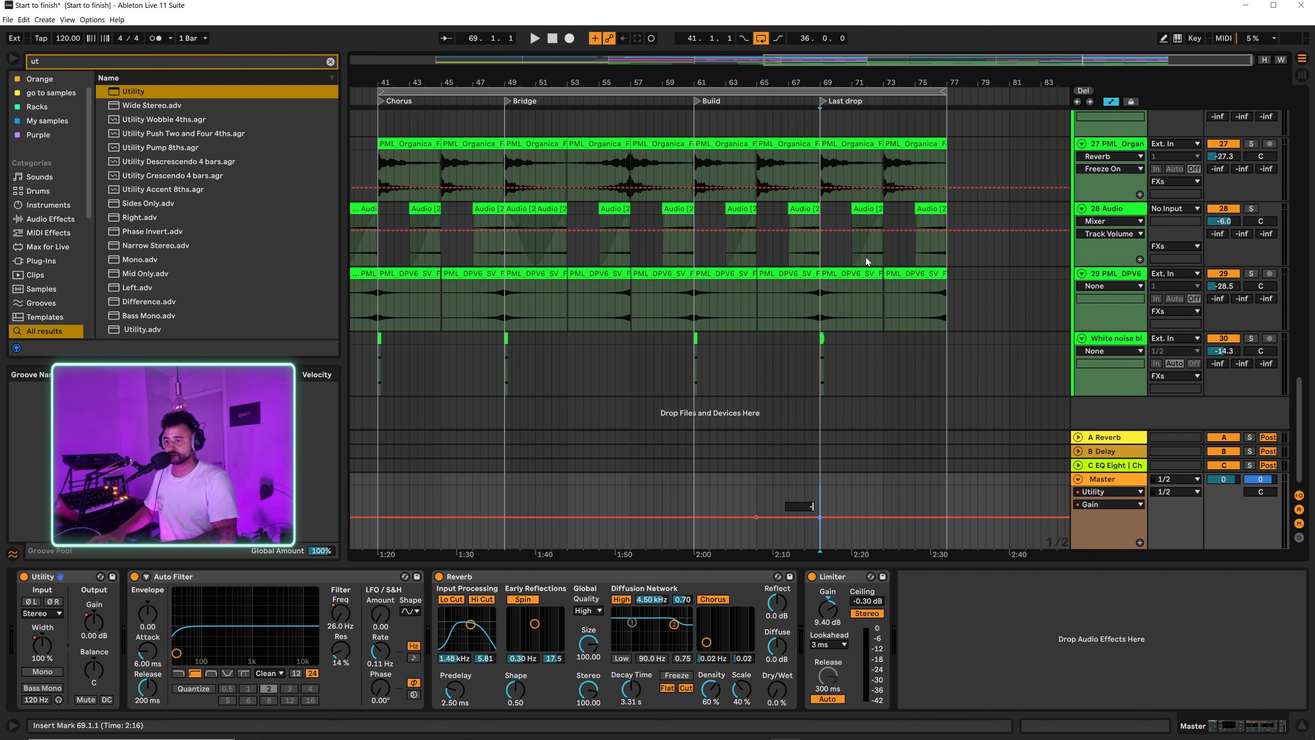
key(Return)
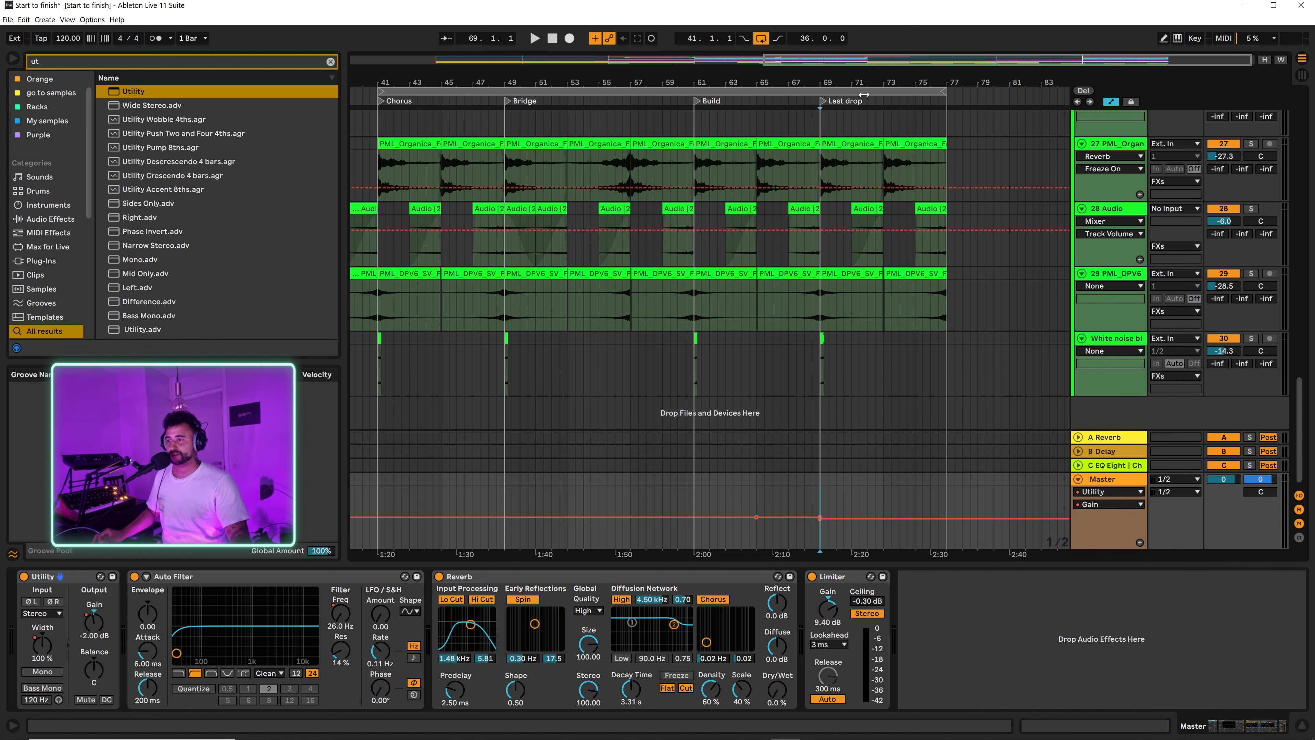
Step: Set the gain automation before bar 69 to -2 dB and reshape it to dip to about -2.7 dB, returning to 0 dB at bar 69
drag(820, 83, 837, 525)
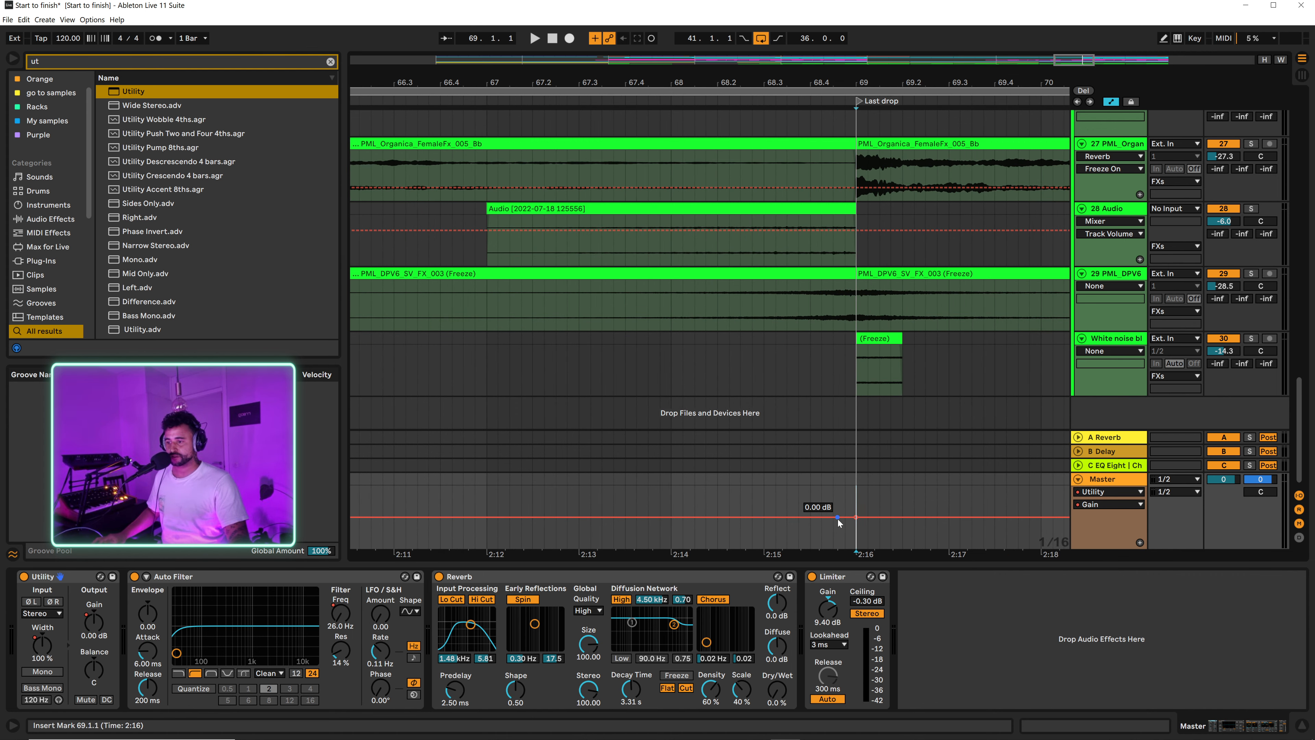
right_click(837, 520)
click(867, 252)
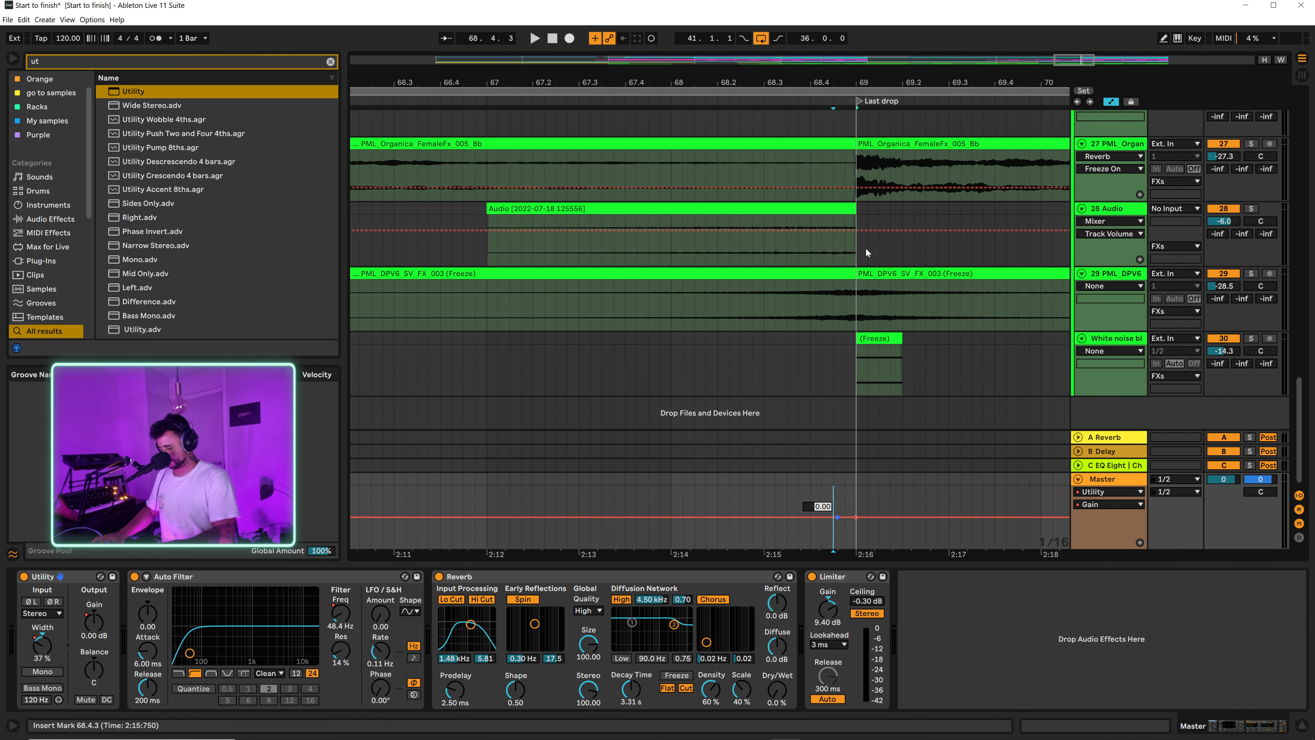
text(-2)
key(Return)
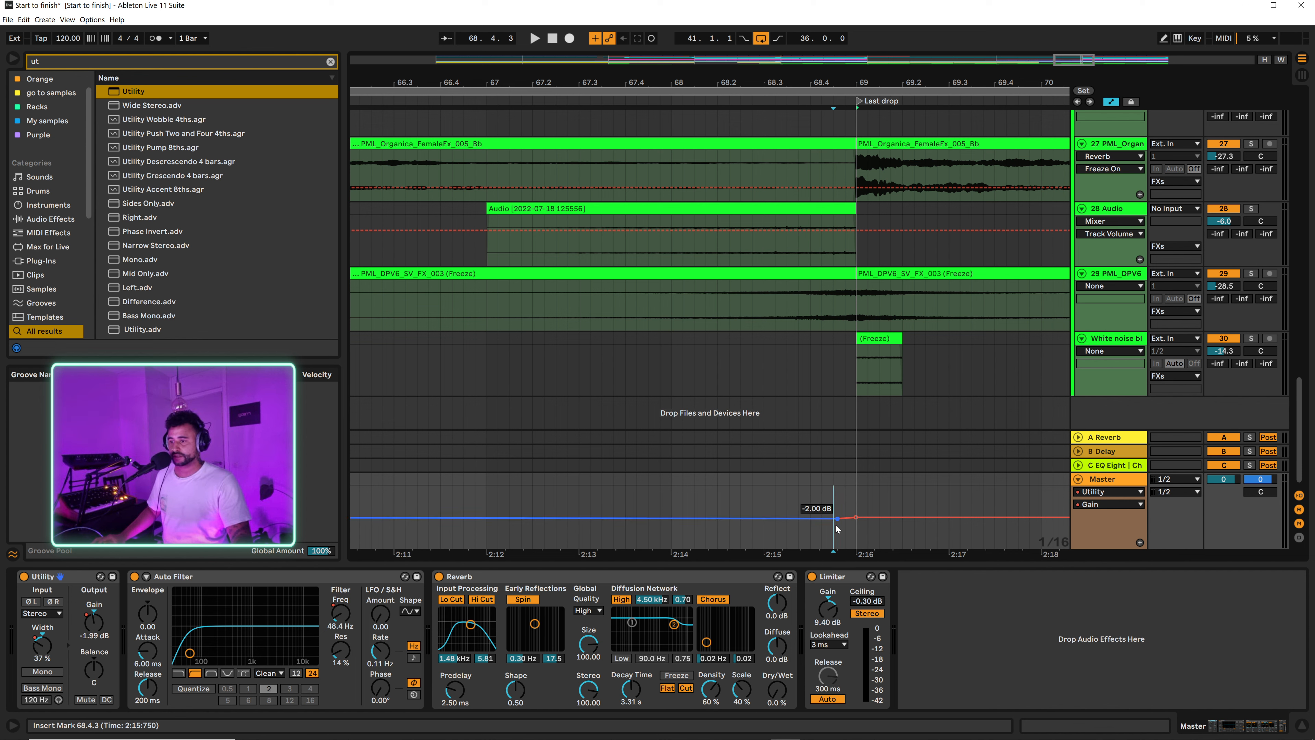
drag(837, 518, 856, 519)
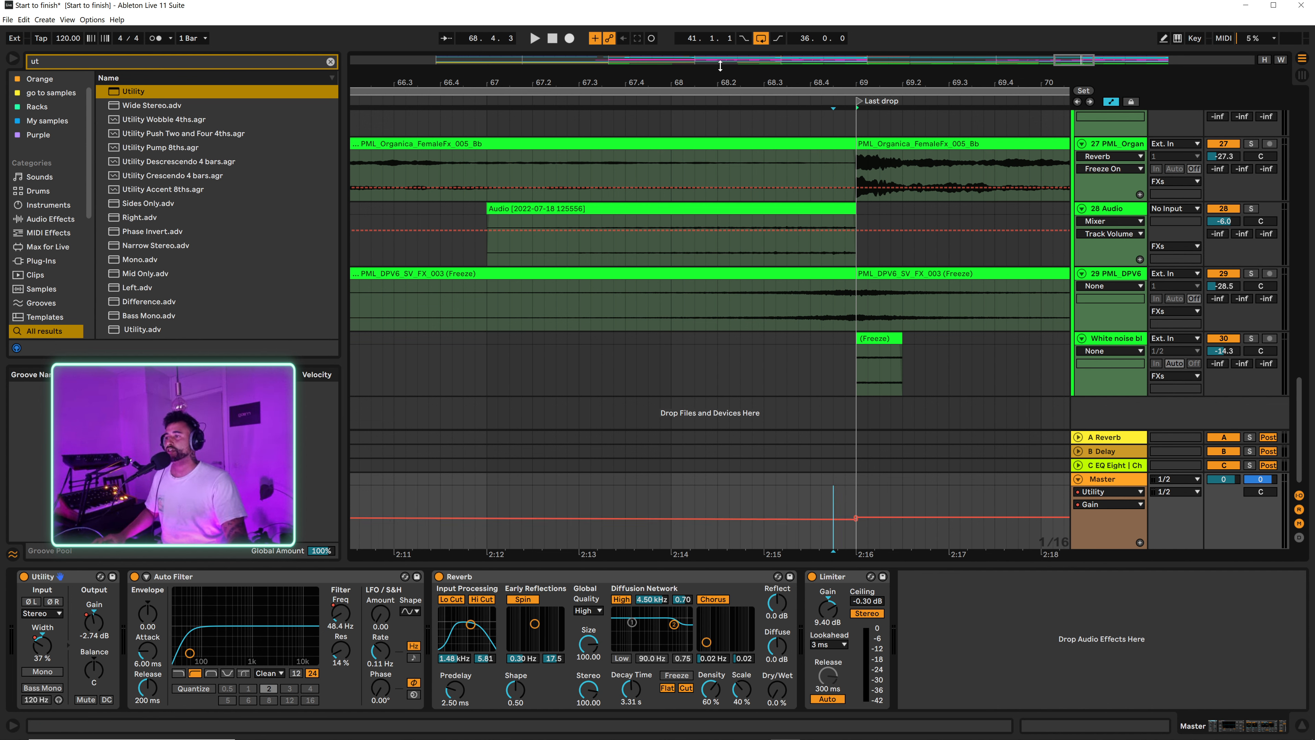
Step: Automate the Master Reverb's Dry/Wet to rise from 0% at bar 65 to 67% just before bar 69 and return to 0% at bar 69
drag(1075, 59, 1075, 34)
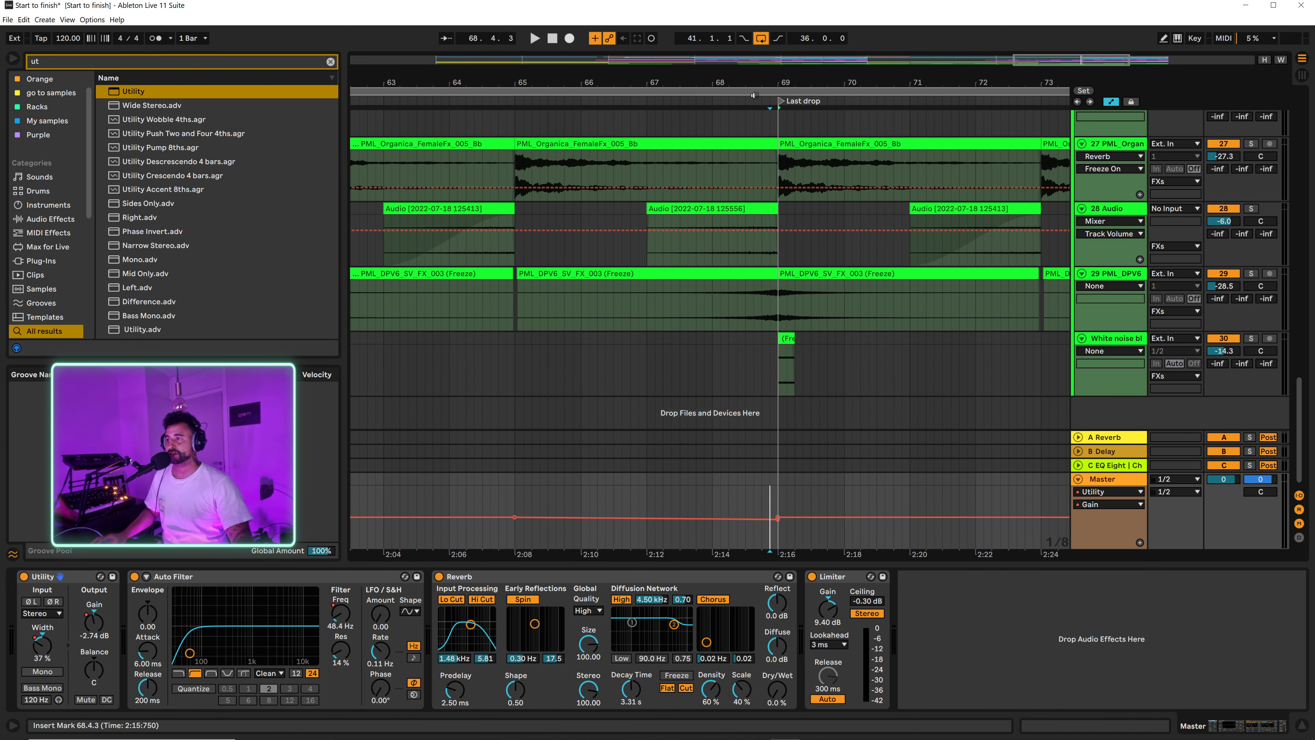
drag(735, 83, 797, 67)
key(a)
key(a)
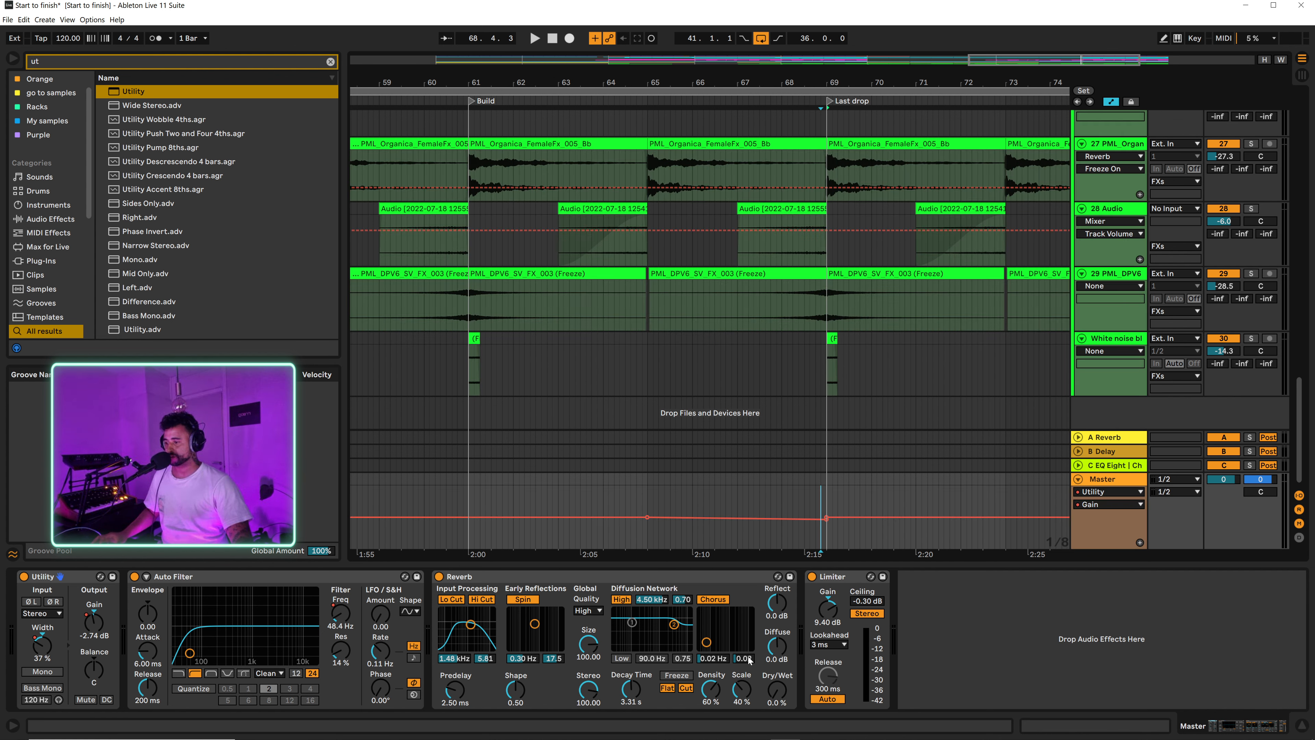
key(a)
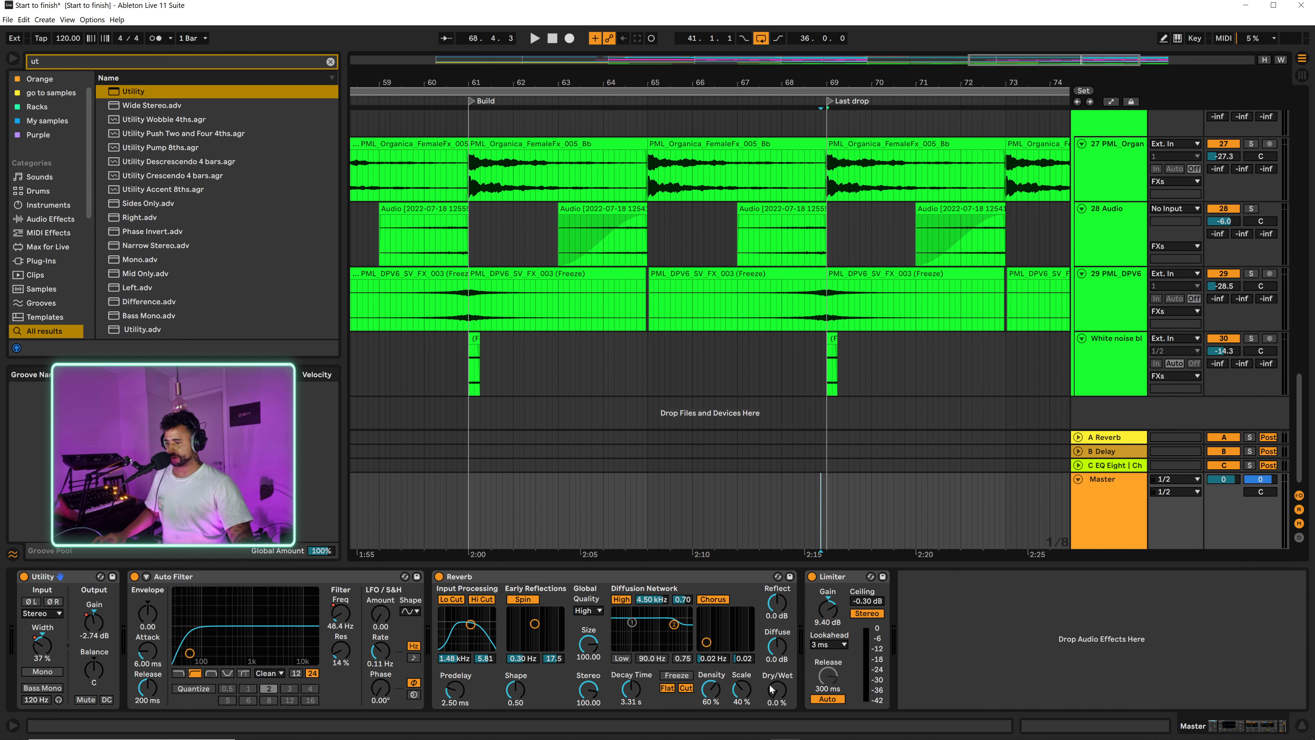
key(a)
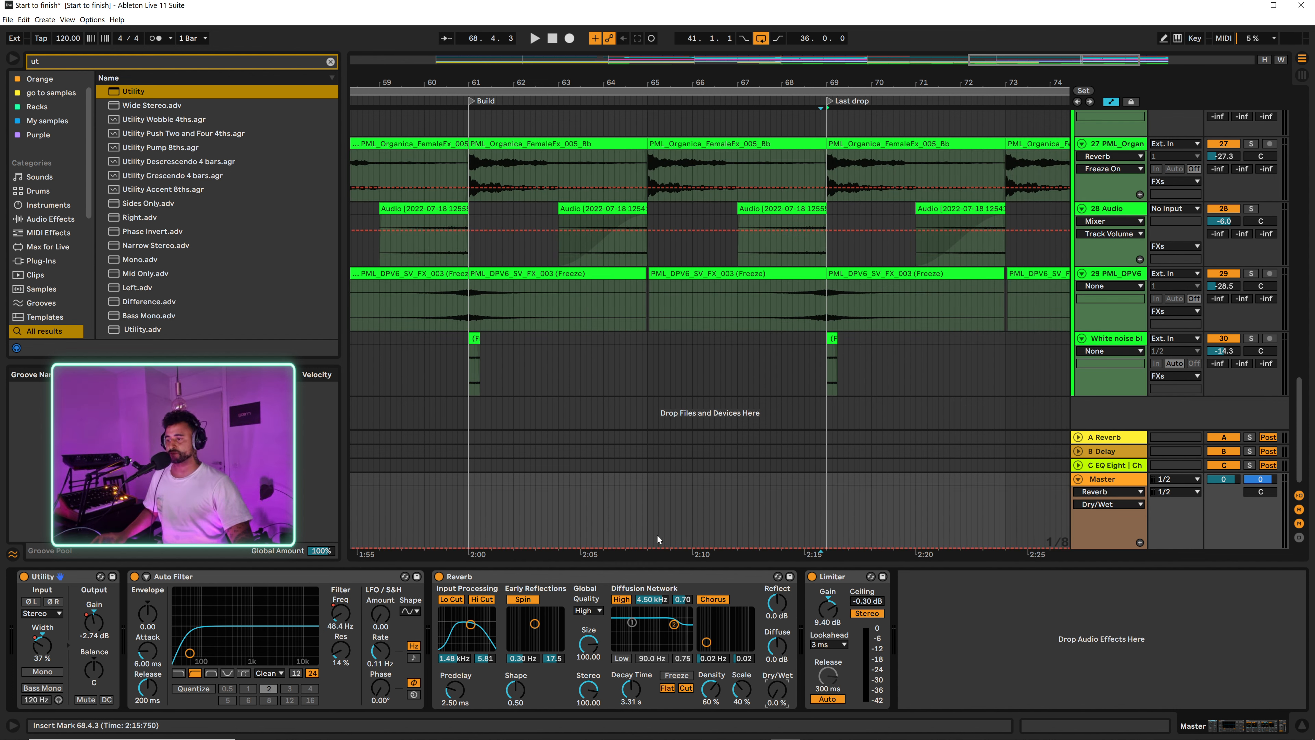
click(646, 547)
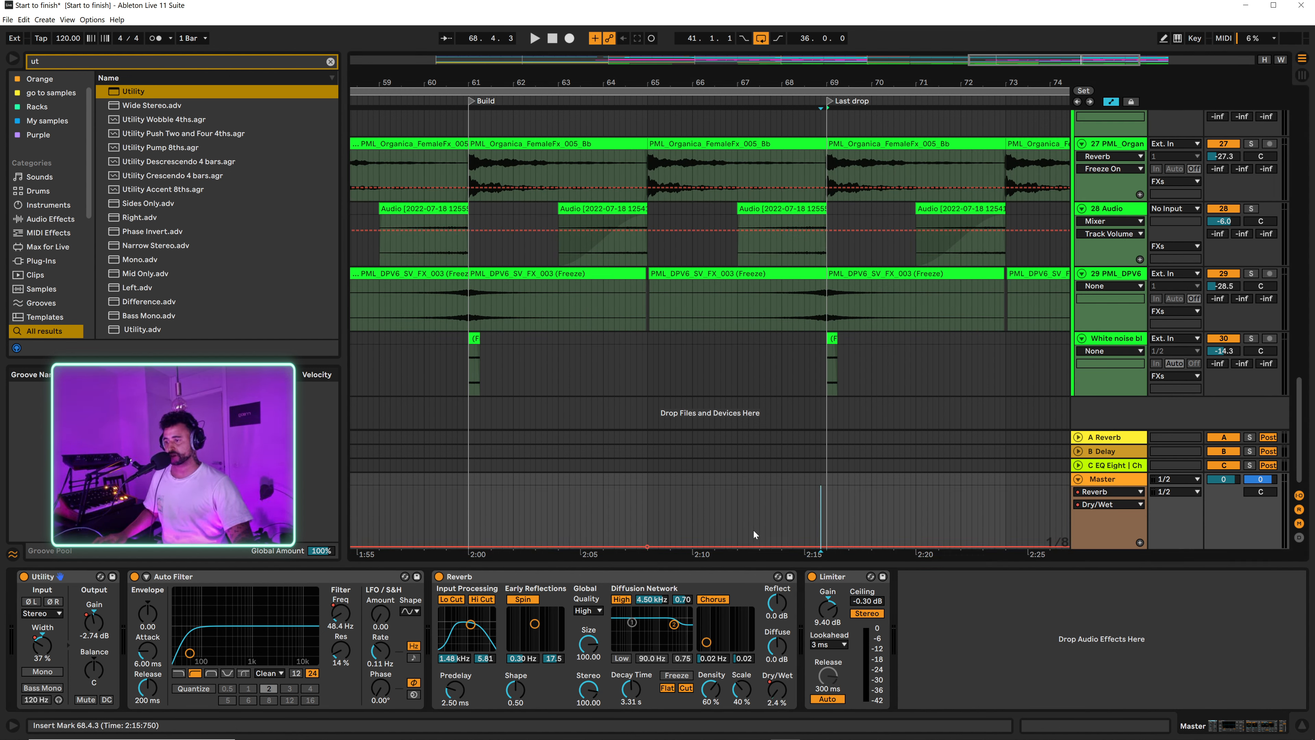
drag(647, 547, 648, 553)
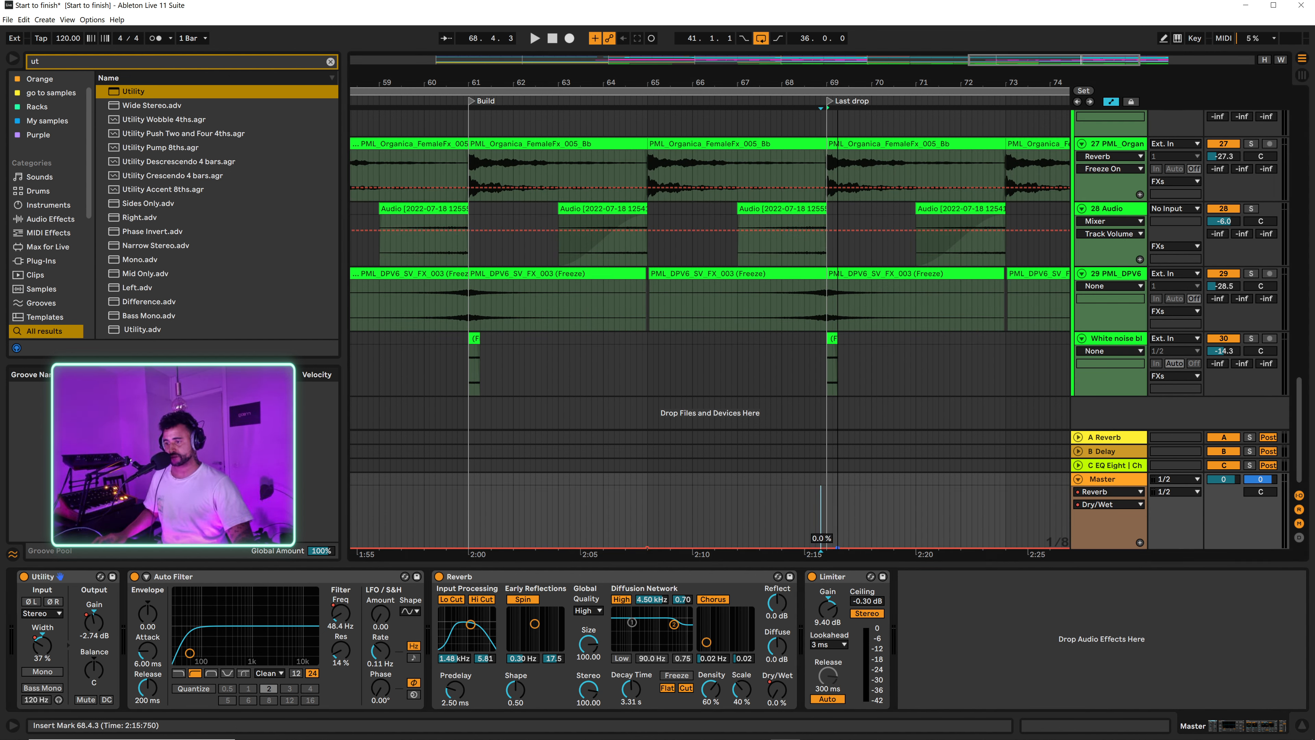
click(821, 549)
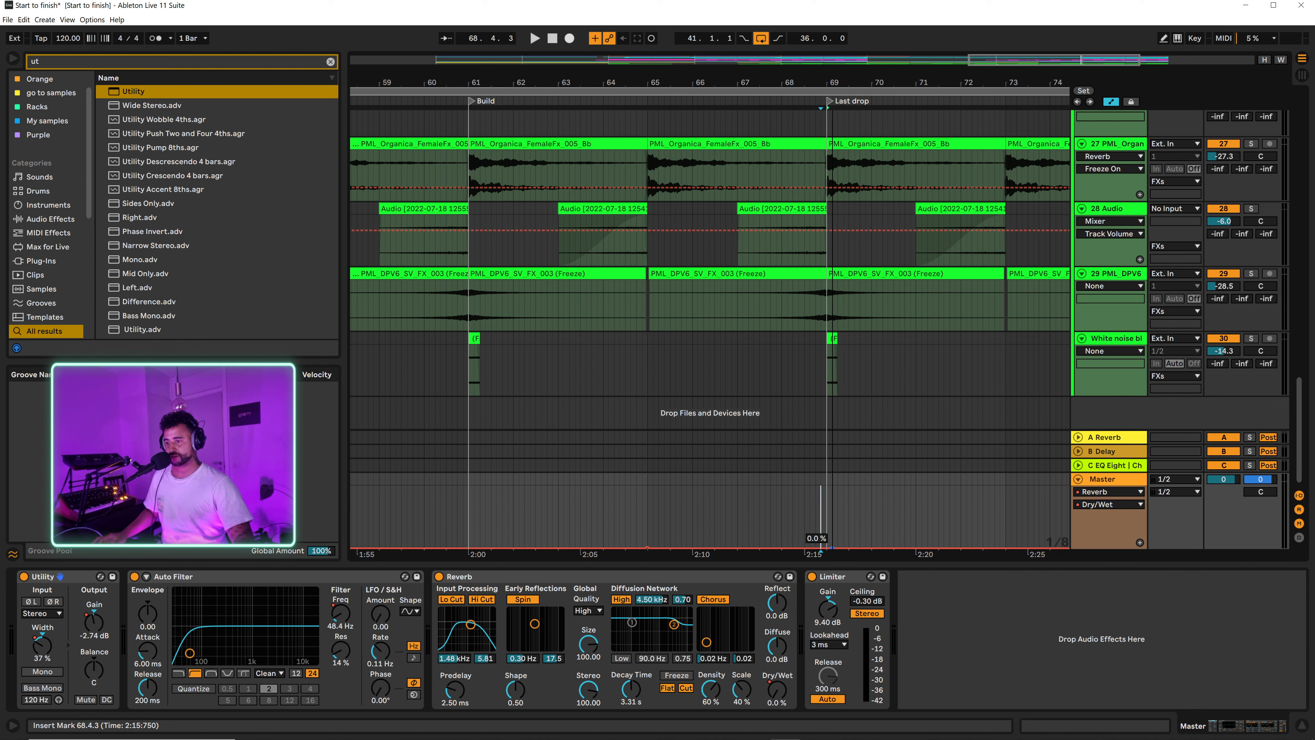
drag(709, 548, 820, 506)
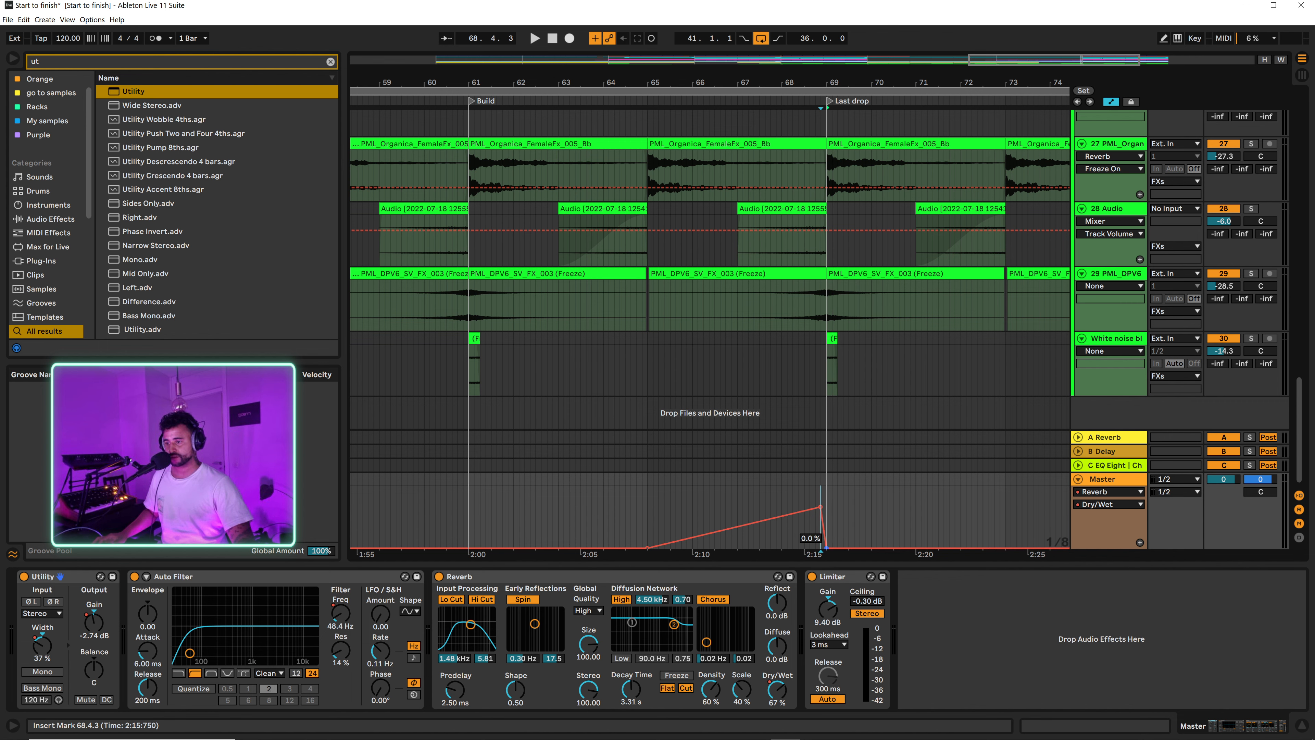
Step: Lower the peak of the Master Reverb's Dry/Wet automation just before the Last drop
right_click(777, 465)
click(823, 556)
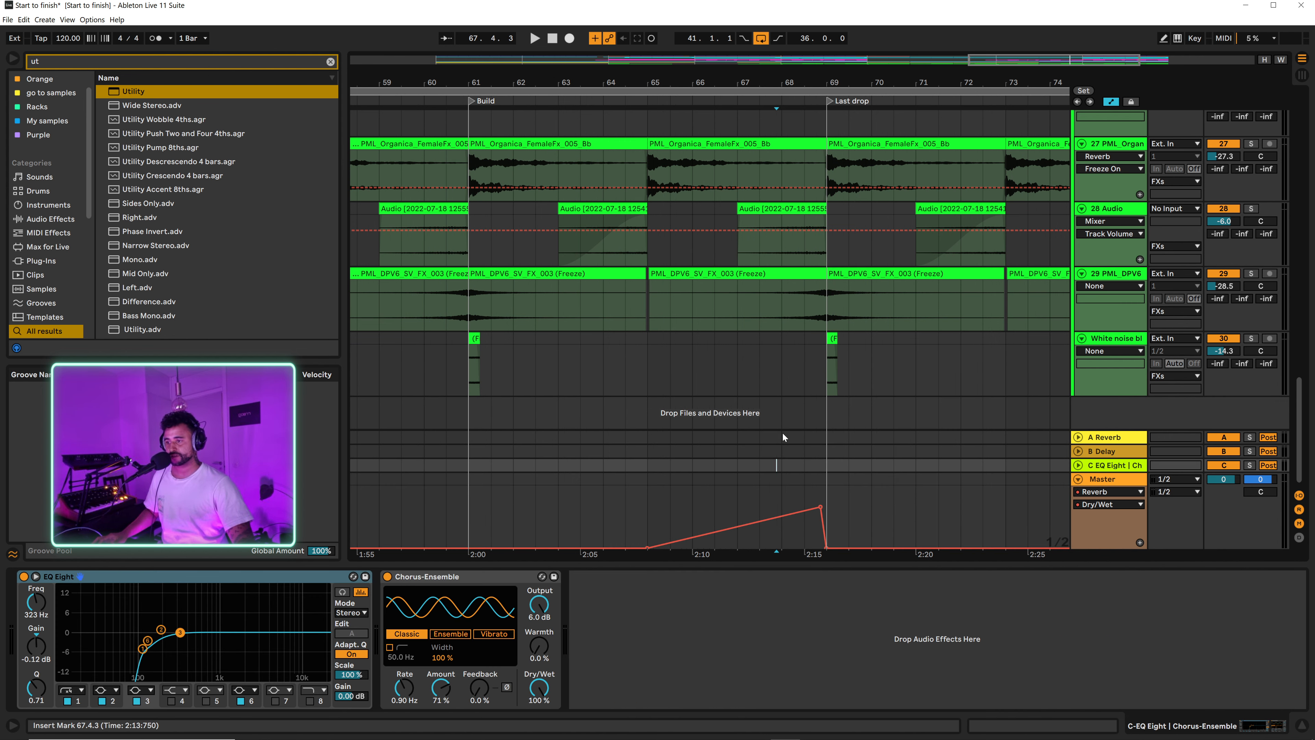
scroll(815, 476, up, 3)
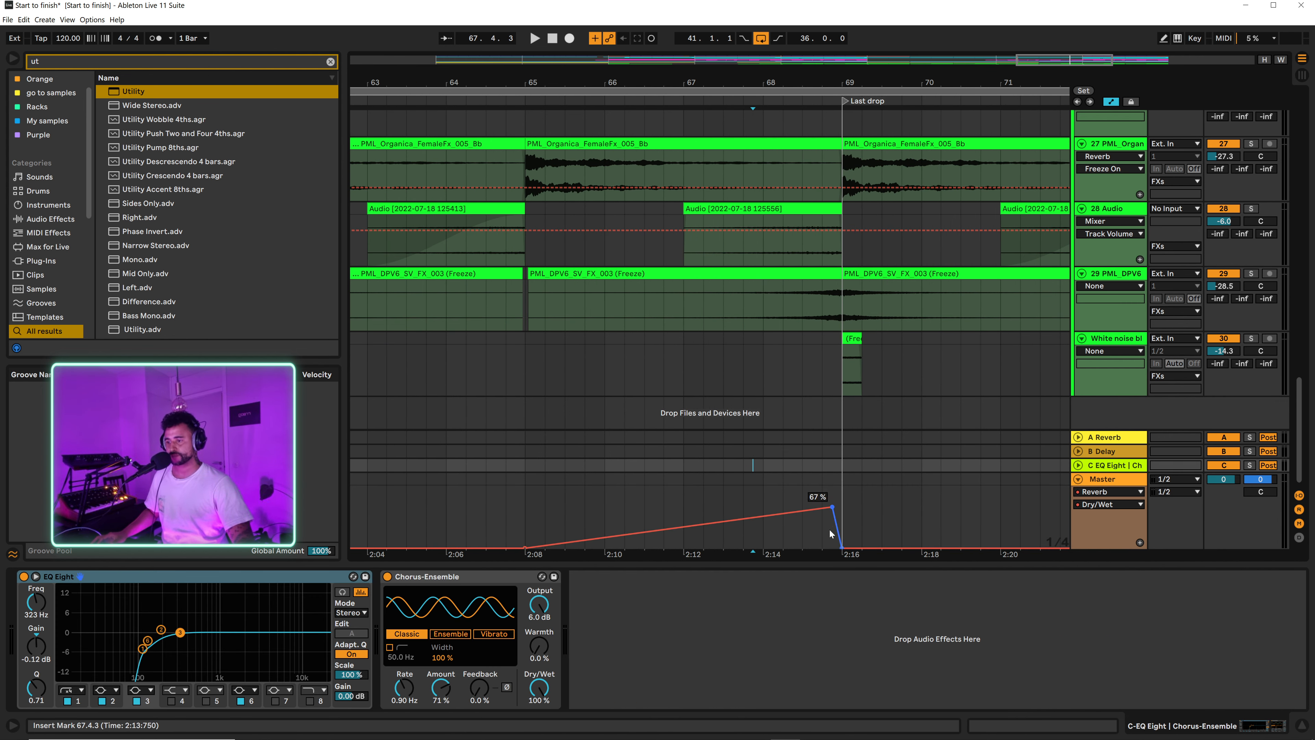
mouse_move(832, 508)
mouse_down()
mouse_move(842, 522)
mouse_move(823, 522)
mouse_move(837, 524)
mouse_up()
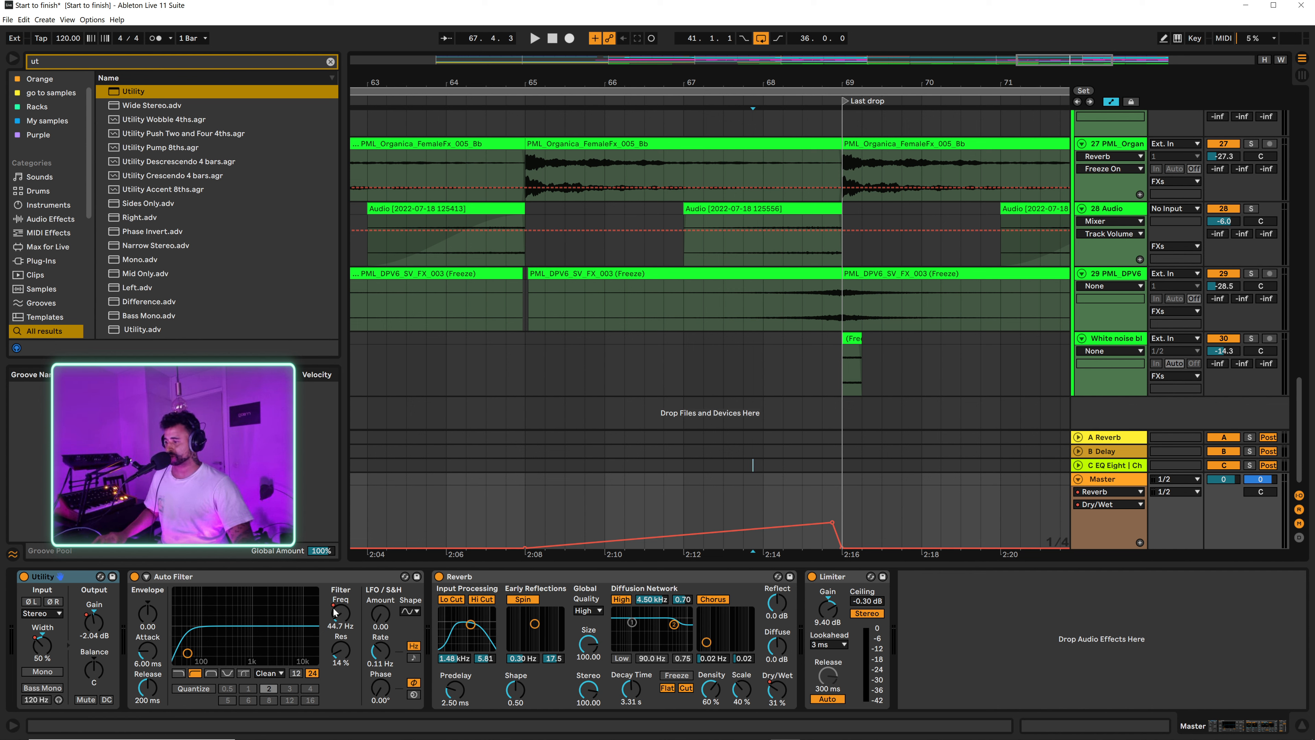
Step: Automate the Master Auto Filter's Frequency to rise from bar 65 up to the Last drop at bar 69
click(341, 617)
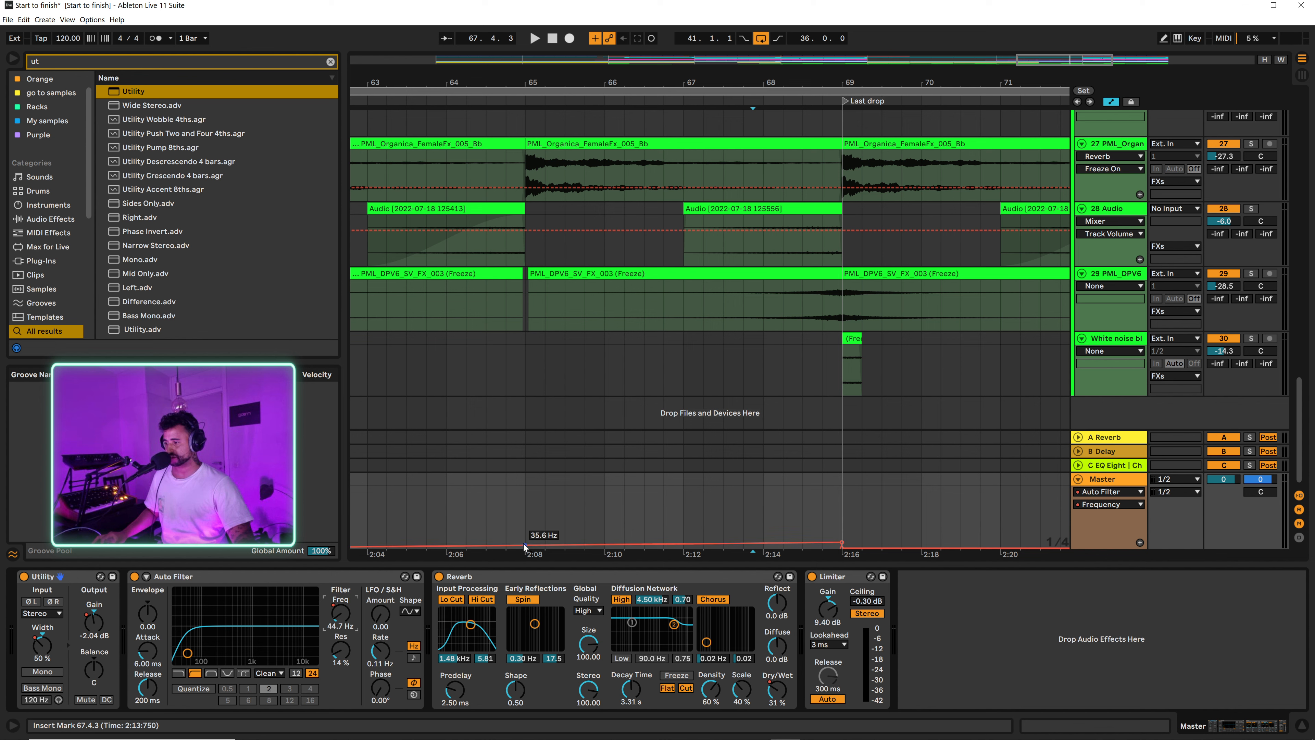
drag(524, 546, 842, 530)
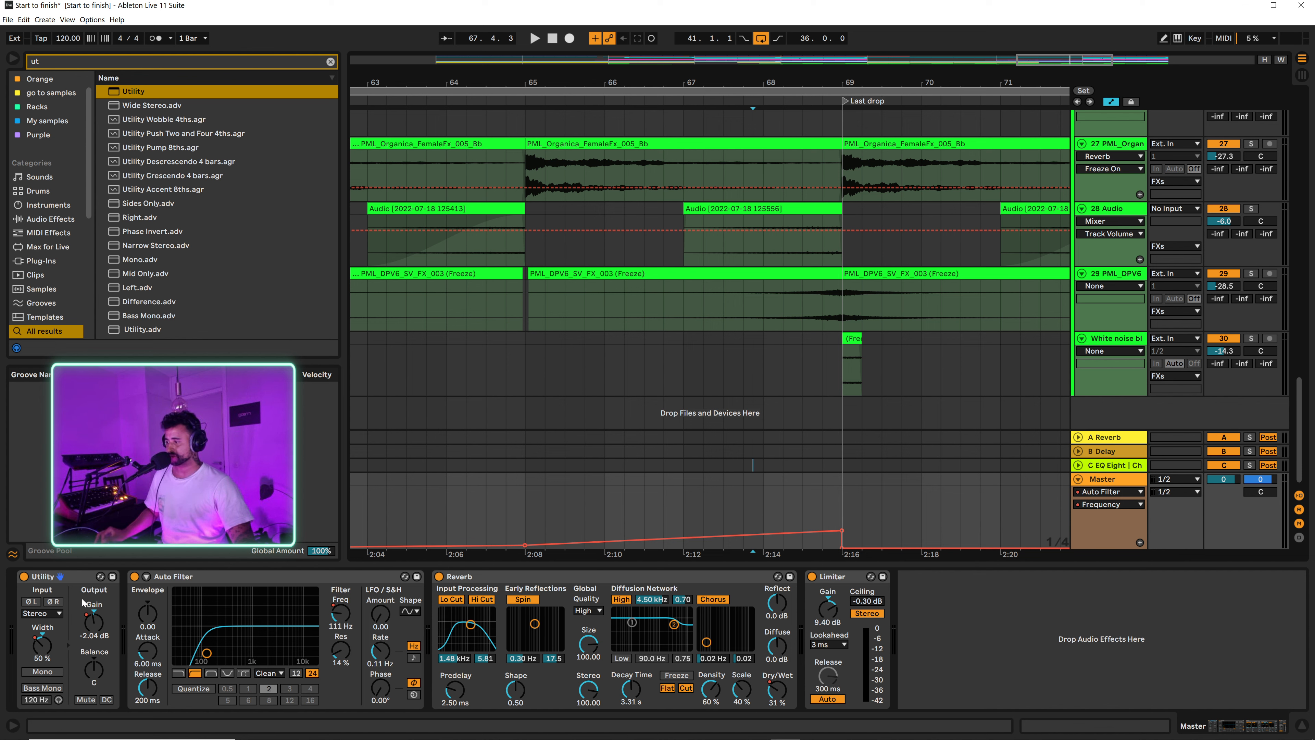
Step: Group the Master's Utility, Auto Filter and Reverb into an Audio Effect Rack, leaving the Limiter outside it
click(78, 575)
key(ctrl+a)
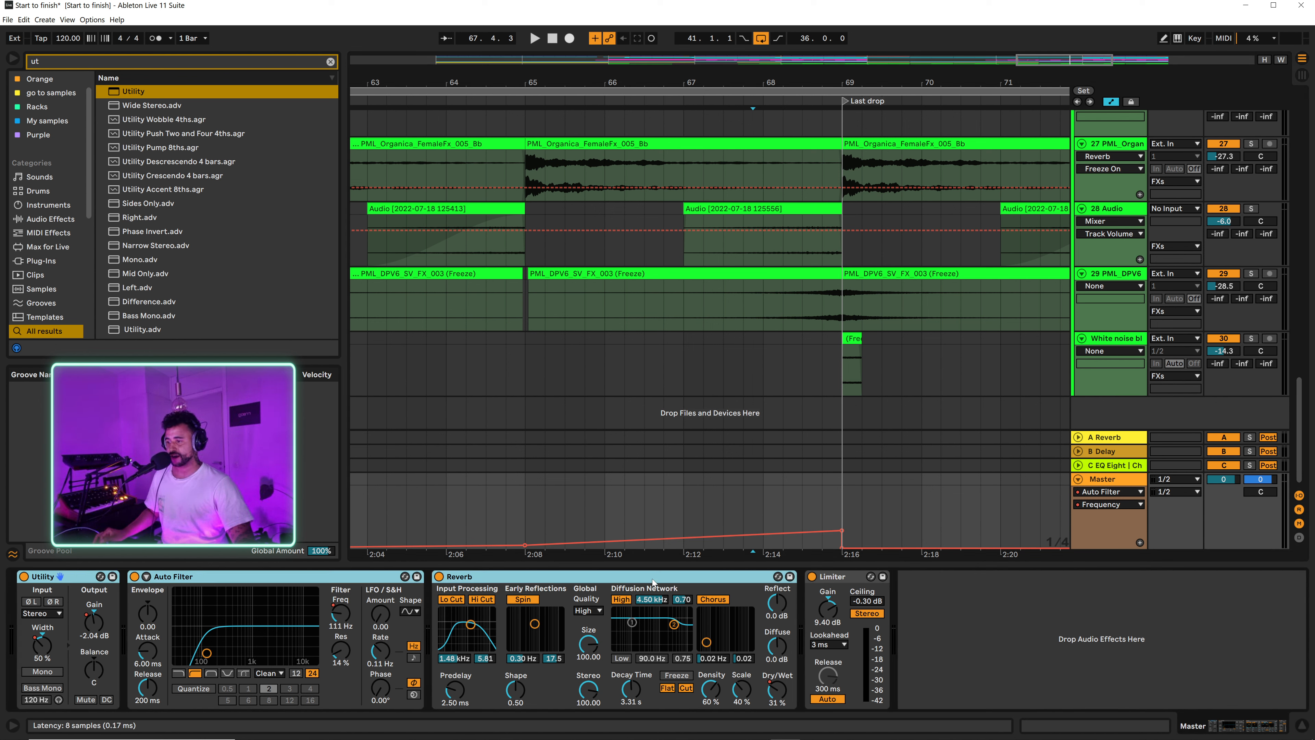
key(ctrl+g)
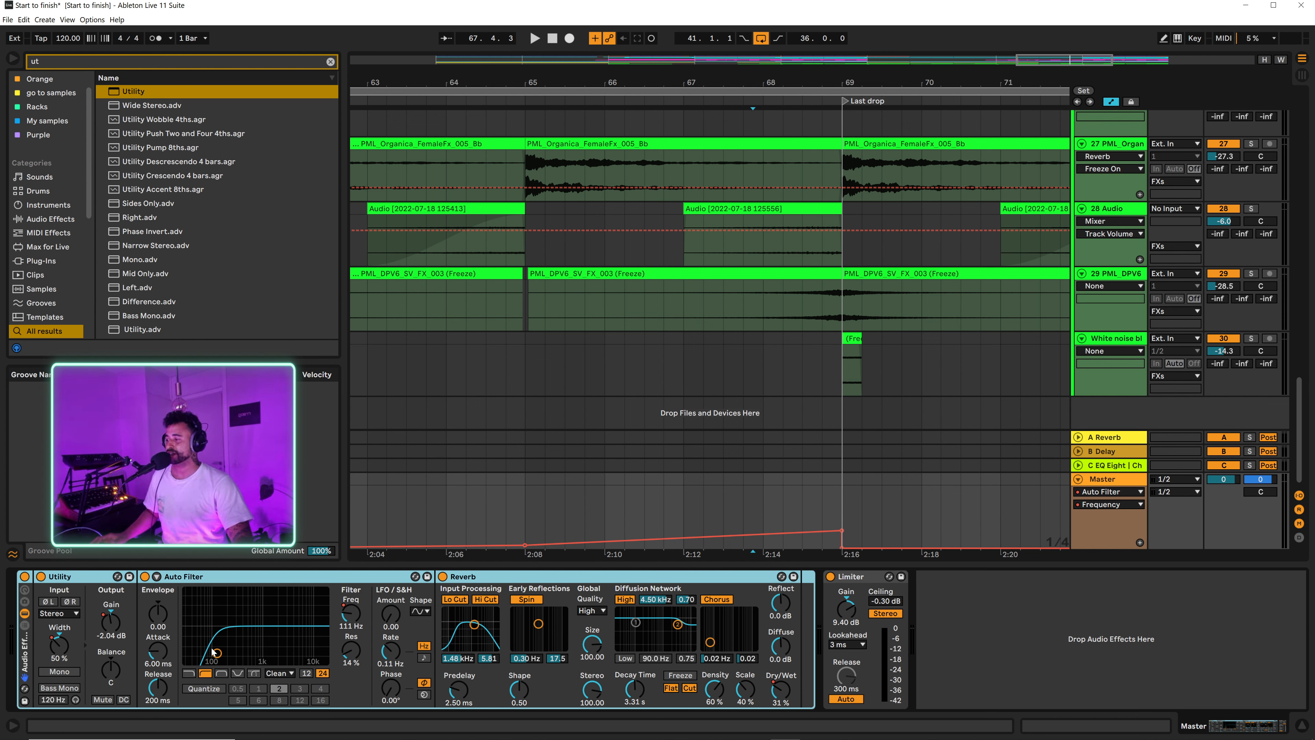
click(78, 576)
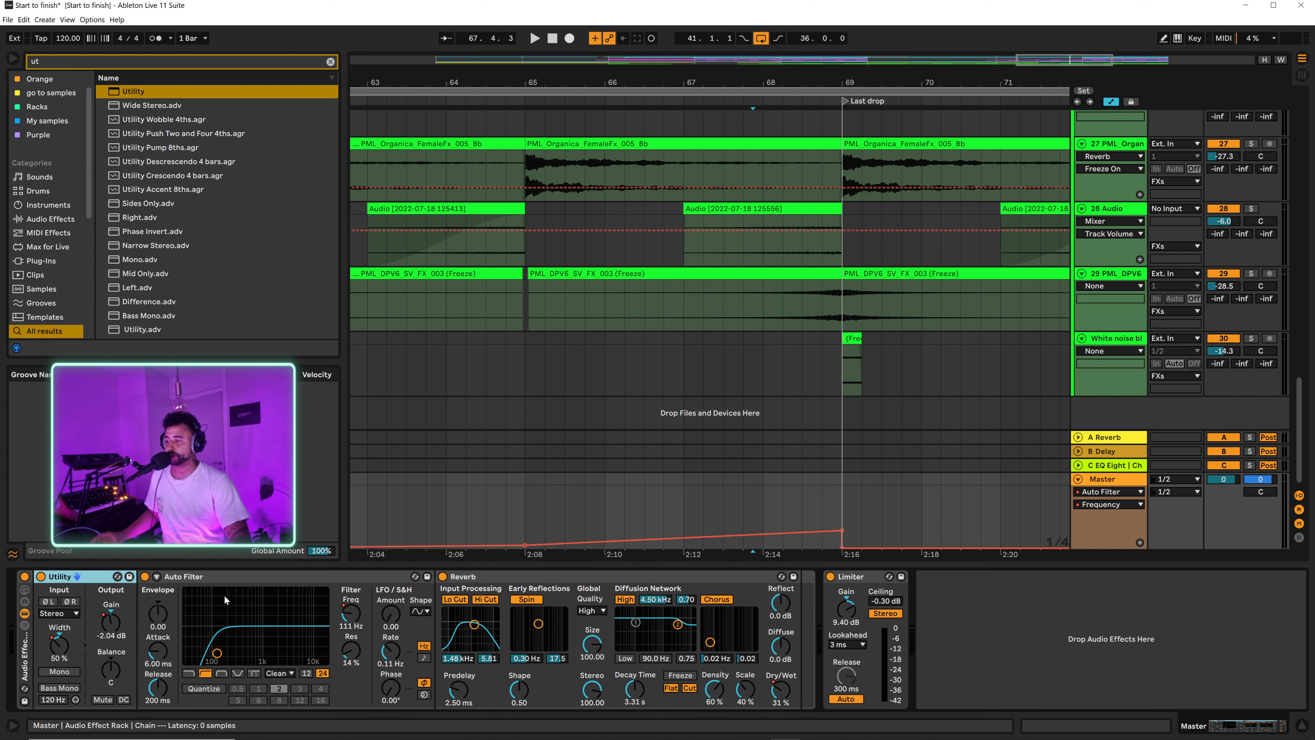
Step: Select the Diva 2 clip in the Build section of the 15 Diva track and show the automation lanes
scroll(690, 397, down, 5)
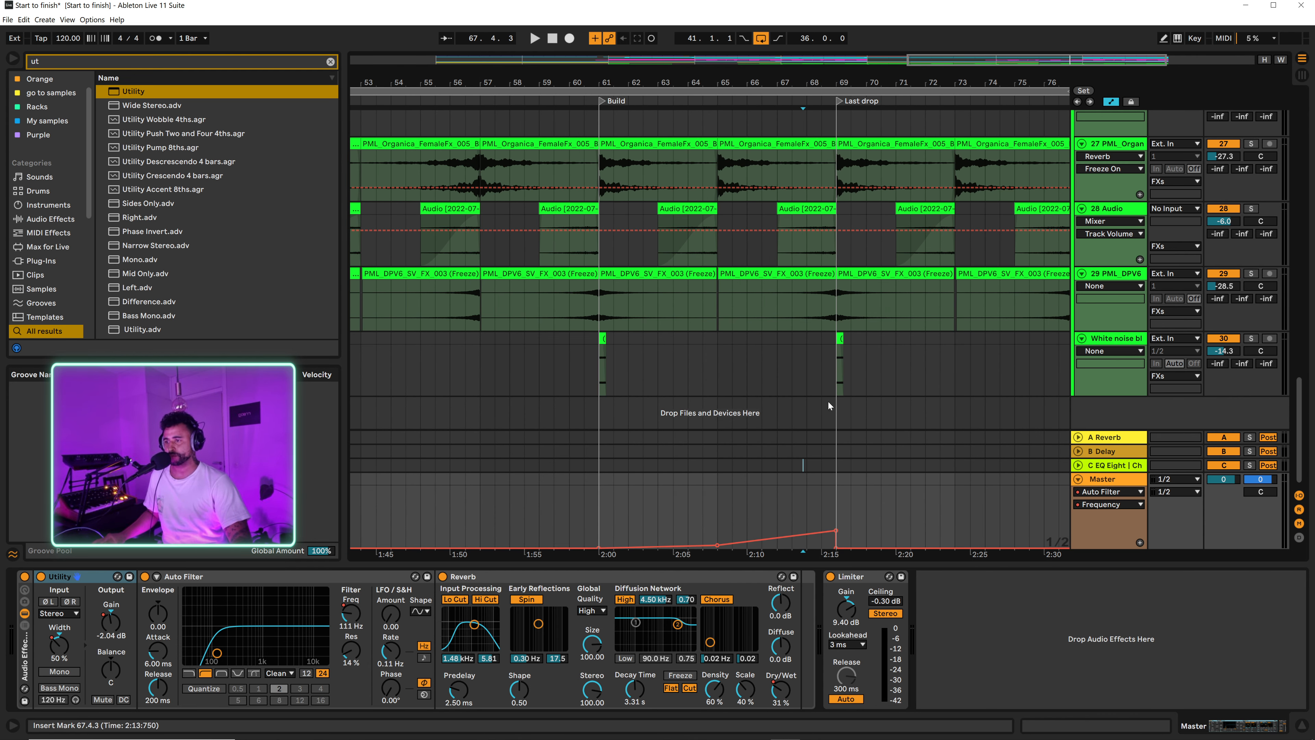
scroll(827, 401, up, 4)
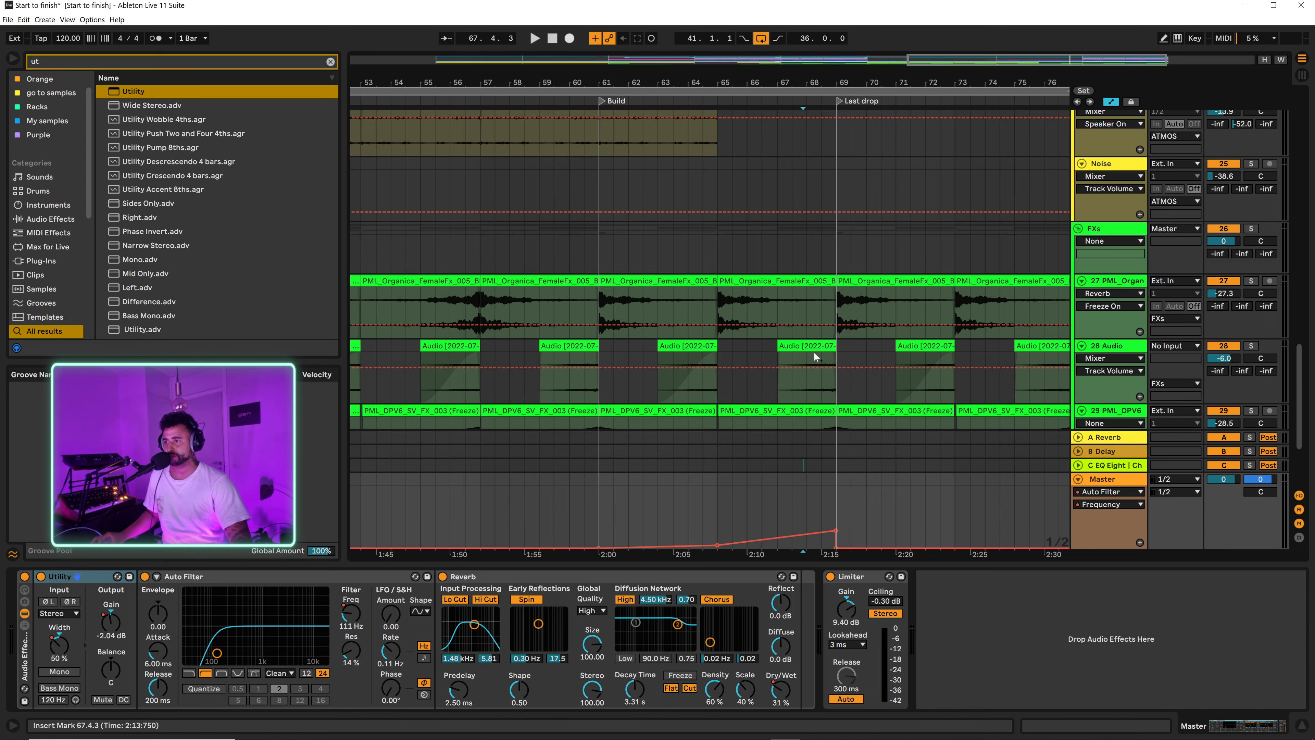
scroll(814, 356, up, 5)
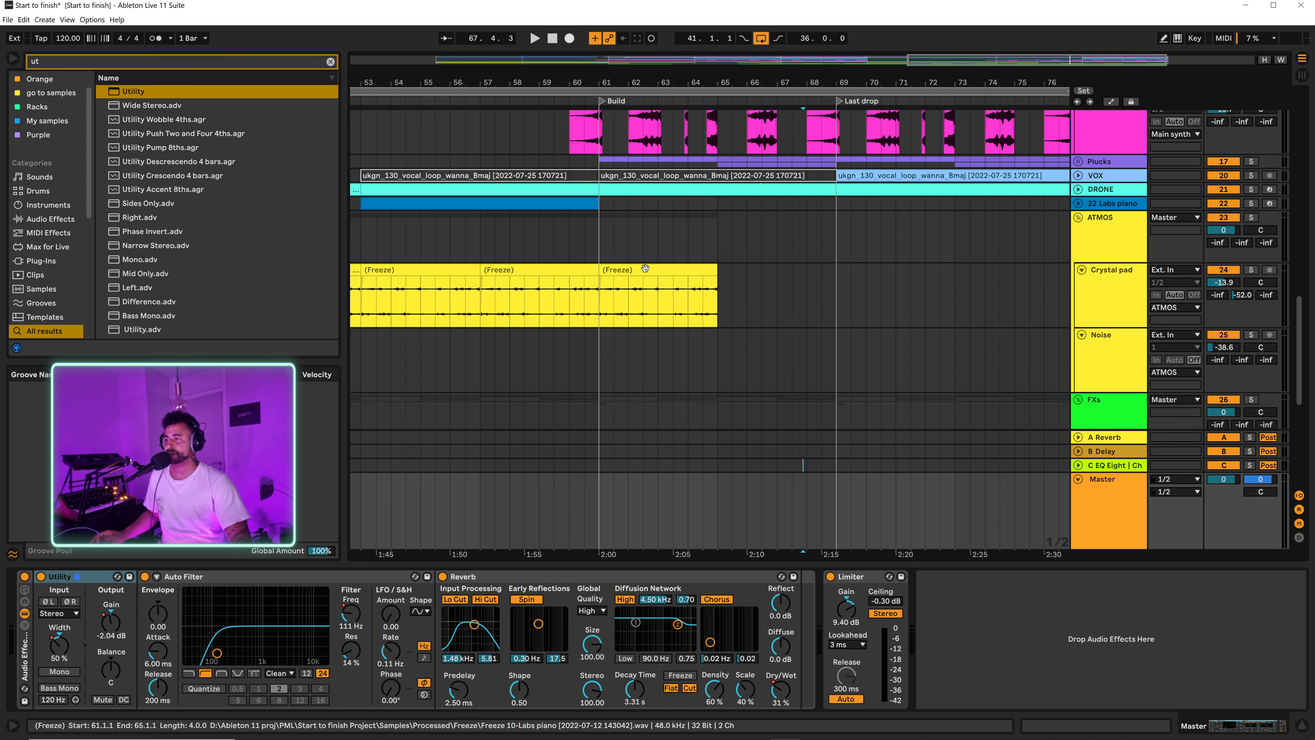
scroll(830, 332, up, 8)
click(1105, 339)
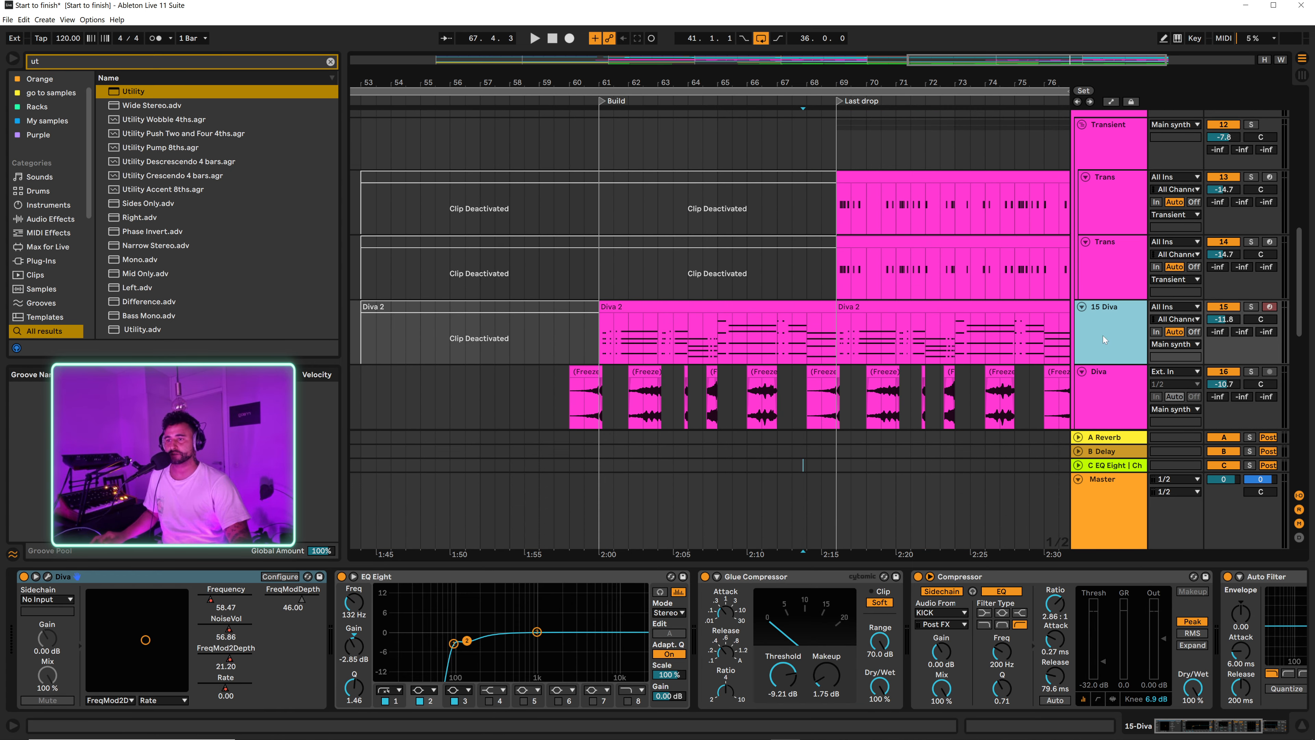
click(701, 343)
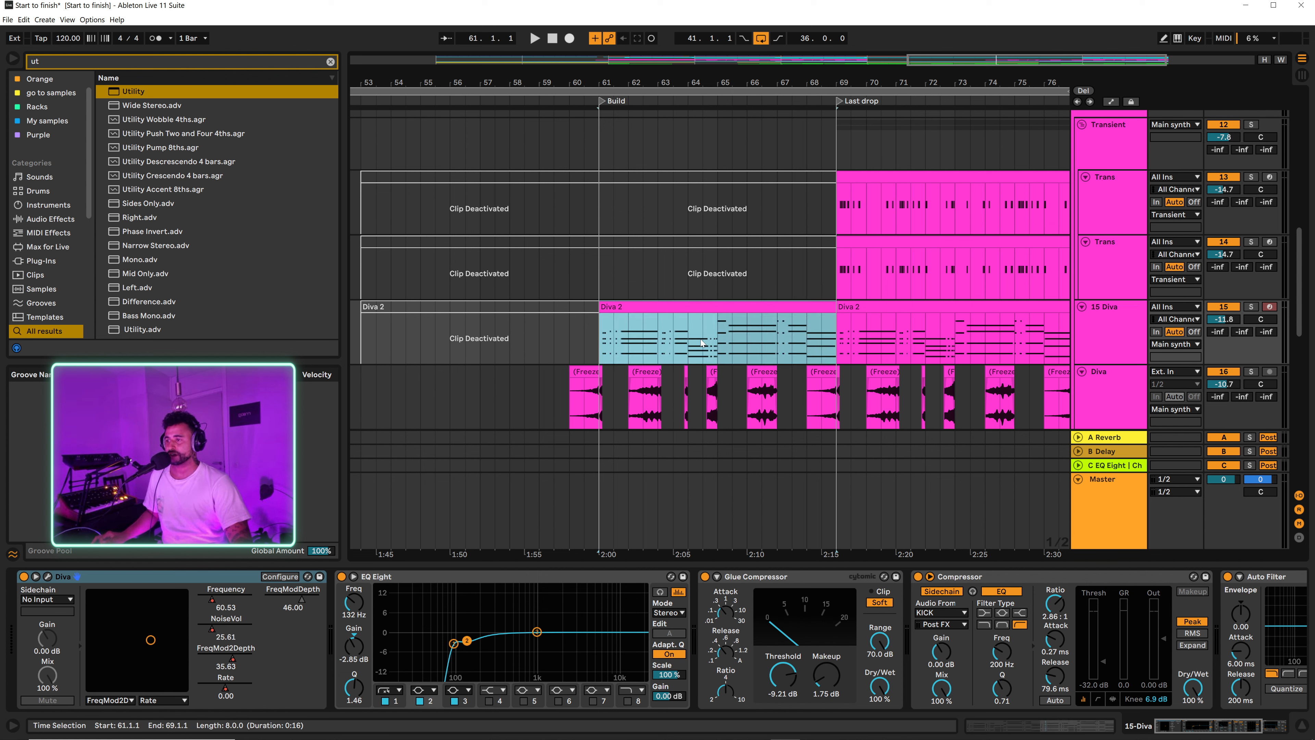
key(a)
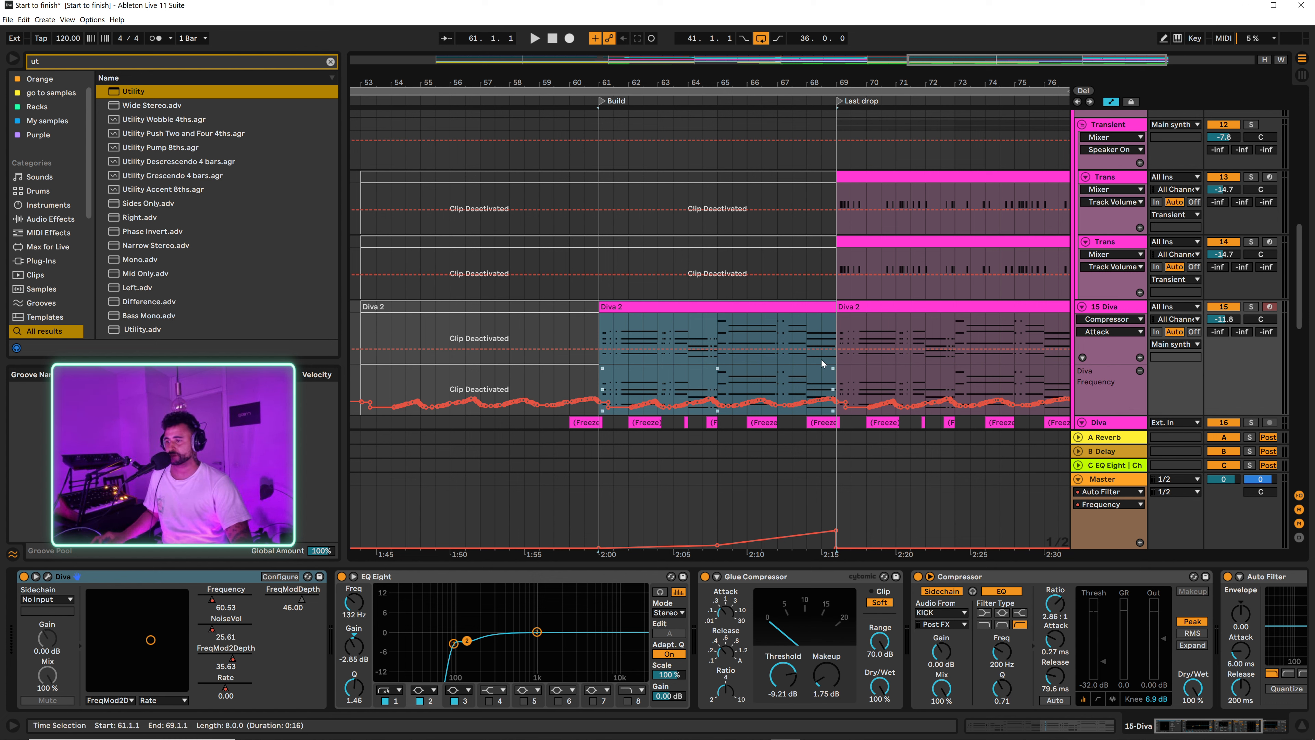
Step: Reshape Diva's Frequency automation on the 15 Diva track into a rise through the second half of the Build, peaking at bar 69
click(1112, 319)
click(1099, 333)
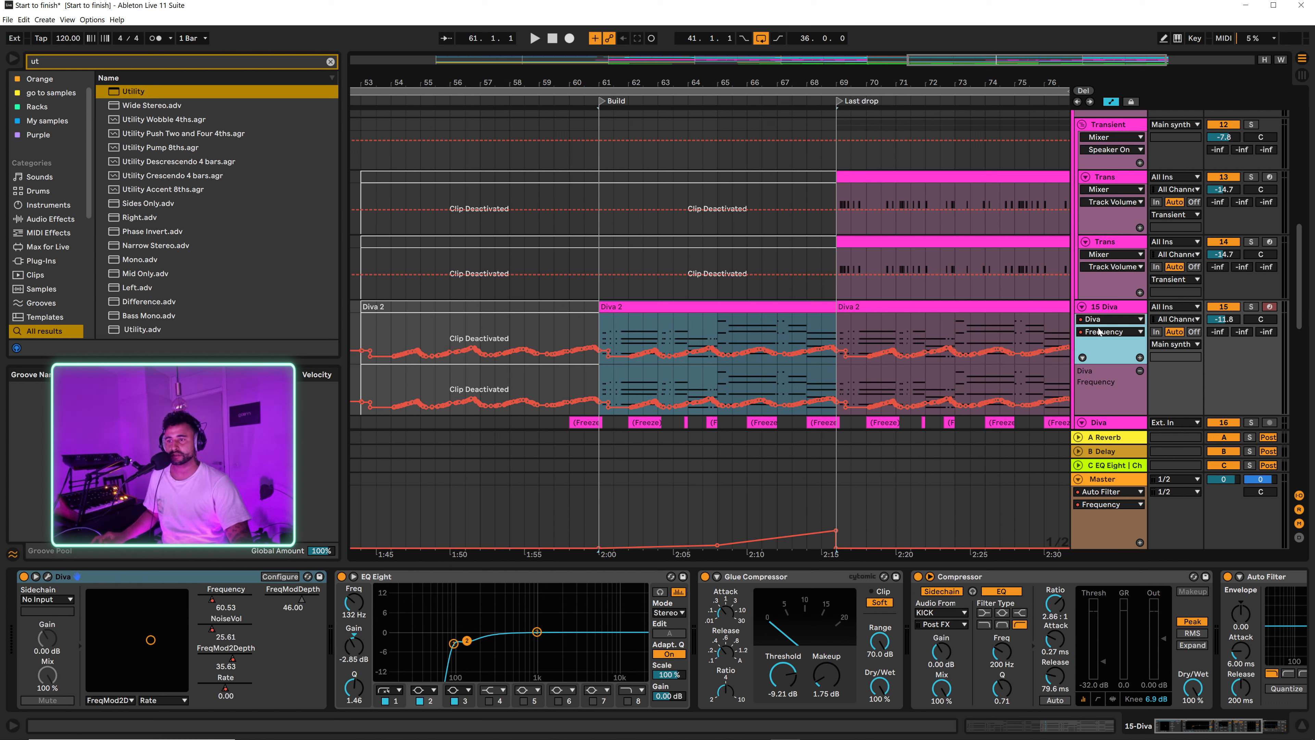
click(1099, 333)
click(1109, 415)
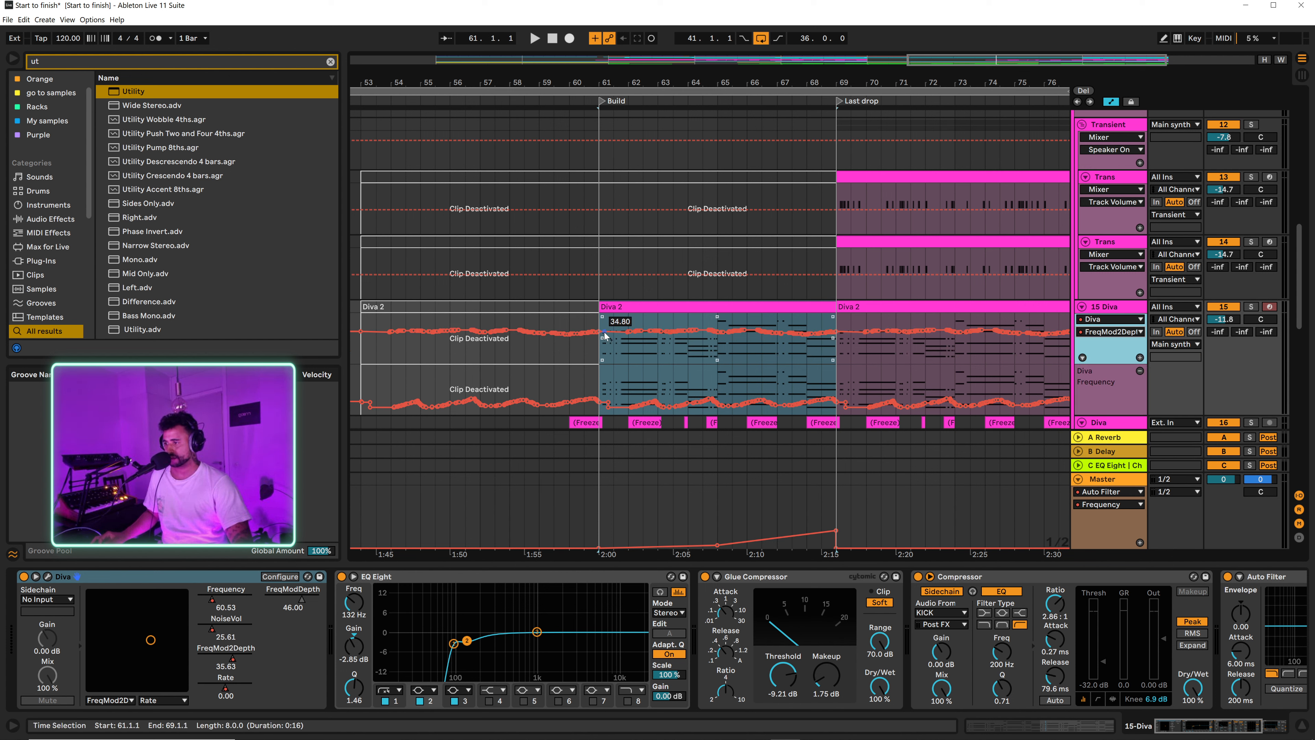
click(1111, 331)
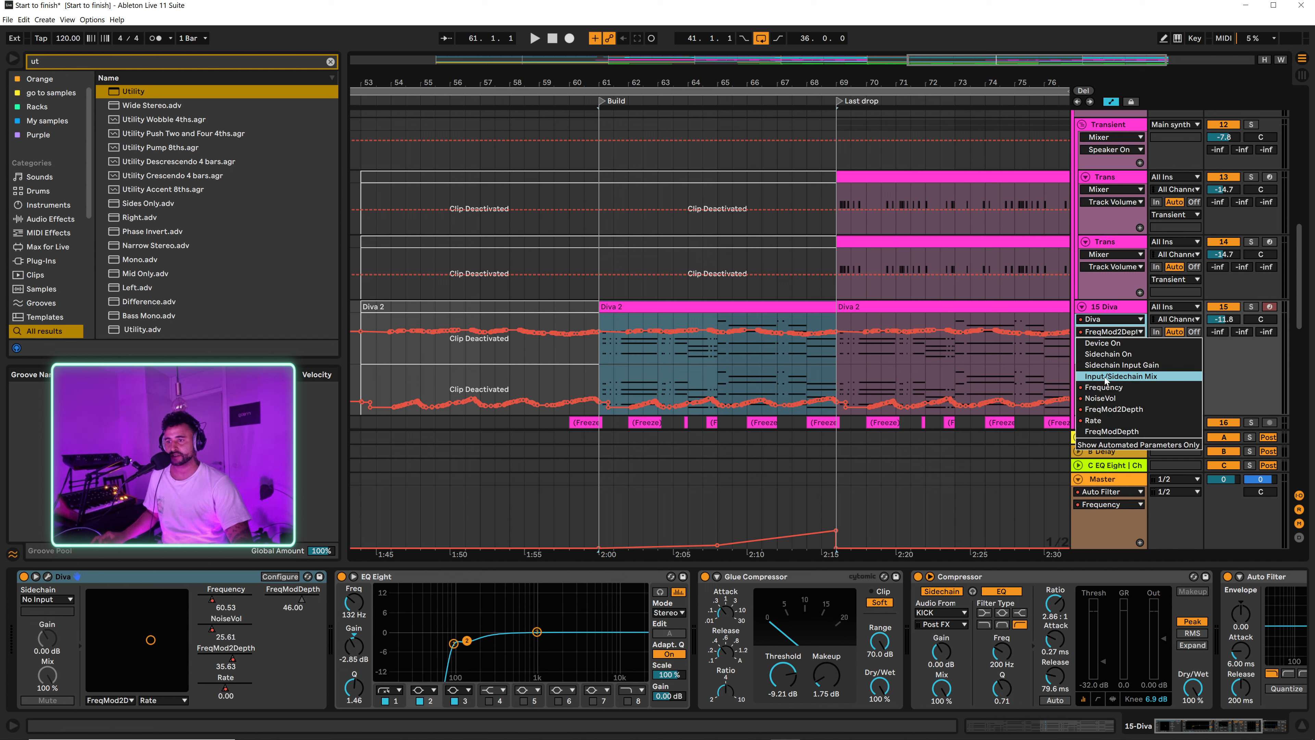
click(1103, 388)
click(672, 368)
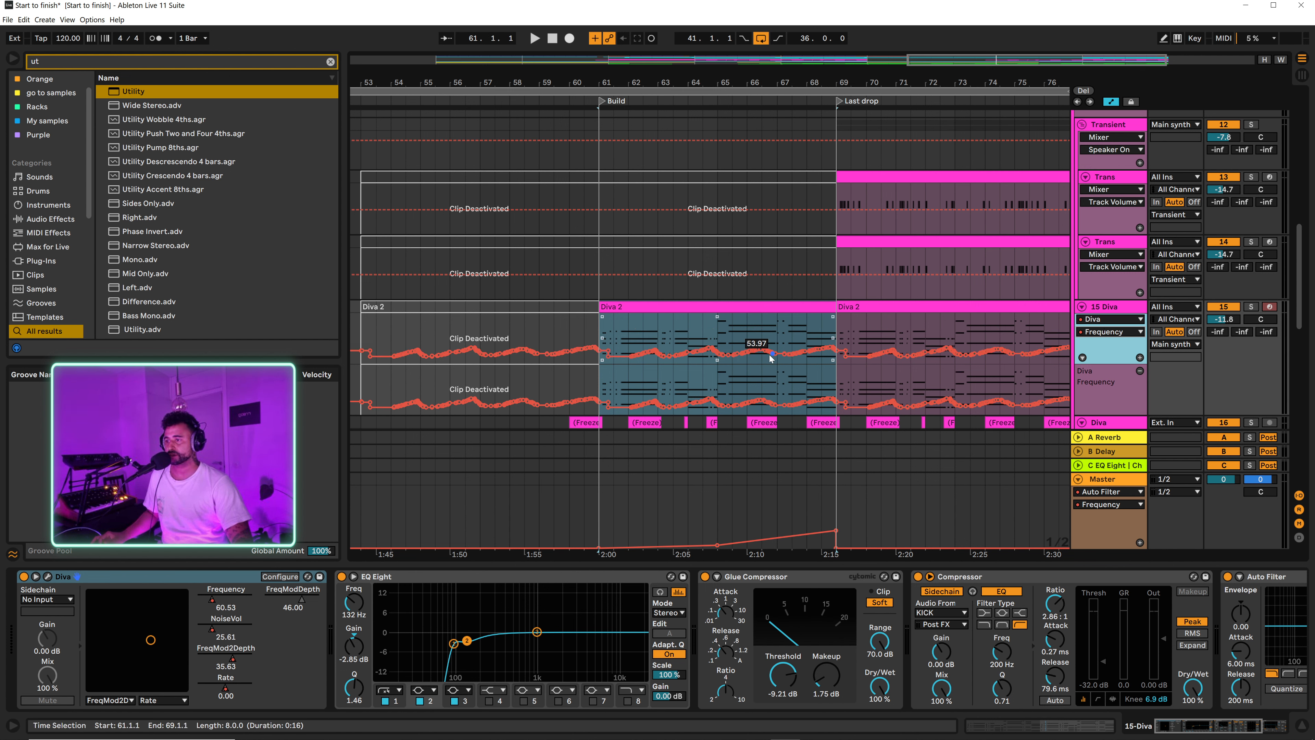
drag(761, 353, 837, 338)
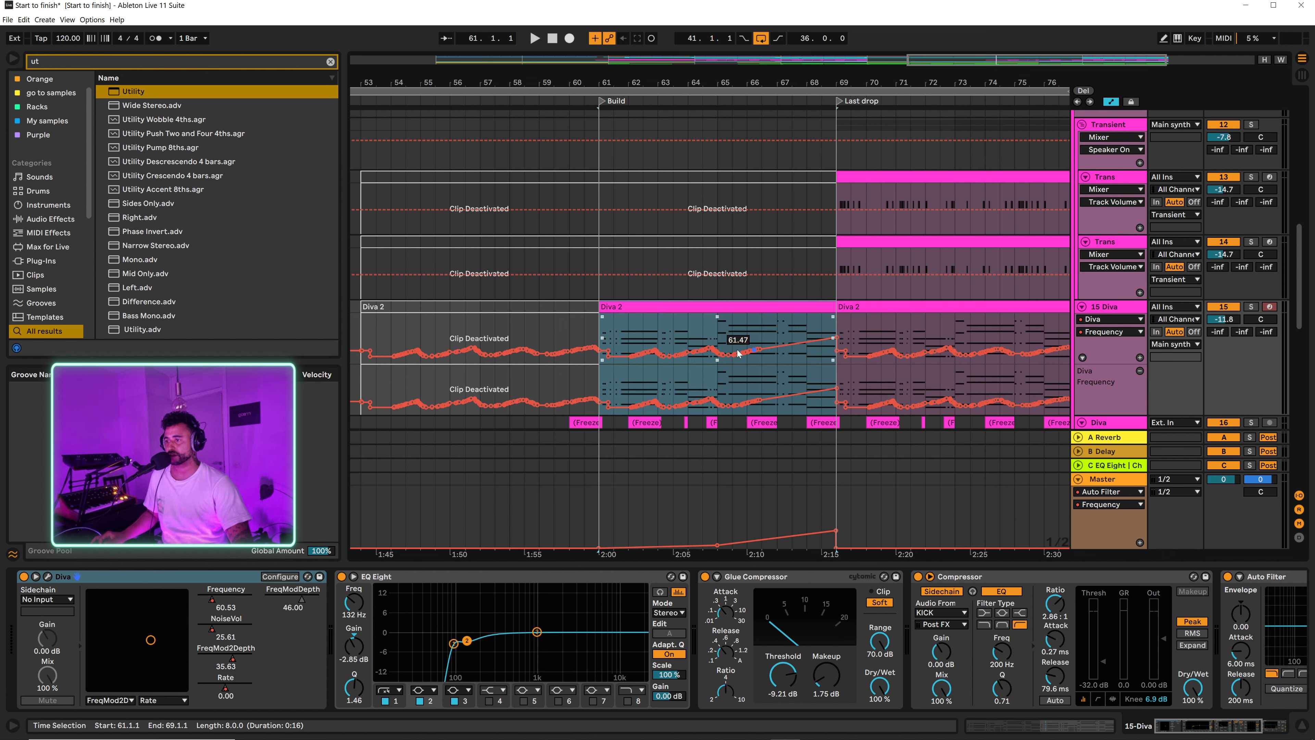
drag(709, 348, 835, 338)
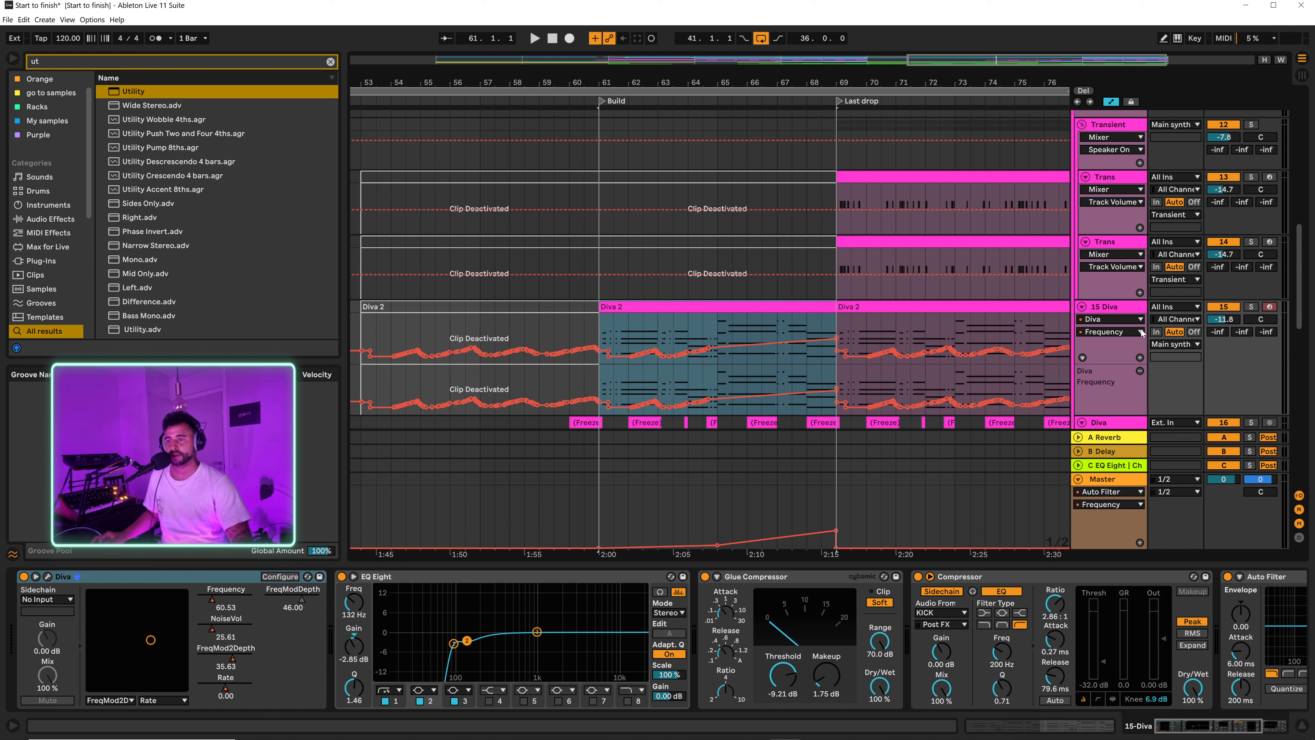
Step: Raise Diva's NoiseVol automation from around bar 67 to the end of the Build at bar 69
click(1106, 332)
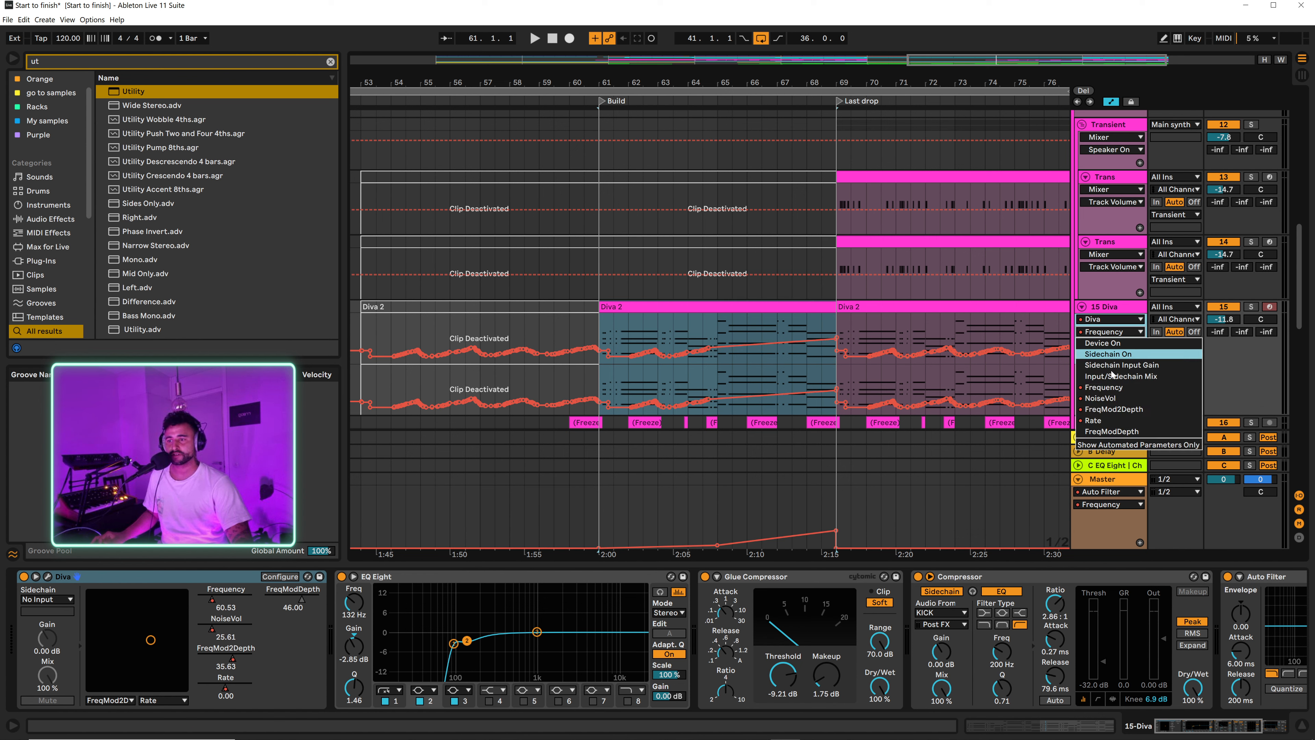
click(1103, 409)
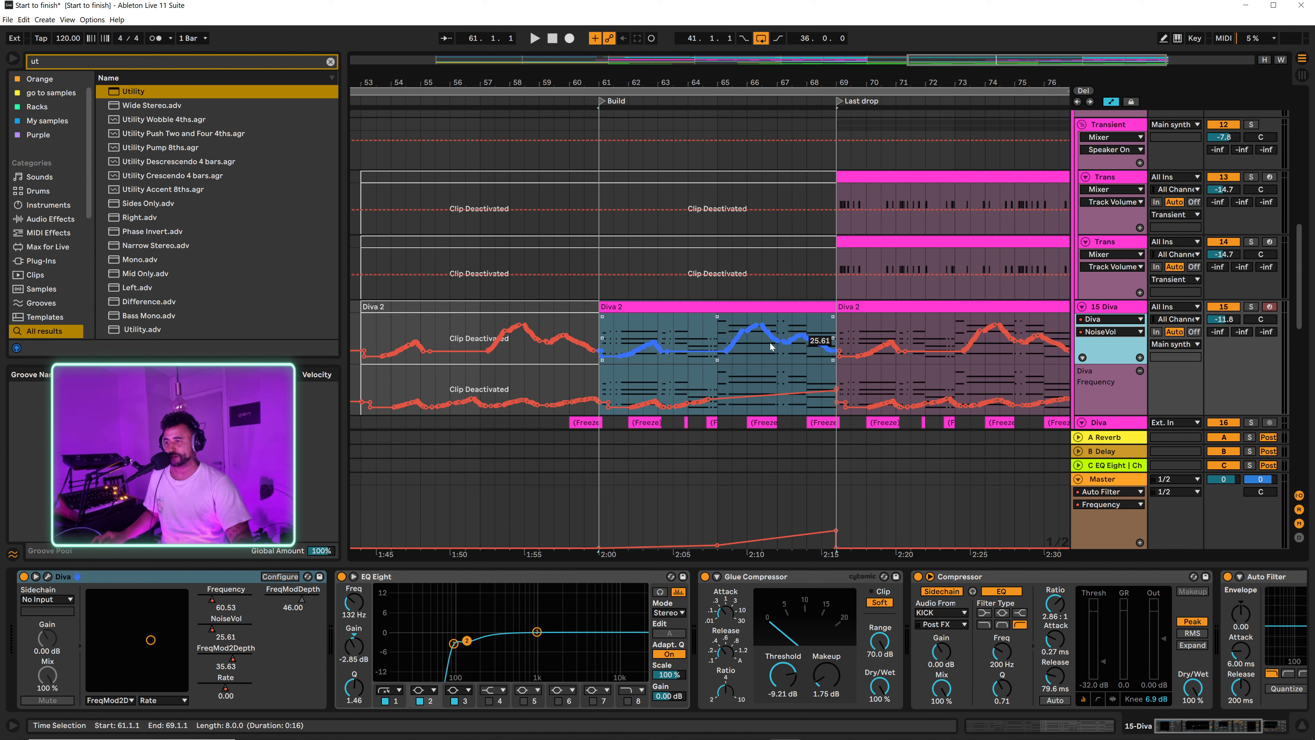
drag(776, 342, 836, 336)
Step: Automate Diva's Rate to climb over the last bars of the Build, up to bar 69
click(1109, 333)
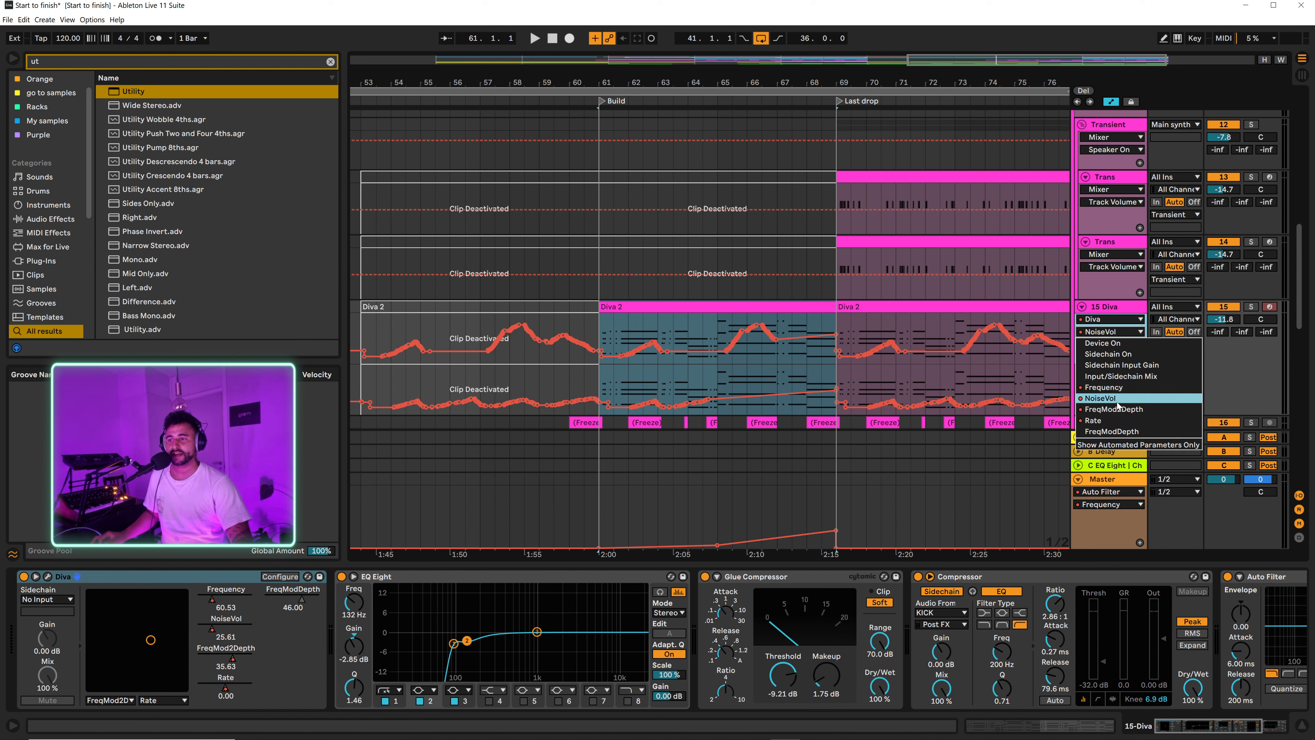
click(1110, 421)
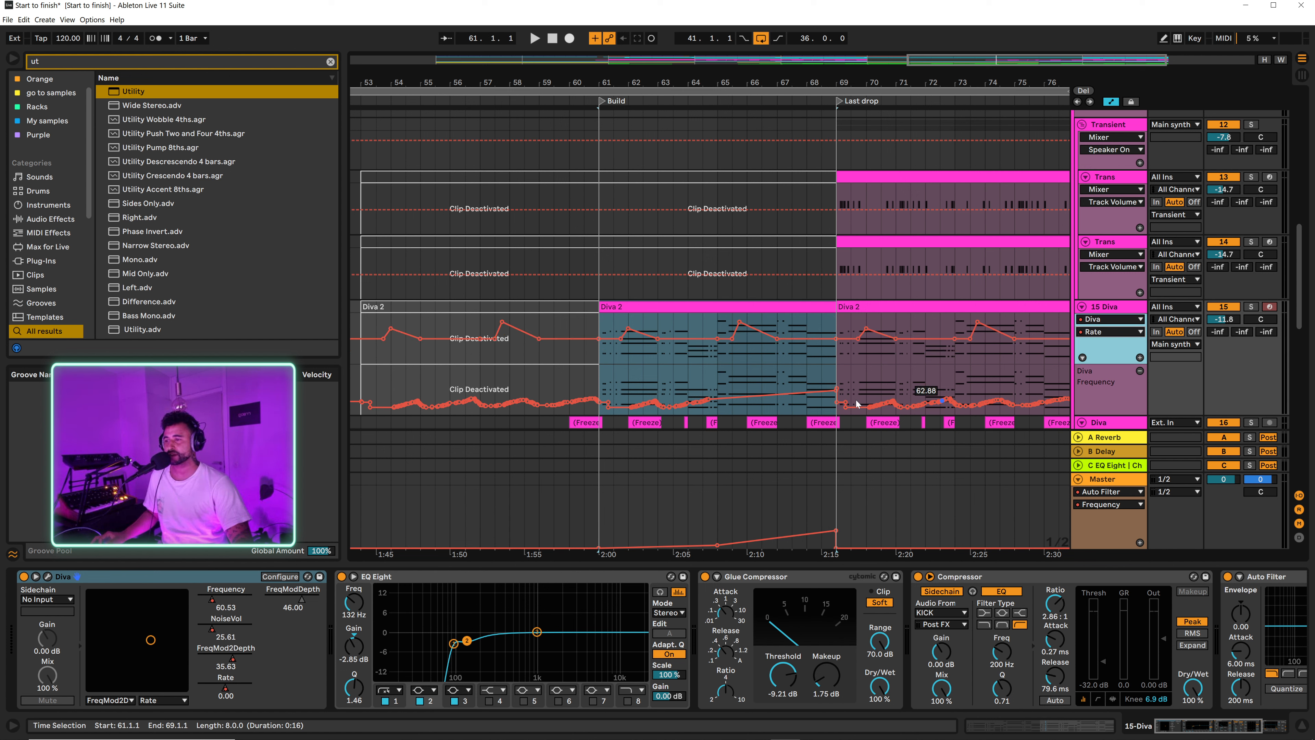
click(806, 337)
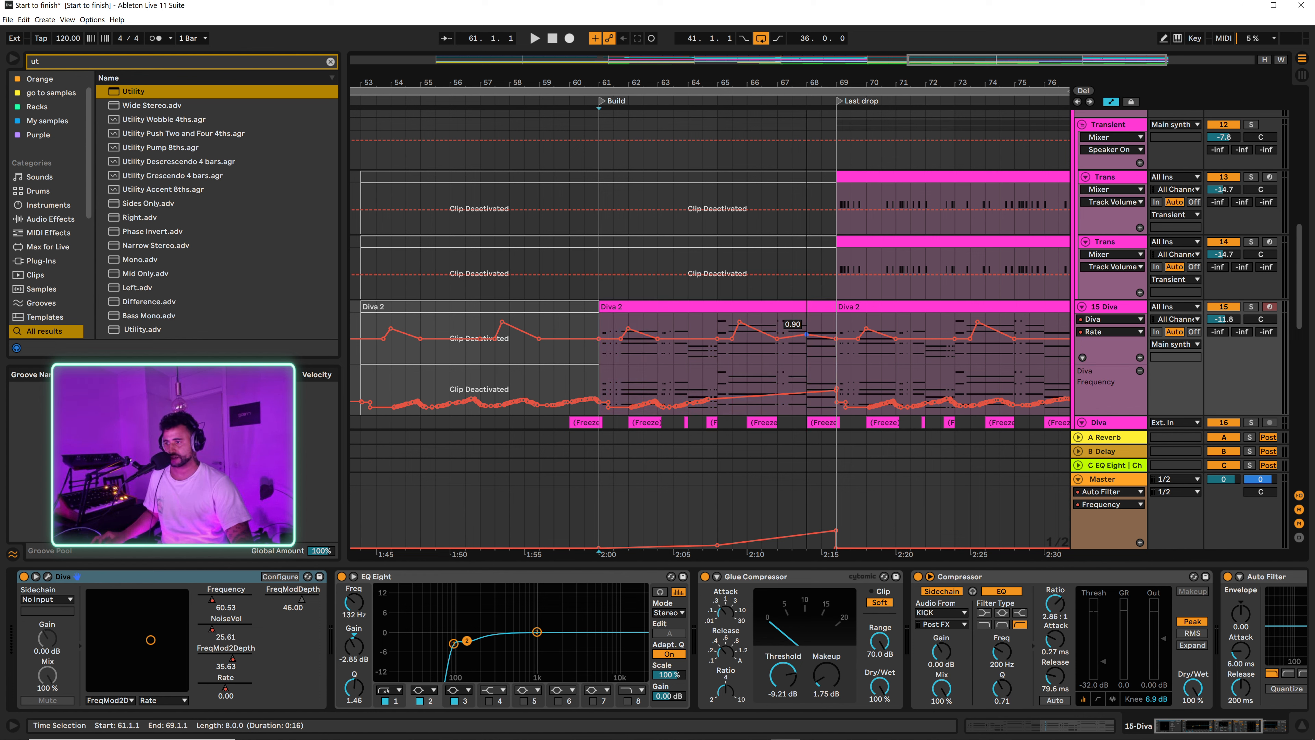
drag(806, 327, 835, 324)
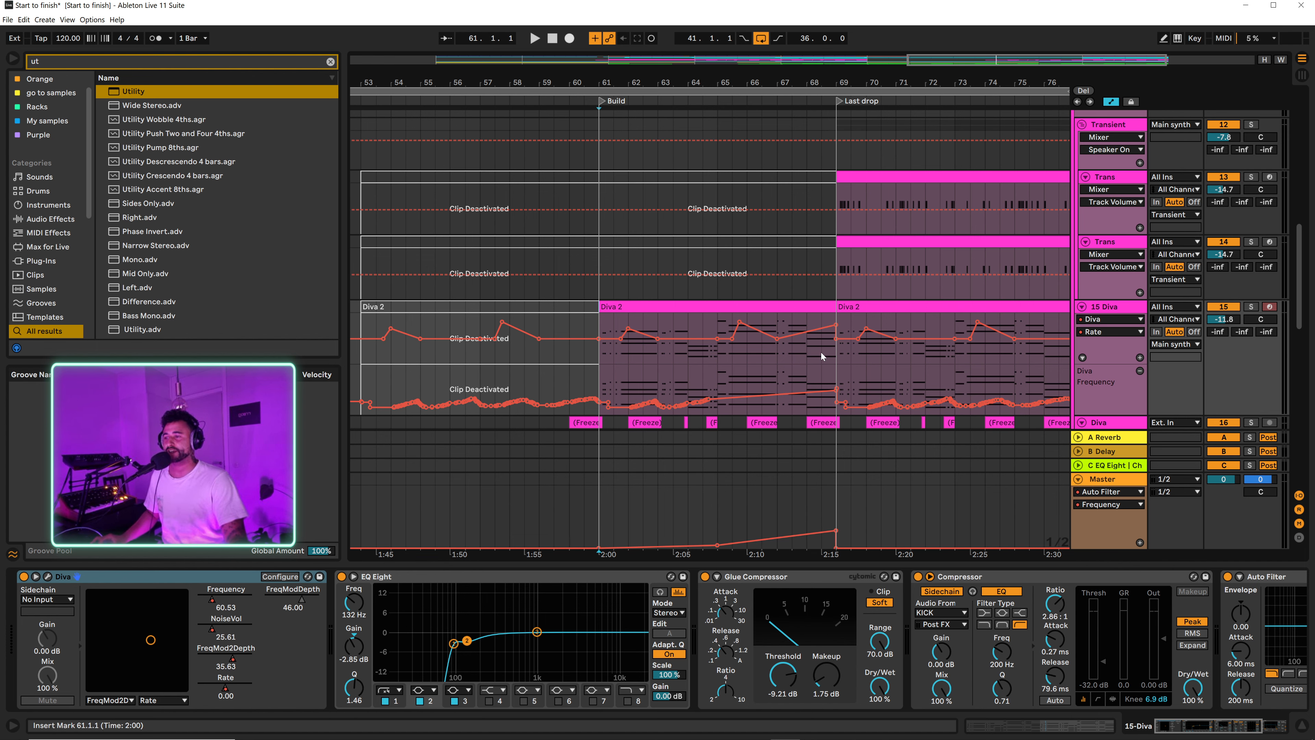
Step: Hide automation, extend the Last drop clip on Trans track 14 back into the Build, and consolidate bars 67 to 69 into one clip
key(a)
drag(800, 79, 797, 132)
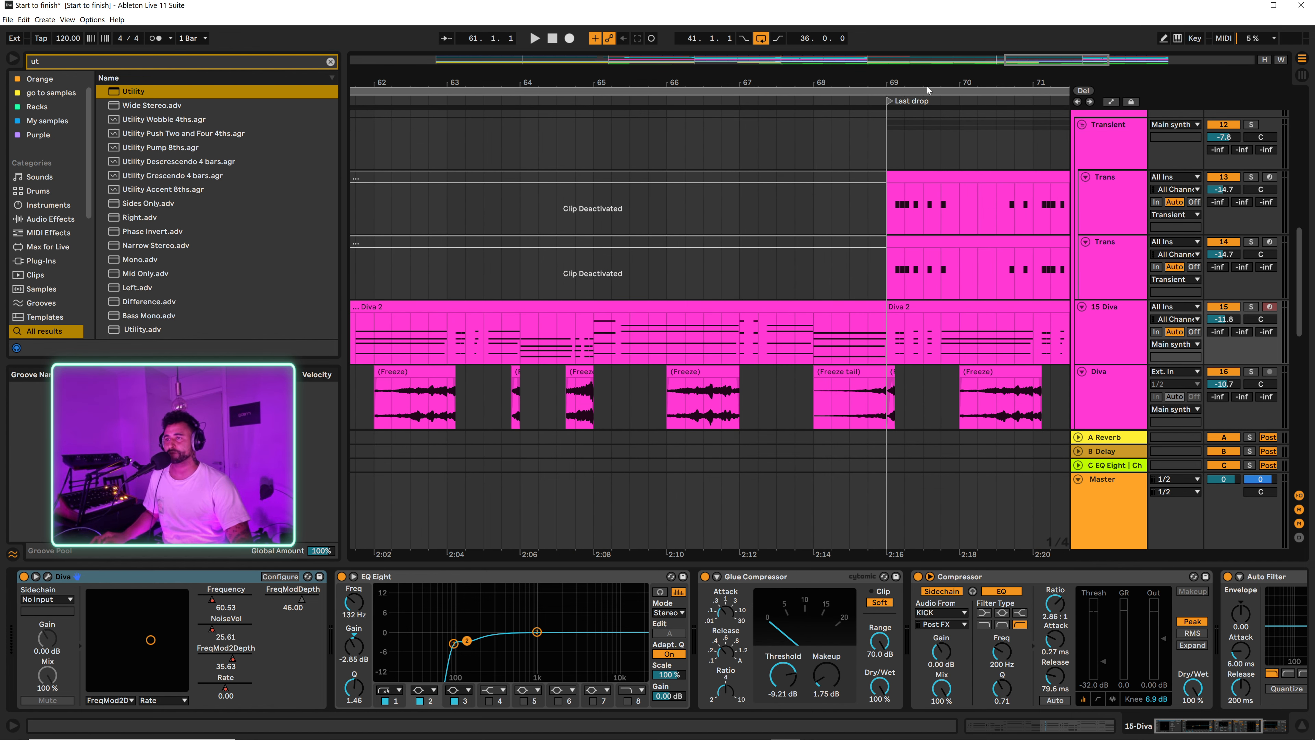
scroll(897, 181, down, 2)
drag(888, 275, 817, 246)
click(772, 248)
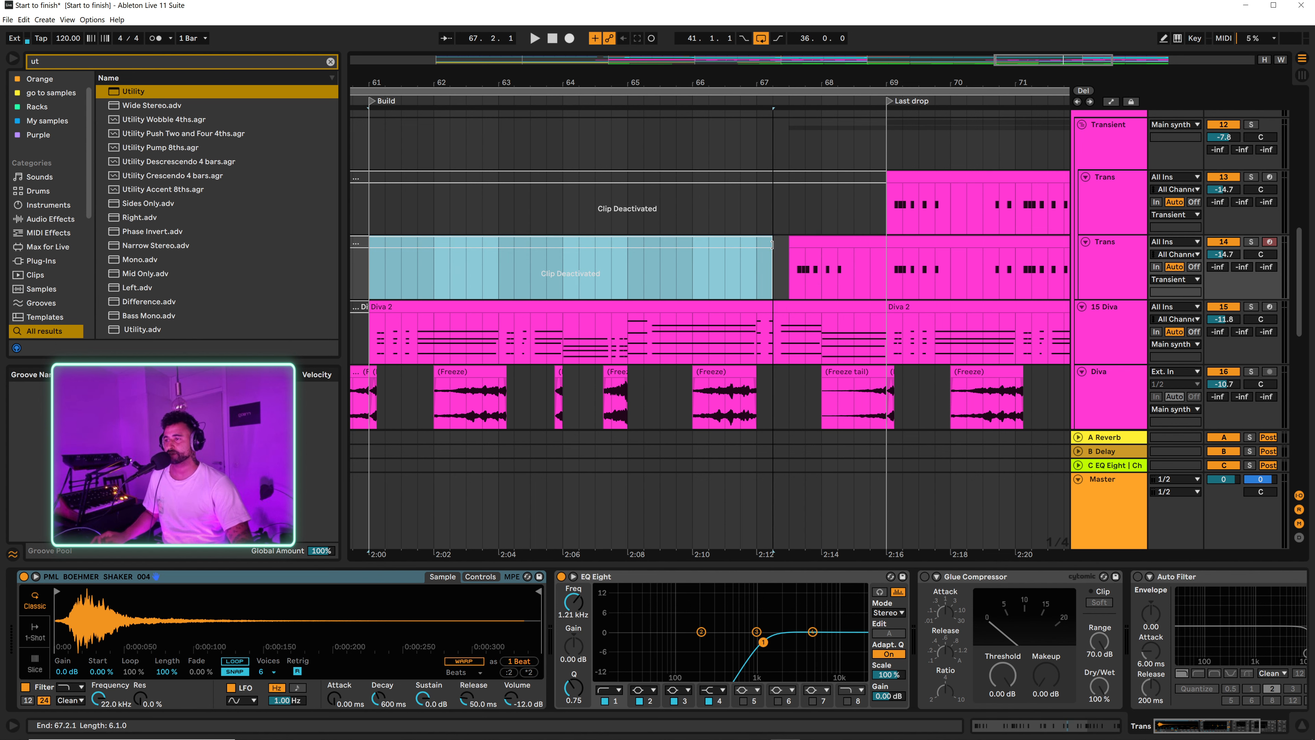
drag(756, 271, 879, 265)
key(ctrl+j)
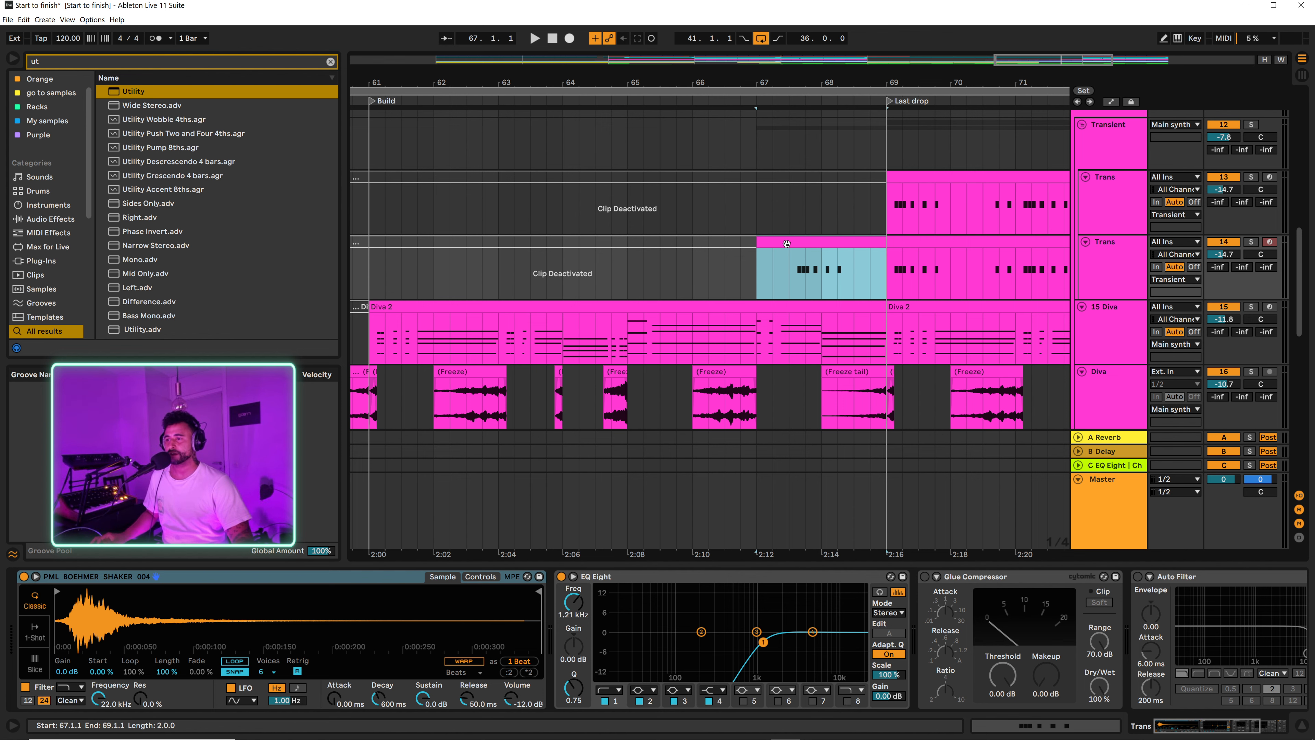
Step: Add a 1/32 C3 note at the start of the consolidated Trans clip and delete all its other notes
double_click(782, 261)
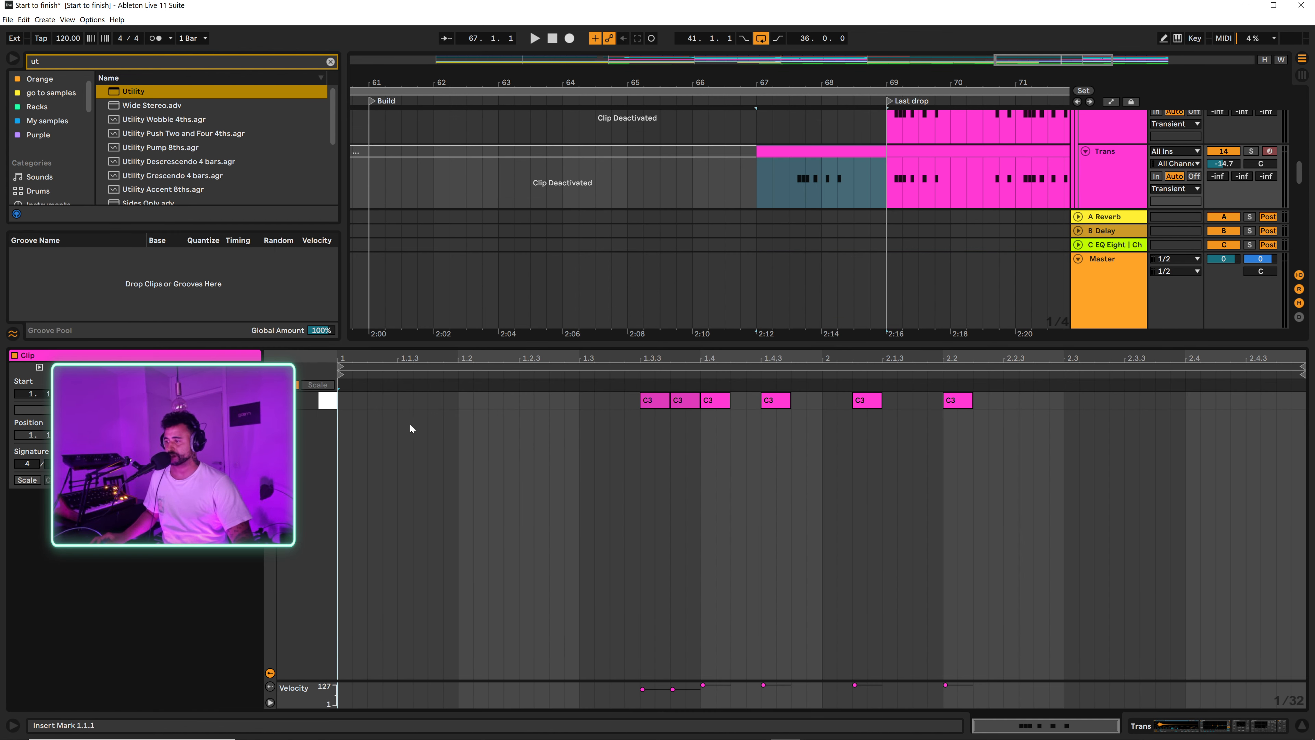
double_click(344, 400)
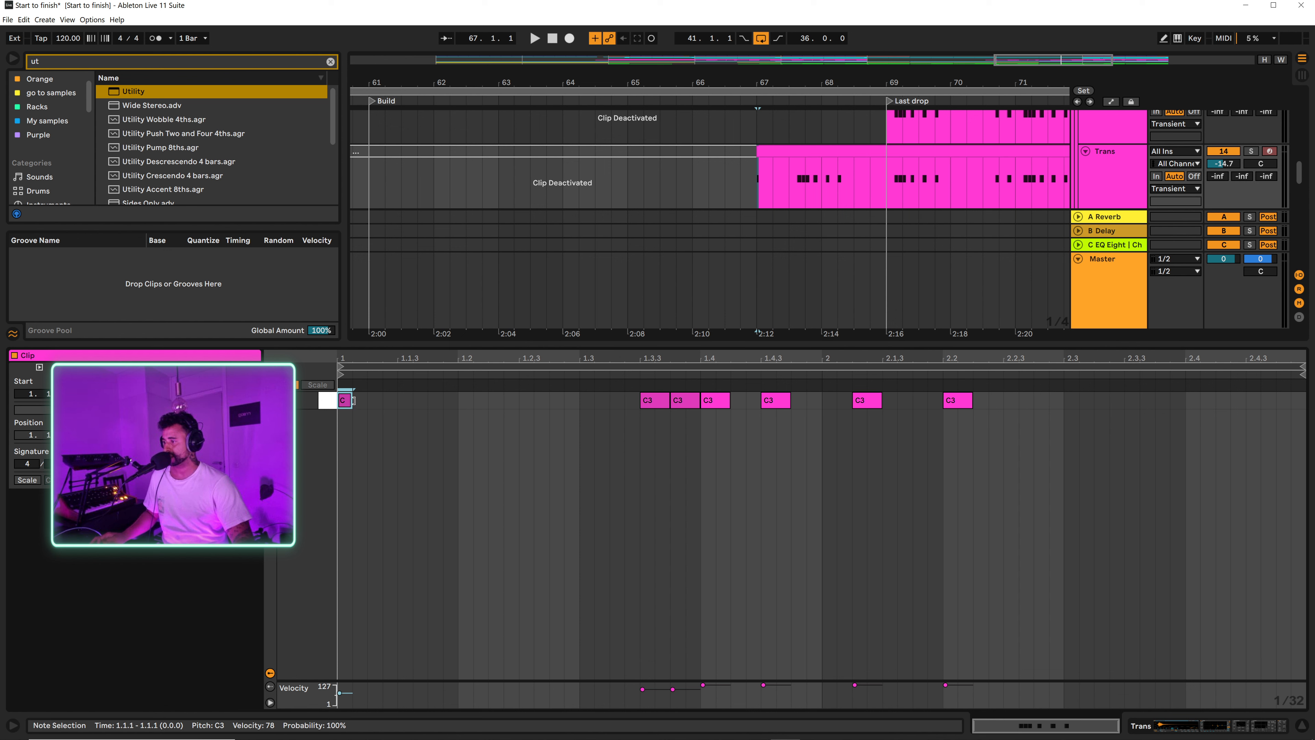
drag(591, 432, 931, 385)
click(654, 486)
drag(676, 487, 1113, 382)
key(Delete)
drag(625, 455, 672, 422)
key(Delete)
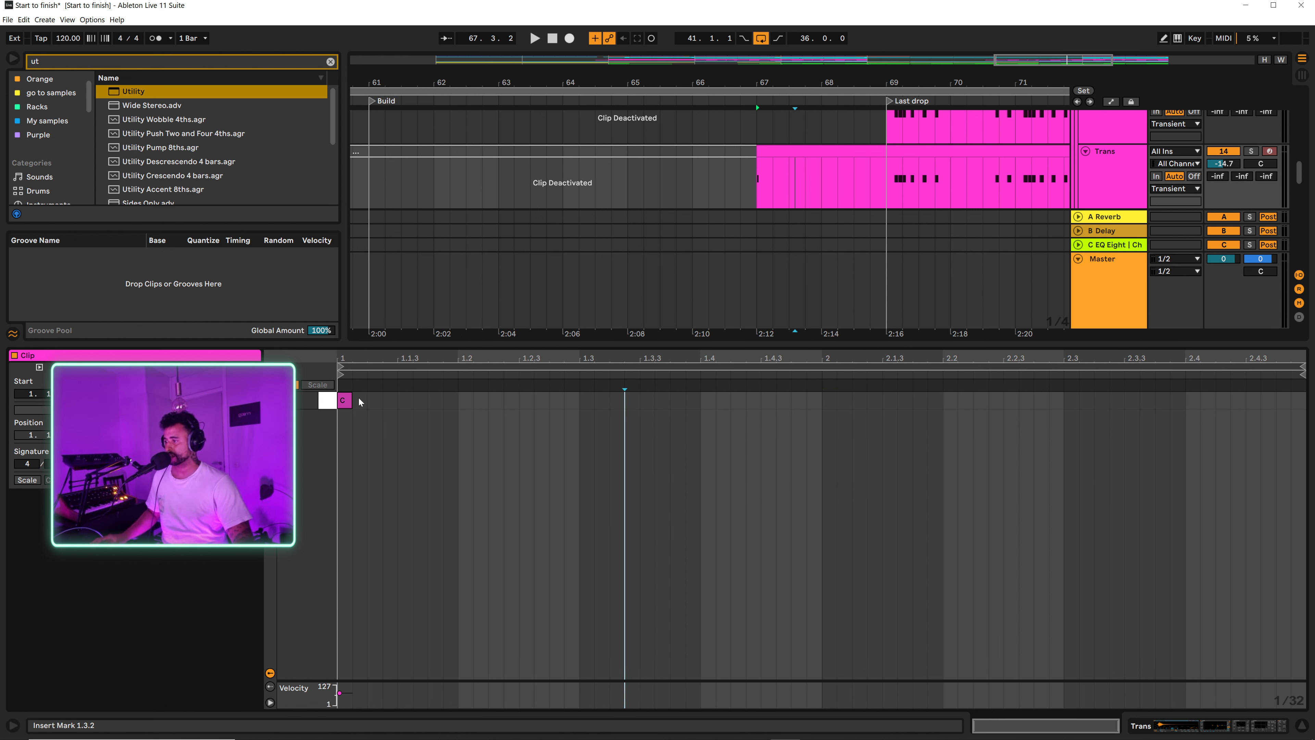
Step: Fill the two-bar Trans clip with continuous 1/32 C3 notes by duplicating a group of three, and delete those past the clip's end
double_click(359, 400)
double_click(380, 400)
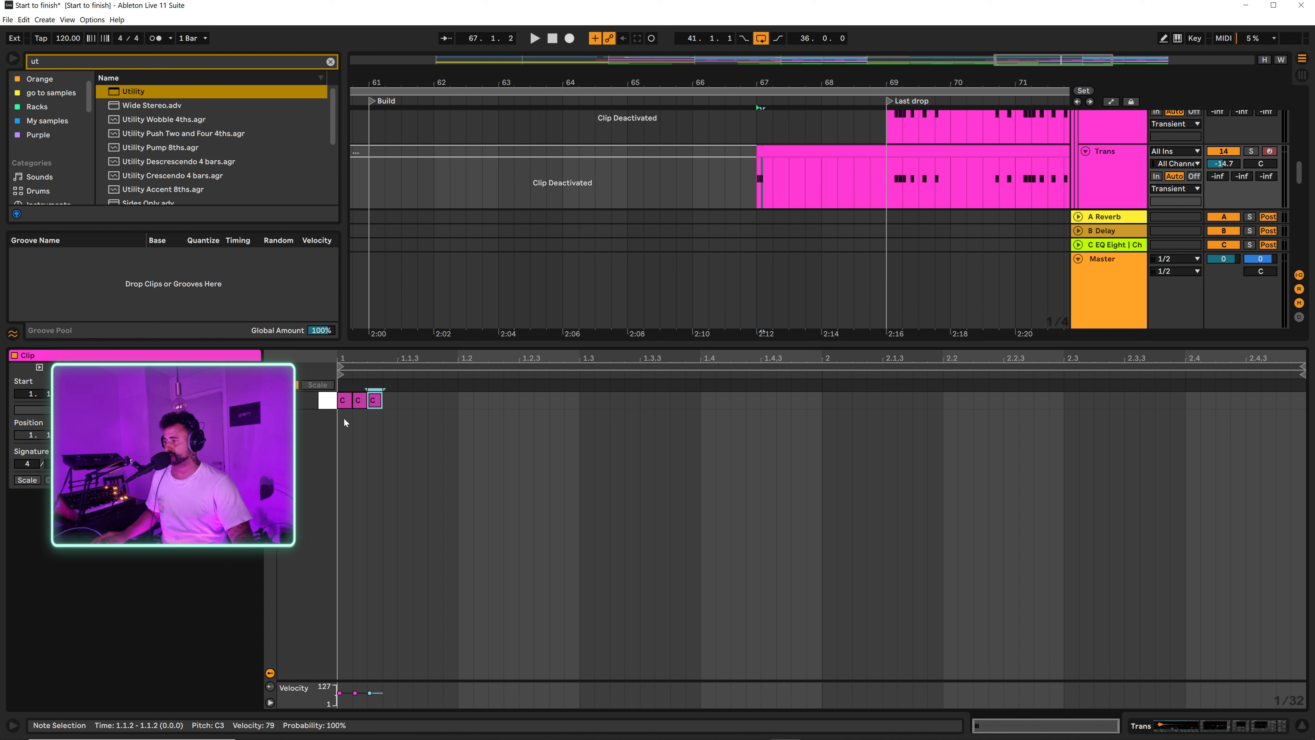
drag(344, 418, 389, 407)
key(ctrl+d)
key(ctrl+d)
key(ctrl+d)
key(ctrl+d)
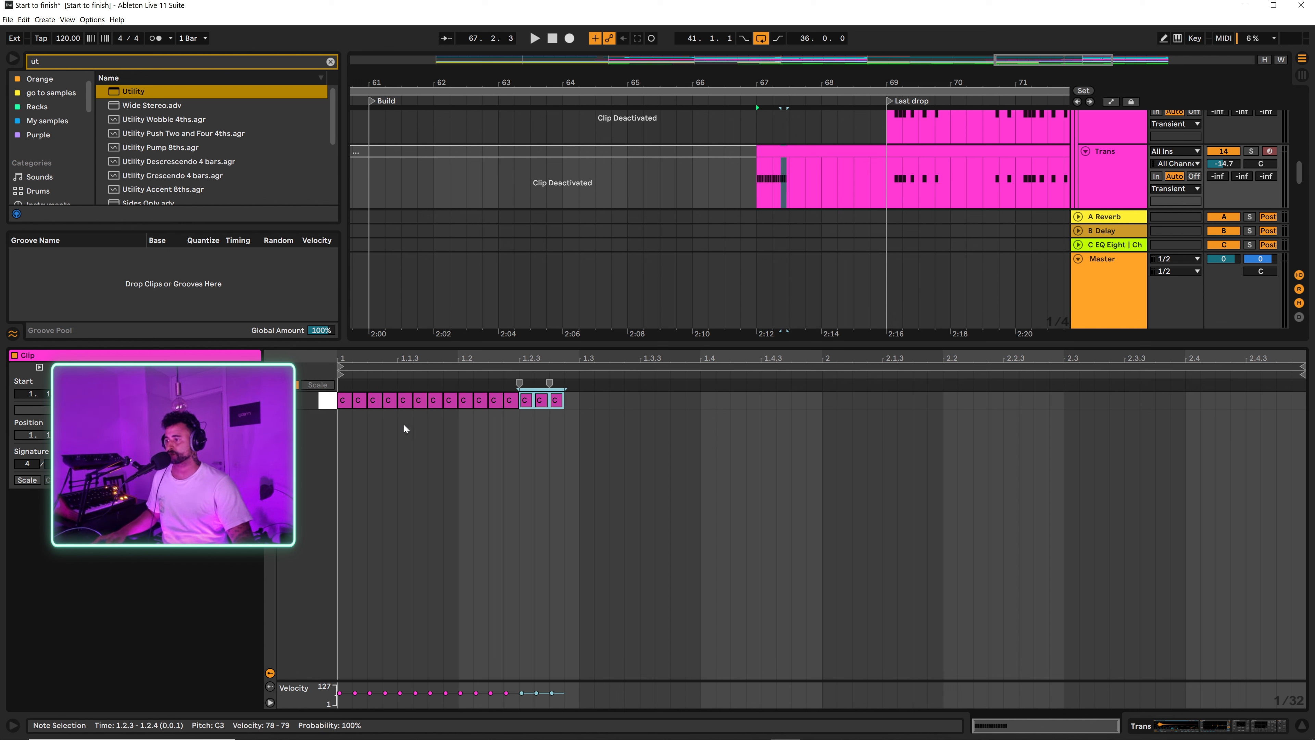
key(ctrl+d)
key(ctrl+d)
key(ctrl+d)
key(ctrl+d)
key(ctrl+d)
key(ctrl+d)
key(ctrl+d)
key(ctrl+d)
key(ctrl+d)
key(ctrl+d)
key(ctrl+d)
key(ctrl+d)
key(ctrl+d)
key(ctrl+d)
key(ctrl+d)
key(ctrl+d)
key(ctrl+d)
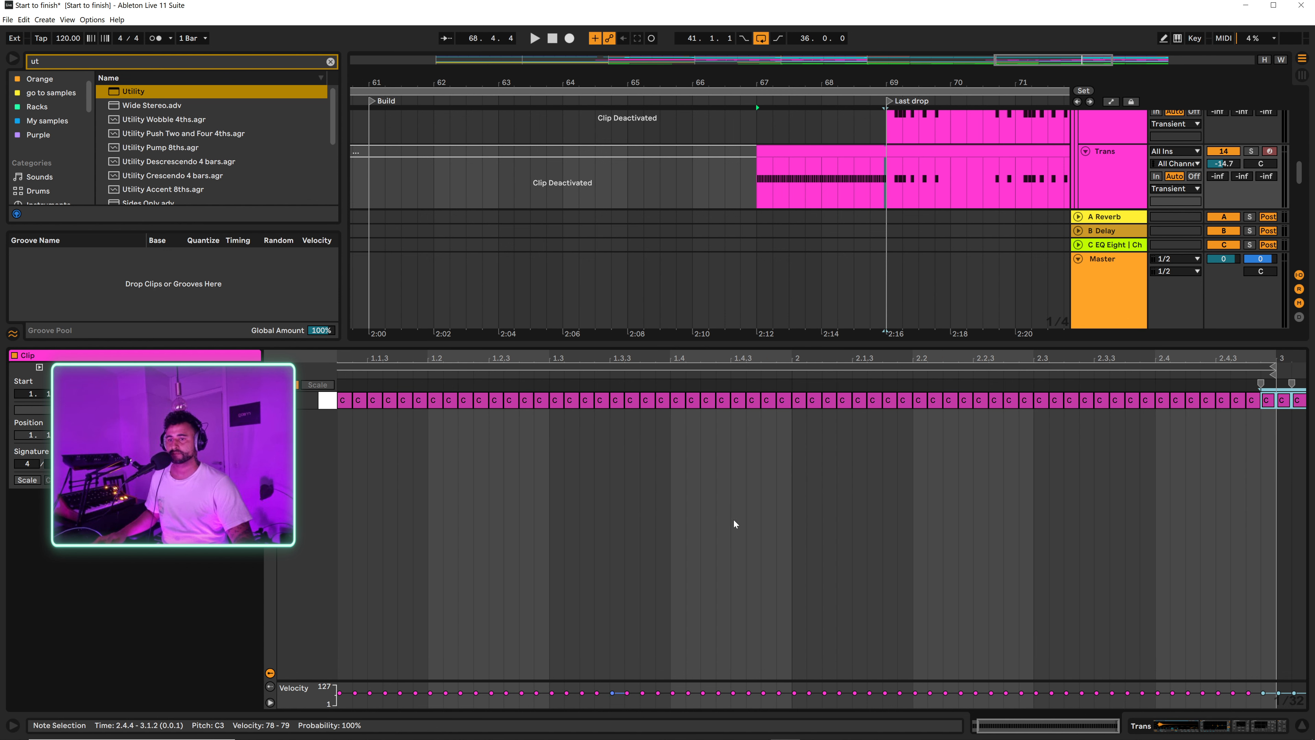
drag(1288, 428, 1304, 399)
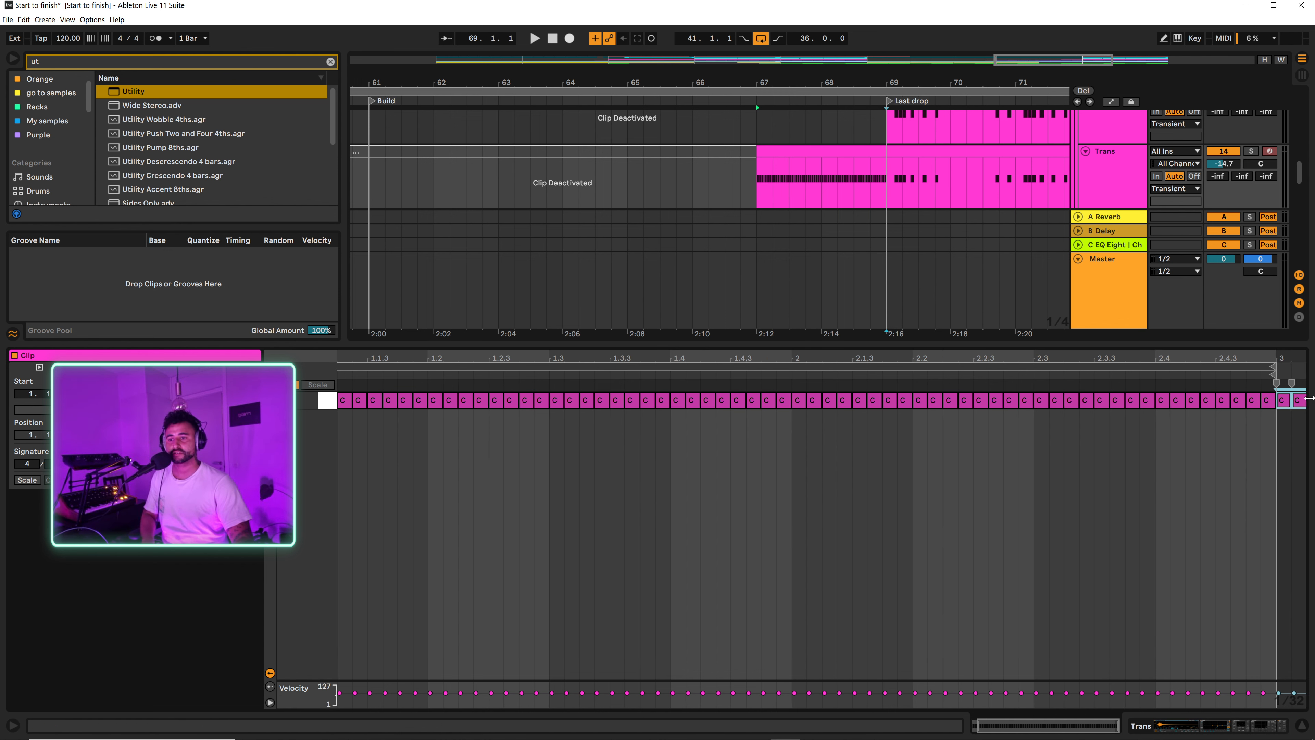
key(Delete)
Step: Draw a rising velocity ramp from about 4 to 124 across all C3 notes of the two-bar Trans clip
drag(420, 680, 423, 632)
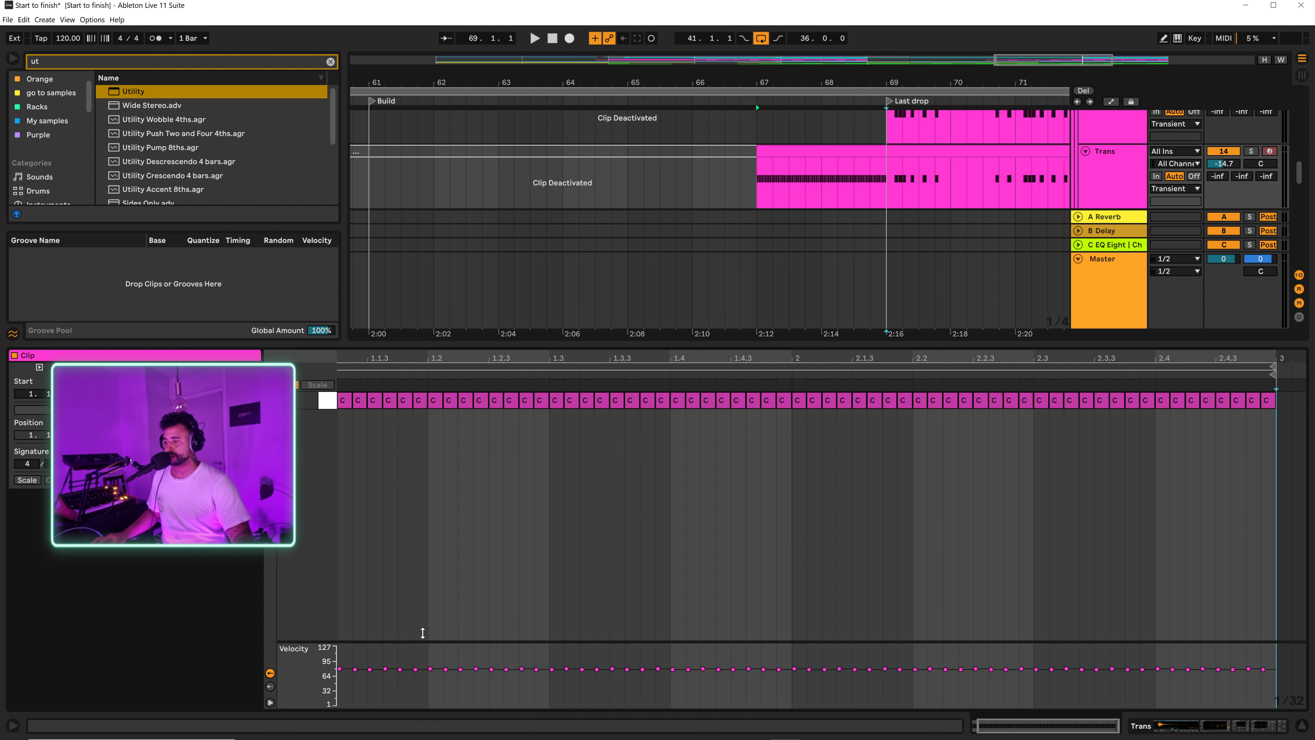
key(ctrl+a)
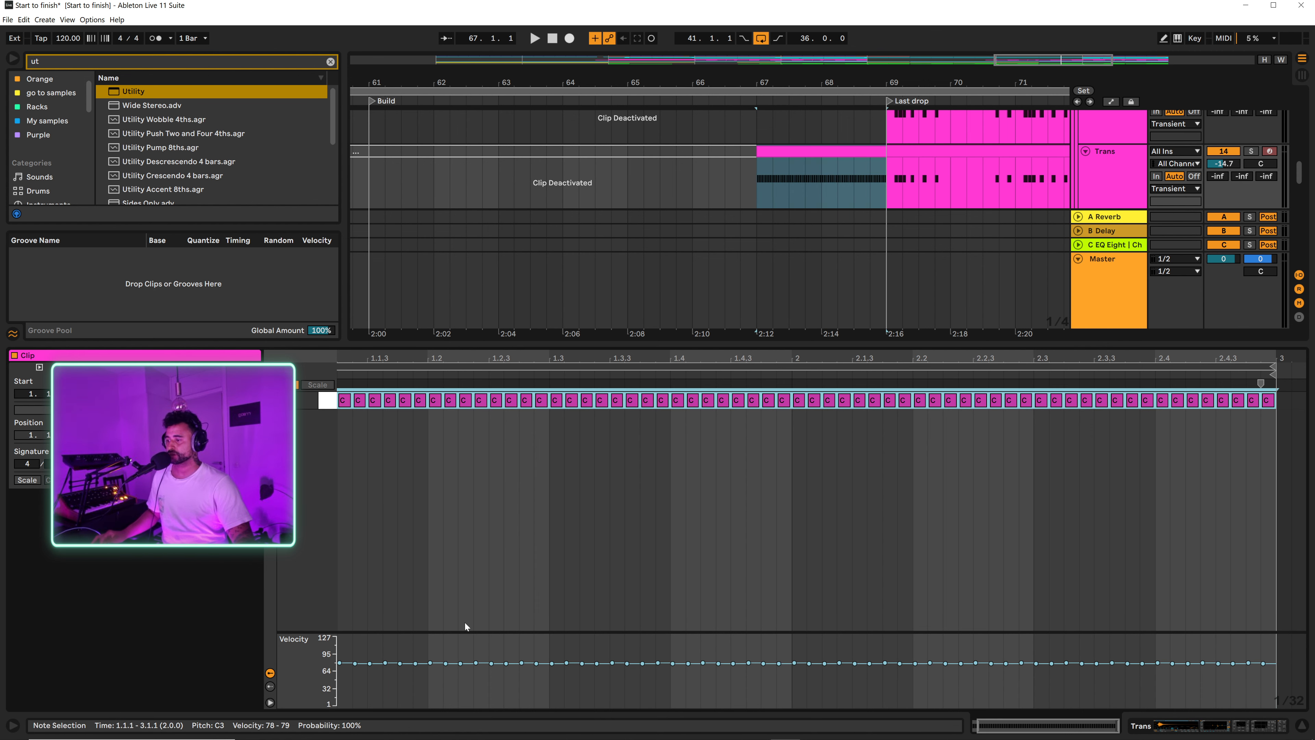
drag(463, 628, 471, 494)
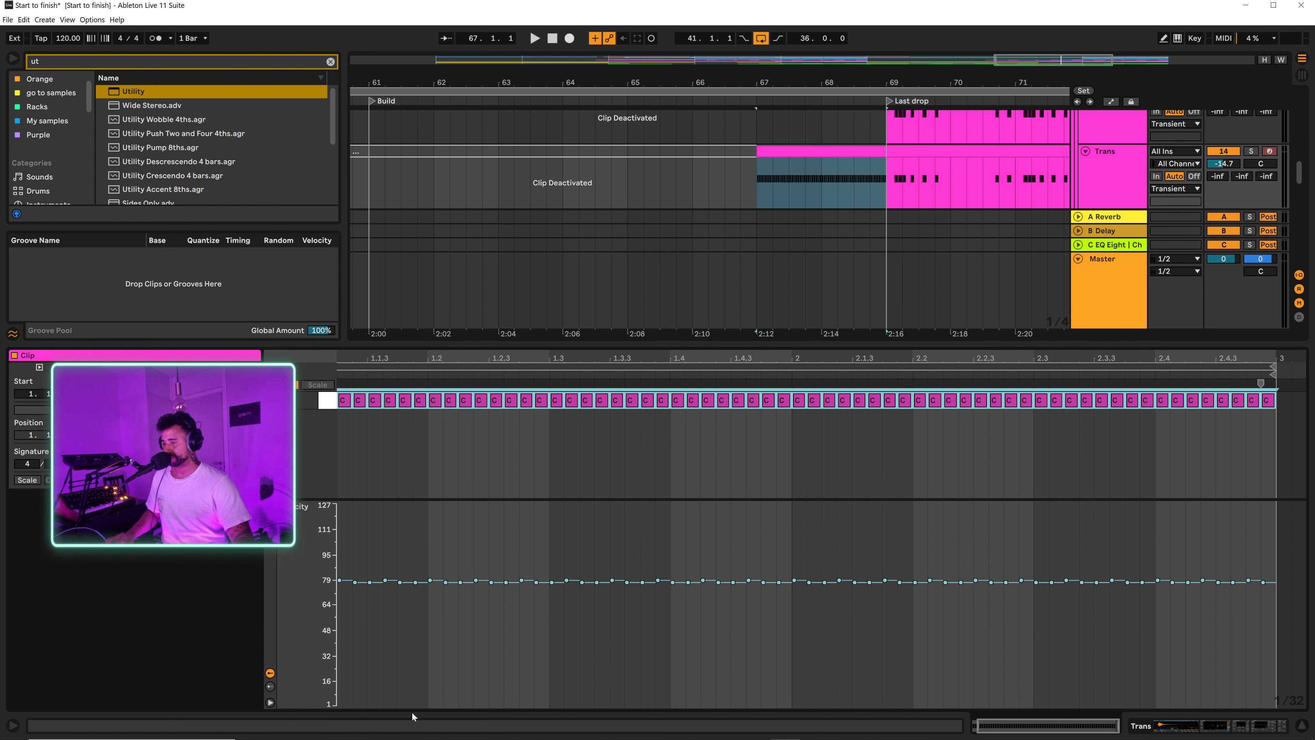
key(b)
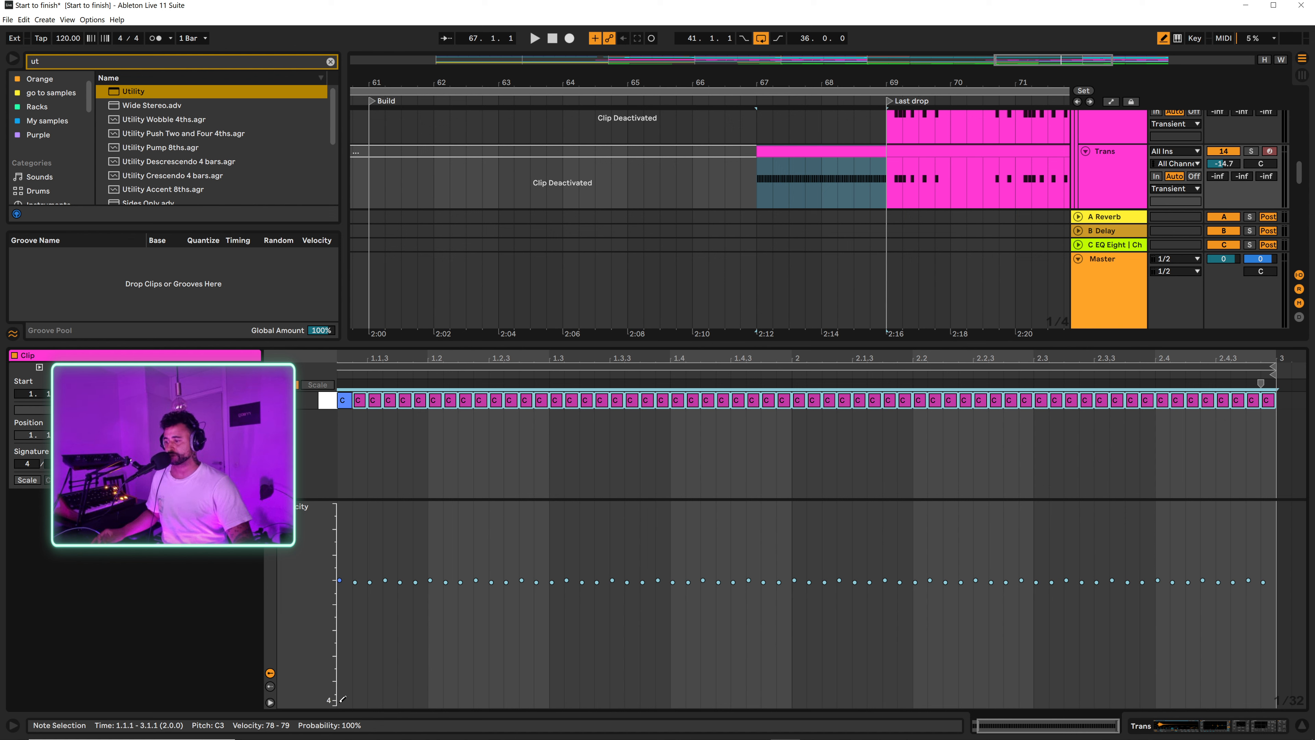
mouse_move(342, 699)
mouse_down()
mouse_move(994, 541)
mouse_move(1281, 497)
mouse_up()
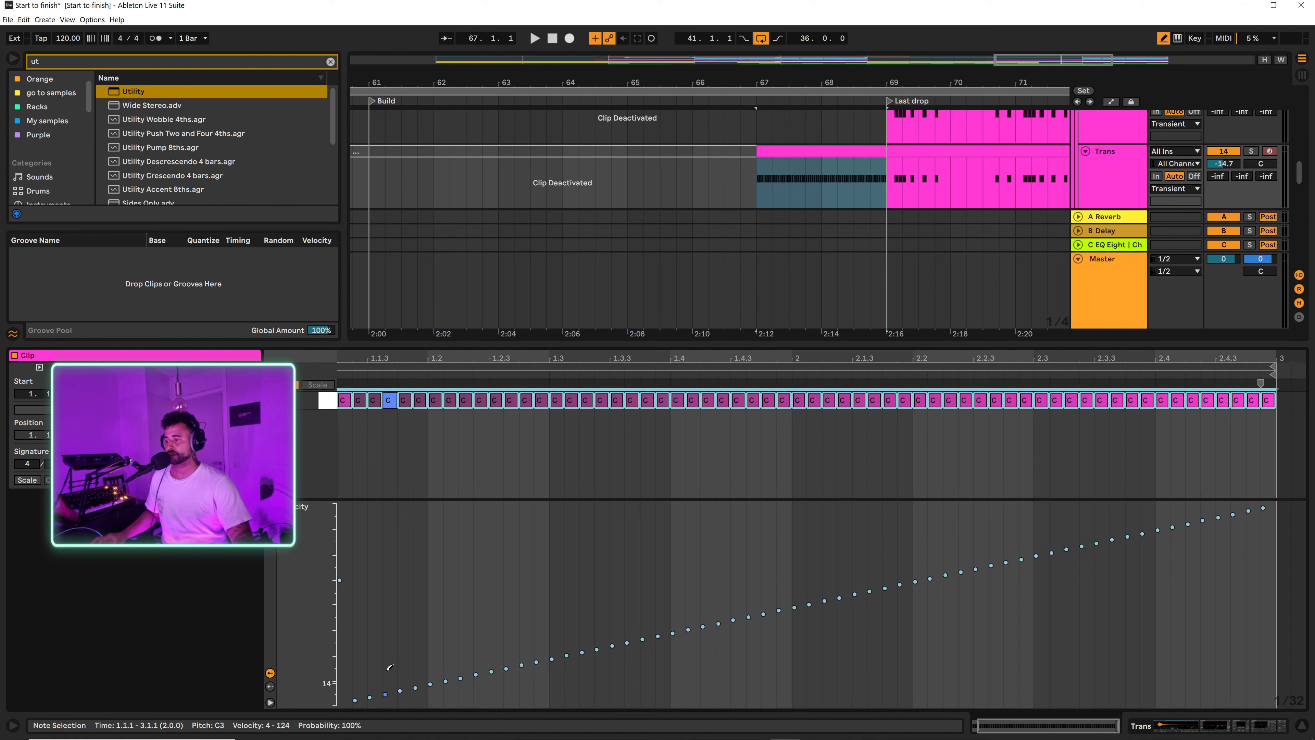
Step: Lower the first note's velocity to the start of the ramp, and play the Trans roll
key(b)
click(377, 586)
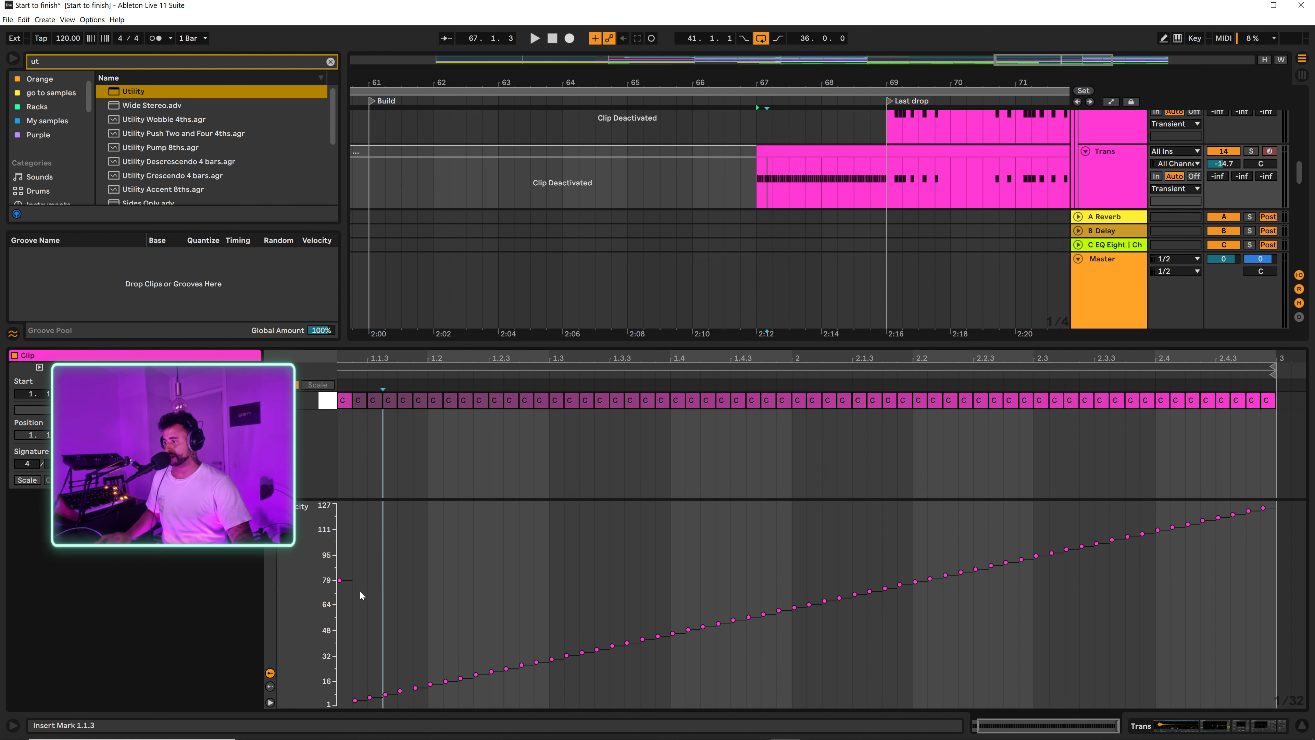
drag(339, 580, 339, 702)
key(space)
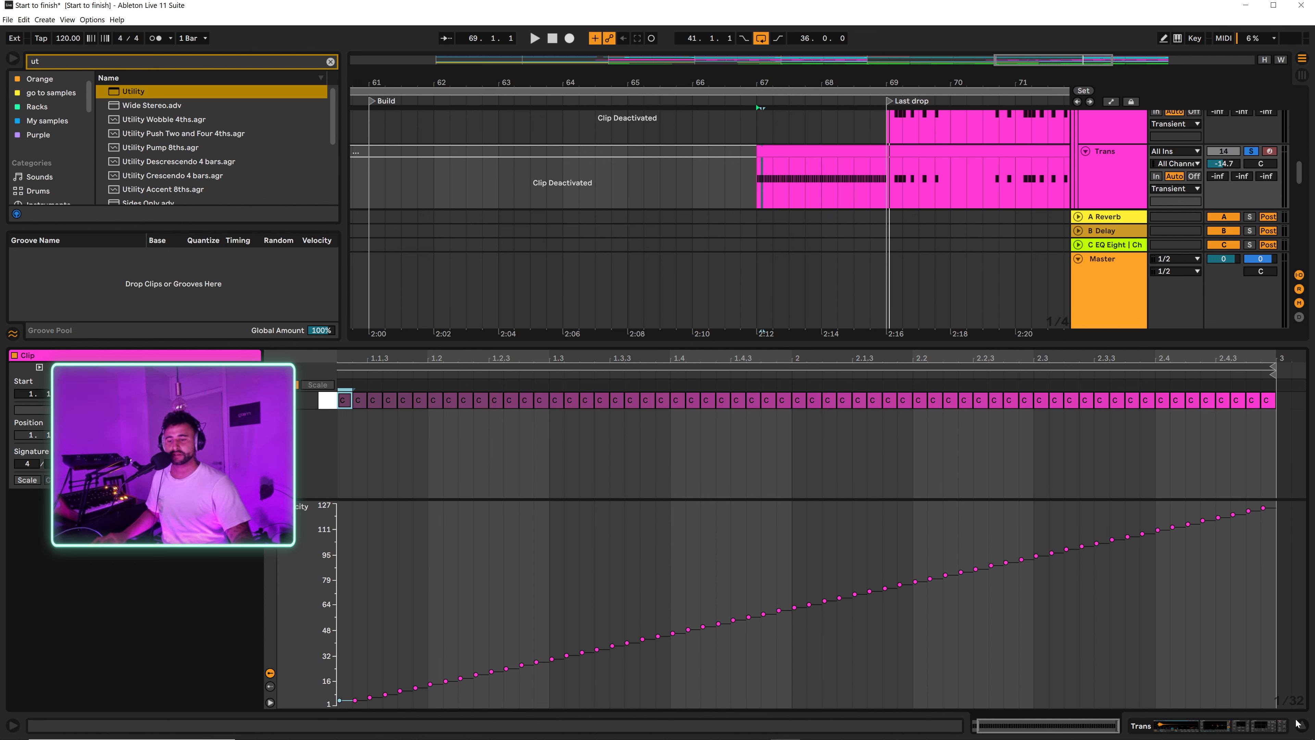
click(1301, 731)
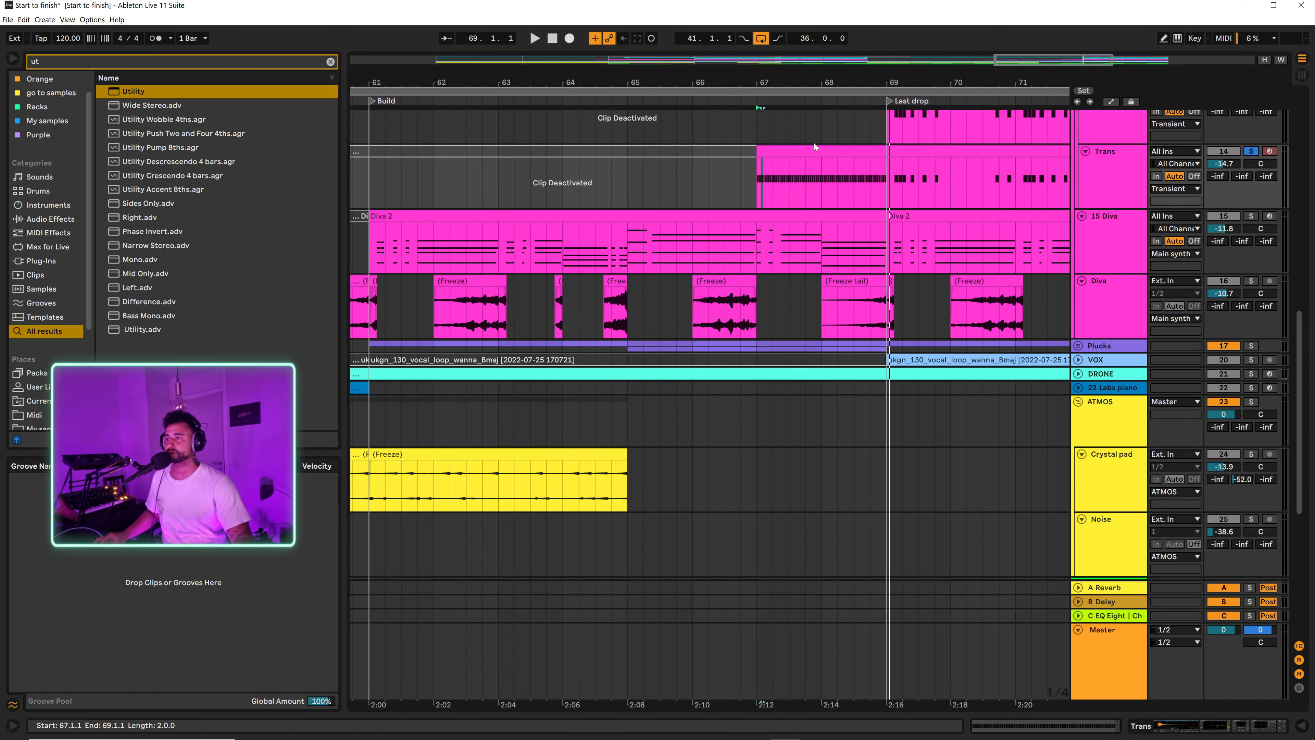
Step: Reopen the two-bar Trans clip, set its fixed grid to 1/16, and delete its first two notes
double_click(840, 152)
right_click(451, 444)
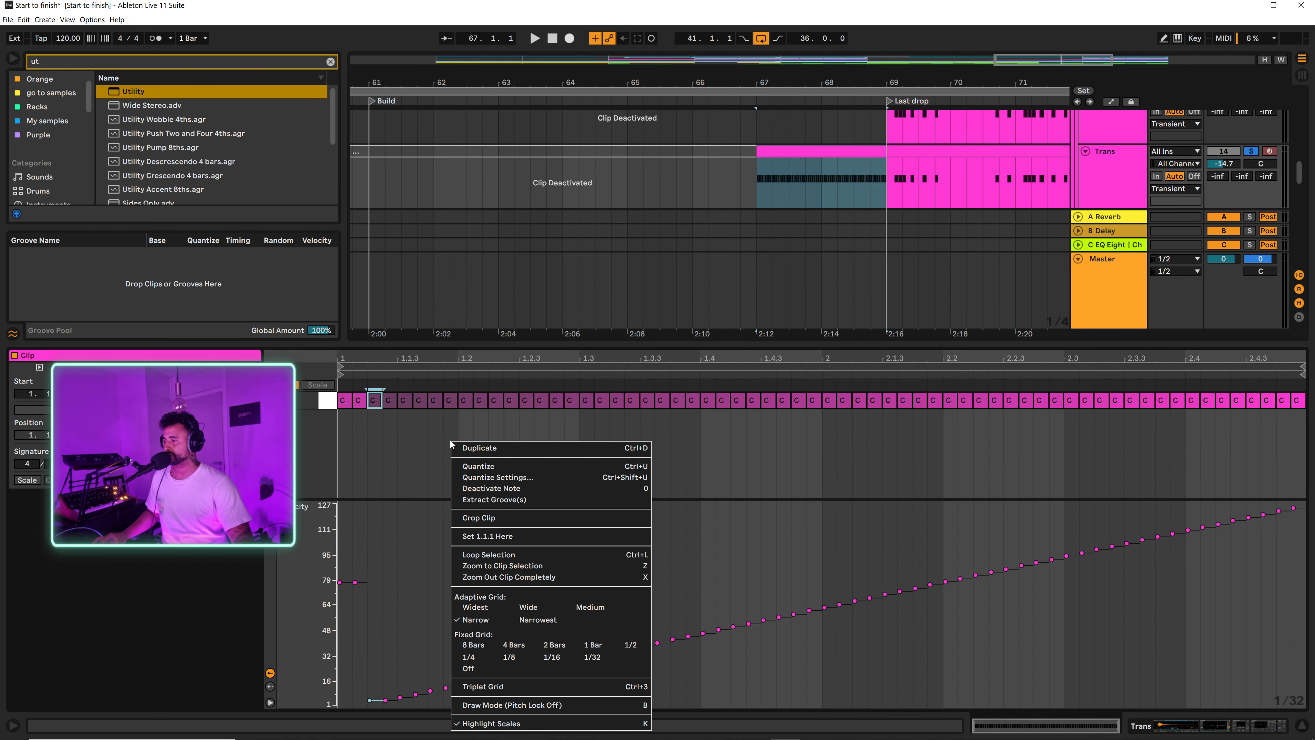
click(552, 657)
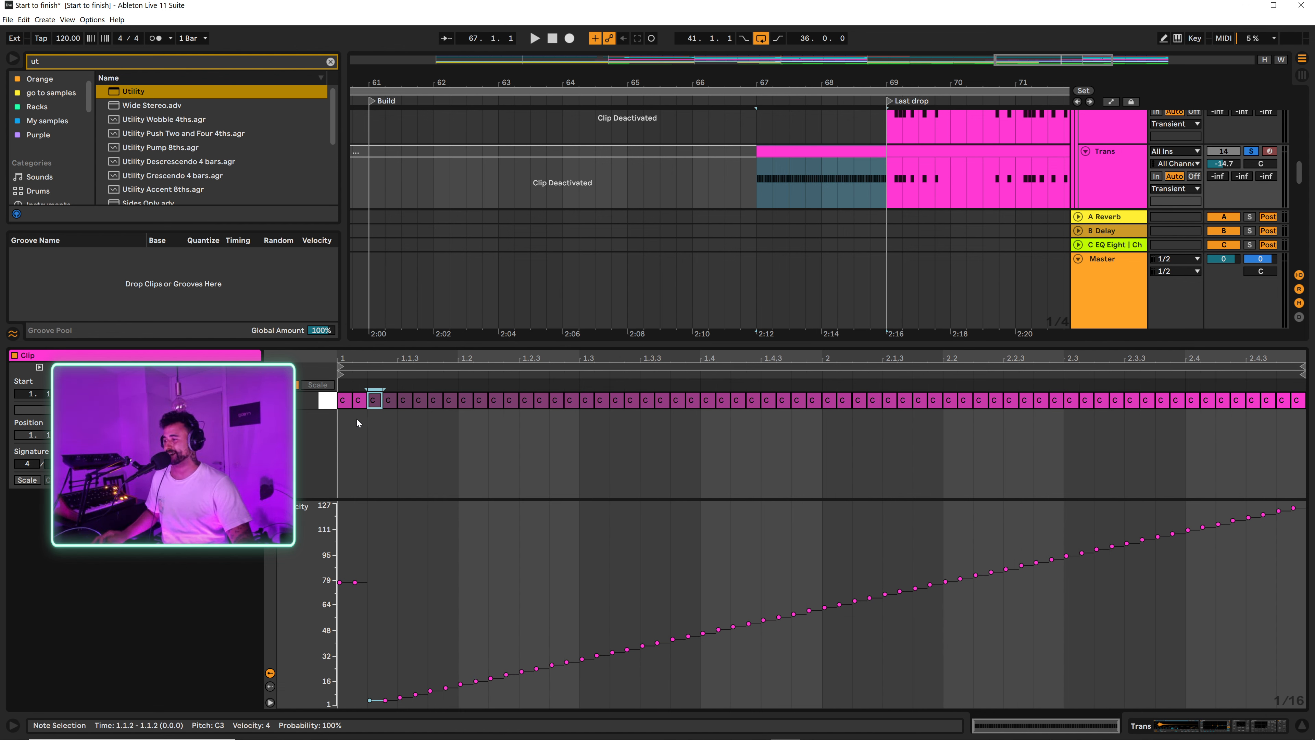
click(396, 431)
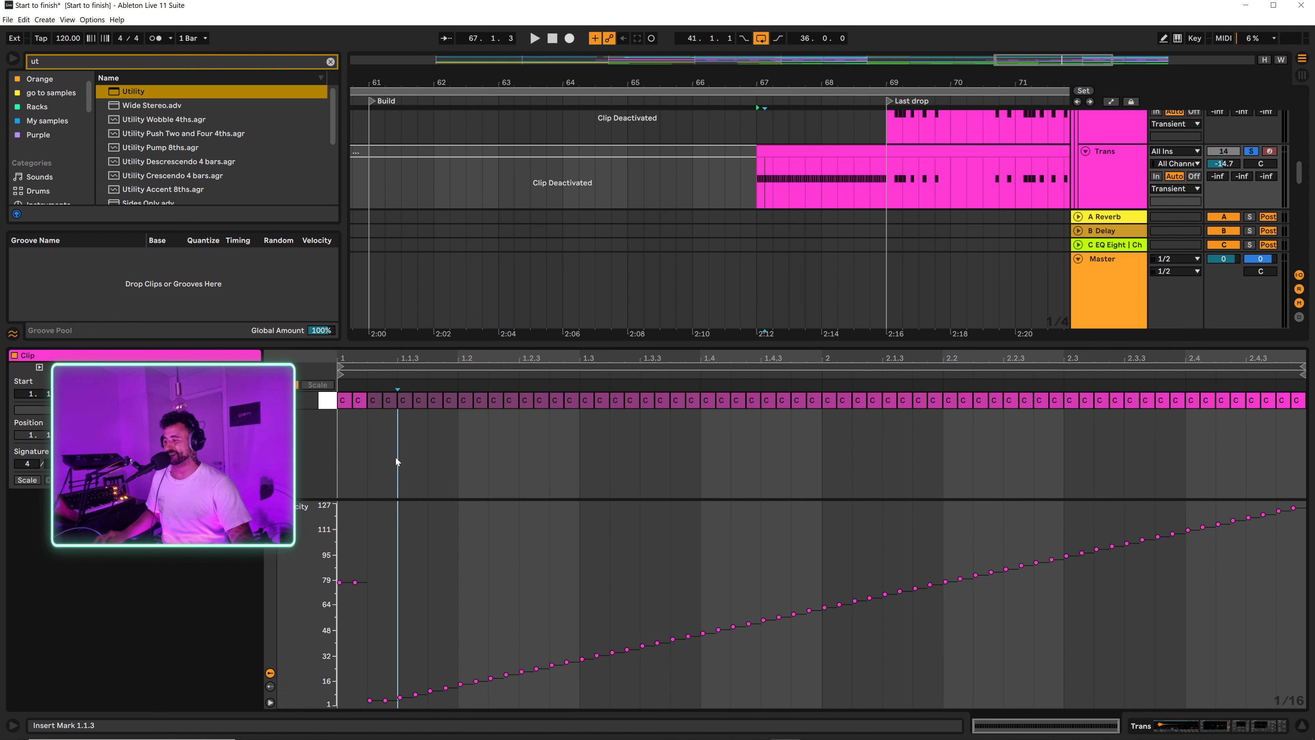
drag(346, 434, 367, 405)
key(Delete)
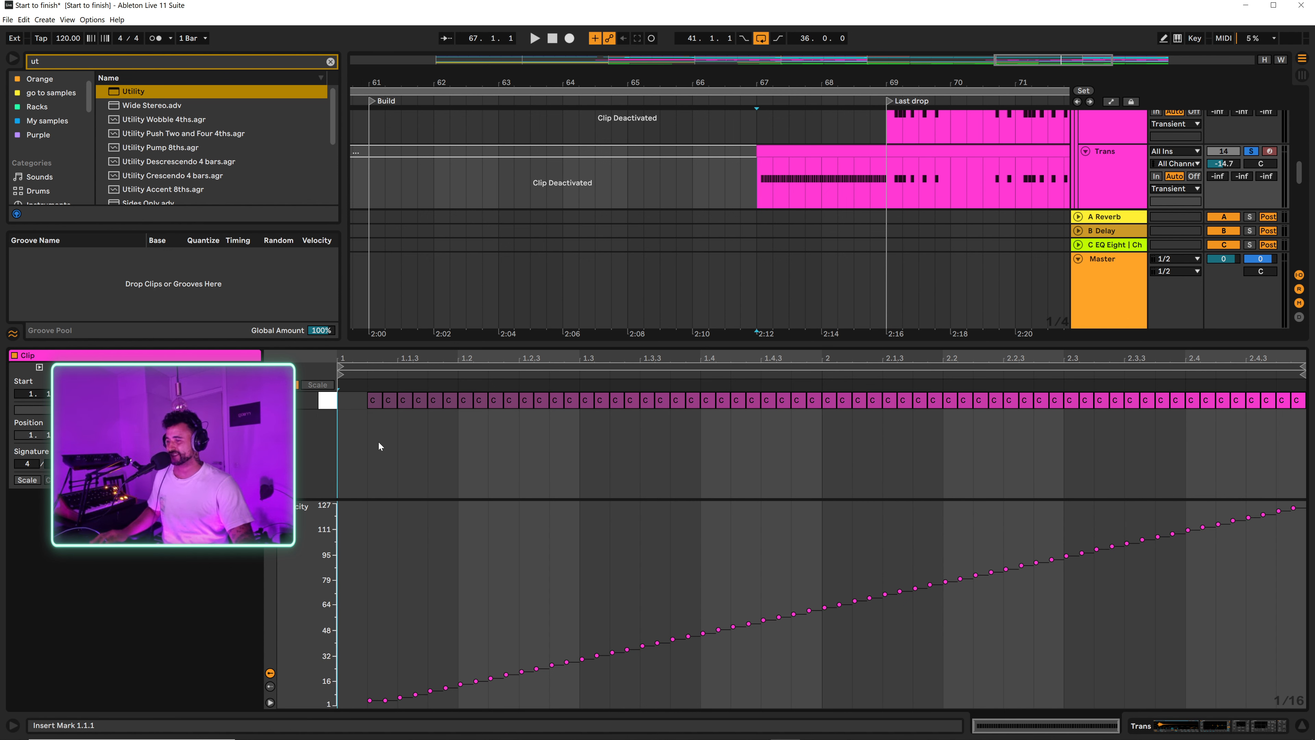
Step: Stretch all the notes to double length, move them to the clip's start, and extend the loop to cover them
key(ctrl+a)
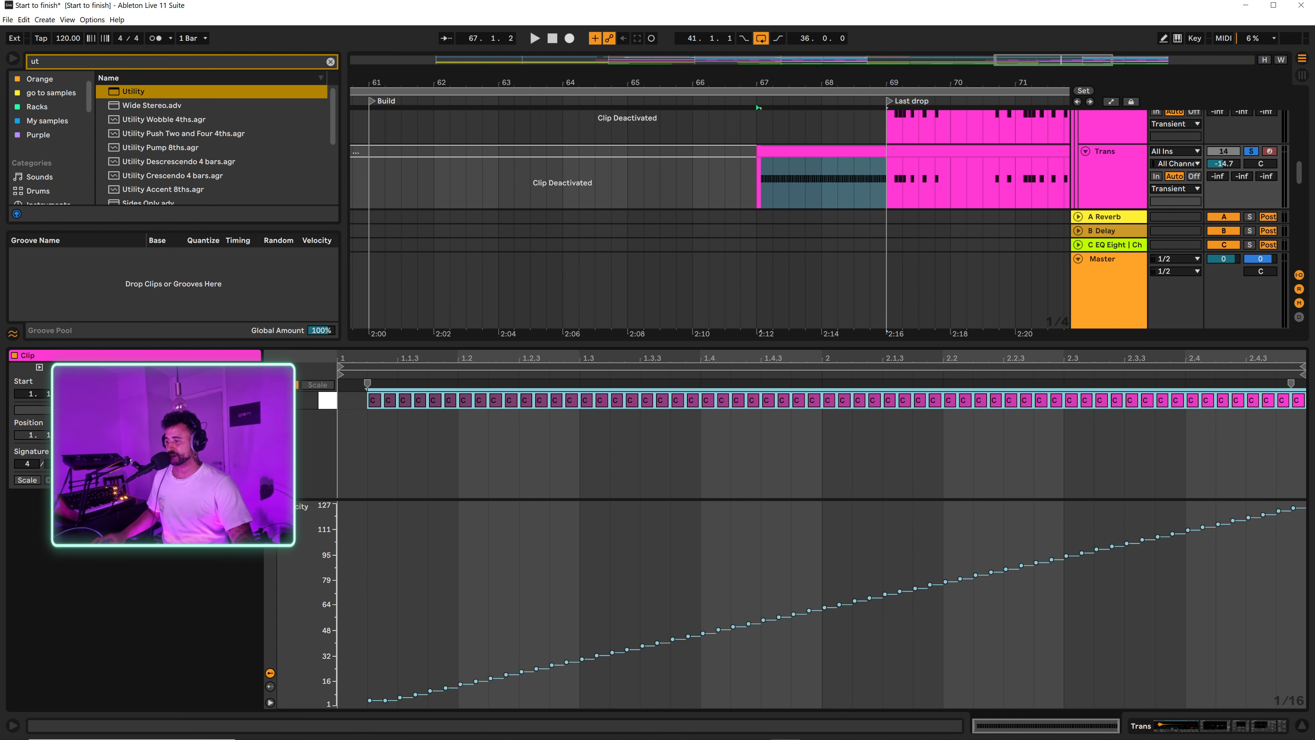
click(176, 398)
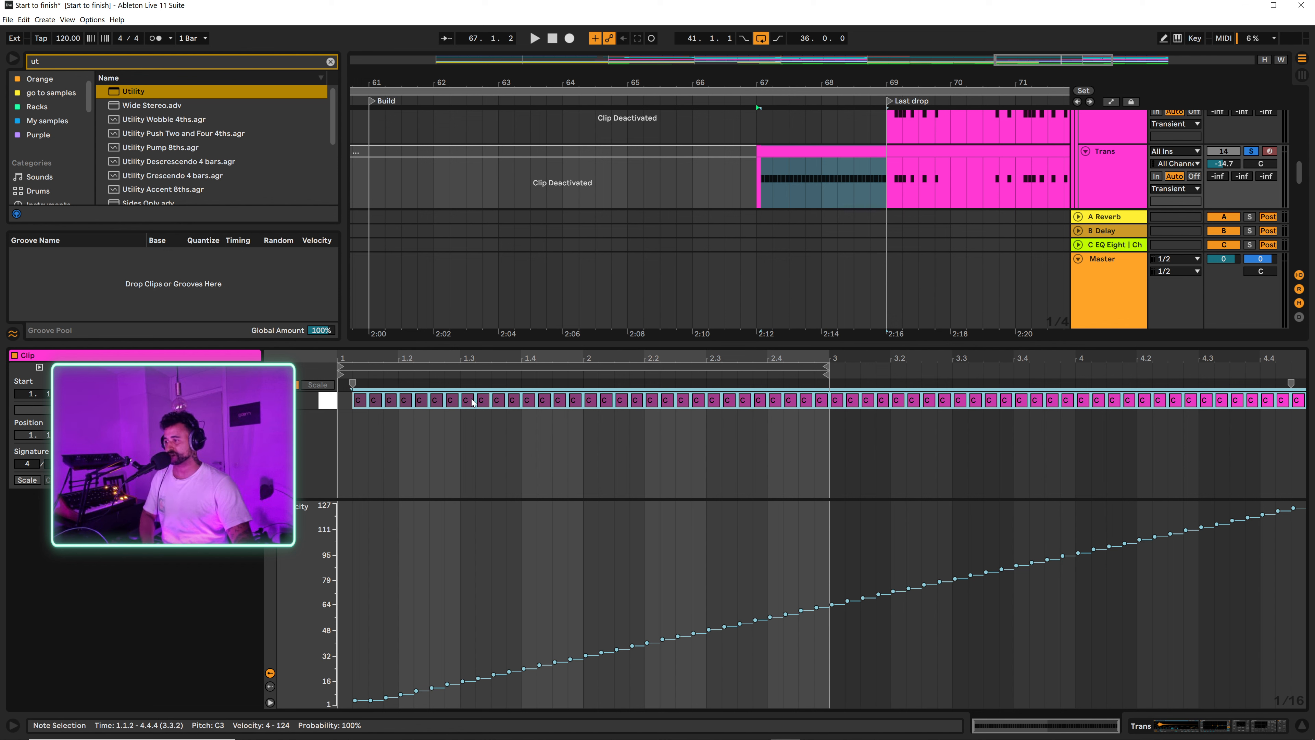
key(Left)
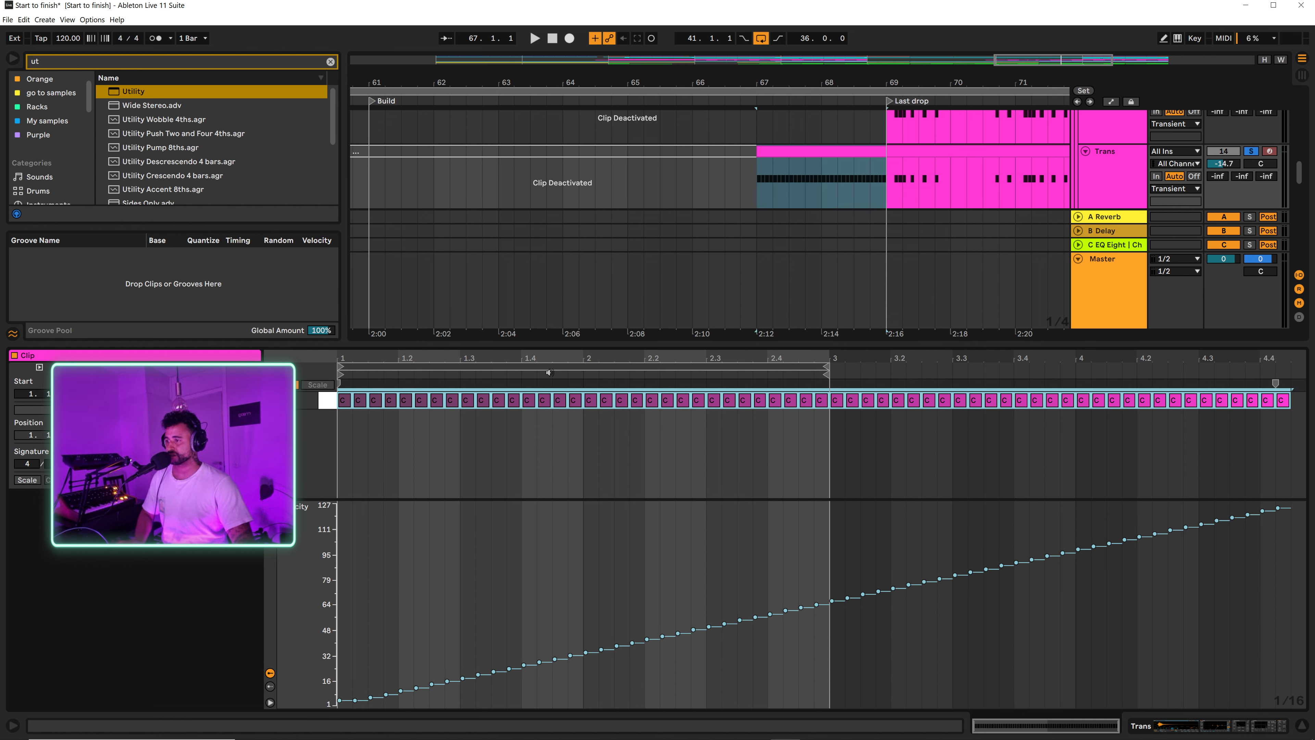
drag(826, 366, 1287, 356)
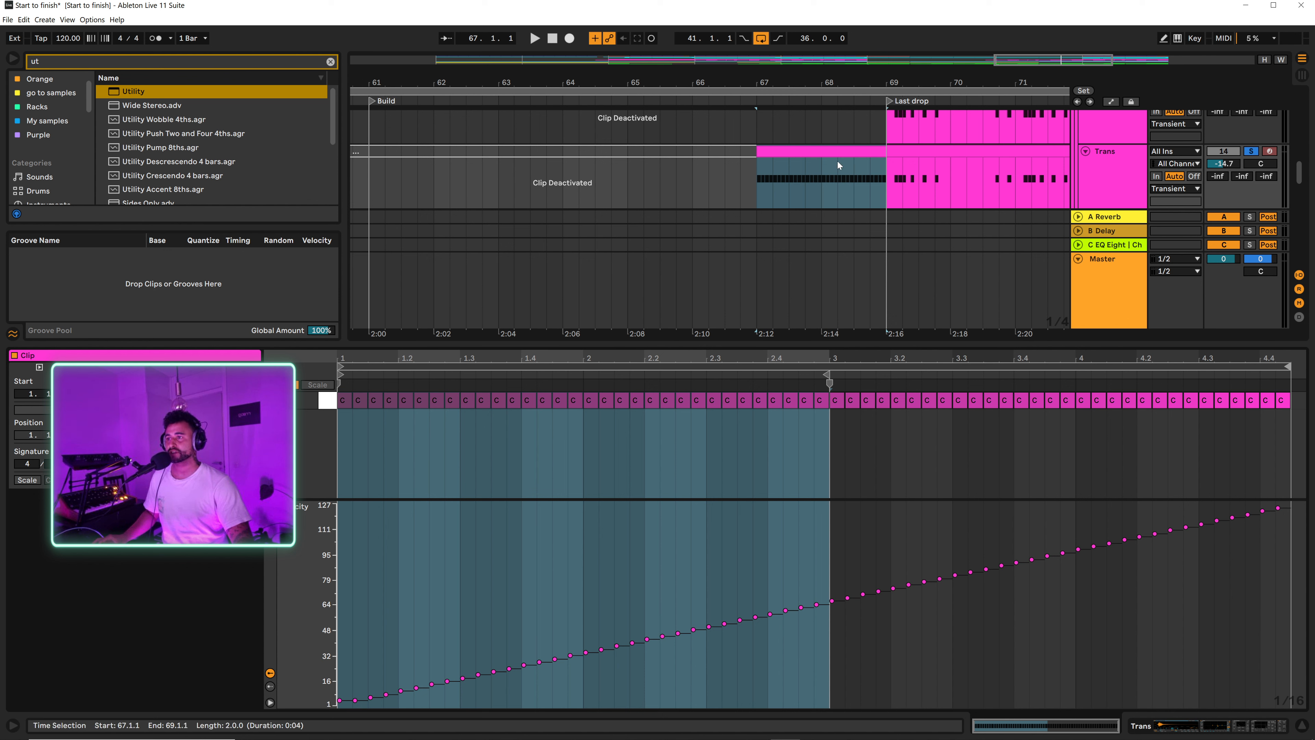
key(space)
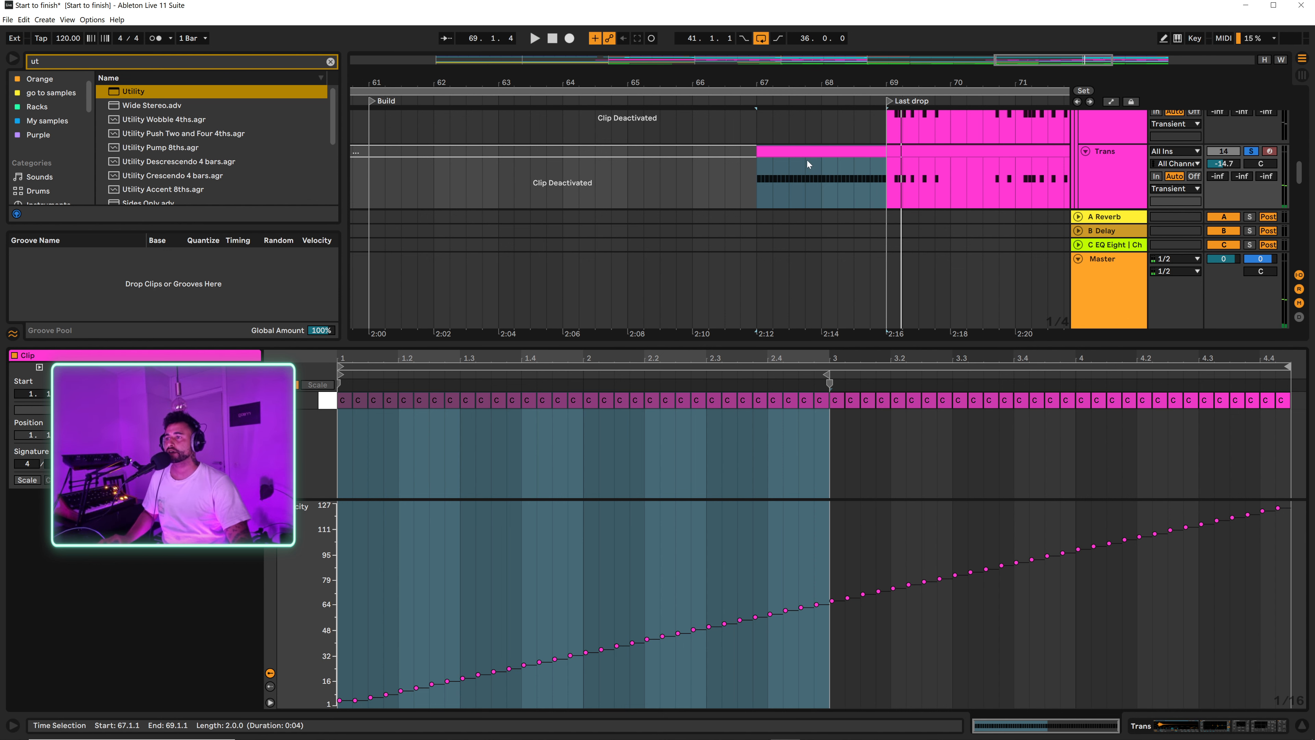
Step: Extend the Trans roll clip back to bar 65 so the stretched notes run toward the Last drop
drag(760, 153, 647, 160)
click(757, 150)
drag(810, 148, 884, 145)
Step: Duplicate the last notes of the roll to fill the gap before bar 69, and delete the note past the clip's end
click(1265, 423)
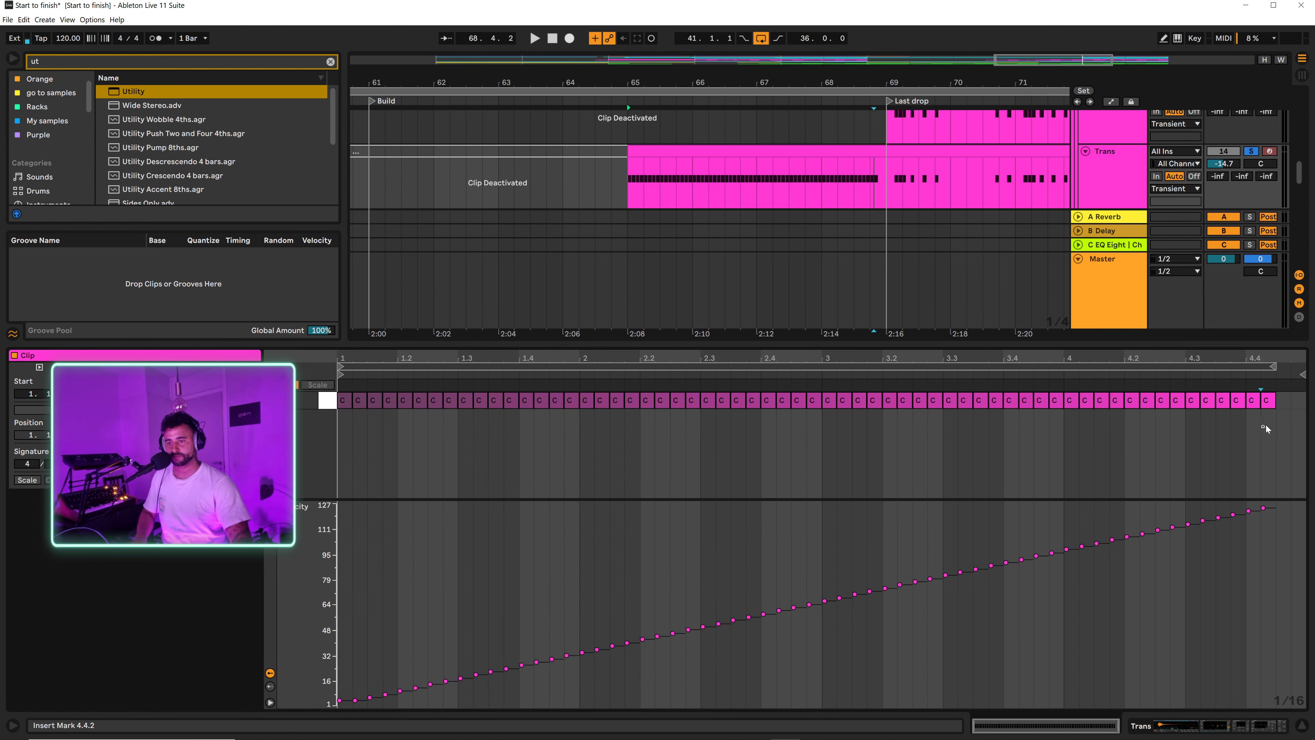
drag(1231, 417, 1273, 407)
key(ctrl+d)
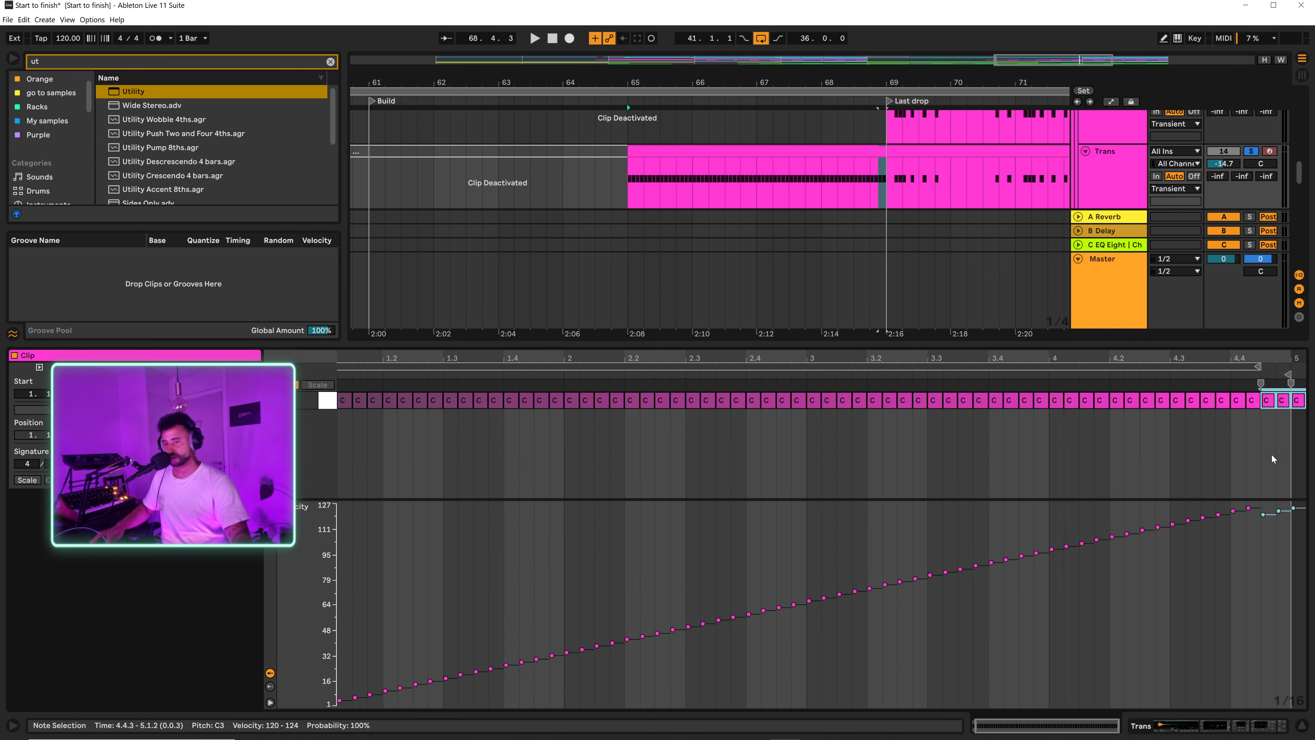
click(1295, 400)
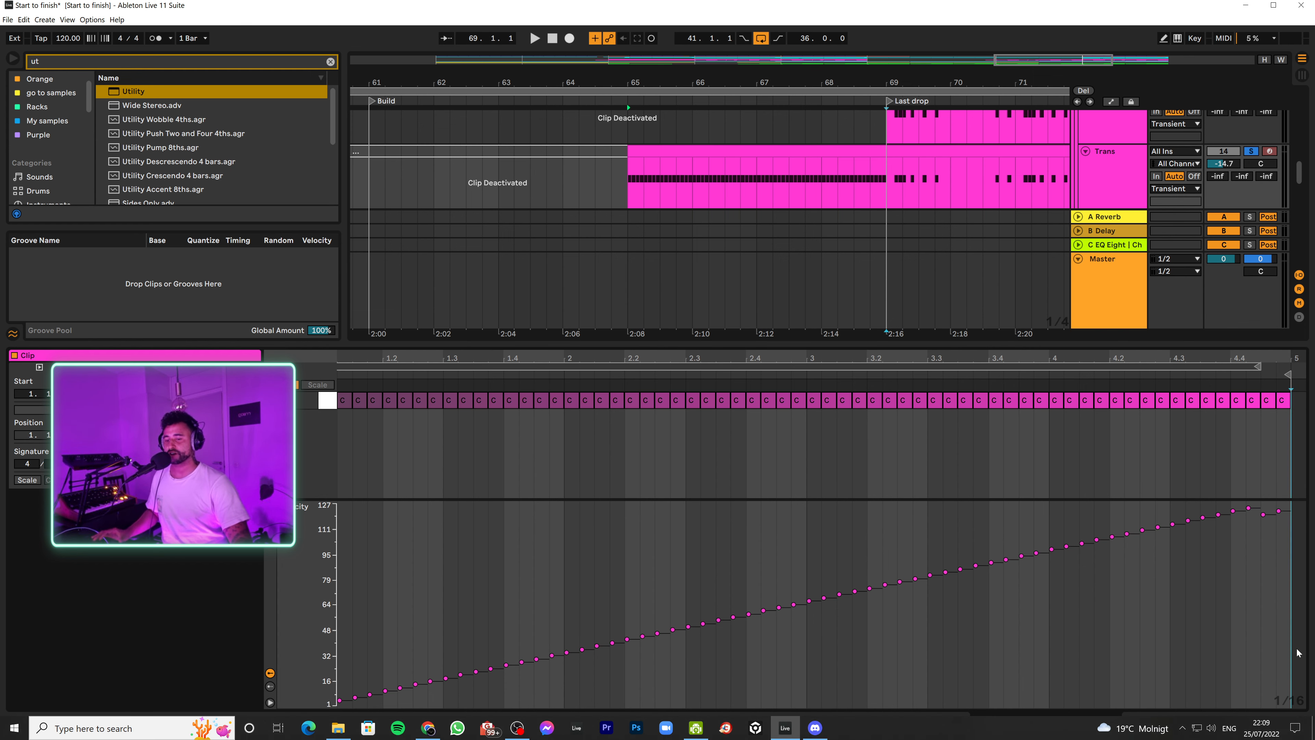
Step: Copy the four-bar roll clip from Trans track 14 to bars 65 to 69 on Trans track 13
click(1301, 725)
scroll(830, 230, up, 2)
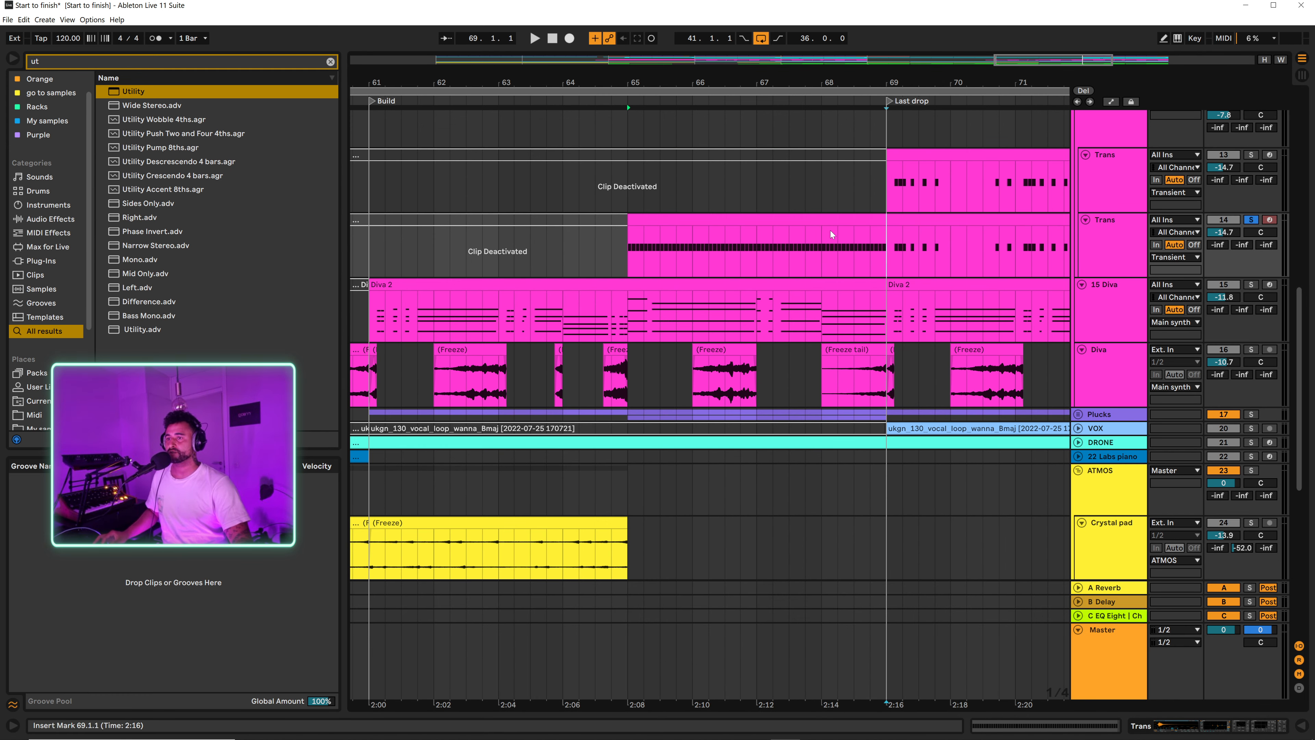
drag(745, 289, 722, 262)
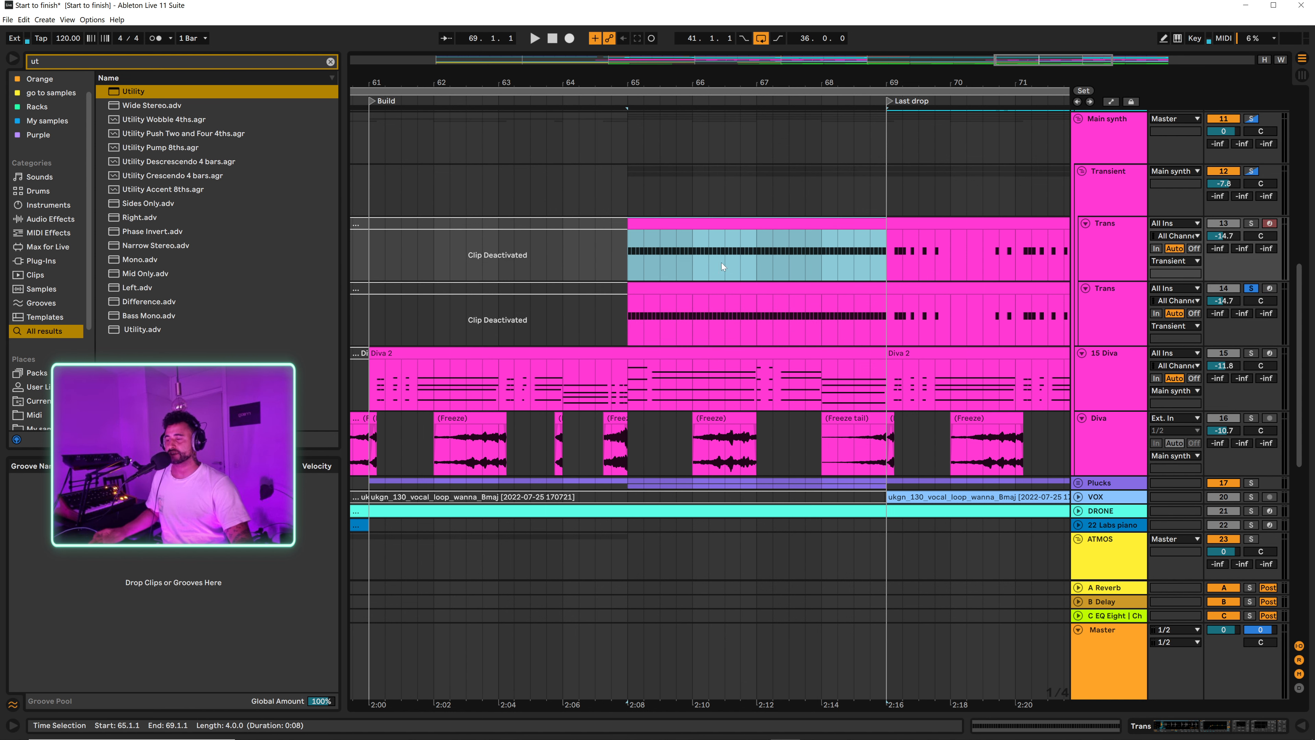
Step: Solo Trans track 13 and play the roll into the Last drop, then turn the solo off
click(1118, 249)
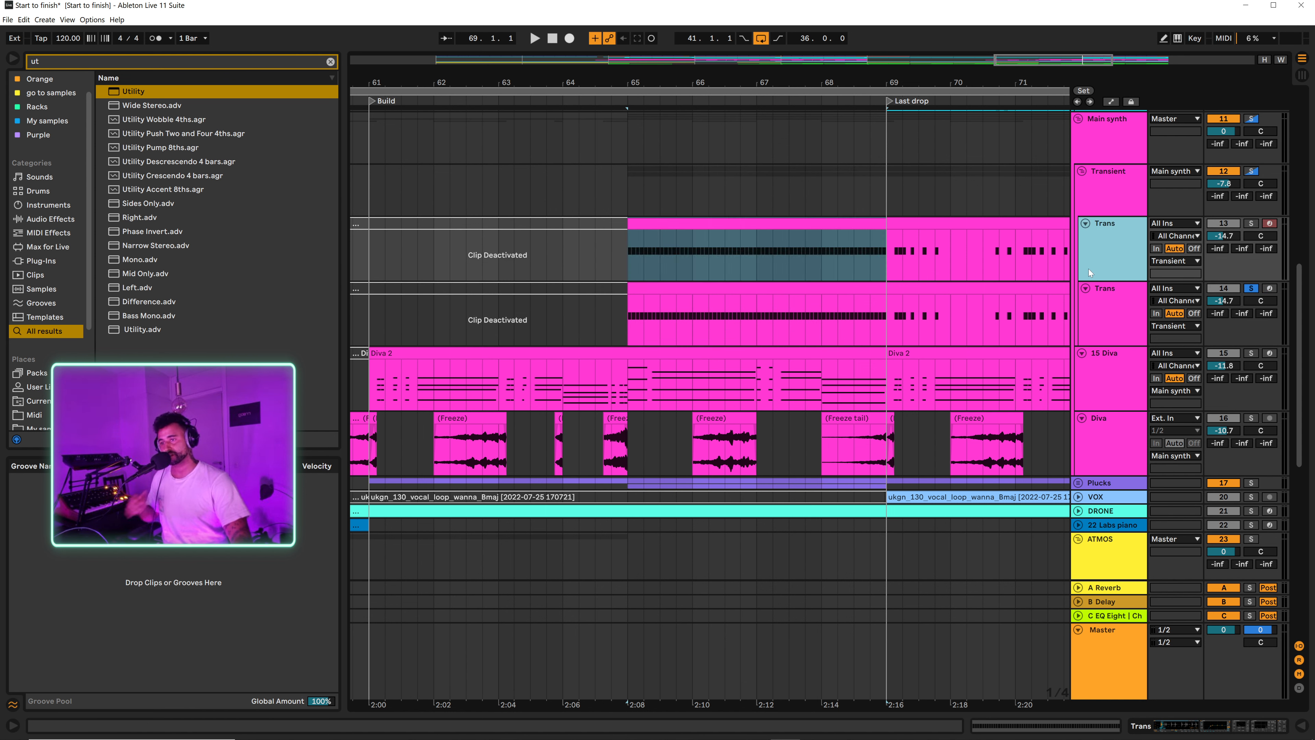
key(s)
key(space)
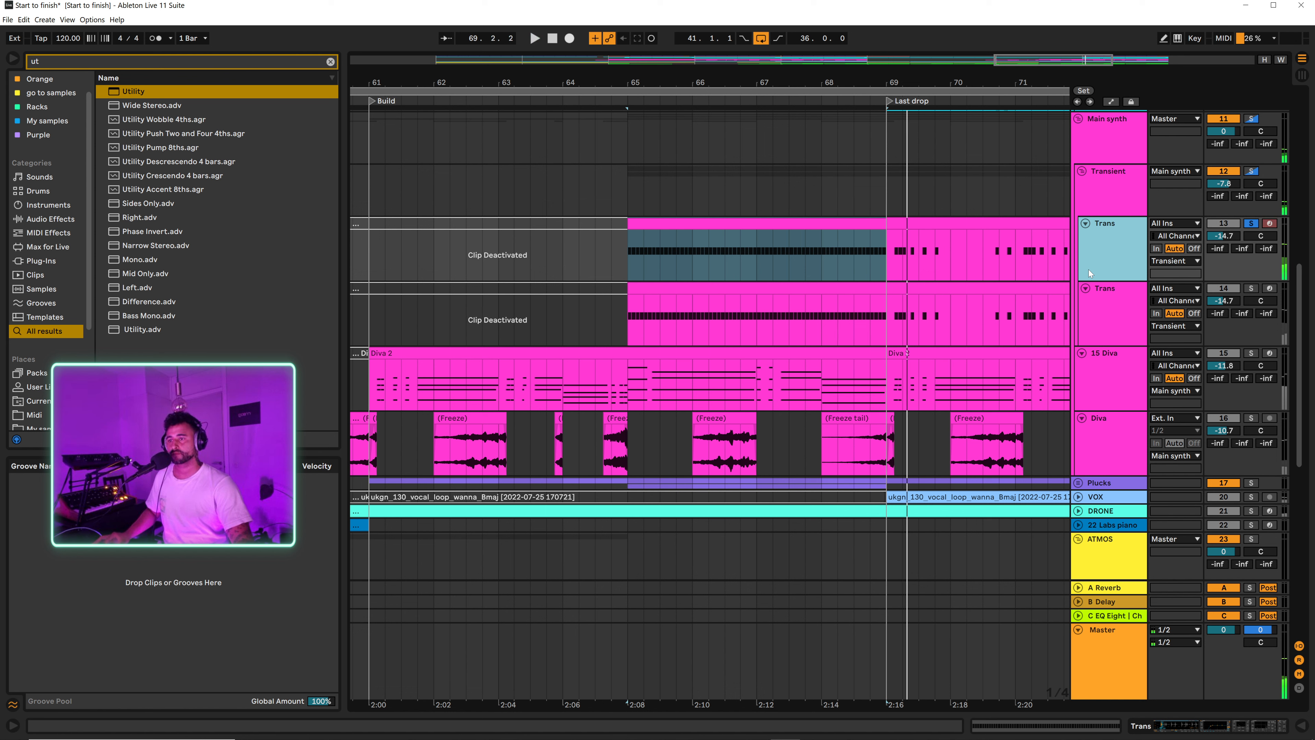
key(s)
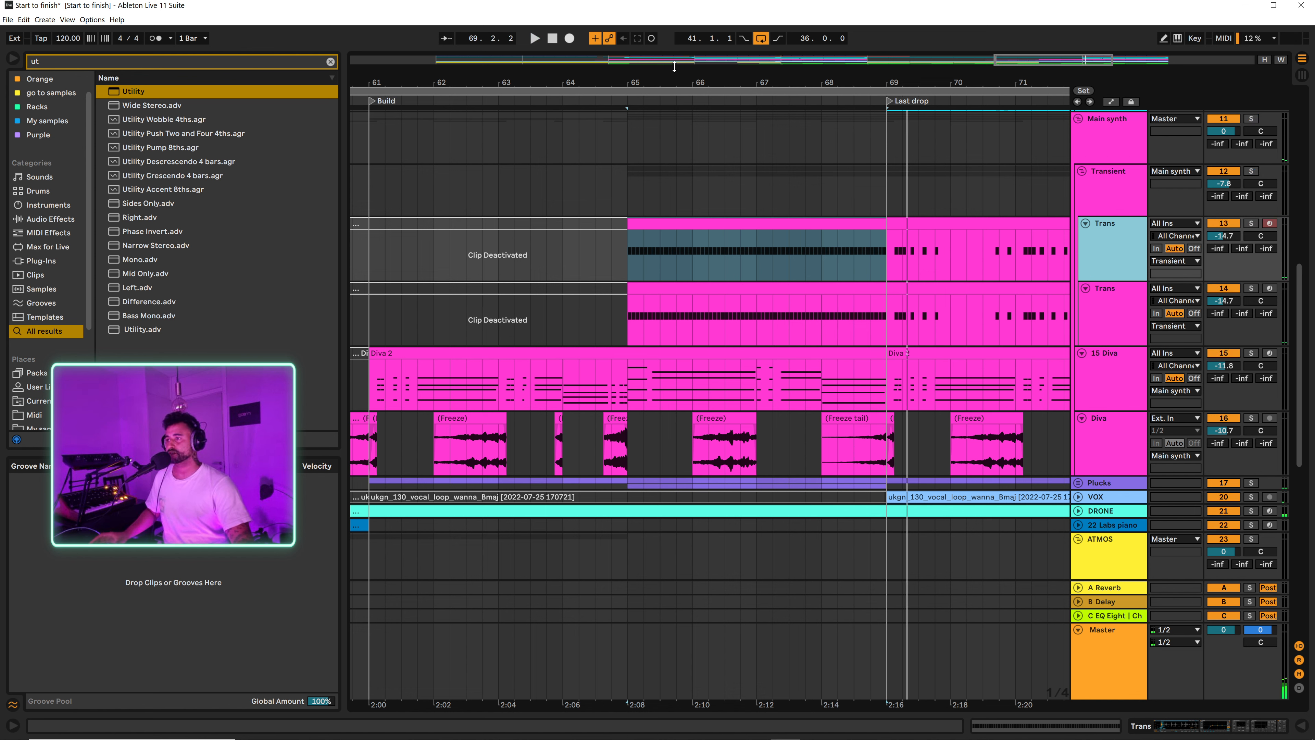
Step: Copy the short Organic drums fill from the end of the Last drop to the end of the Build, just before bar 69
drag(805, 83, 812, 111)
scroll(936, 315, up, 8)
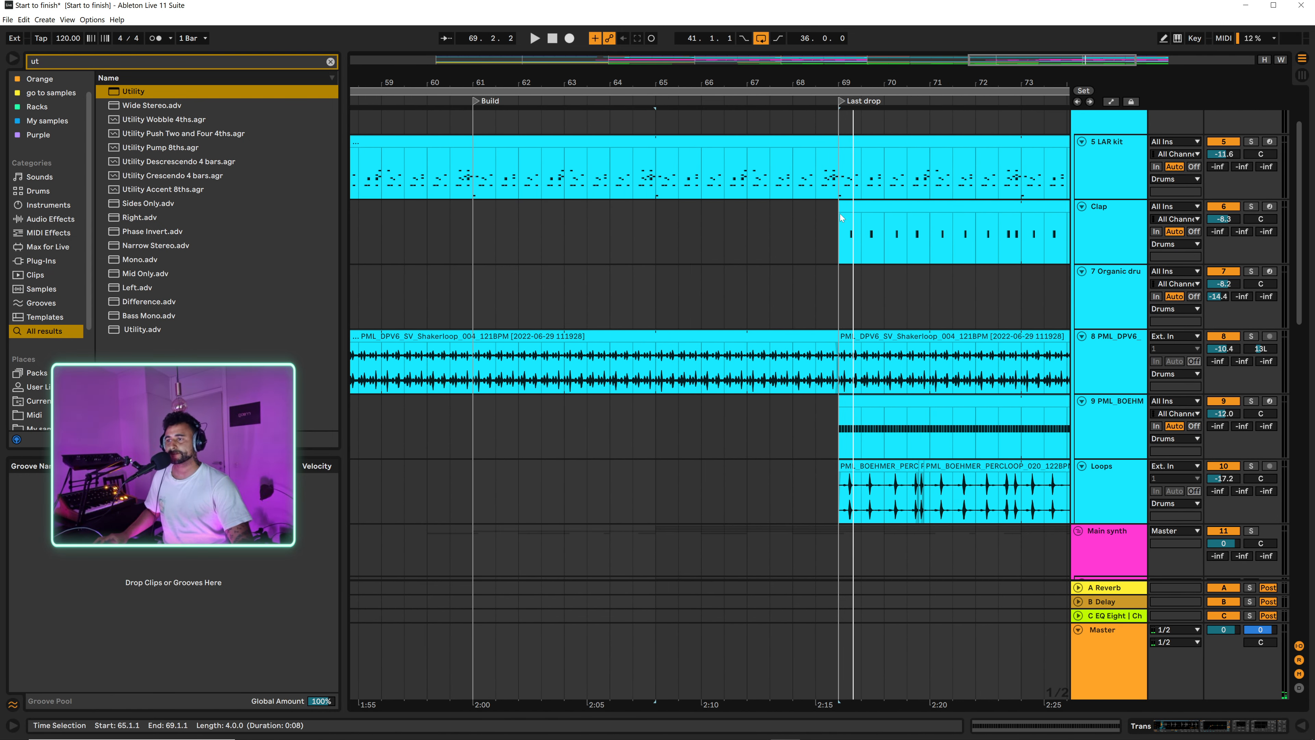
scroll(873, 355, up, 3)
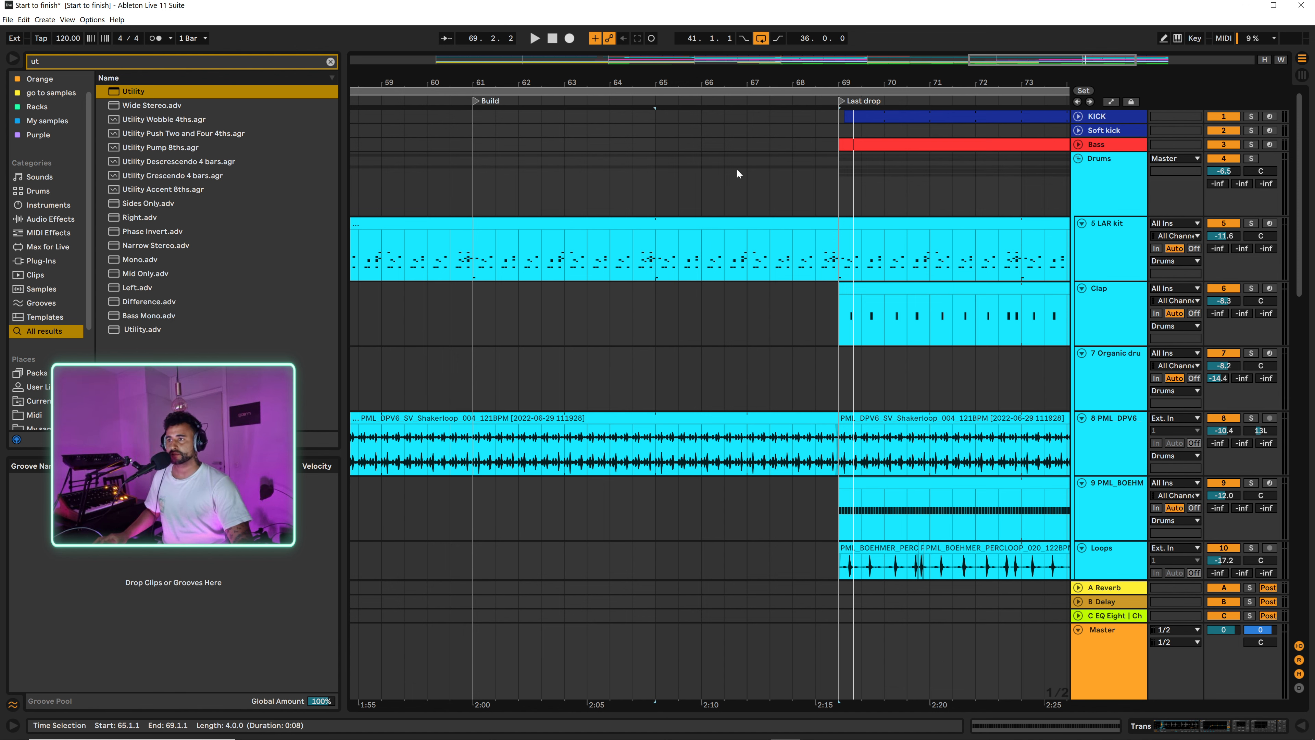
click(1078, 130)
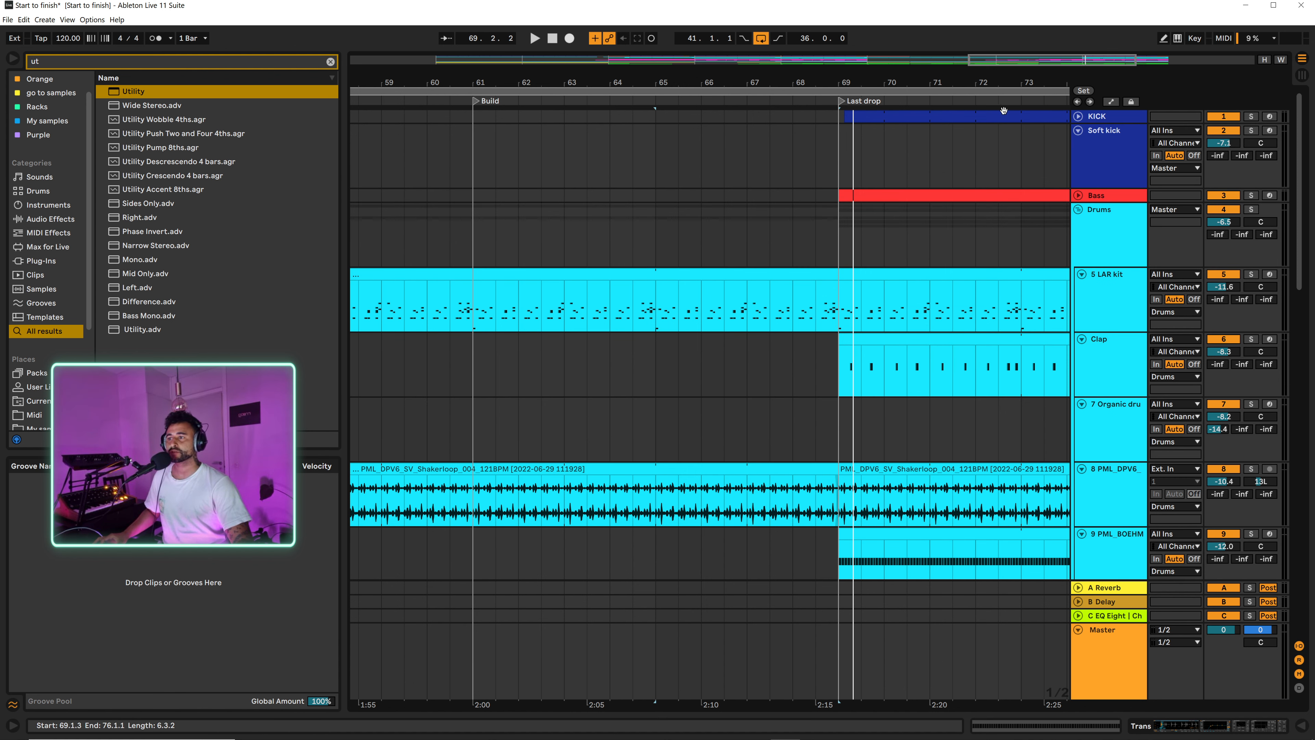
drag(941, 81, 769, 84)
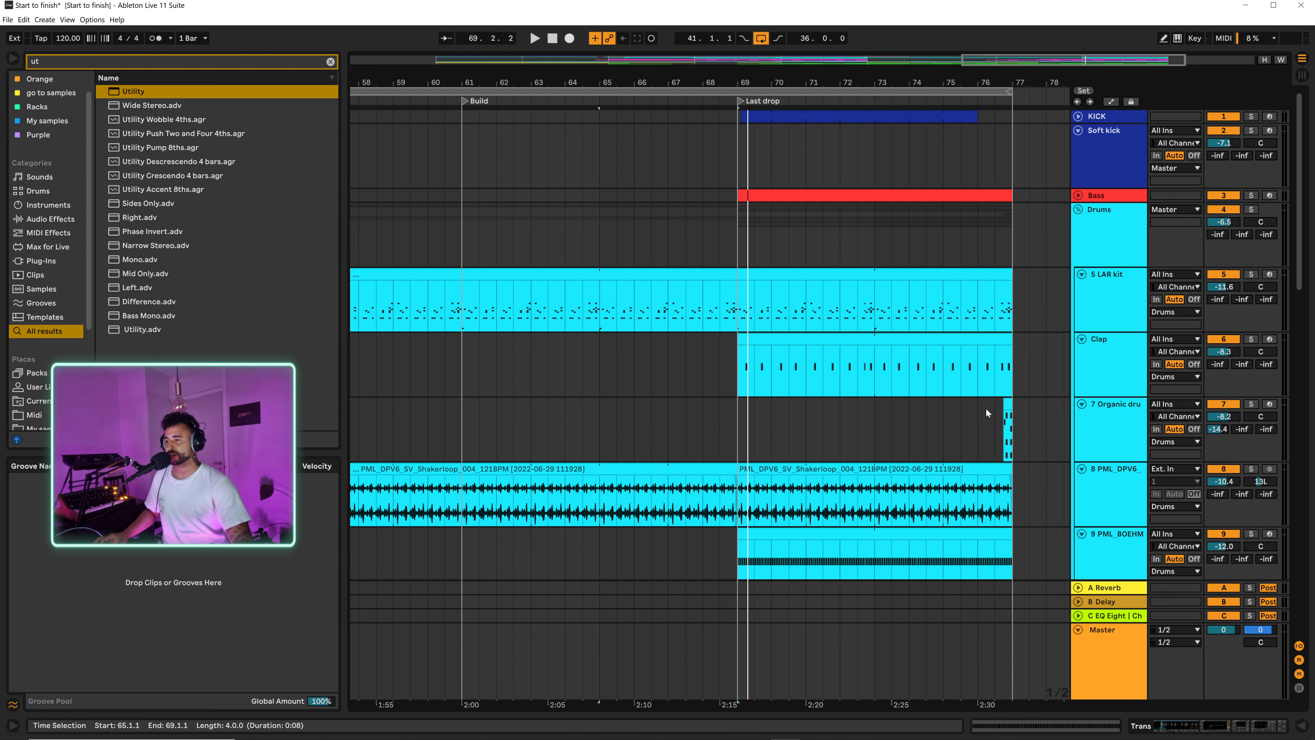
drag(1008, 407, 730, 423)
Step: Play the arrangement from the start of the Bridge at bar 49 and review the tracks through the Build
drag(674, 84, 905, 73)
click(538, 231)
key(space)
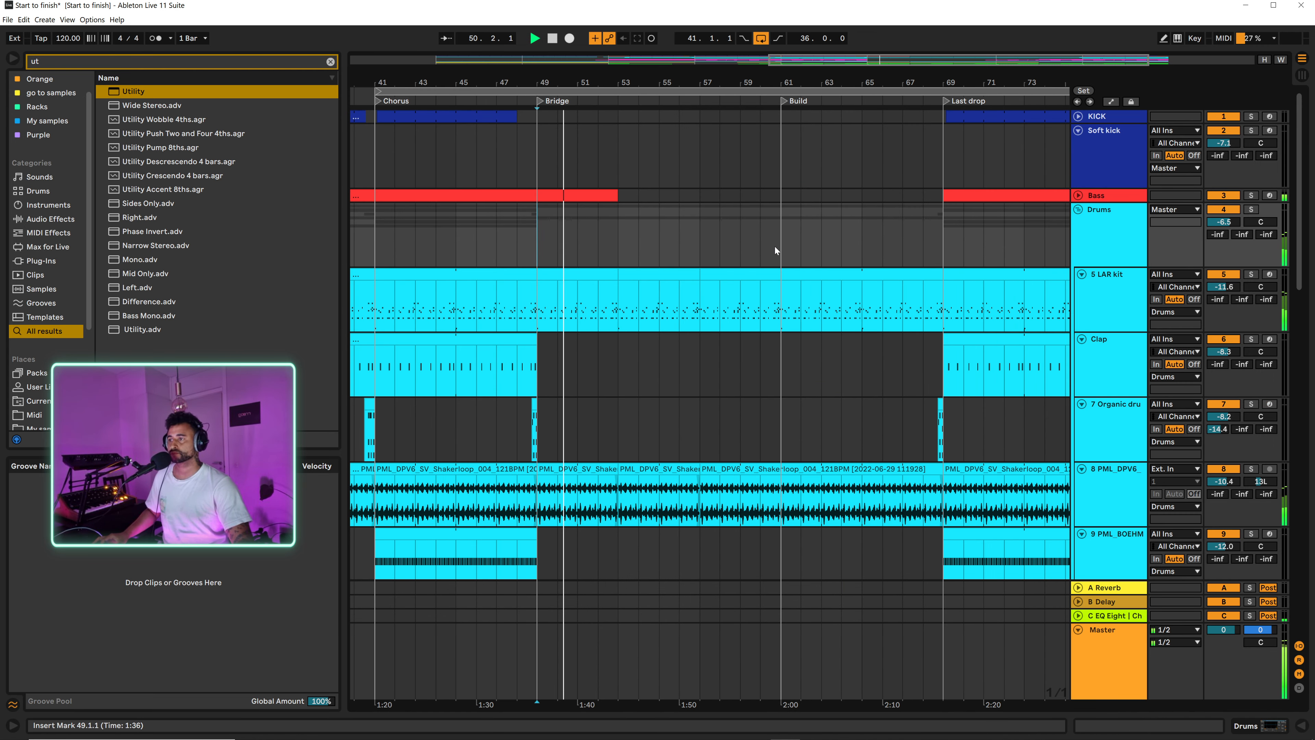
scroll(788, 302, down, 5)
scroll(792, 349, down, 8)
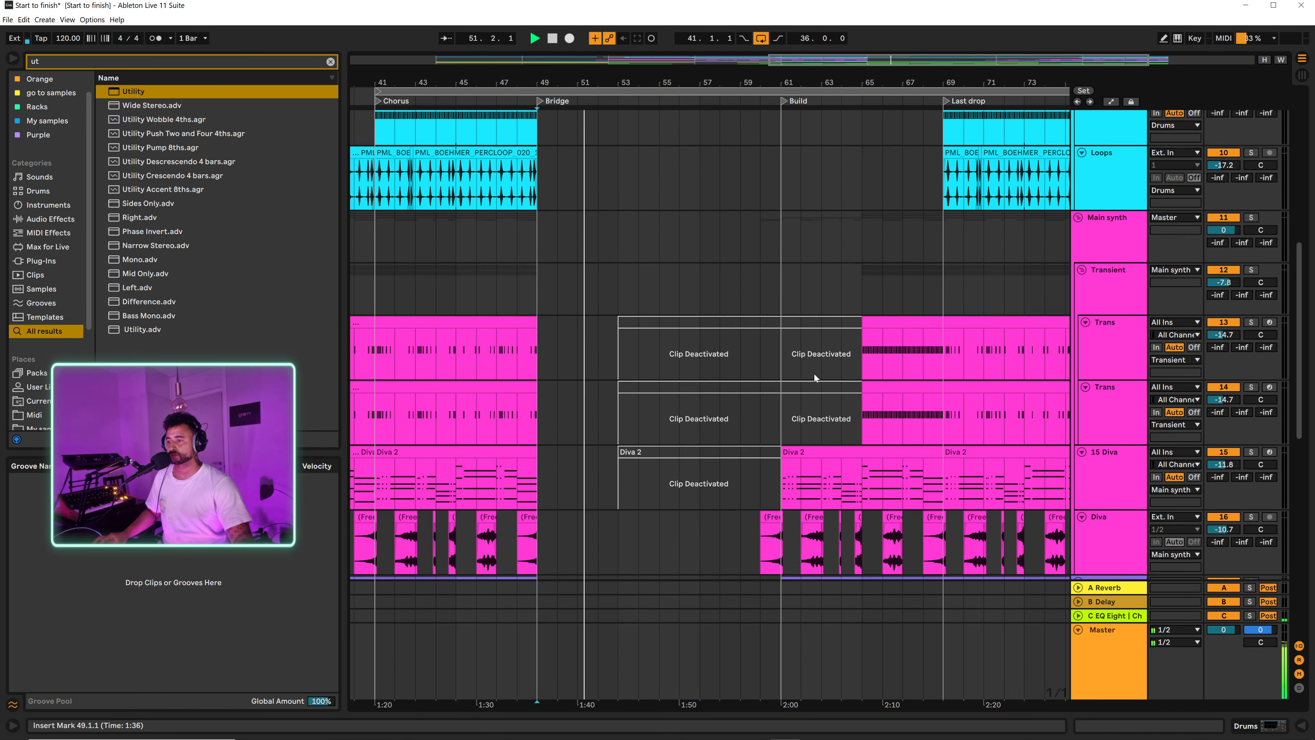
scroll(804, 347, down, 3)
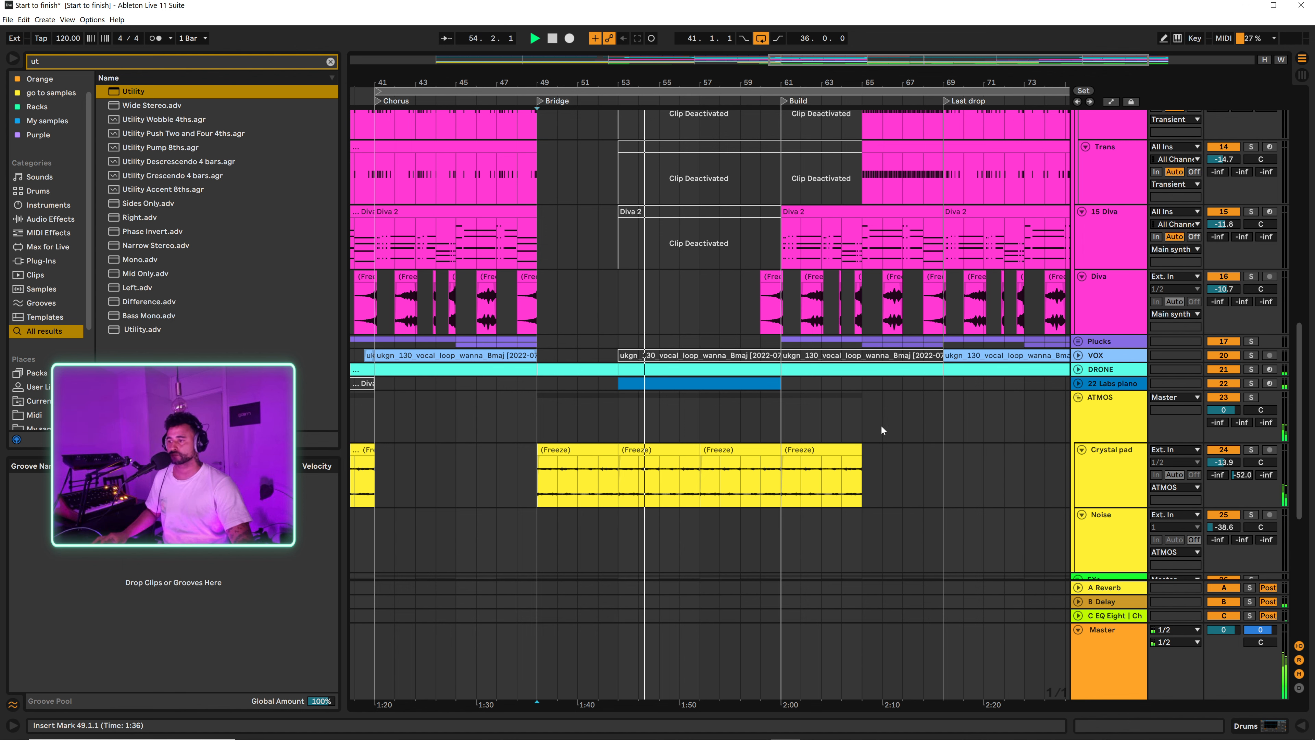
Step: Unfold the DRONE track and open its Build clip spanning bars 61 to 69
click(1078, 369)
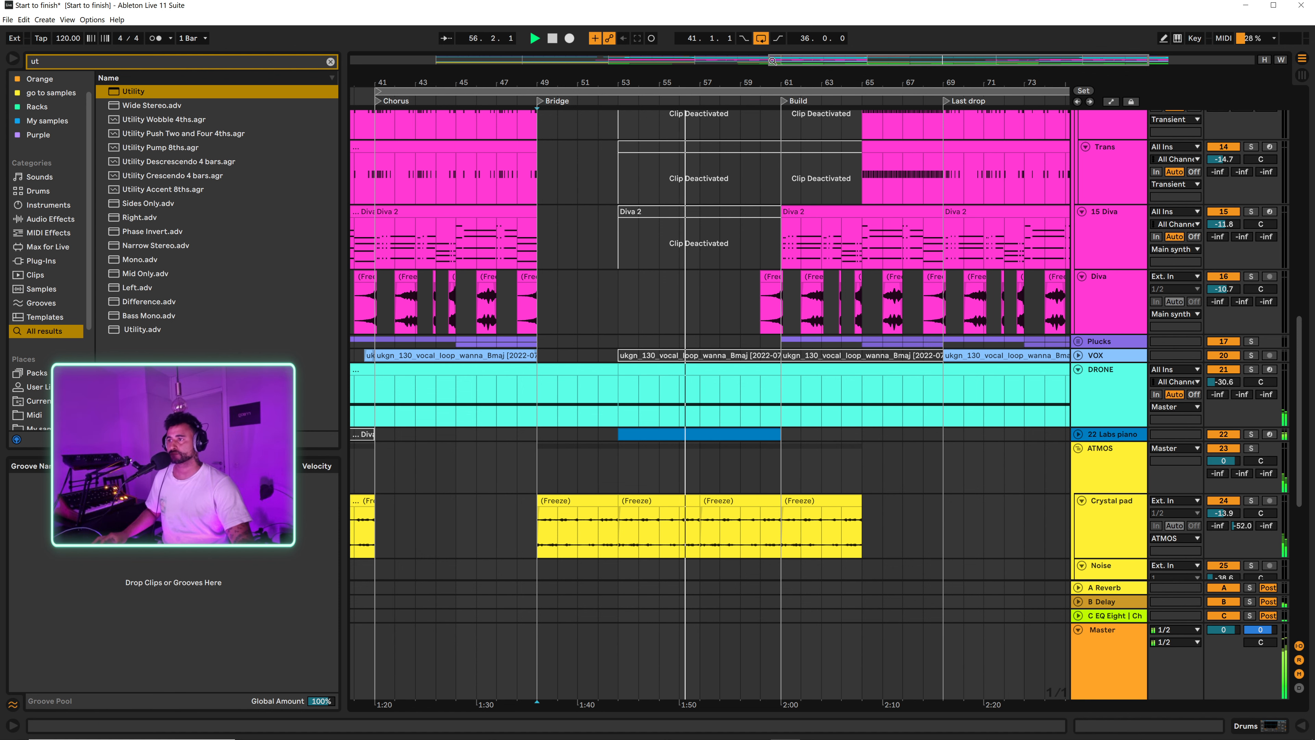
drag(766, 77, 753, 65)
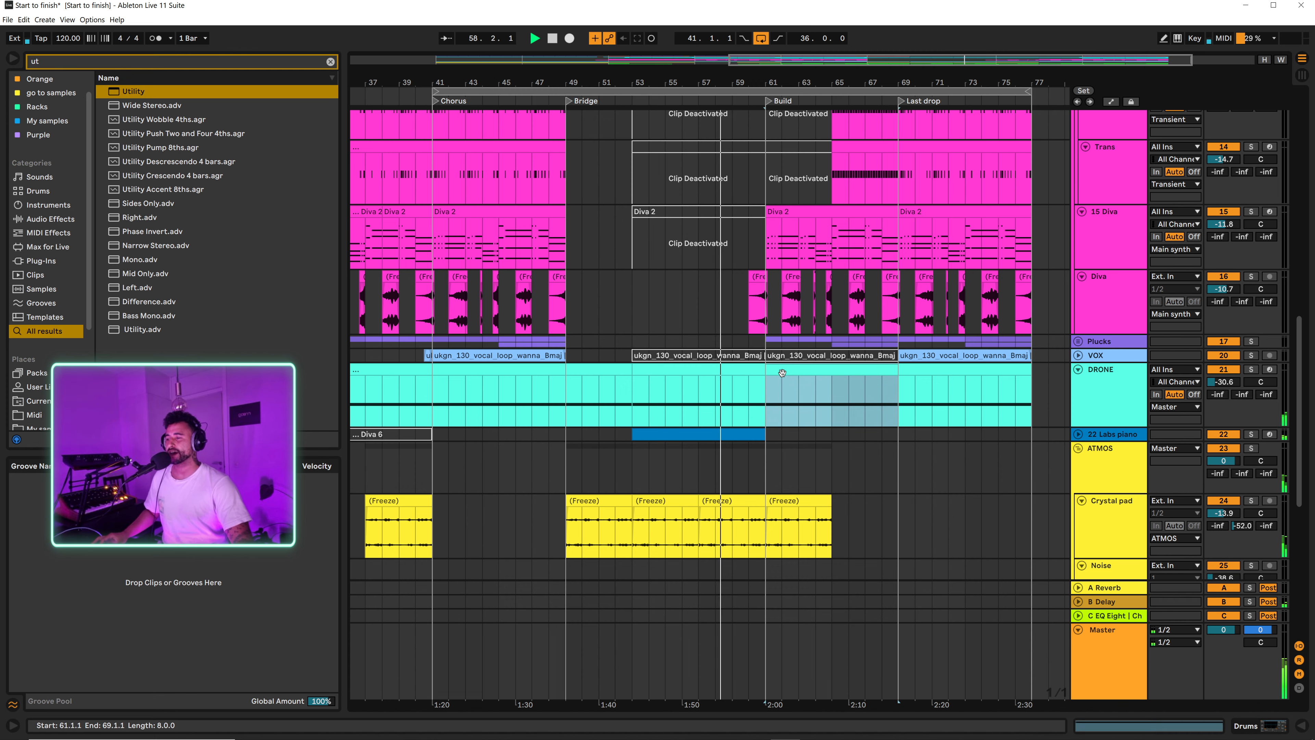
click(782, 383)
double_click(782, 383)
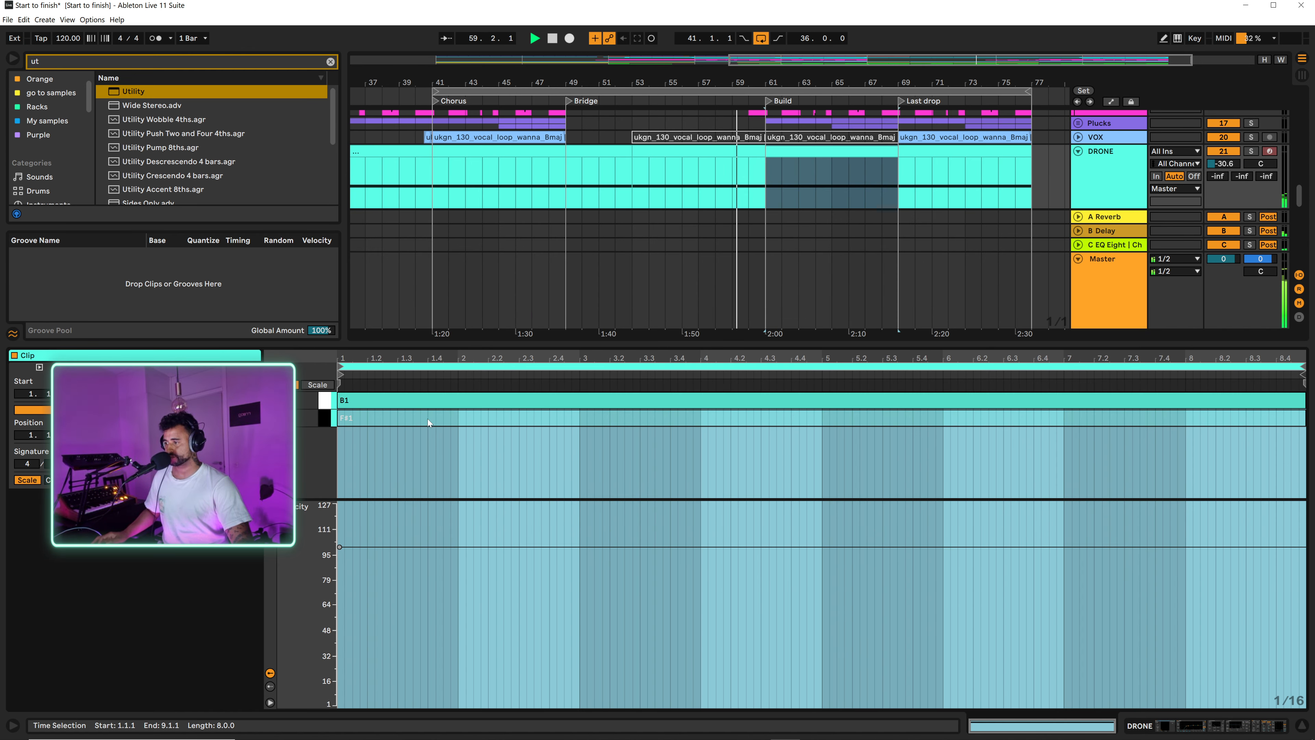
Step: Show all keys in the DRONE Build clip, add an F#2 note spanning all 8 bars, and play from bar 61
click(283, 385)
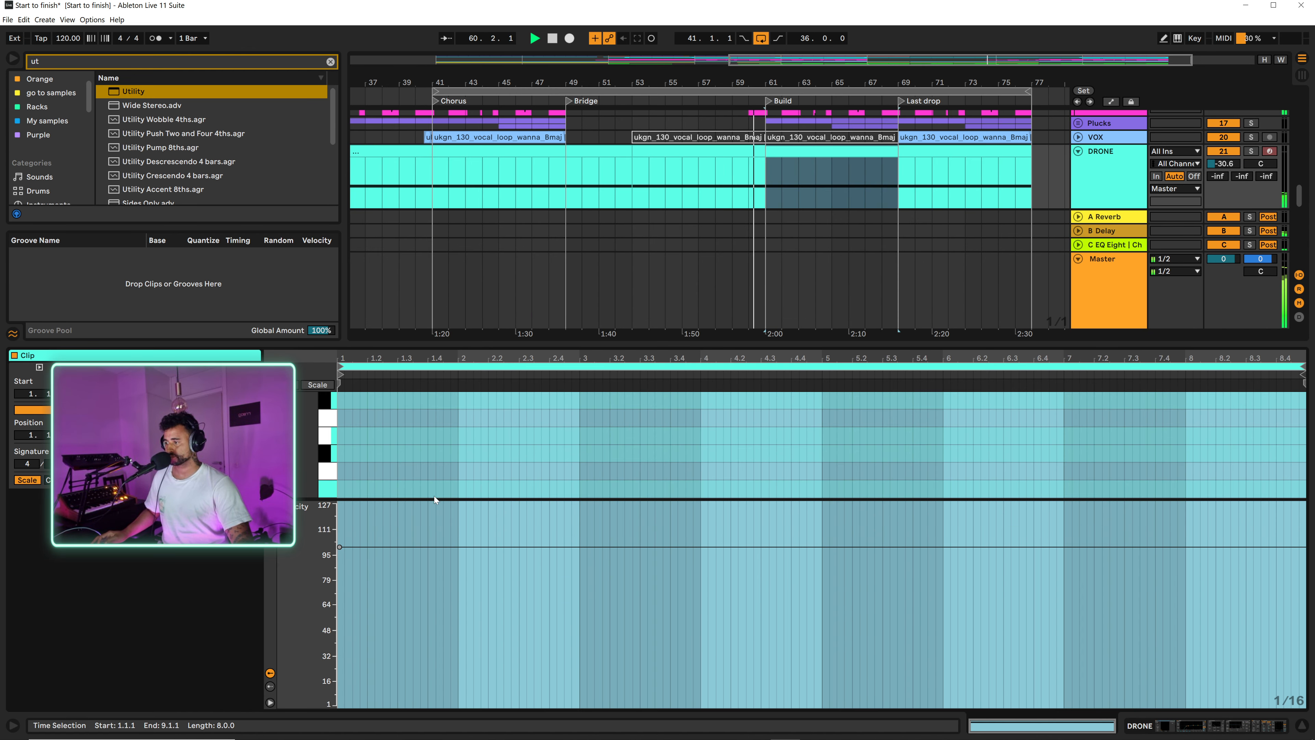
drag(434, 500, 456, 405)
click(455, 523)
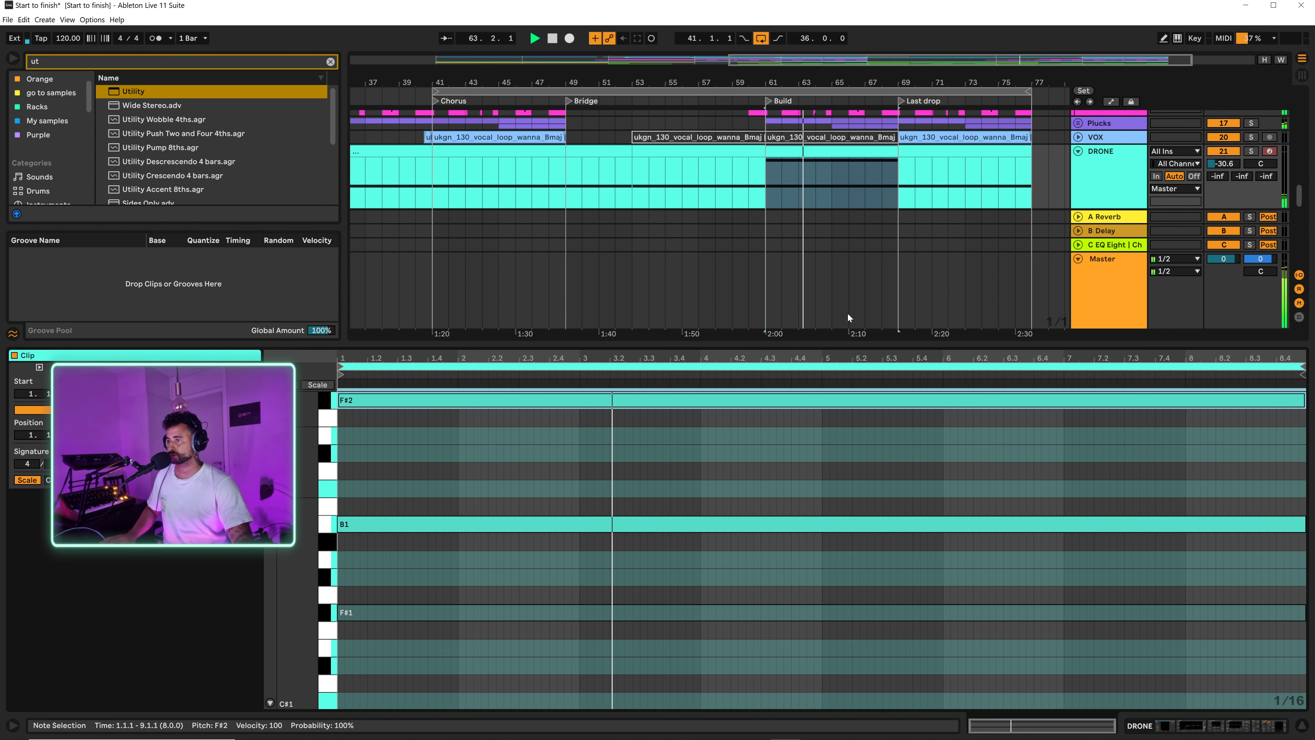
click(795, 187)
click(769, 173)
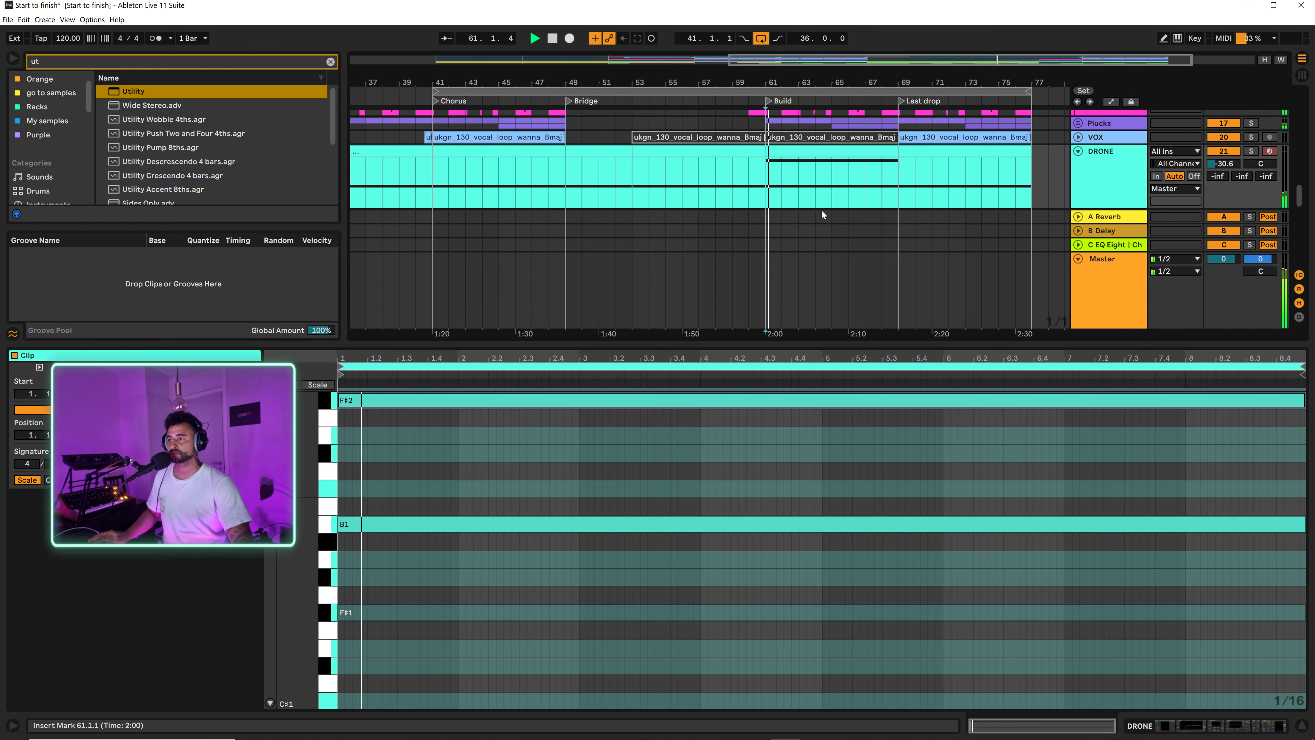
Step: Add a C#3 note from bar 5 to the end of the DRONE Build clip, then hide the clip editor
scroll(801, 484, up, 3)
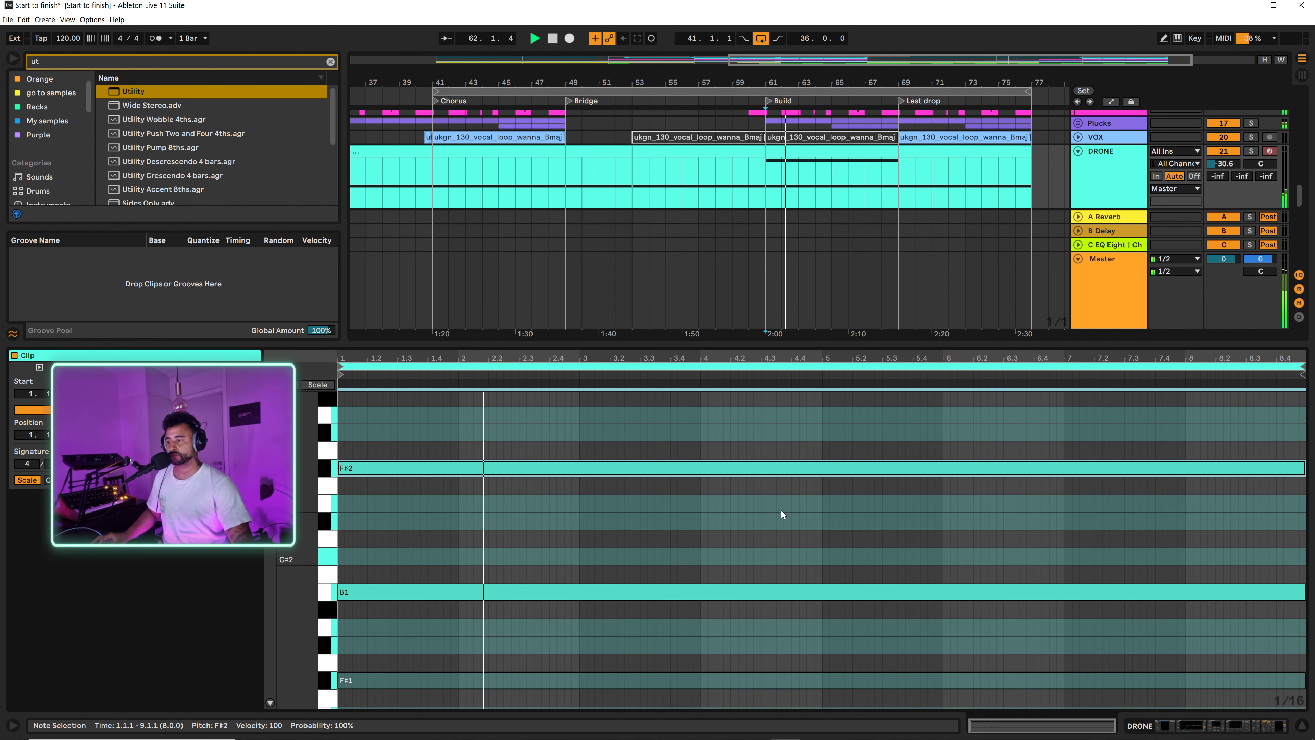
scroll(844, 429, up, 2)
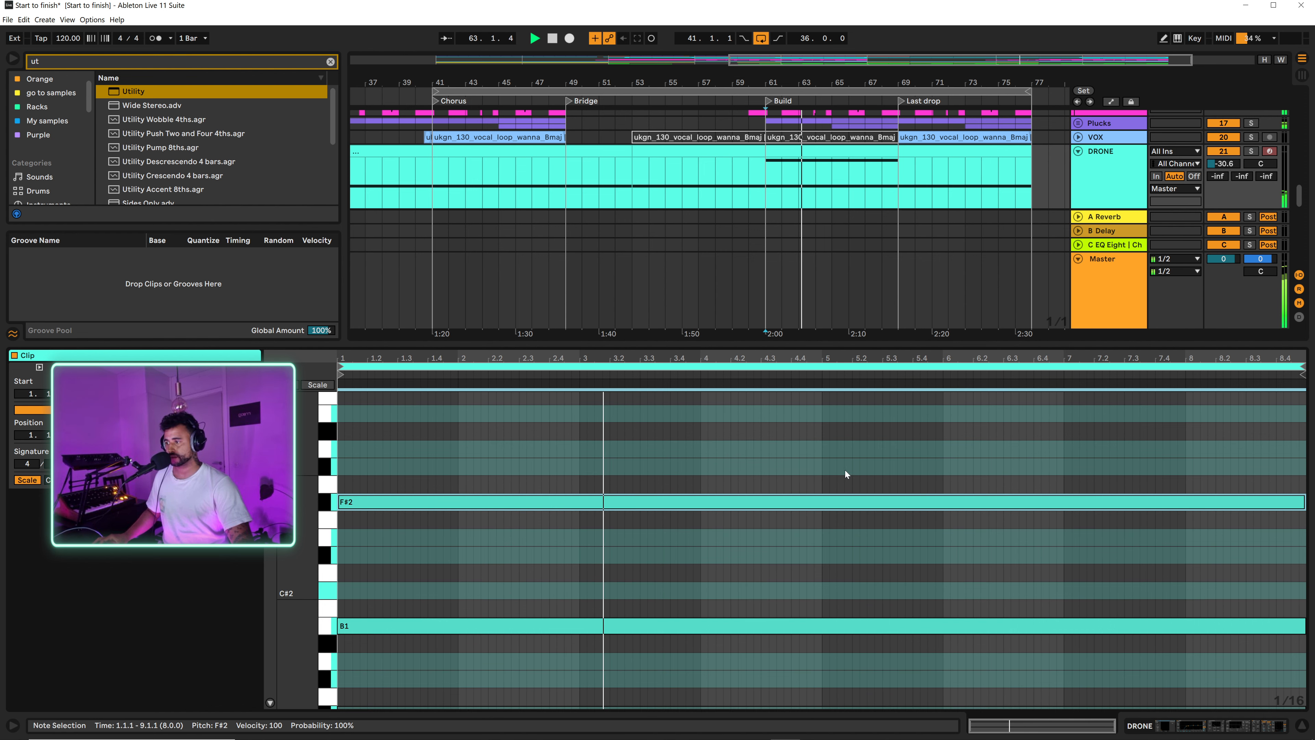
scroll(837, 464, up, 4)
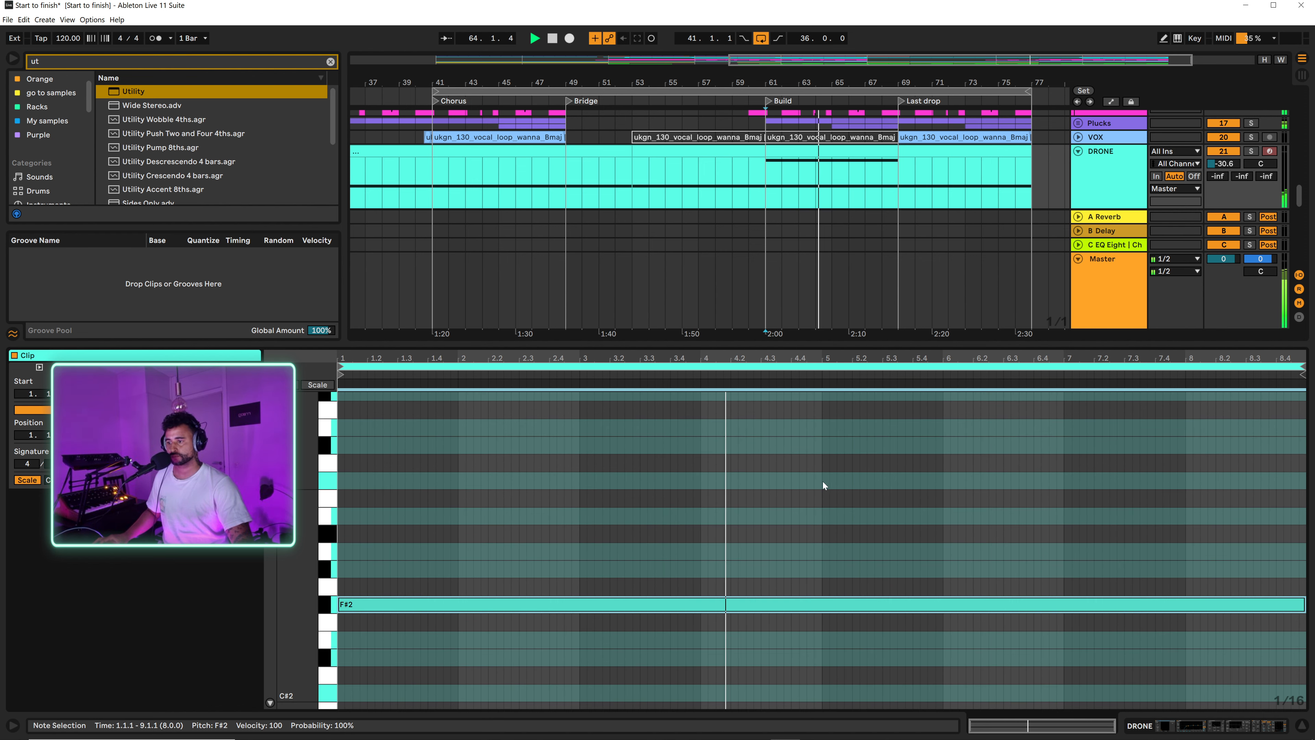
double_click(826, 480)
drag(826, 480, 1269, 456)
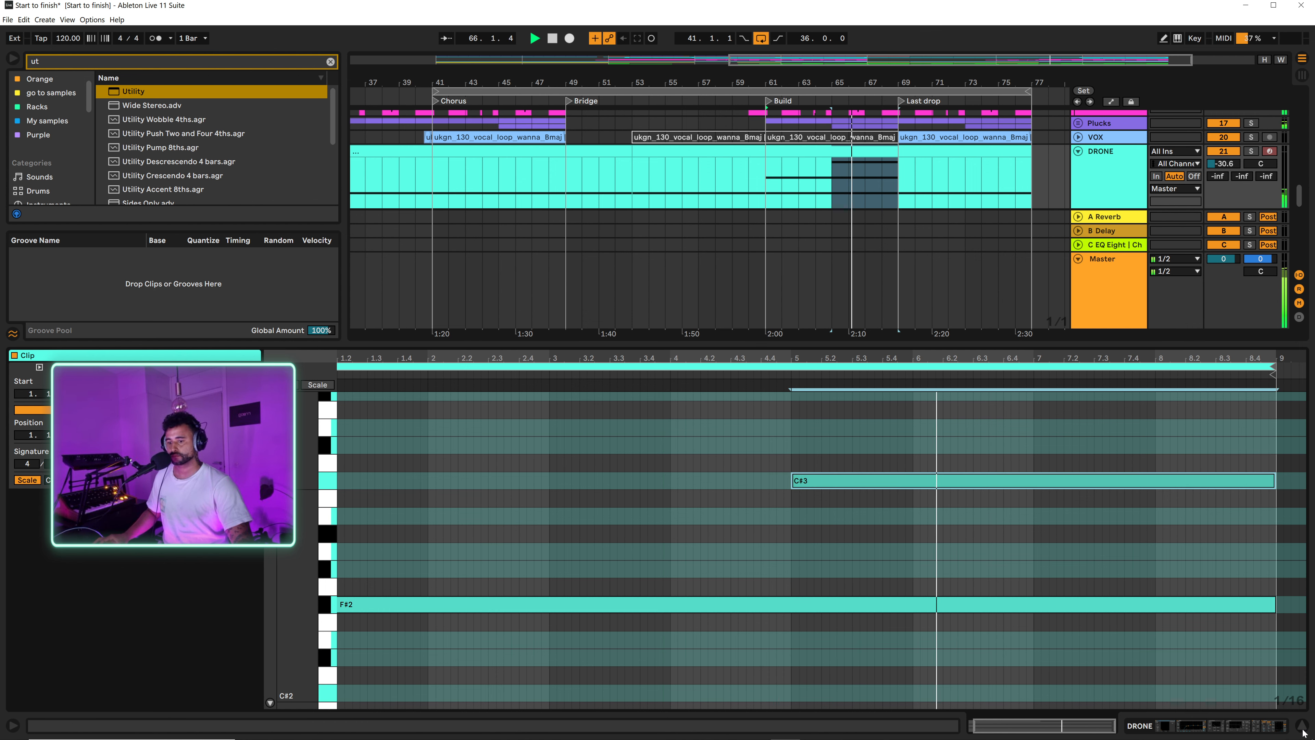
key(ctrl+alt+l)
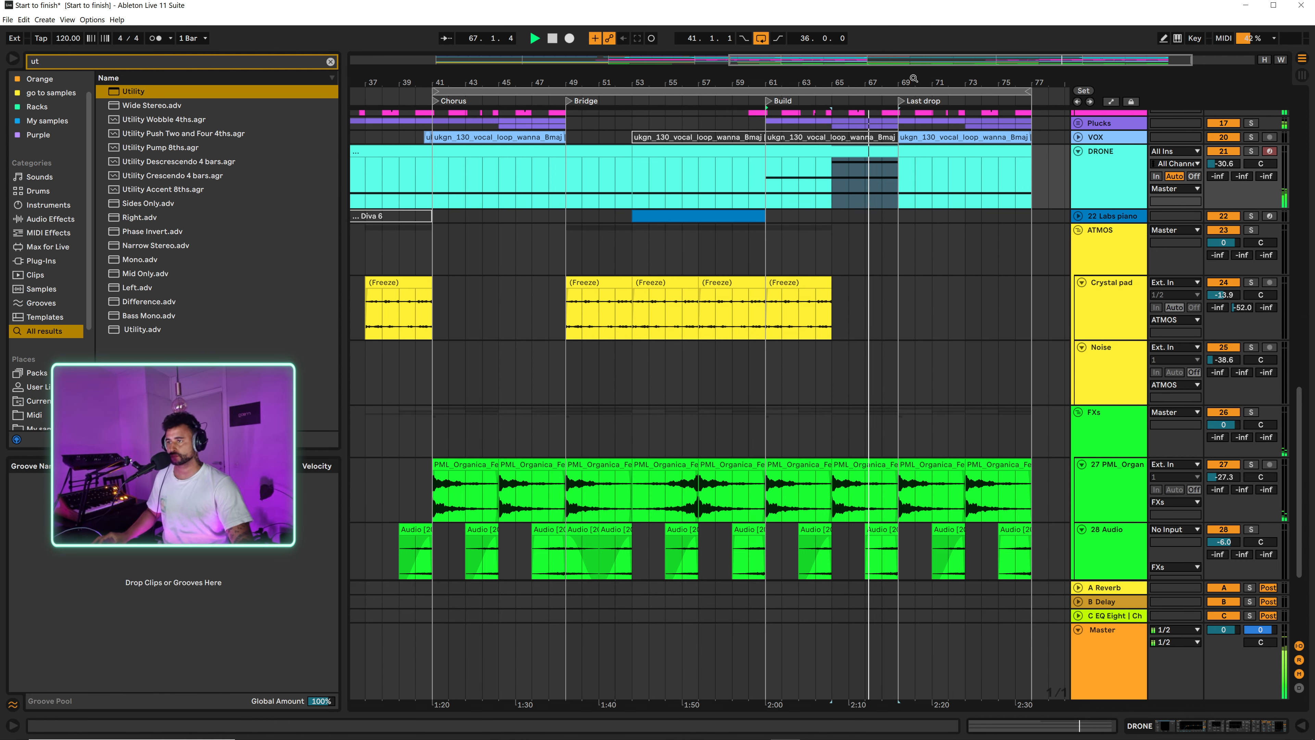
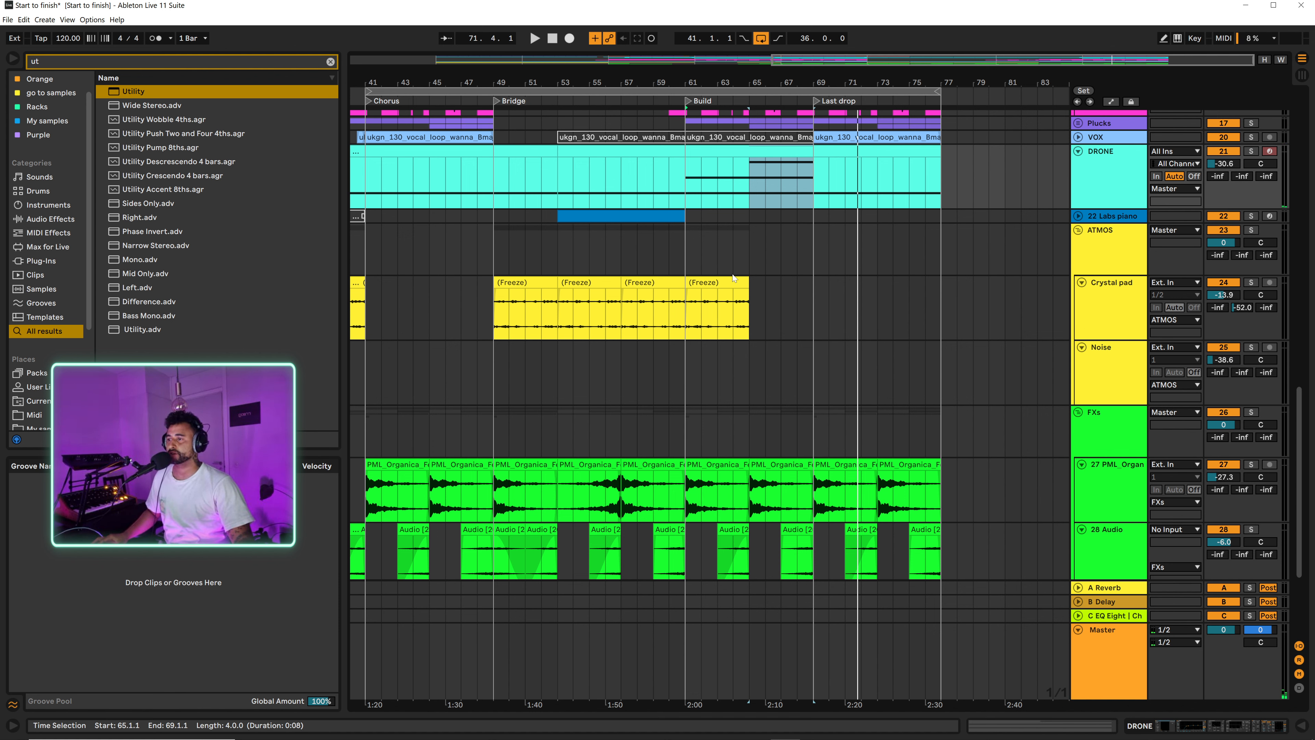
Step: Duplicate the Crystal pad clip from bars 61–65 into bars 65–69, and delete the Square pluck clip over bars 65 to 69
mouse_move(746, 283)
mouse_down()
mouse_move(797, 280)
mouse_move(745, 282)
mouse_up()
key(ctrl+d)
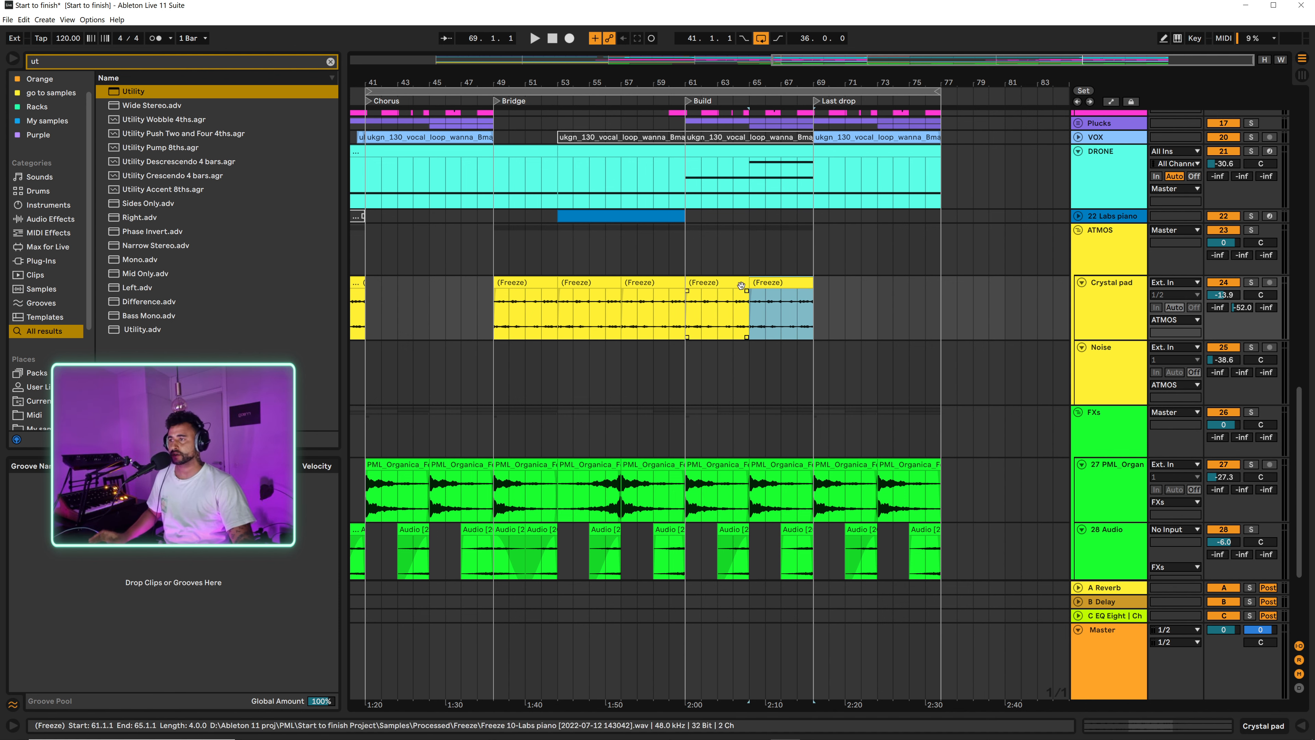
scroll(749, 276, up, 3)
click(1079, 224)
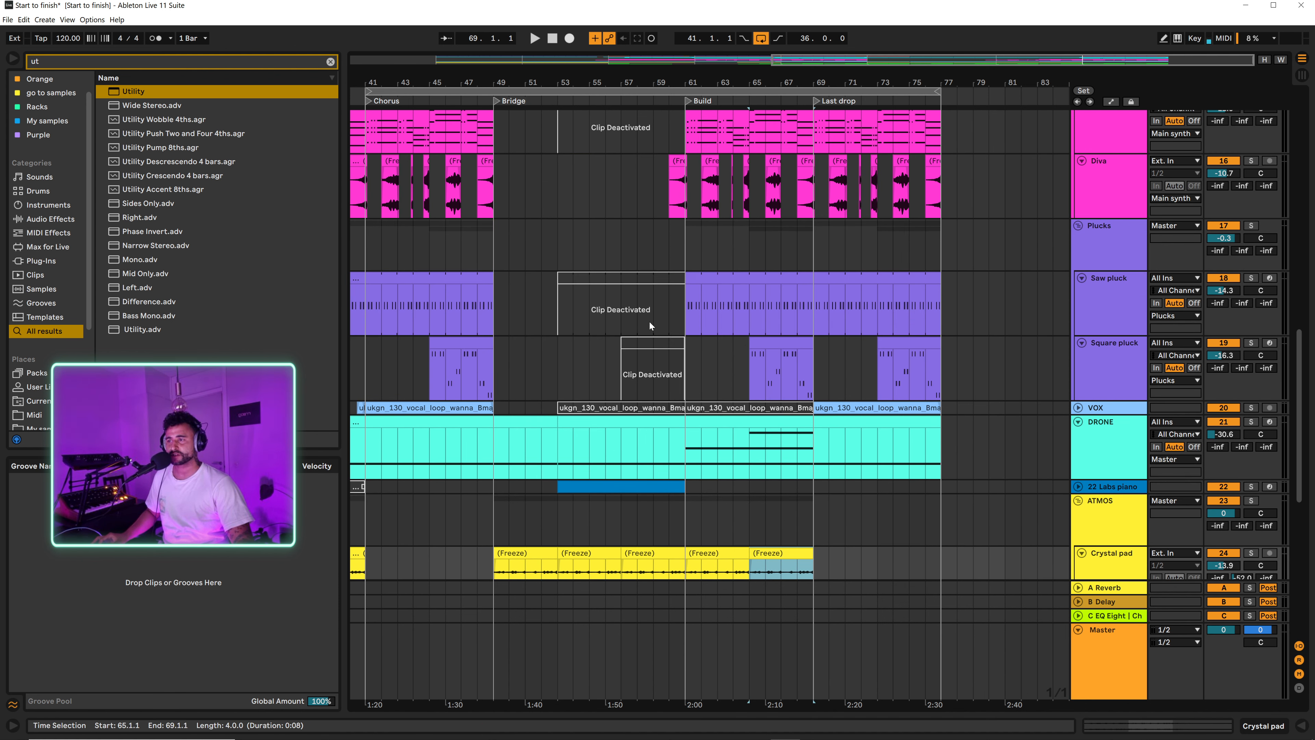
scroll(754, 337, down, 1)
click(768, 303)
key(Delete)
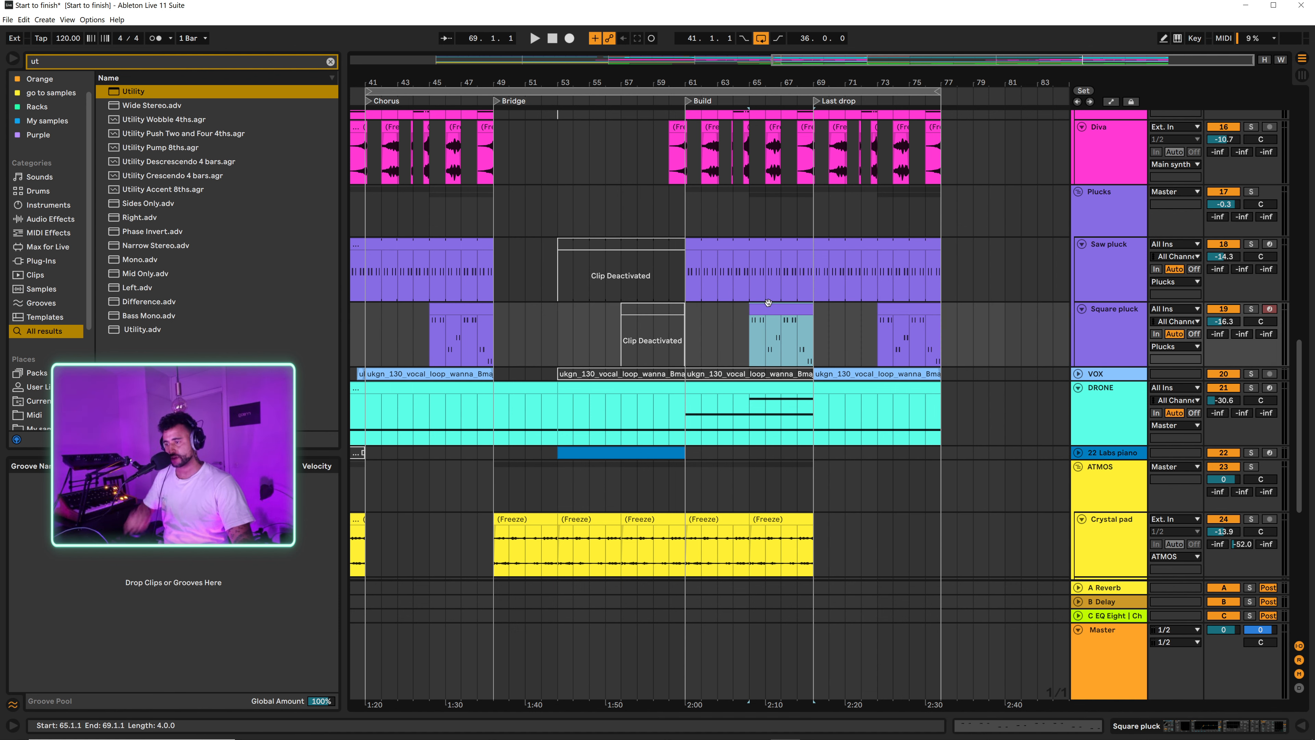
Step: Deactivate the Saw pluck clip spanning bars 61 to 69 and play the Build from bar 61
click(732, 246)
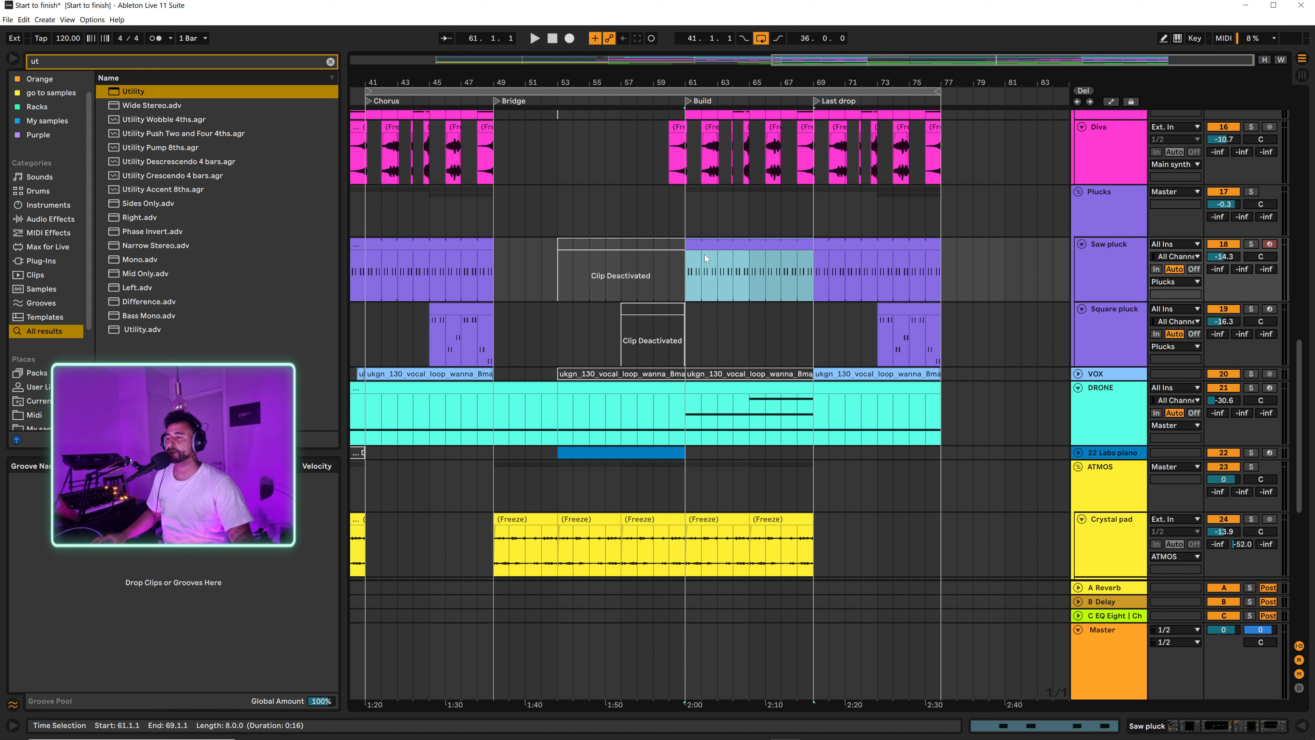
click(687, 274)
key(space)
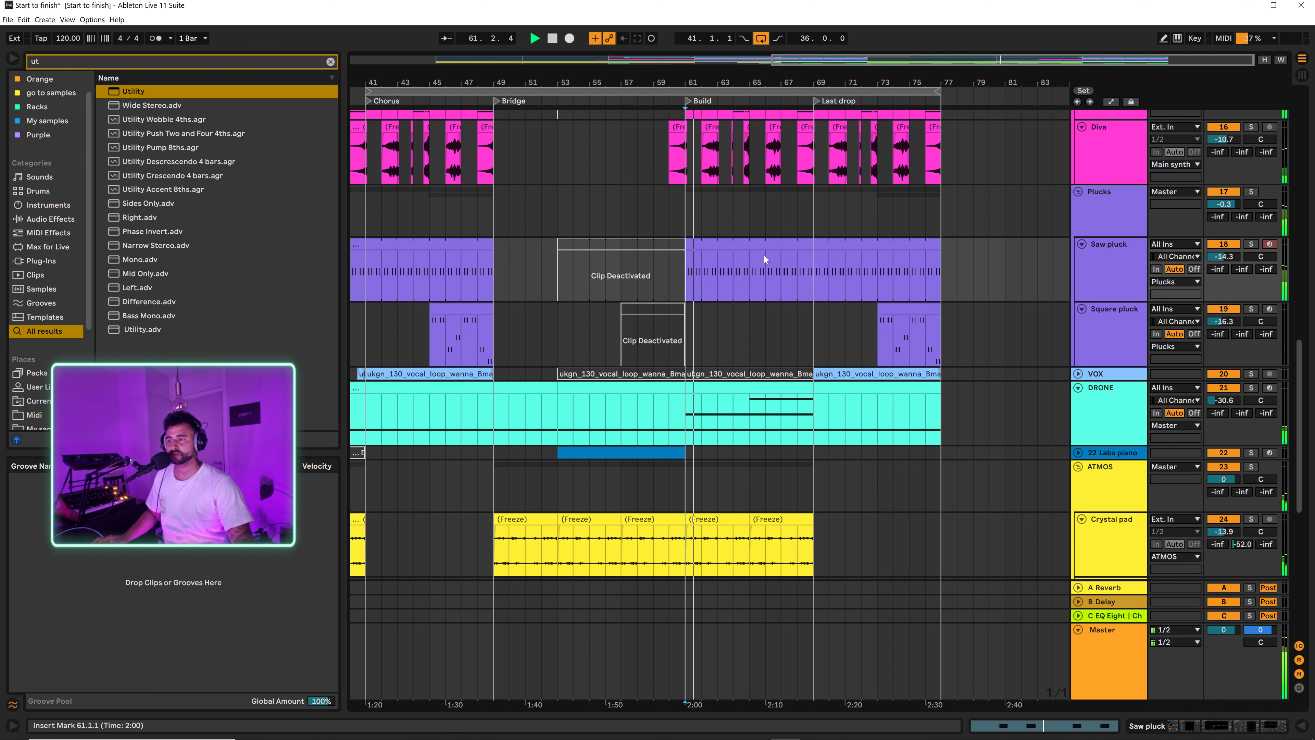
click(760, 245)
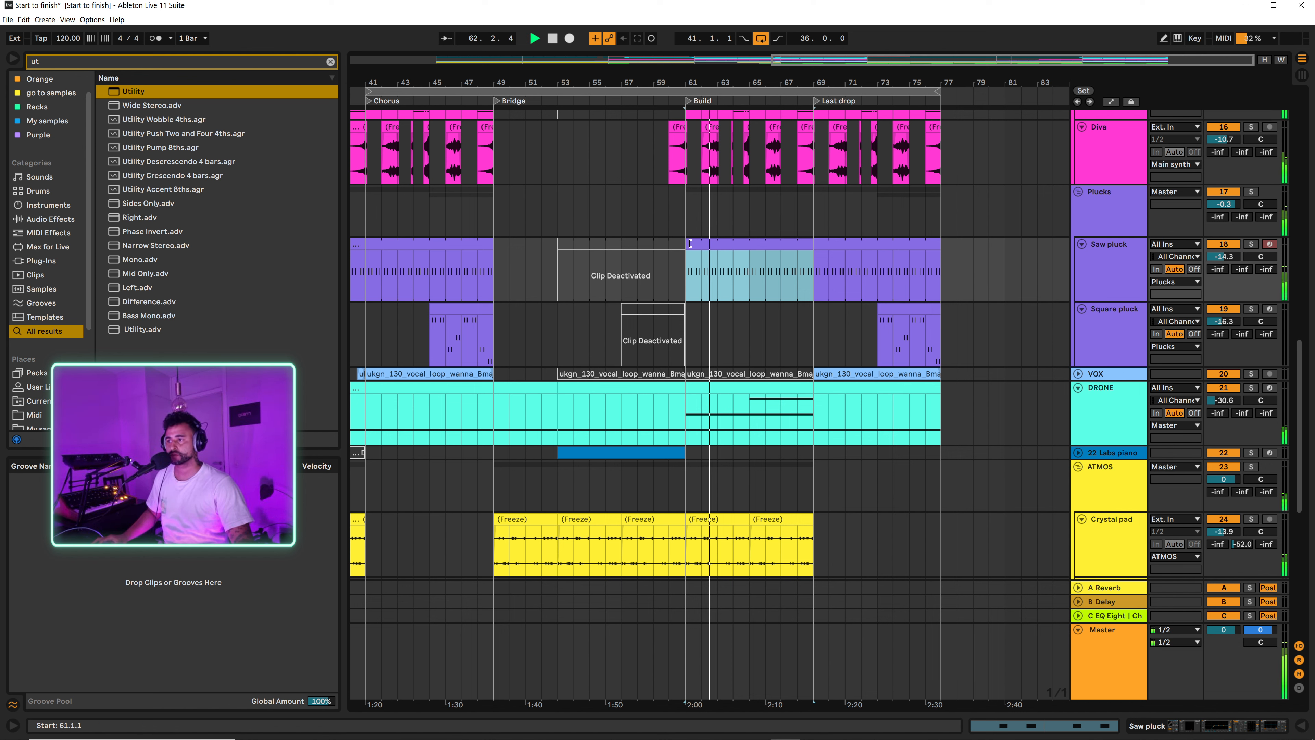
mouse_move(687, 242)
mouse_down()
mouse_move(756, 240)
mouse_move(685, 248)
mouse_up()
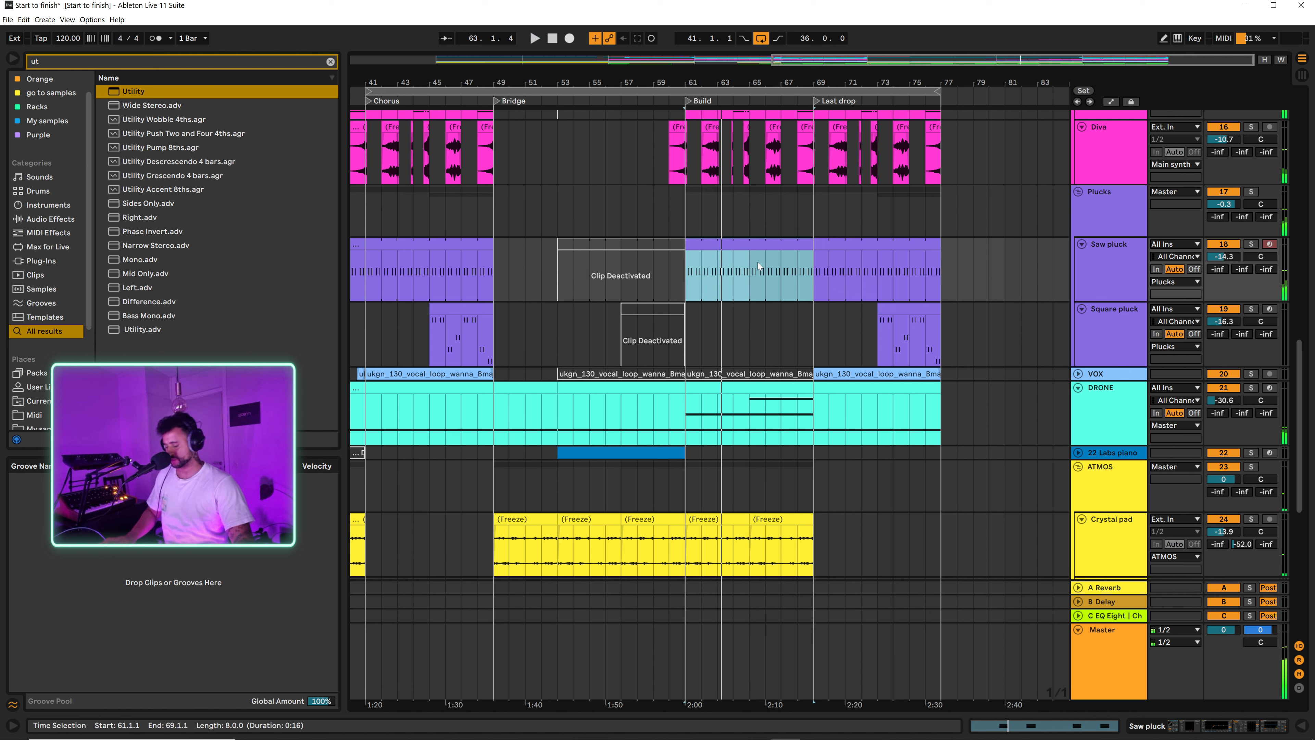
click(686, 283)
key(space)
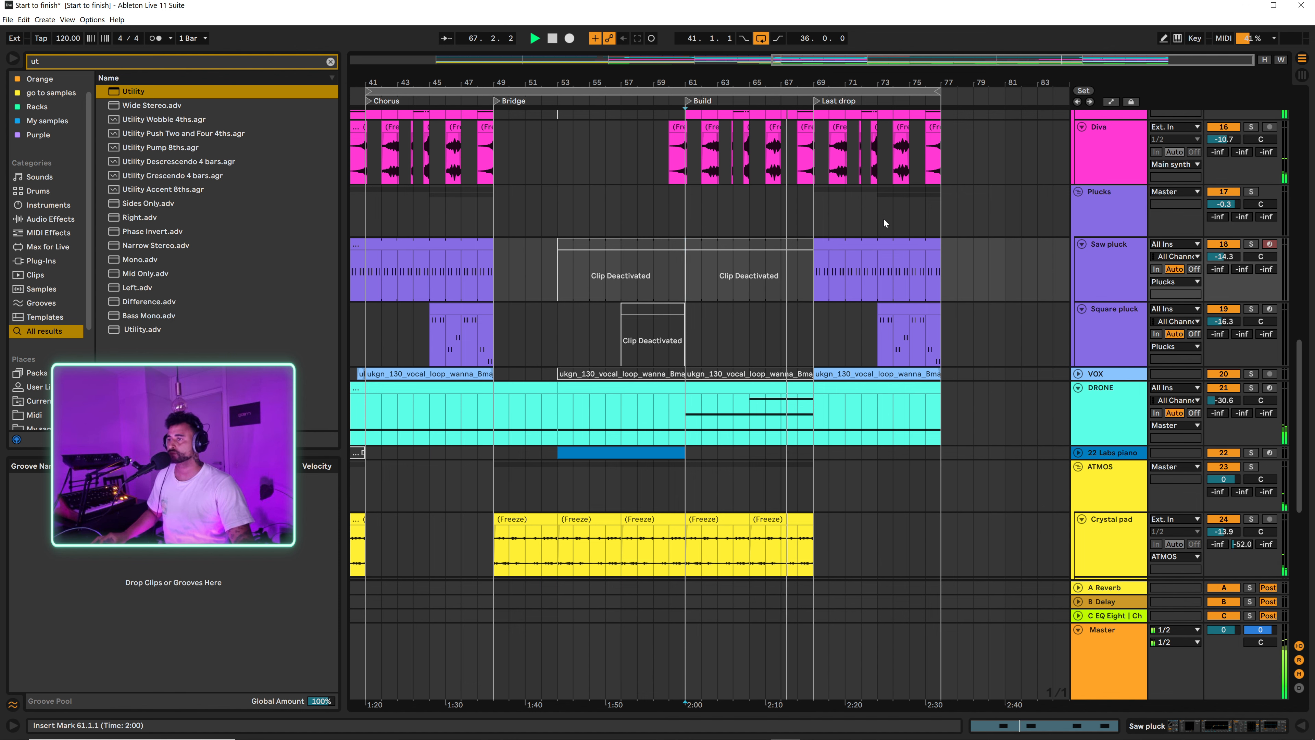
Step: Show the automation around bar 69 and play the 15 Diva transition into the Last drop from 68.4.1
ctrl+scroll(847, 139, up, 3)
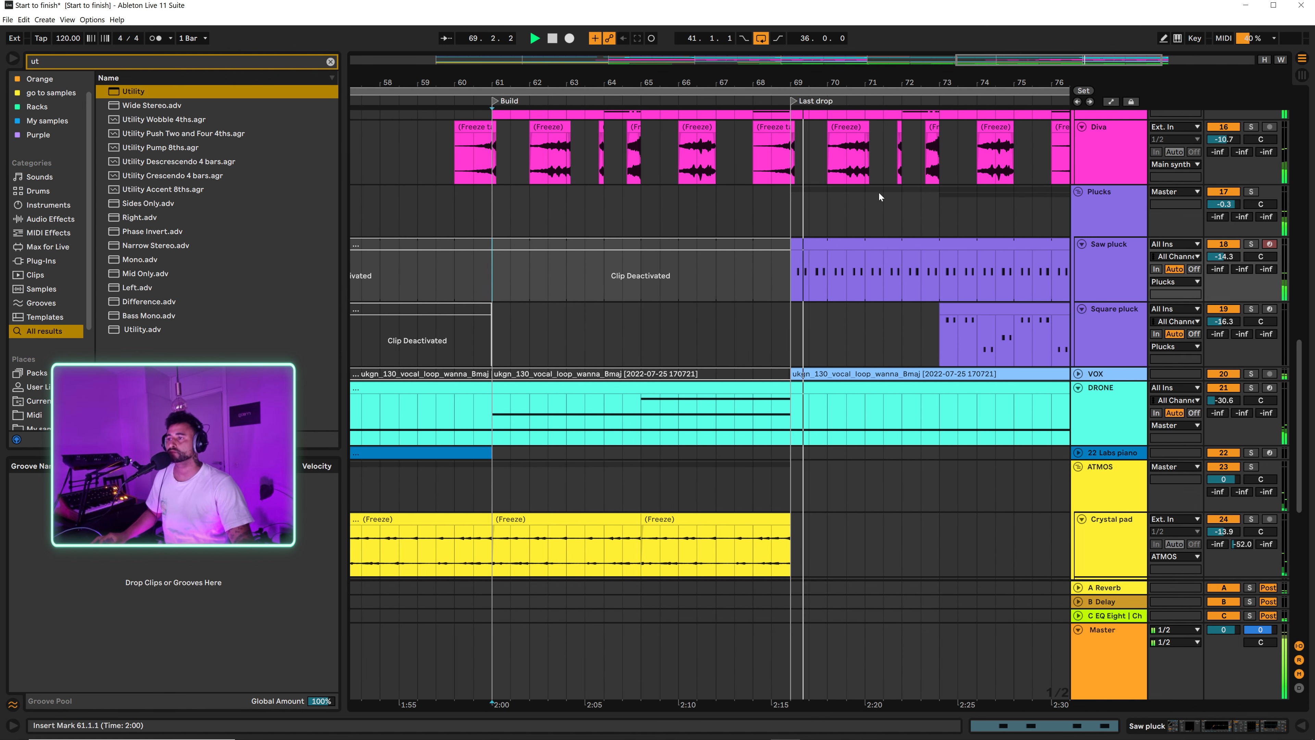
scroll(804, 248, up, 1)
scroll(803, 245, up, 6)
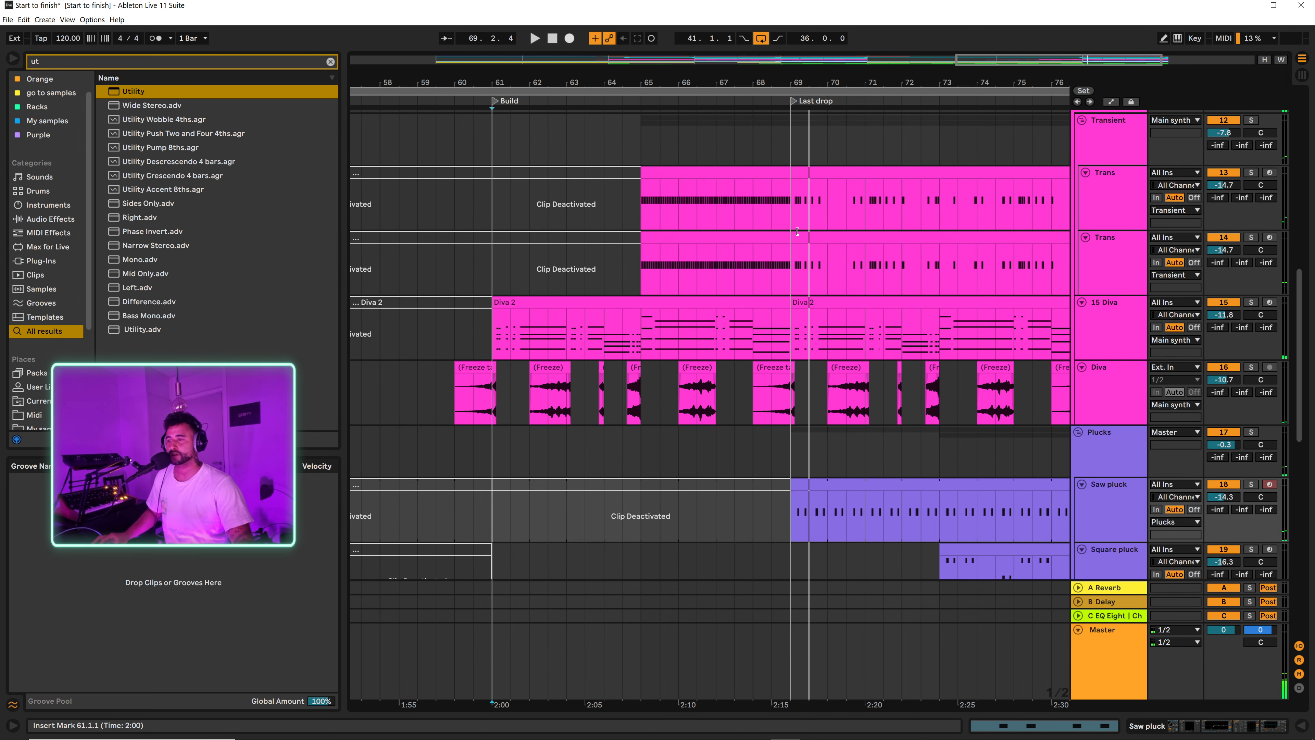
drag(783, 76, 783, 111)
key(a)
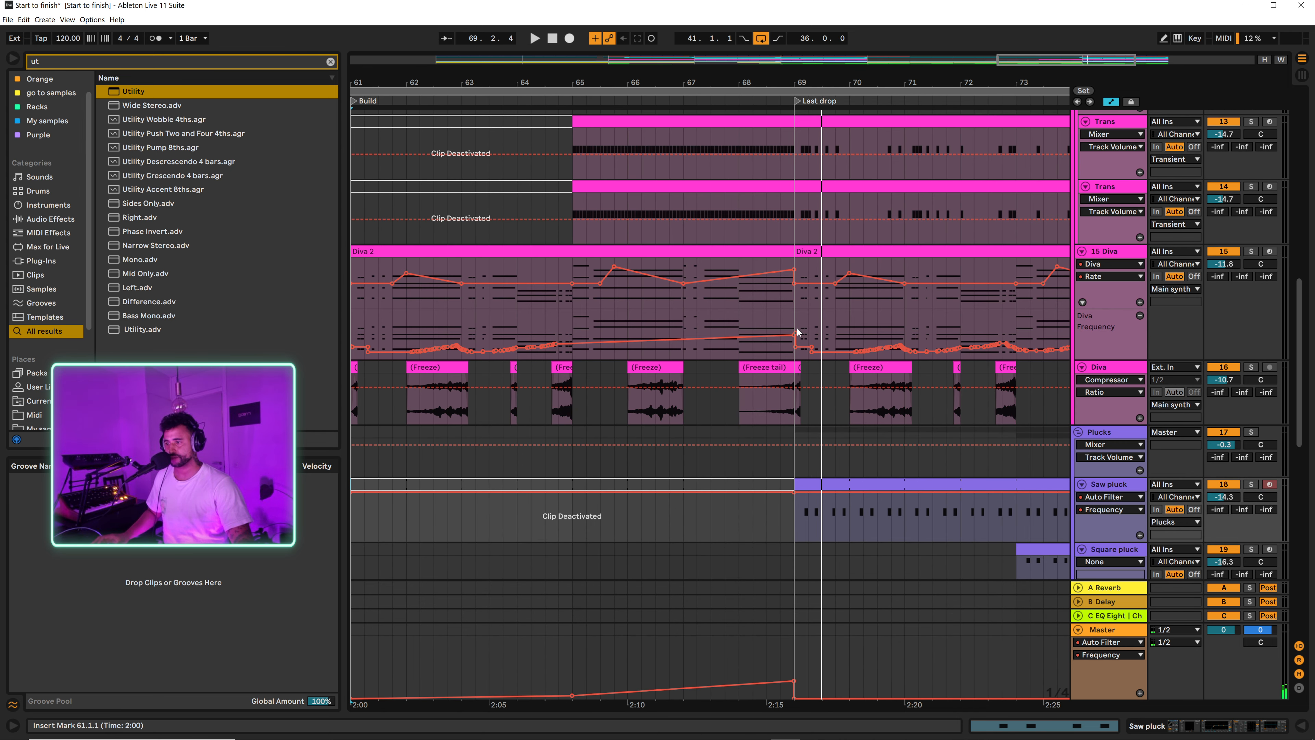
drag(798, 334, 798, 333)
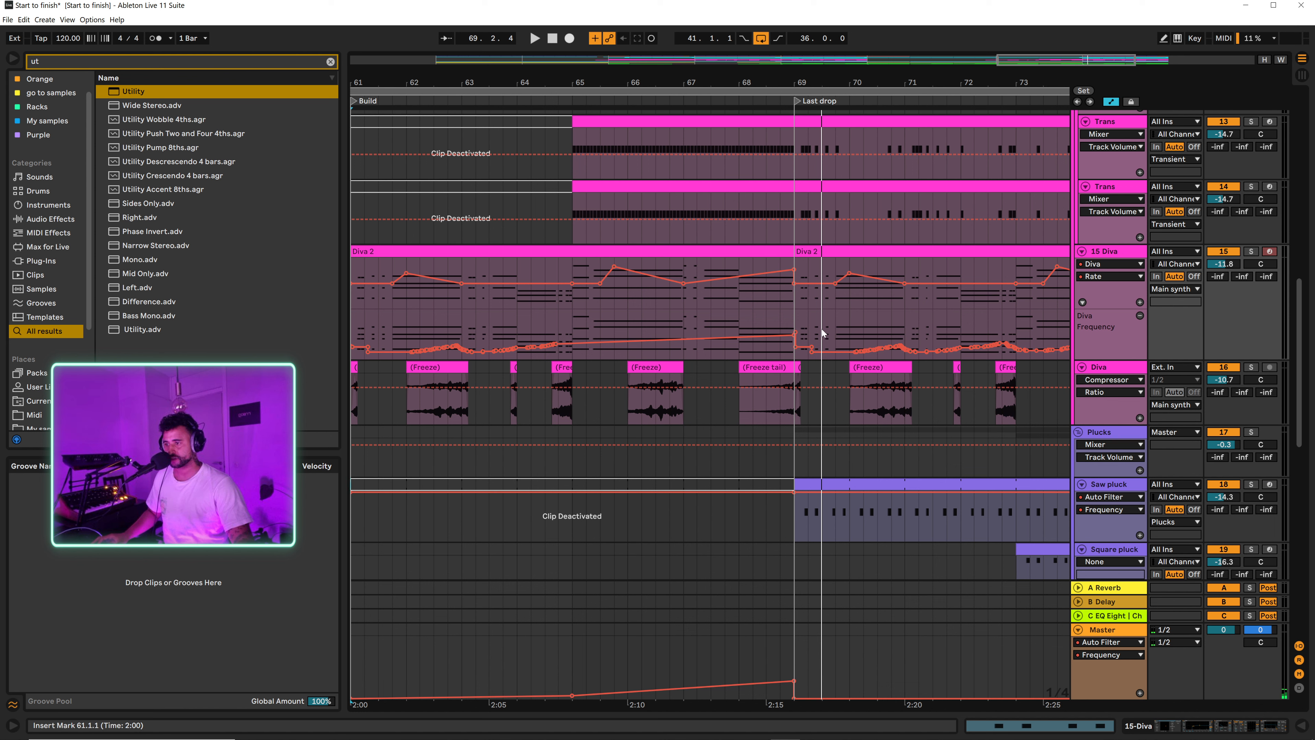
click(778, 308)
key(space)
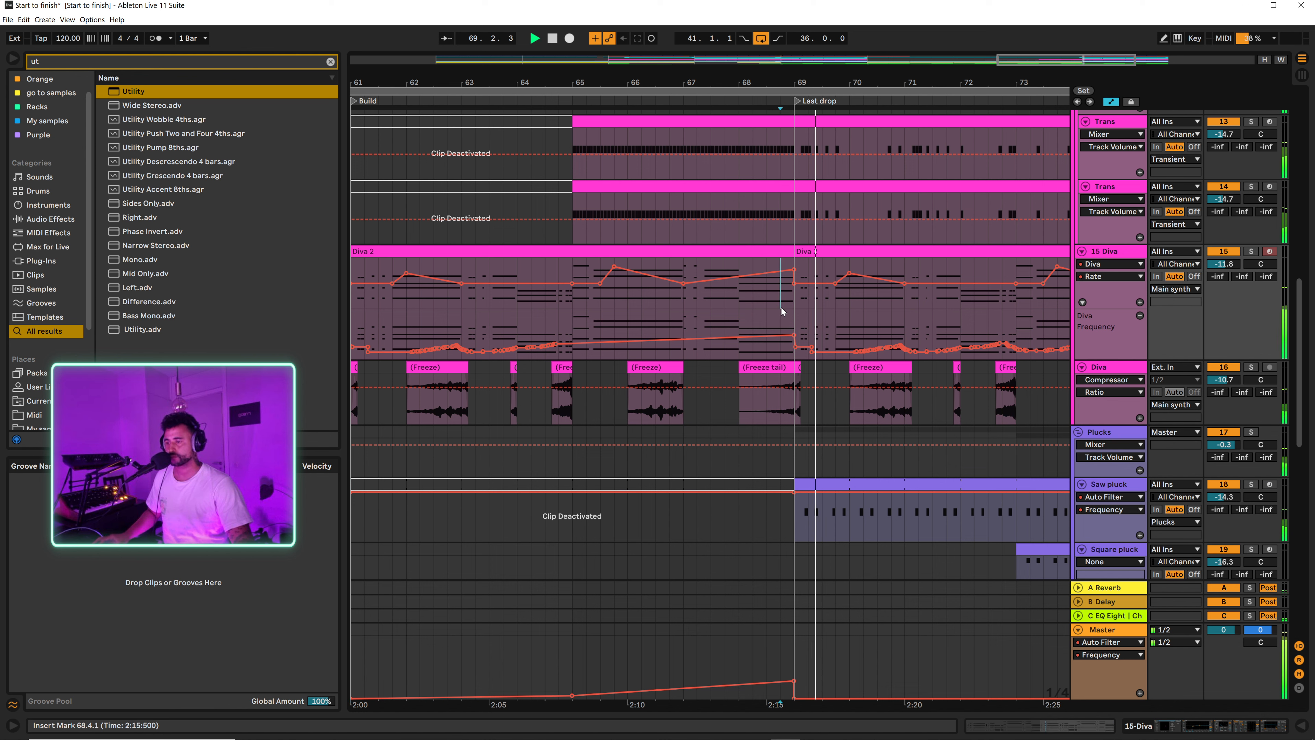
Step: Shape the 15 Diva Rate automation to peak just before bar 69, audition it from bar 68, and hide the automation
click(740, 312)
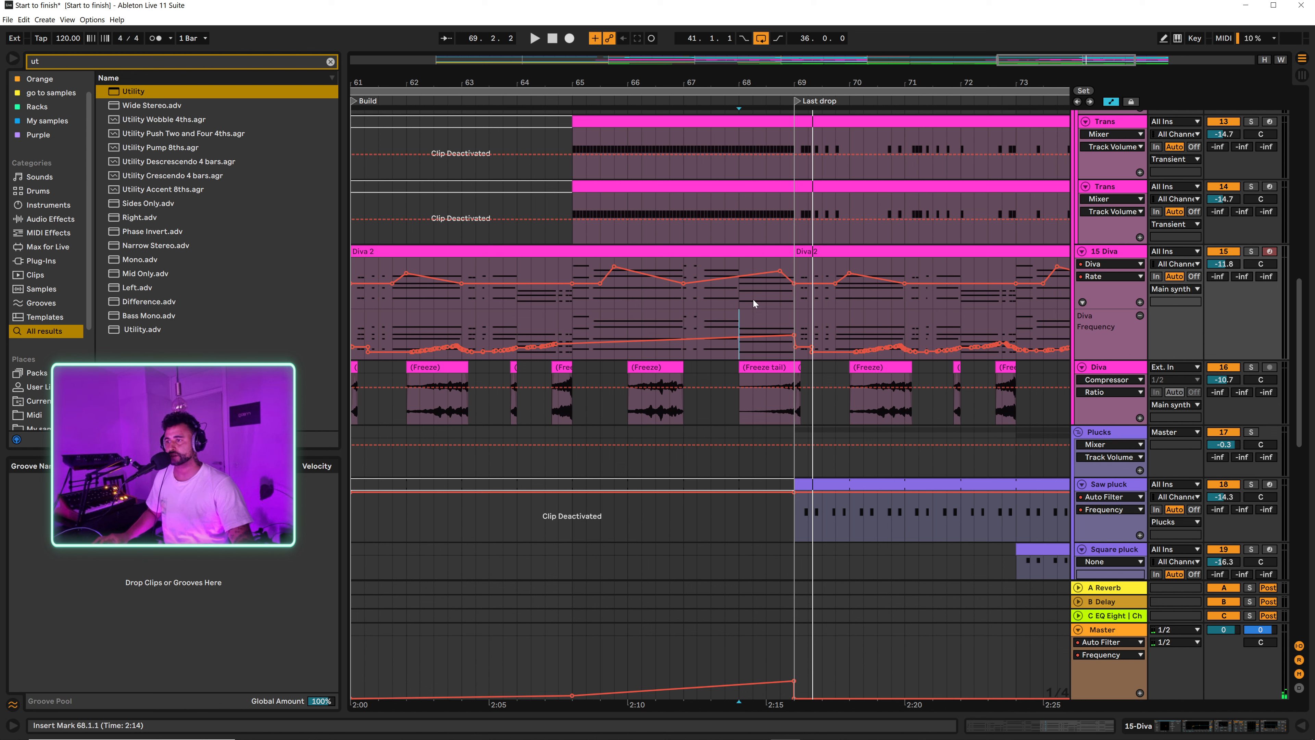
key(space)
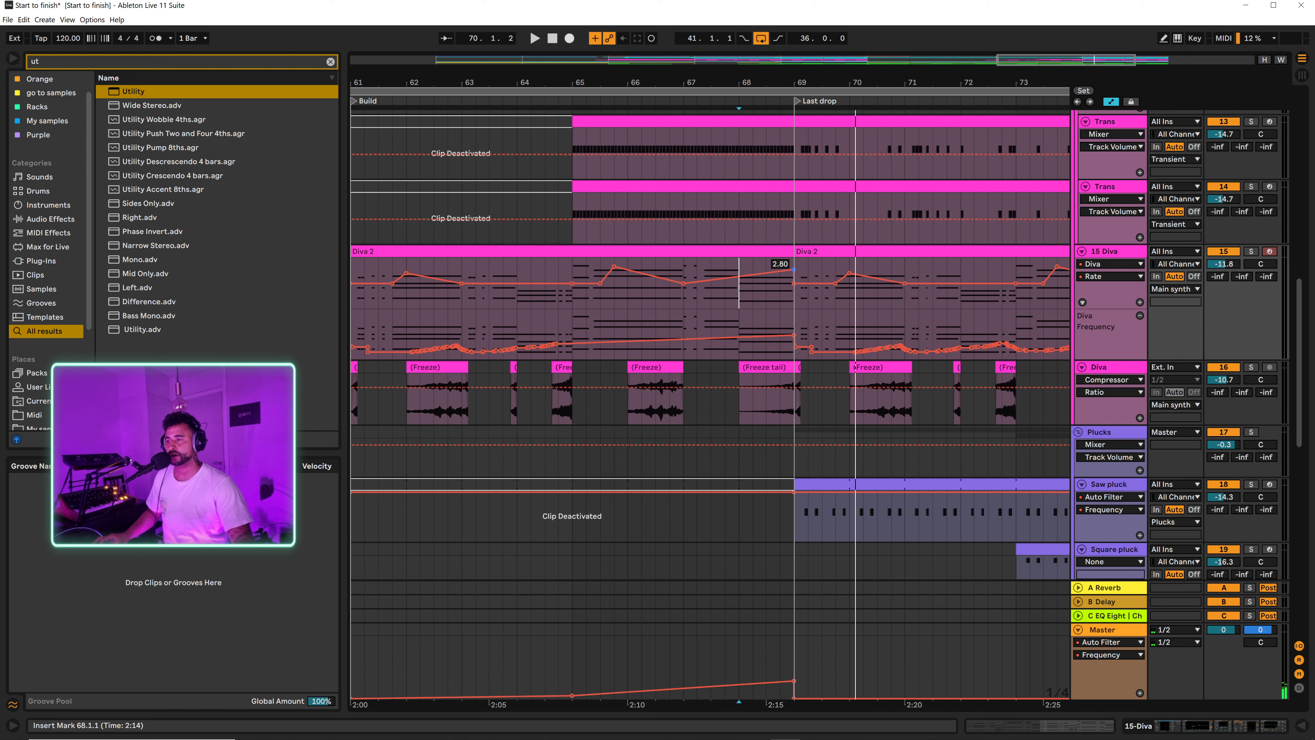
click(739, 302)
key(space)
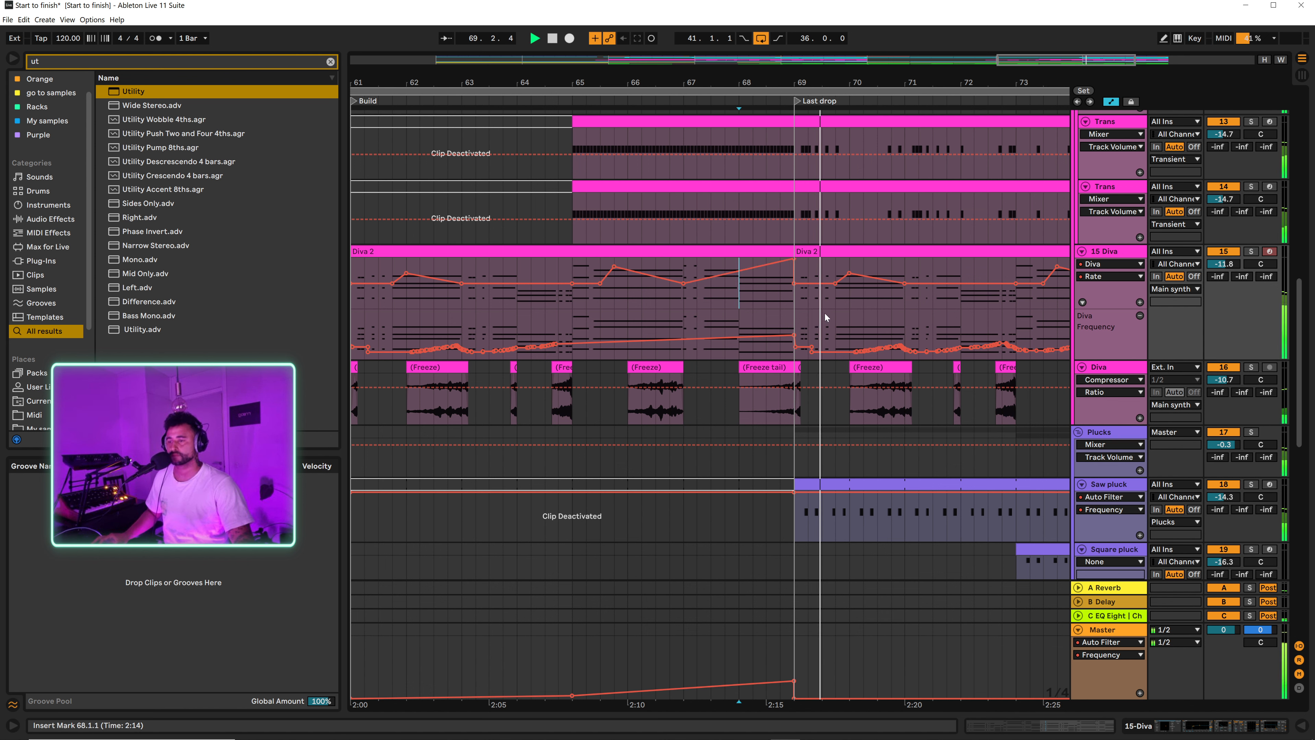
key(space)
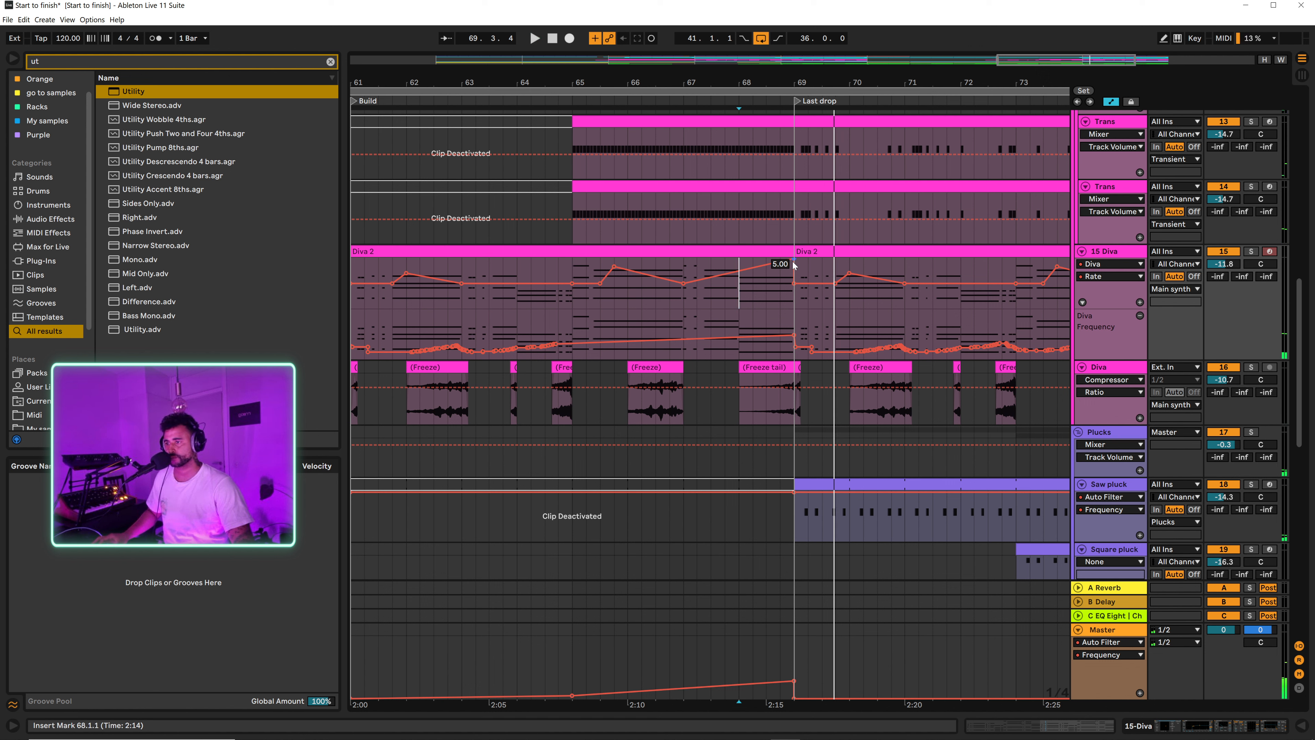
drag(793, 261, 793, 265)
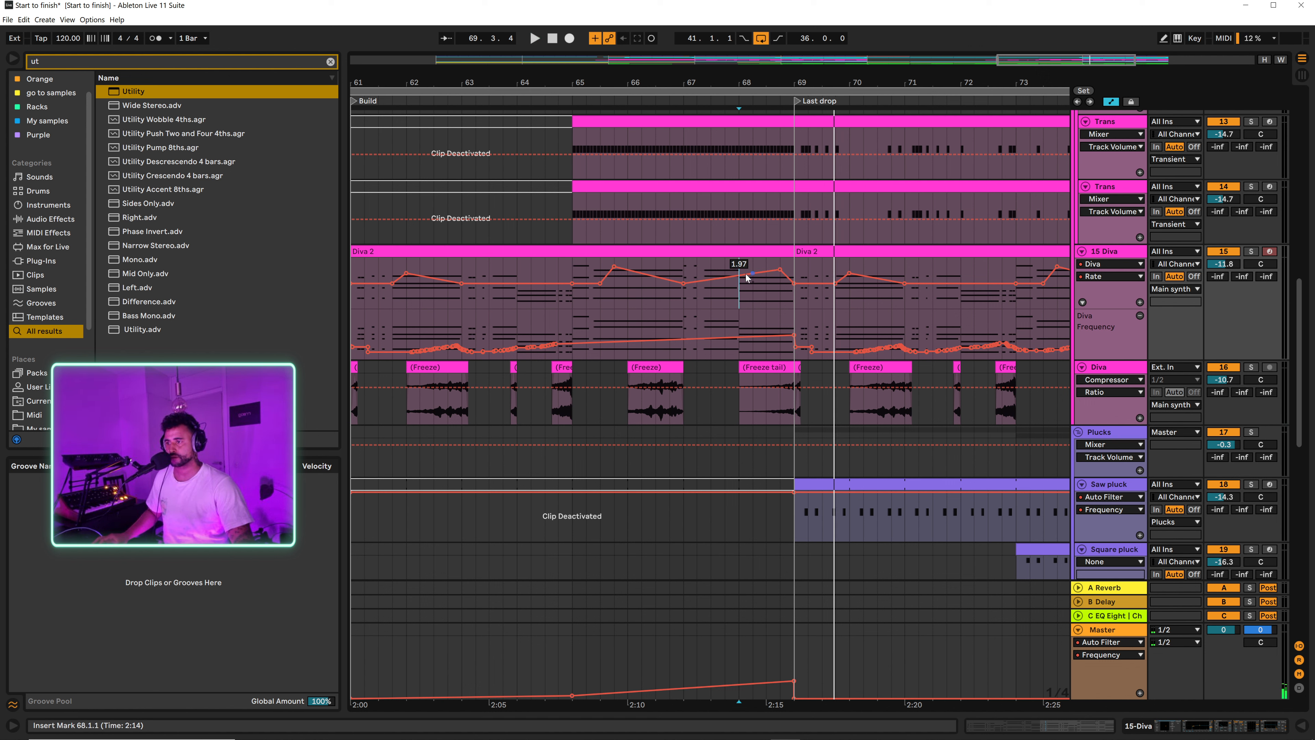
click(1118, 263)
click(1109, 274)
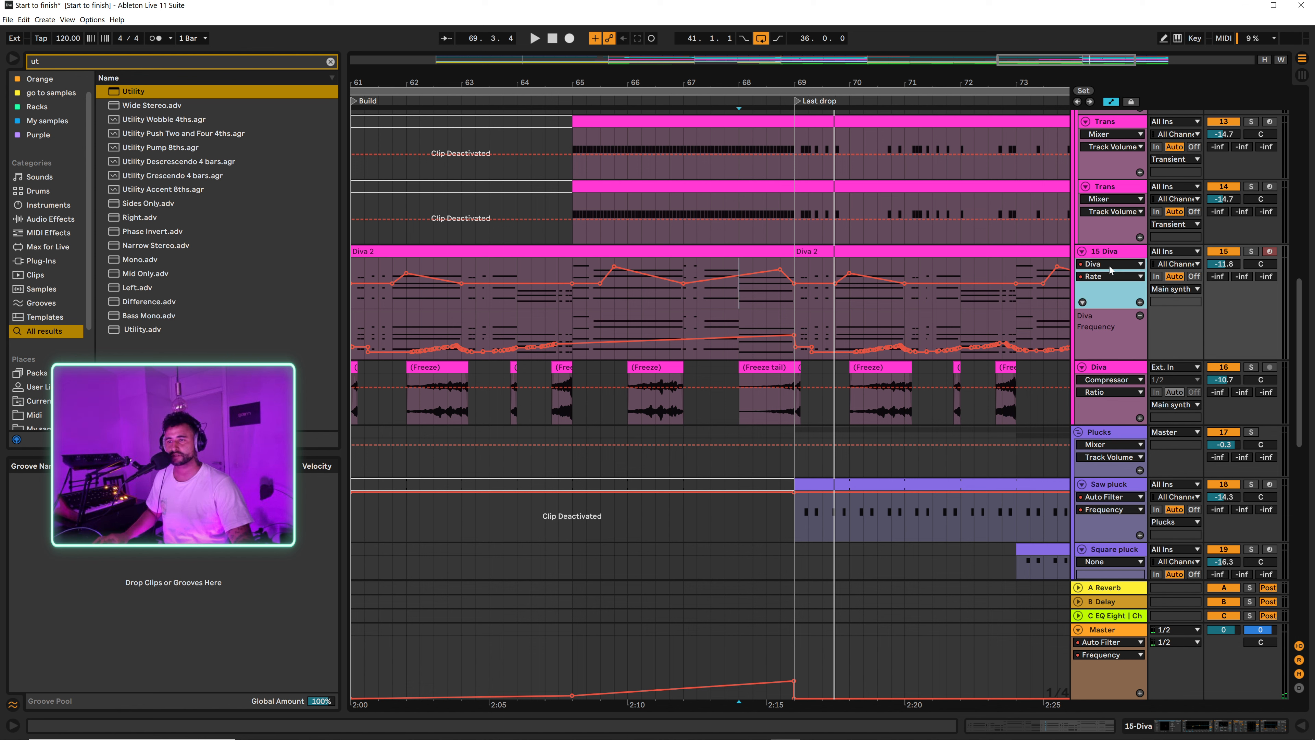
click(1101, 277)
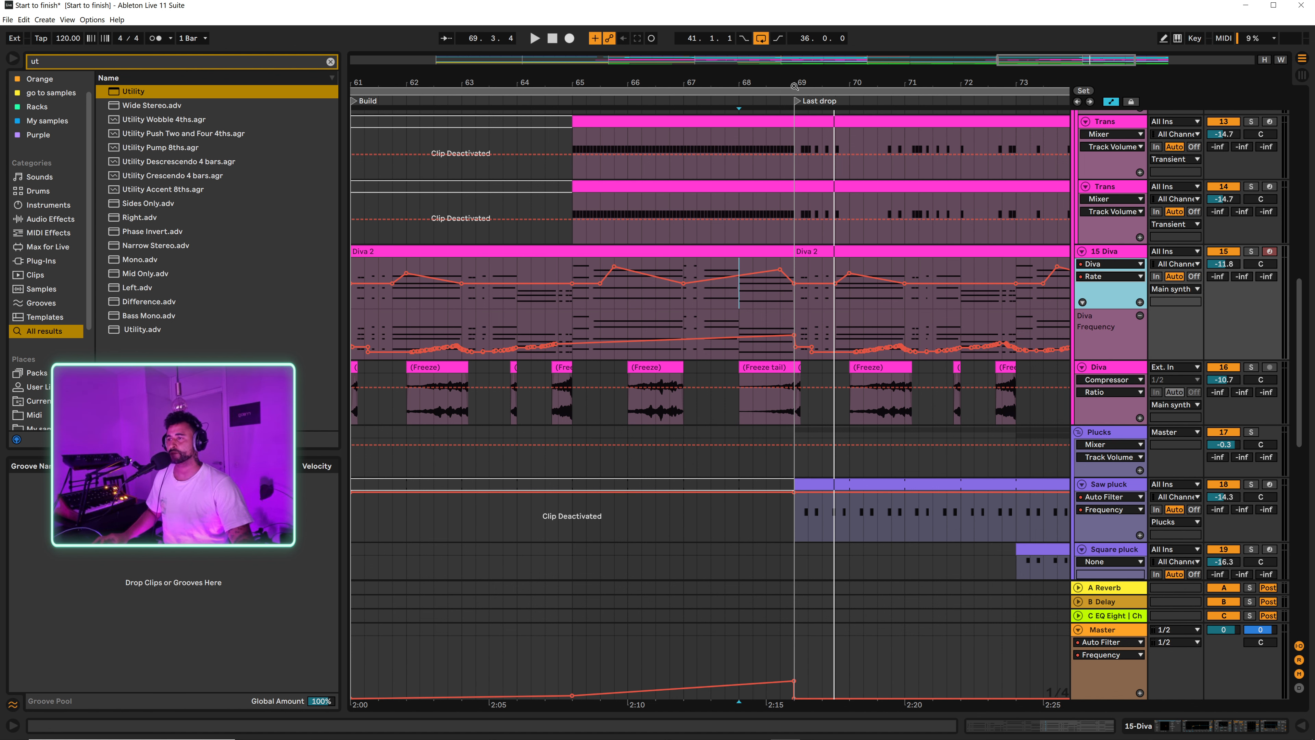
key(a)
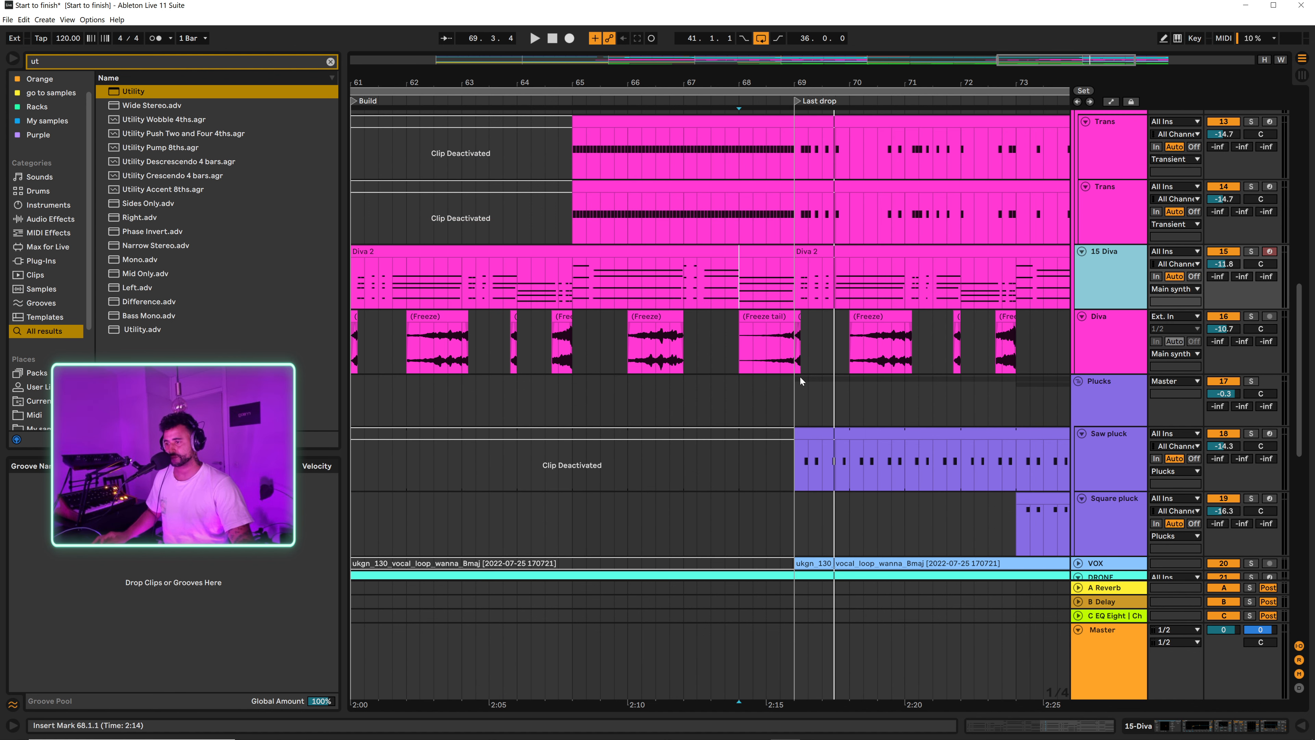
Step: Insert silence across all tracks from 69.1.3 to 69.3.1 at the start of the Last drop
drag(796, 365, 807, 354)
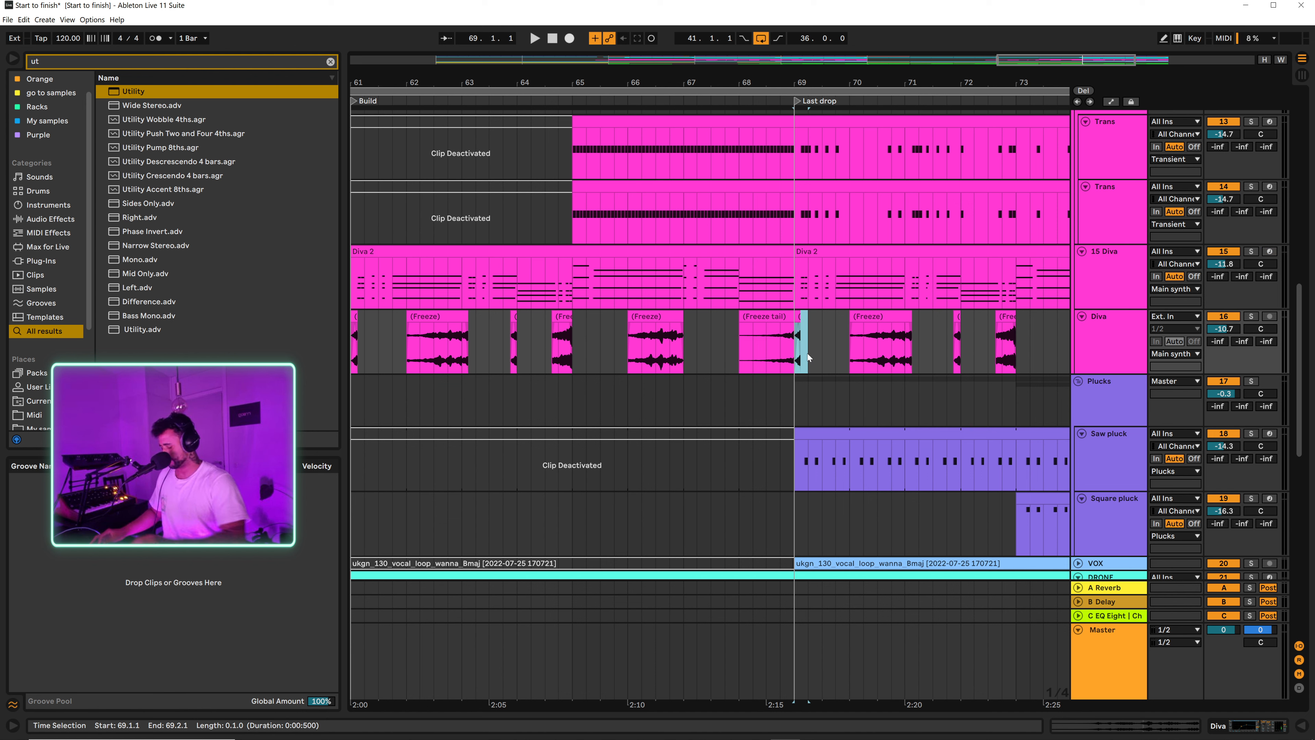
key(ctrl+i)
key(ctrl+z)
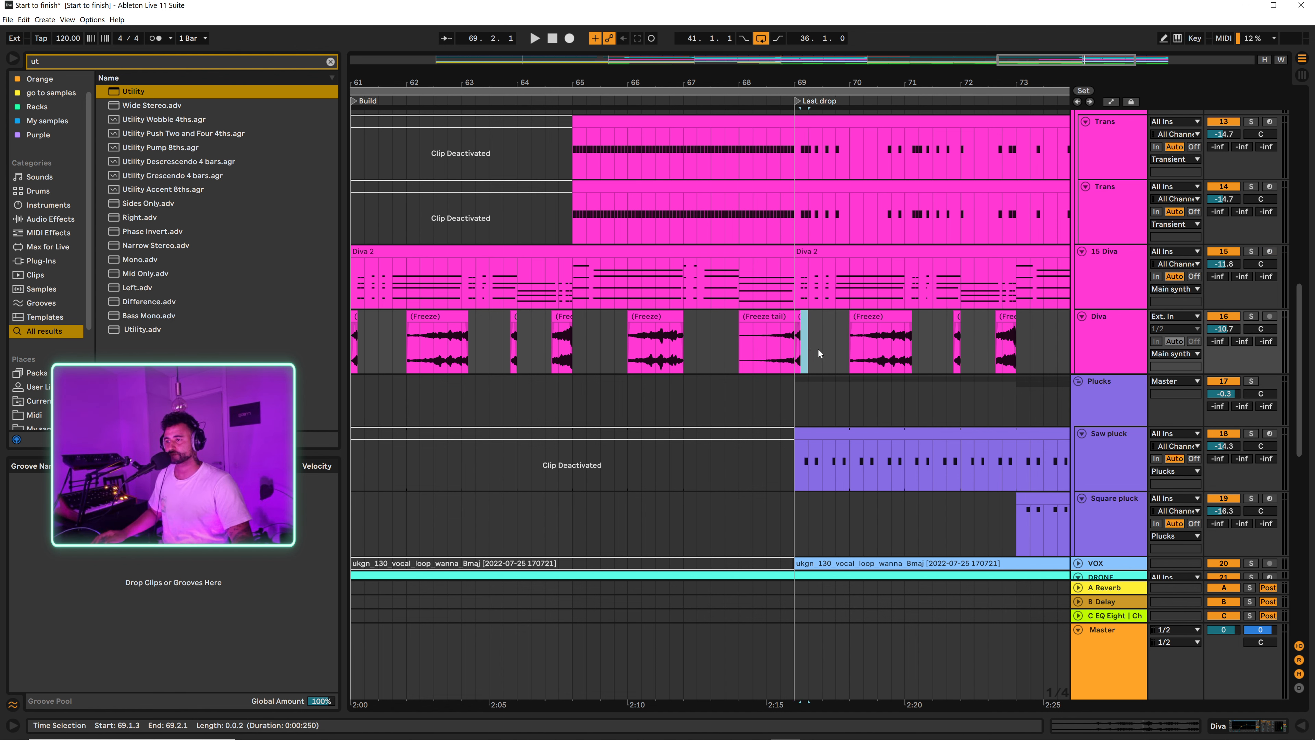
key(ctrl+i)
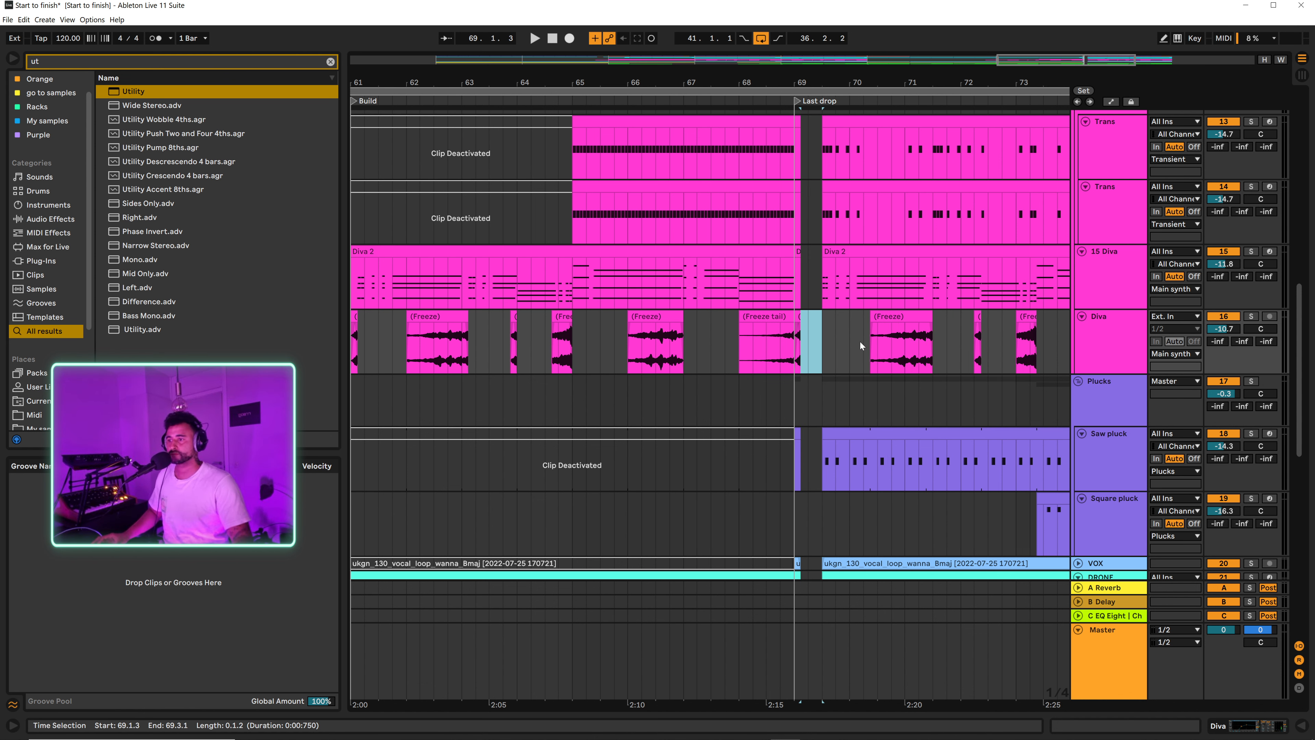
Step: Delete the leftover clip slivers from 69.1.1 to 69.1.3 on the Diva, 15 Diva and both Trans tracks
click(798, 317)
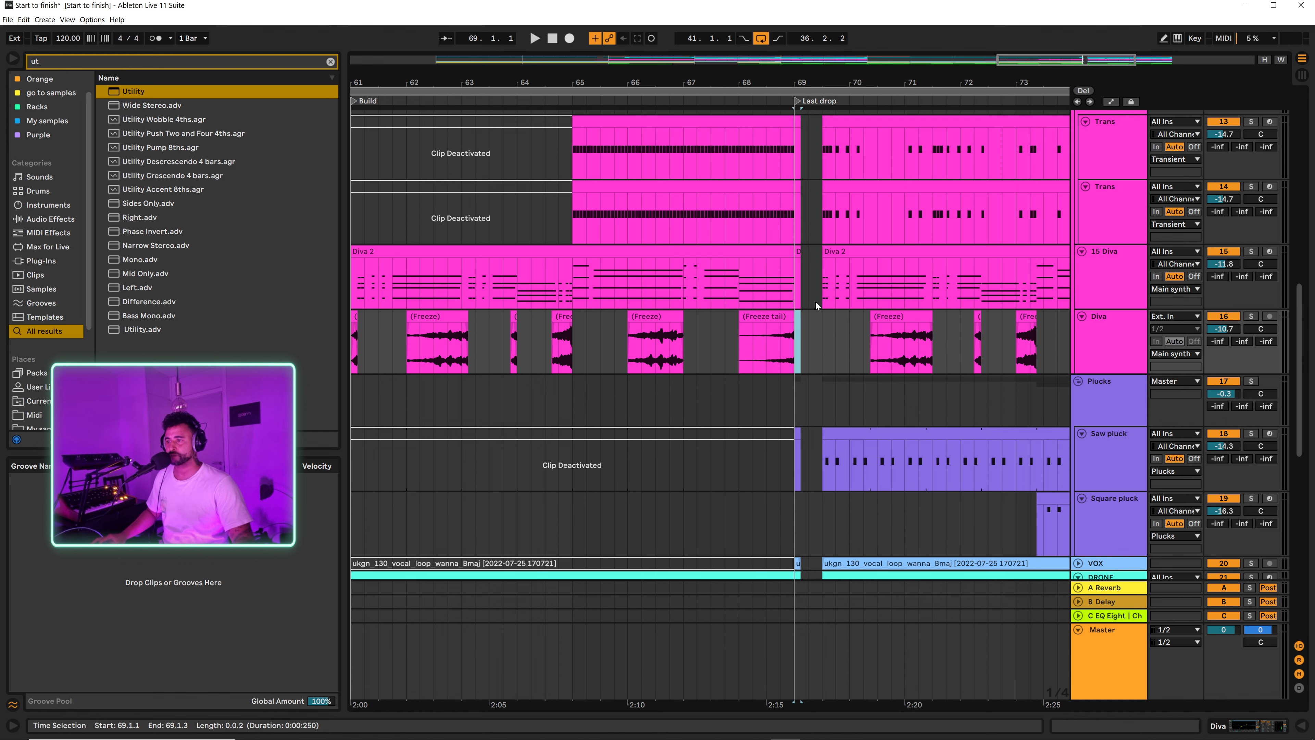
scroll(796, 310, up, 3)
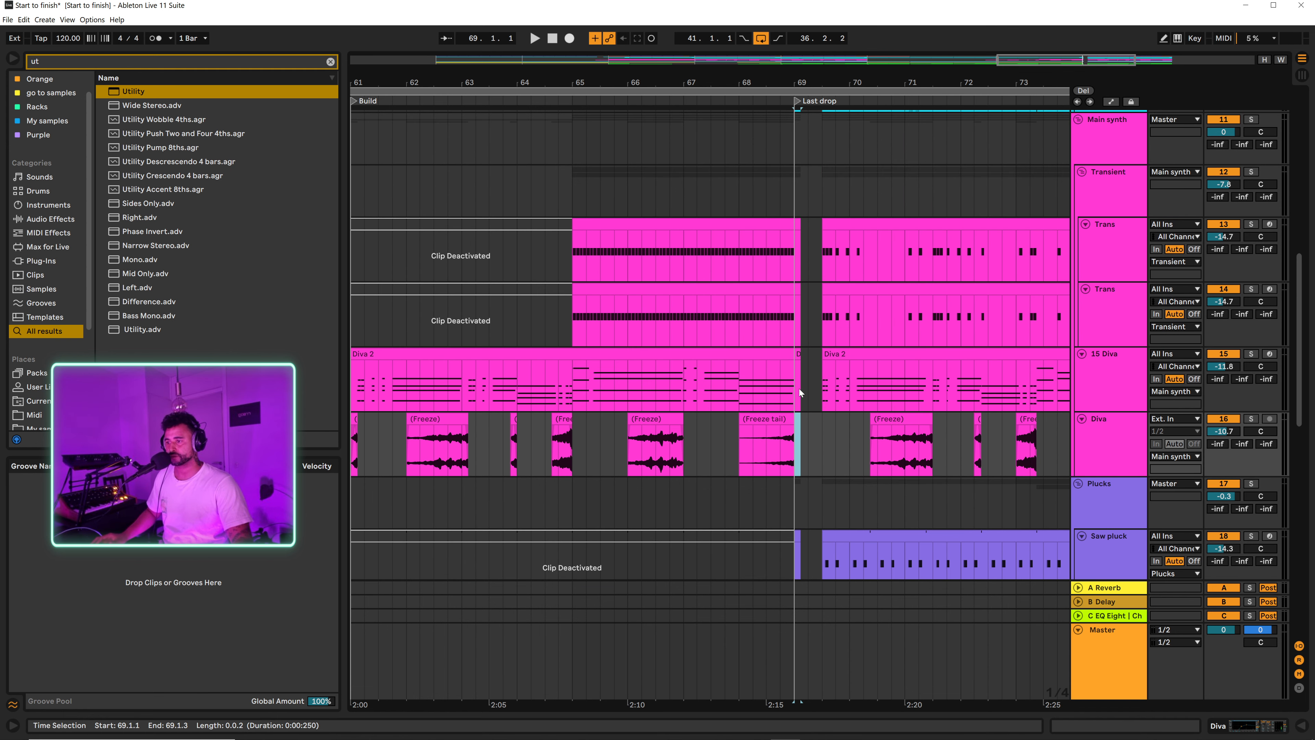
click(806, 368)
drag(794, 388, 817, 249)
scroll(797, 383, down, 5)
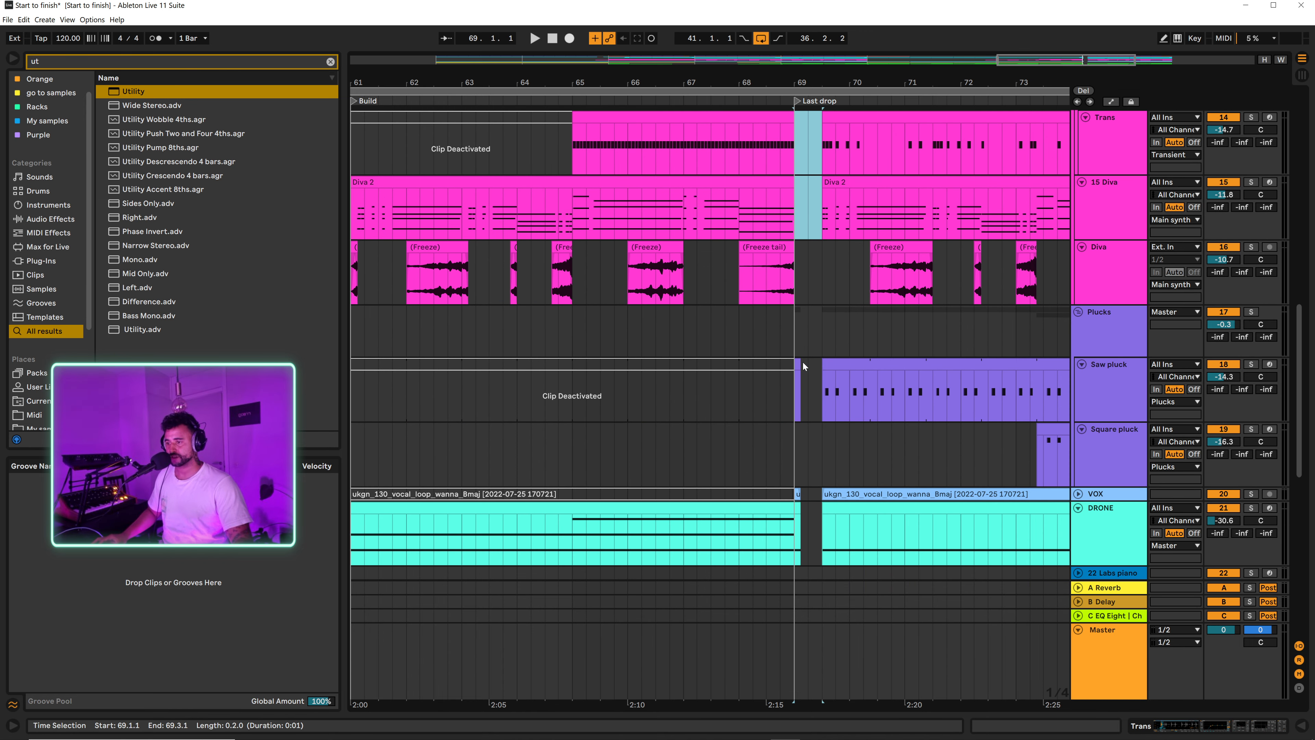
Step: Delete the Saw pluck and DRONE slivers from 69.1.1 to 69.1.3 and play the gap from 67.4.1
click(798, 368)
scroll(775, 440, down, 2)
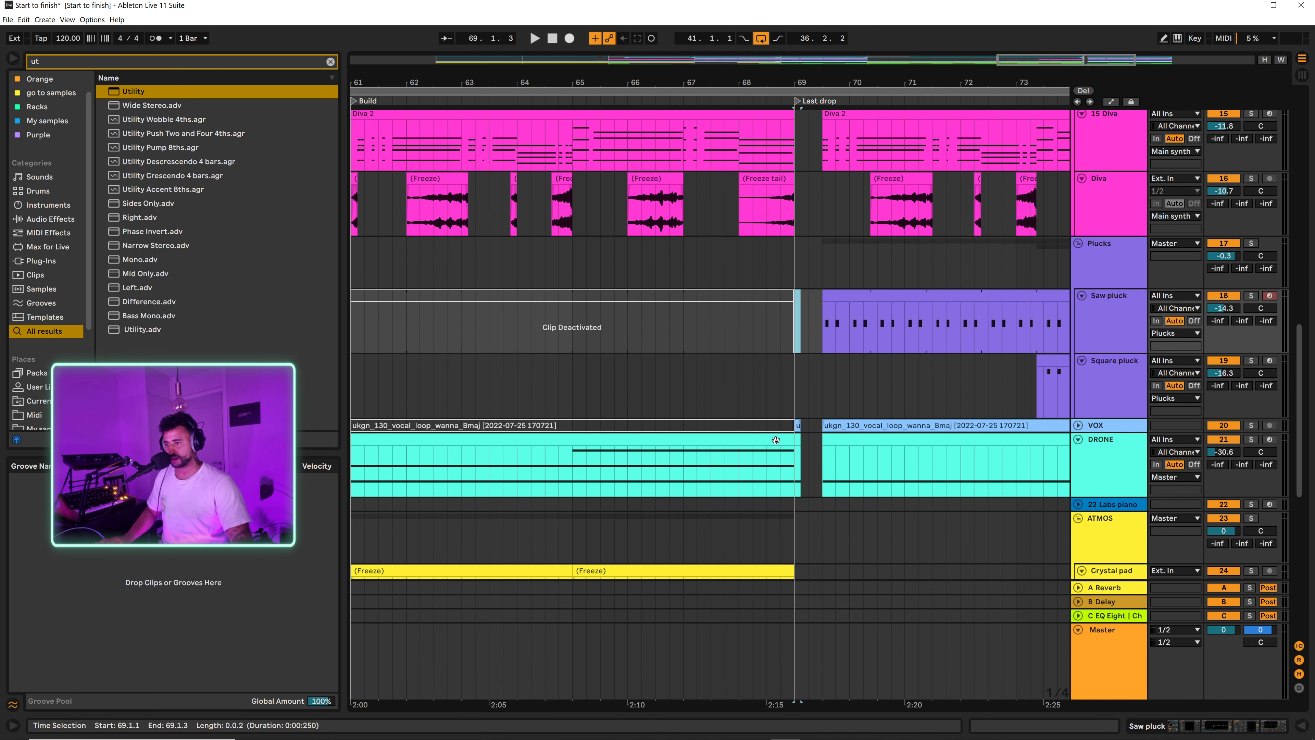
click(798, 439)
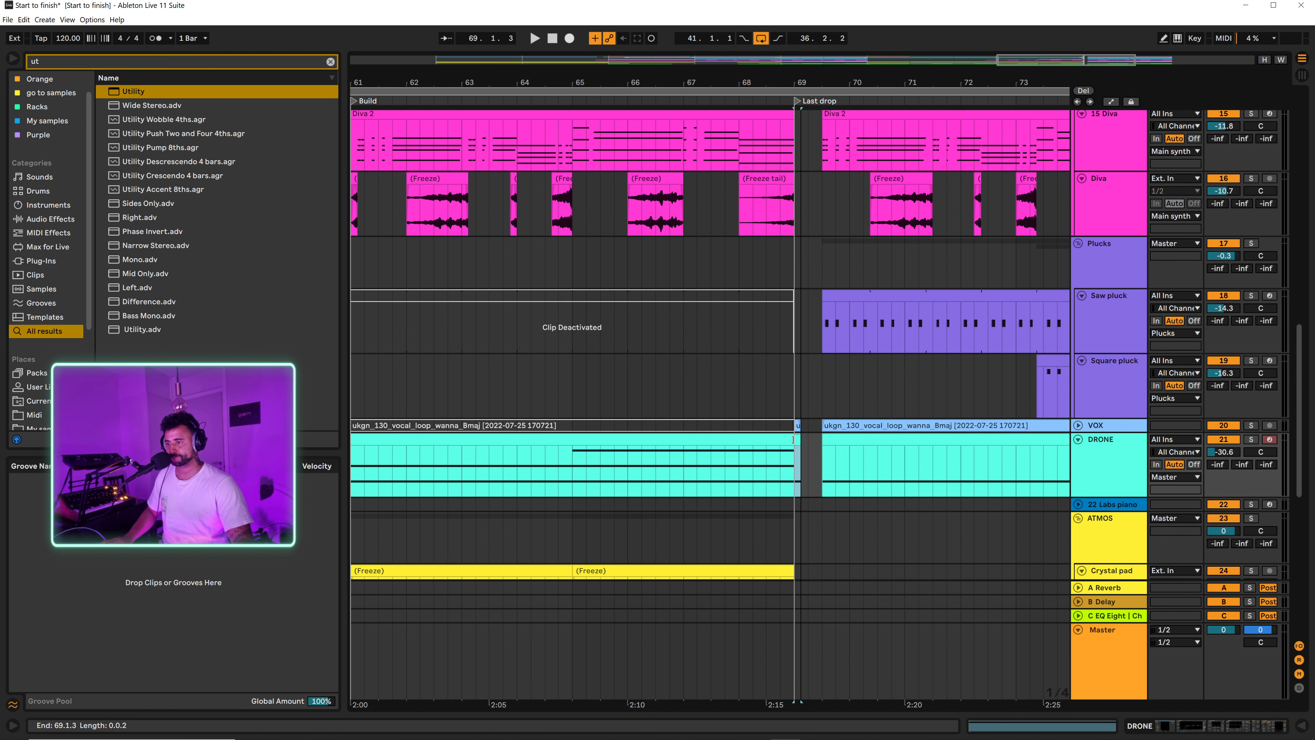
click(720, 273)
key(space)
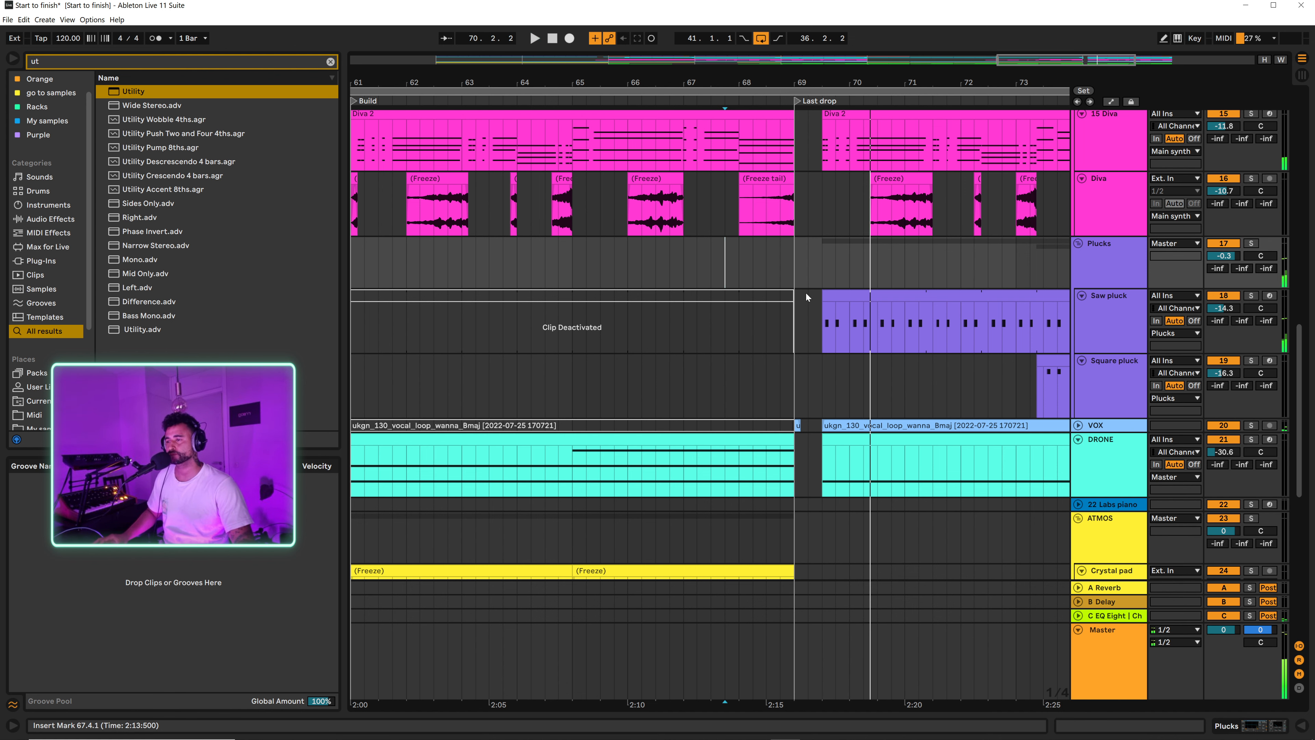
Step: Delete the slivers at bar 69 before the gap on the Loops, PML_BOEHM, PML_DPV6, Clap, LAR kit and Bass tracks
scroll(806, 294, up, 10)
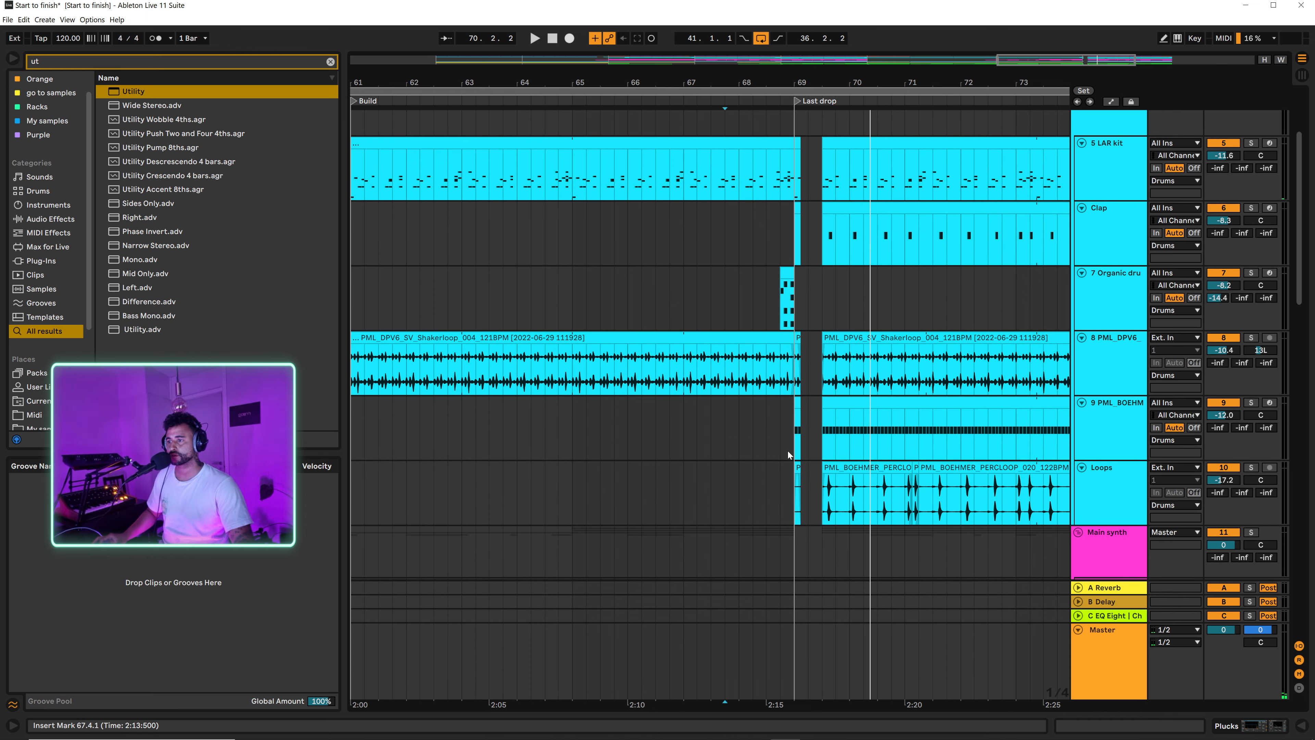
drag(796, 506, 813, 352)
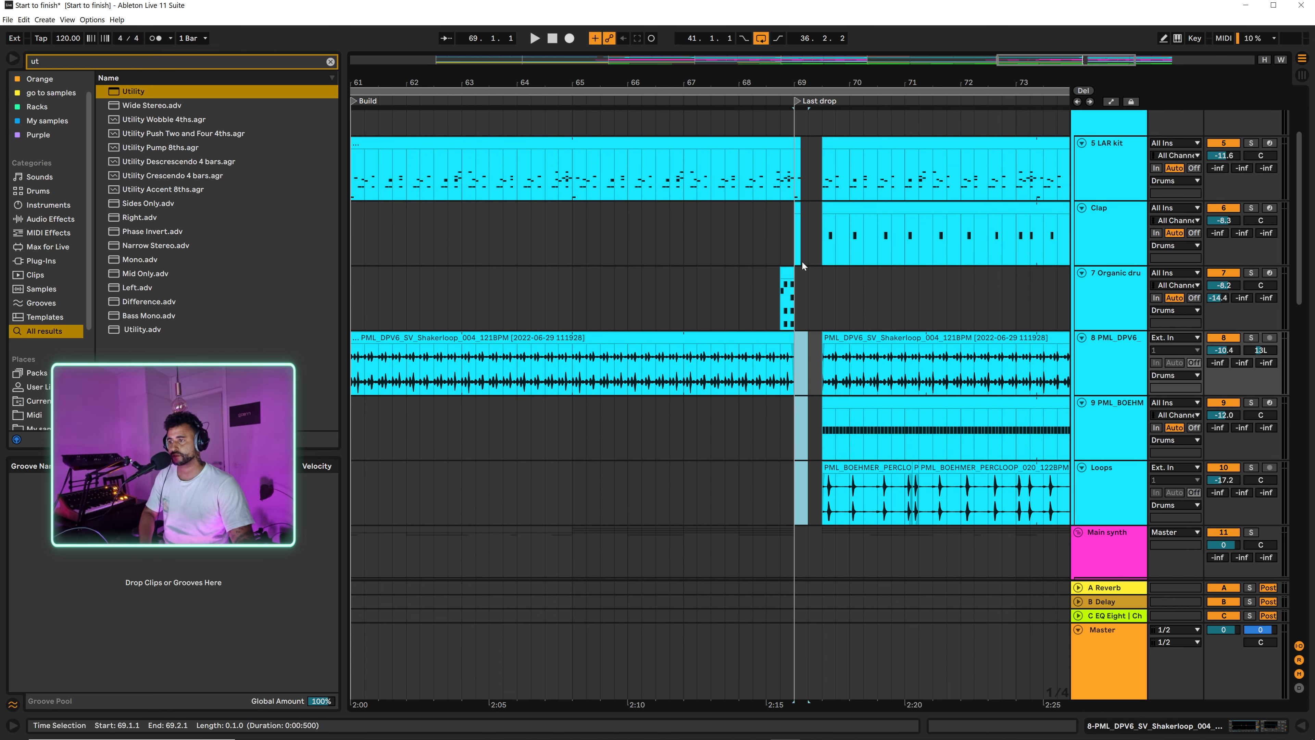
click(800, 207)
scroll(797, 248, up, 4)
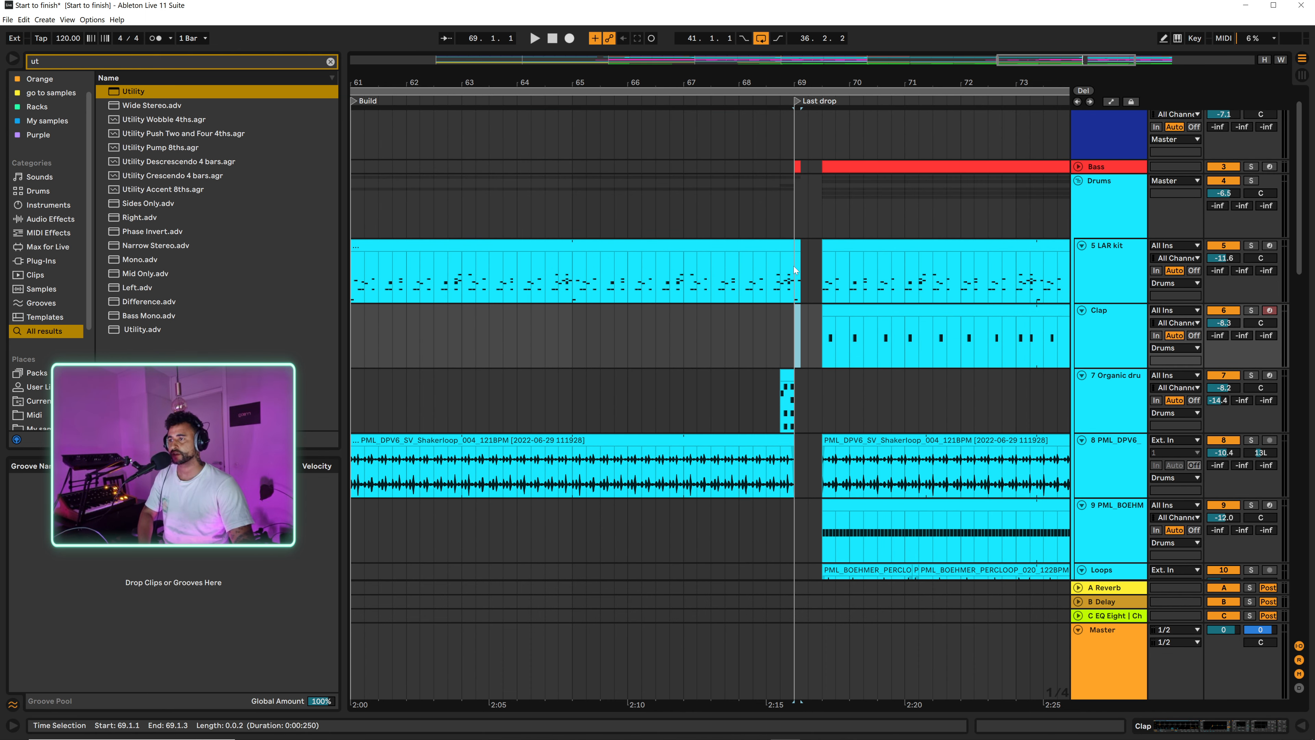
click(799, 241)
key(Delete)
click(798, 167)
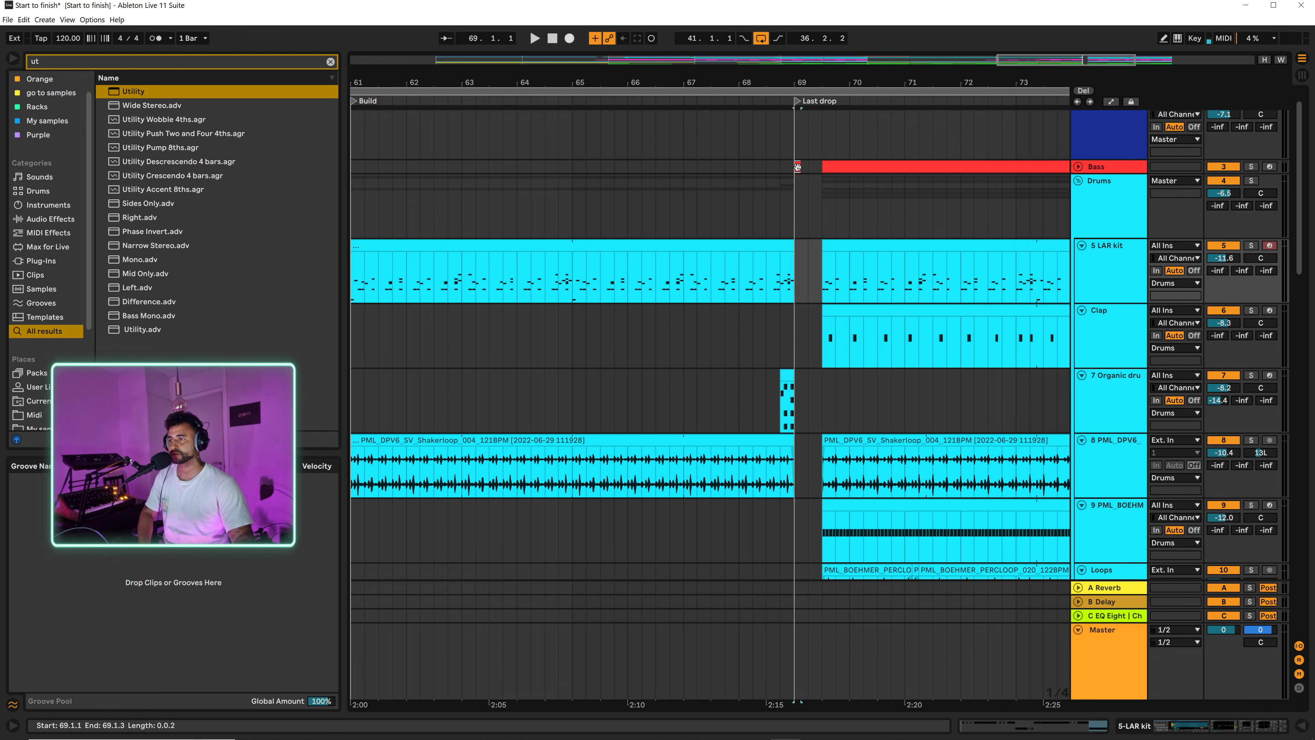
key(Delete)
scroll(695, 217, down, 15)
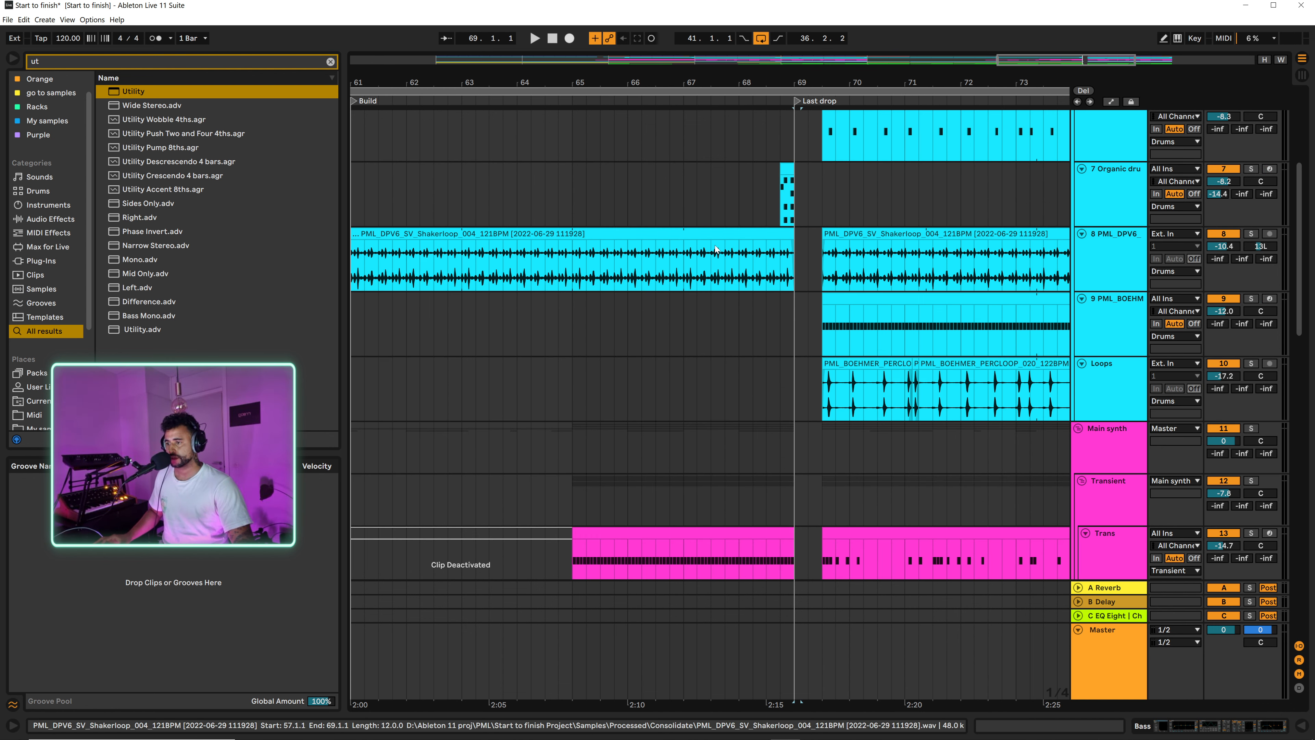
Step: Move the Diva track's Freeze tail clip half a bar later so it spans 68.3.1 to 69.3.1
drag(773, 82, 787, 114)
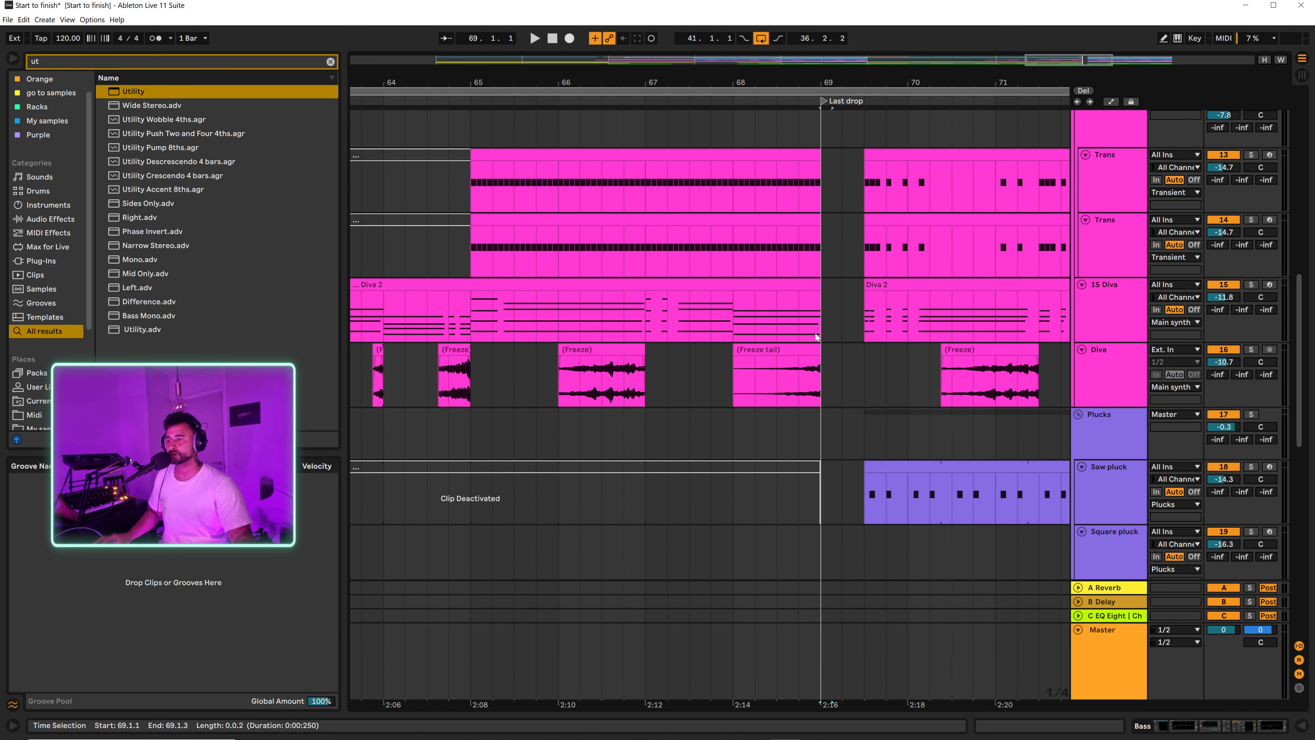
drag(788, 357, 841, 352)
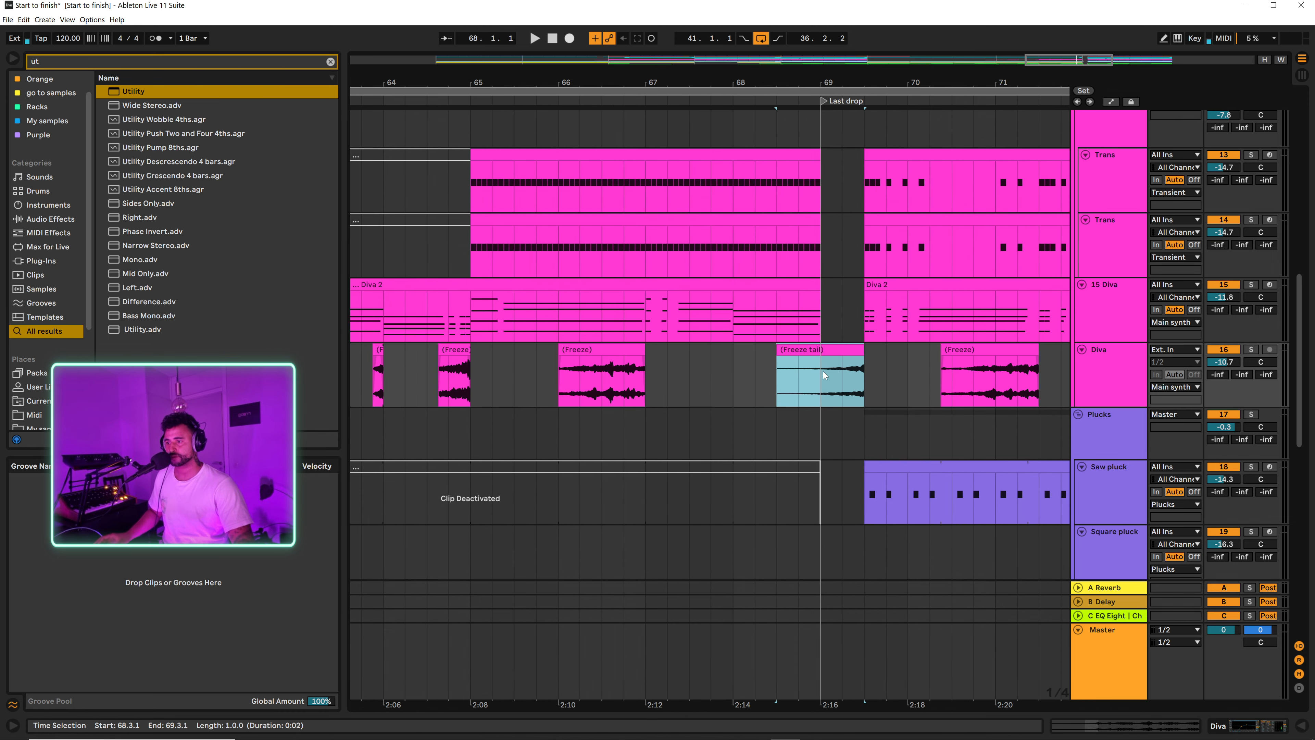
Step: Delete the leftover slivers from 69.1.1 to 69.1.3 on the VOX, PML_Organ and 29 PML_DPV6 tracks
scroll(703, 383, down, 6)
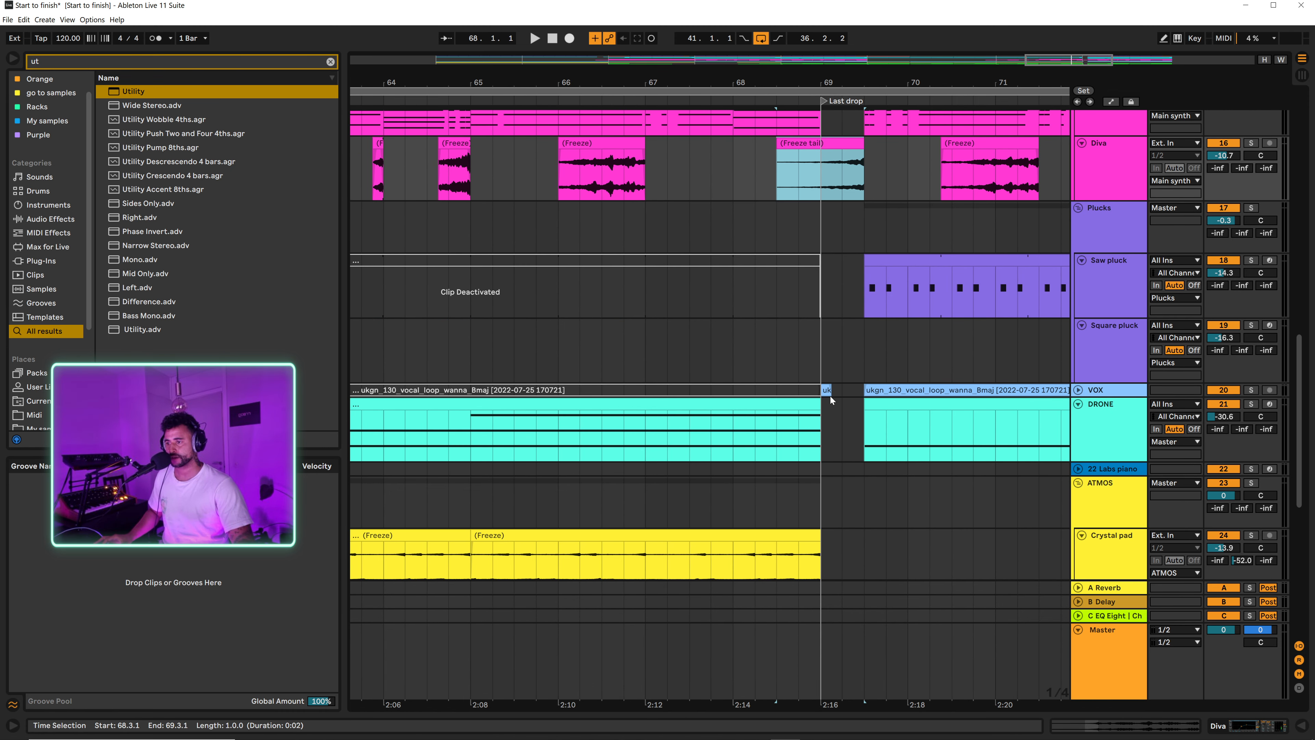
click(828, 391)
key(Delete)
scroll(813, 362, down, 6)
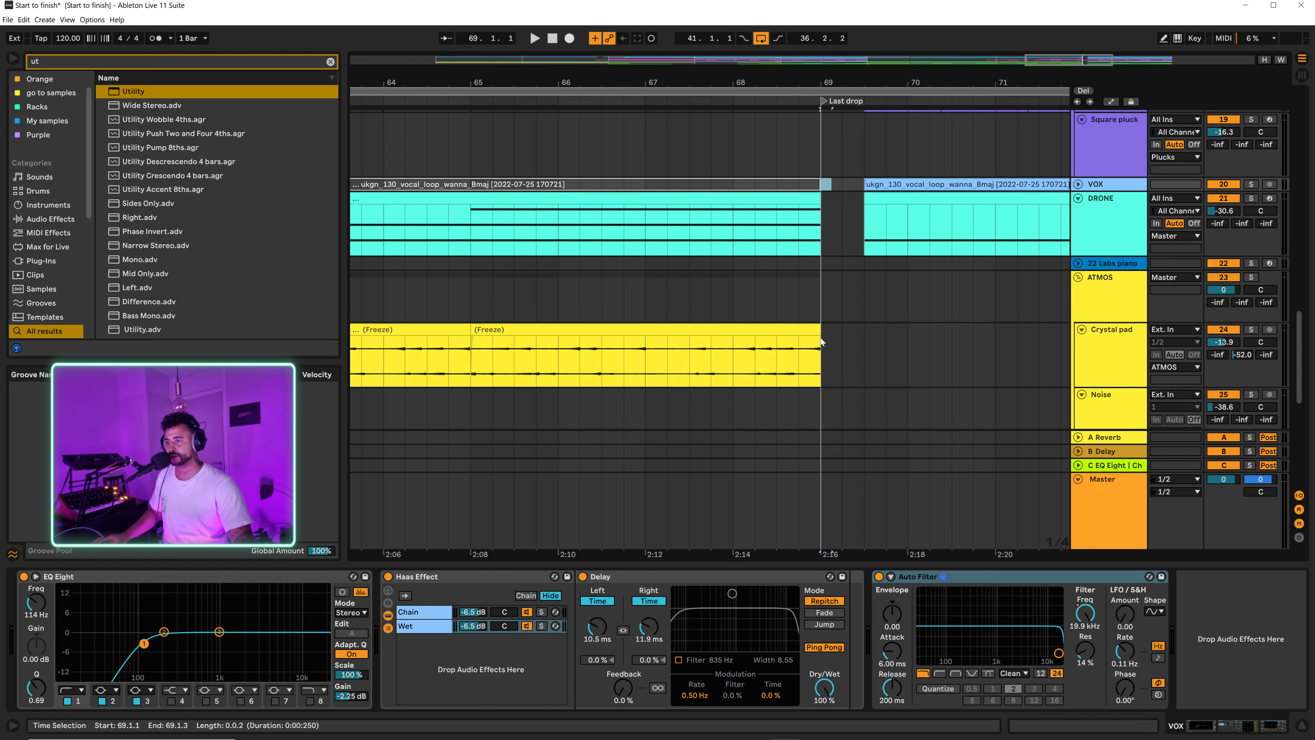
scroll(826, 290, down, 5)
click(827, 203)
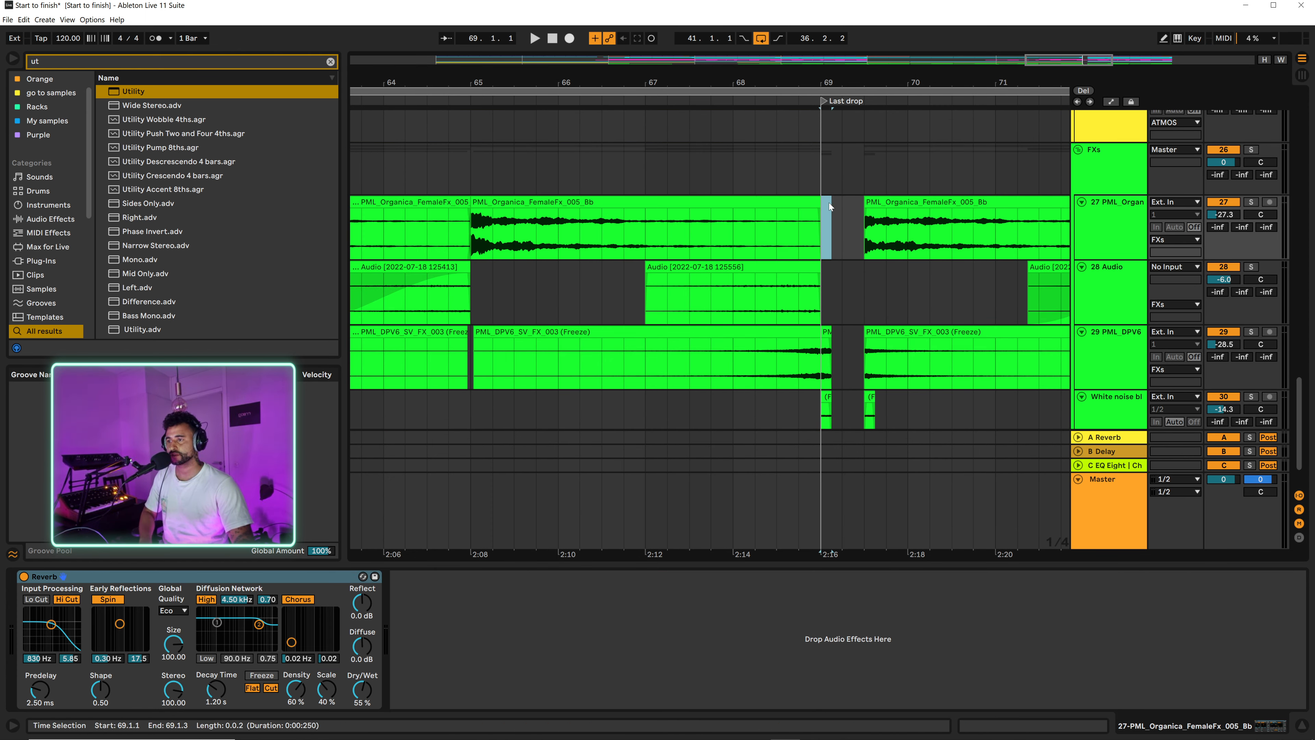
scroll(830, 331, down, 2)
click(828, 274)
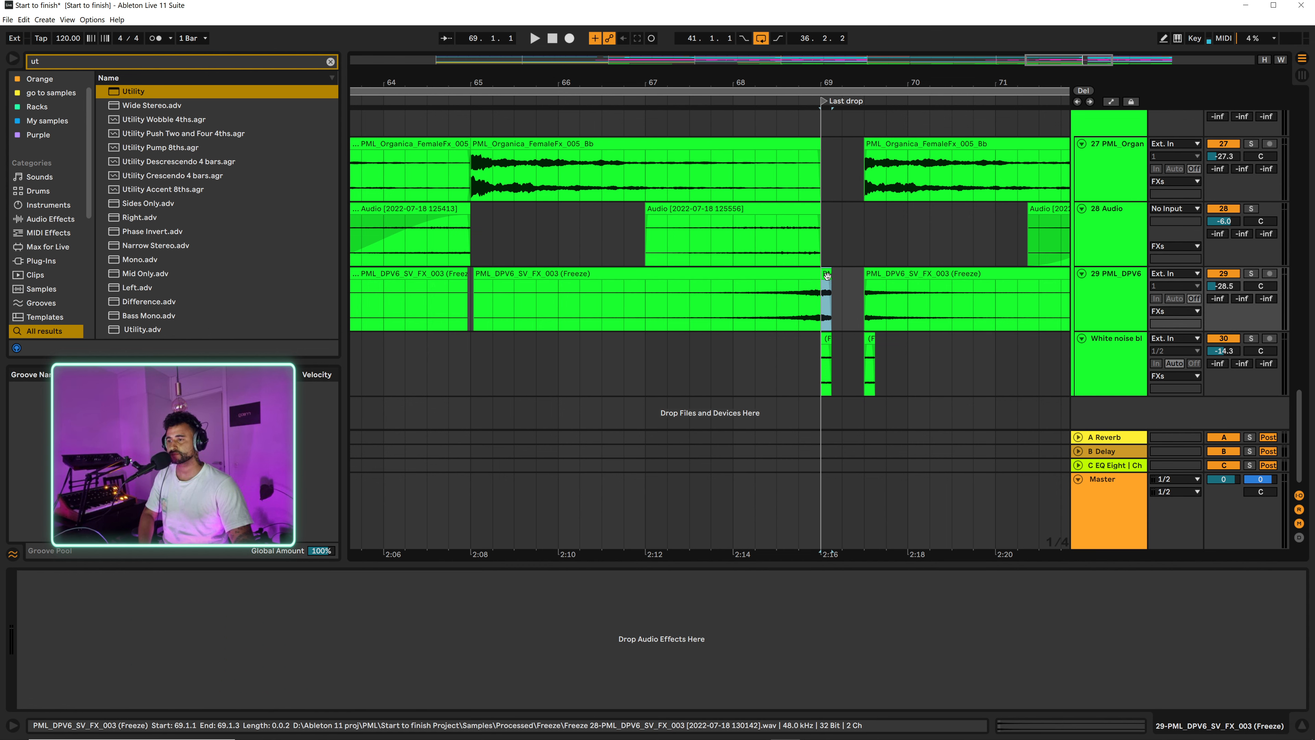
key(Delete)
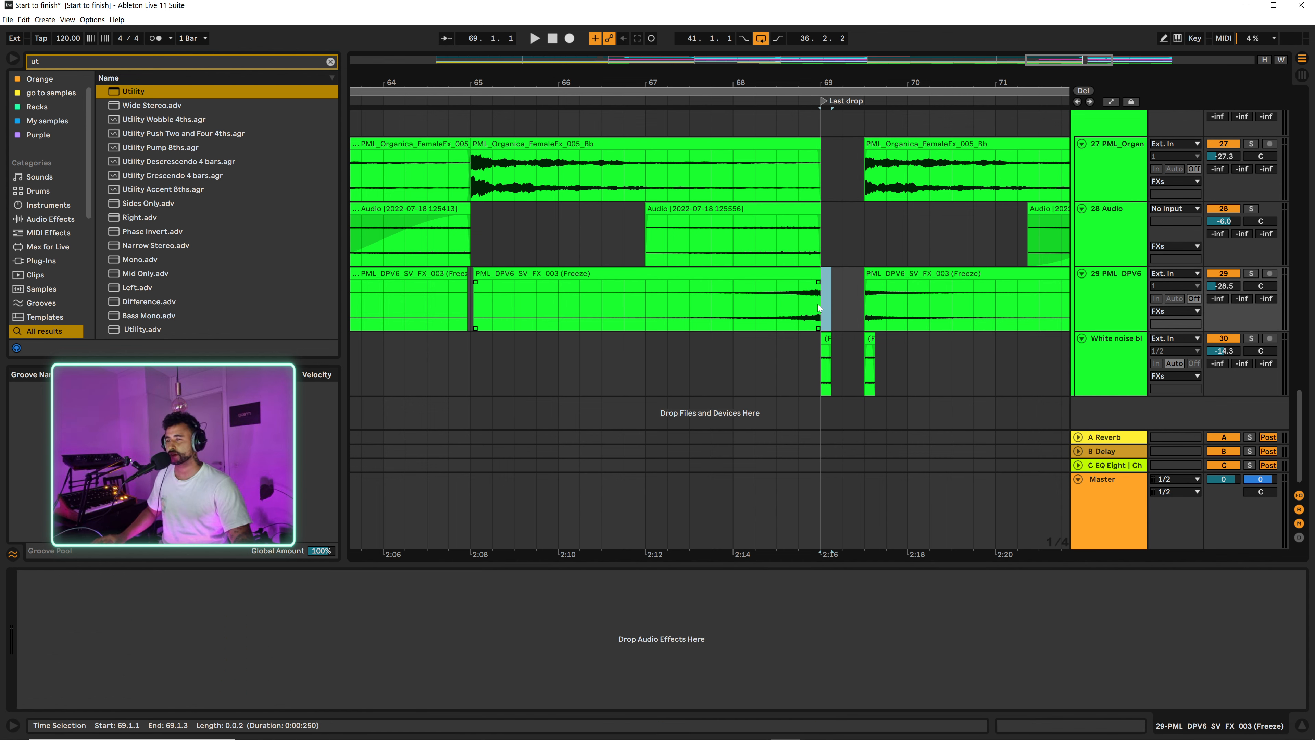
Step: Shift the PML_DPV6_SV_FX riser before bar 69 half a bar later so it ends at 69.3.1, and play from 67.2.1
drag(773, 315, 846, 279)
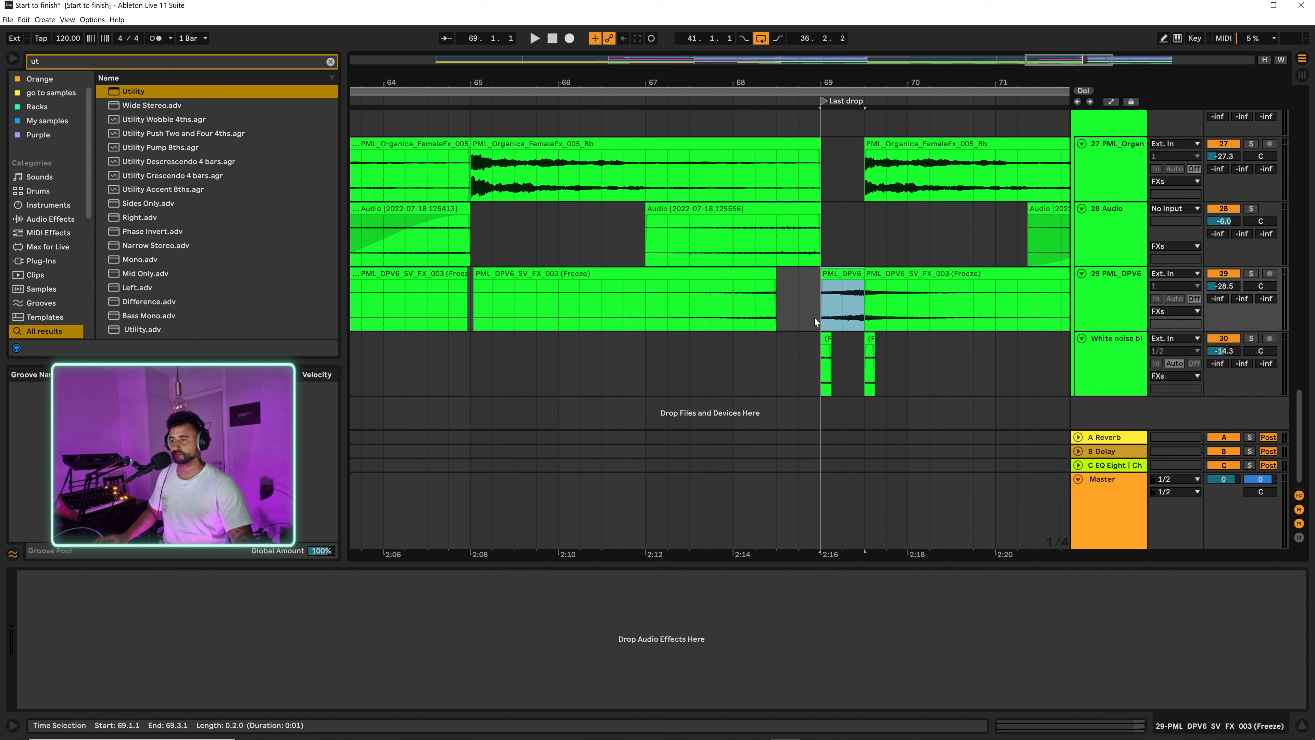
drag(750, 284, 794, 274)
click(674, 303)
key(space)
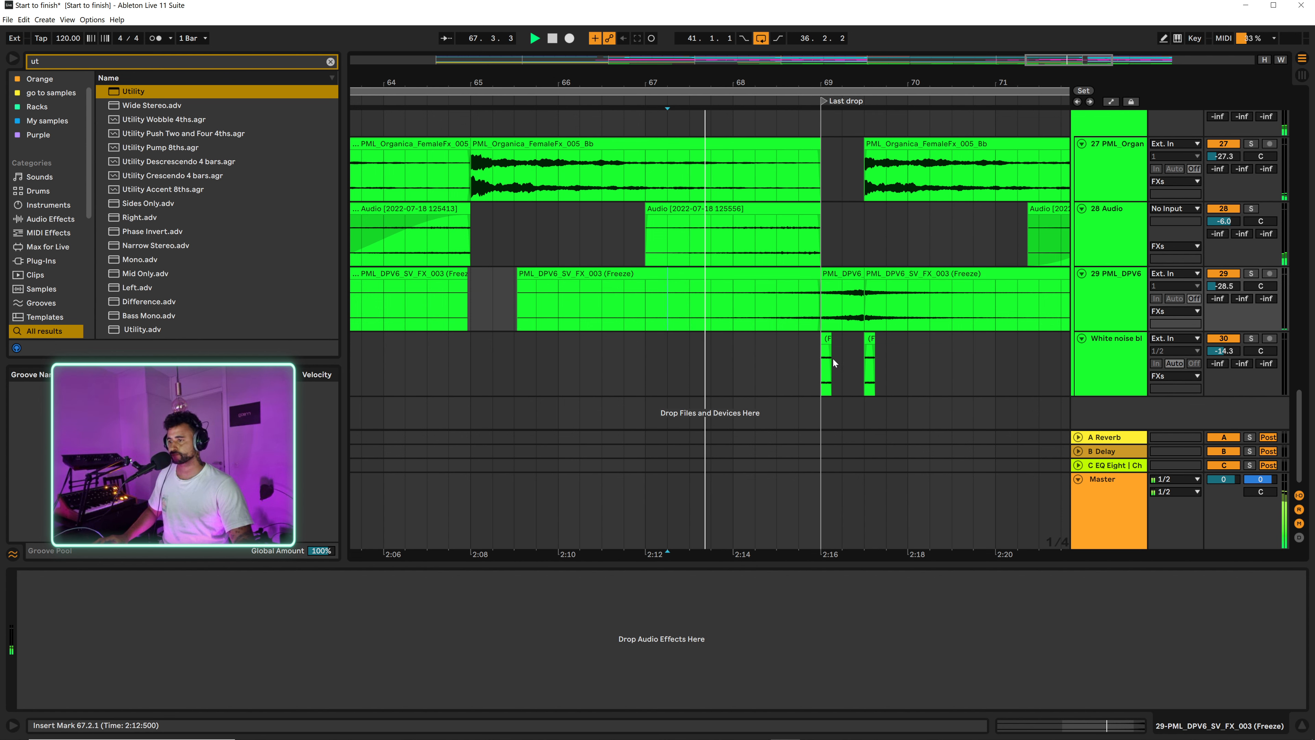
Step: Move the White noise blast clip from 69.1.1 to 69.3.1, replacing the one there, and play from 68.4.1
click(827, 337)
drag(826, 338, 847, 338)
click(870, 362)
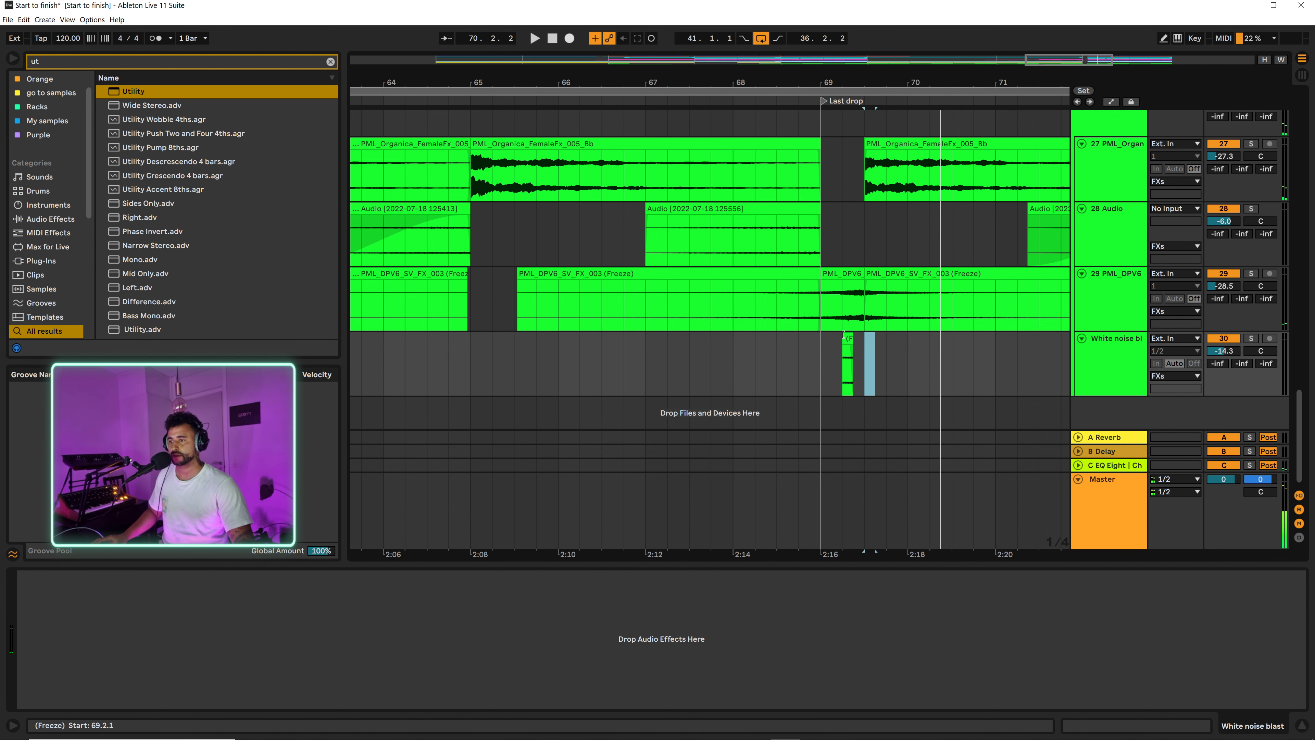
drag(847, 338, 868, 338)
key(space)
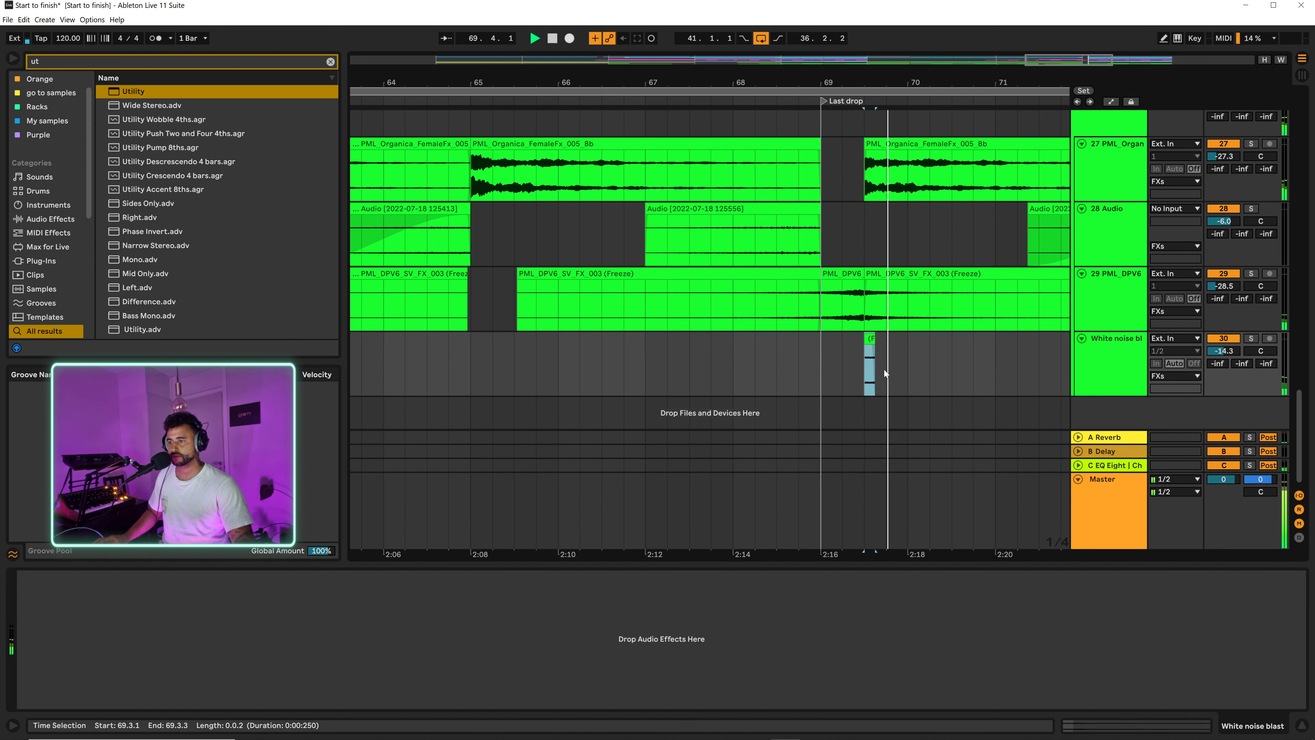
click(798, 363)
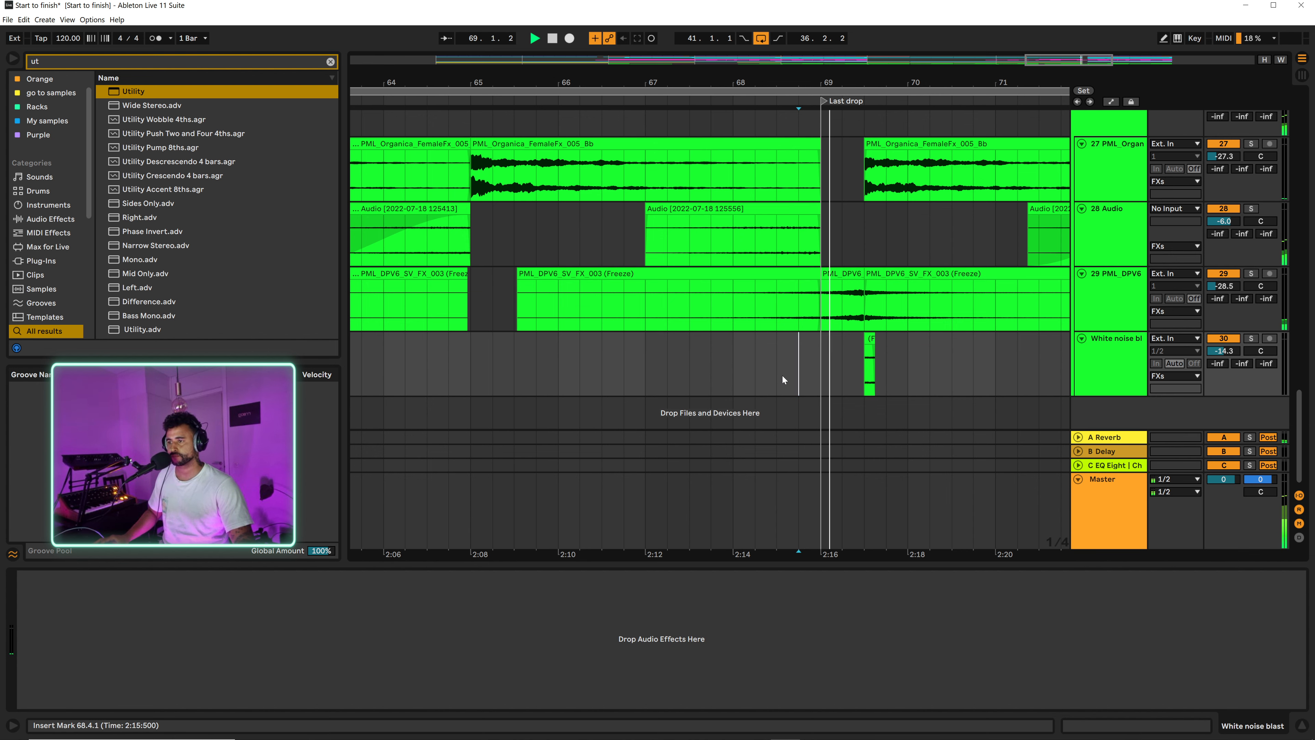
Step: Examine the end of the Diva 2 clip and its MIDI notes just before the Last drop at bar 69
scroll(797, 353, up, 1)
scroll(798, 342, up, 15)
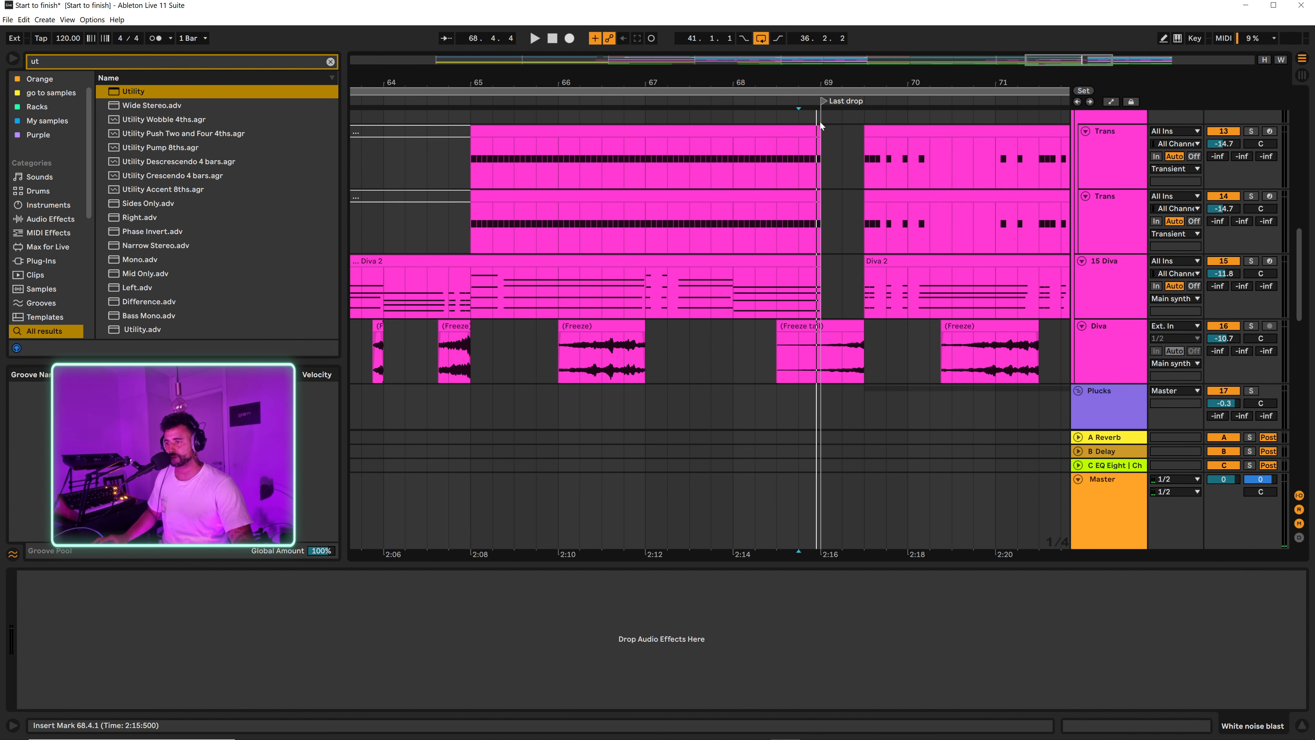
drag(819, 74, 817, 110)
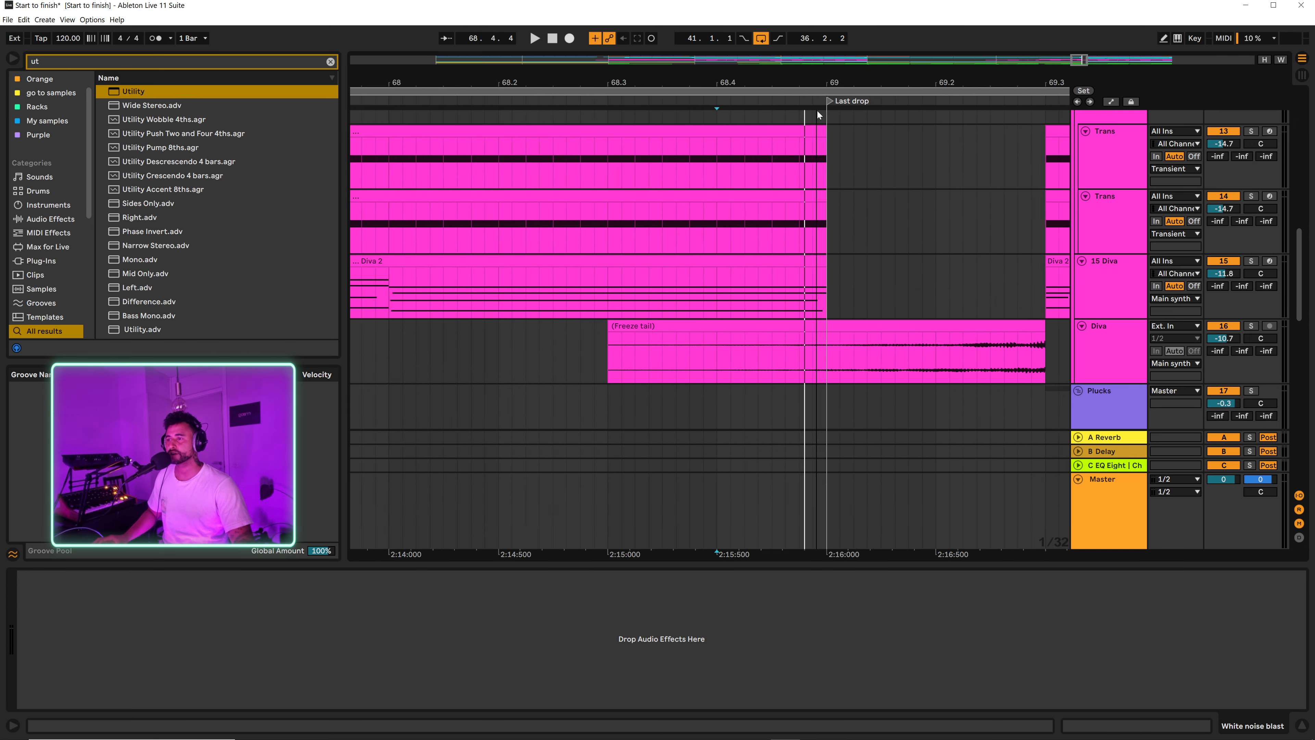
double_click(824, 275)
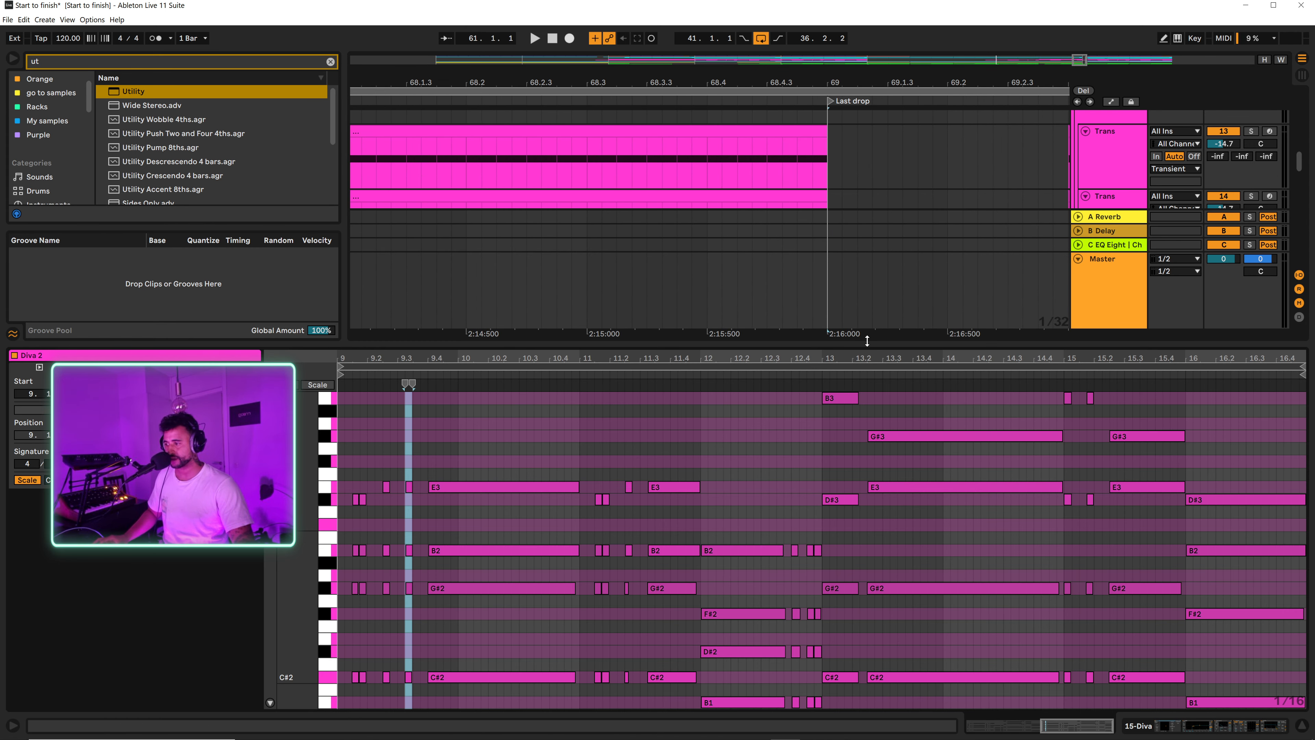
scroll(1200, 491, down, 2)
scroll(1295, 482, down, 5)
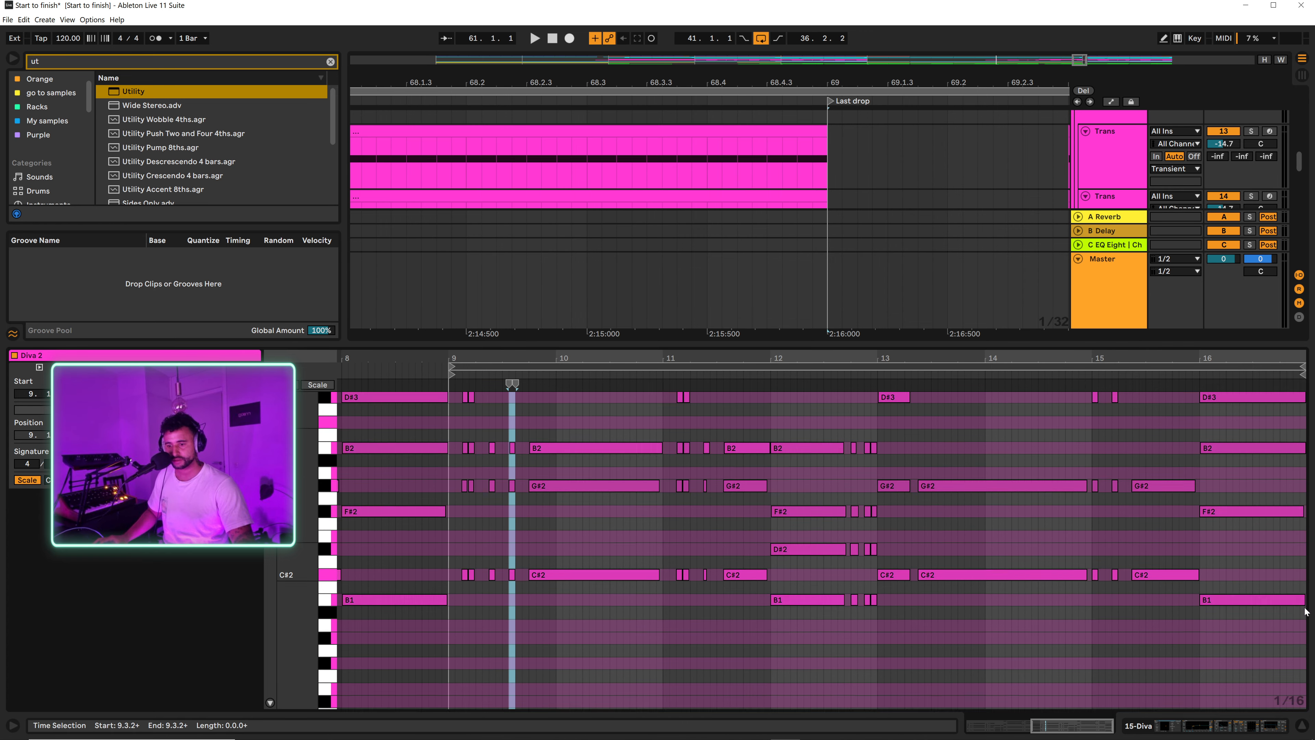
mouse_move(1286, 351)
mouse_down()
mouse_move(1286, 399)
mouse_move(1286, 348)
mouse_up()
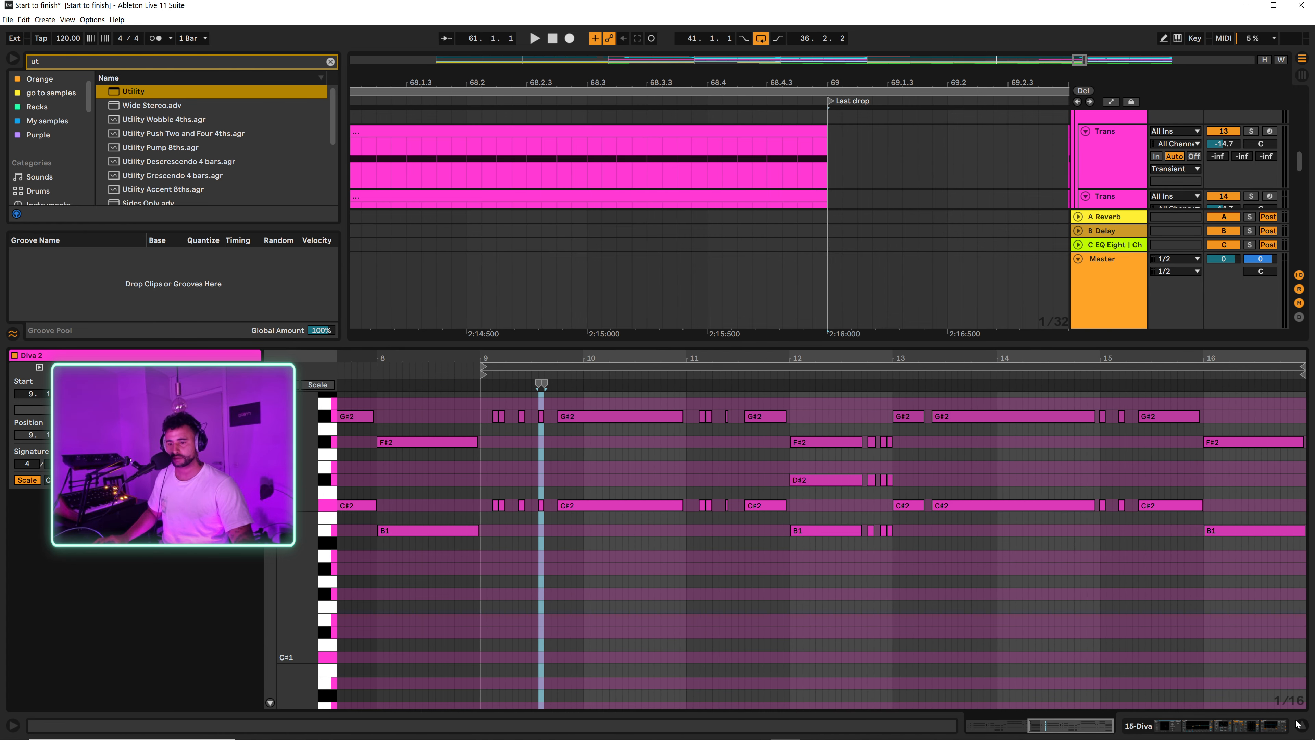
key(ctrl+alt+l)
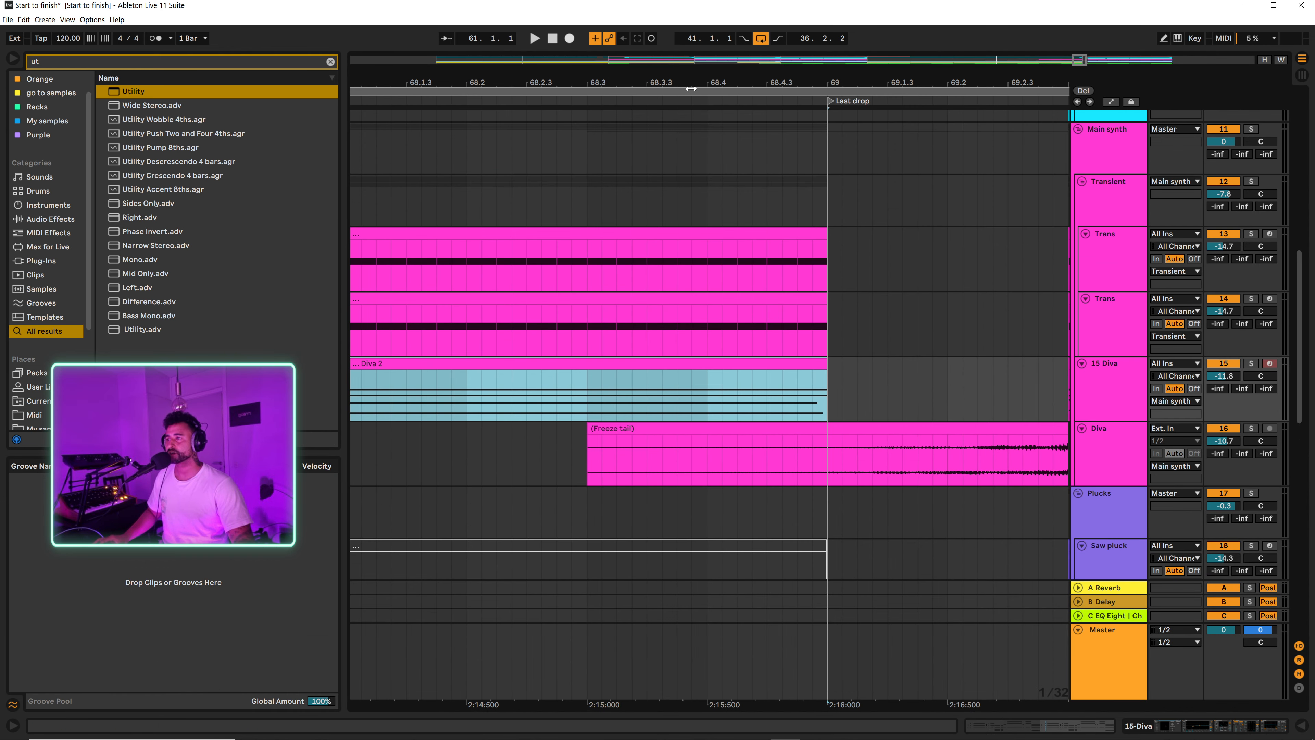
Step: Consolidate the Diva 2 clip from 61.1.1 to 69.1.1 and turn on its clip loop
drag(691, 85, 694, 36)
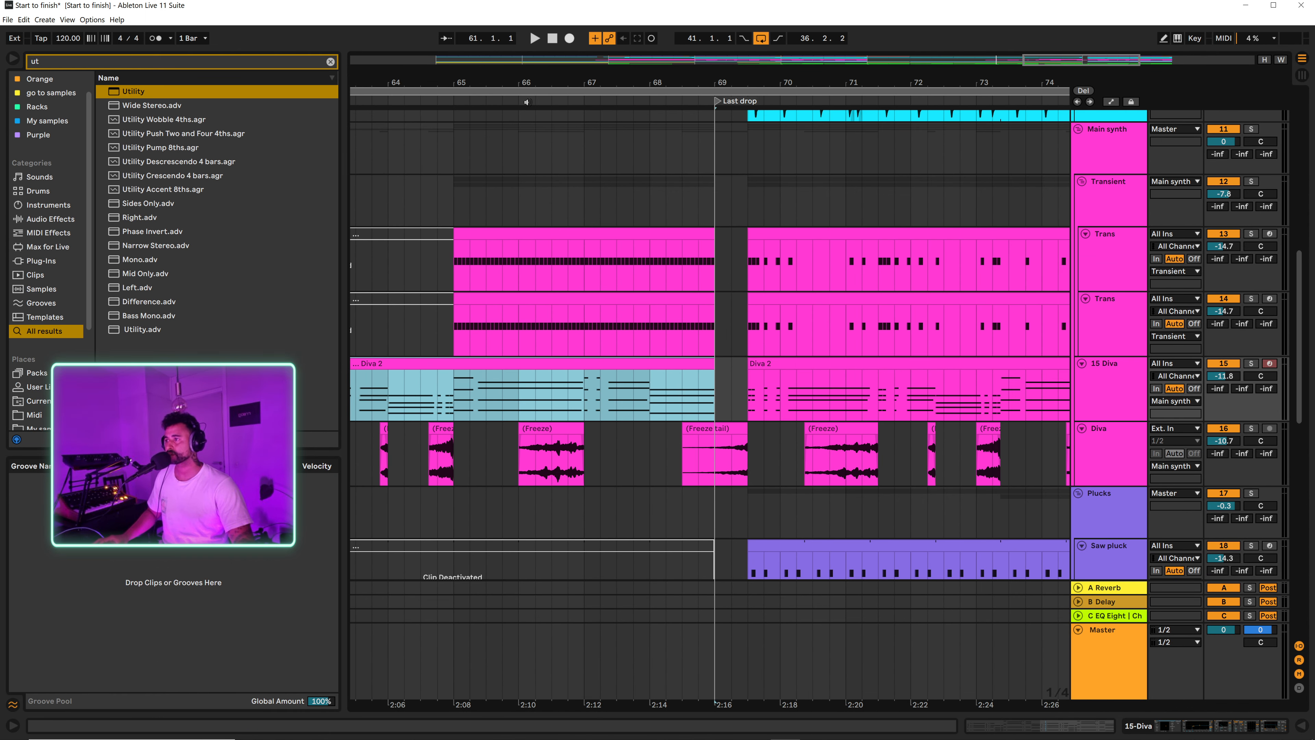
drag(533, 82, 661, 77)
click(385, 391)
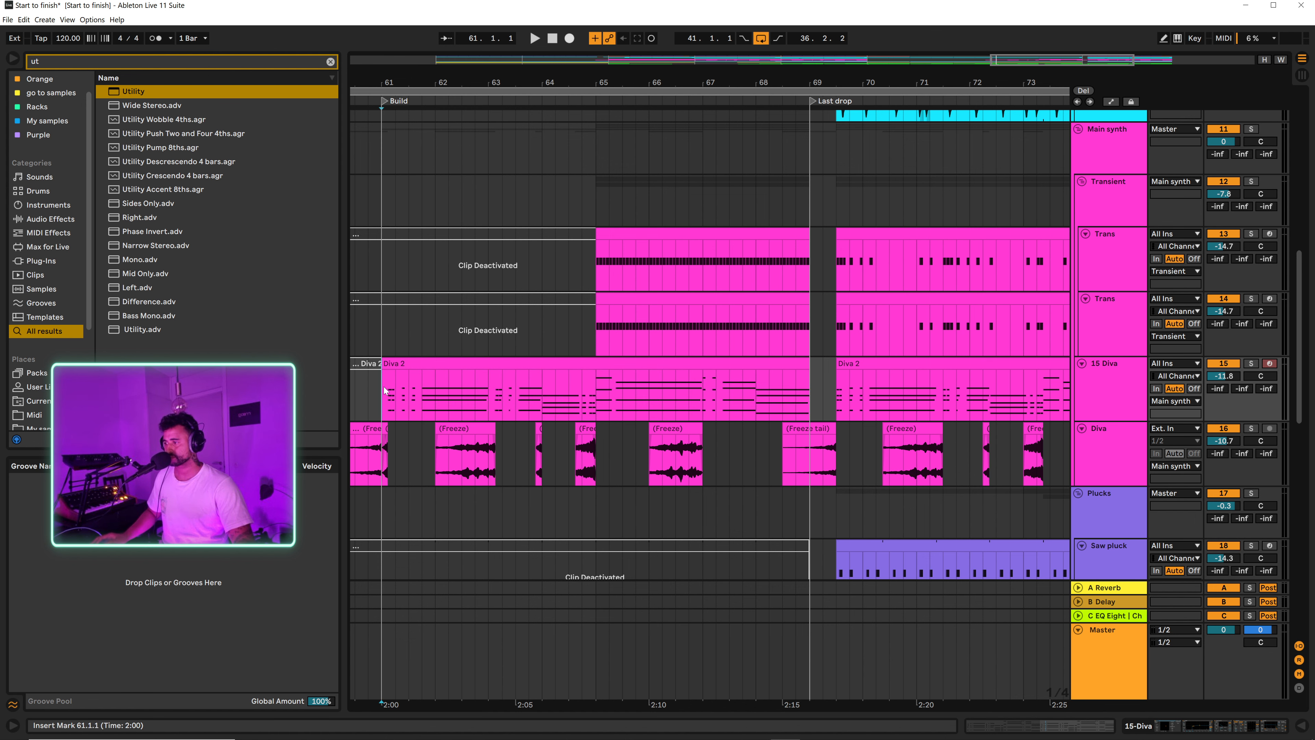
click(741, 359)
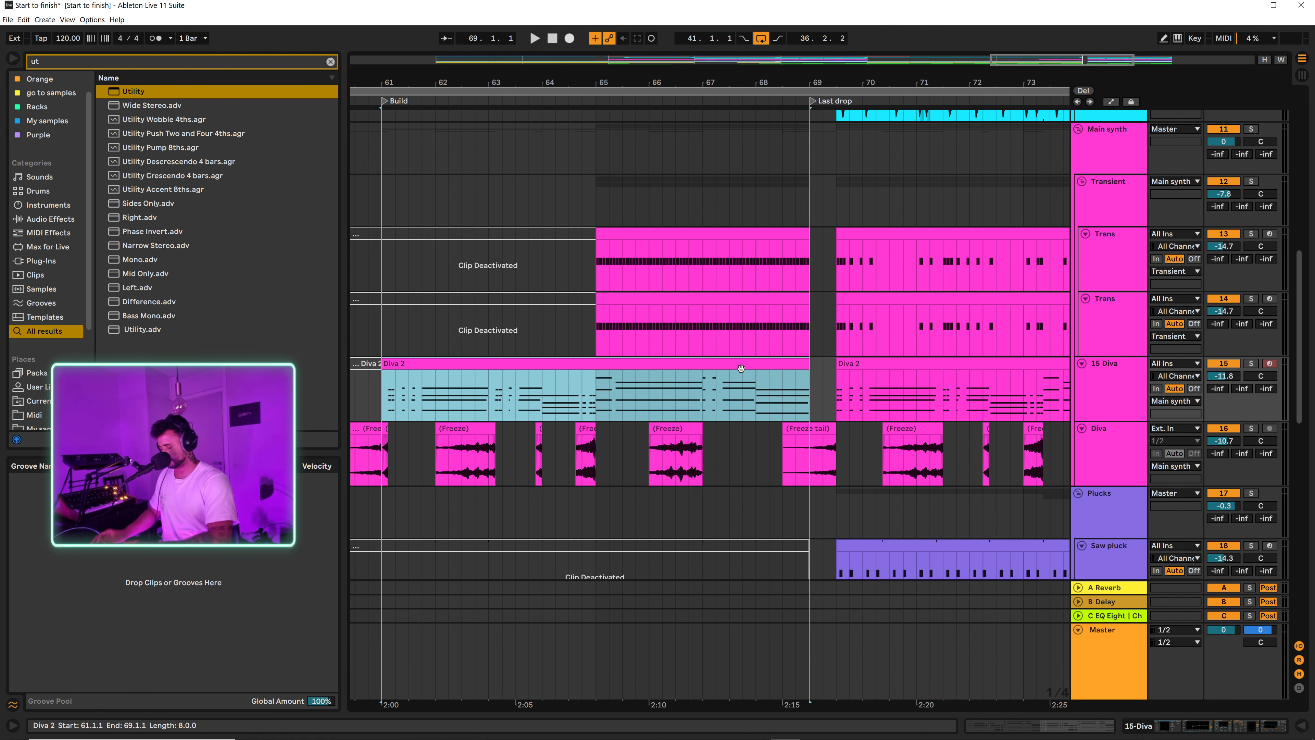
double_click(741, 368)
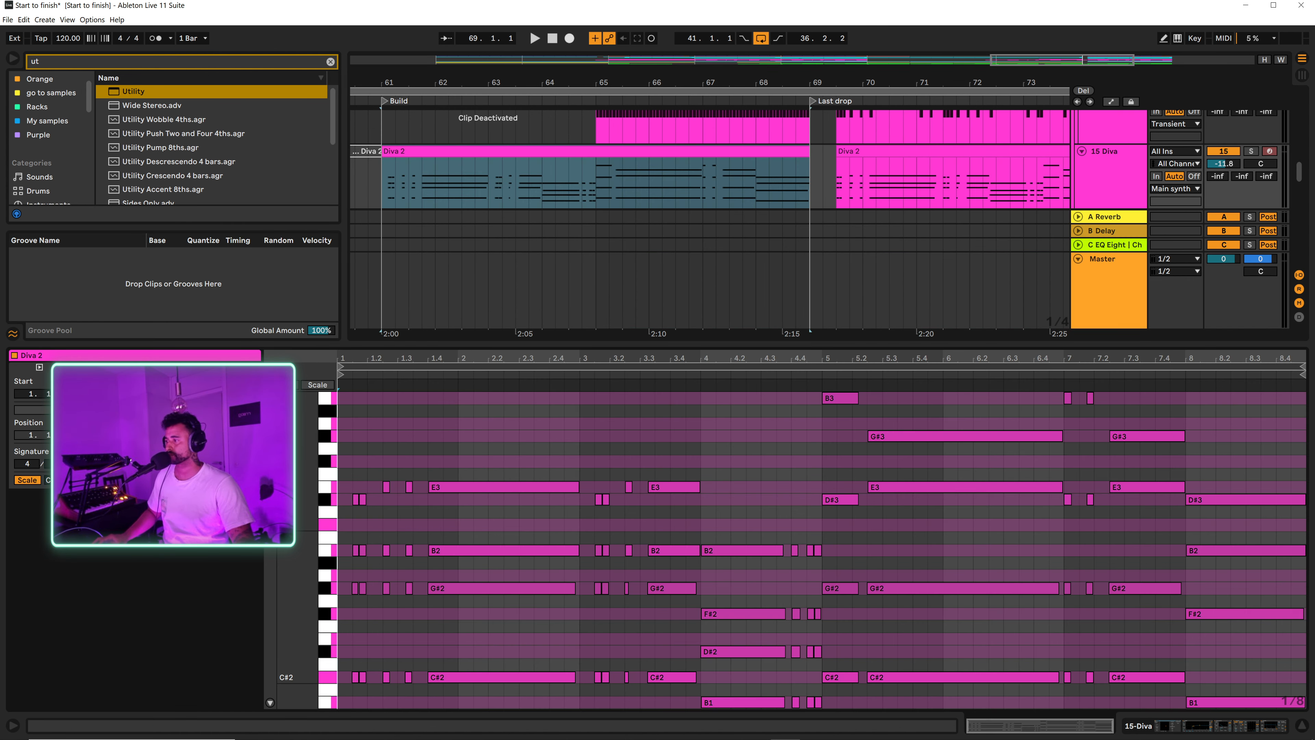
click(68, 409)
Step: Play the end of the Build into the gap from 68.1.1 and close the Diva 2 note editor
key(space)
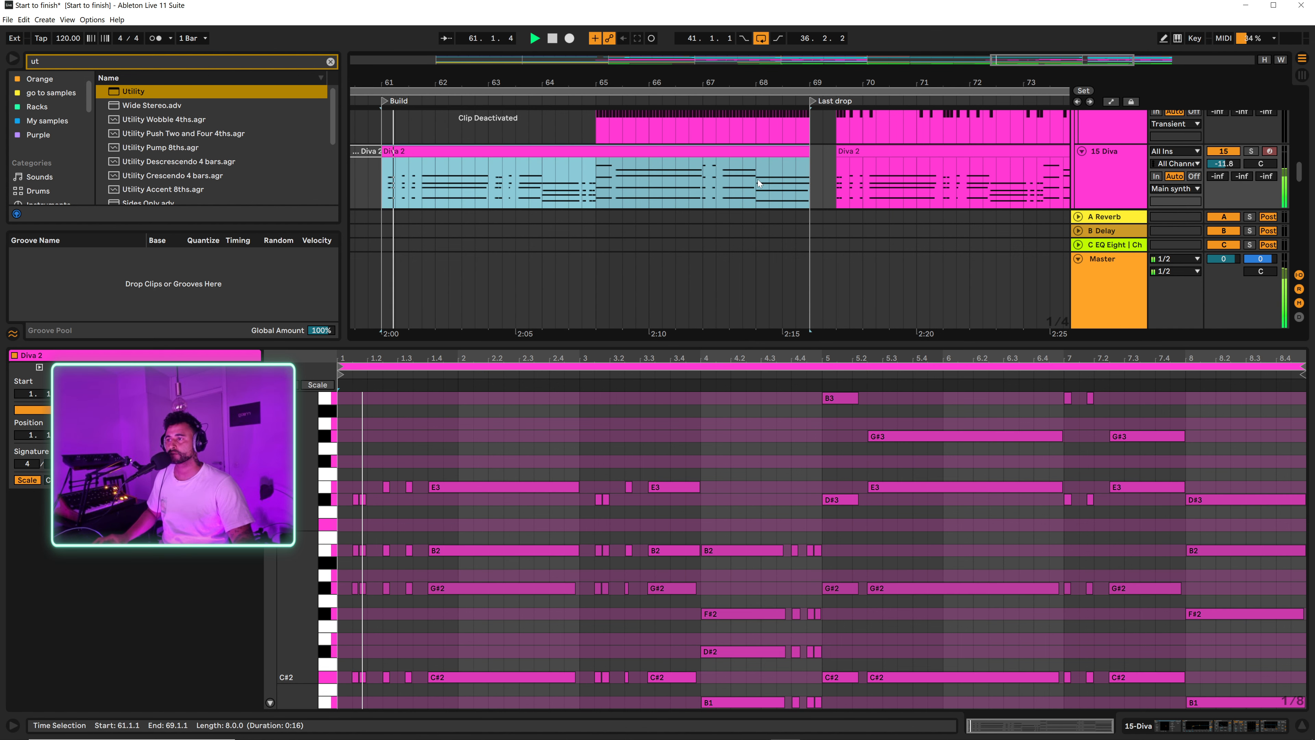
click(757, 179)
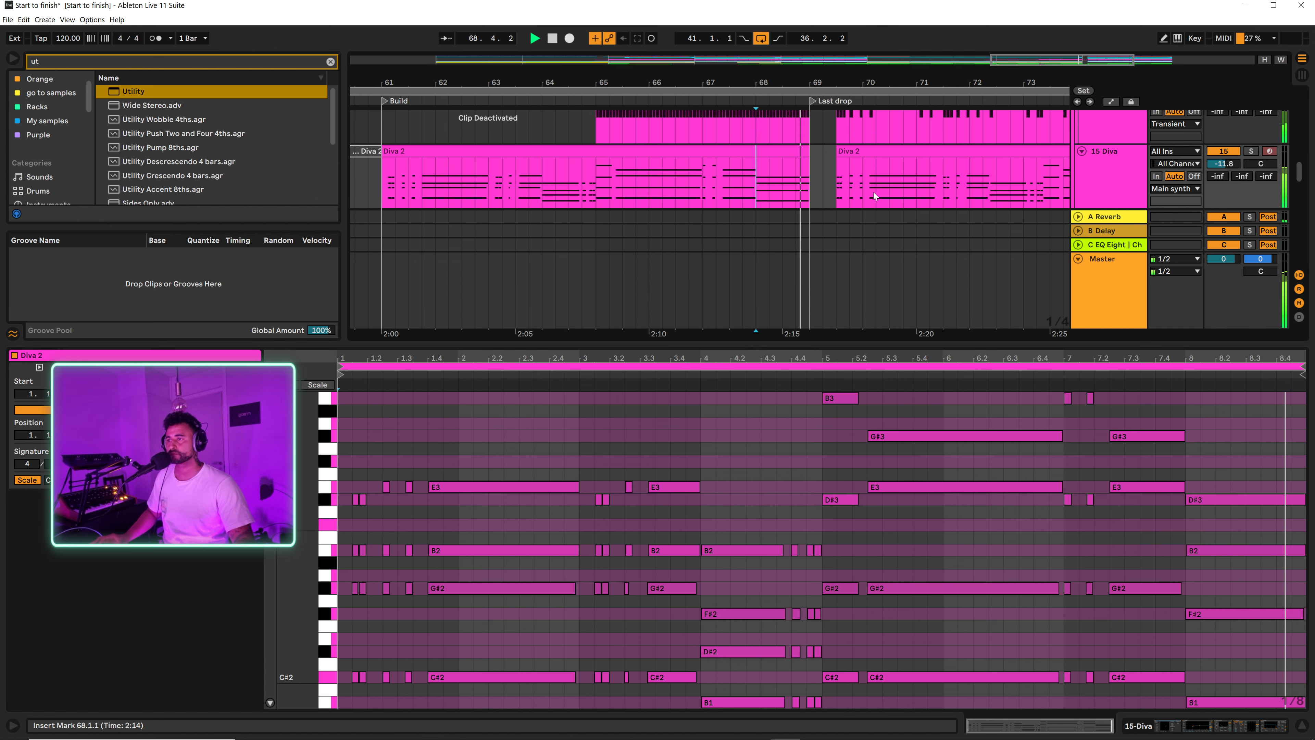
key(space)
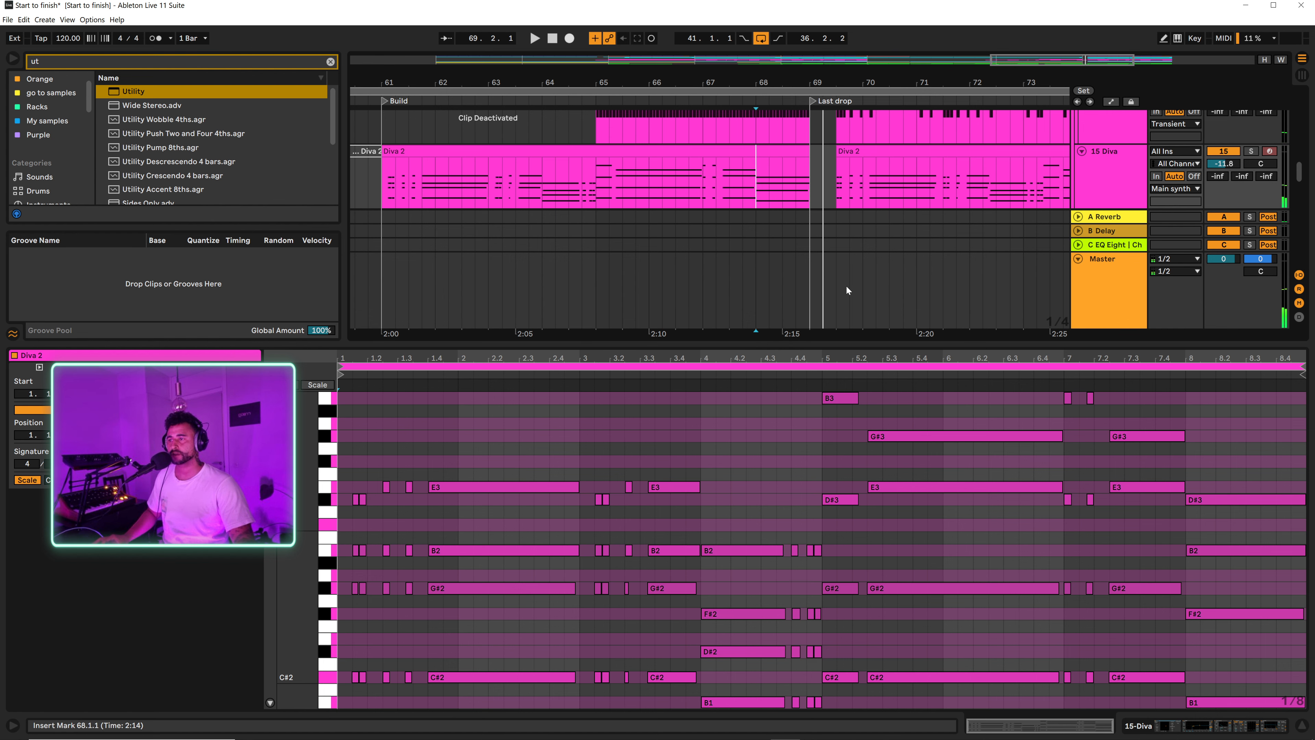
click(1302, 726)
scroll(761, 194, up, 5)
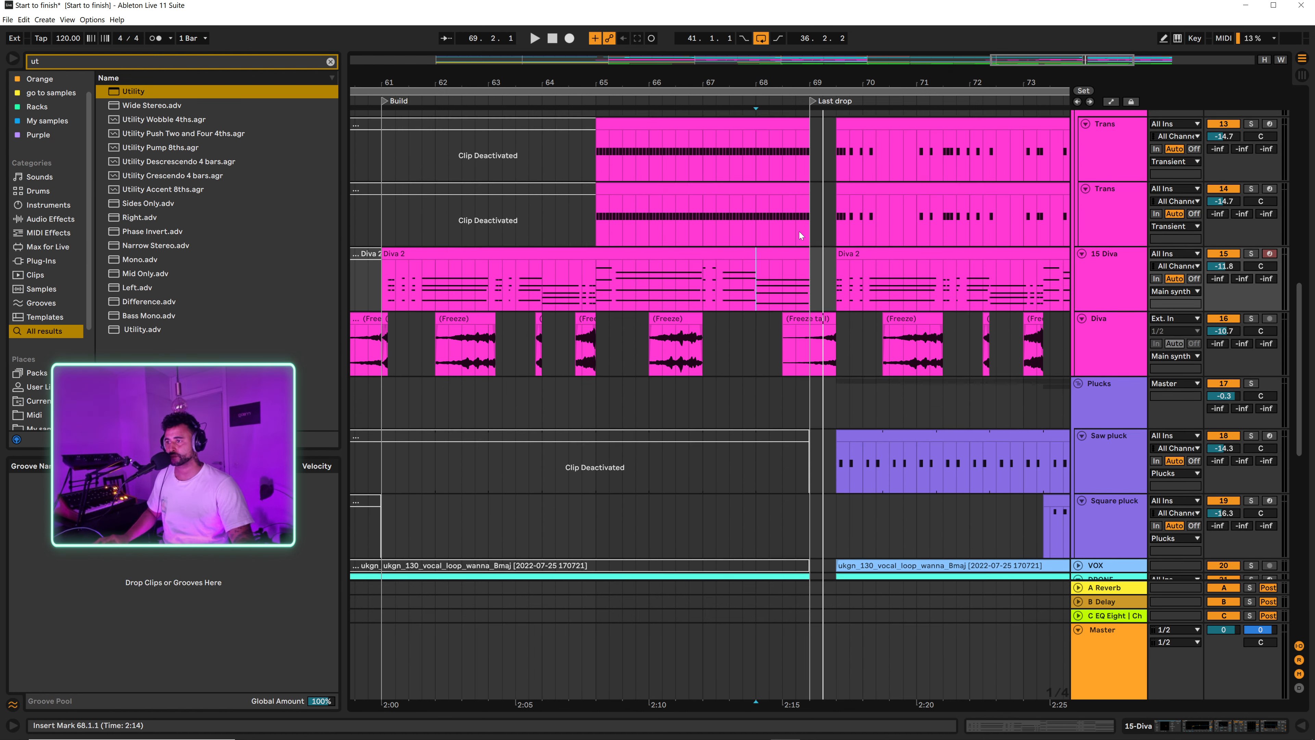
Step: Solo the 15 Diva track and listen to it from 65.1.1 and from the gap at 69.1.1
drag(807, 83, 807, 104)
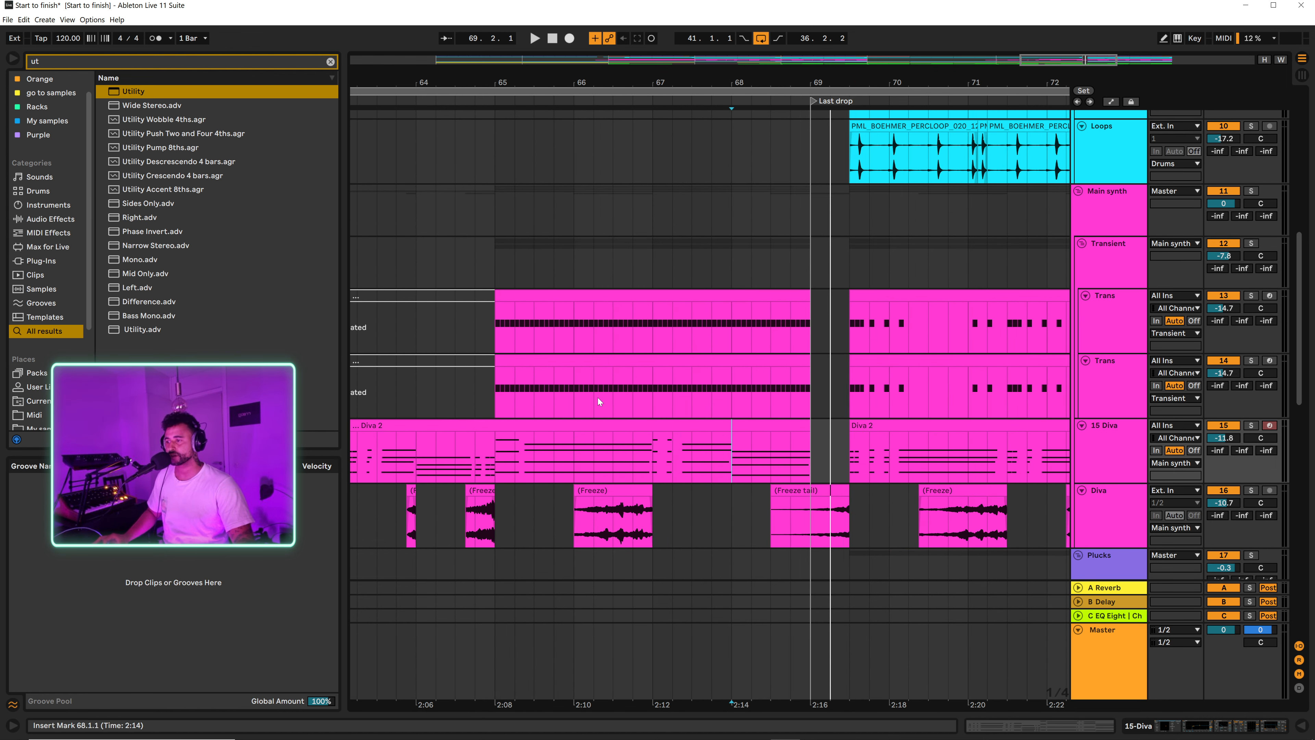
click(497, 460)
key(space)
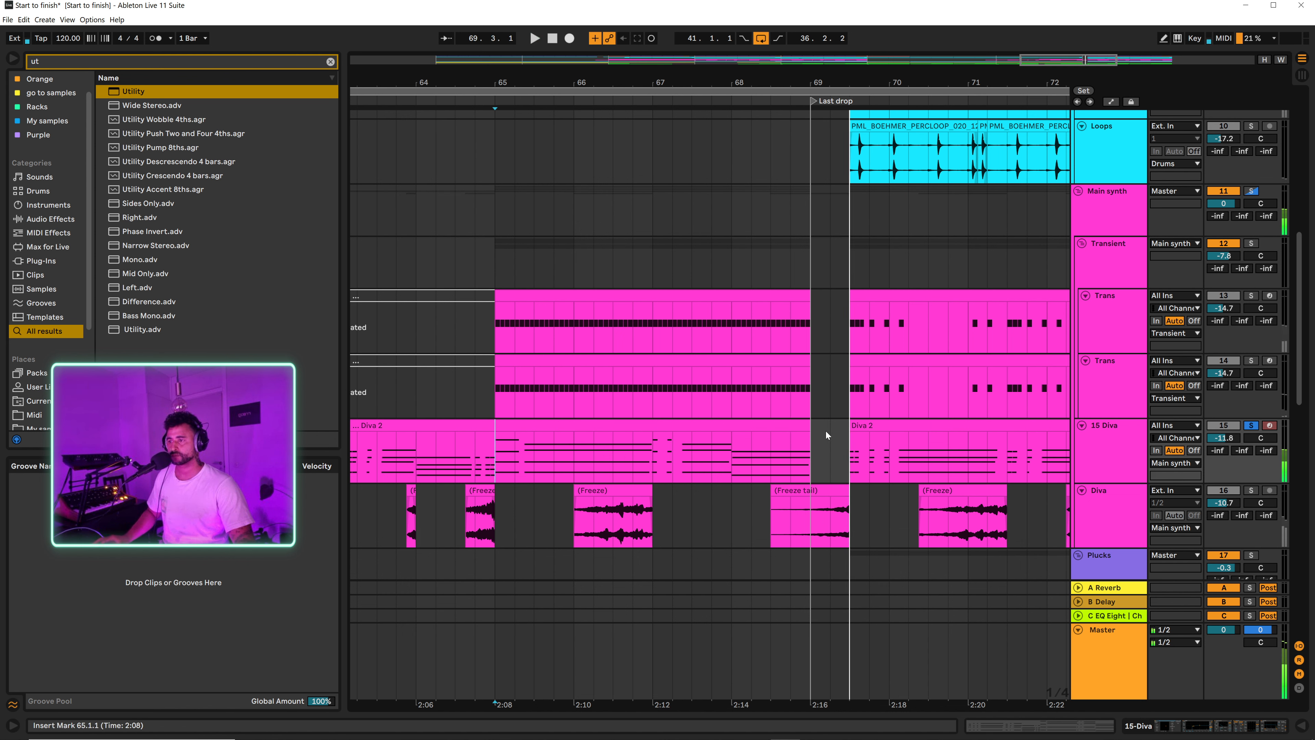
click(814, 454)
key(space)
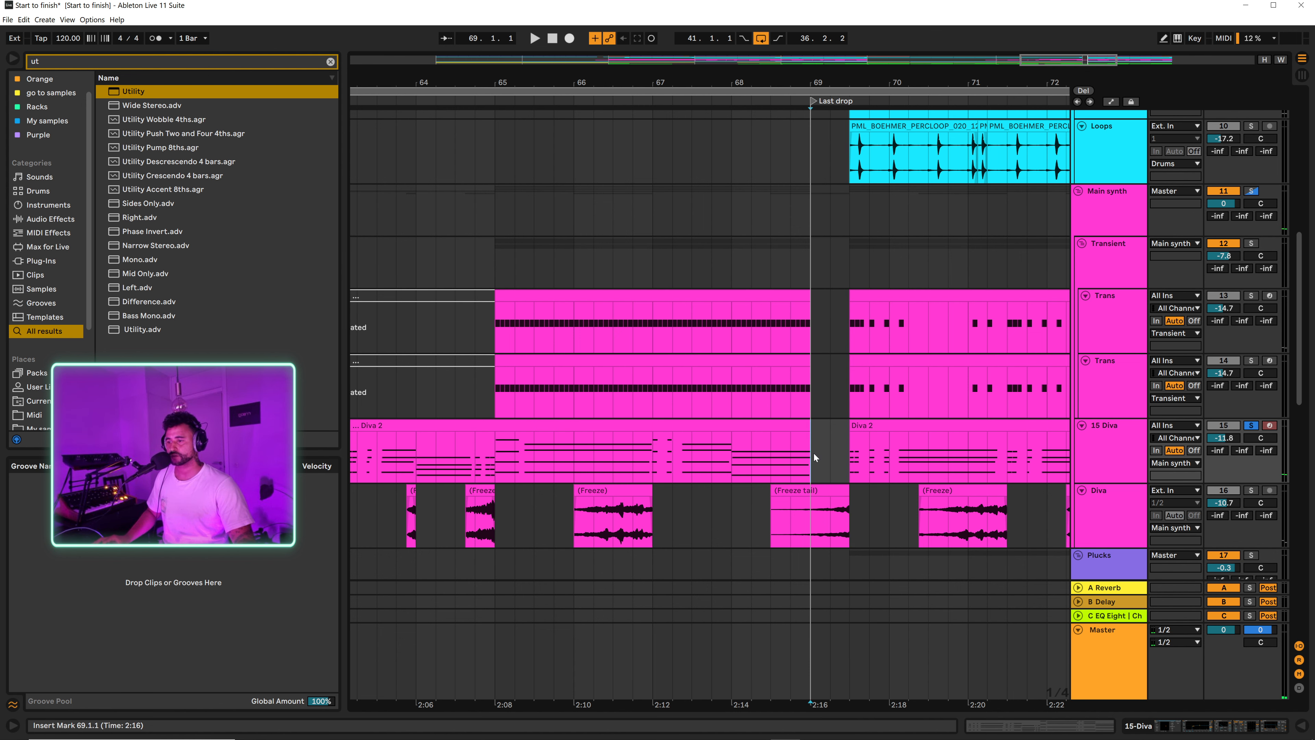
Step: Inspect the 15 Diva device chain through Compressor and Auto Filter, and check the Diva 2 clip's notes
click(1213, 724)
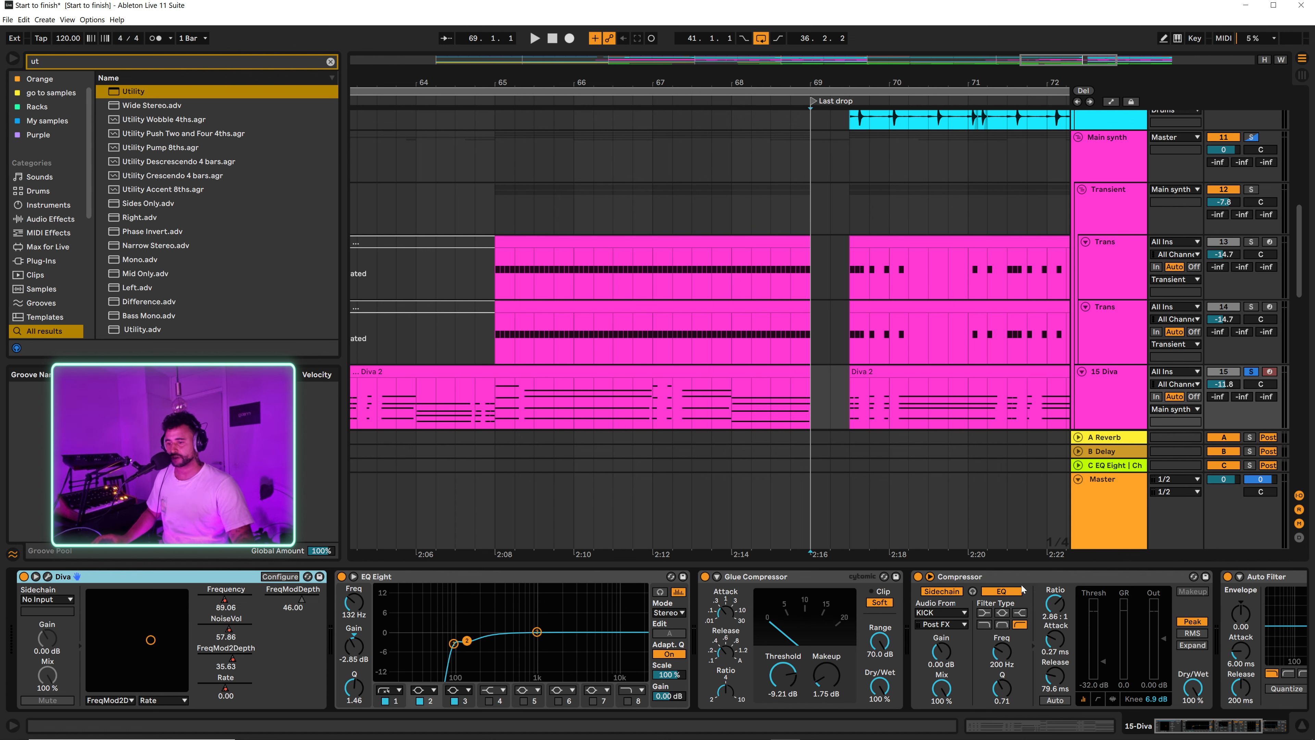
click(1065, 572)
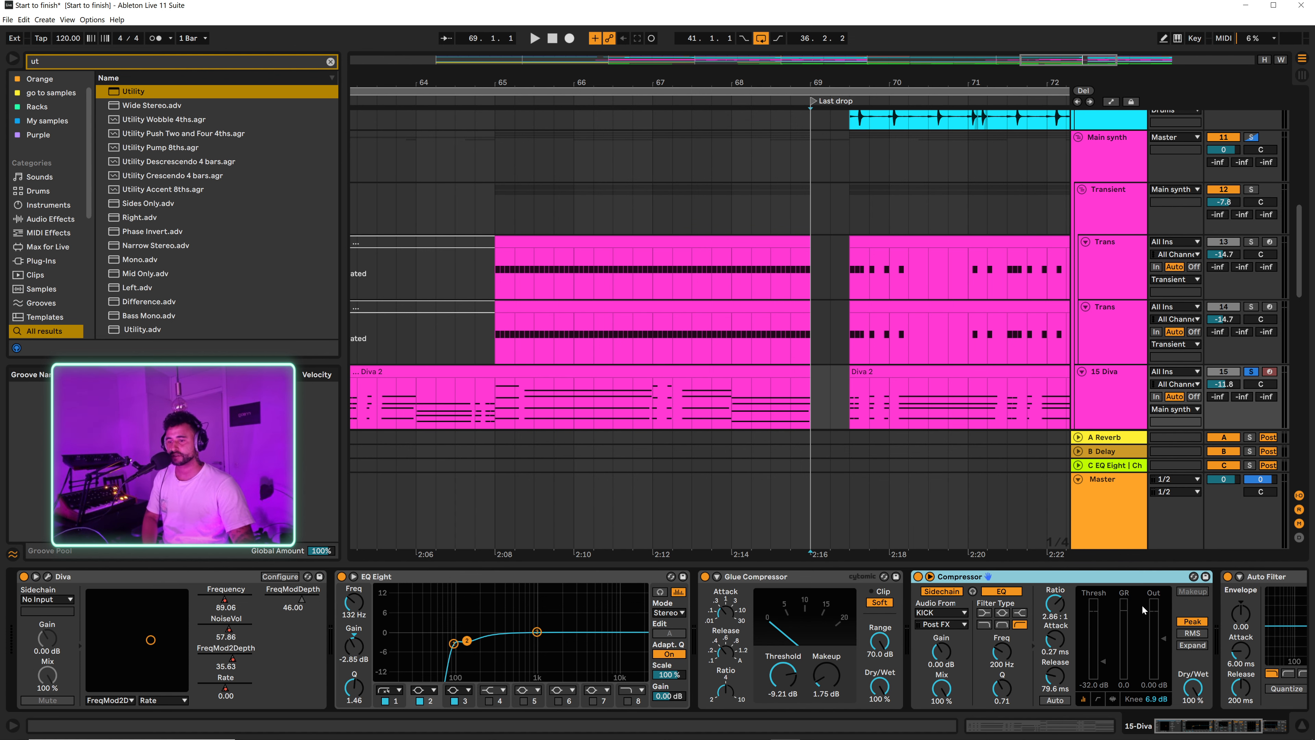
key(Right)
key(Right)
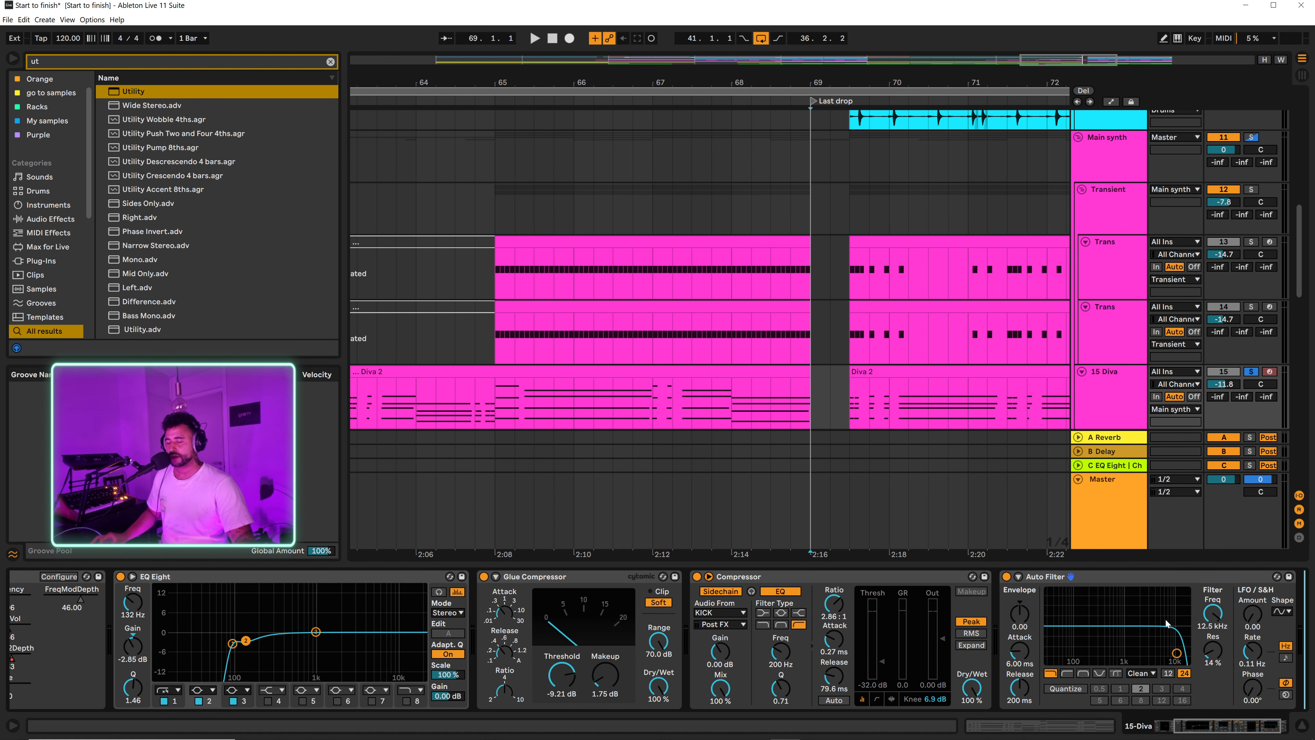
double_click(806, 376)
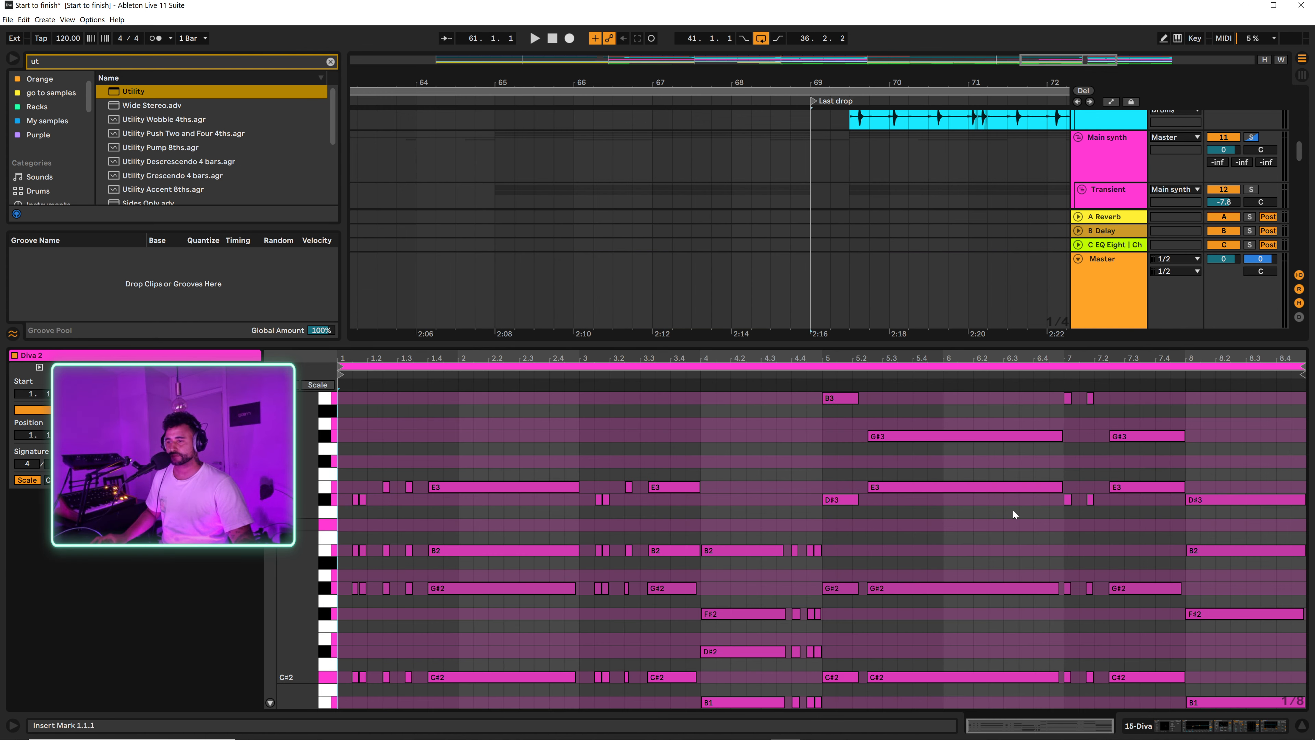
click(1298, 726)
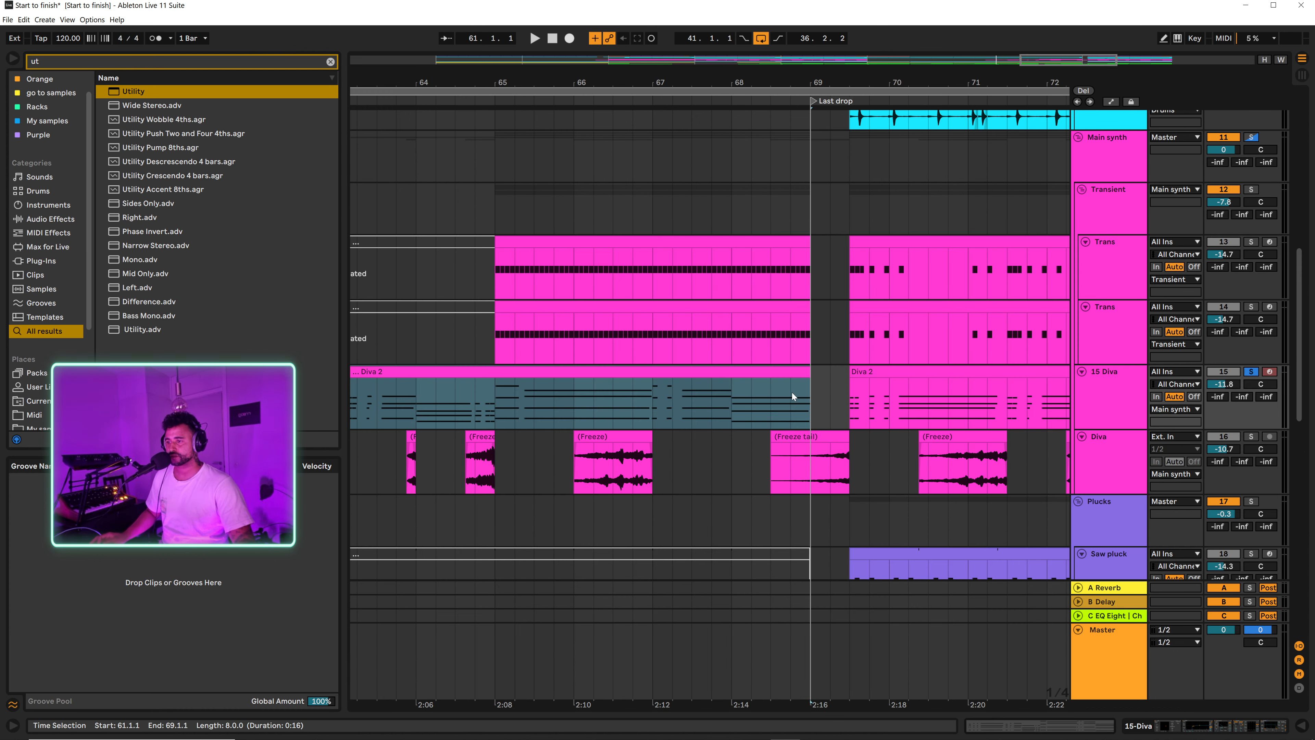
Step: Consolidate the 15 Diva track from 68.1.1 to 69.3.1 and extend all the chord notes in the new clip to its end
drag(736, 400, 854, 399)
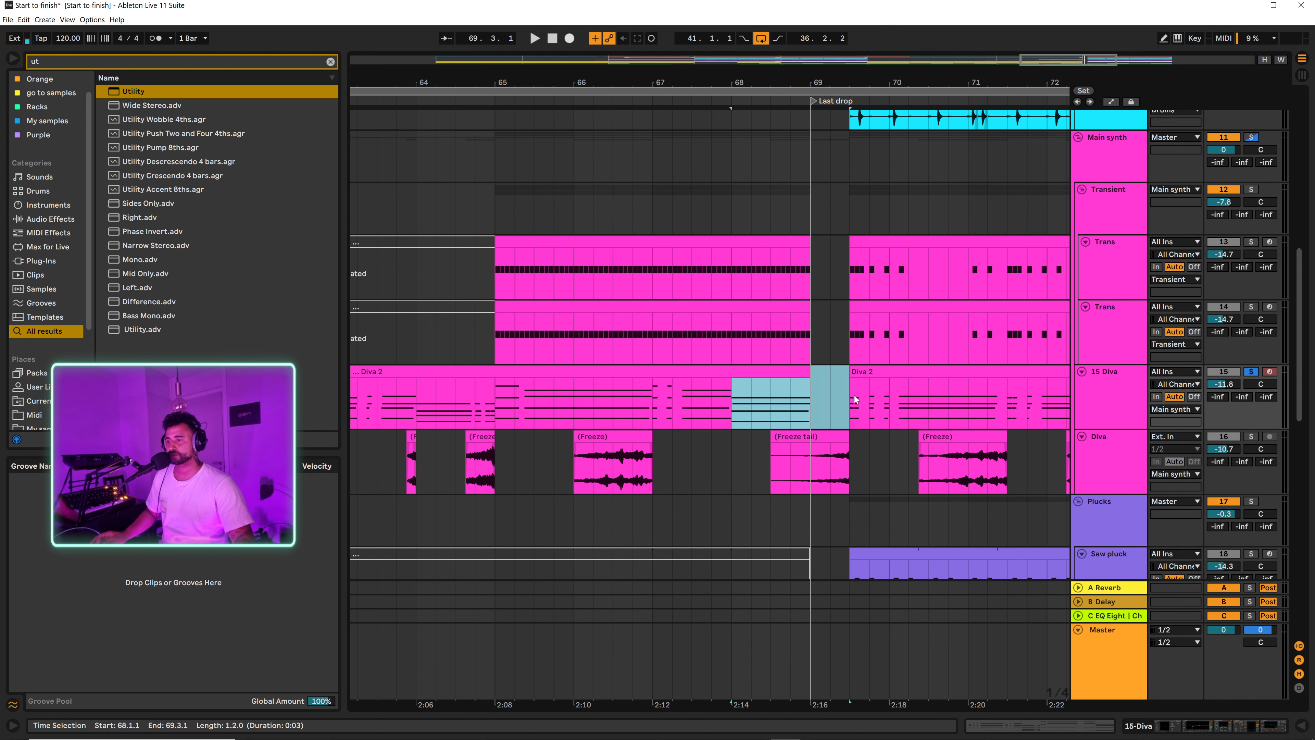
key(ctrl+j)
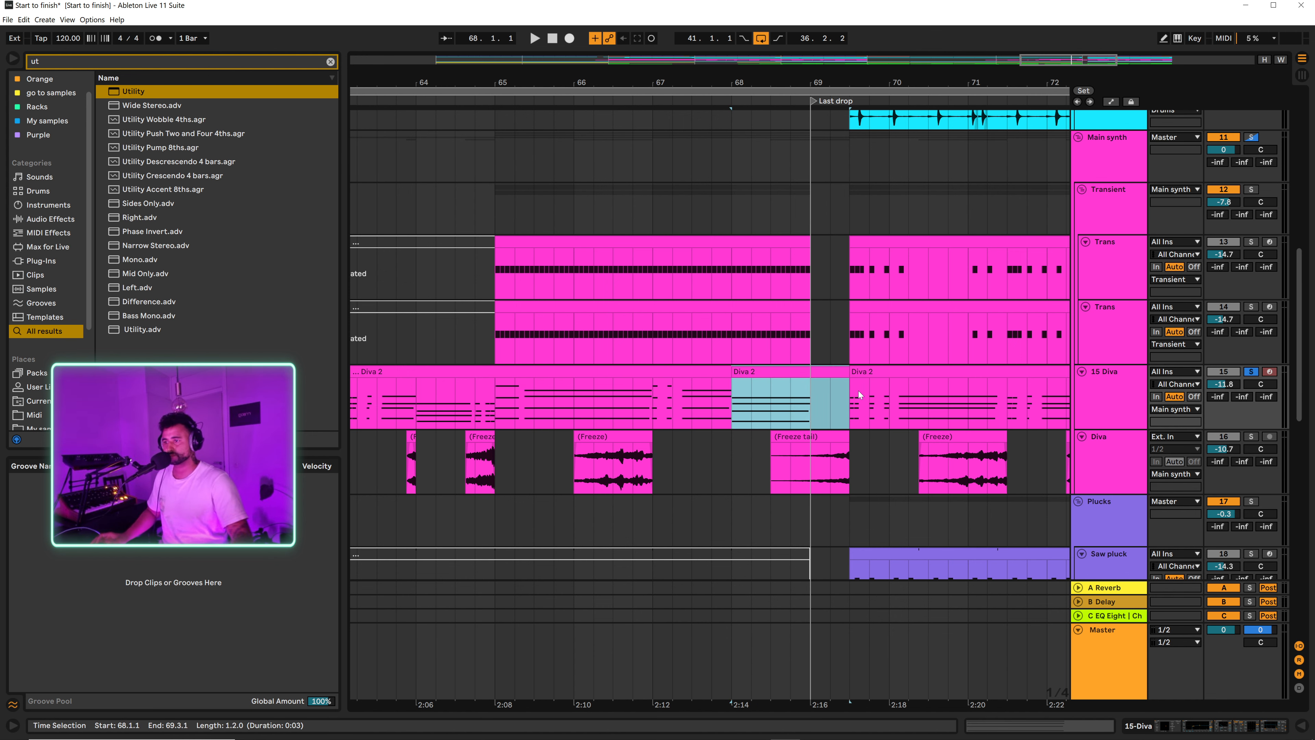
double_click(823, 373)
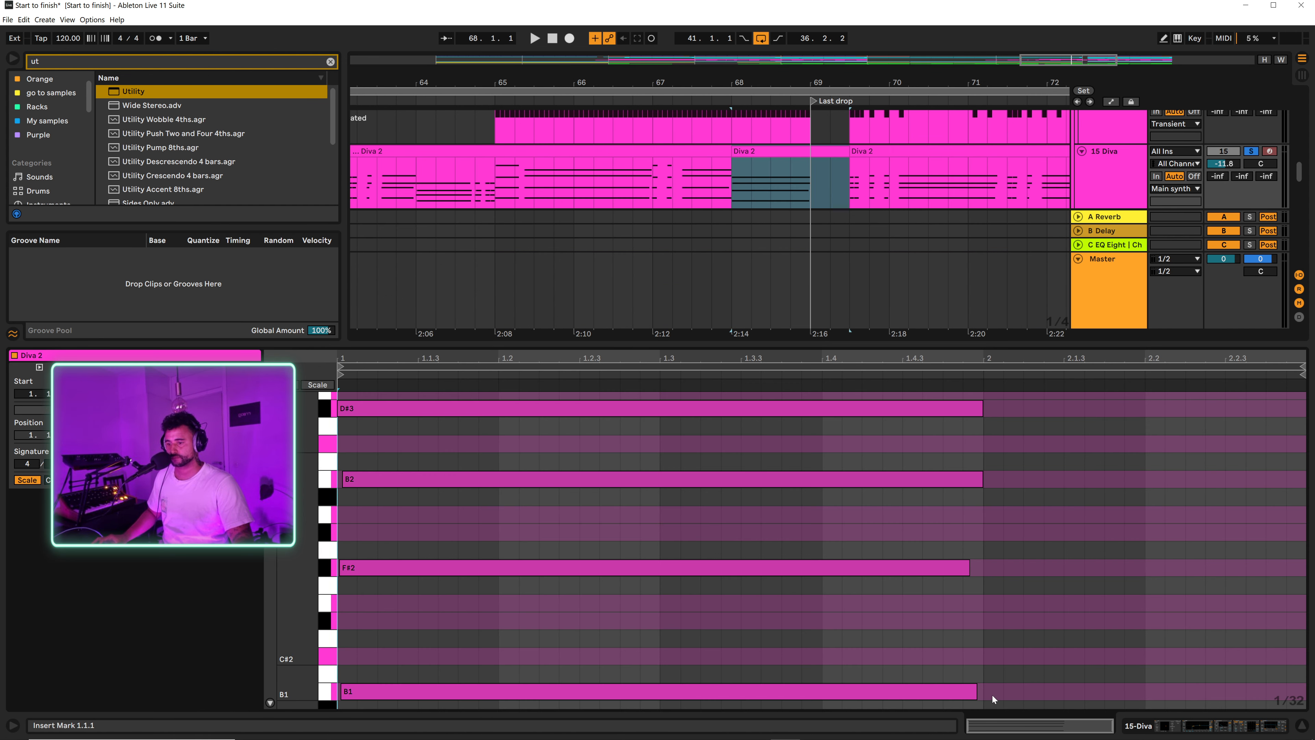
drag(993, 694, 872, 381)
drag(981, 409, 1303, 409)
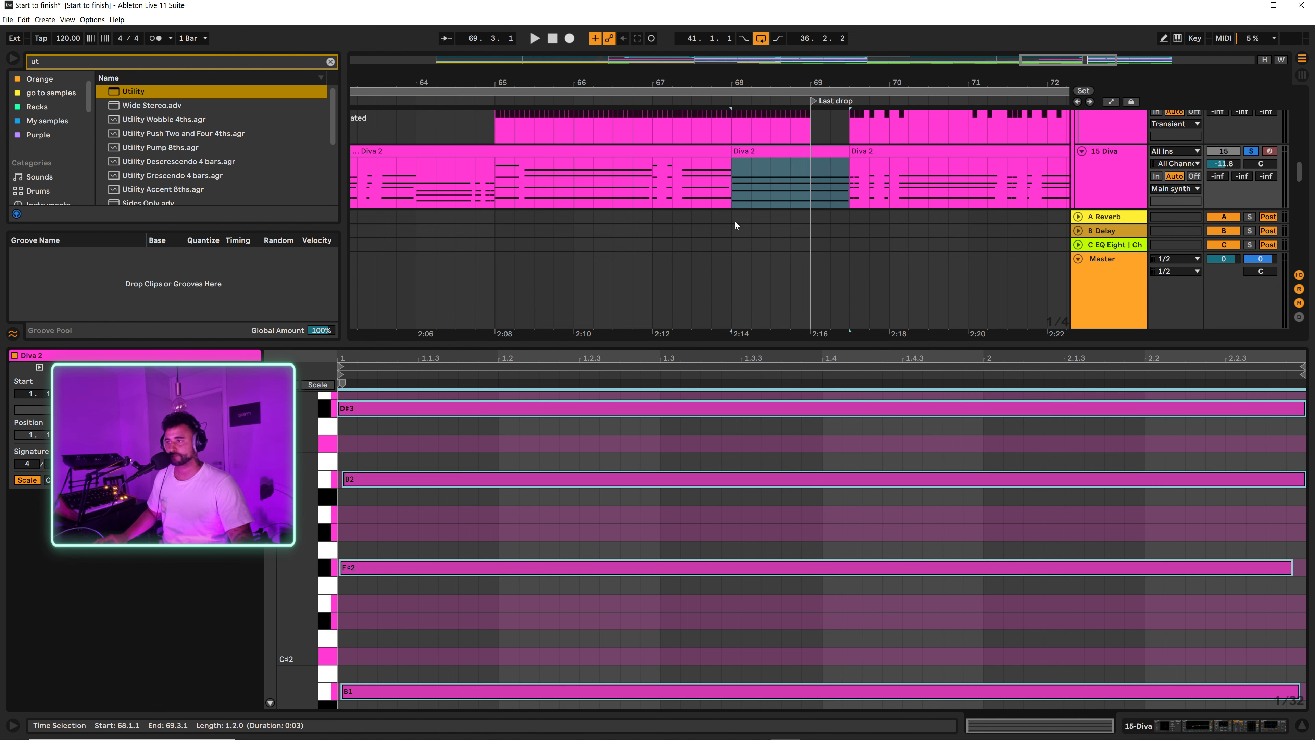
Step: Play the extended Diva 2 chord into the drop from 68.1.1 and close its note editor
click(724, 179)
key(space)
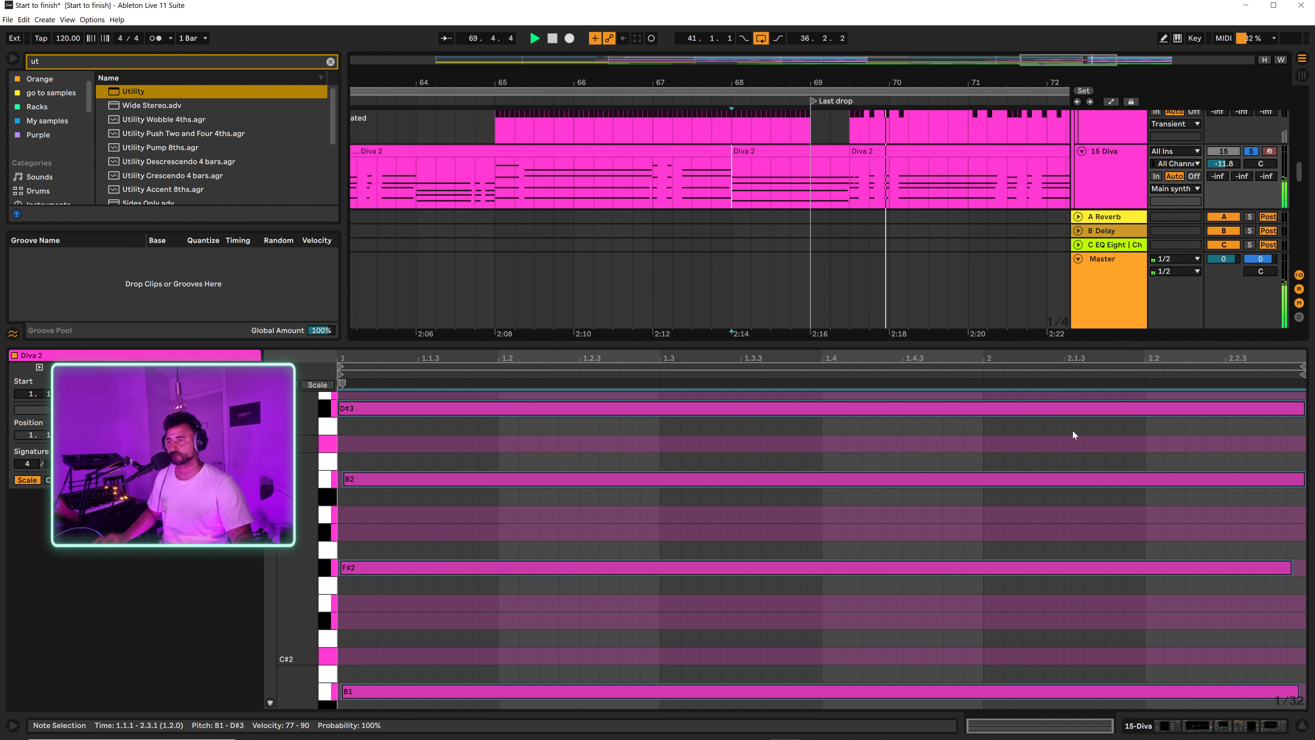
key(ctrl+alt+l)
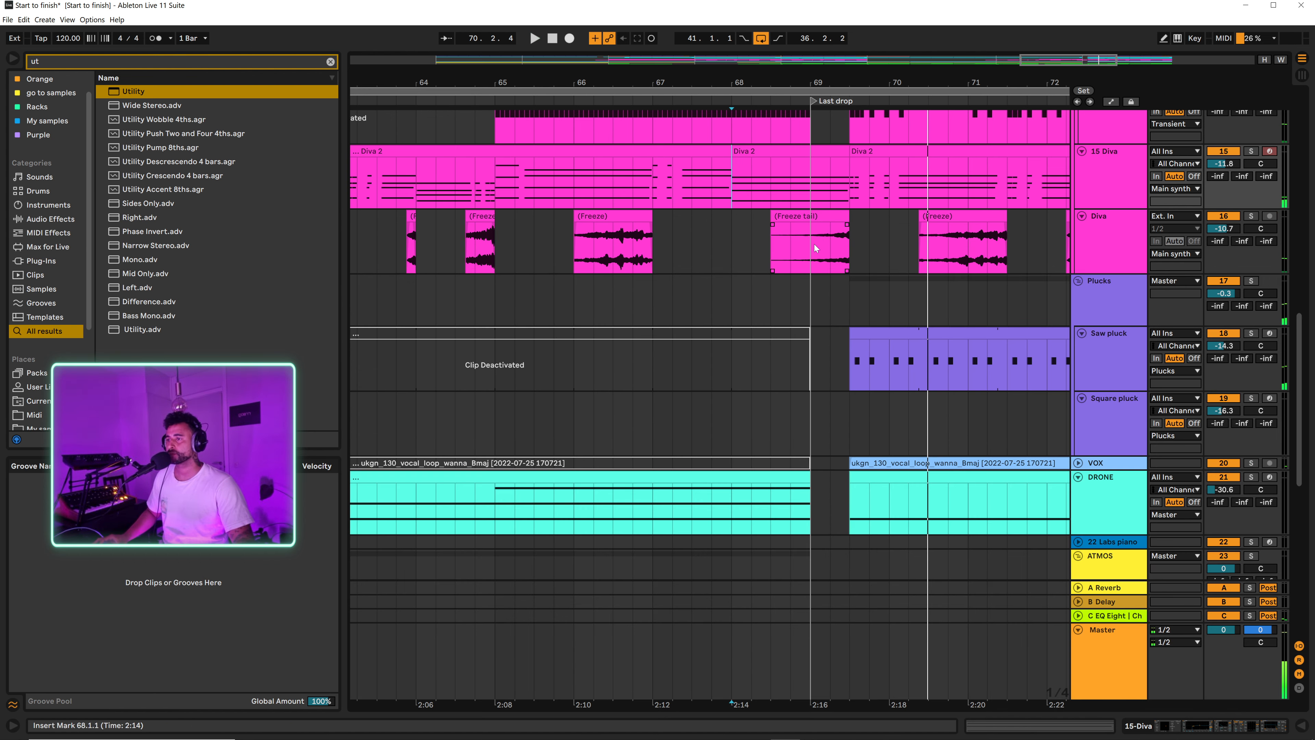
scroll(816, 254, up, 3)
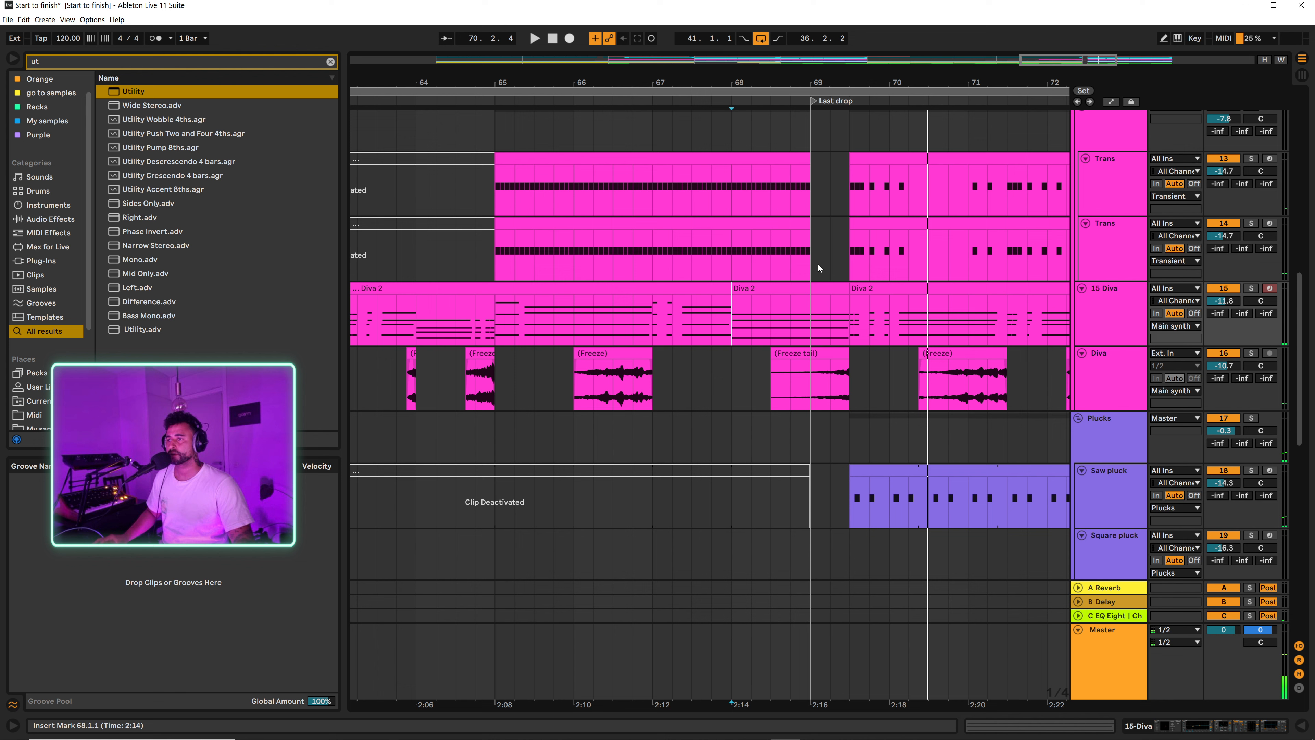
Step: Show the Master track's Auto Filter Frequency automation and move its reset breakpoint from 69.1.1 to 69.3.1
click(1125, 654)
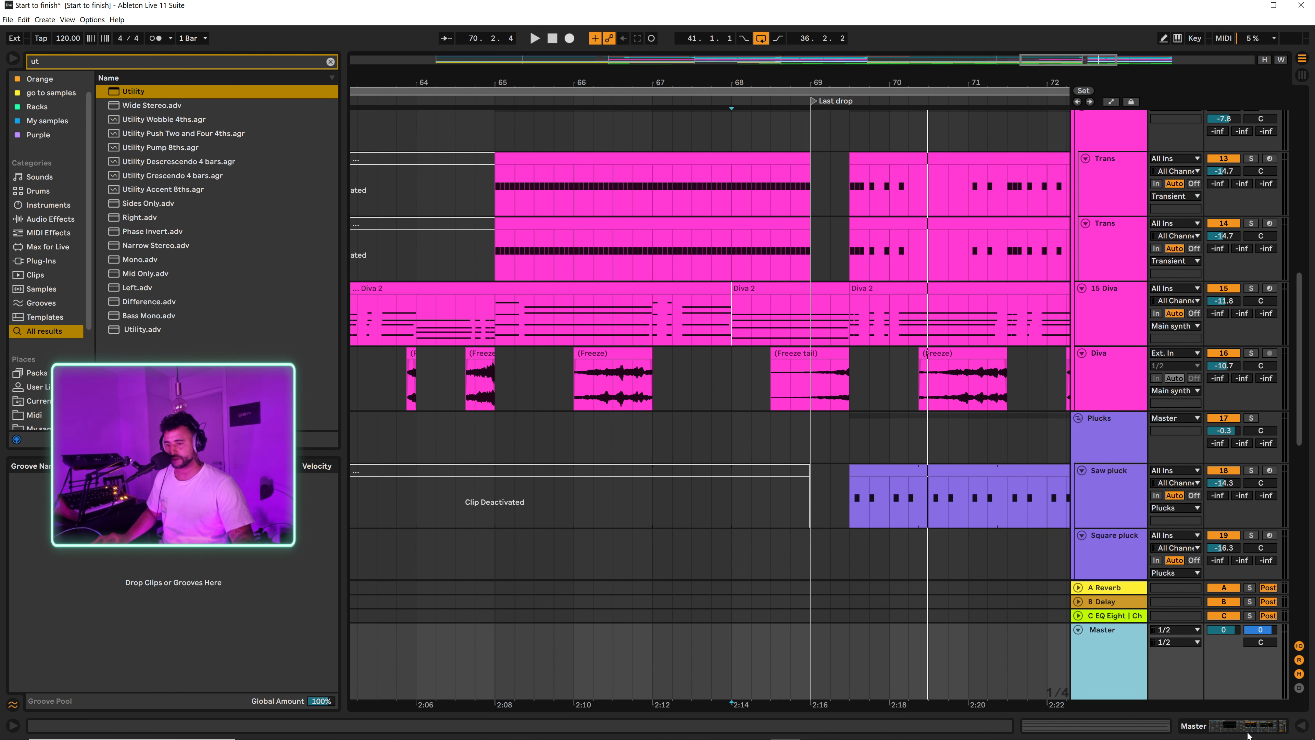
key(a)
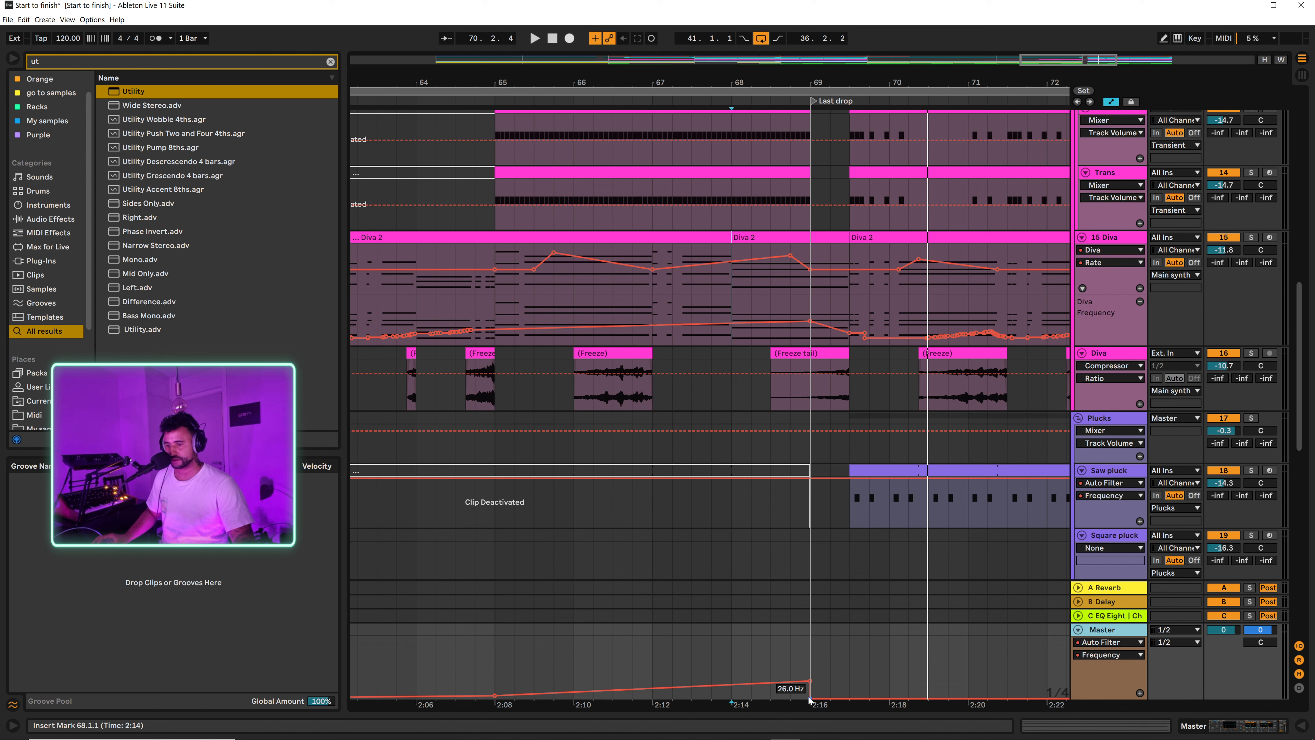
mouse_move(809, 699)
mouse_down()
mouse_move(886, 698)
mouse_move(810, 680)
mouse_up()
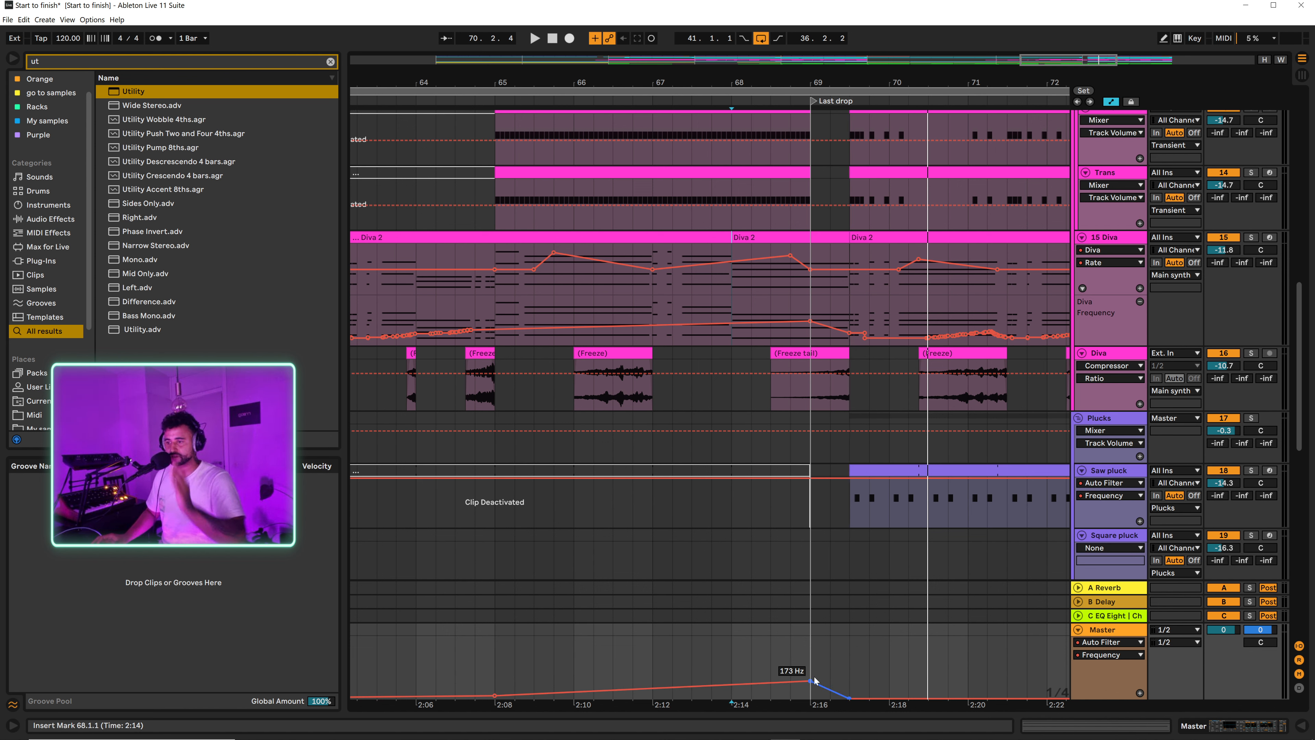
Step: In the Master's Reverb Dry/Wet automation, move the peak to 69.1.1 and the return to zero to 69.3.1
click(1096, 654)
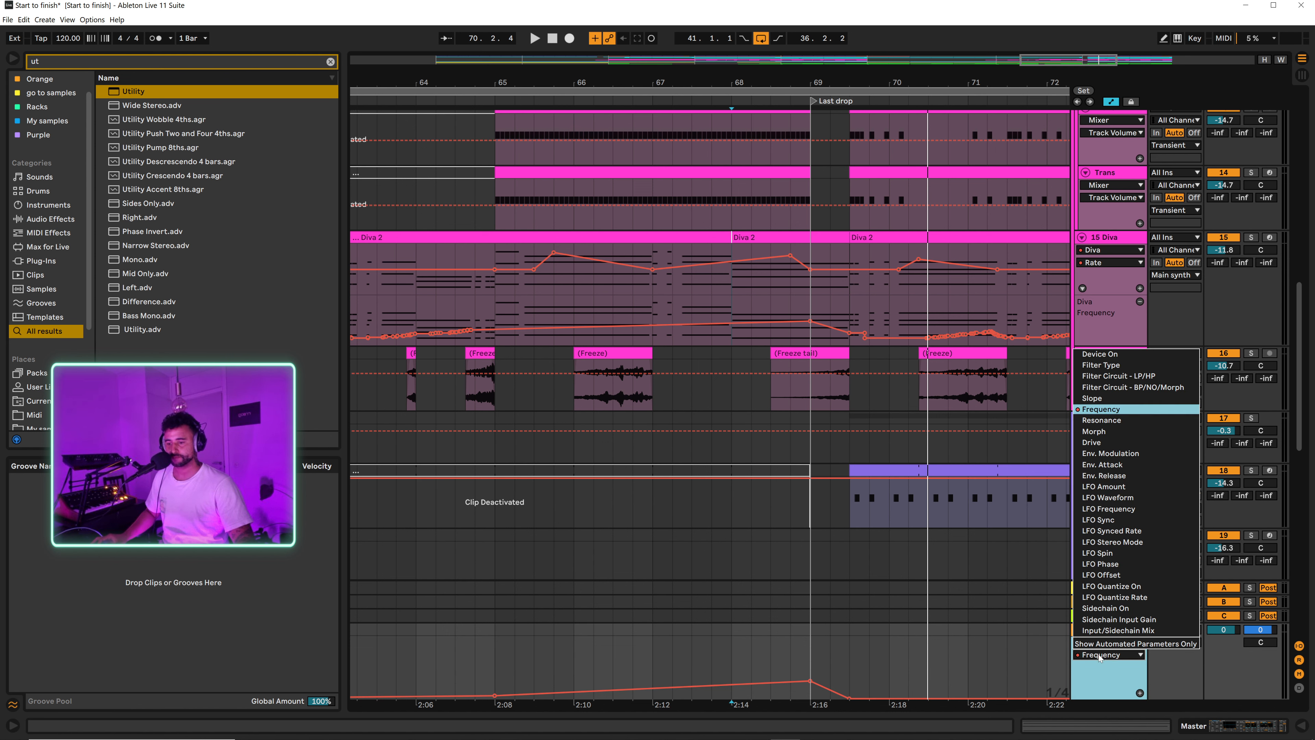
click(1089, 690)
click(1103, 642)
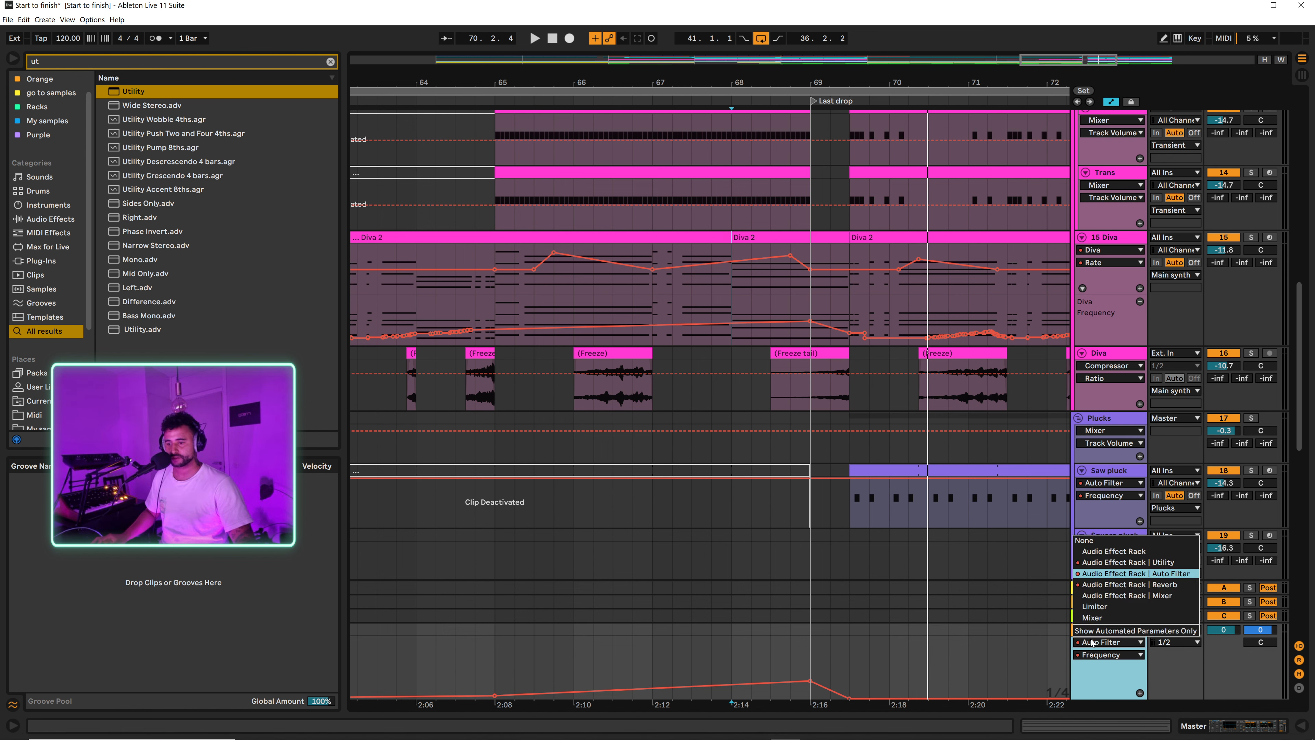
click(1086, 581)
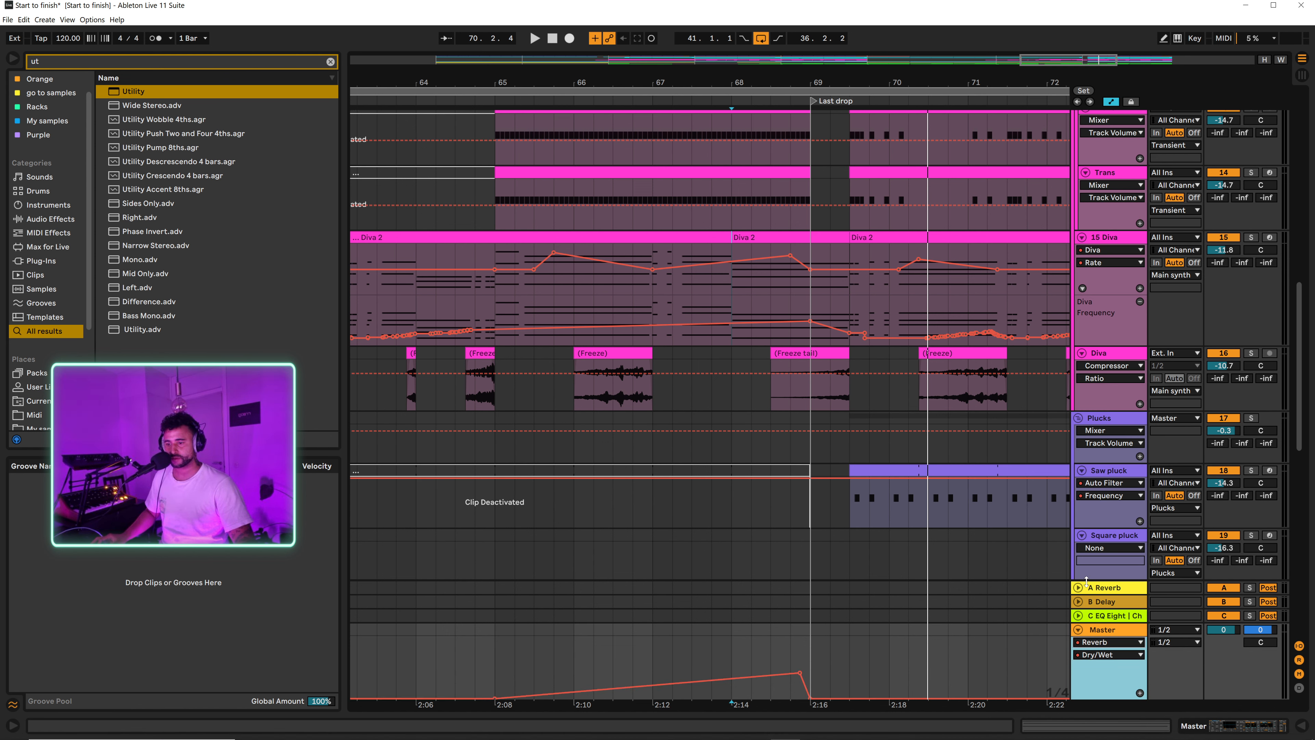
click(812, 700)
drag(800, 673, 848, 698)
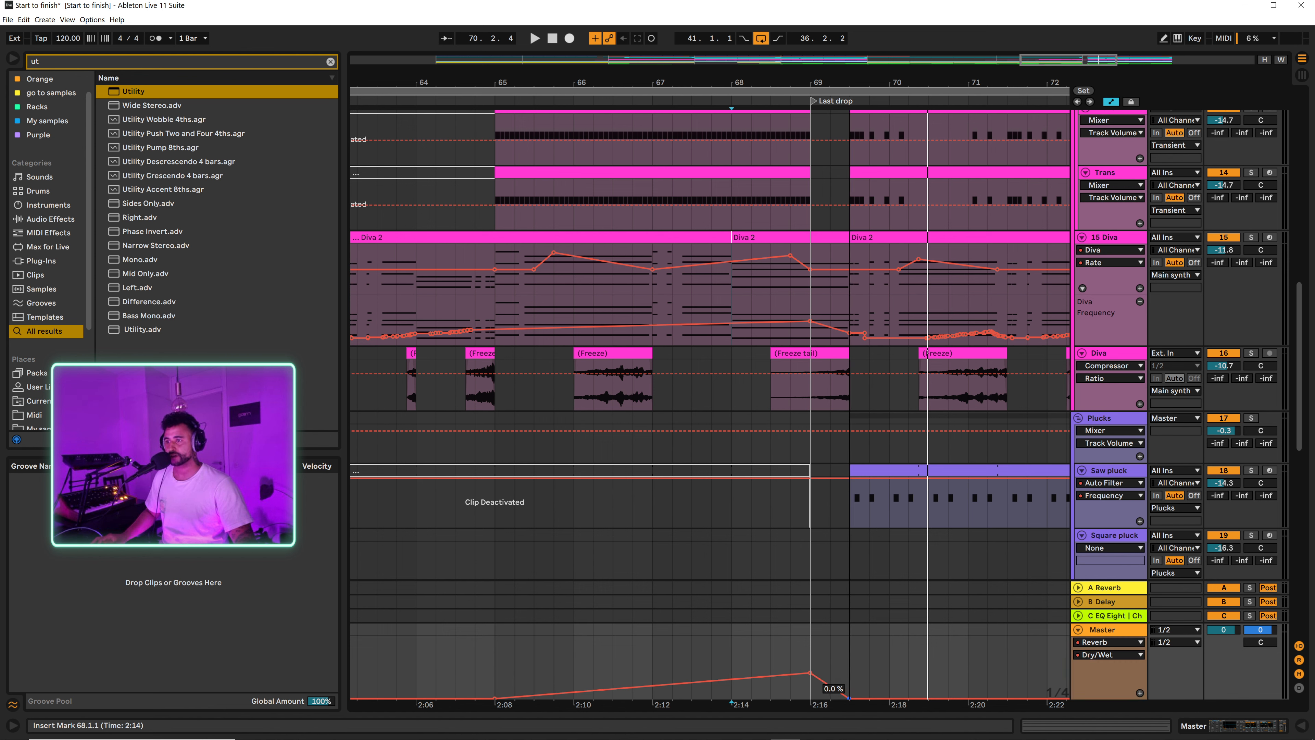
Step: Switch the Master's automation to Utility Stereo Width and move its return to 100% from 69.1.1 to 69.3.1
click(1094, 654)
click(1094, 642)
click(1094, 642)
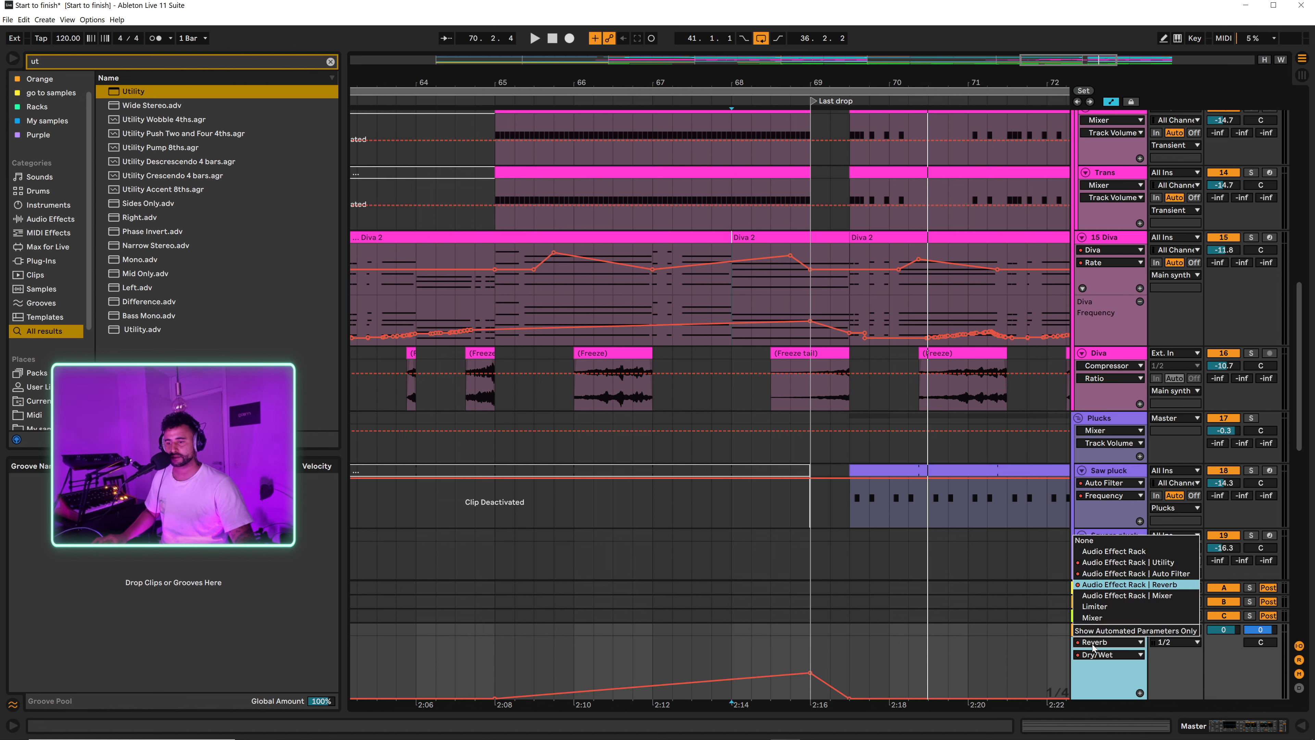
click(1118, 562)
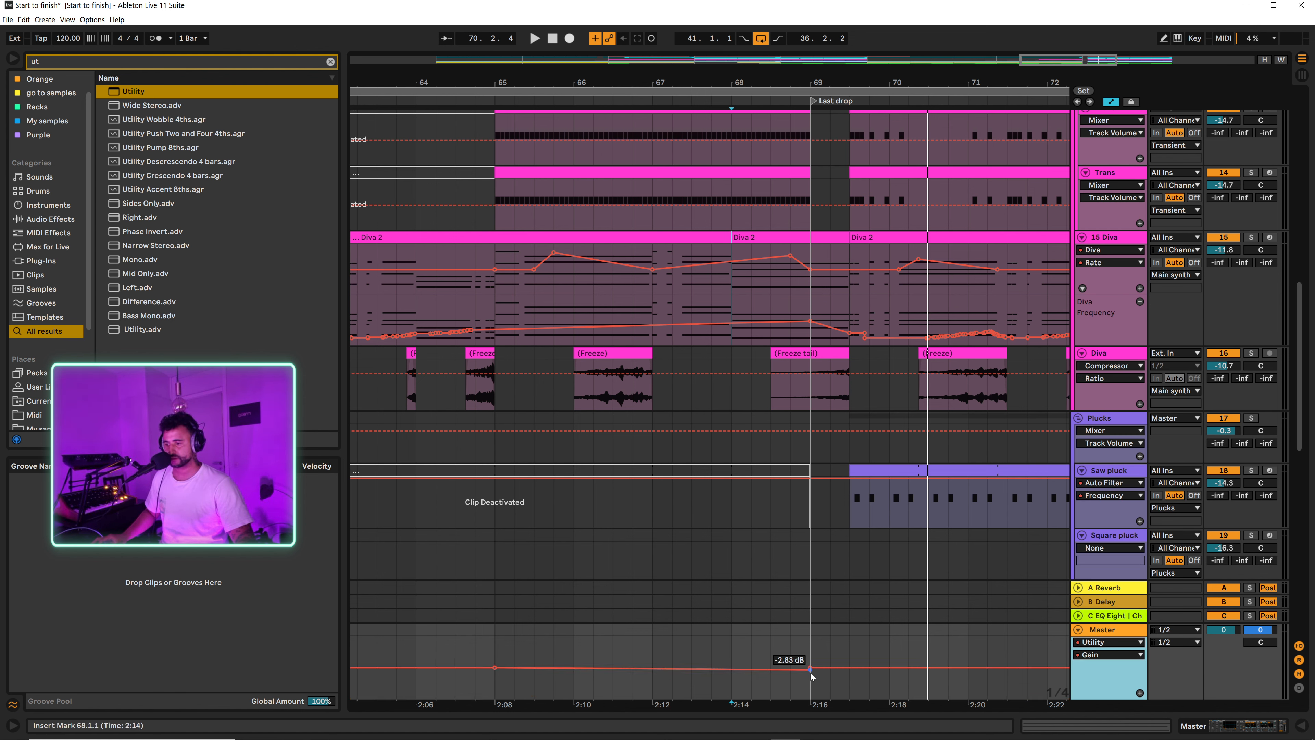
click(1090, 655)
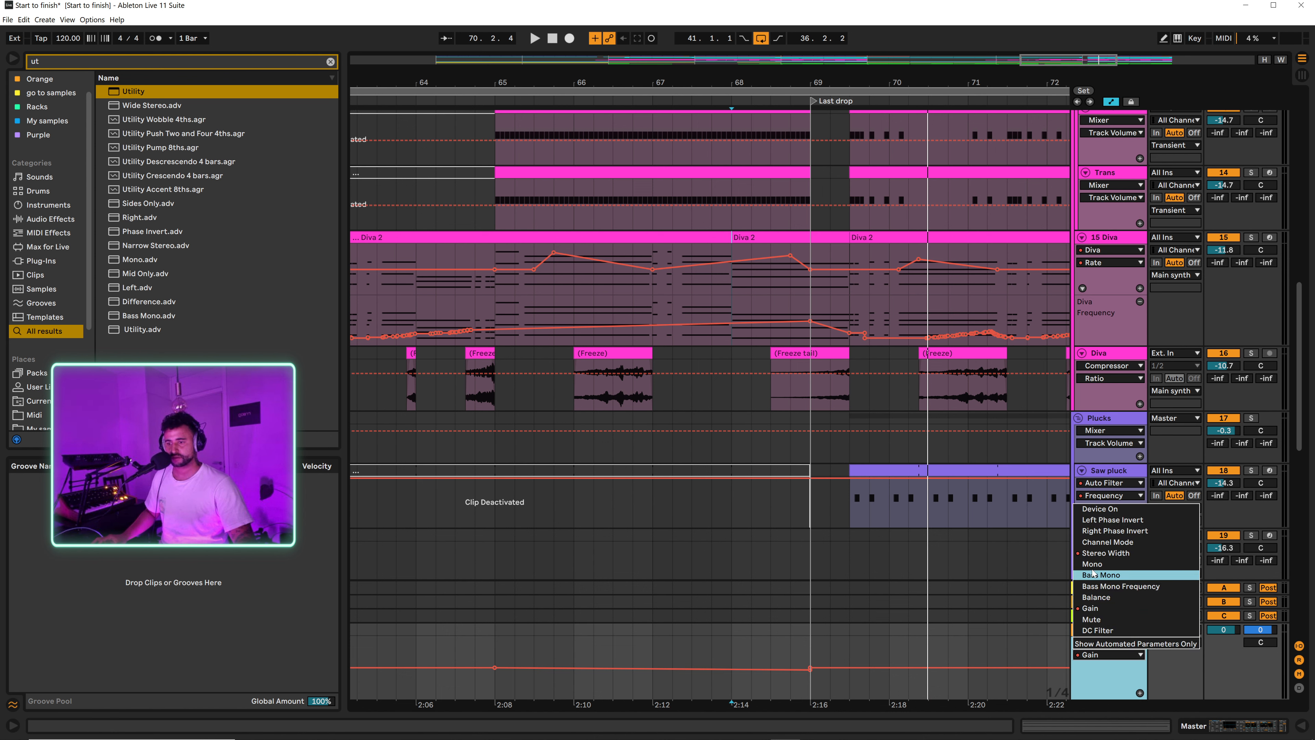
click(1113, 558)
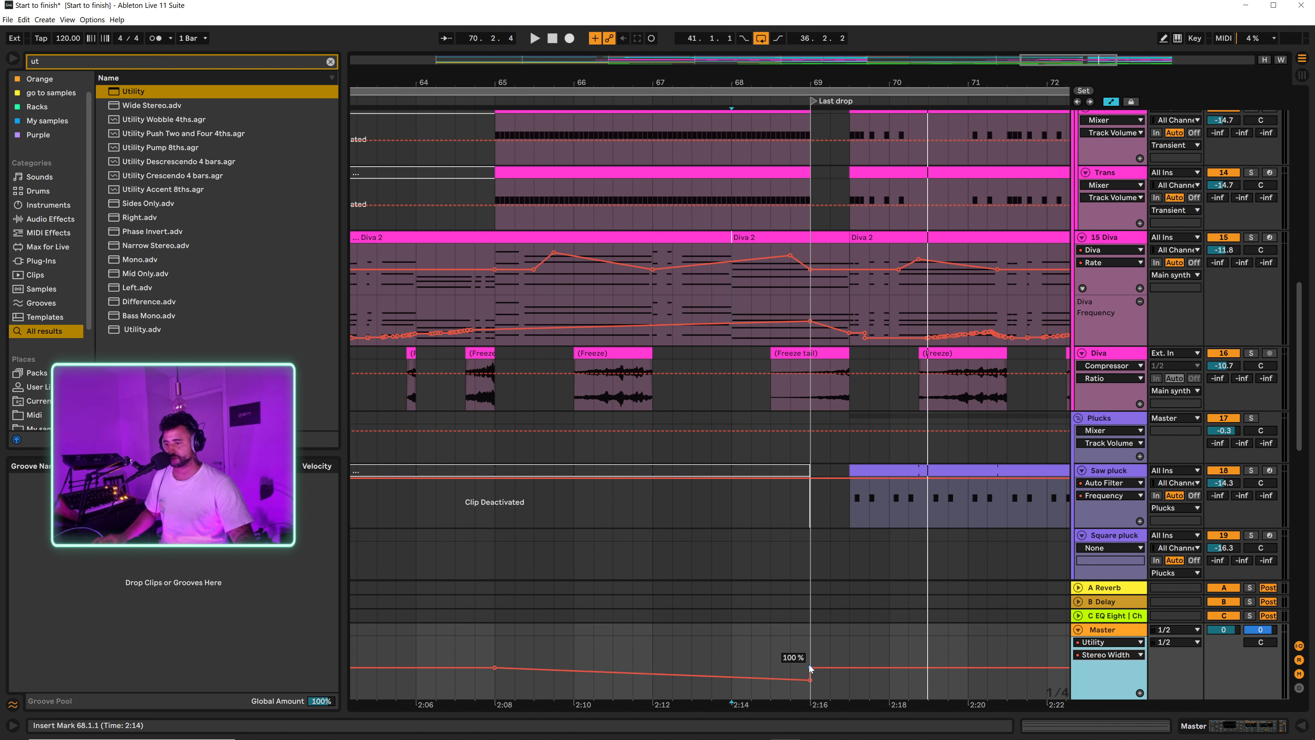
drag(810, 668, 849, 667)
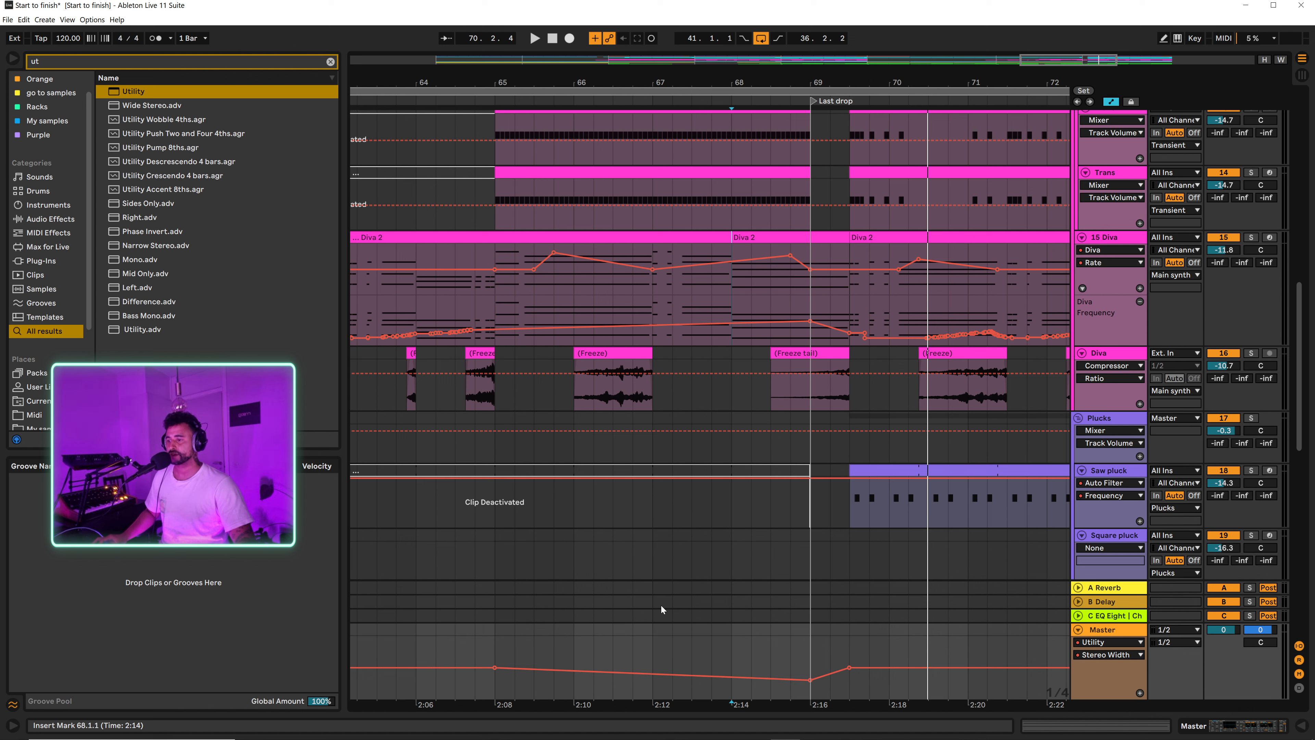
Step: Play the transition into the Last drop from 68.1.1 and hide the automation lanes
click(725, 562)
key(space)
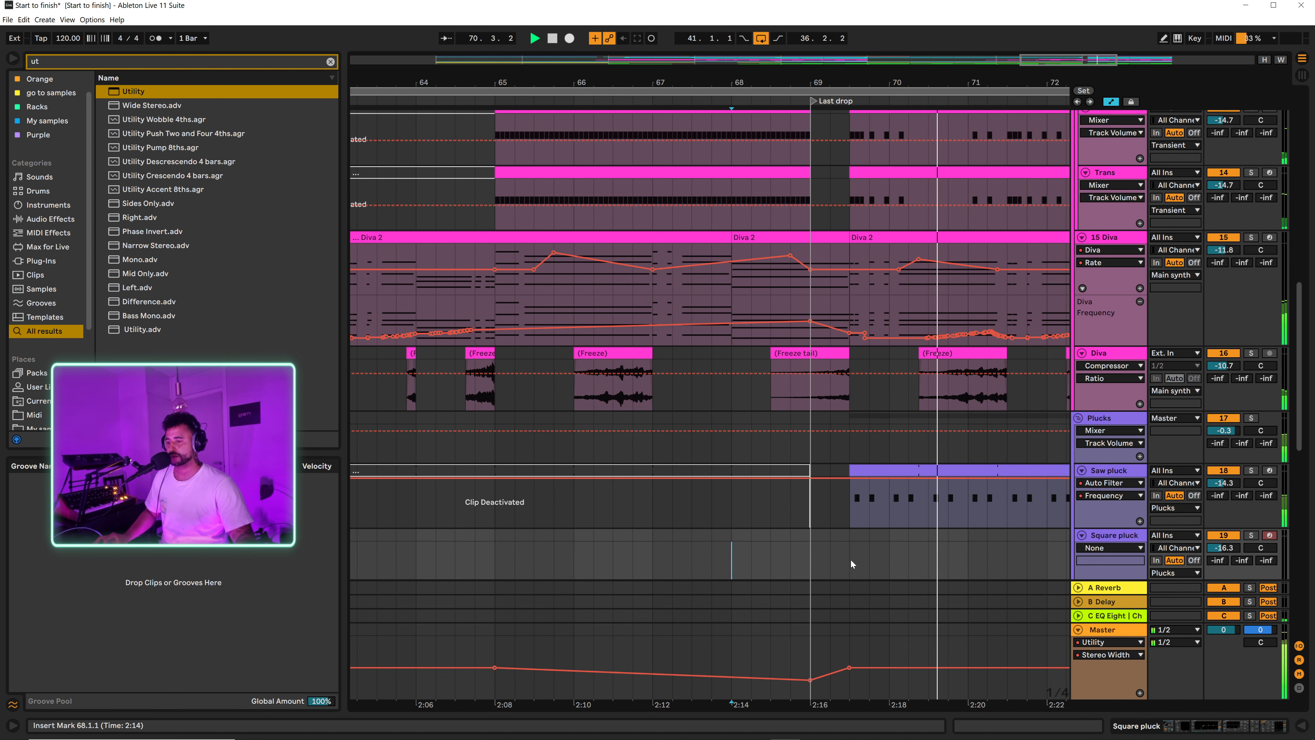
drag(894, 78, 751, 74)
key(a)
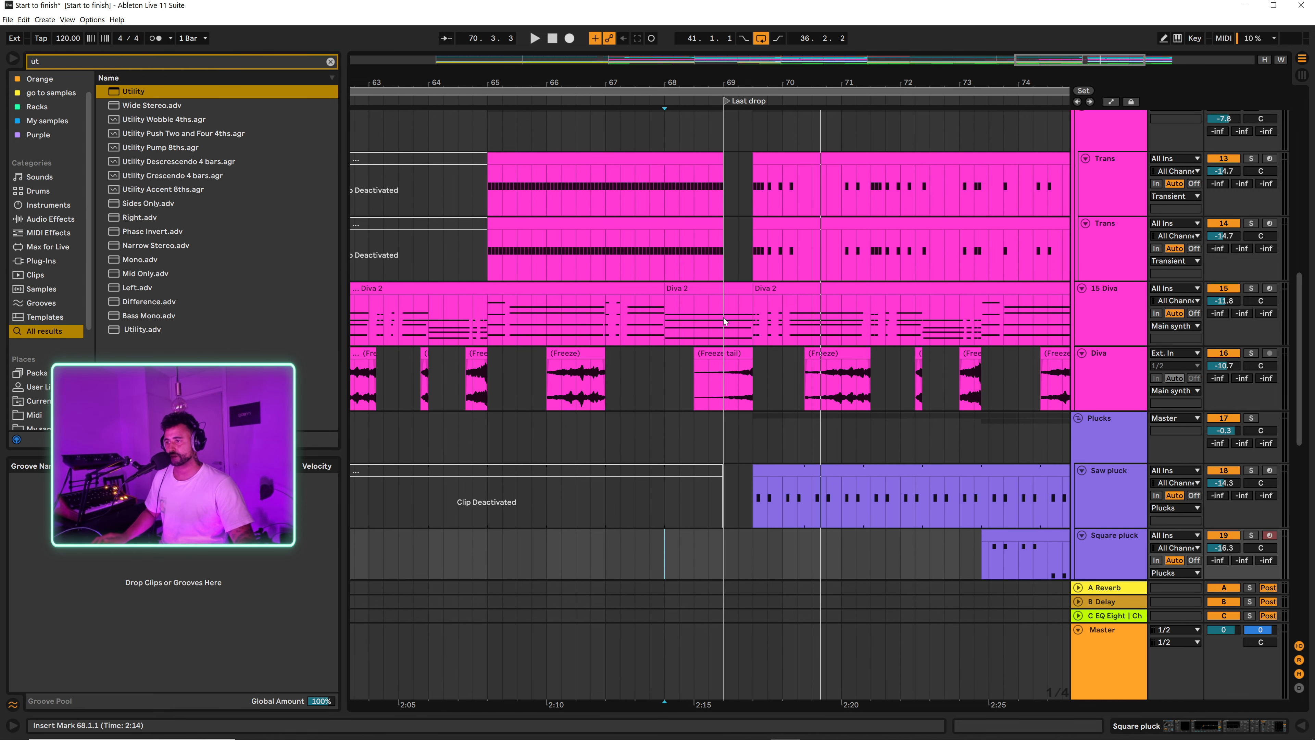
Step: Insert half a bar of silence at 69.1.1 and extend the shifted Diva 2 clip back to 69.1.1
drag(723, 317, 747, 315)
key(ctrl+i)
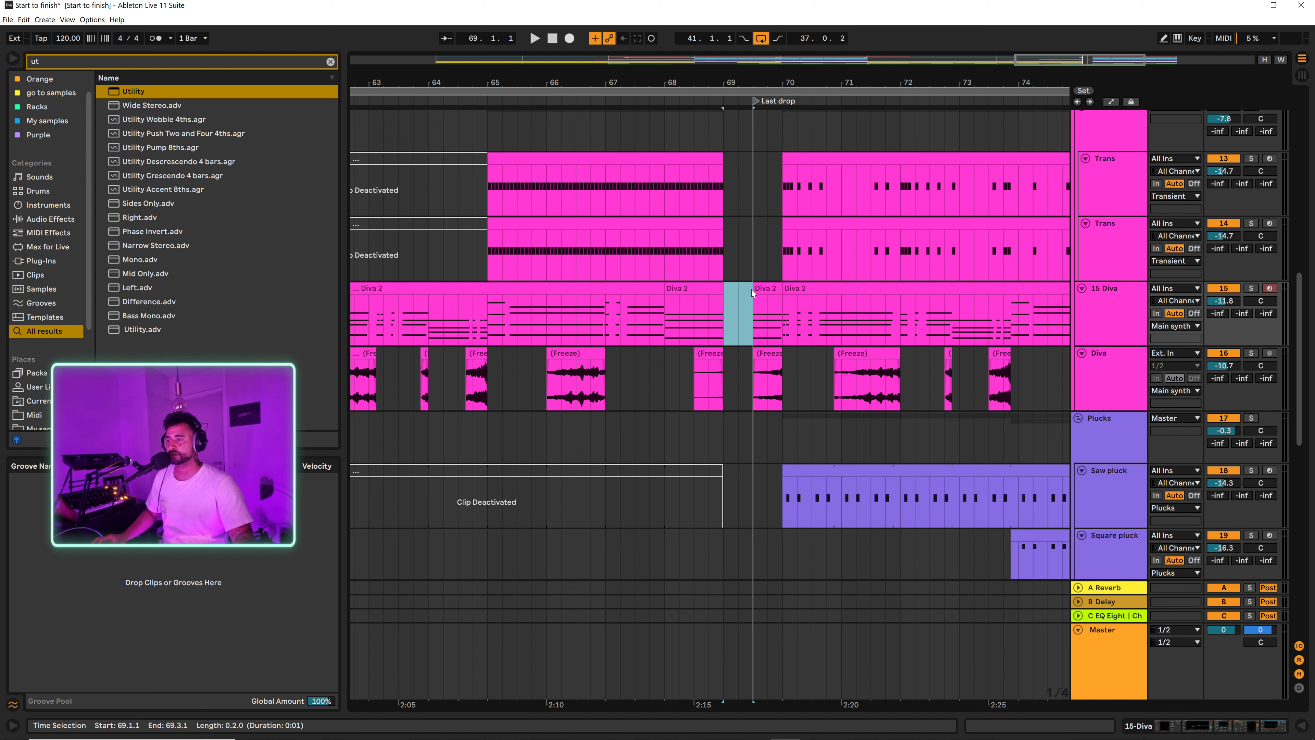
drag(752, 289, 708, 288)
key(ctrl+z)
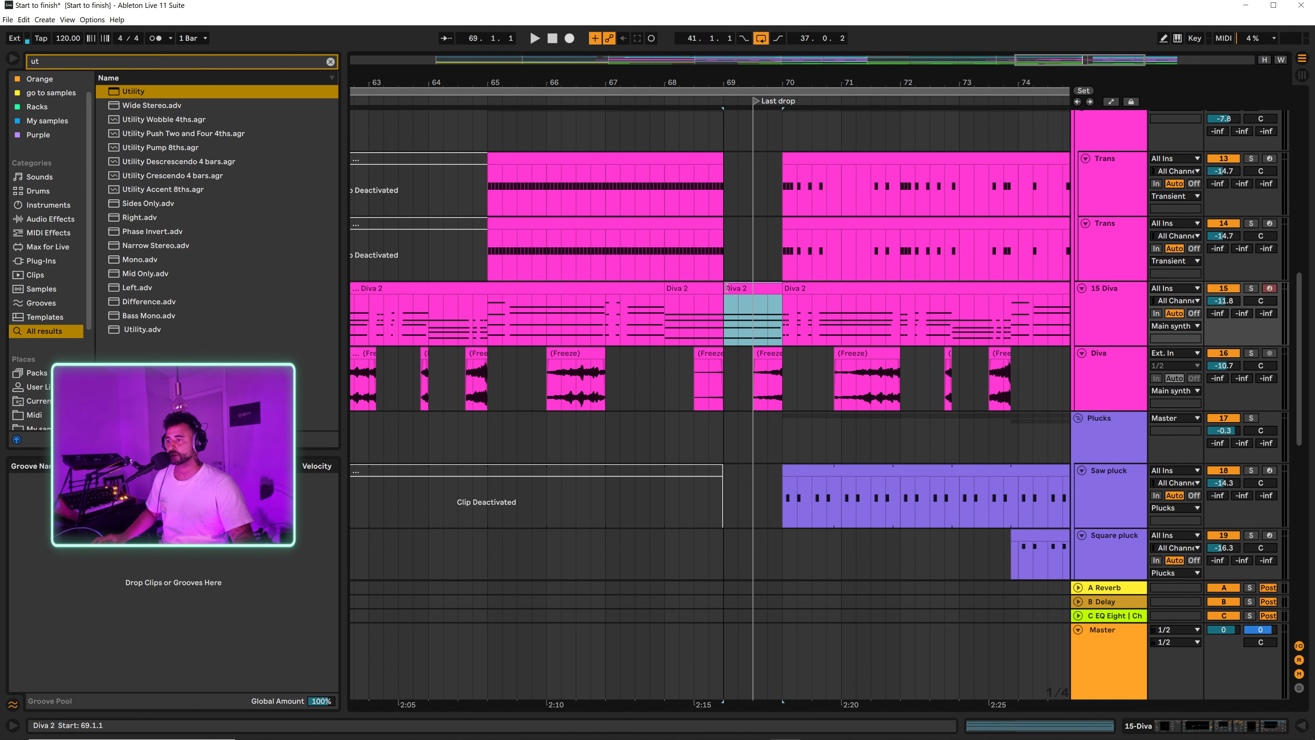
Step: Play the lengthened gap from 68.1.1 and from 65.1.1, and move the Last drop locator to 70.1.1
click(666, 315)
key(space)
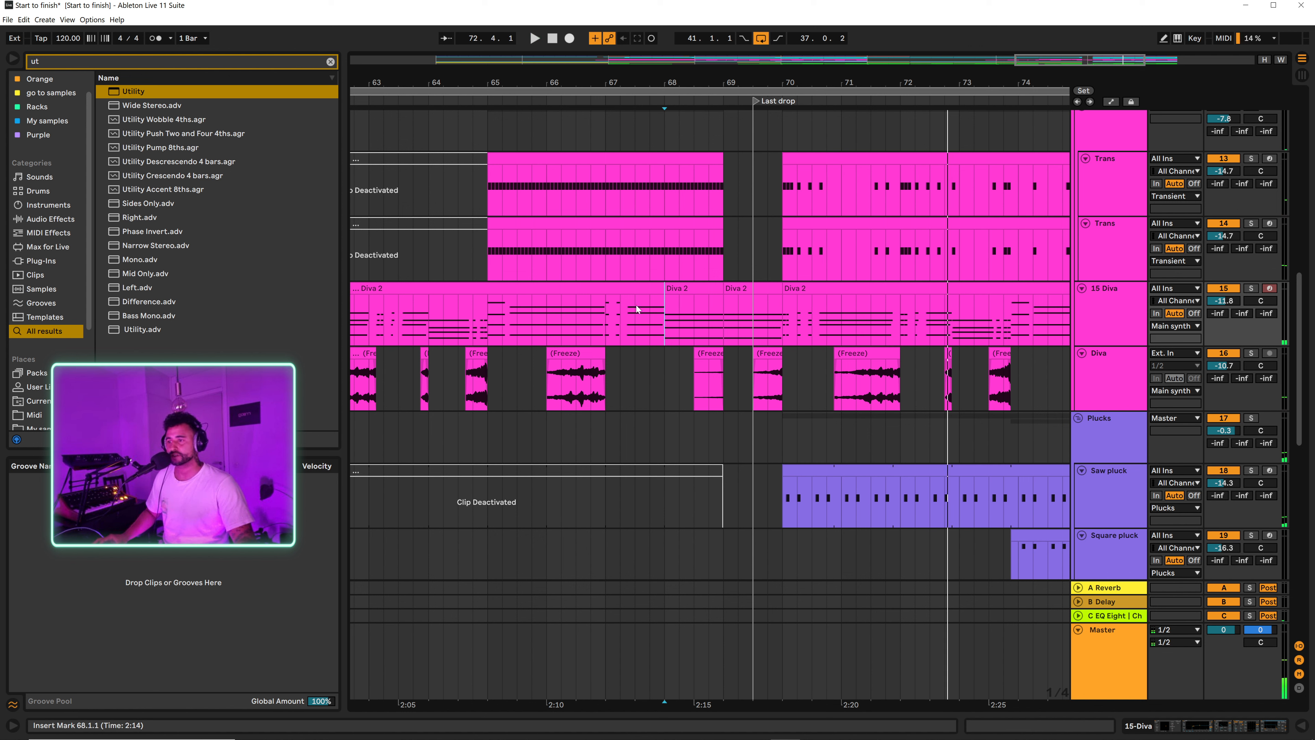
click(488, 259)
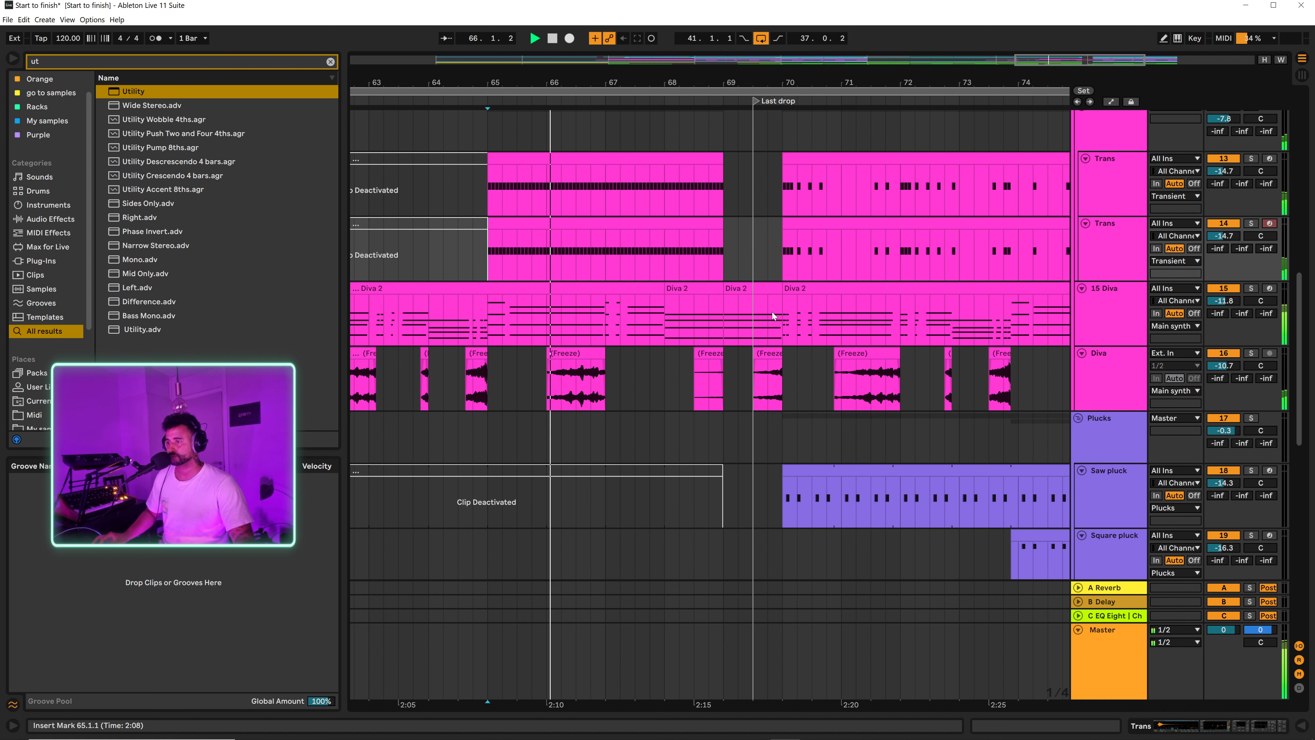
drag(754, 99, 785, 106)
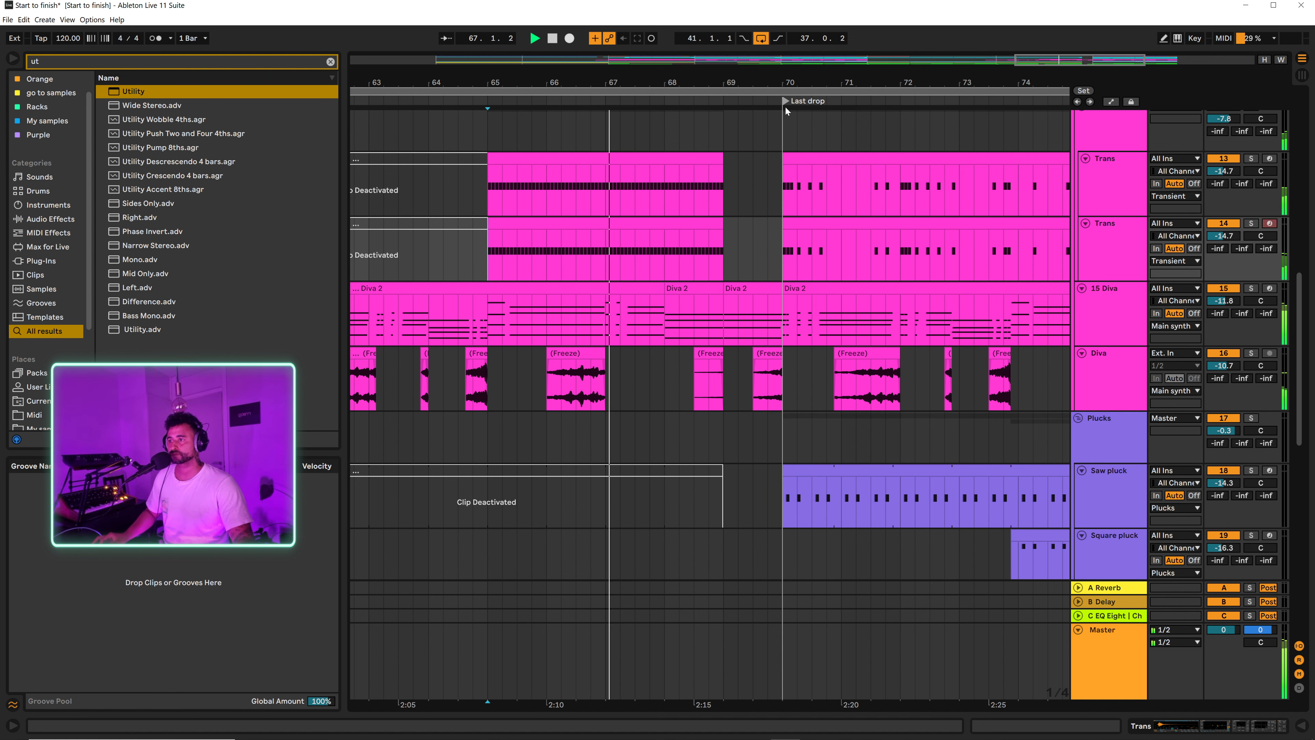
Step: Check the Master's Stereo Width automation across the lengthened gap while the build plays, and hide the automation again
key(a)
scroll(783, 334, down, 5)
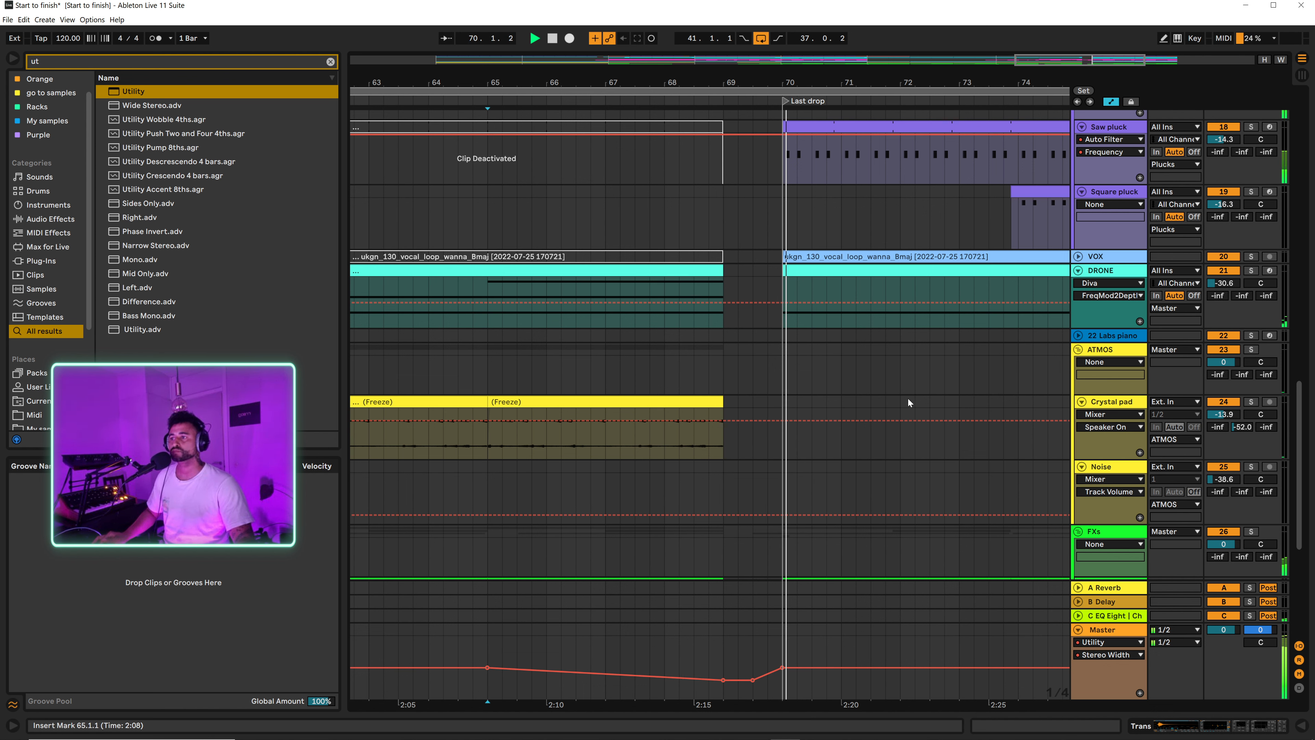
key(a)
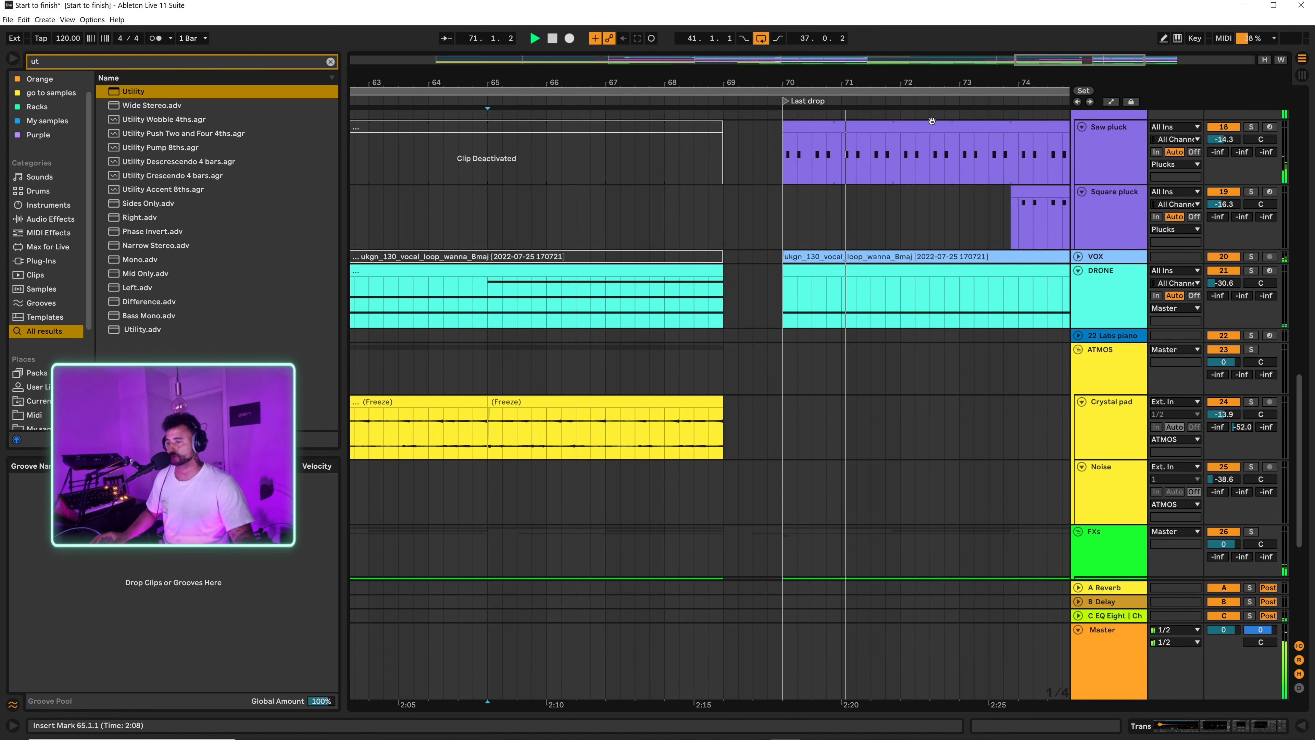
Step: Listen through the Last drop and inspect where its clips and the loop end near bar 78
drag(922, 80, 849, 45)
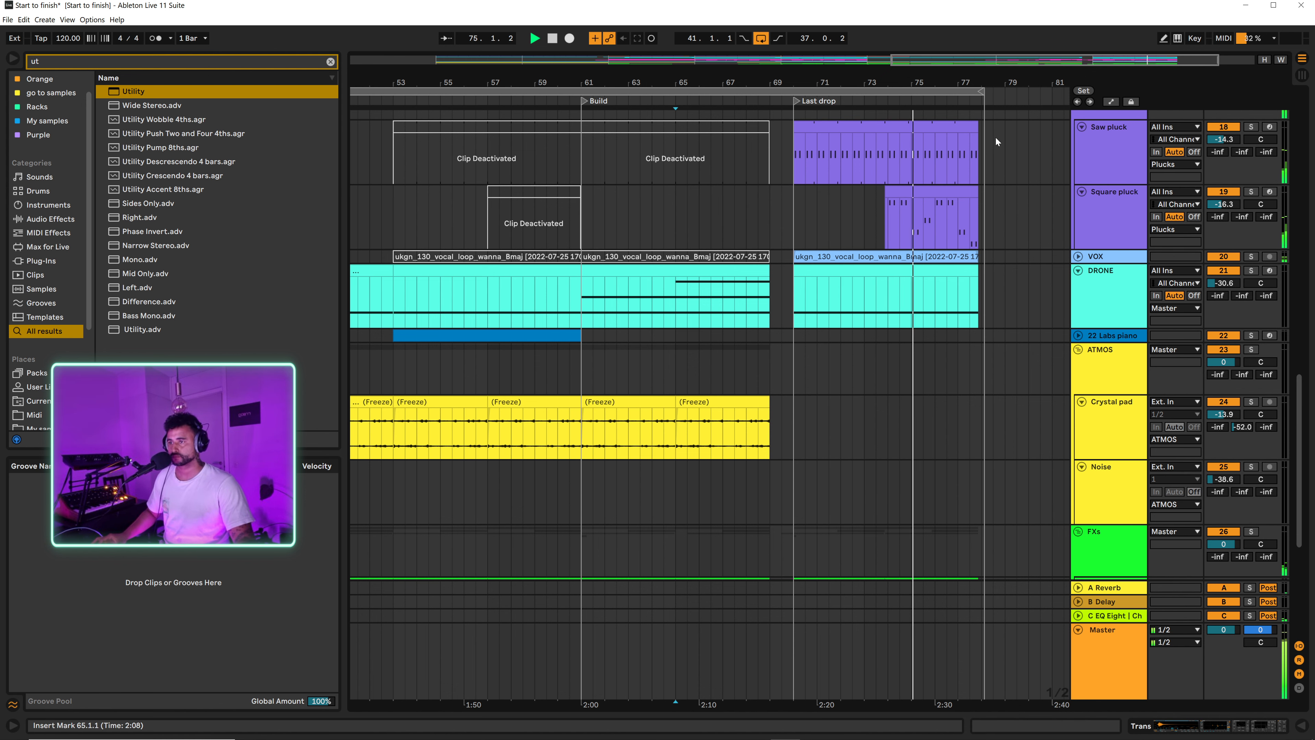
drag(980, 86, 980, 92)
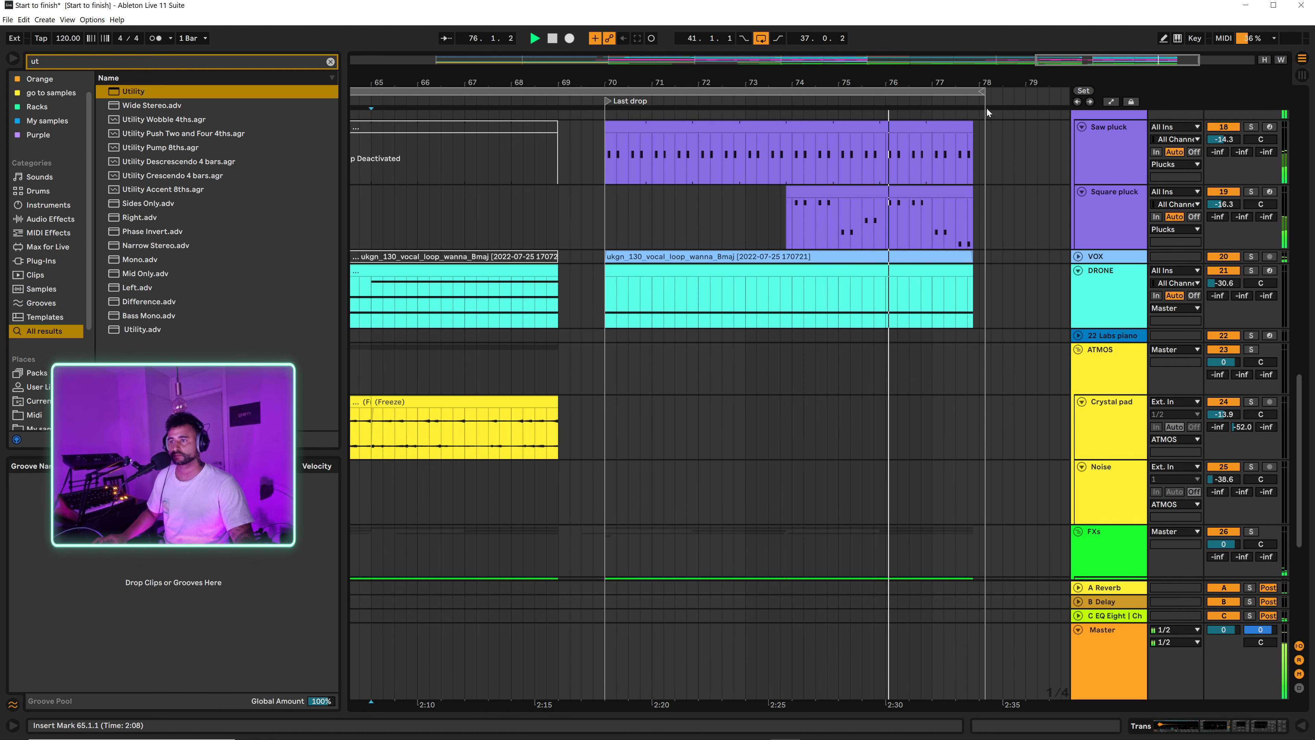
right_click(994, 119)
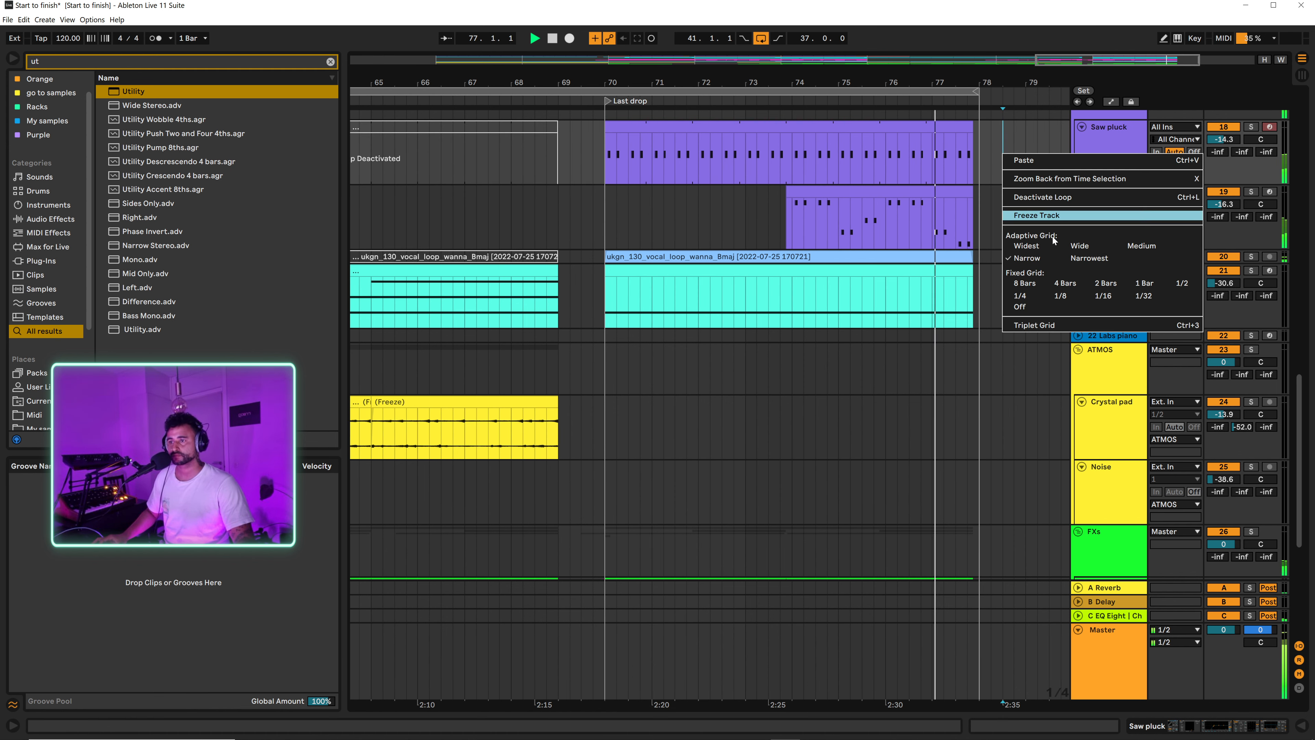
click(1004, 113)
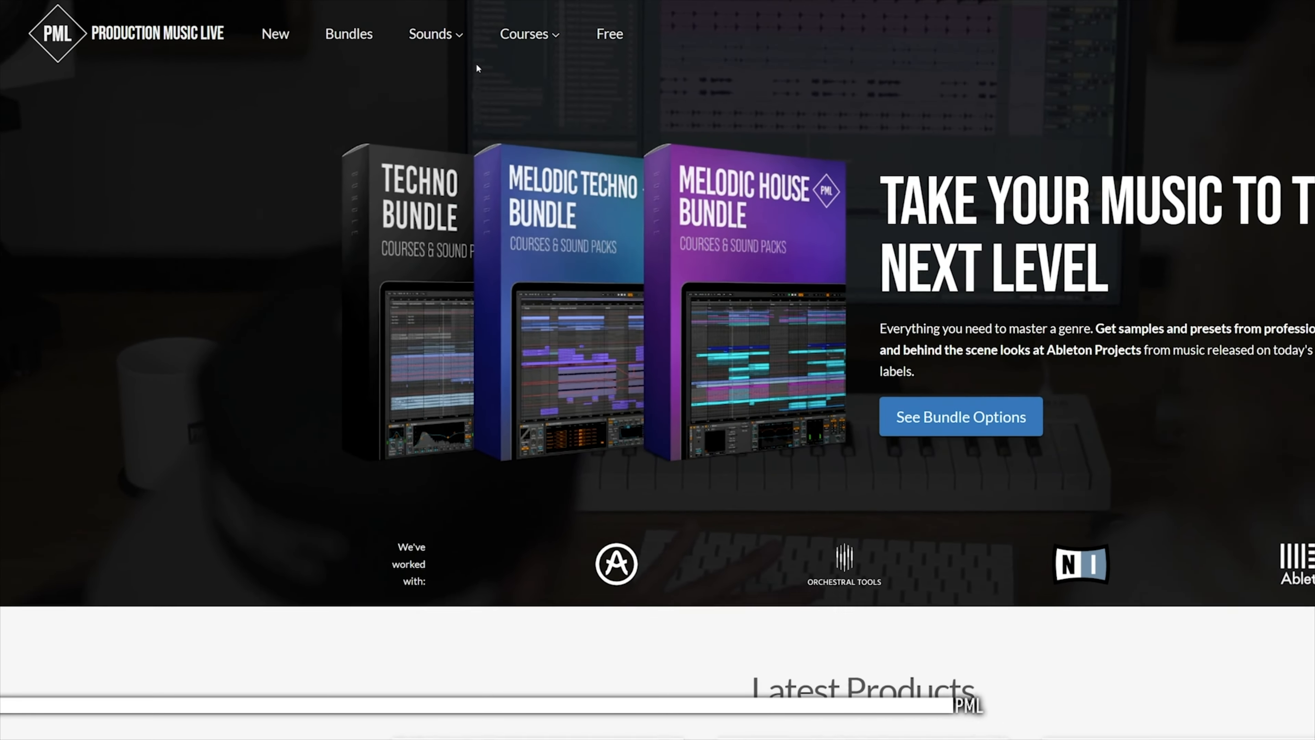
mouse_move(545, 43)
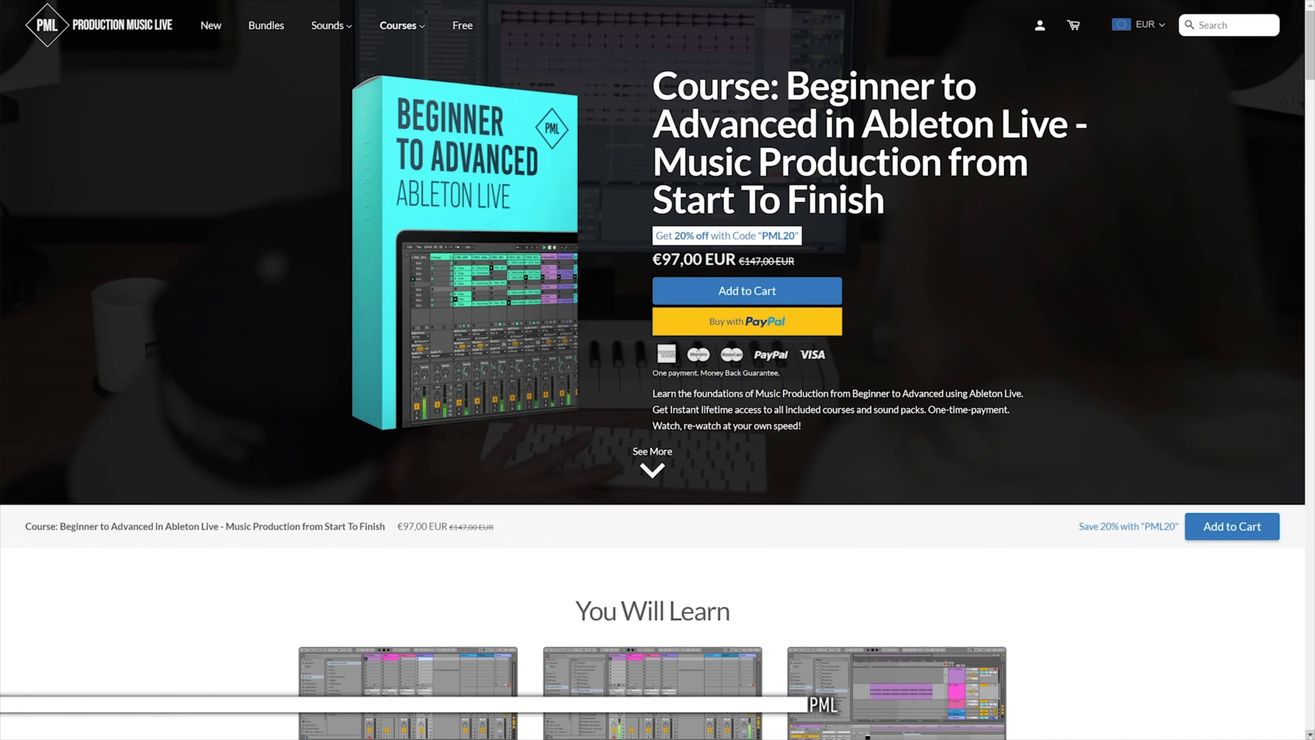
scroll(657, 369, down, 10)
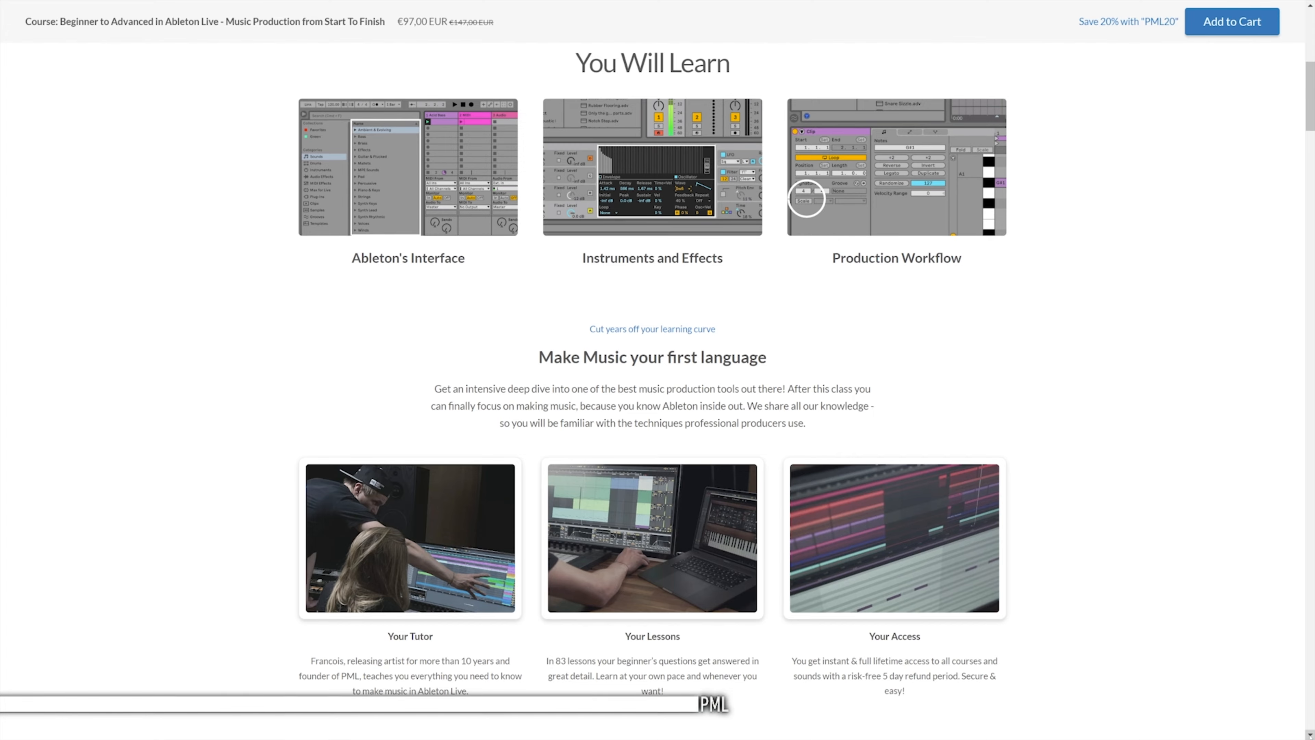
scroll(658, 369, down, 12)
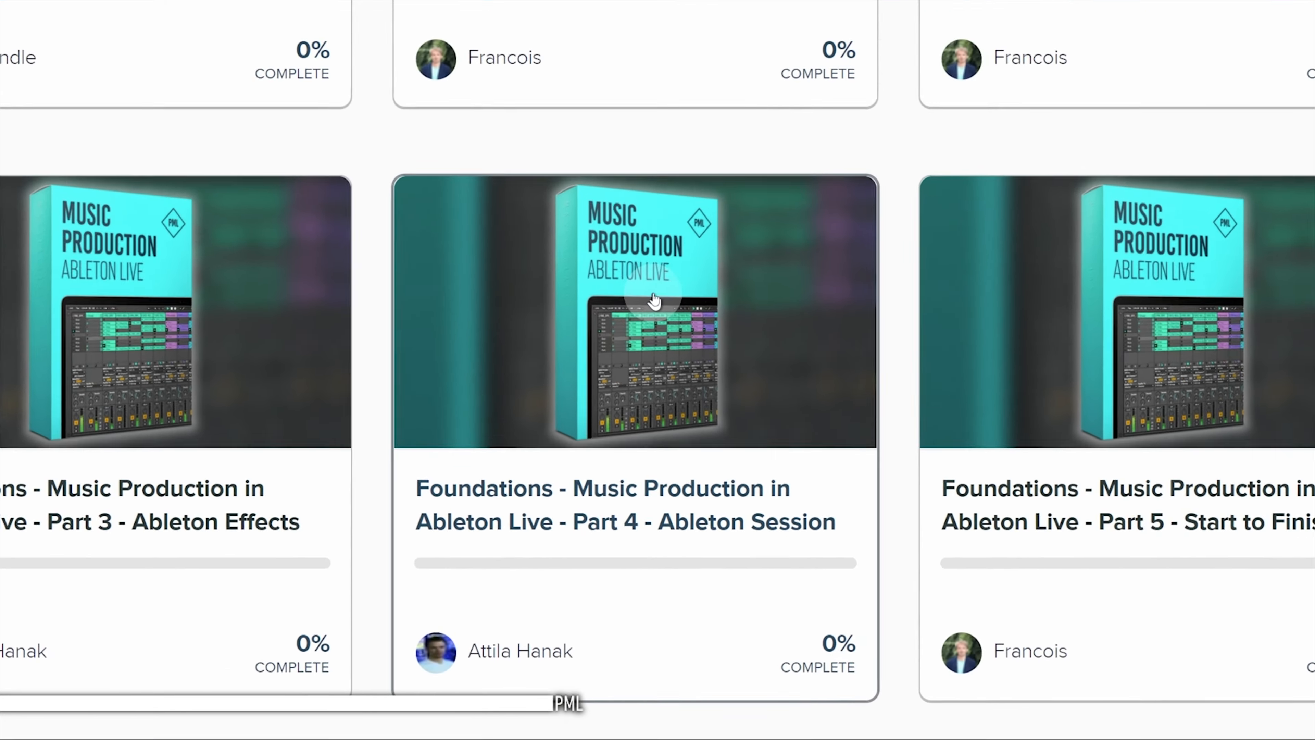
click(654, 300)
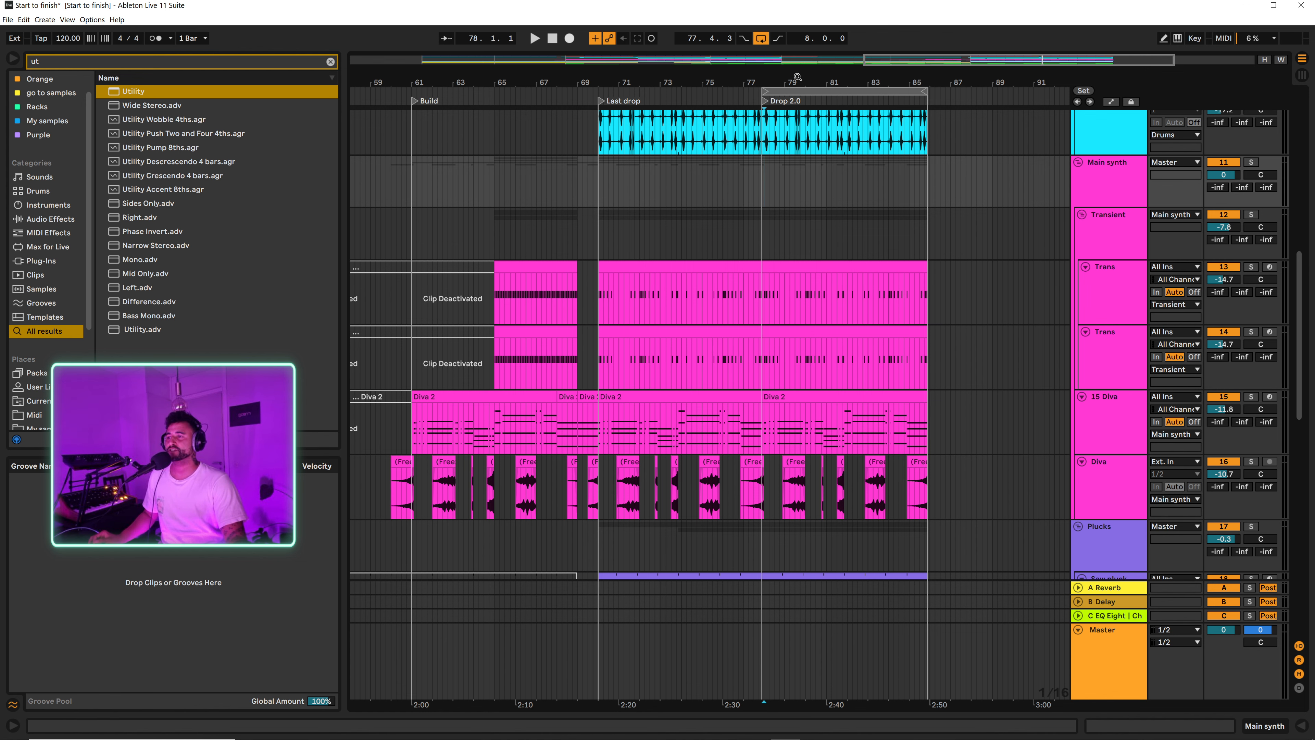
Step: Insert a new MIDI track below the 5 LAR kit track in the Drums group
drag(780, 82, 764, 121)
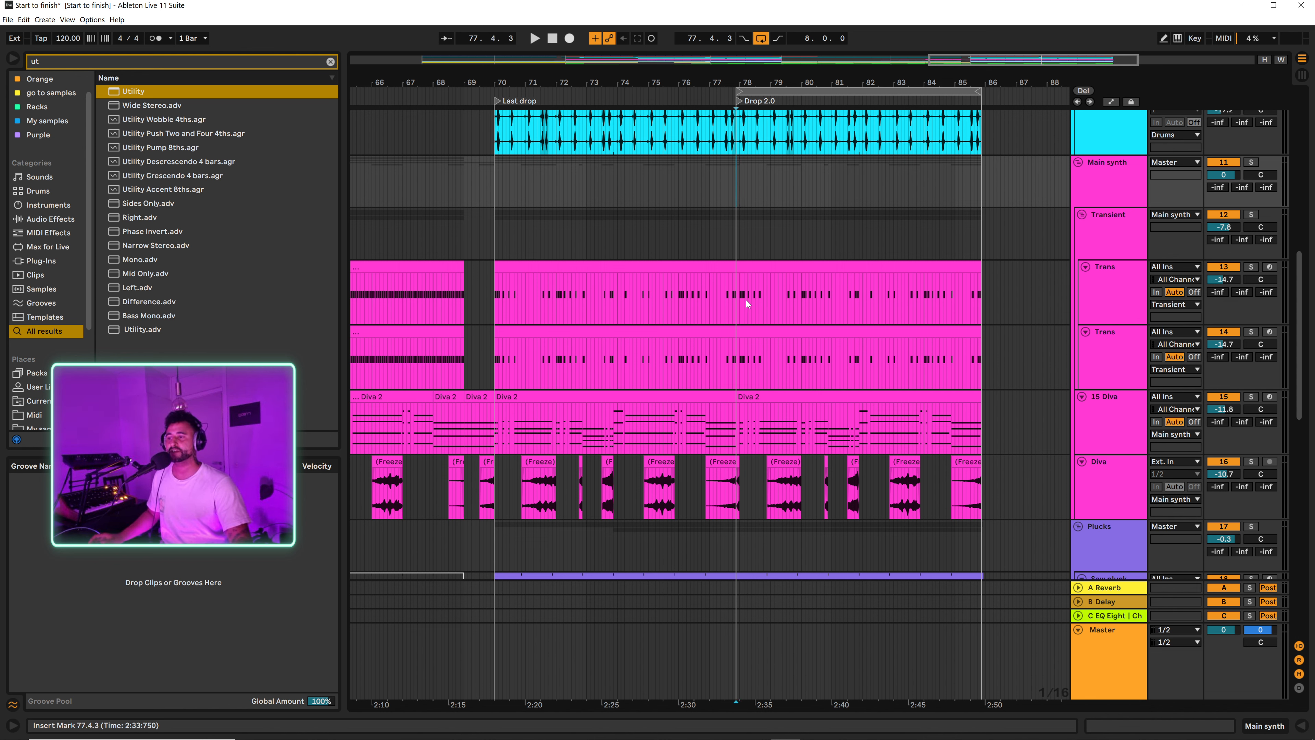
click(764, 399)
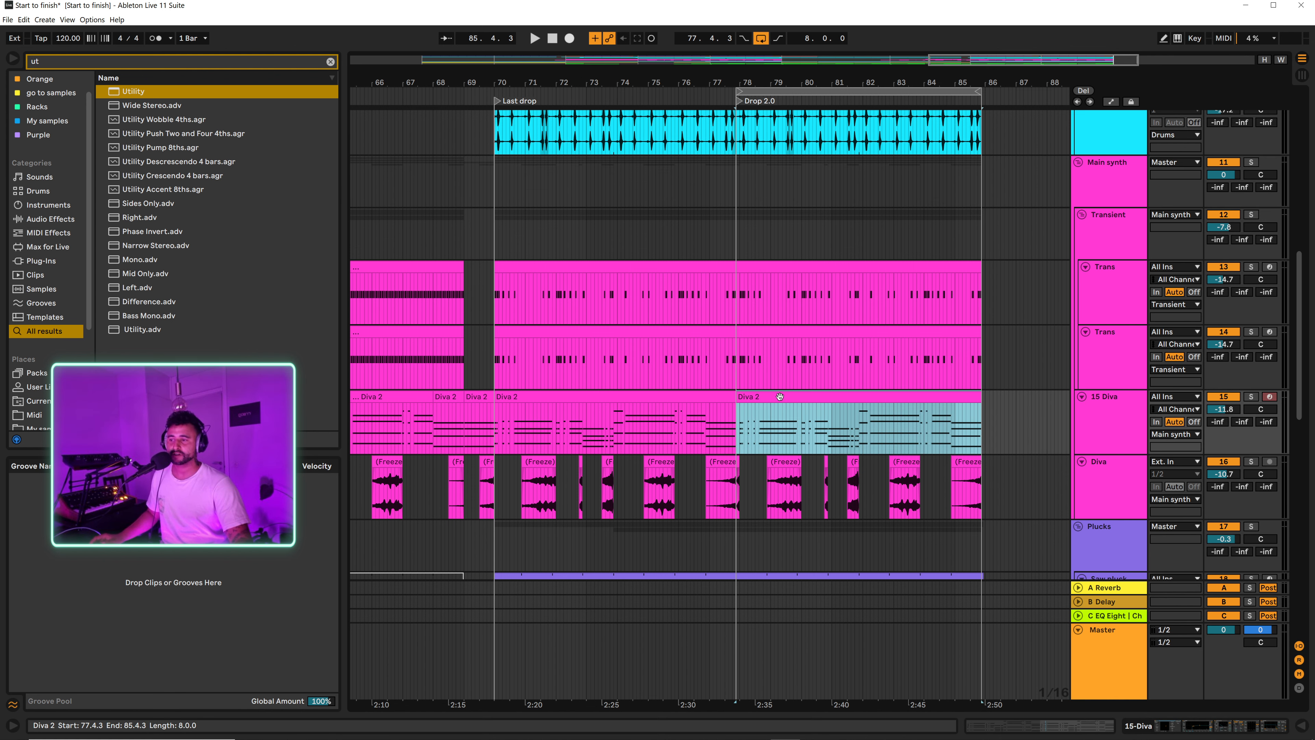
scroll(853, 235, up, 3)
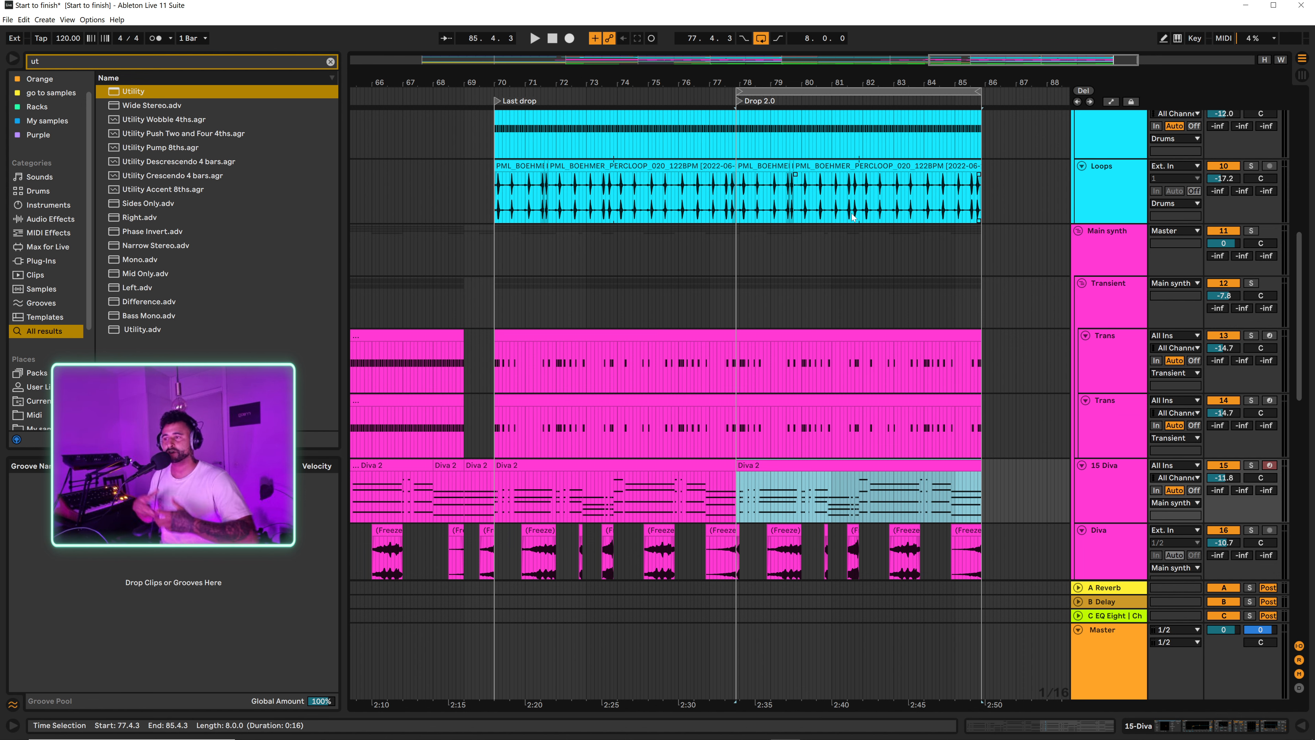
scroll(759, 227, up, 20)
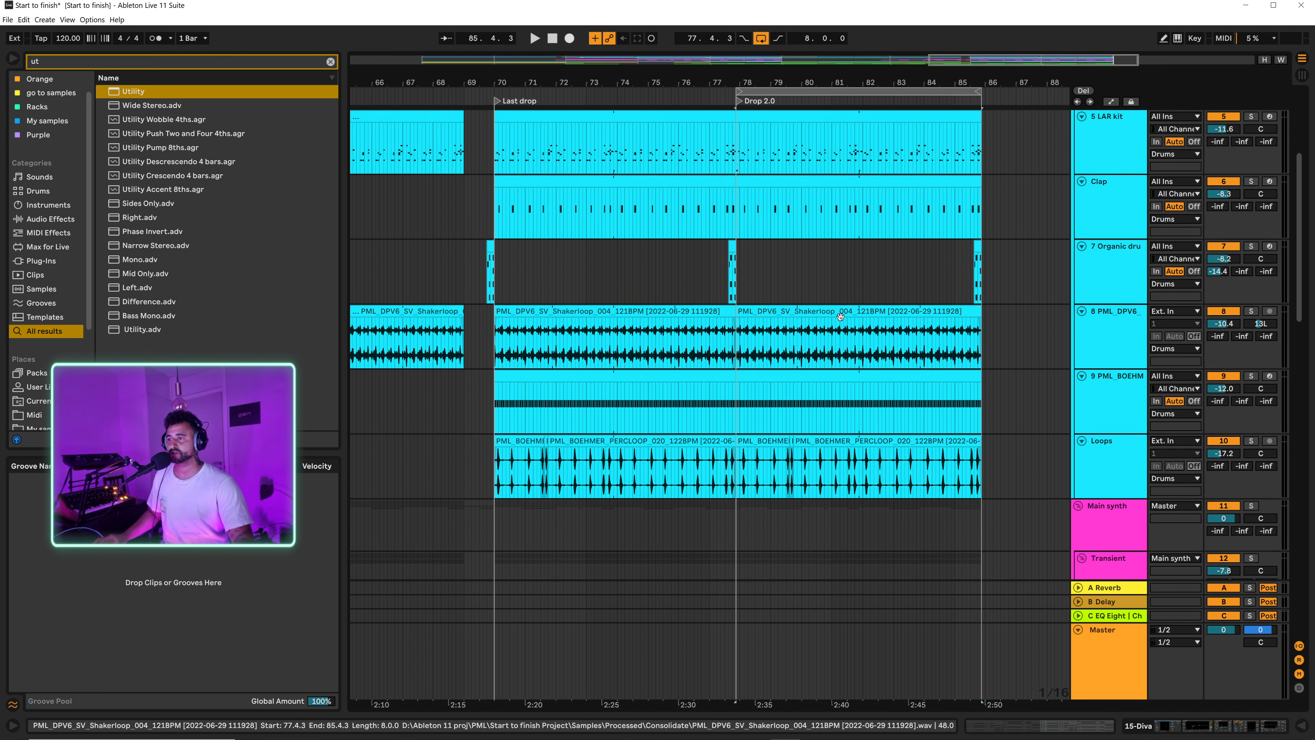
scroll(850, 348, down, 1)
click(797, 254)
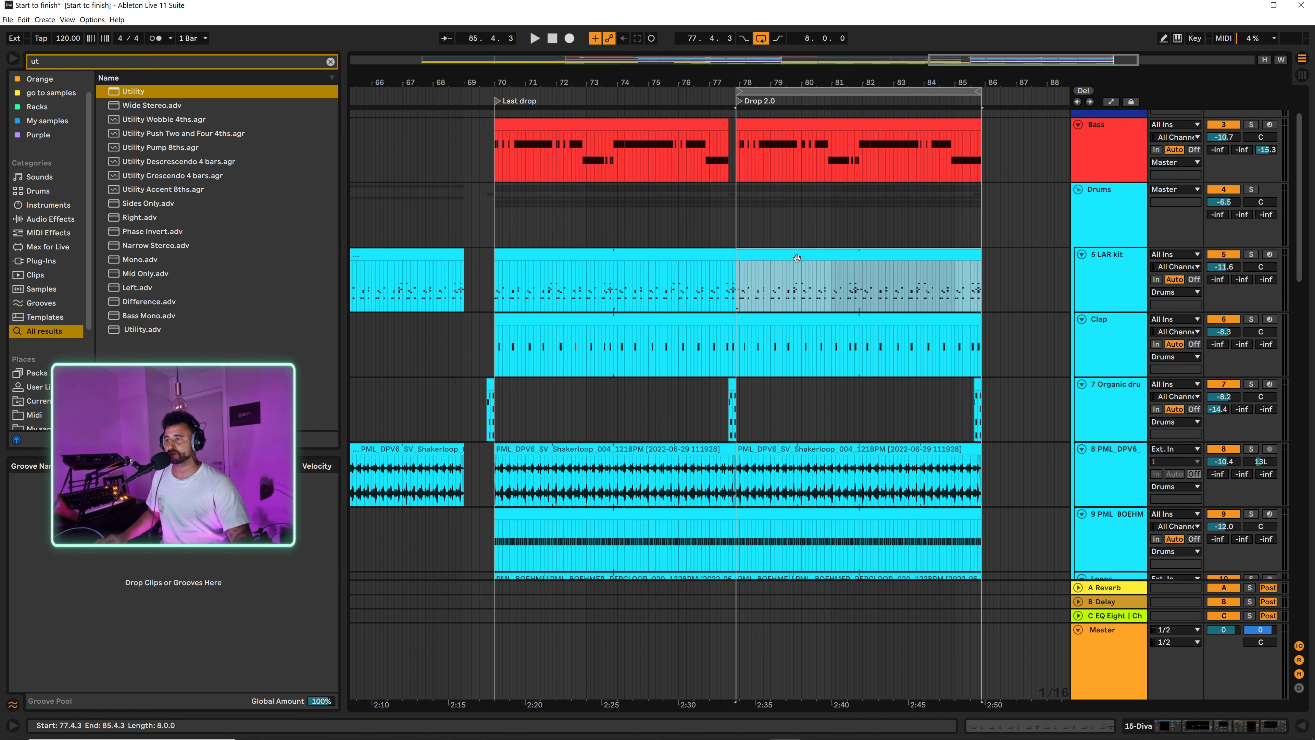
click(1119, 283)
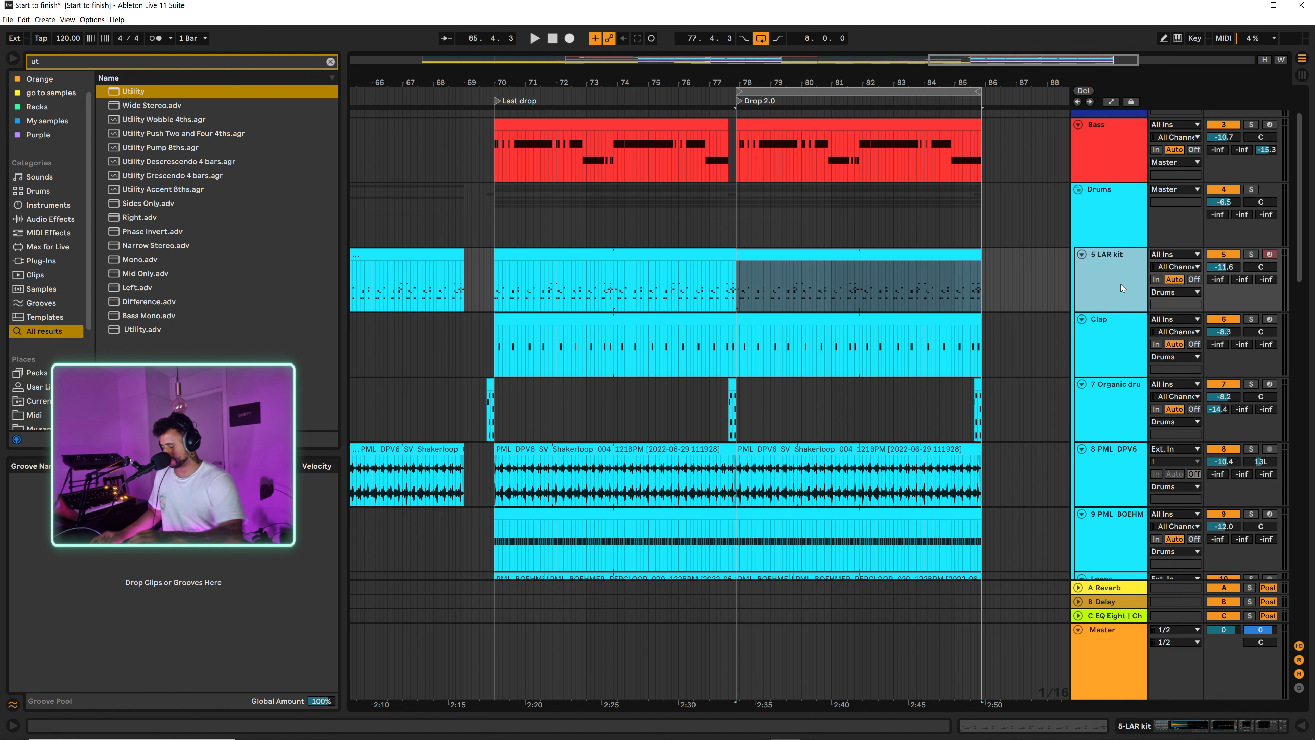
key(ctrl+shift+t)
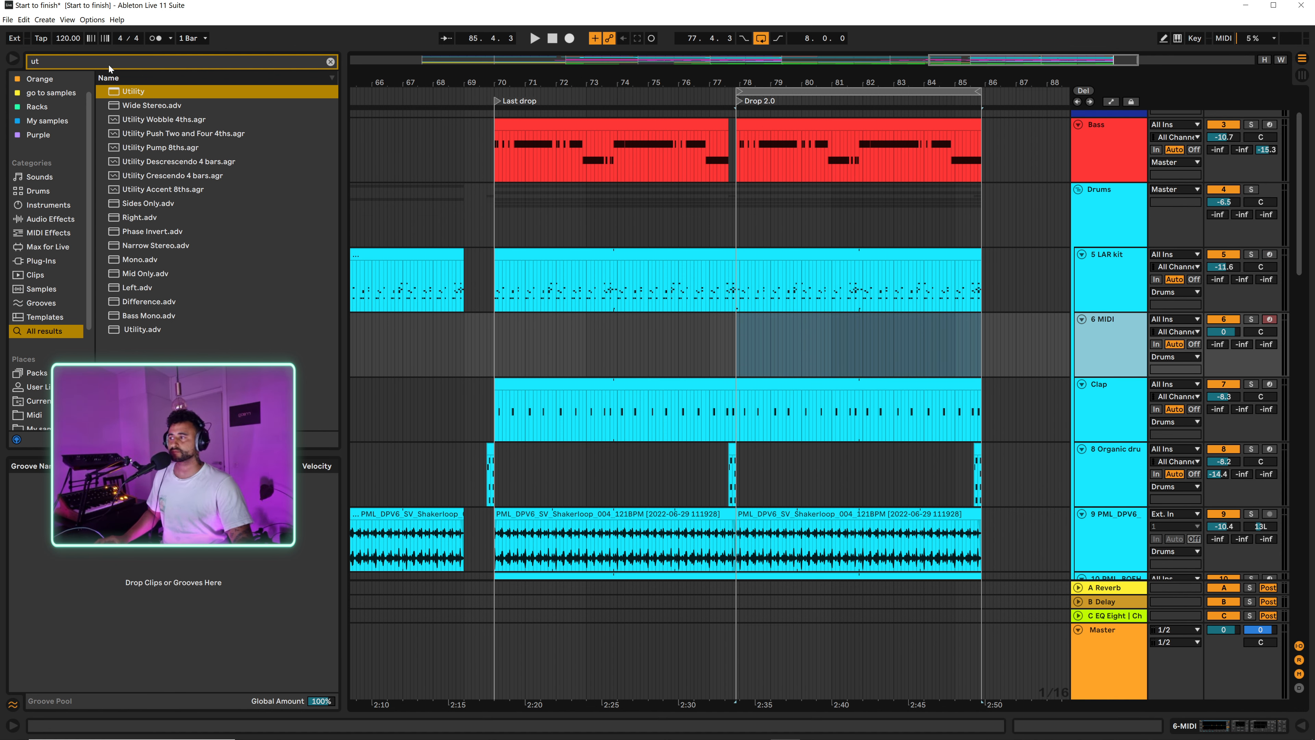
Step: Search the PML sample folder for "ride" and open the Ride one-shots of the PML - Cioz - Stil Vor Talent pack
click(329, 61)
text(ri)
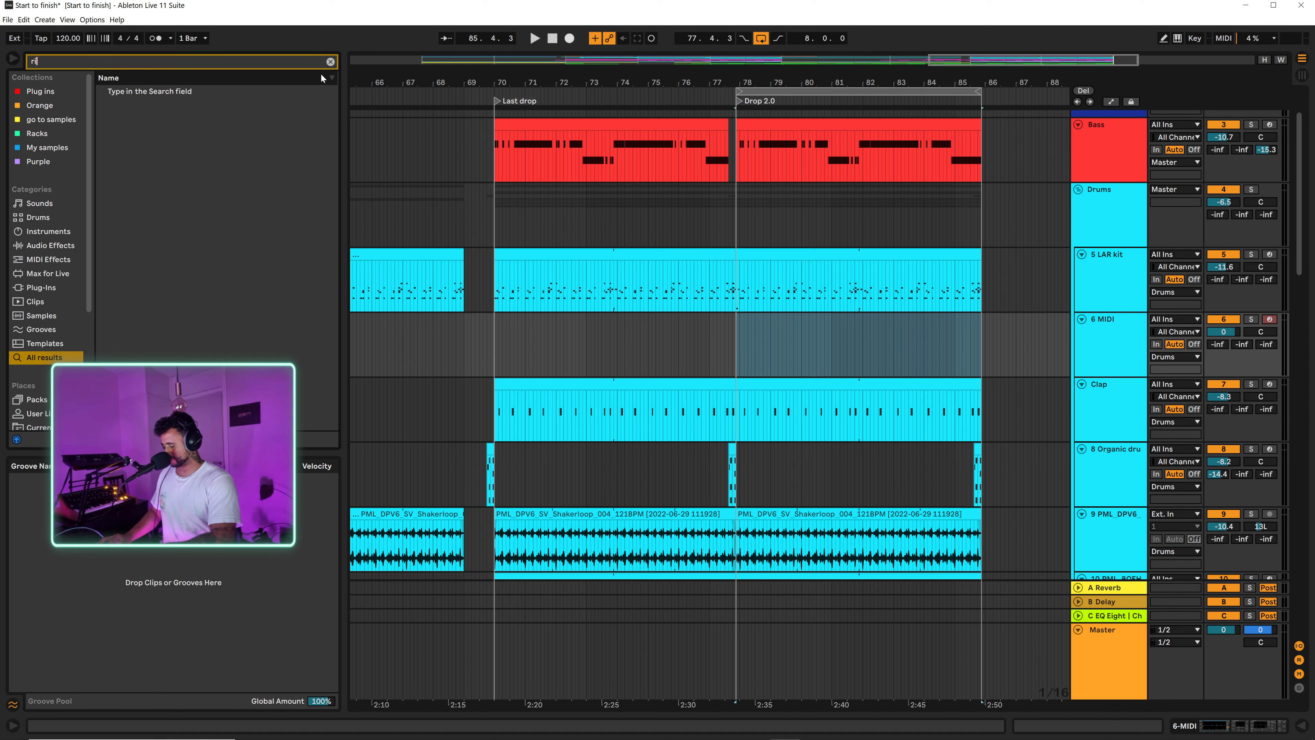
text(de)
scroll(56, 222, down, 5)
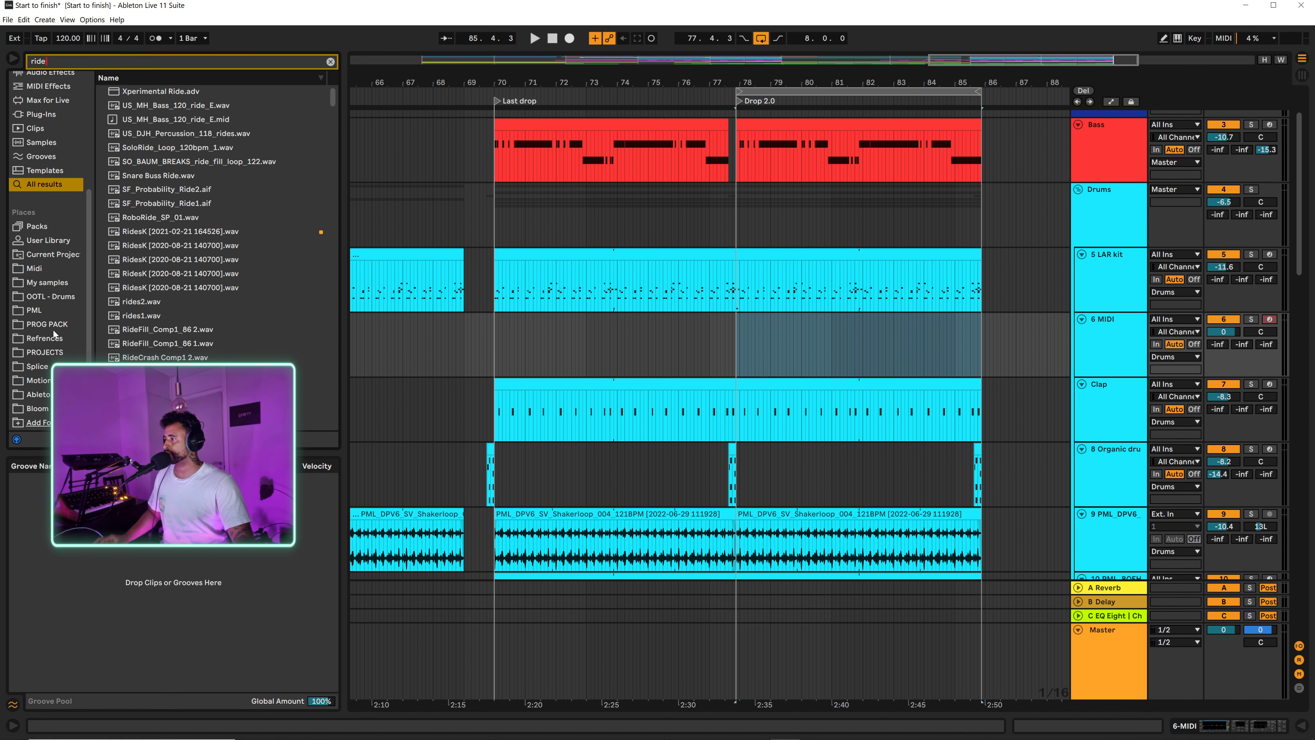
click(45, 315)
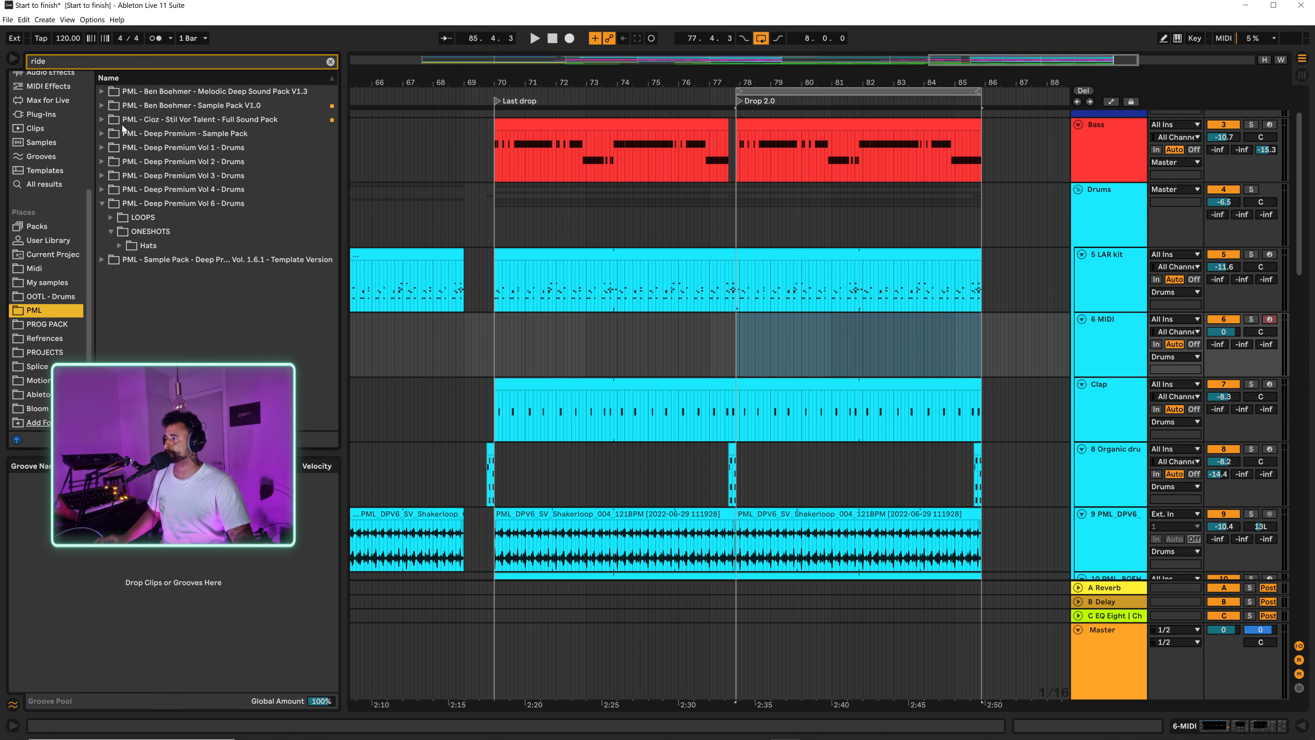
click(103, 120)
click(111, 148)
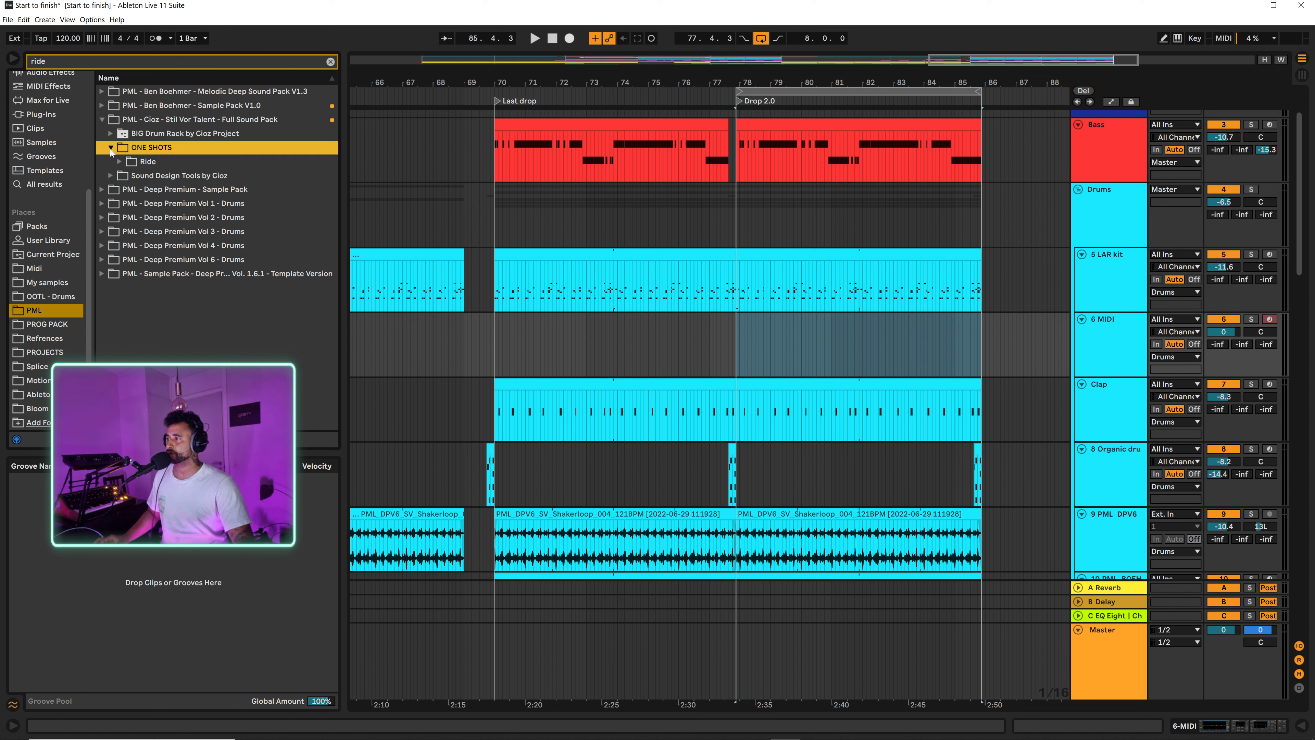
click(120, 162)
Step: Audition the Cioz ride one-shots from Arbol to WalkLikeAKing, comparing Lion, Lucky_Shot and WalkLikeAKing again
click(167, 174)
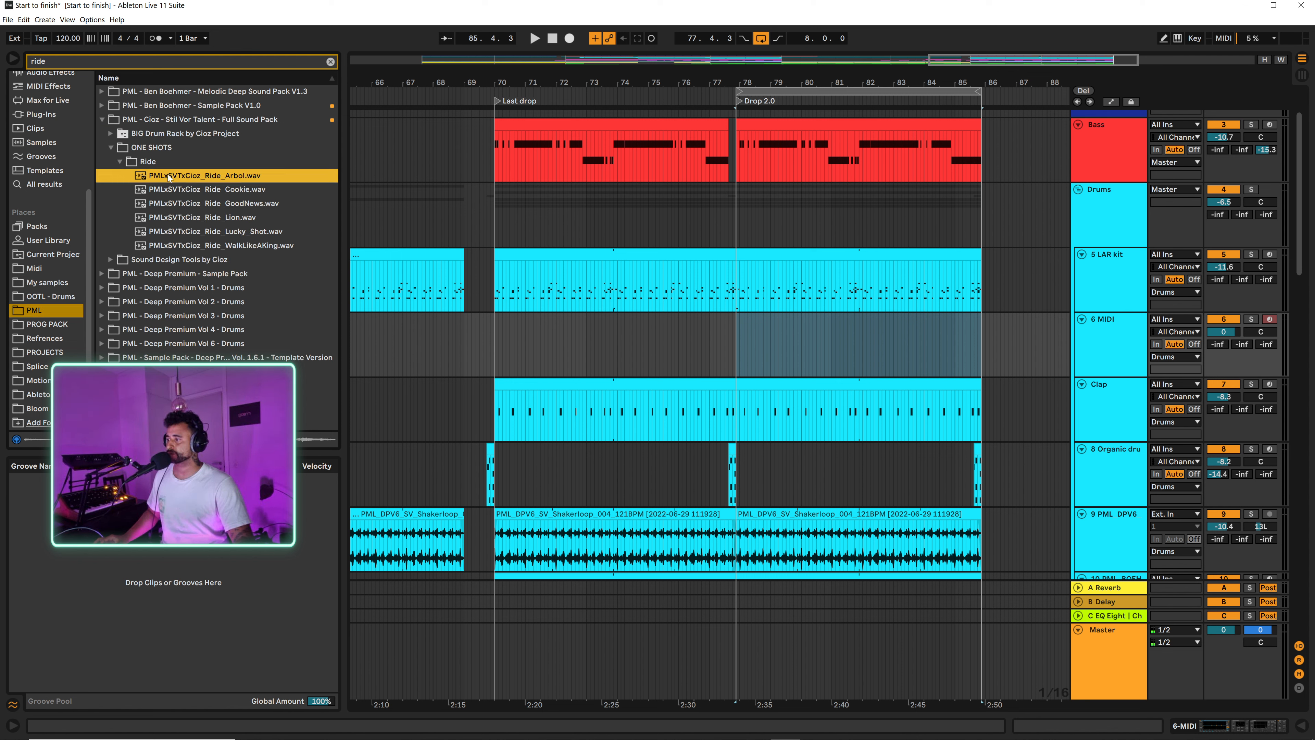
click(176, 190)
click(176, 208)
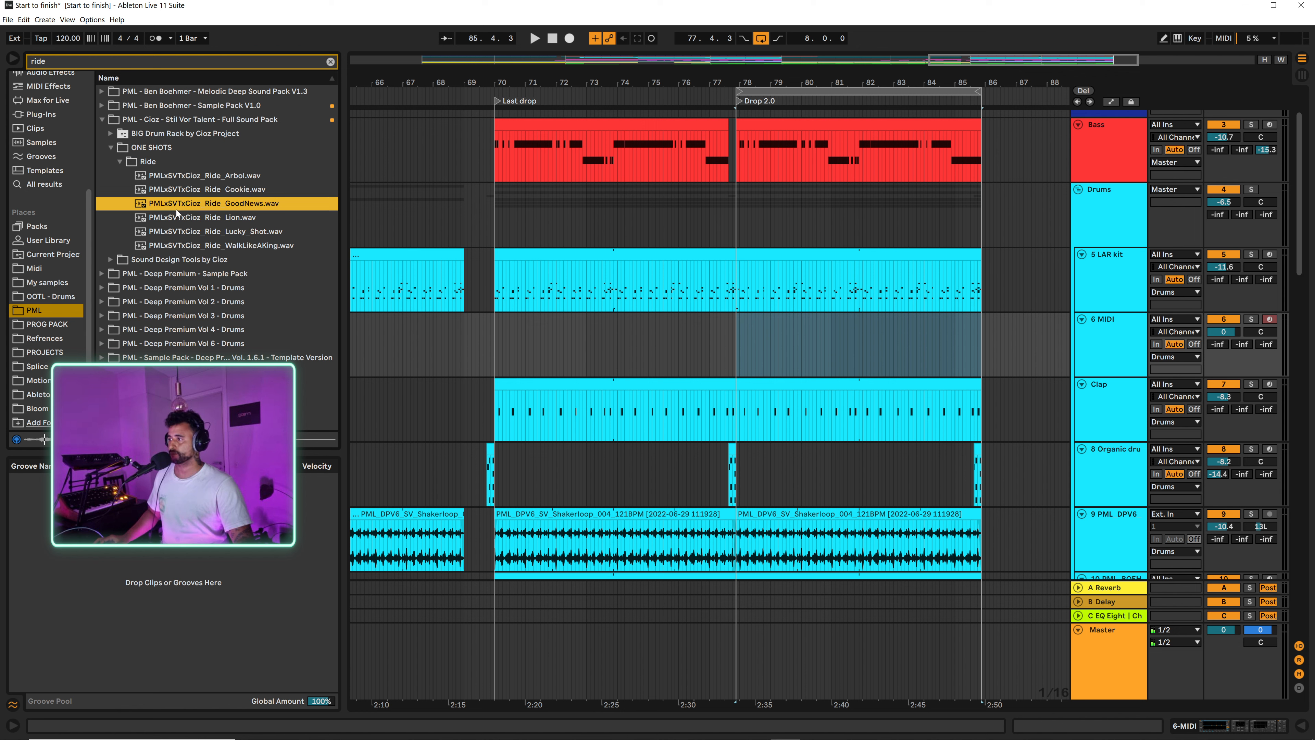
click(180, 218)
click(182, 233)
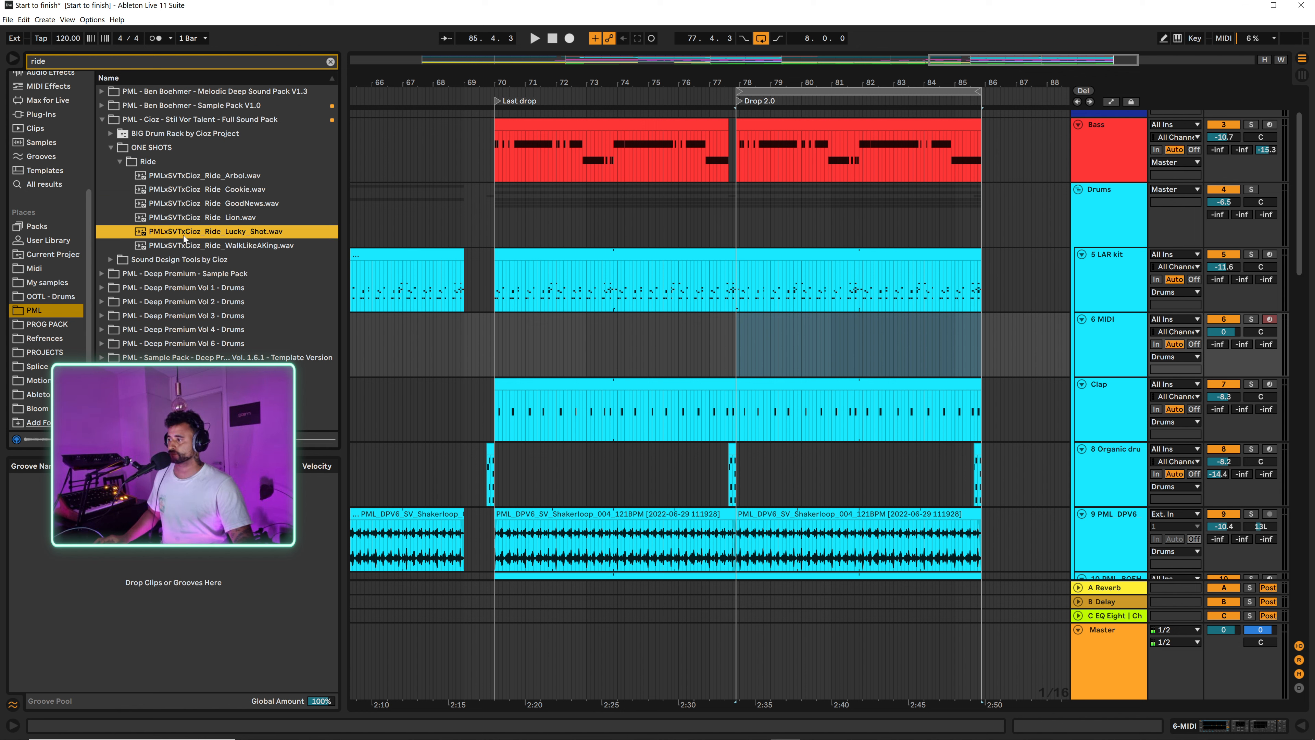
click(184, 242)
click(189, 237)
click(173, 220)
click(180, 230)
click(182, 245)
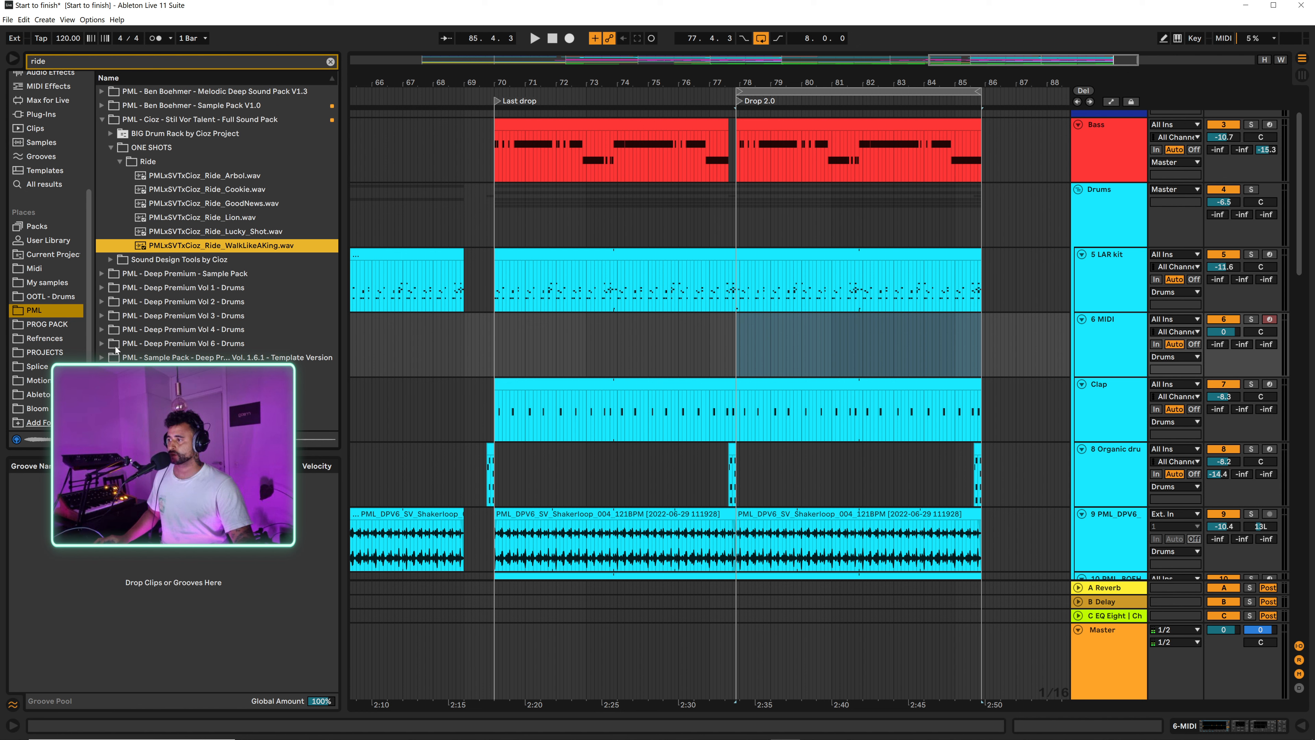
Step: Audition the three ITS_Ride one-shots in the Hats folder of PML - Deep Premium Vol 6 - Drums, and collapse the folder
click(103, 343)
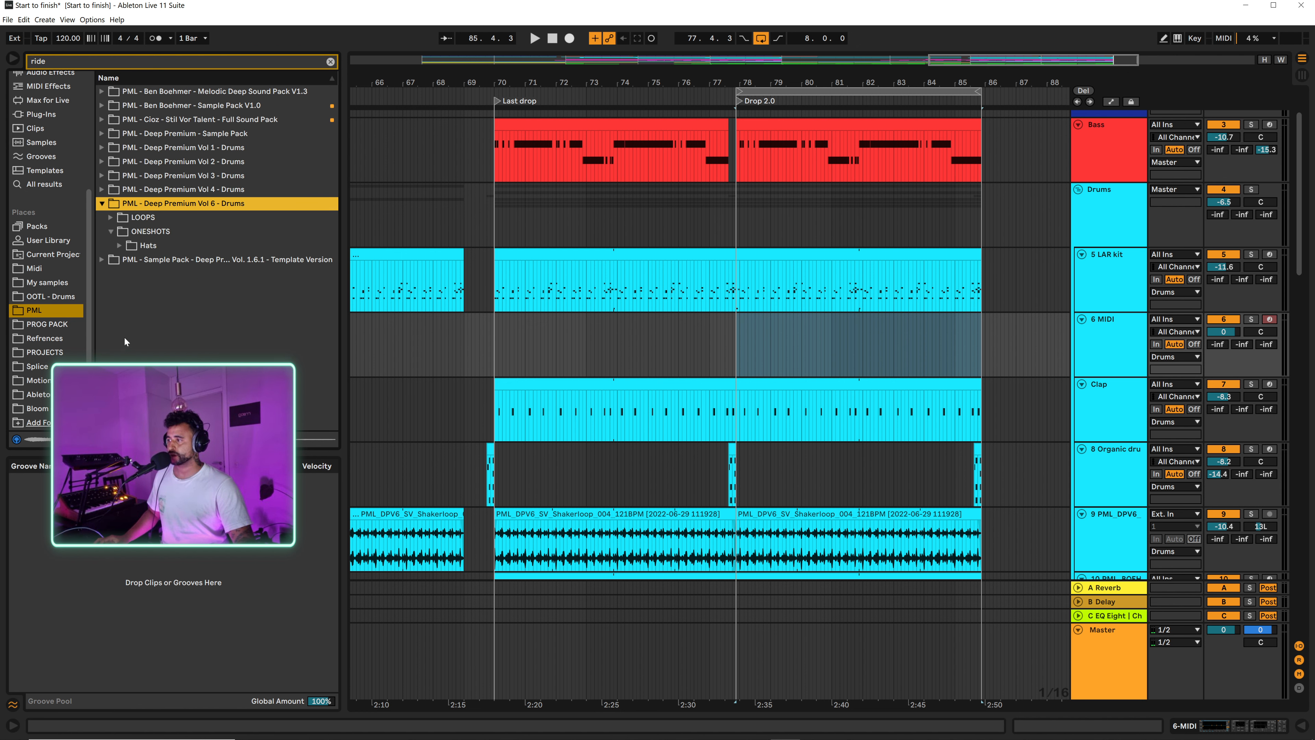
click(120, 246)
click(166, 261)
click(171, 275)
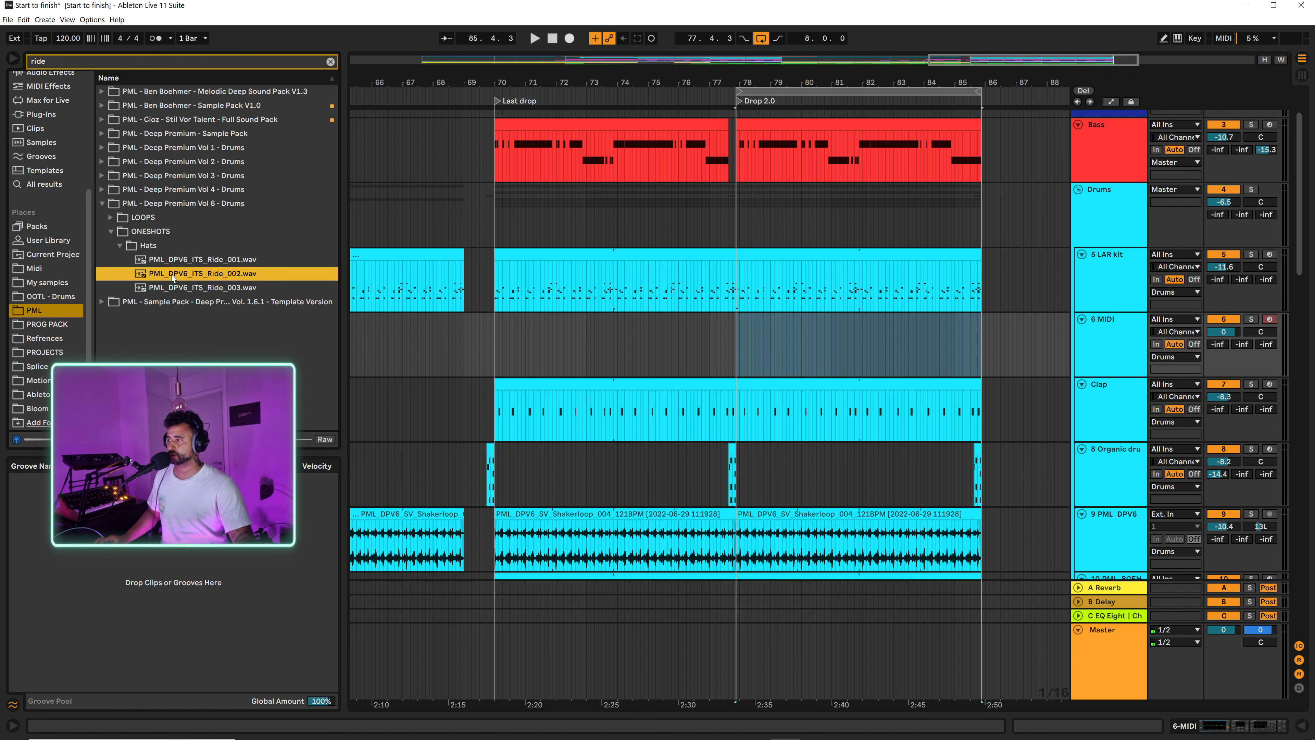
click(171, 288)
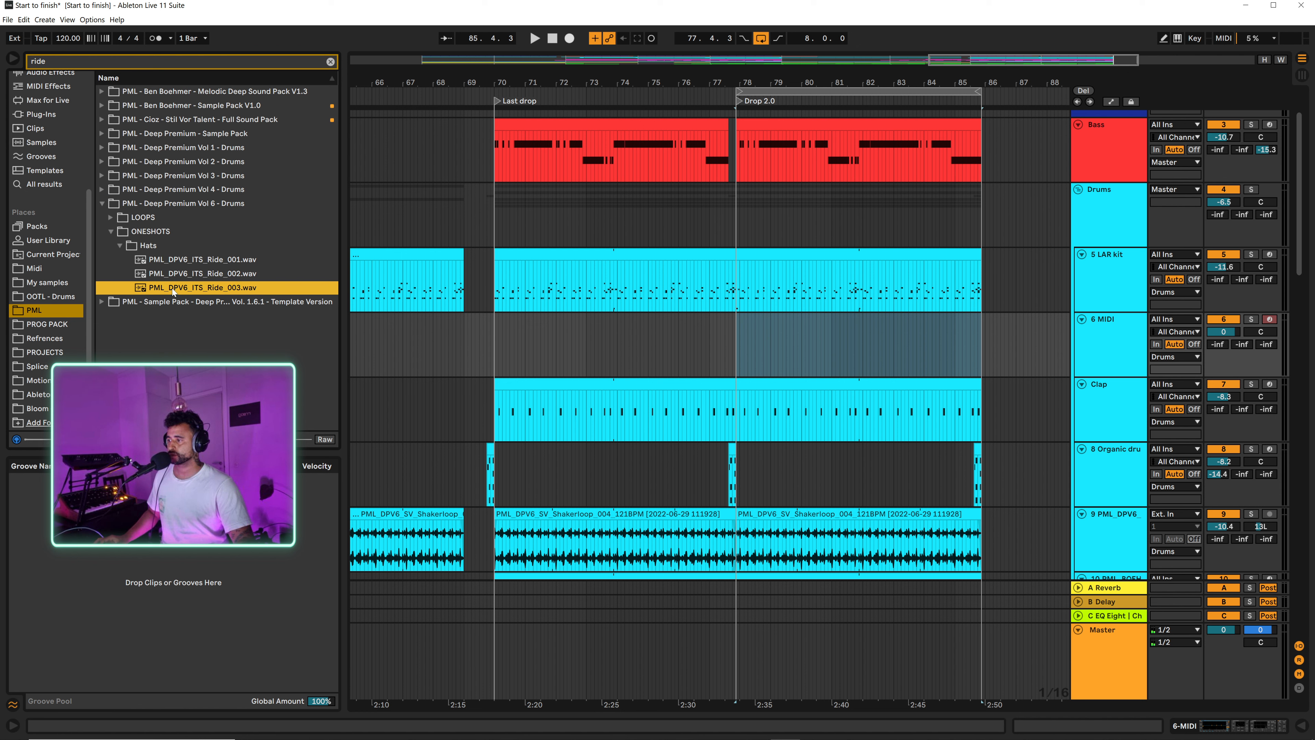
click(117, 243)
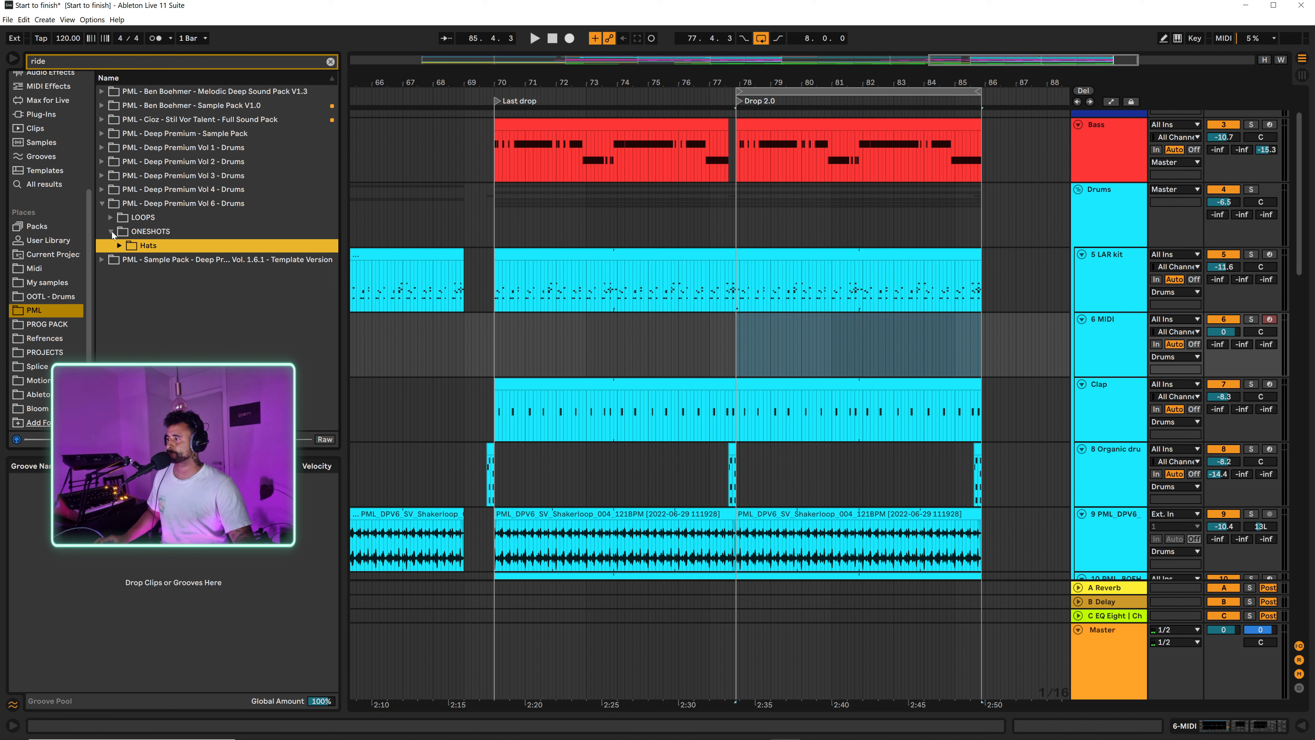
Step: Open the CRASHES_RIDES folder of PML - Deep Premium Vol 4 - Drums and audition several crash and noise-crash samples
click(105, 189)
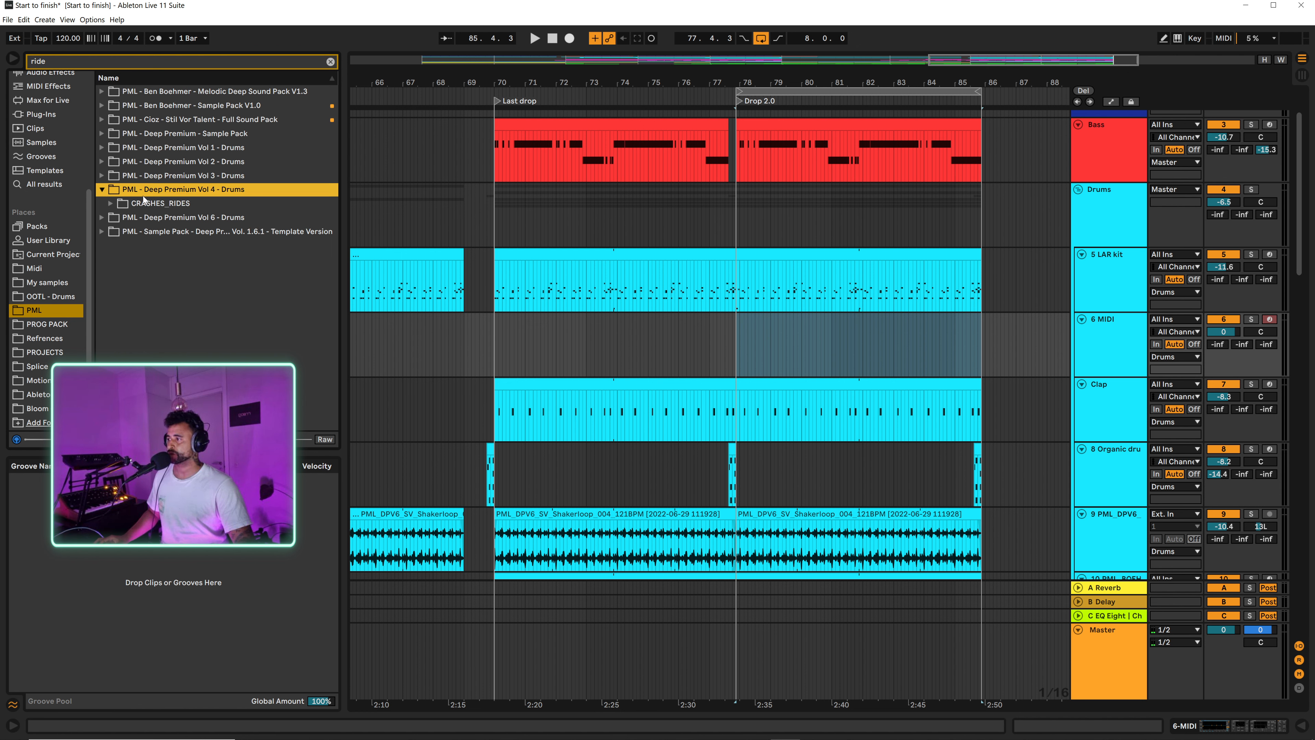
click(110, 203)
click(159, 220)
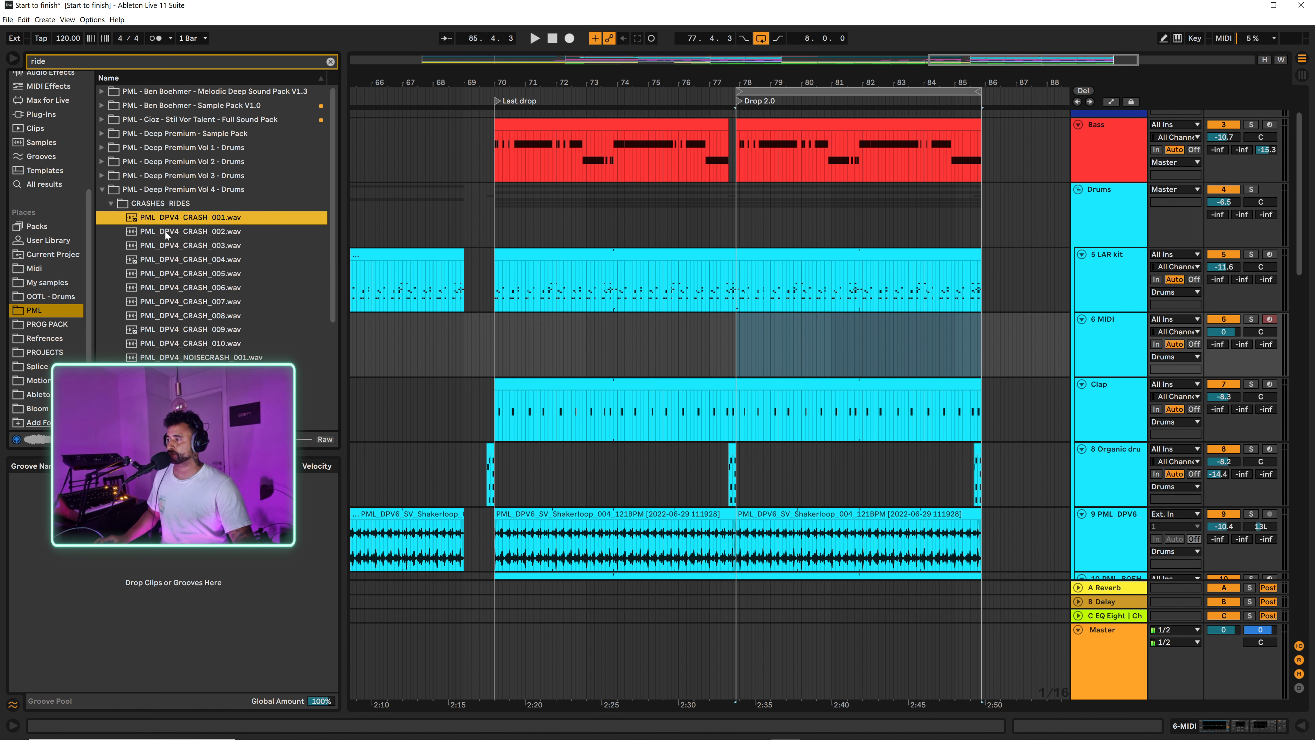
click(165, 231)
click(167, 260)
click(170, 288)
click(167, 357)
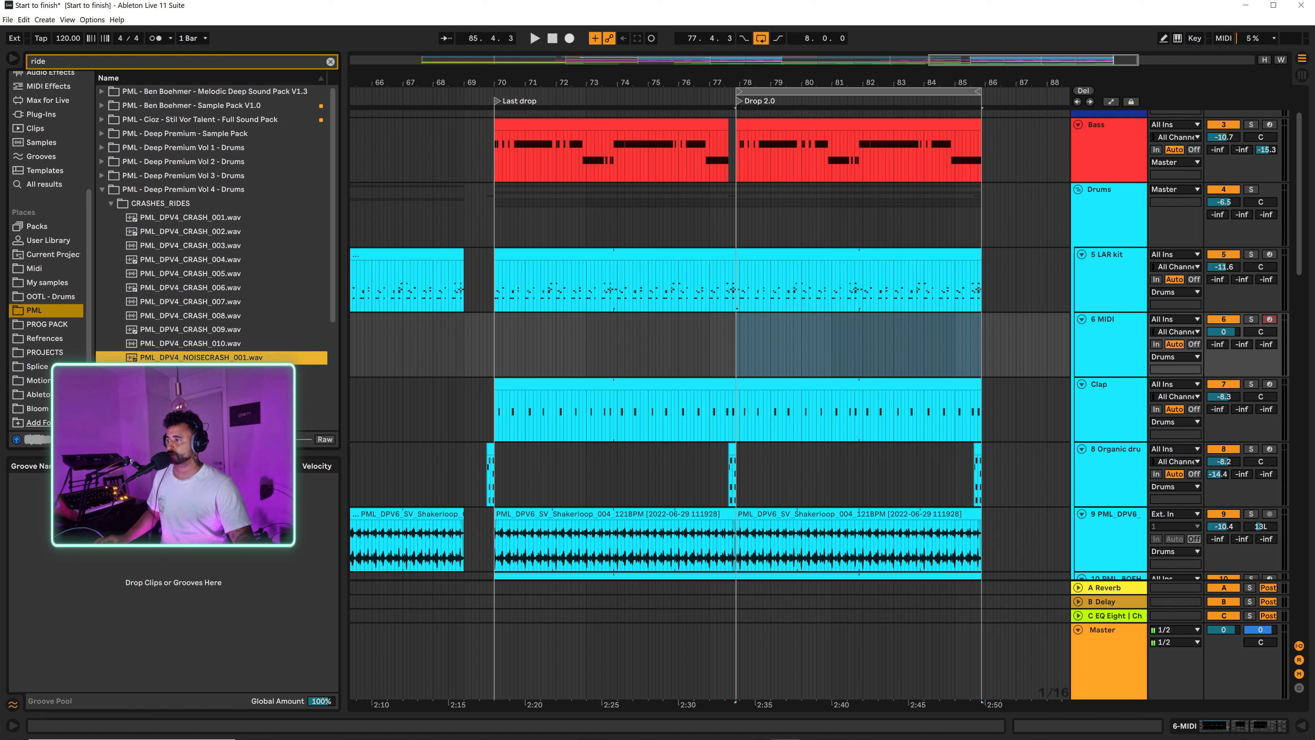
Step: Audition the PML_DPV4_RIDE samples and load PML_DPV4_RIDE_006.wav onto the new MIDI track
scroll(192, 311, down, 3)
click(192, 325)
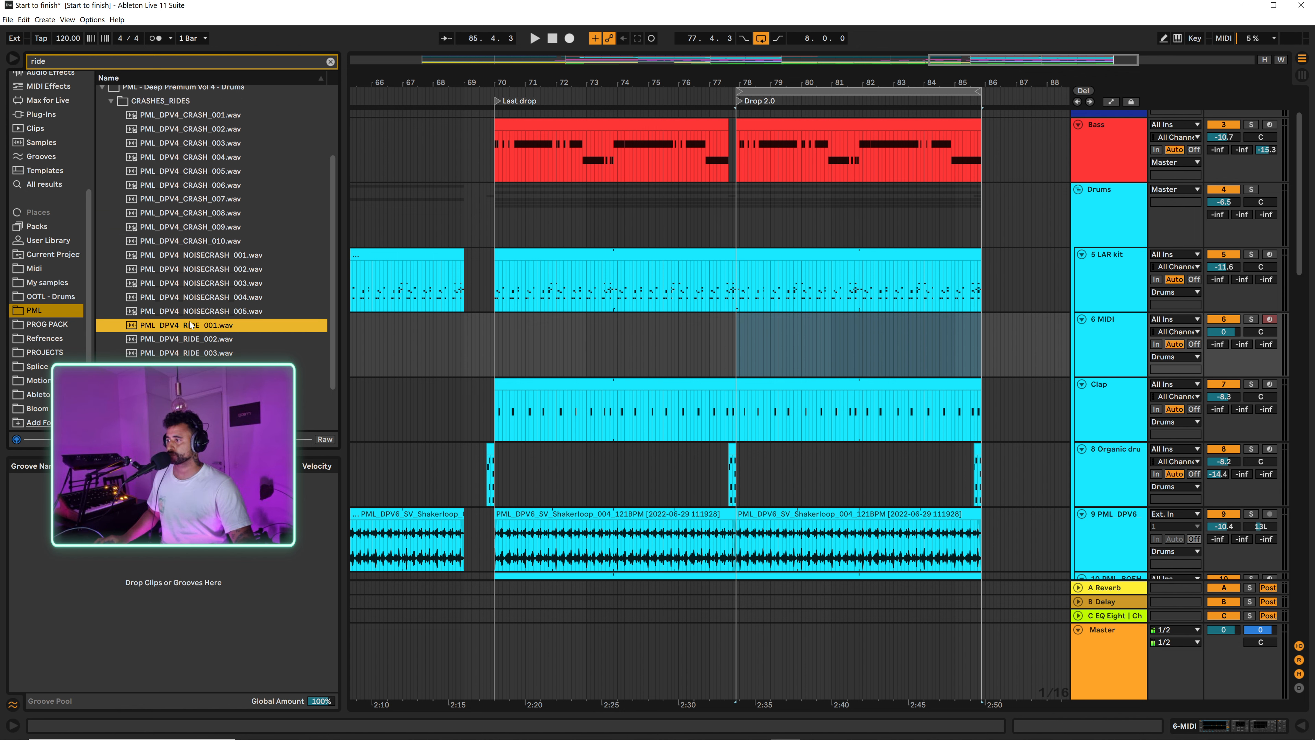
click(186, 340)
click(185, 352)
click(185, 366)
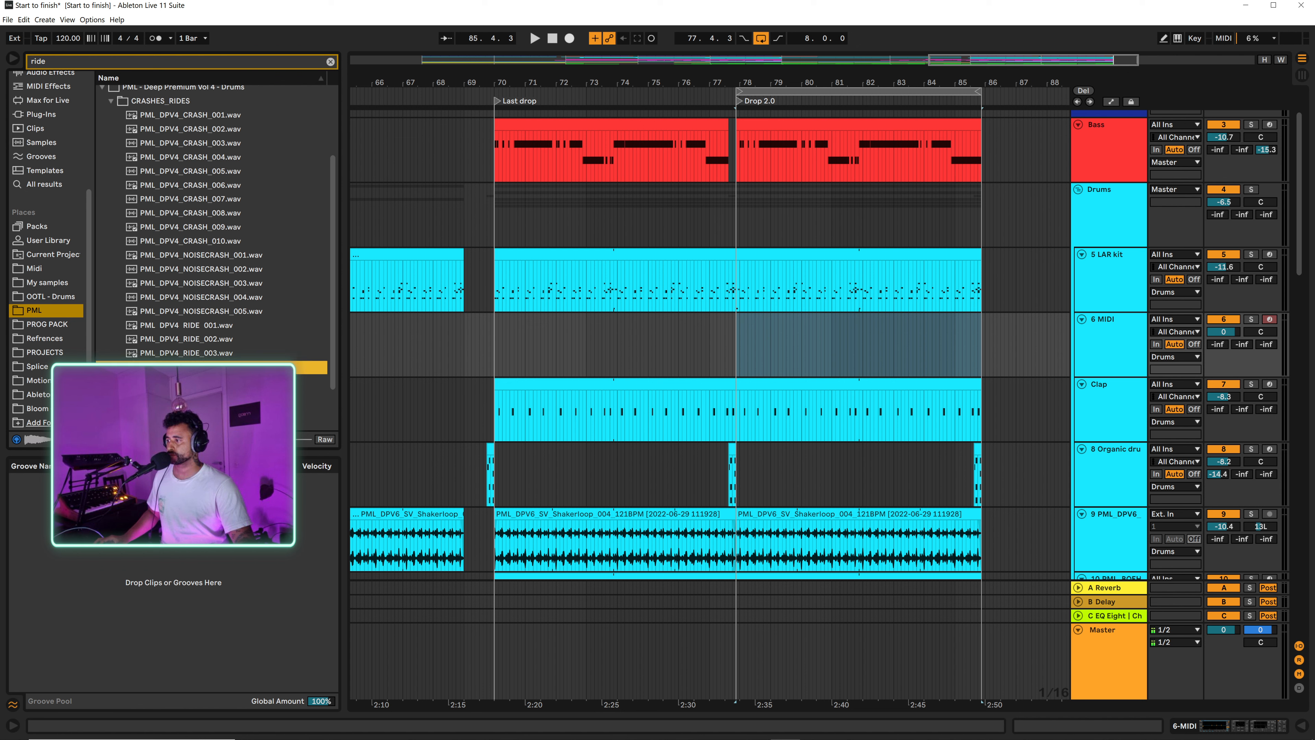
scroll(212, 233, down, 2)
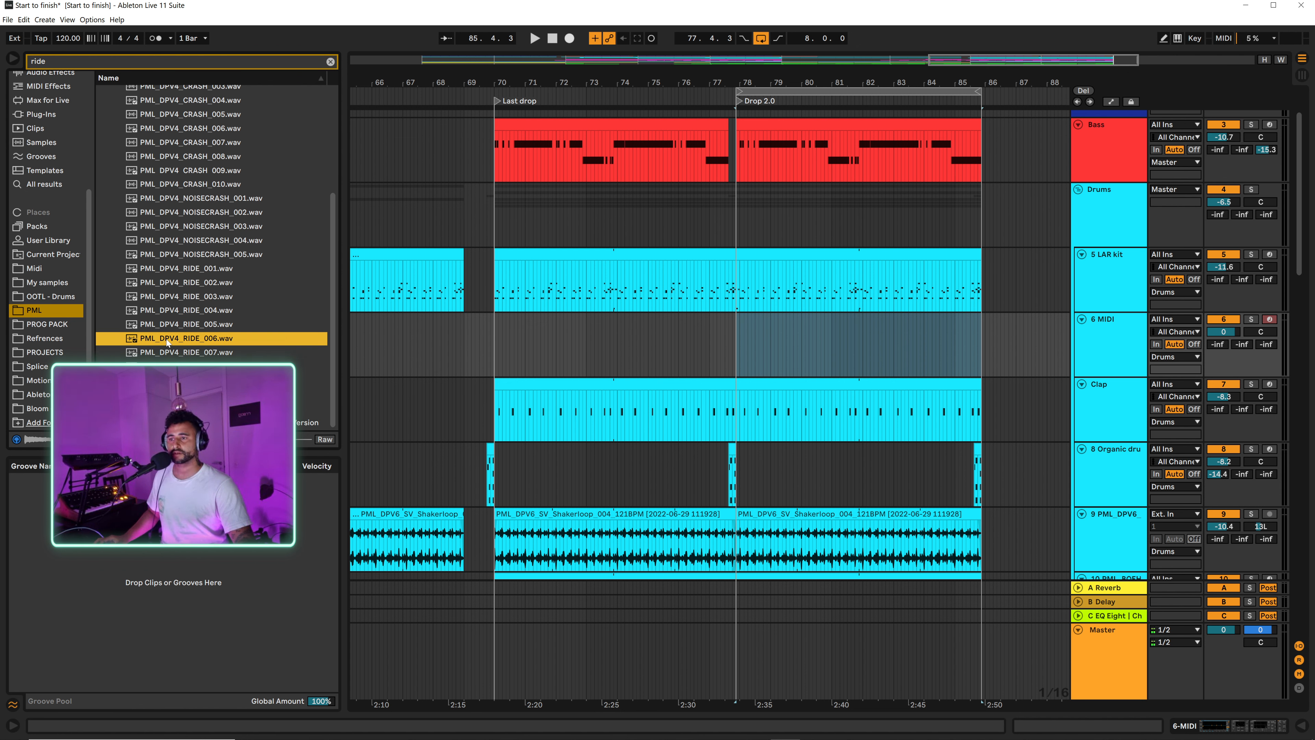
key(Return)
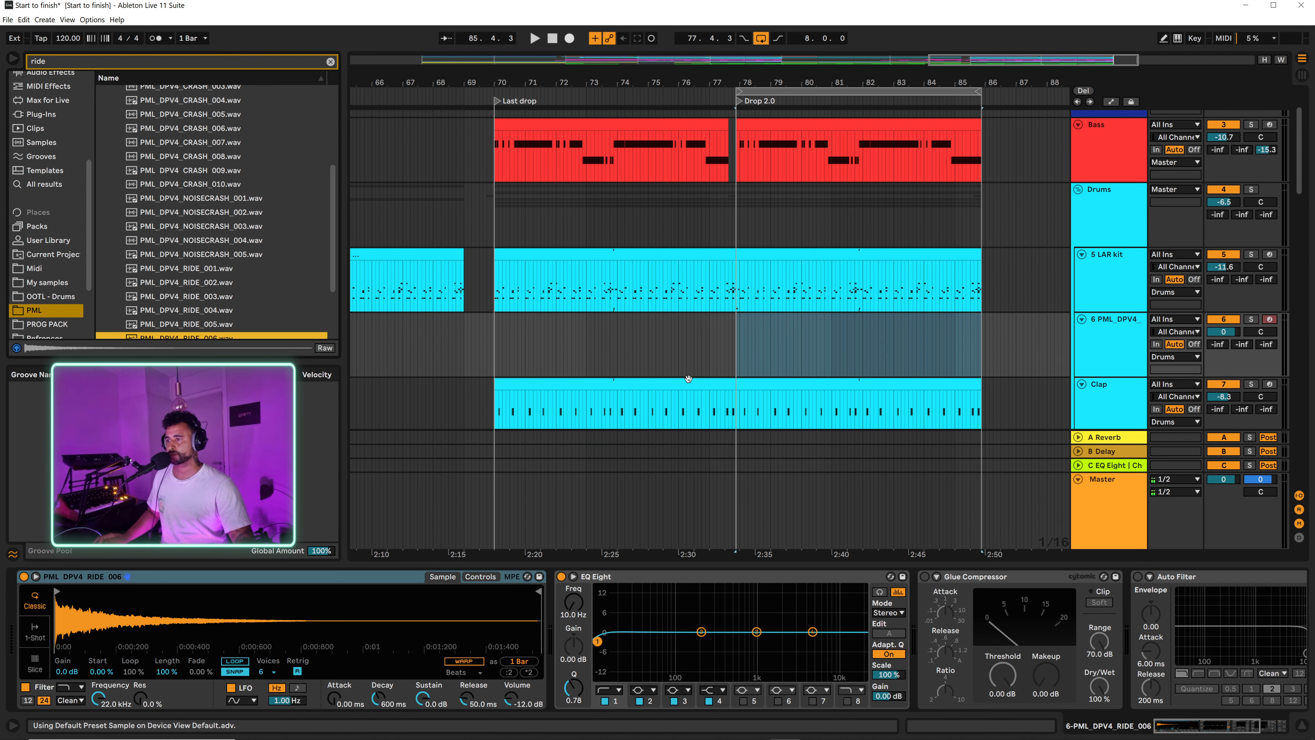
Step: Create an empty MIDI clip on the ride track from 77.4.3 to 80.1.1, at the start of Drop 2.0
click(735, 357)
scroll(758, 324, up, 5)
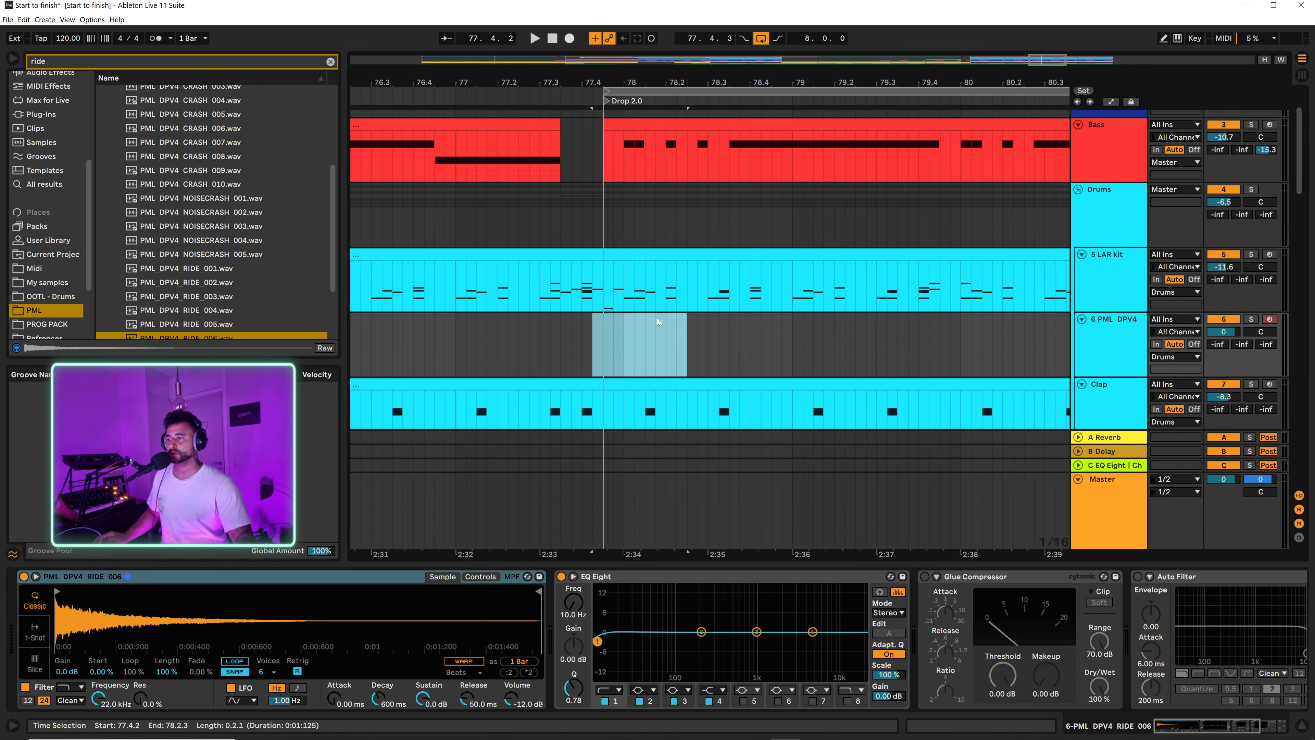
drag(651, 350, 951, 343)
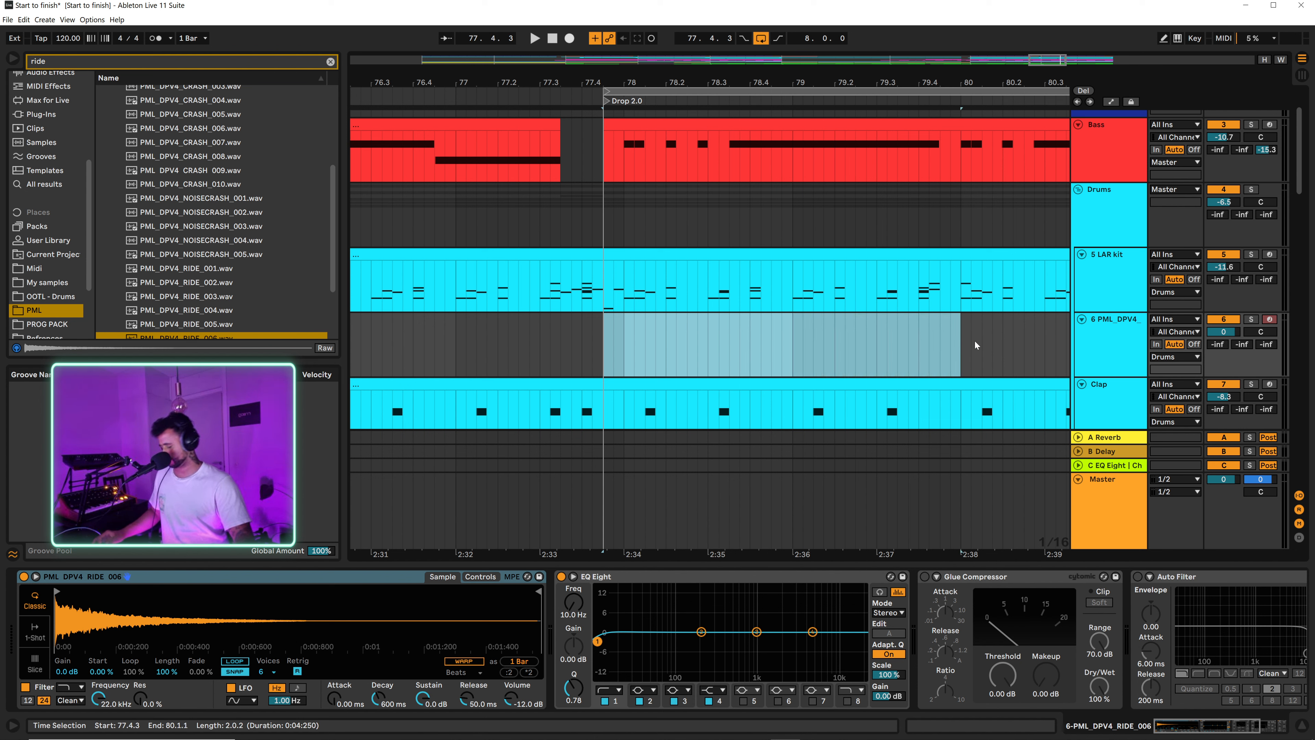
key(ctrl+shift+m)
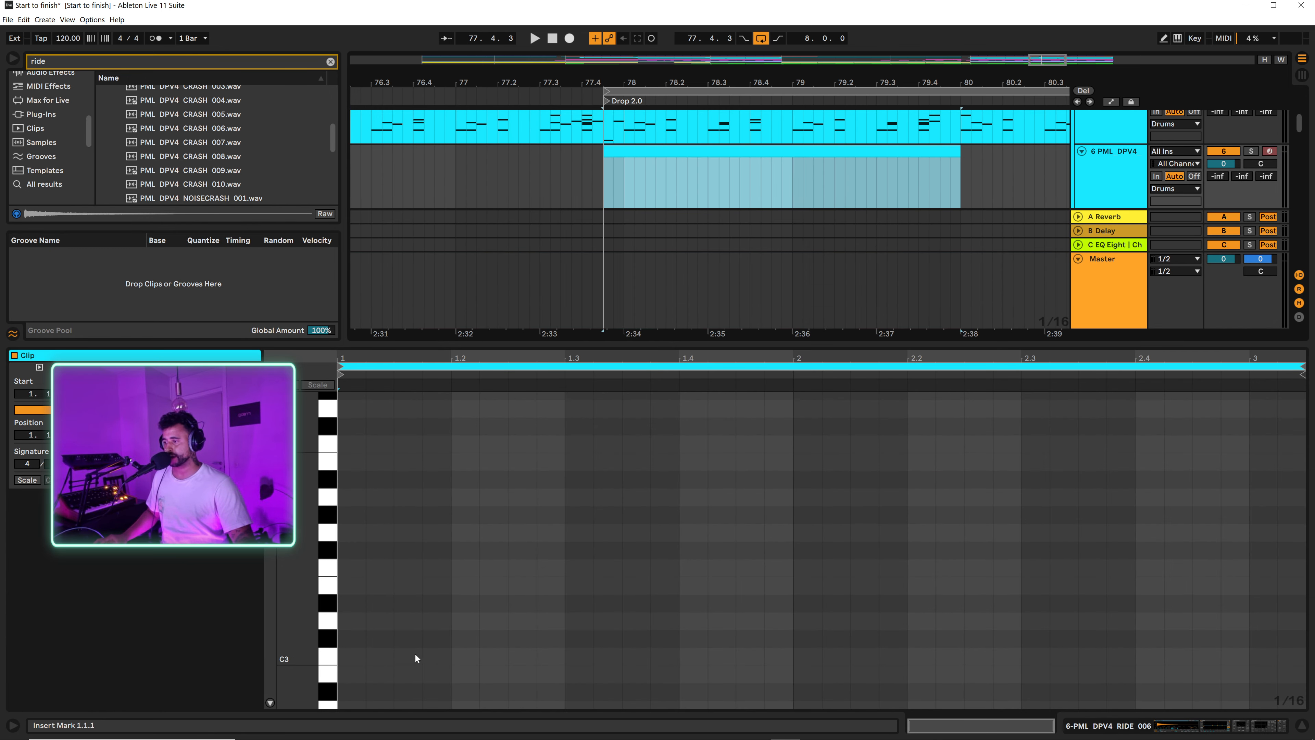
Step: Fill the ride clip with off-beat C3 notes from 1.1.3, one per beat for two bars, and end its loop at 3.1.1
double_click(407, 658)
click(519, 657)
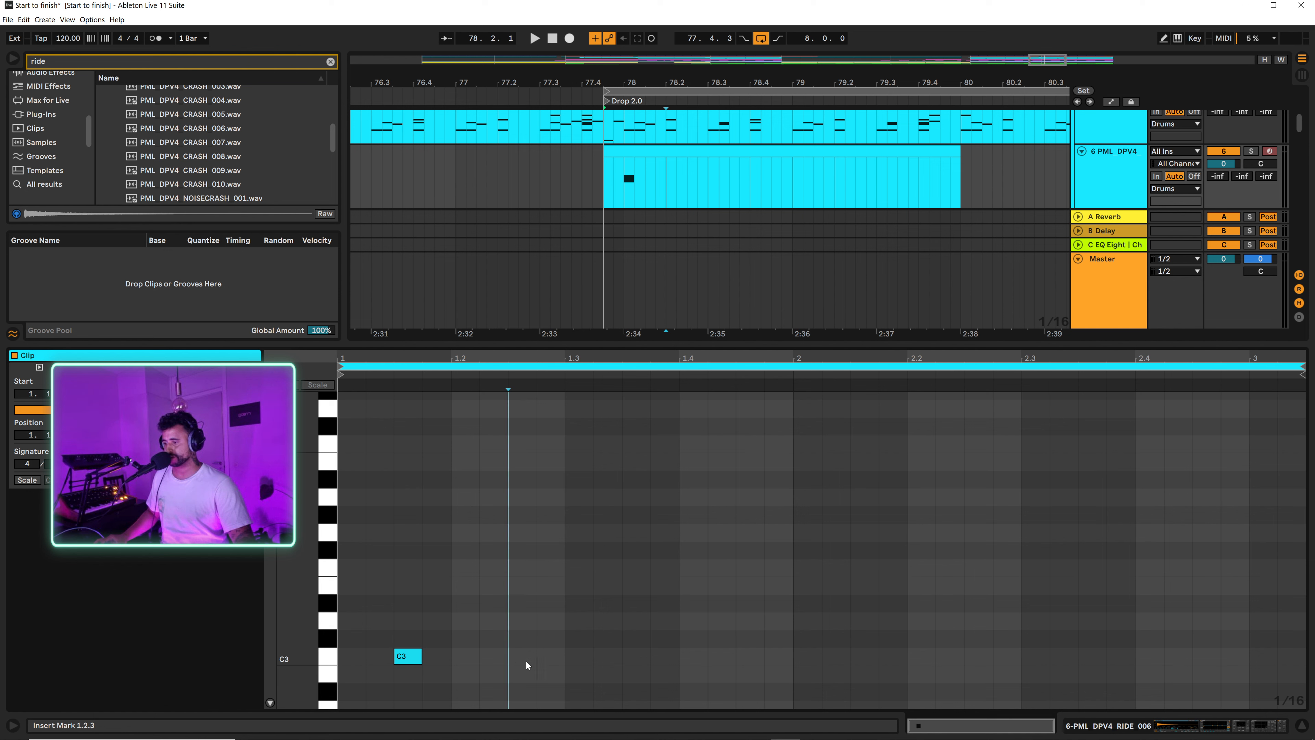
double_click(516, 656)
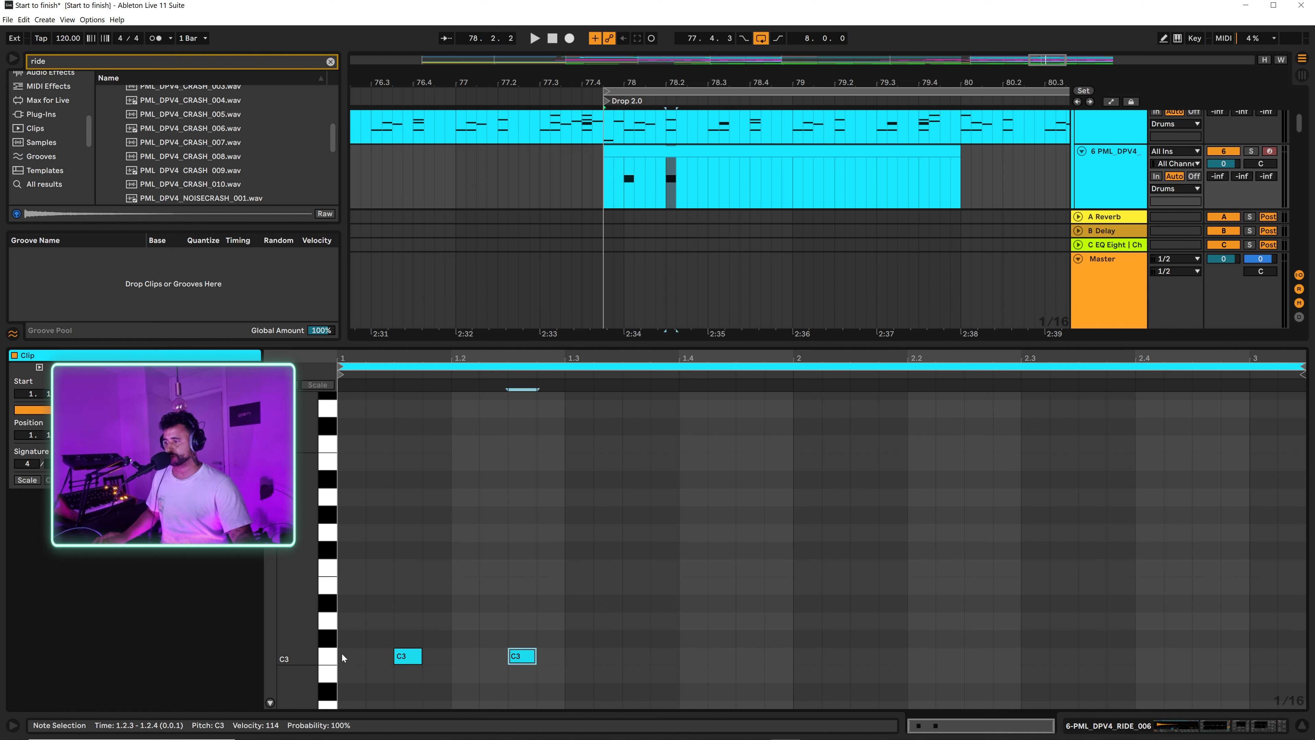
drag(342, 653, 568, 658)
key(ctrl+d)
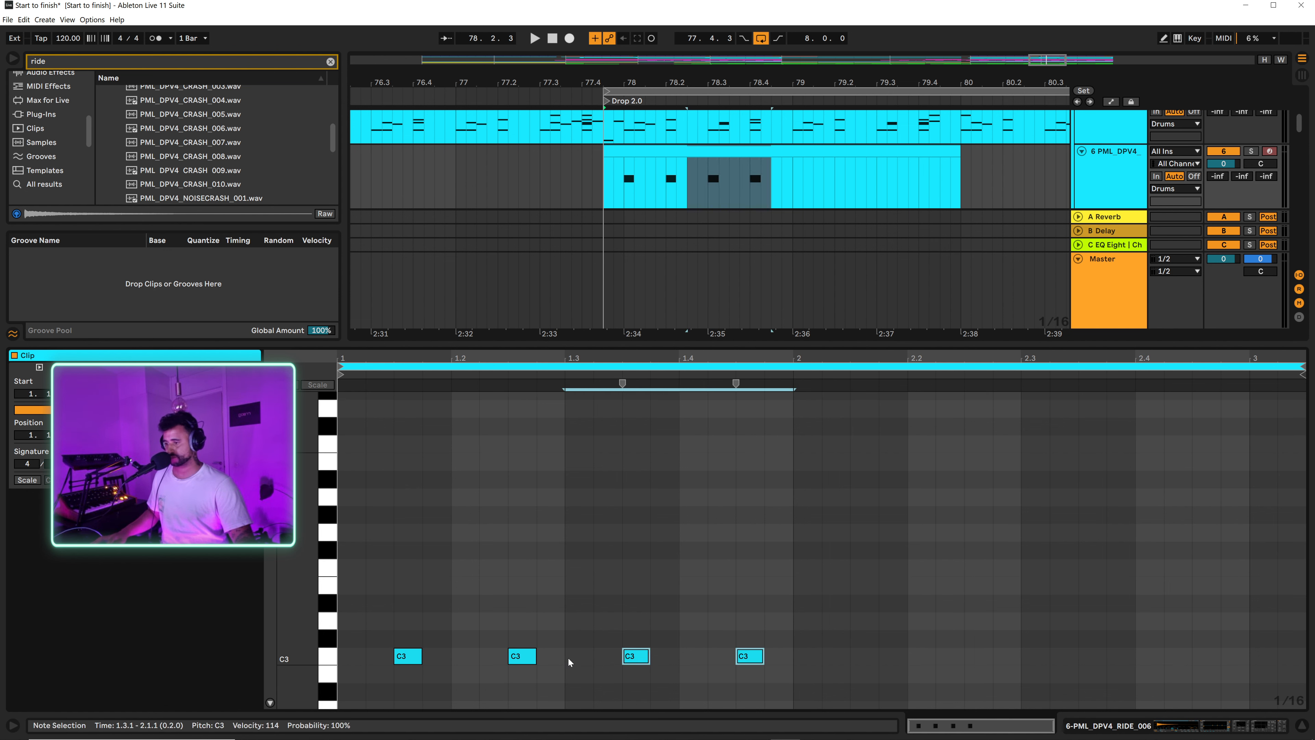
key(ctrl+d)
key(ctrl+d)
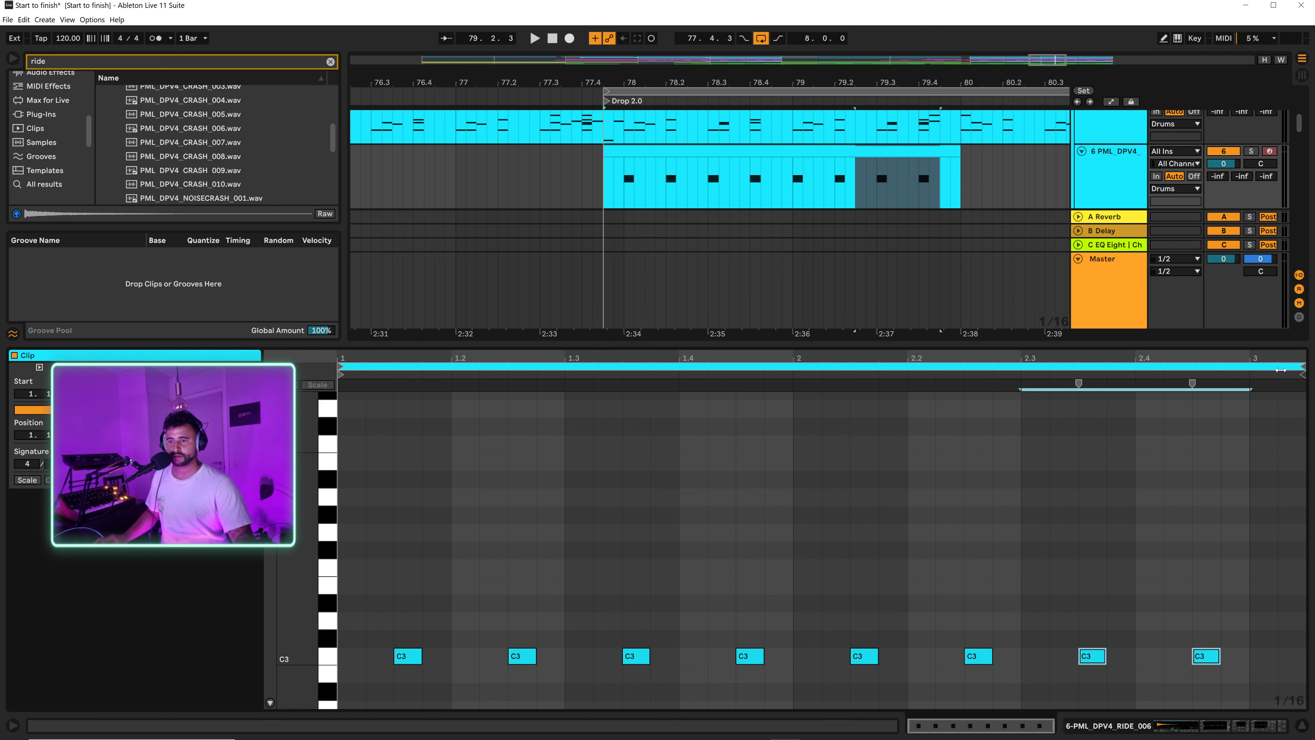
drag(1307, 365, 1249, 366)
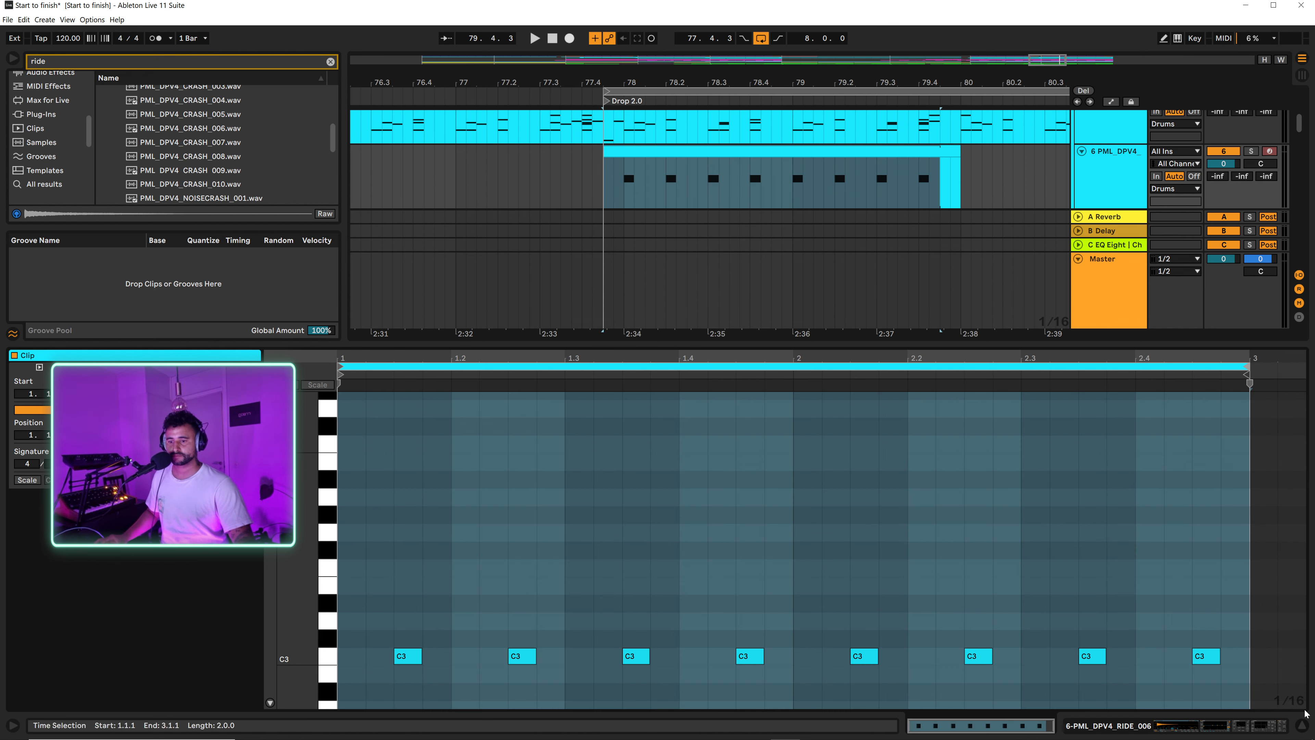
Step: Extend the ride clip to the end of Drop 2.0 and set the ride track's volume to -16.0 dB
click(1302, 724)
scroll(767, 124, down, 5)
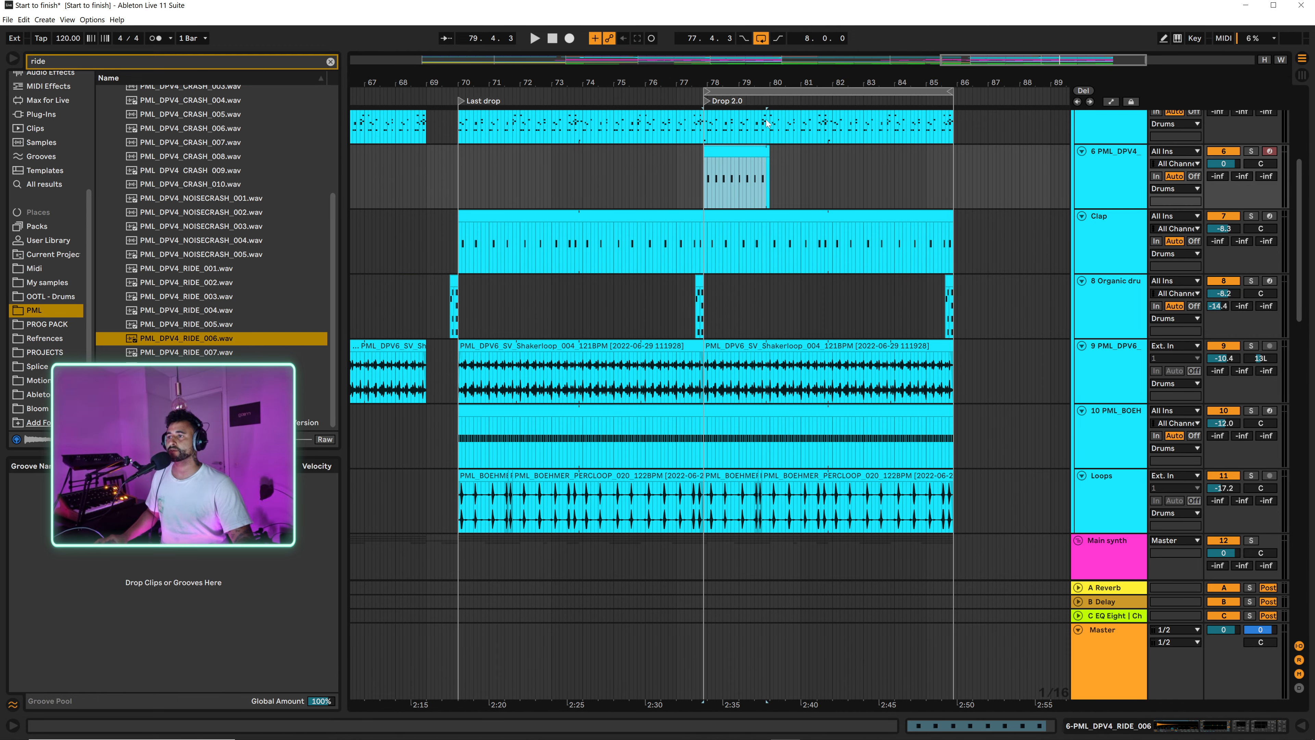
drag(766, 151, 952, 159)
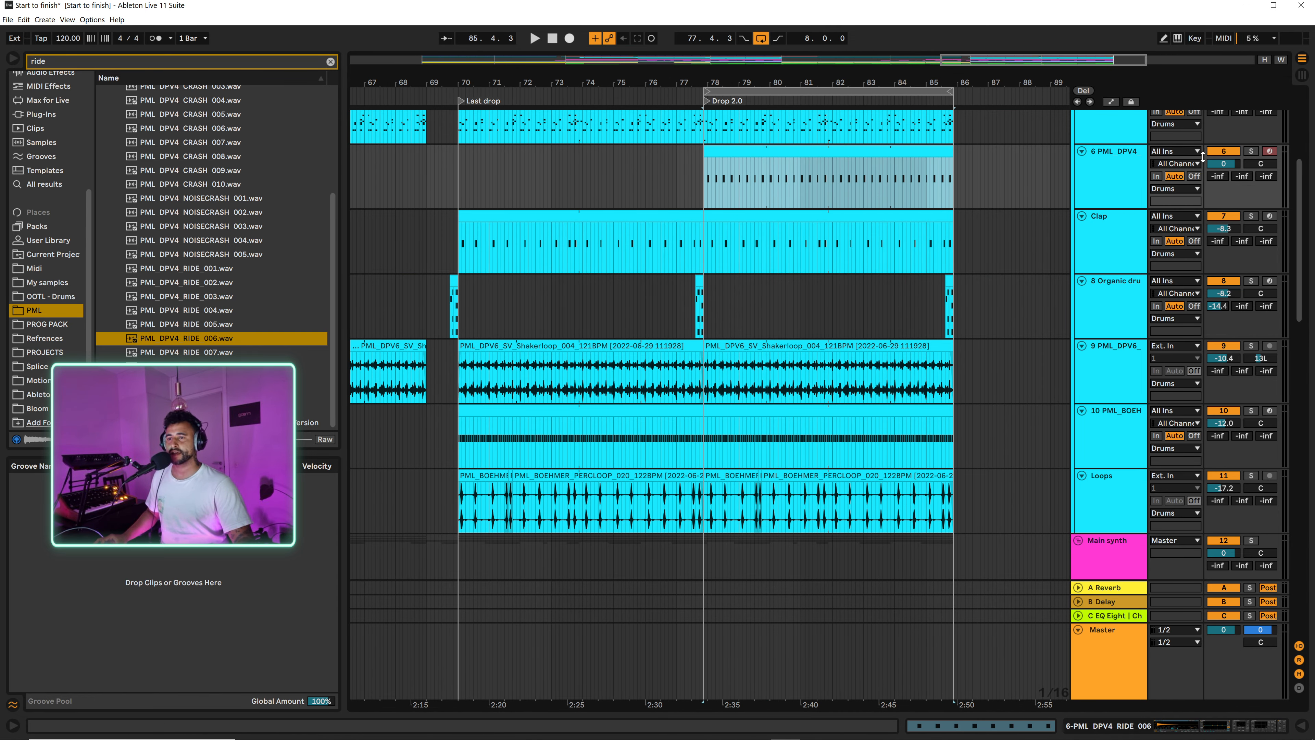
drag(1222, 164, 1222, 157)
key(space)
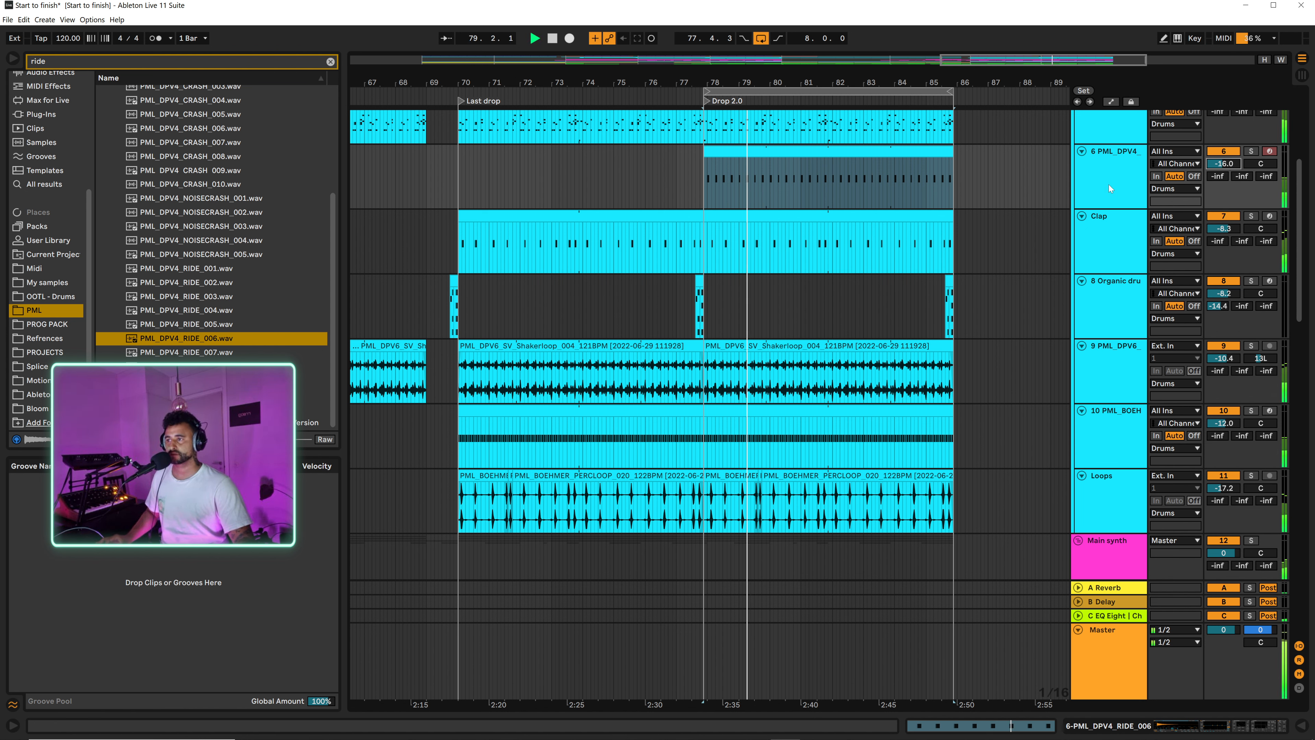
Step: Set the ride sampler to 1-Shot and shape its EQ Eight with a low cut near 1 kHz and a -1.61 dB dip at 9.18 kHz, Q 1.87
click(1176, 727)
click(37, 637)
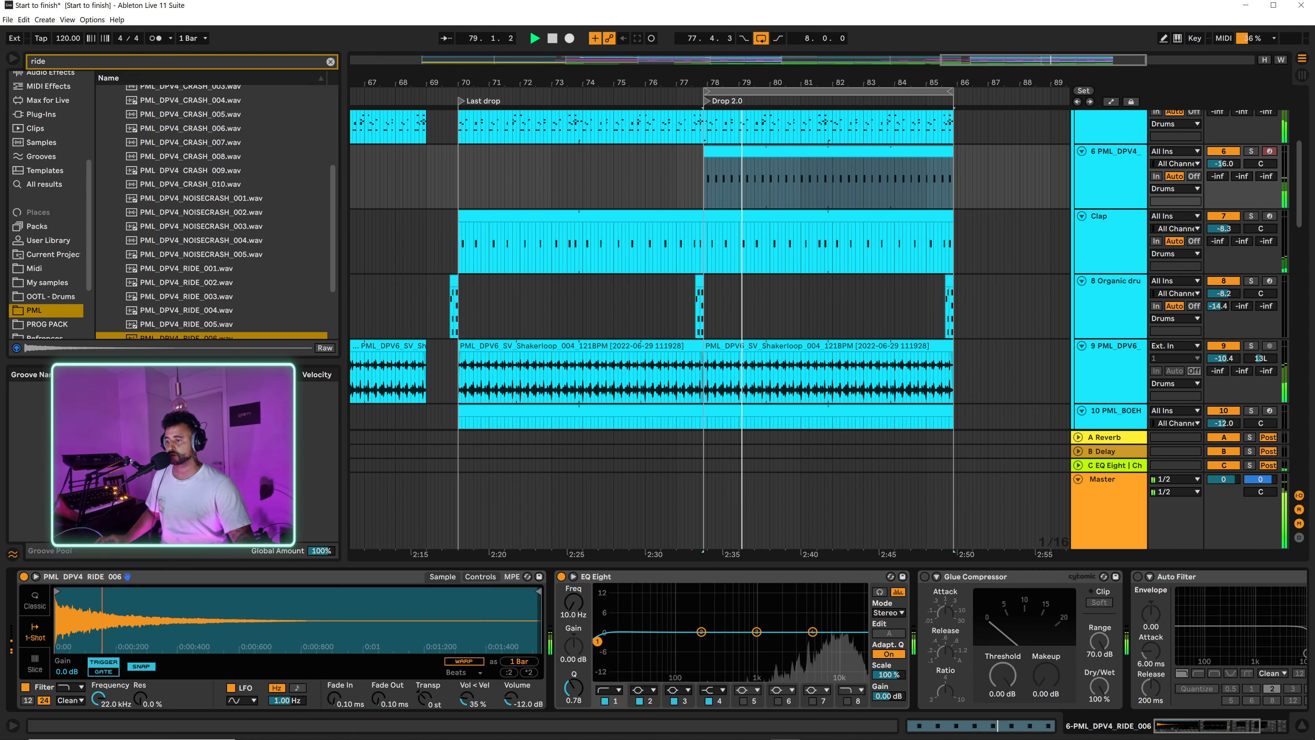
drag(739, 646, 832, 636)
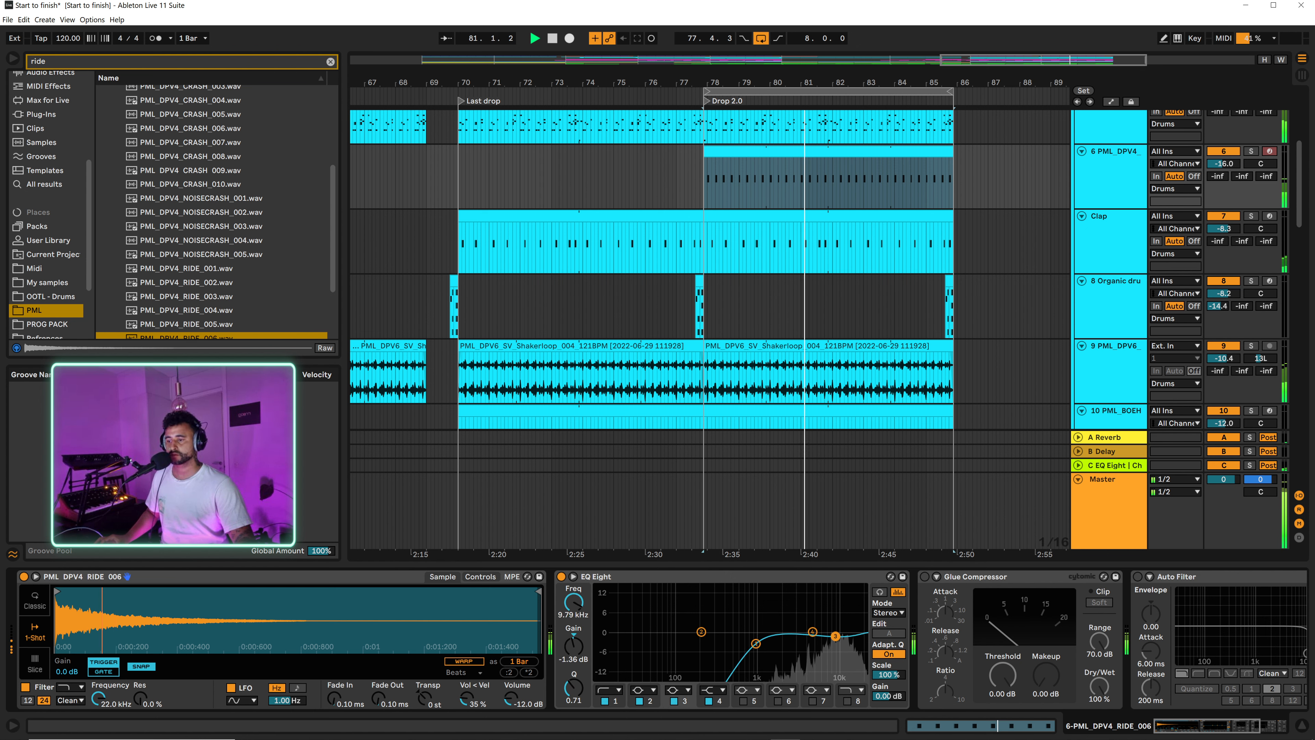
drag(574, 687, 575, 665)
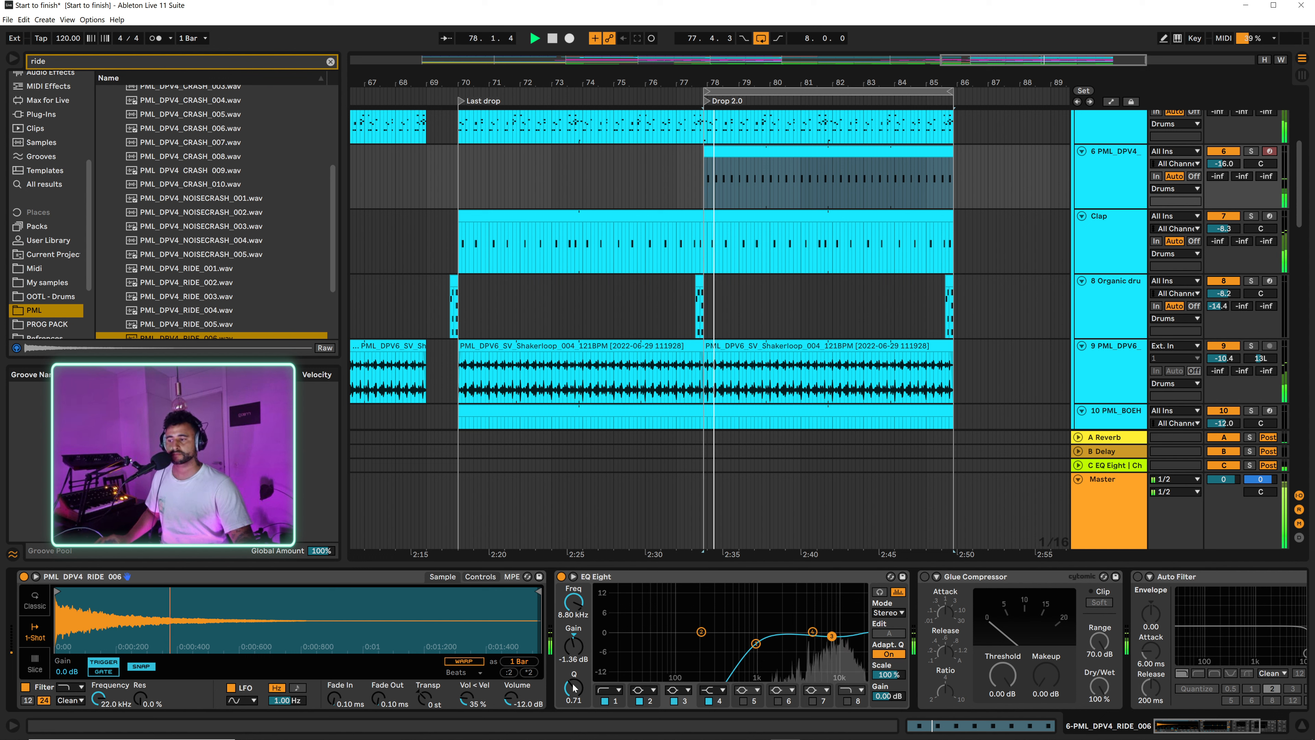
drag(828, 636, 831, 638)
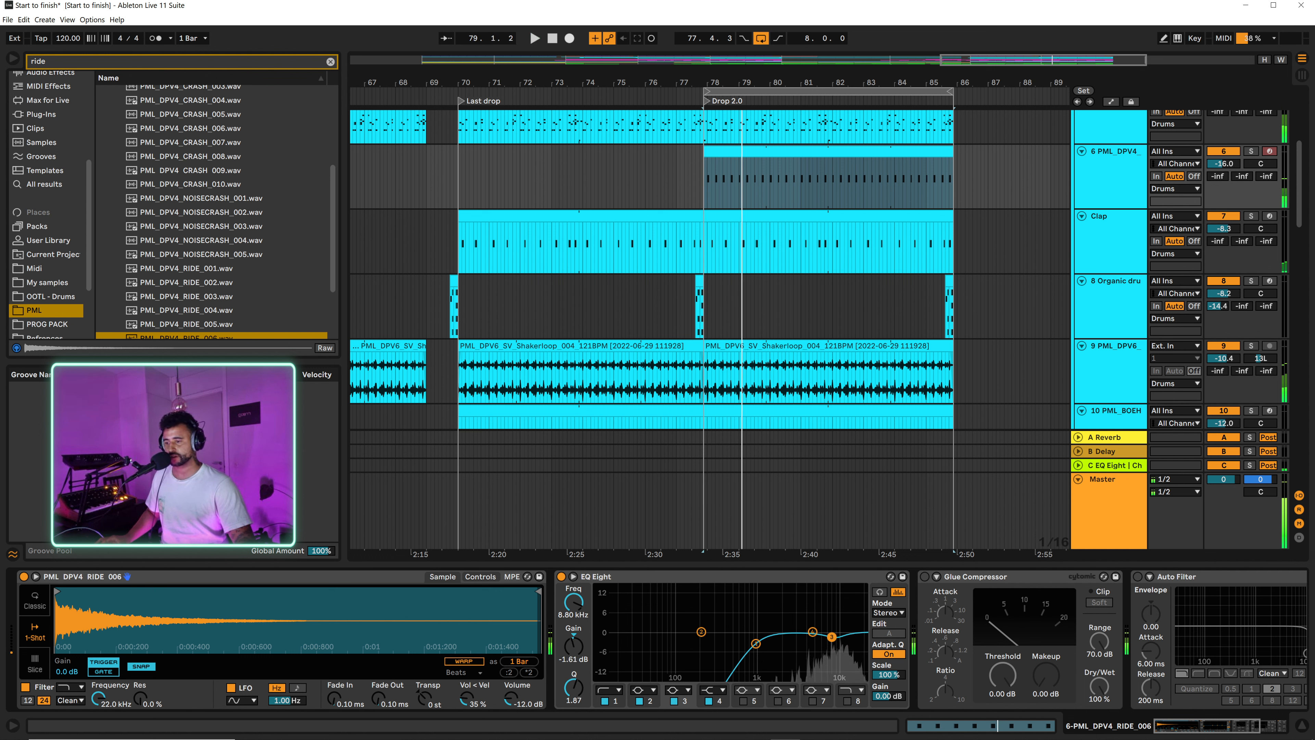
key(space)
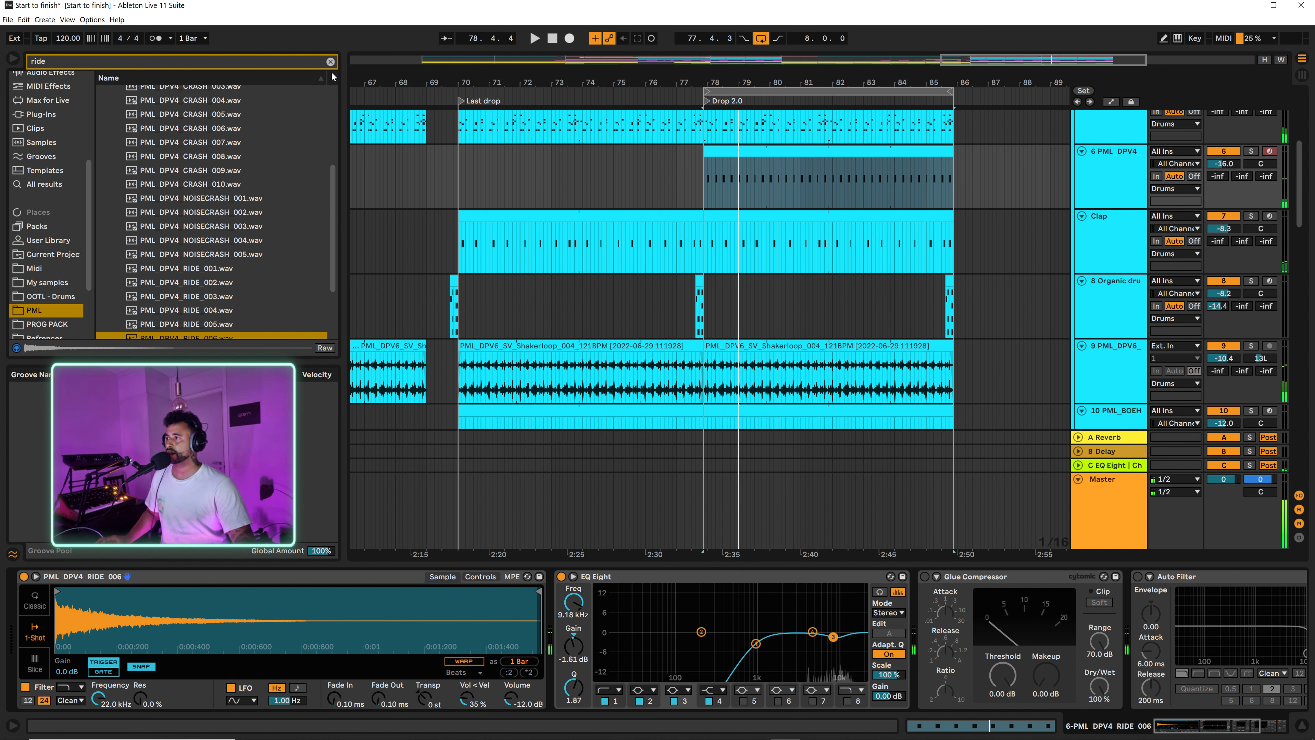
Step: Find the Vocoder by searching all results for "voc", add it to the ride track, and set Release to 329 ms and Dry/Wet to 28.5%
click(330, 62)
text(voc)
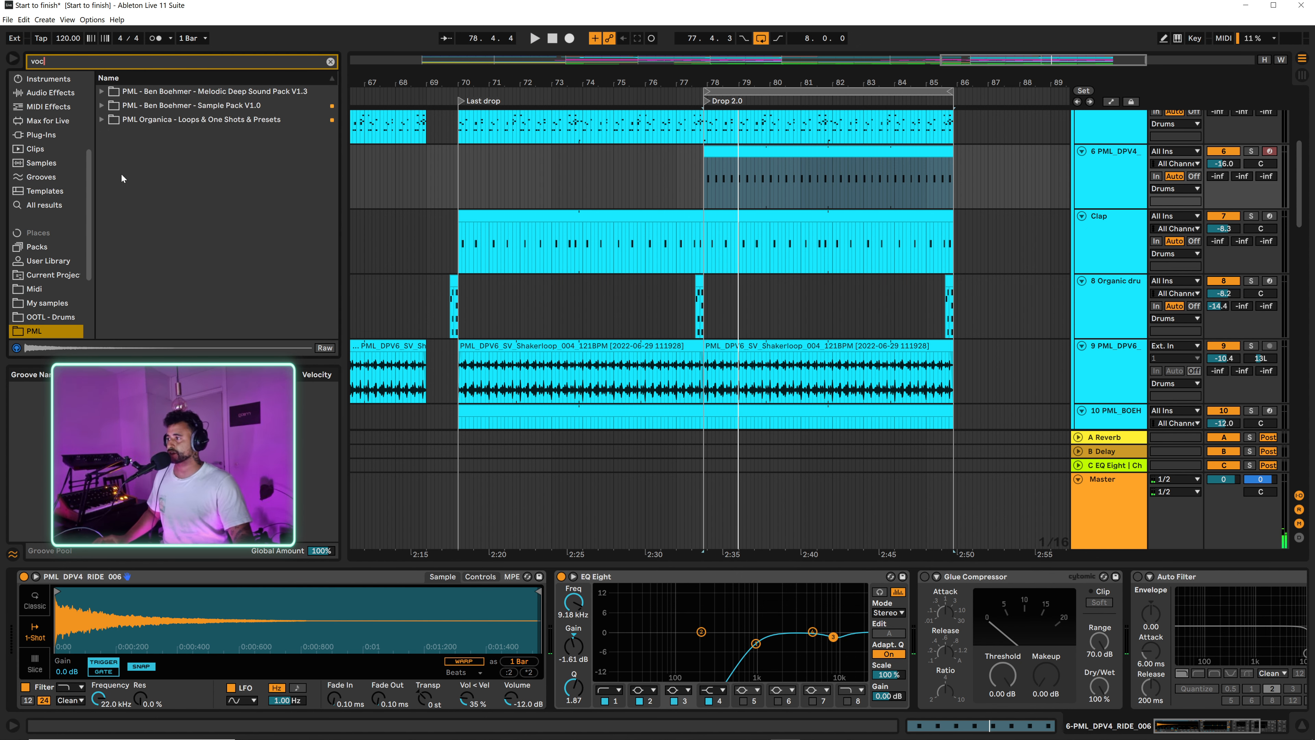
click(55, 207)
double_click(137, 91)
key(space)
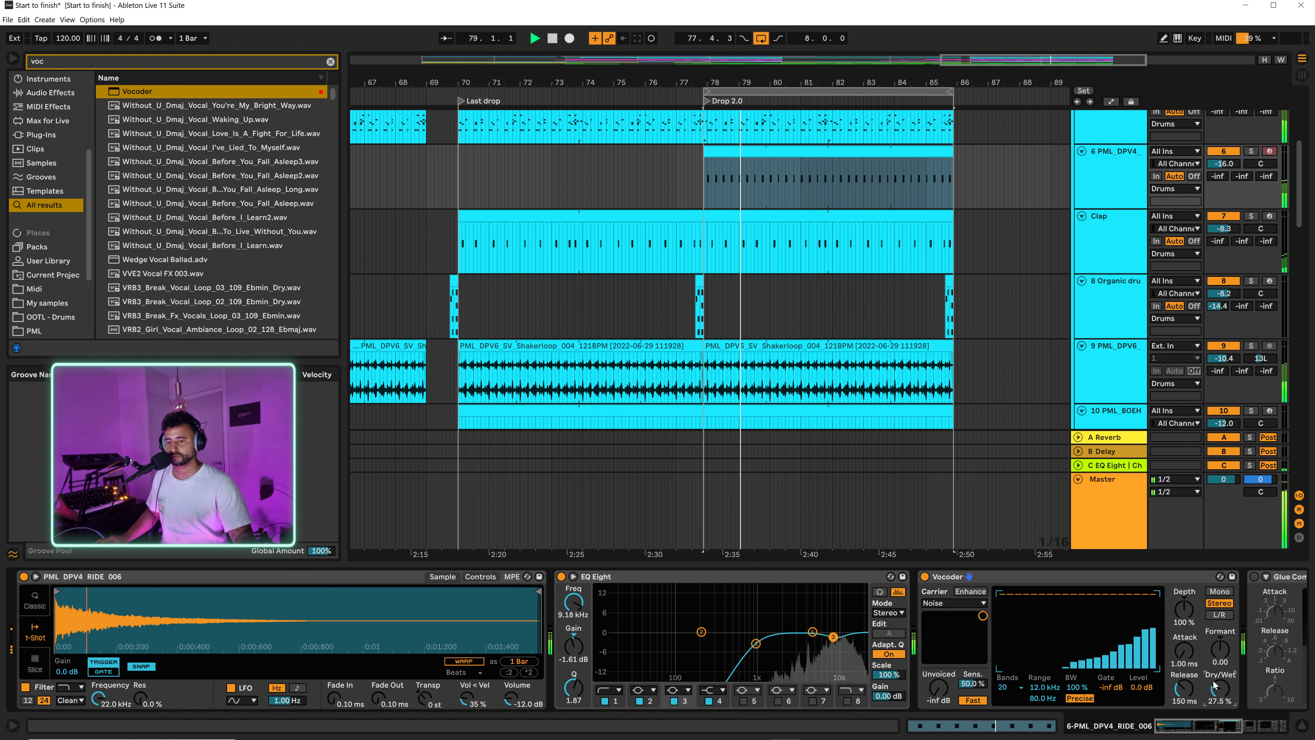
drag(1183, 689, 1220, 688)
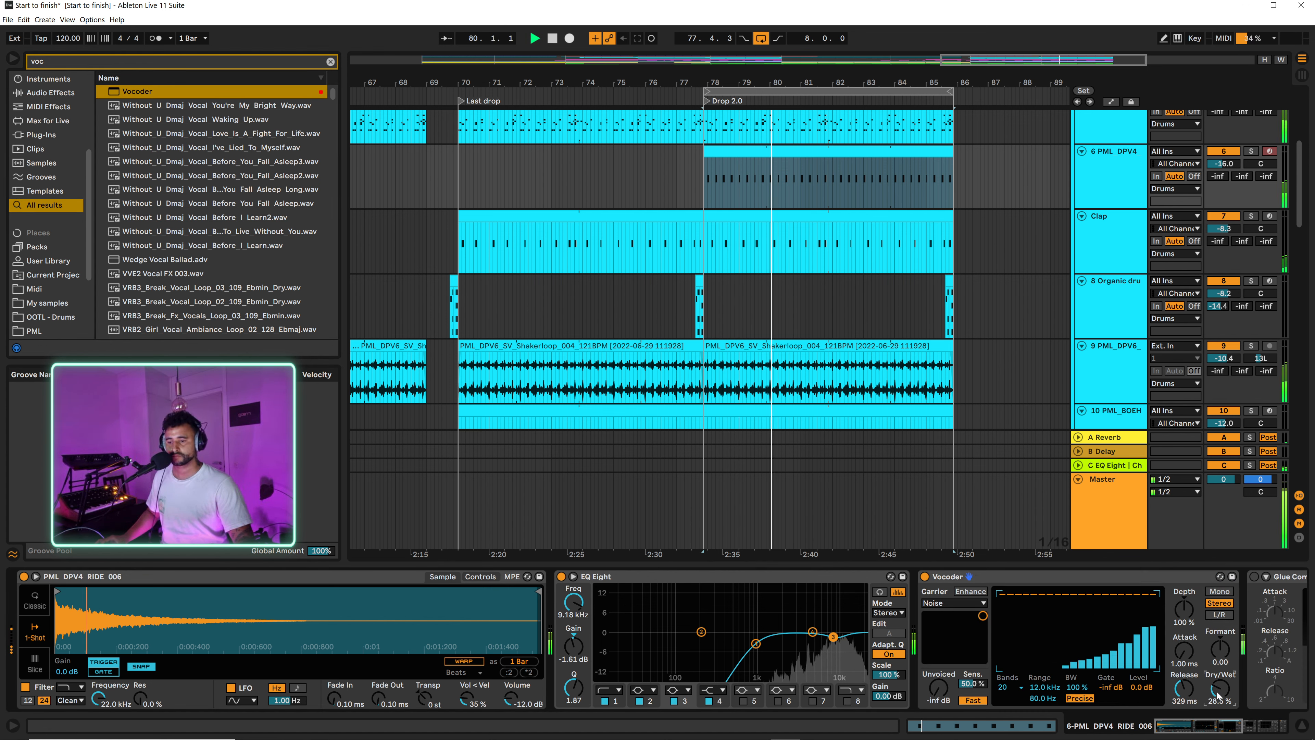
Step: Check the ride in solo, then set its track volume to -12.8 dB and its A Reverb send to -4.7 dB
key(s)
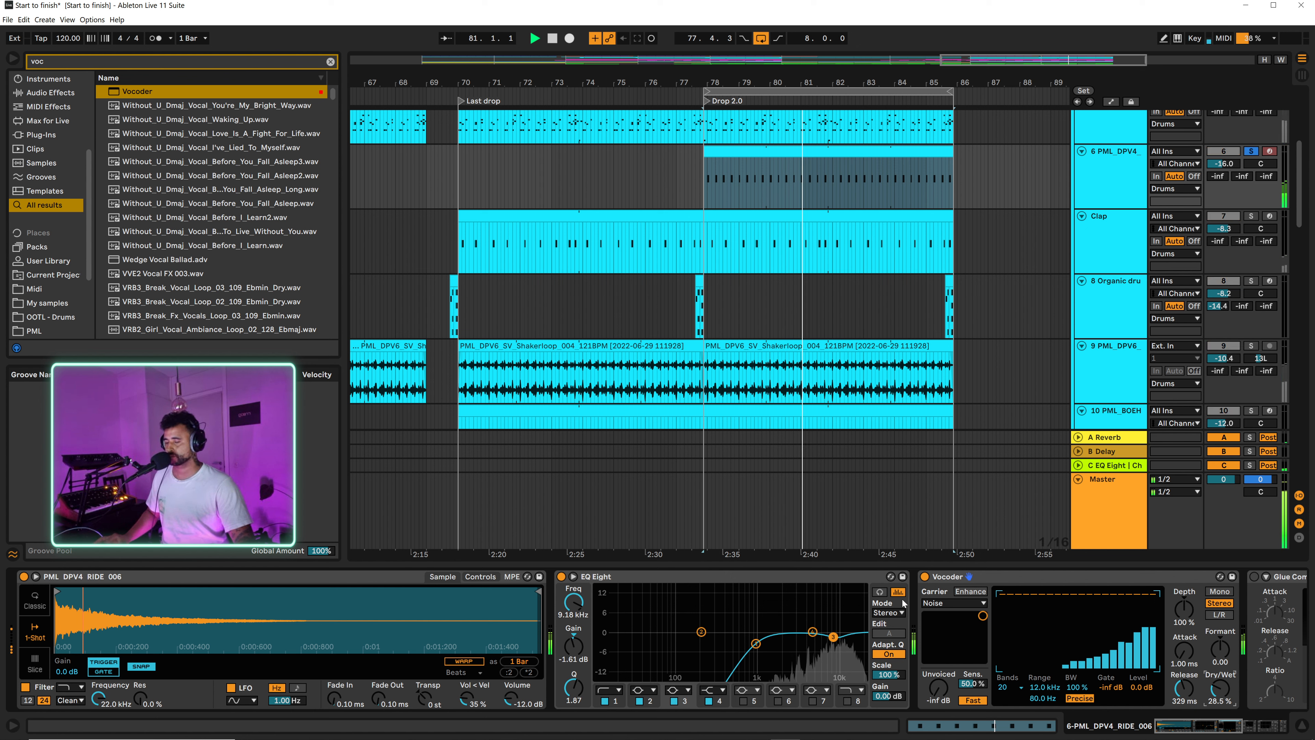
key(s)
drag(1223, 164, 1223, 158)
key(space)
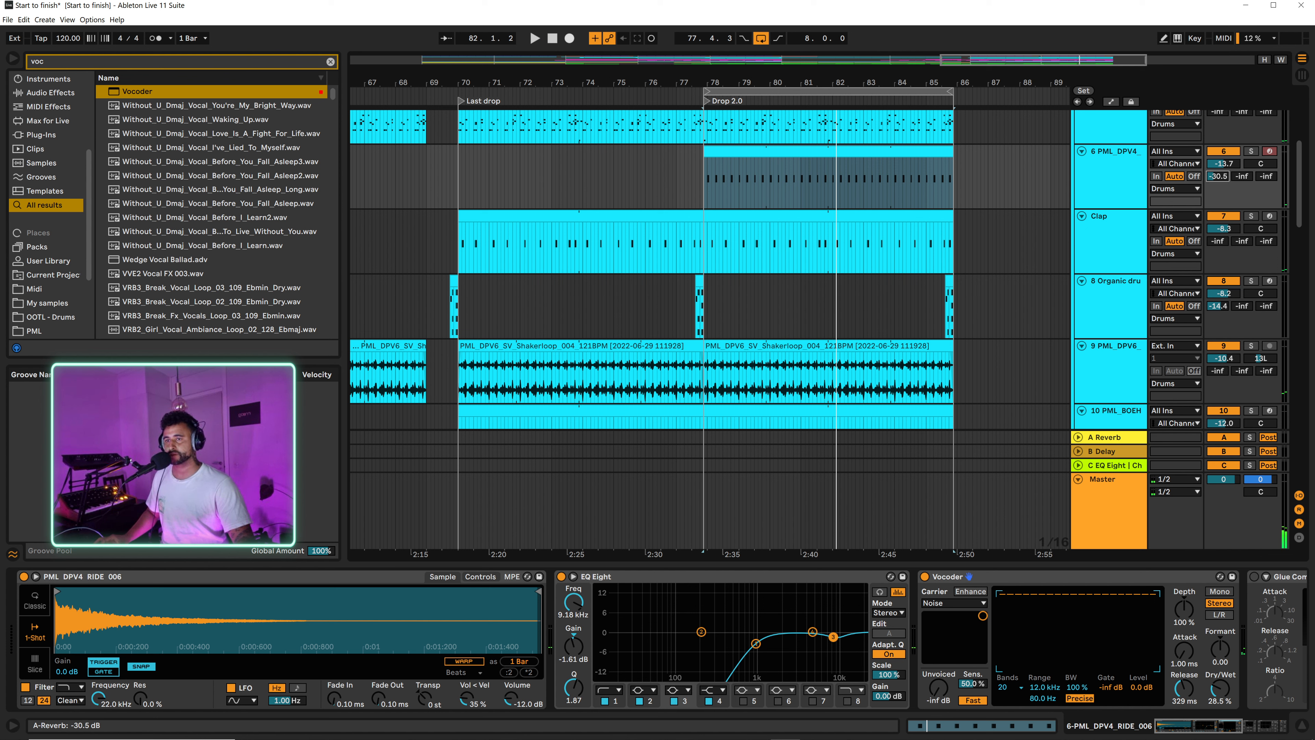
key(space)
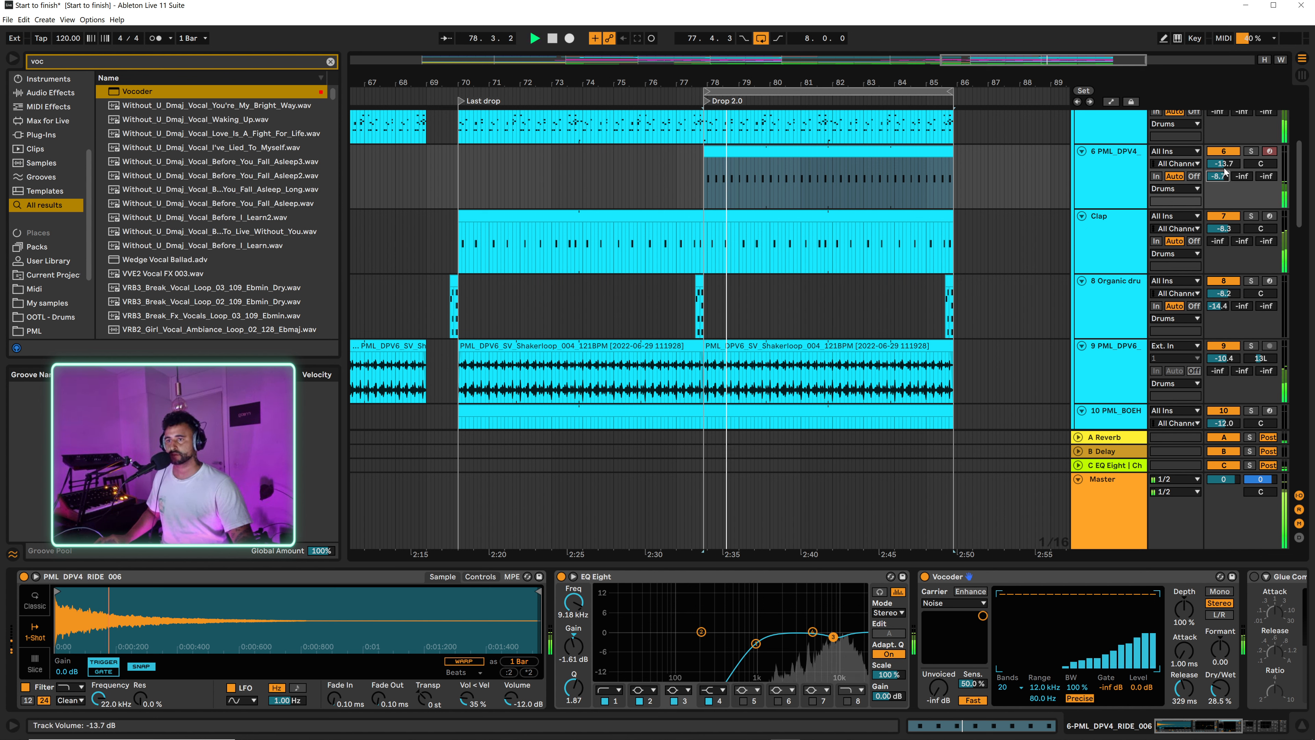
drag(1224, 178, 1225, 160)
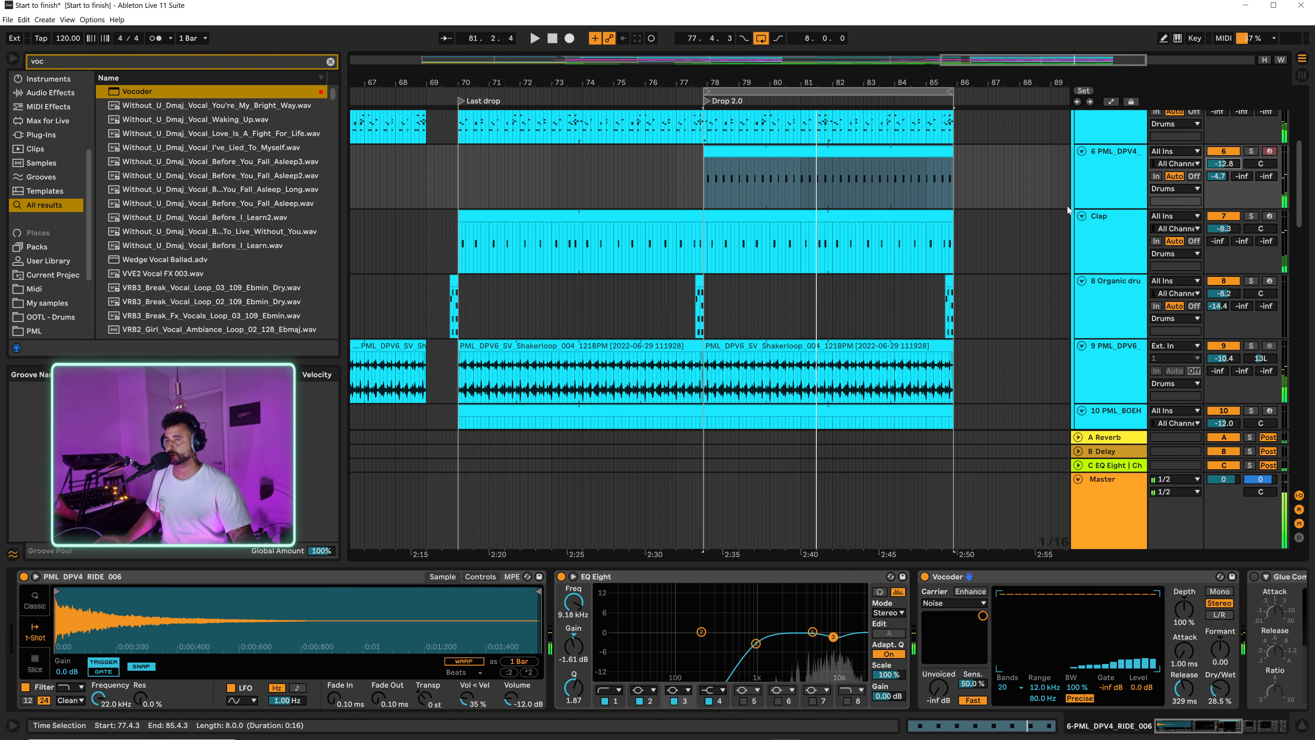
Step: Open the Drop 2.0 clip on the 16 Diva track and copy its B2 notes from 9.1.2 to 10.4.4 up an octave to B3
scroll(1111, 176, down, 10)
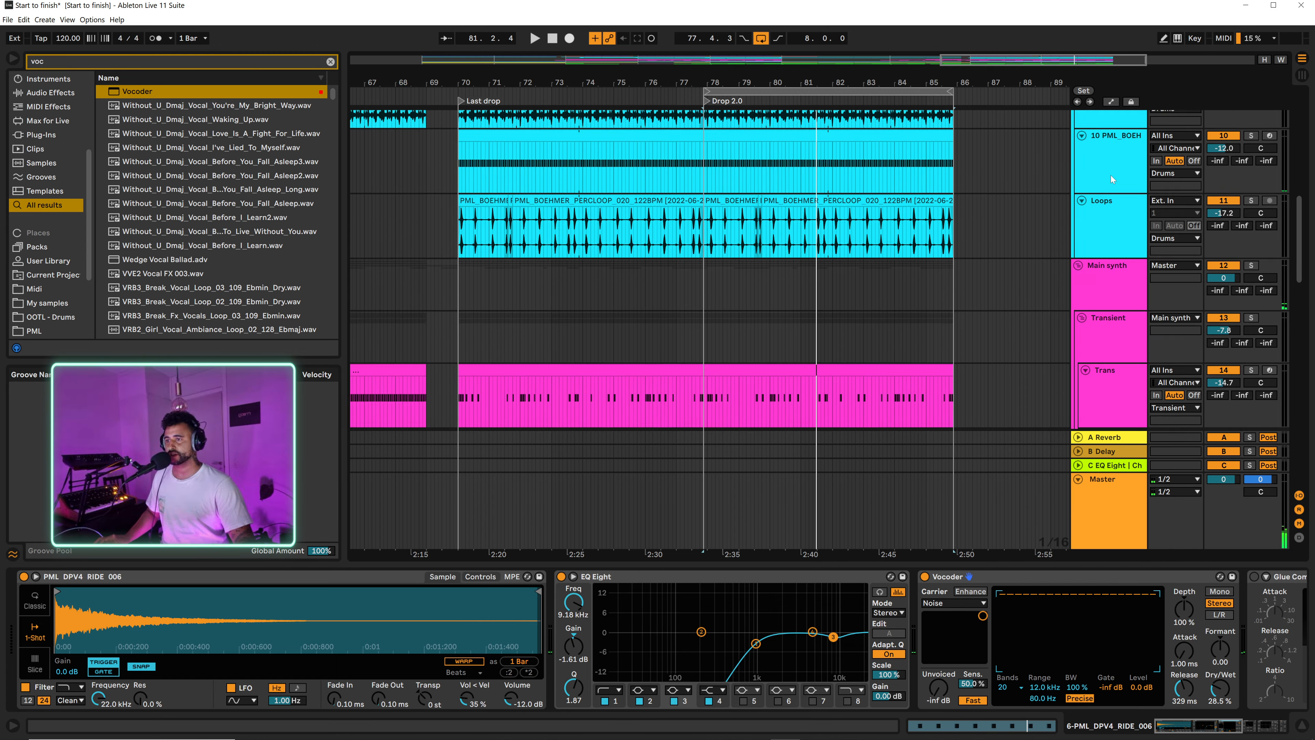
scroll(1103, 198, down, 4)
scroll(1098, 193, up, 3)
click(731, 225)
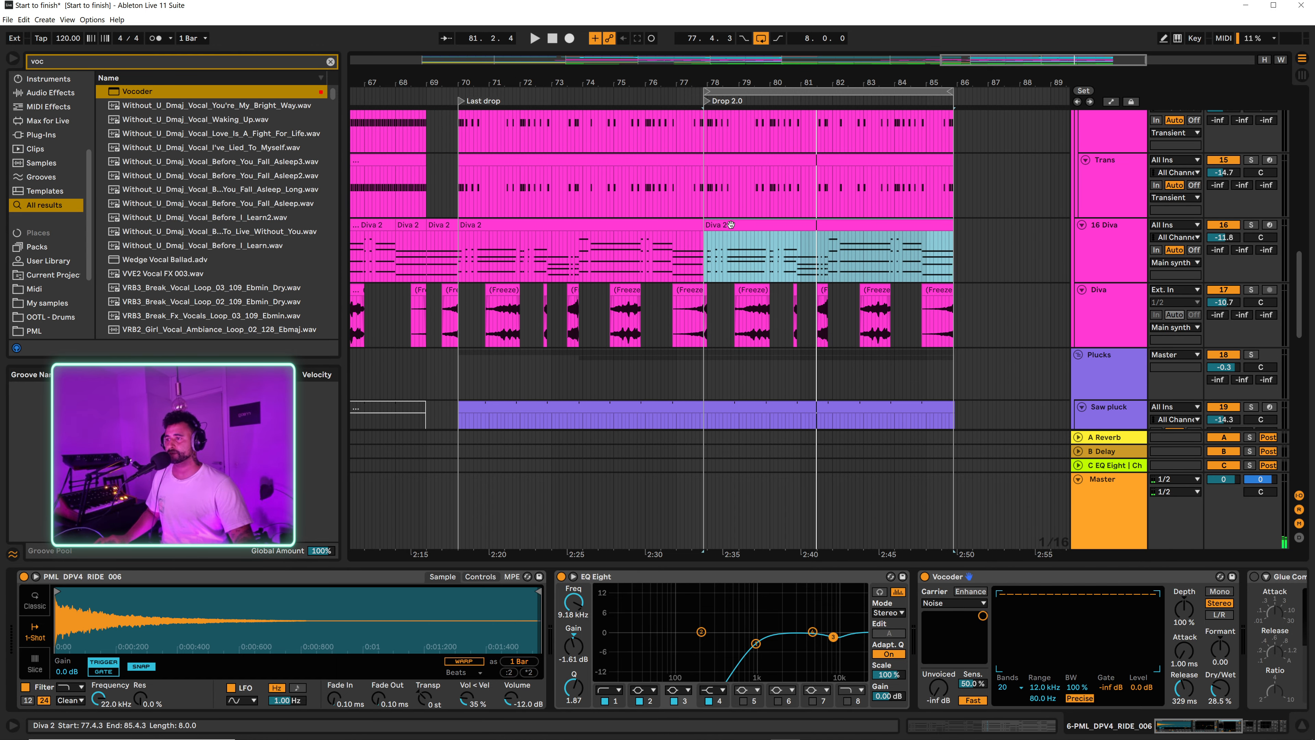
double_click(732, 225)
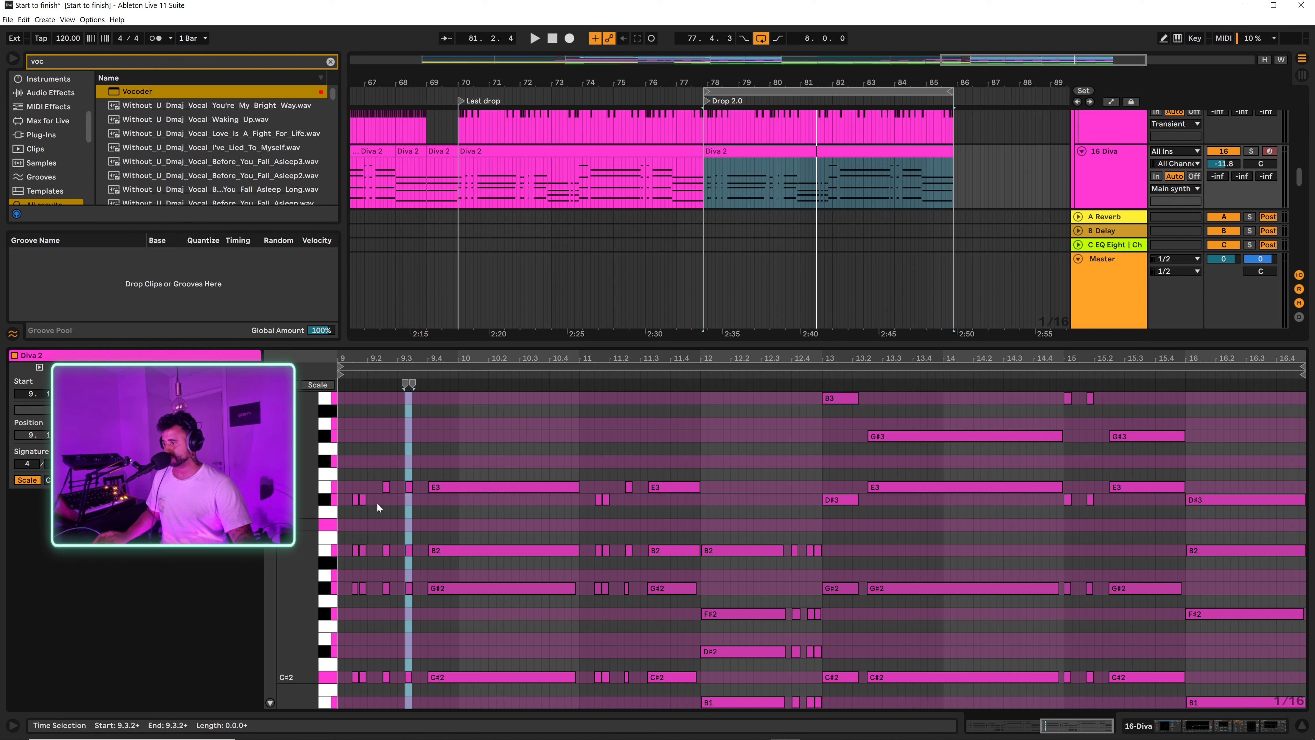
drag(339, 559, 476, 396)
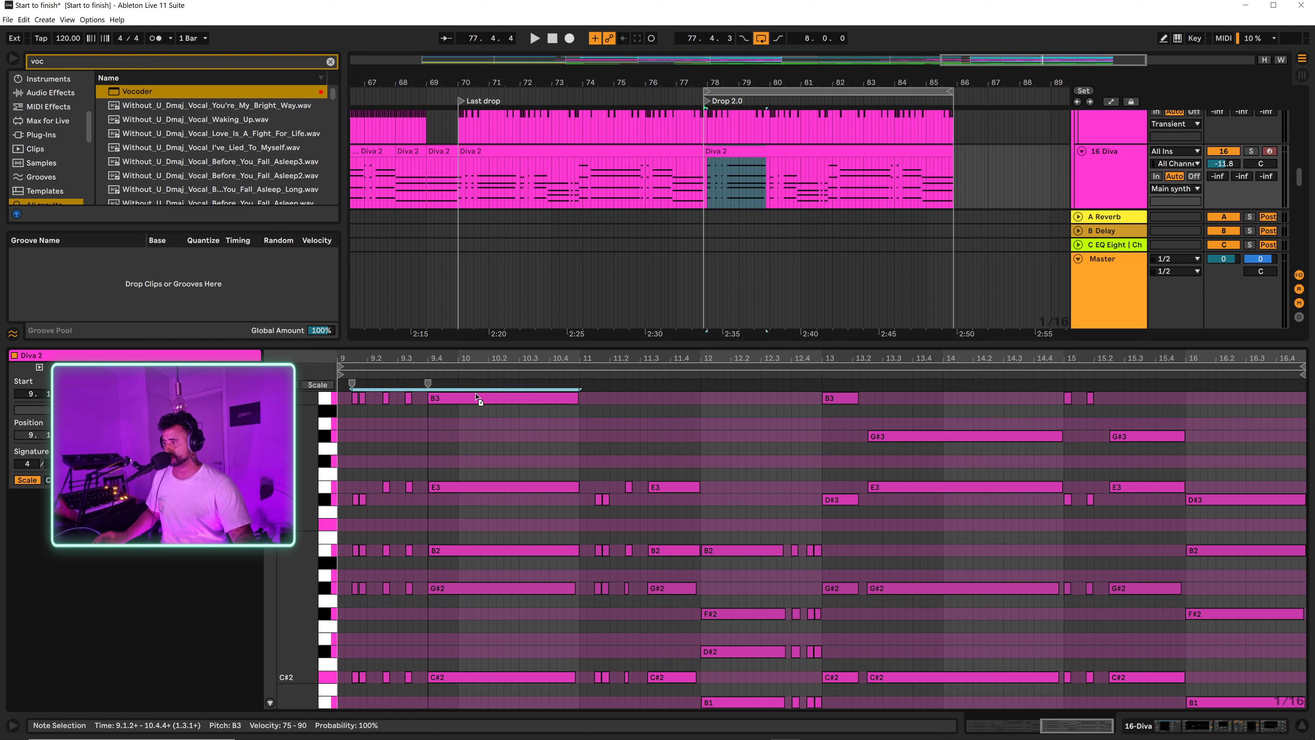
key(space)
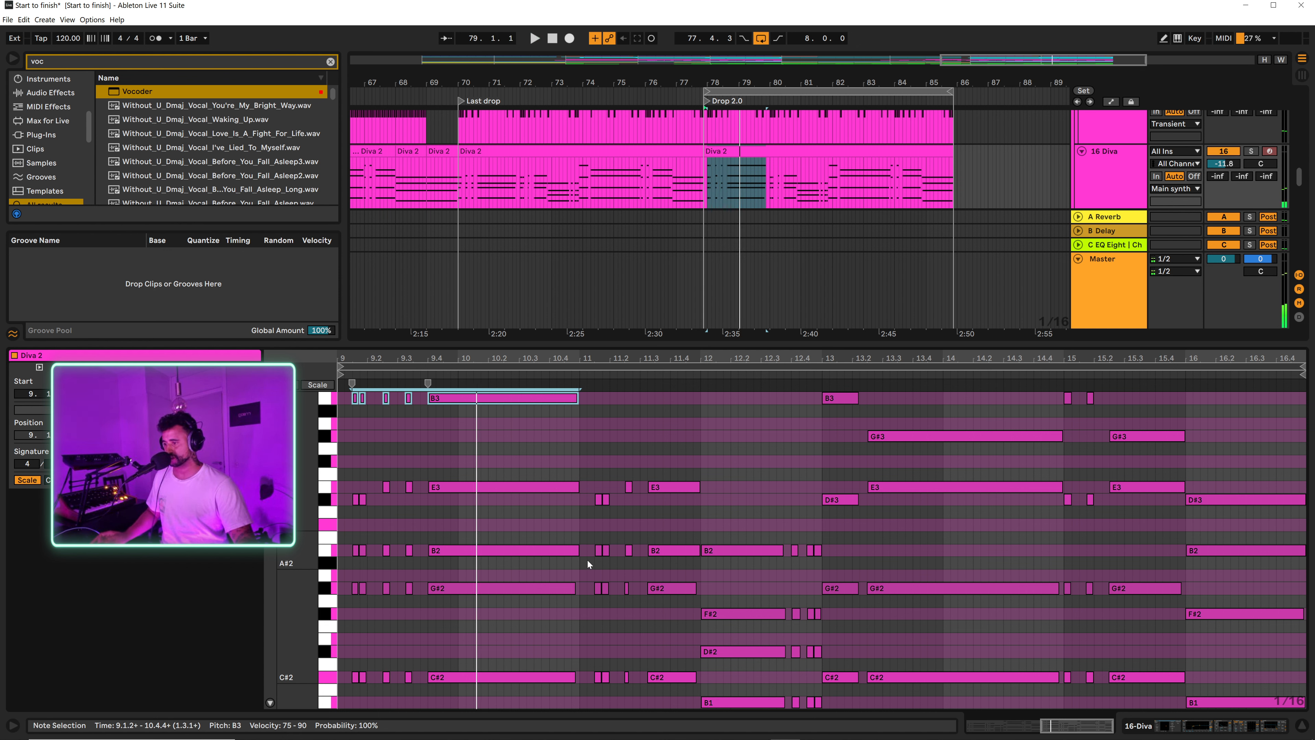
Step: Copy the Diva clip's B2 notes in bars 11 and 12 up an octave to B3 and play the result
drag(587, 560, 823, 547)
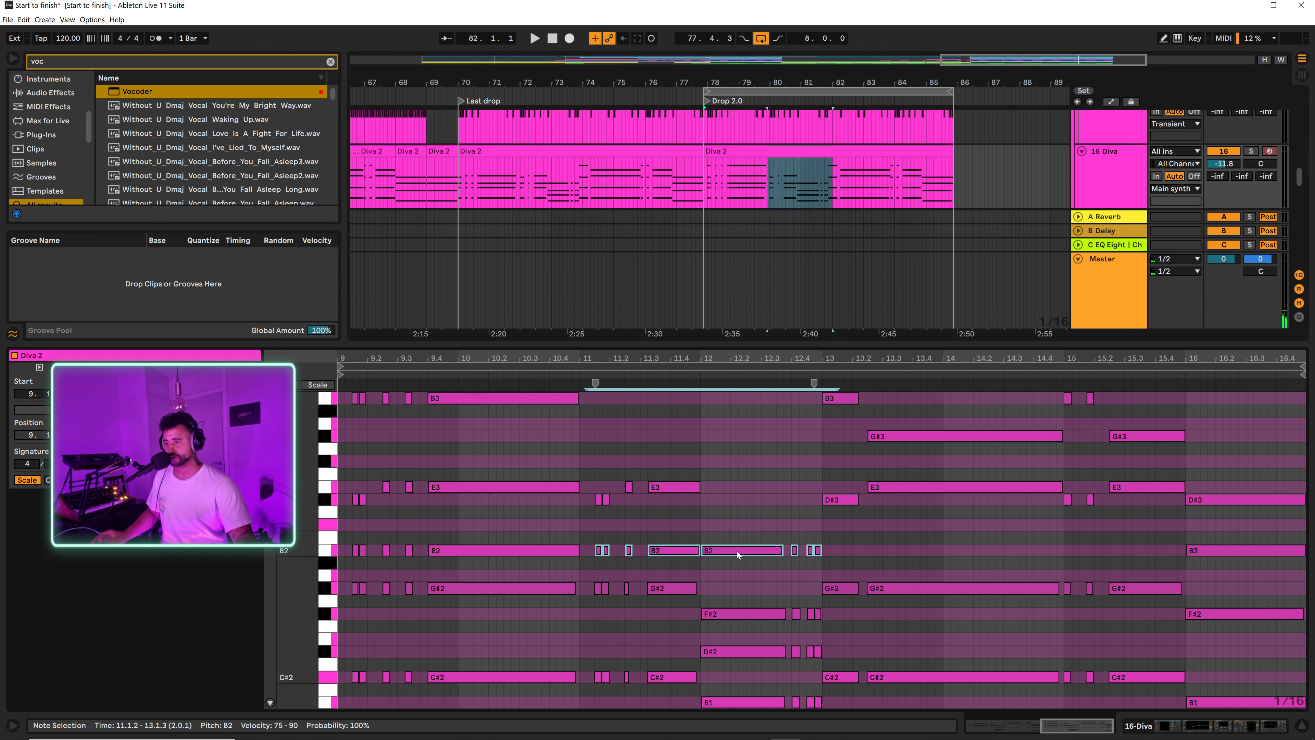
drag(737, 554, 736, 401)
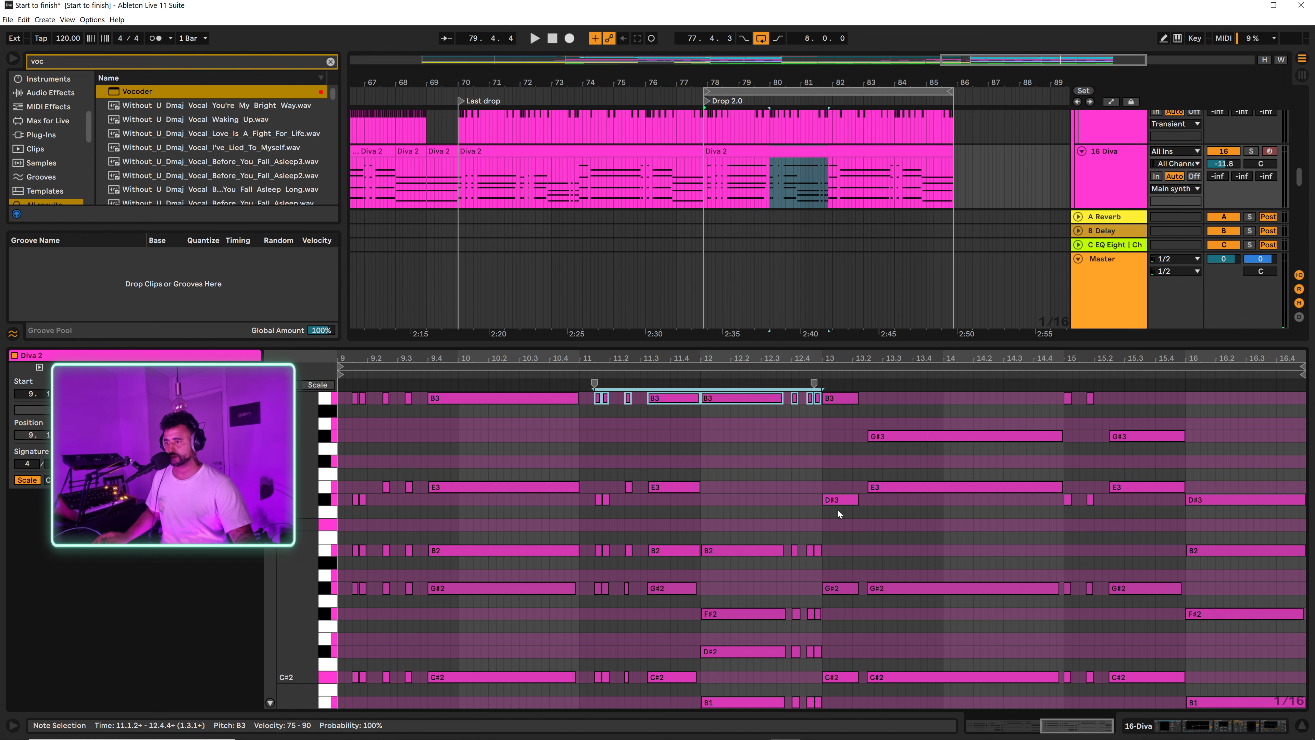
scroll(894, 468, up, 2)
scroll(935, 513, down, 1)
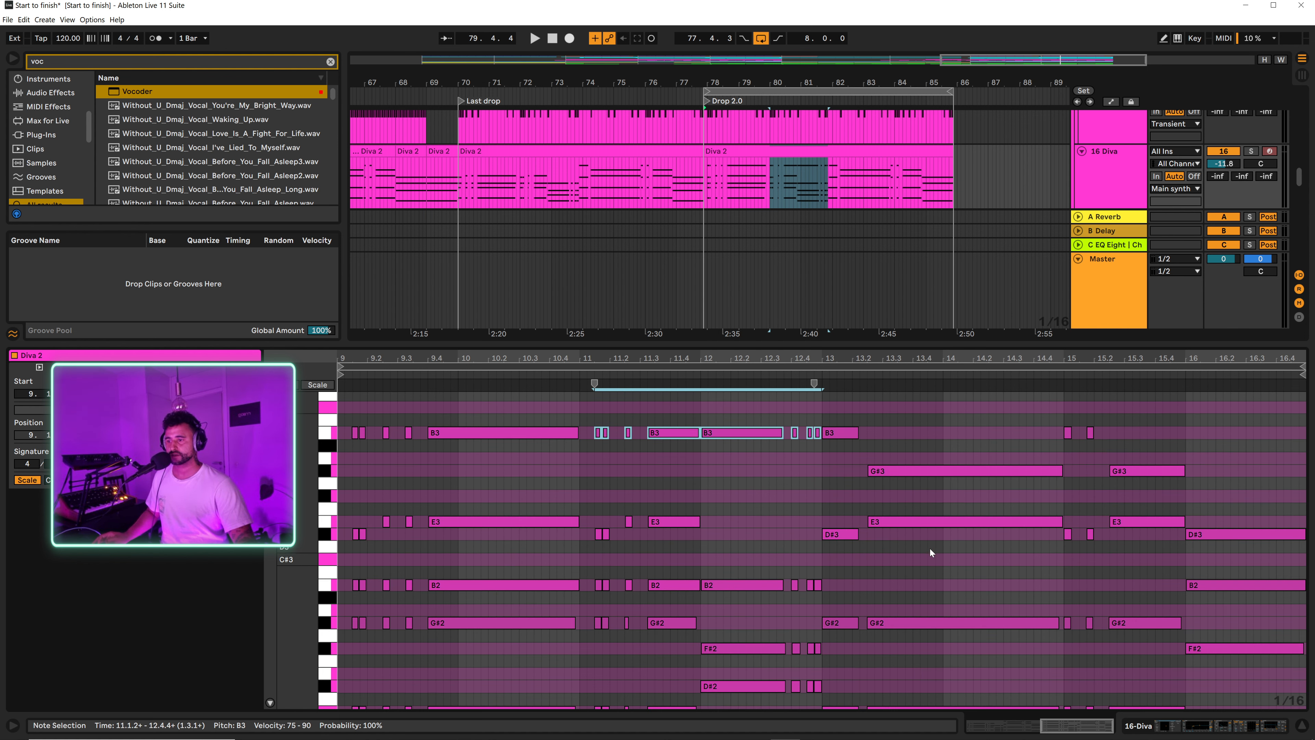
key(space)
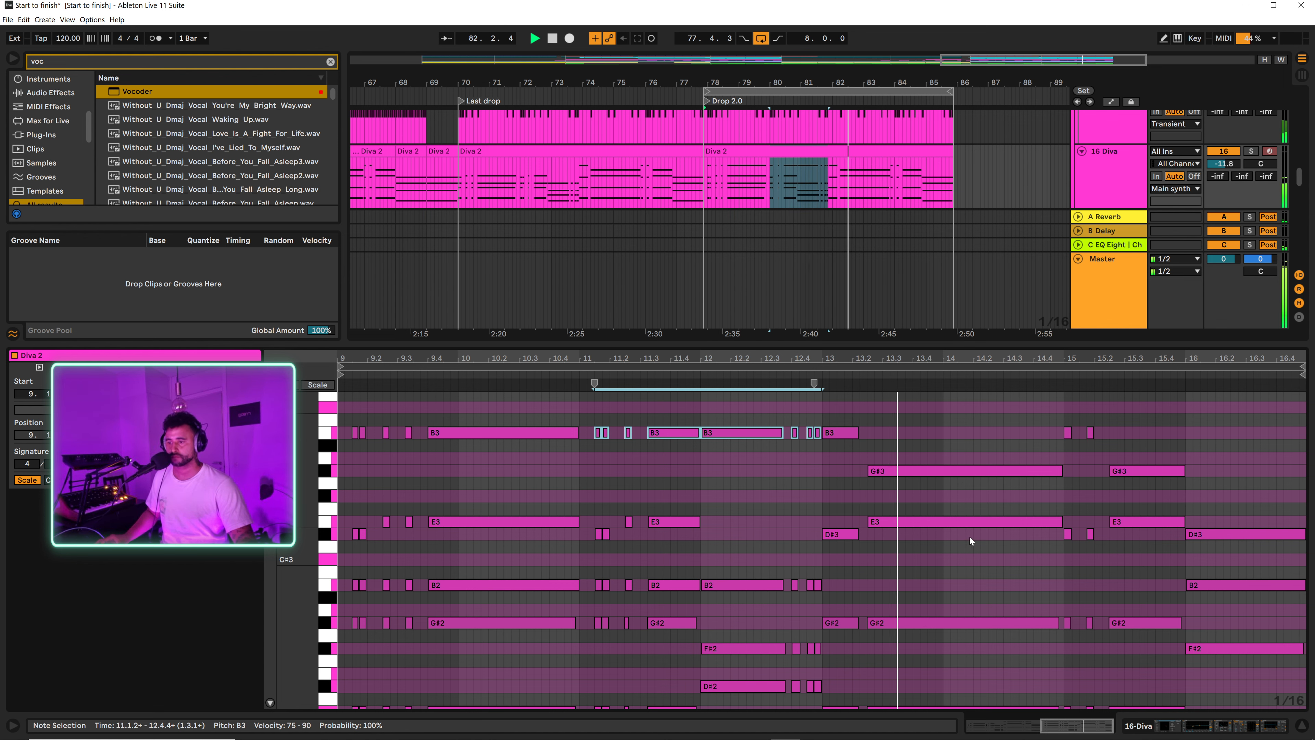
Step: Copy the Diva clip's long E3 note at 13.2.3 up to E4, then lower the copy to C#4 and play it back
scroll(948, 561, up, 3)
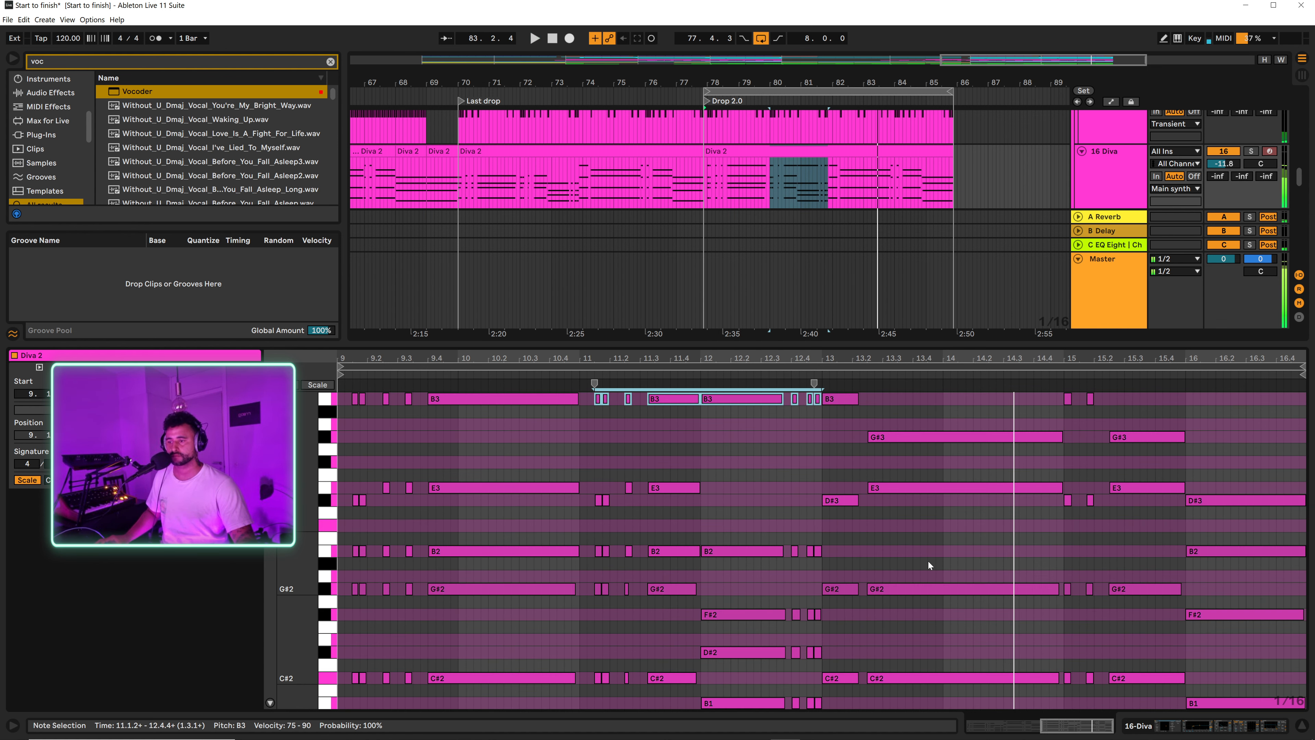
click(958, 556)
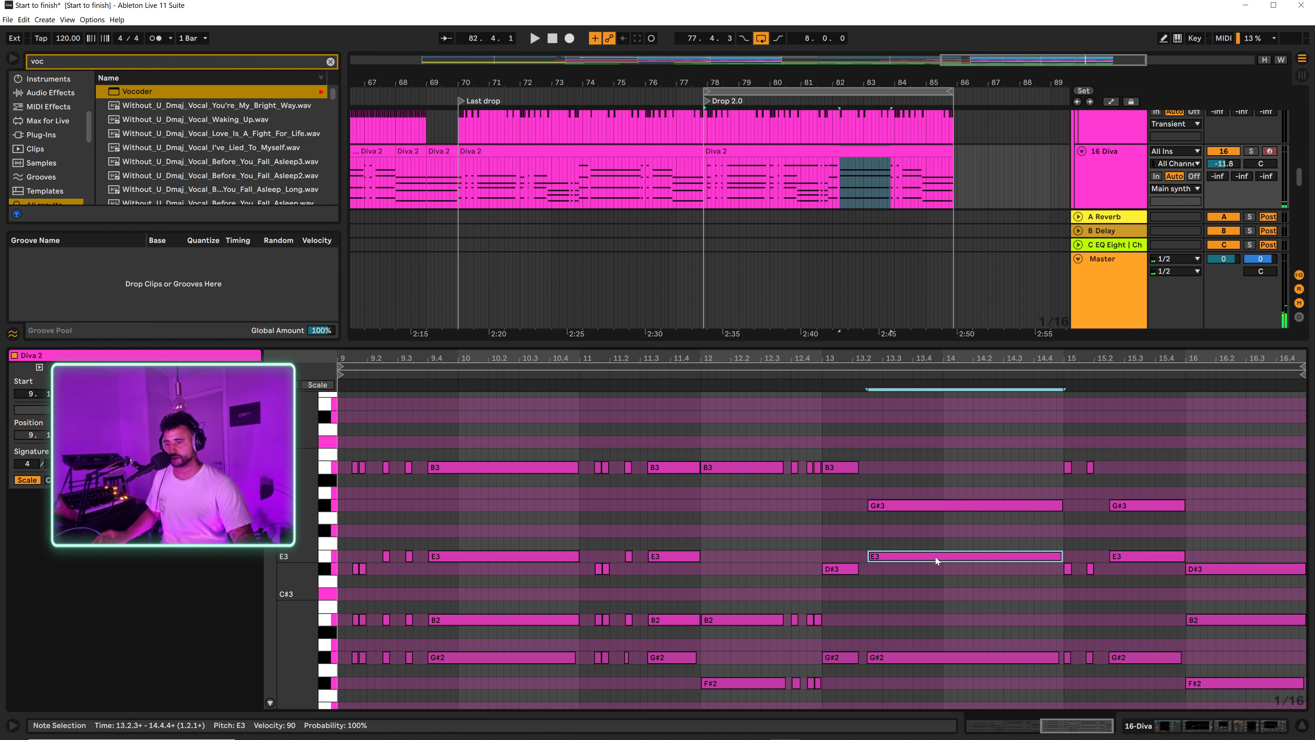
drag(935, 557, 933, 409)
key(space)
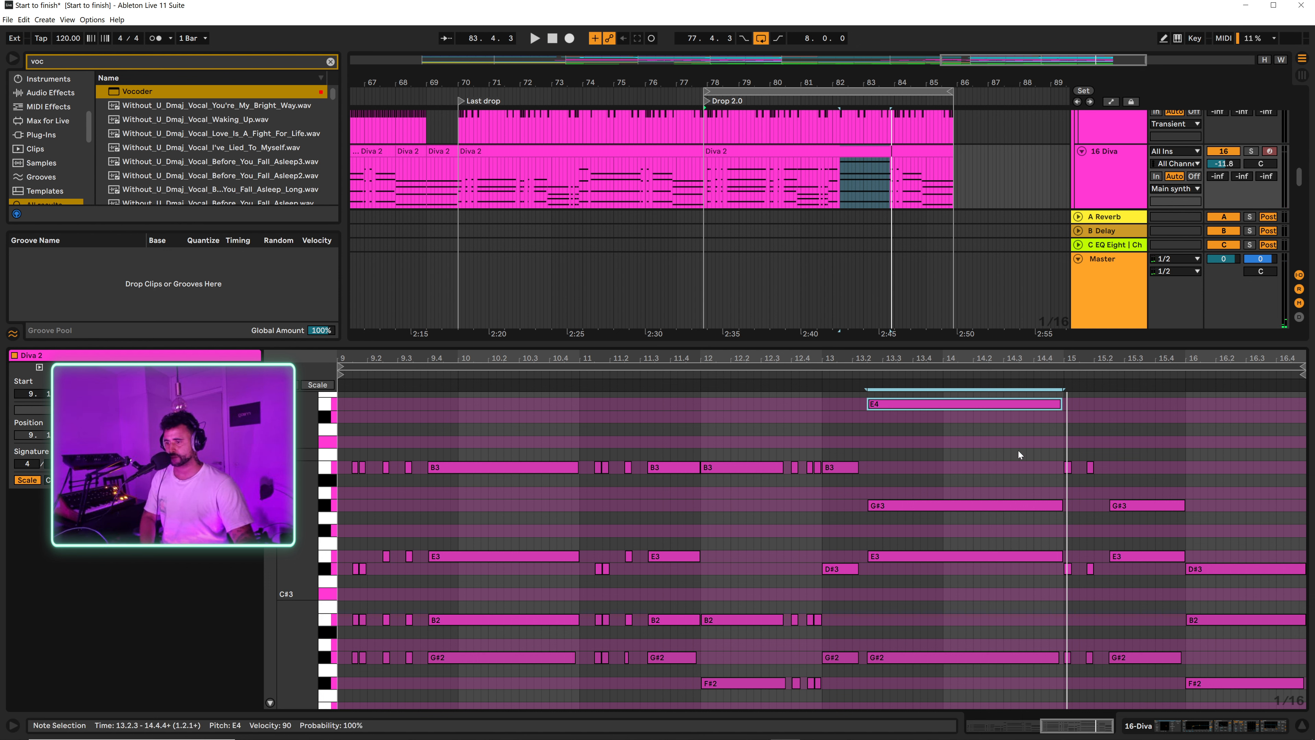
key(Down)
key(Down)
key(Down)
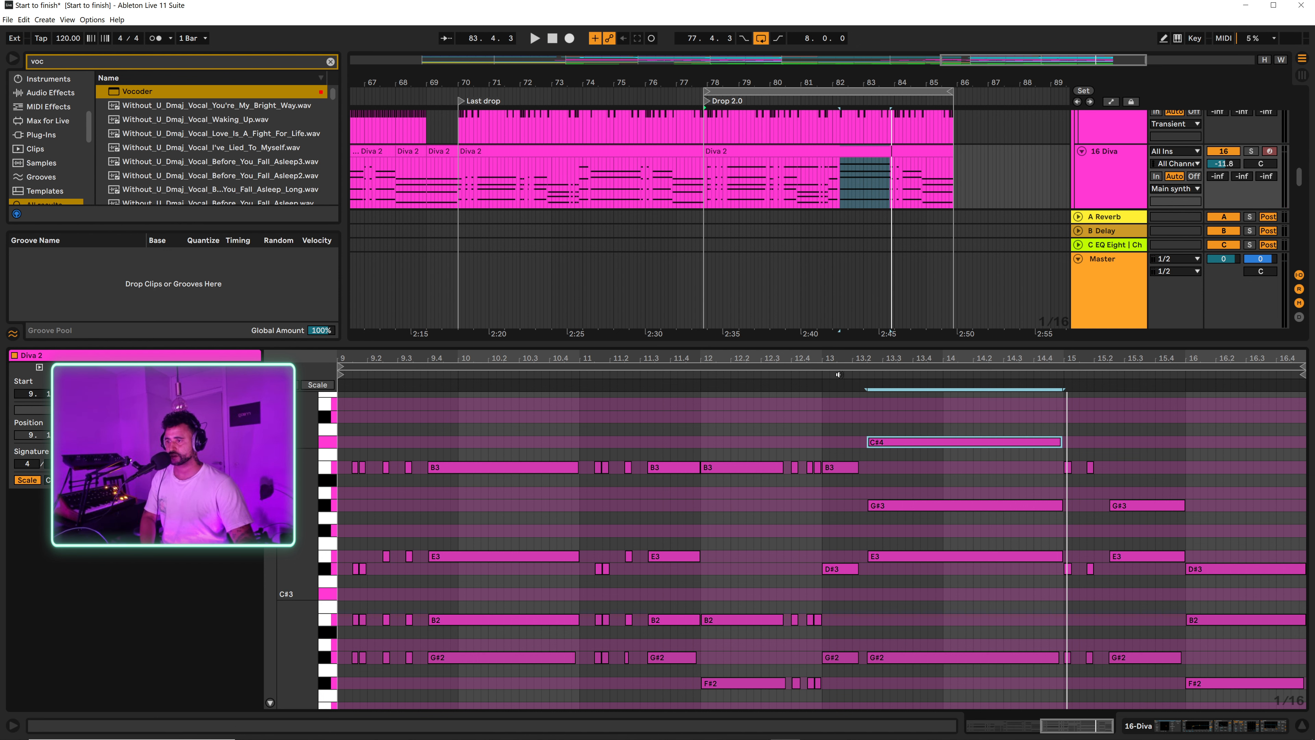
click(839, 374)
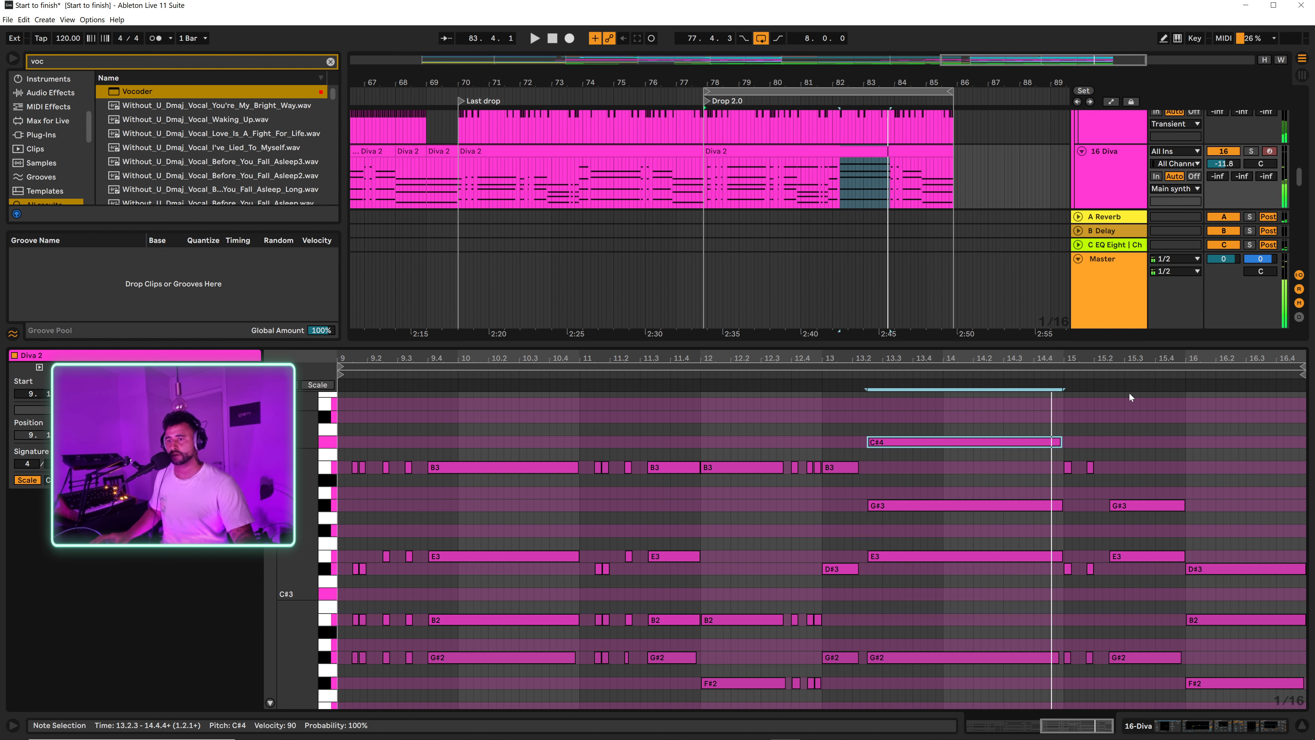
Step: Copy the E3 note at 15.2.3 up to C#4 and the B2 note at 16.1.1 up to B3, then play back and close the note editor
drag(1133, 355, 1133, 356)
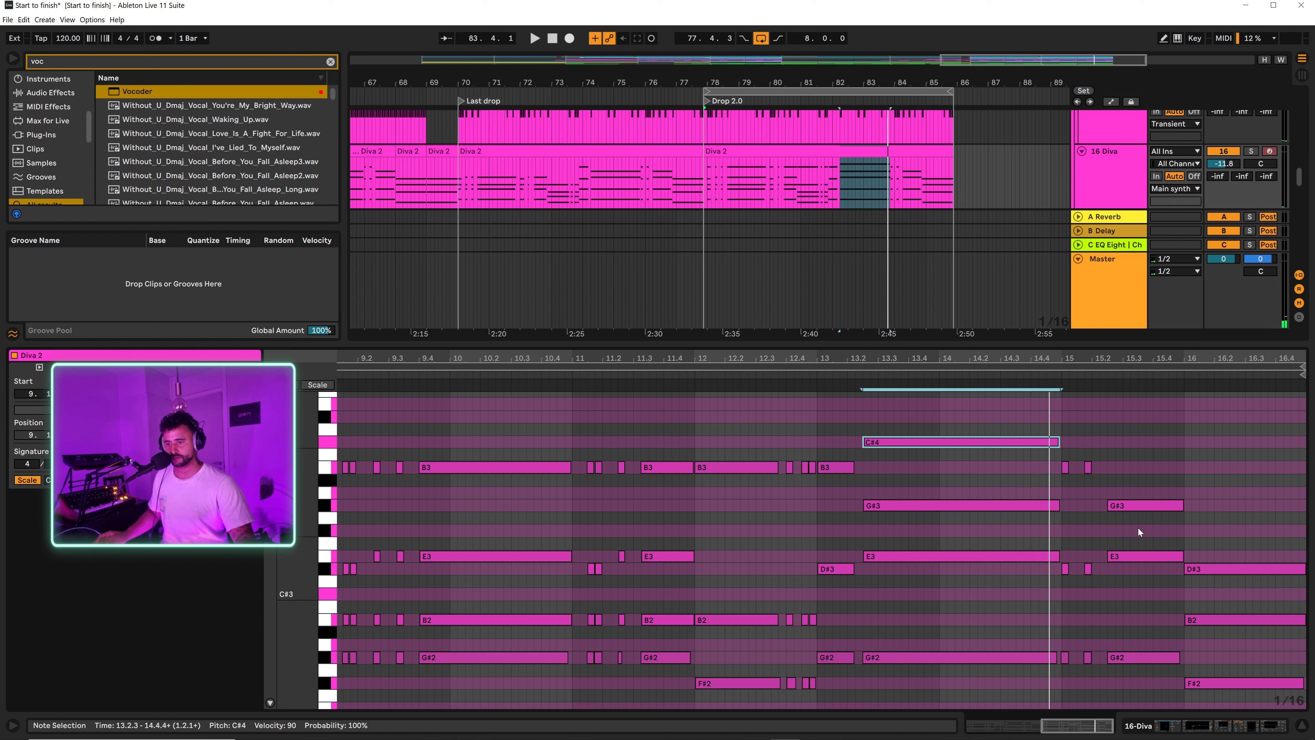
click(1151, 556)
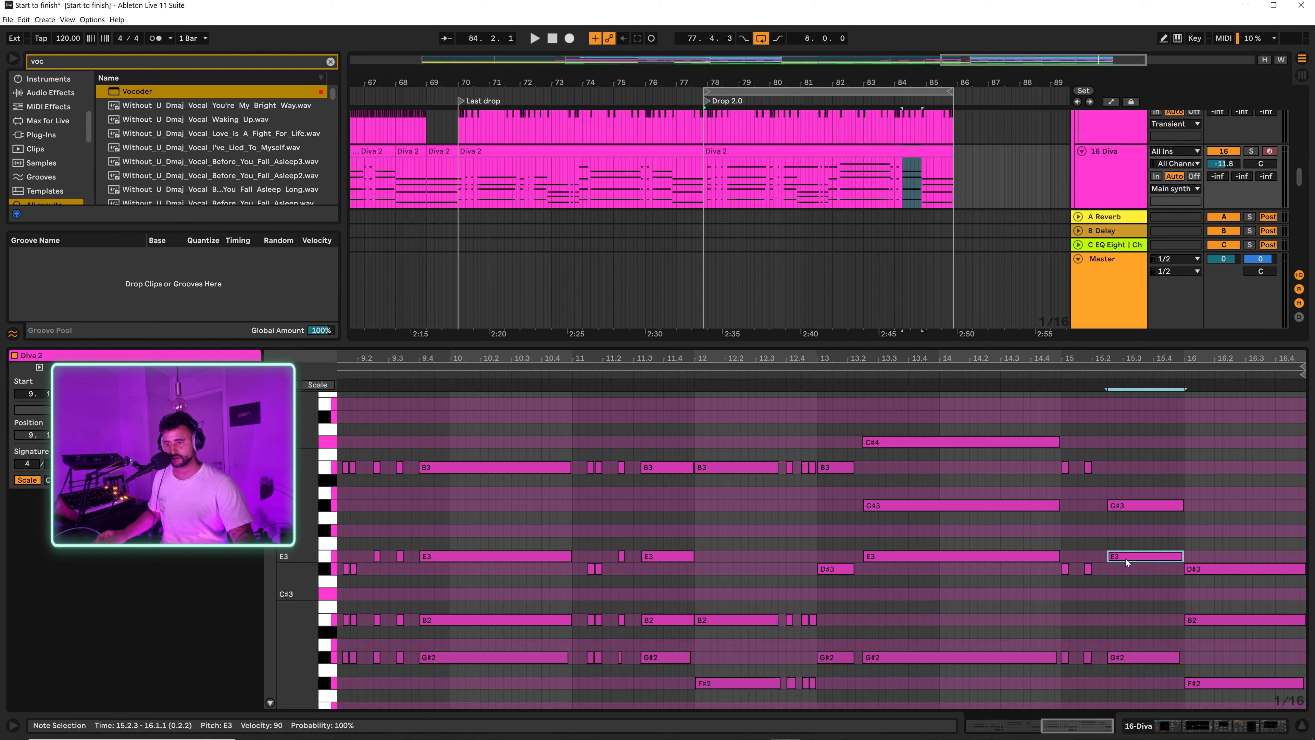
drag(1126, 558, 1128, 445)
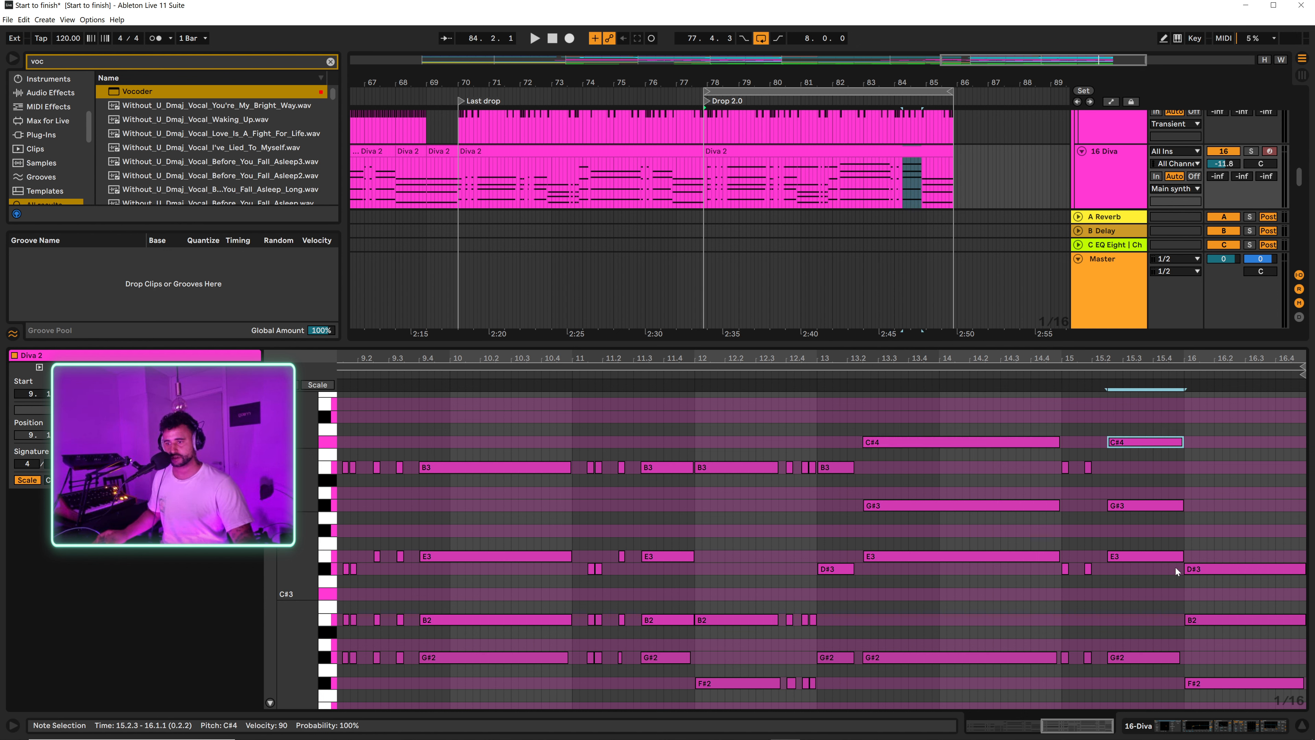
drag(1214, 619, 1208, 468)
click(805, 377)
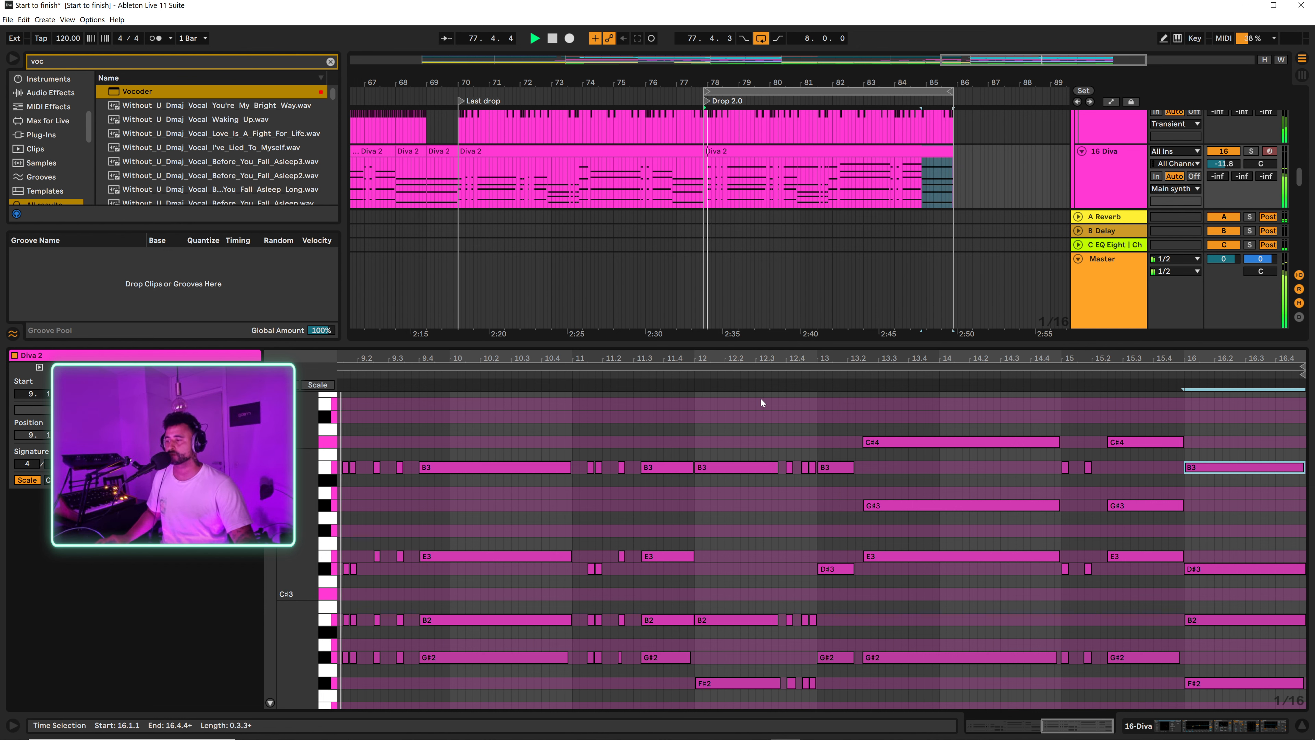
click(1302, 724)
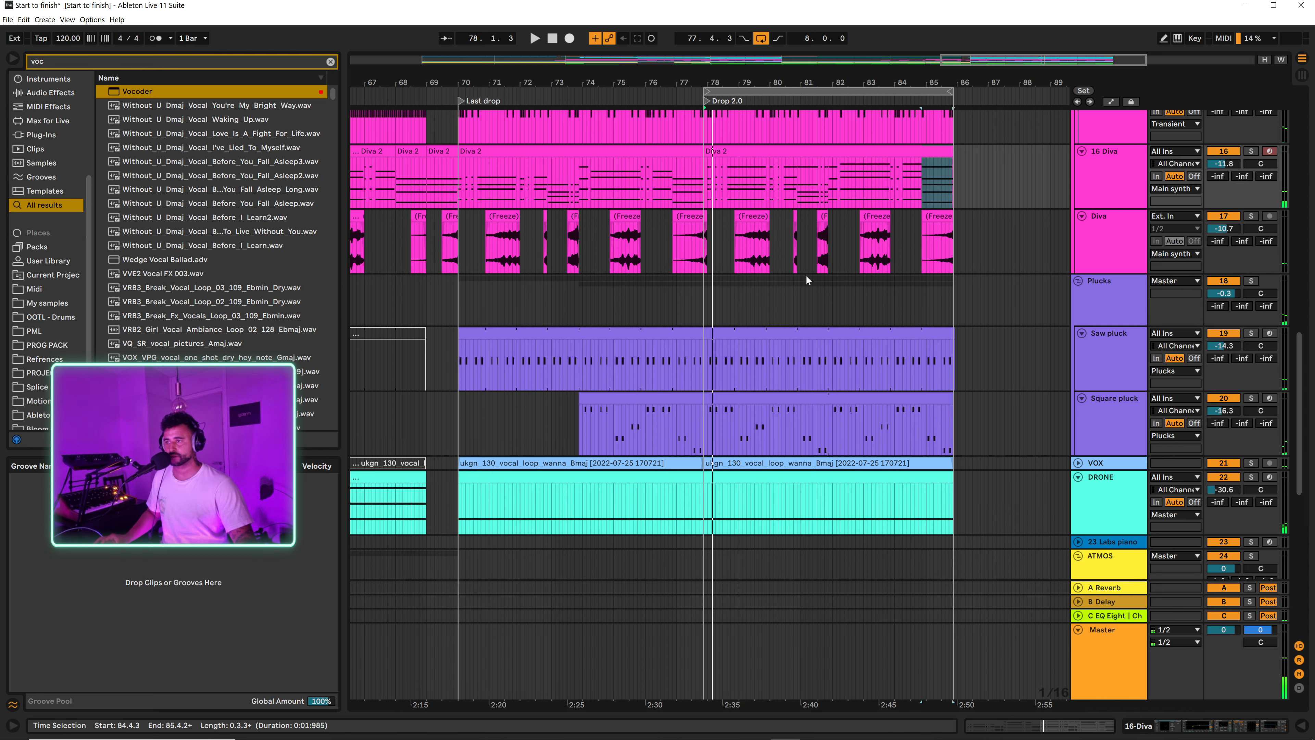
scroll(751, 370, down, 3)
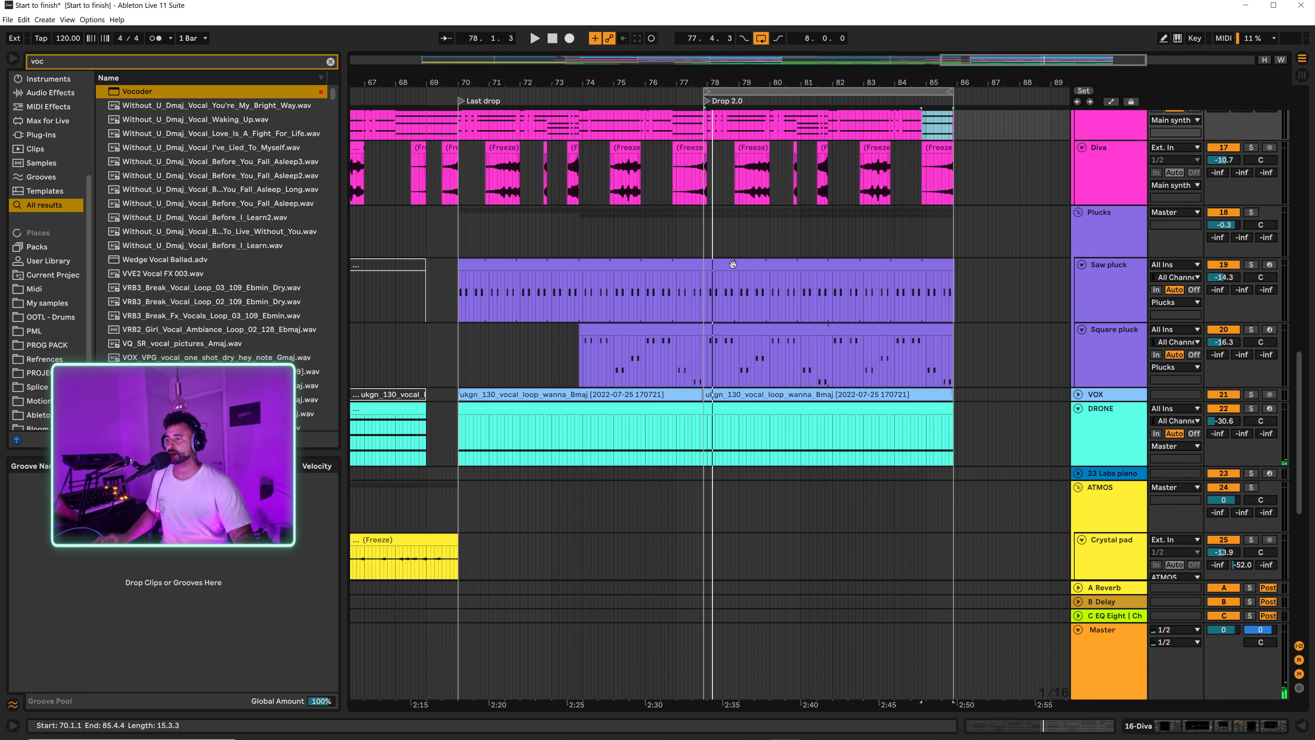
Step: Open the Drop 2.0 clip on the Square pluck track, add a G#3 sixteenth note at 1.2.4 and play it back
click(754, 268)
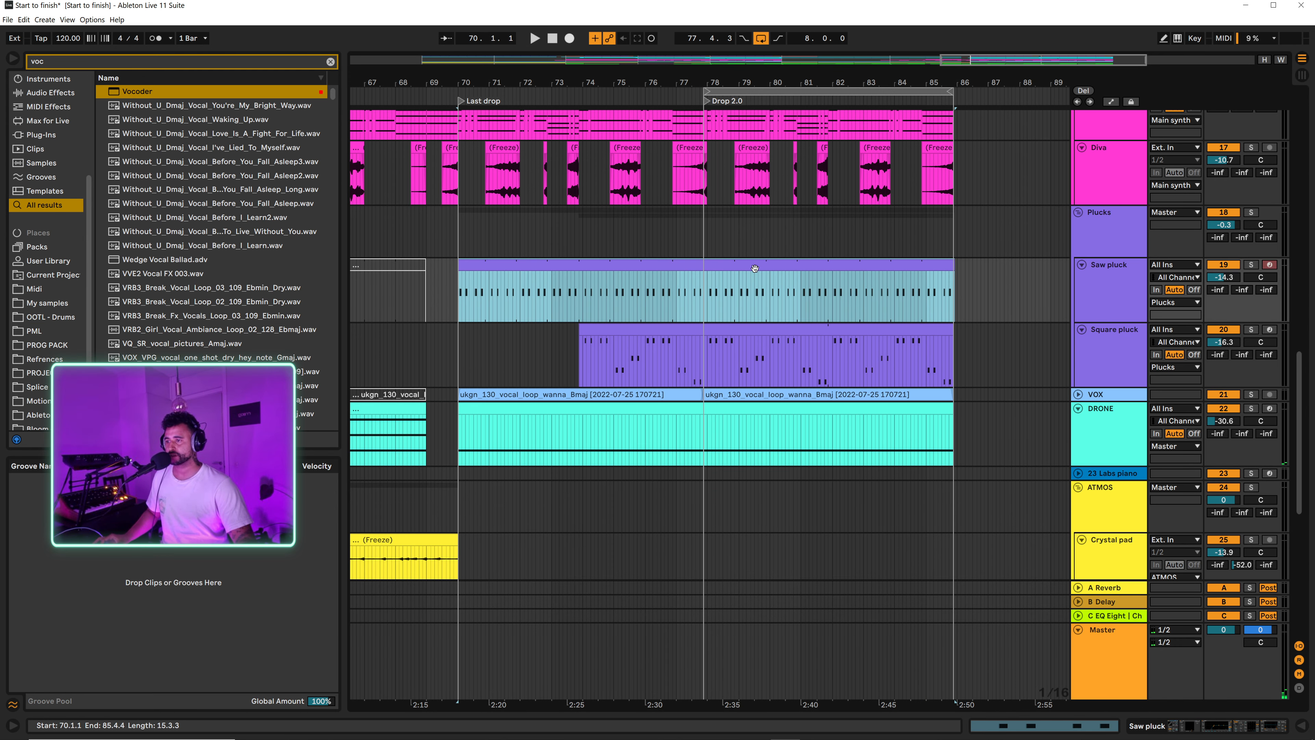
double_click(720, 329)
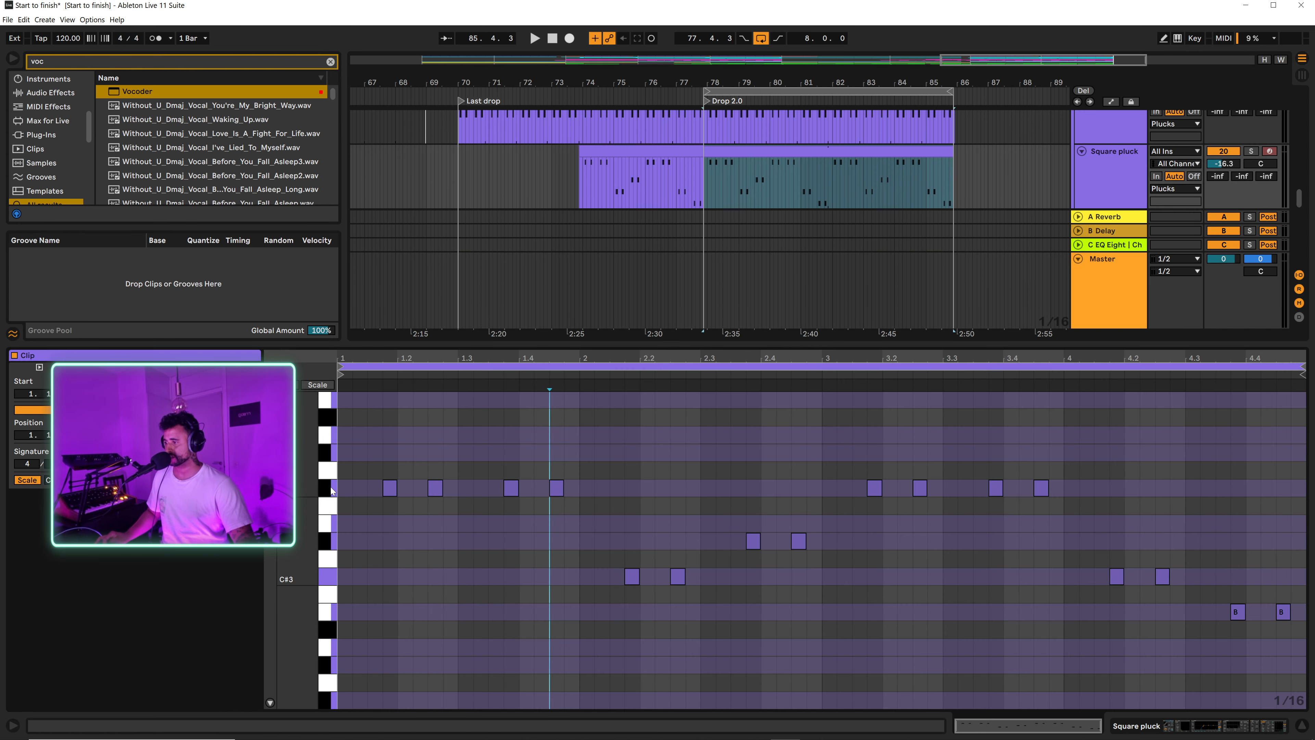
click(428, 451)
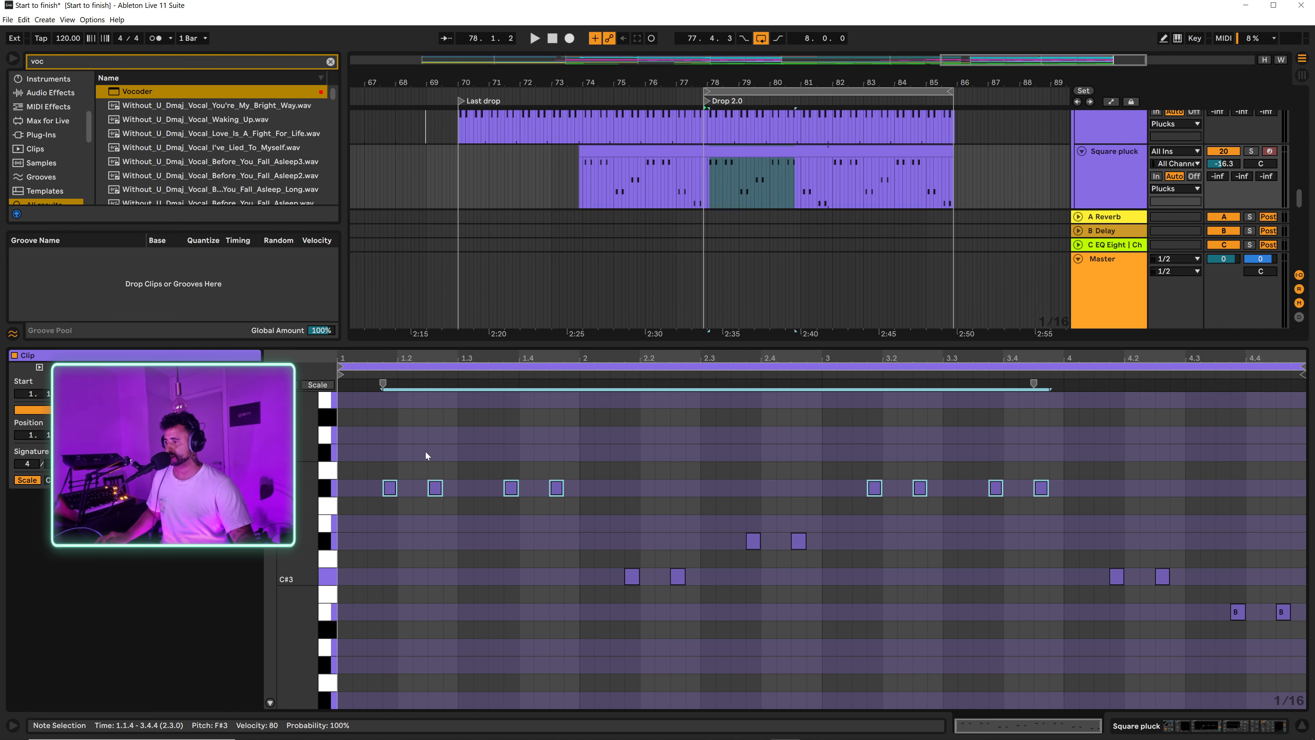
click(449, 440)
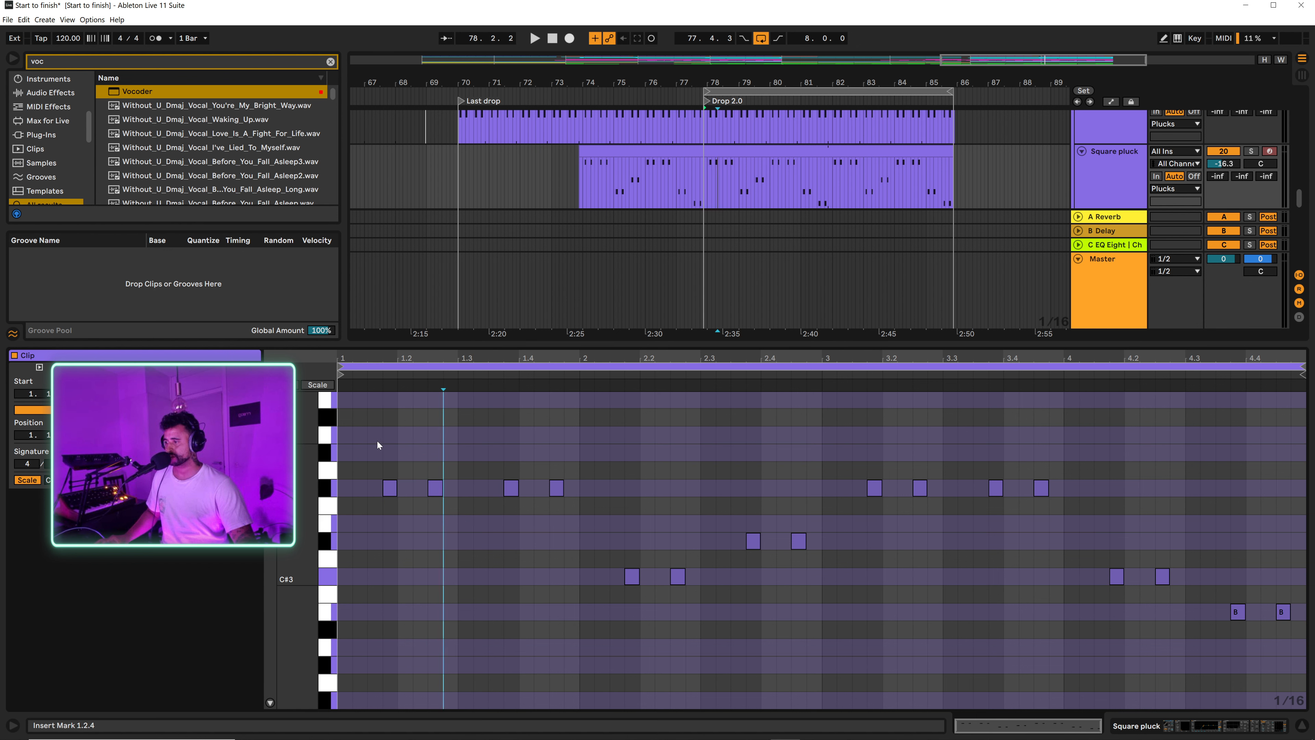
double_click(448, 453)
key(space)
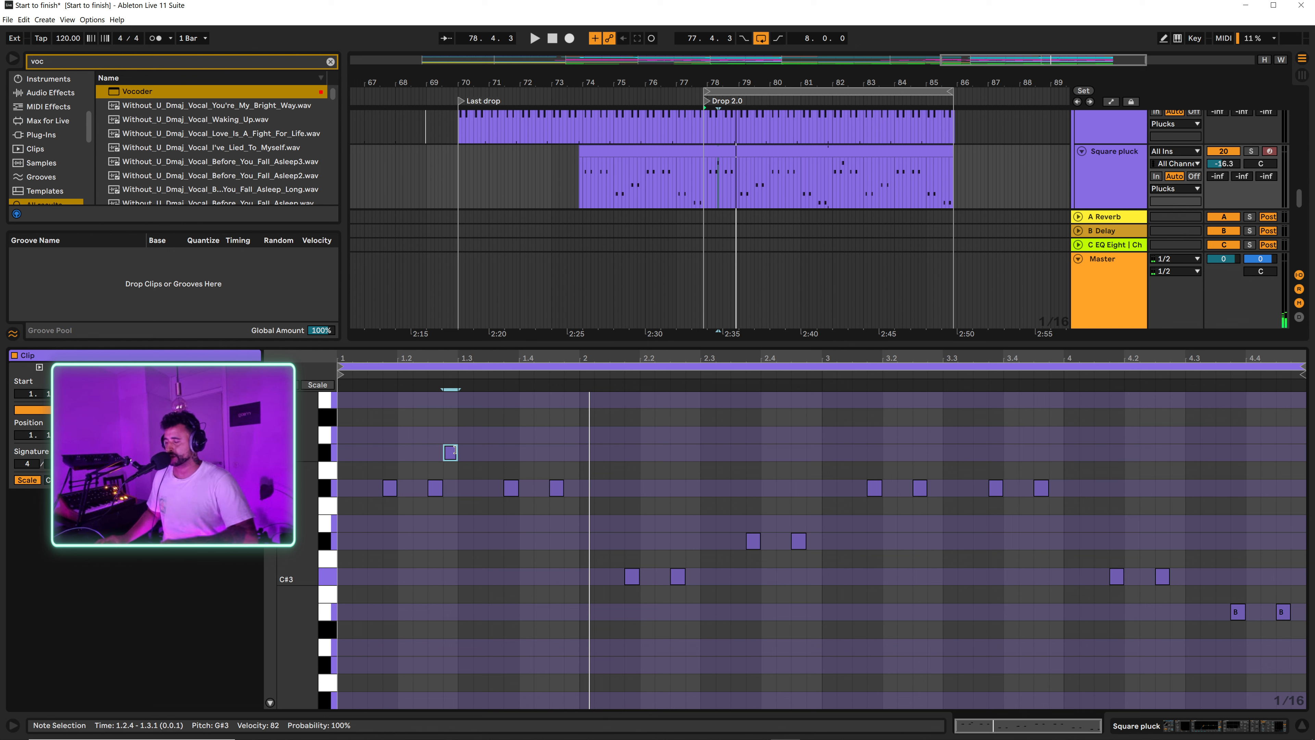
Step: Lower the added Square pluck note to D#3, move it to 1.3.2 and audition it
key(Down)
key(Down)
key(Down)
key(Down)
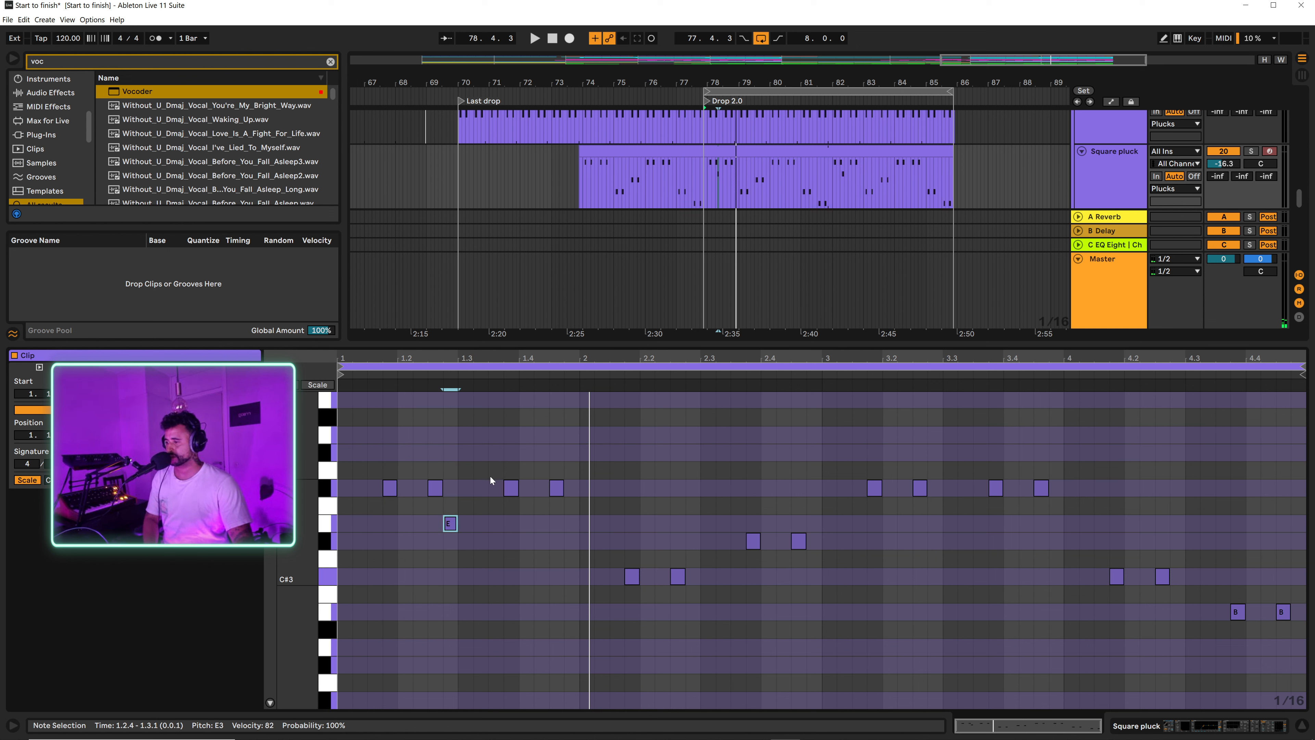
click(449, 385)
key(Down)
key(space)
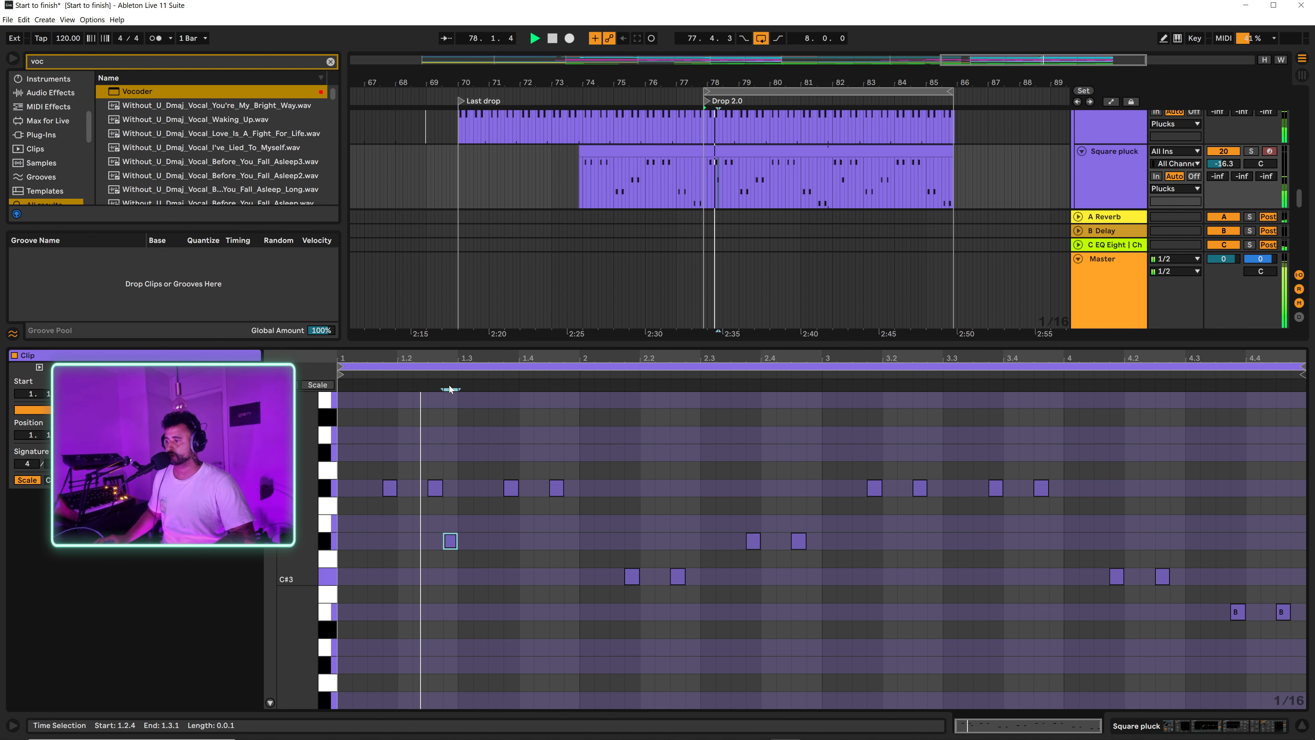
key(Right)
key(Right)
key(space)
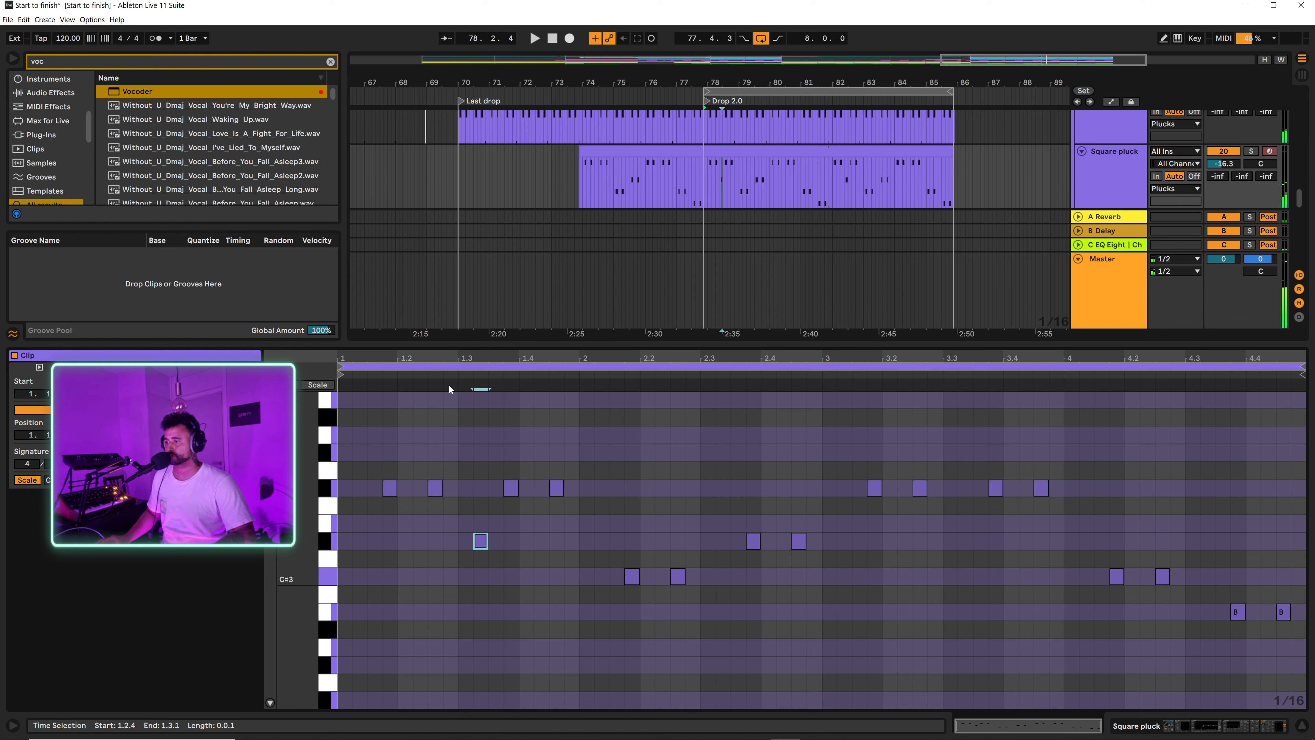
Step: Try the added note at 1.3.2 at higher pitches, F#3 and up to B3, during playback
key(space)
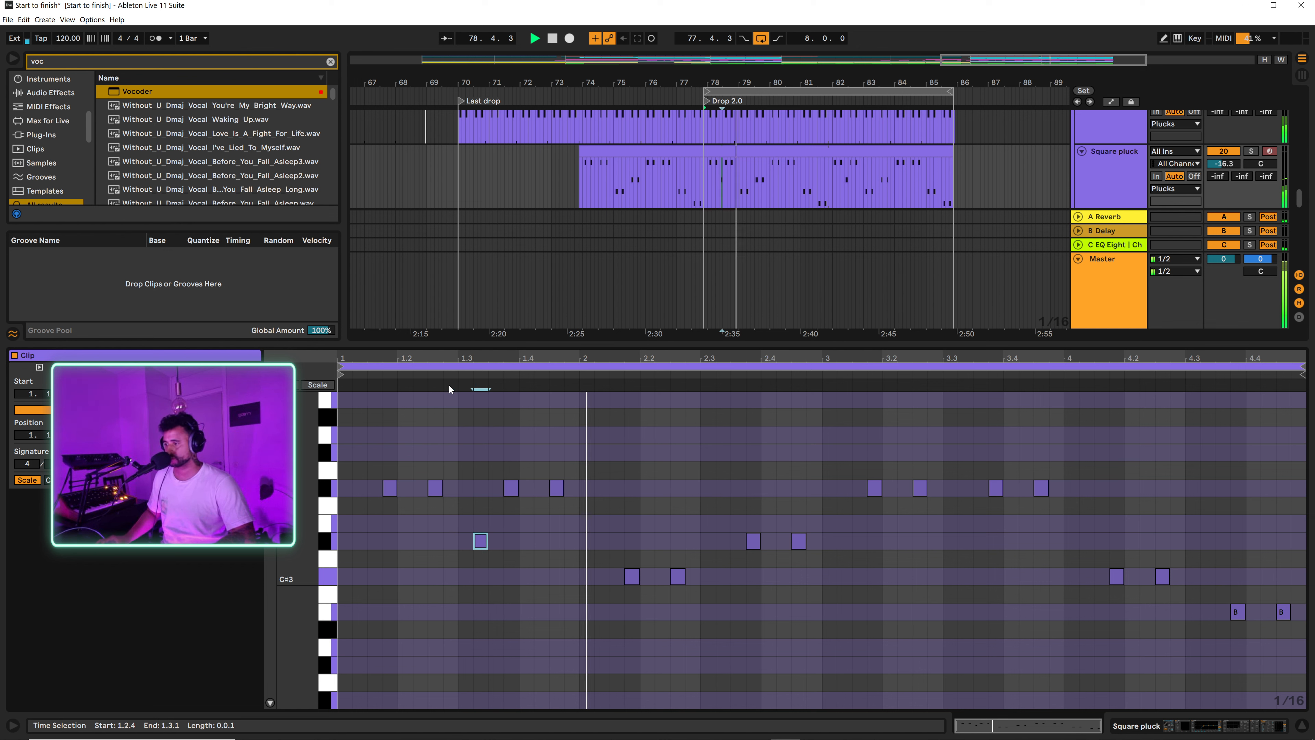
key(Up)
key(Up)
key(Up)
key(space)
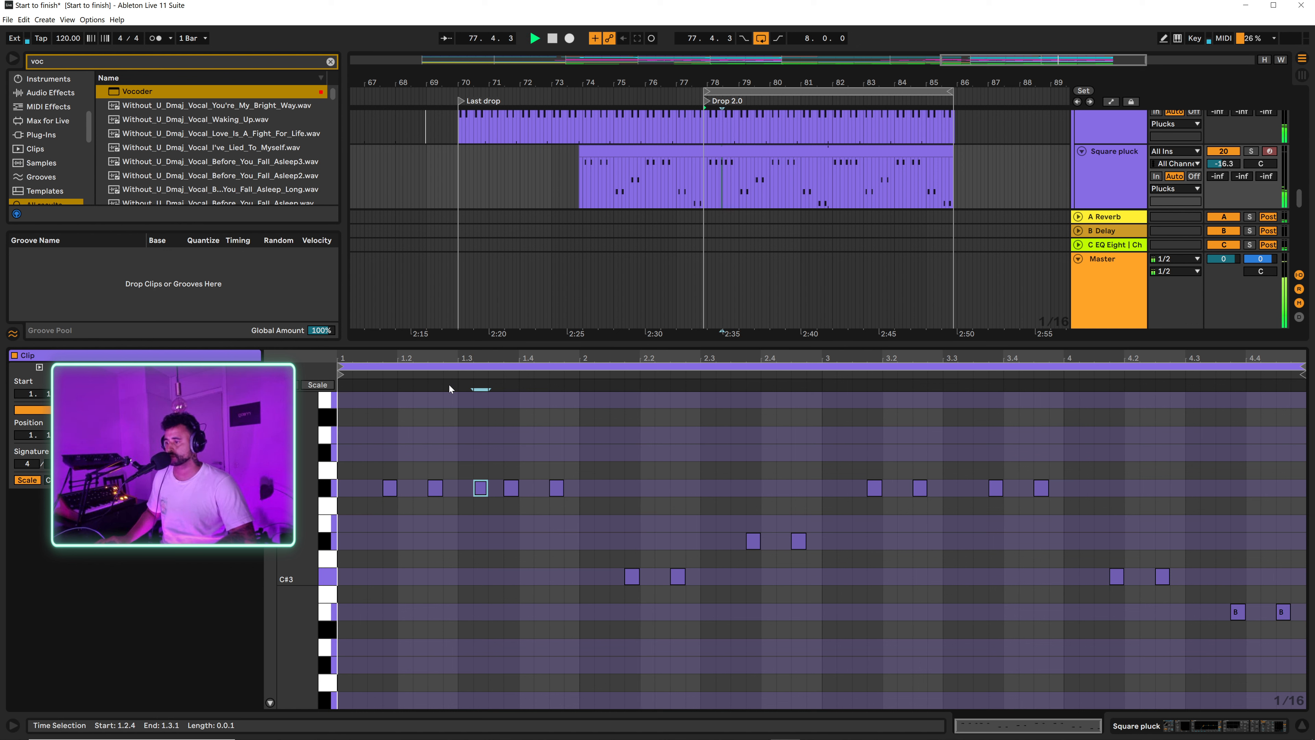
key(Up)
key(Up)
key(Up)
key(Up)
key(Up)
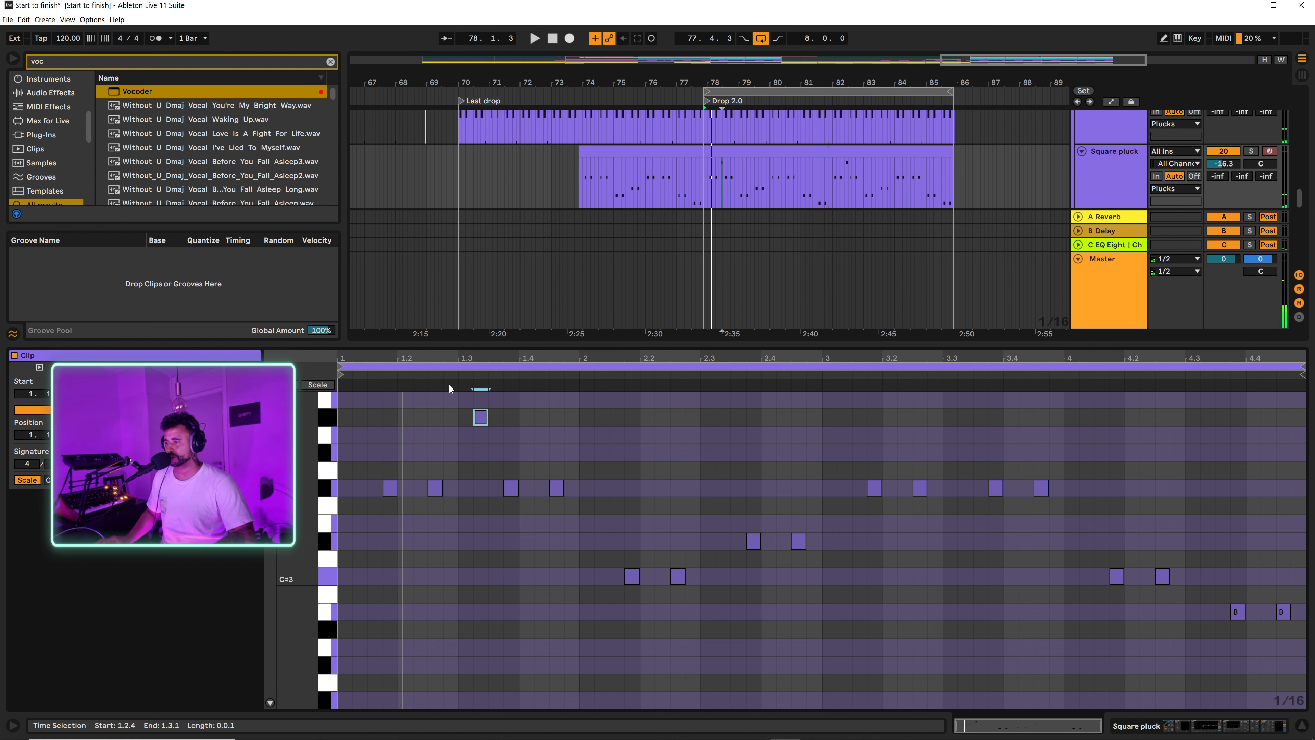
key(space)
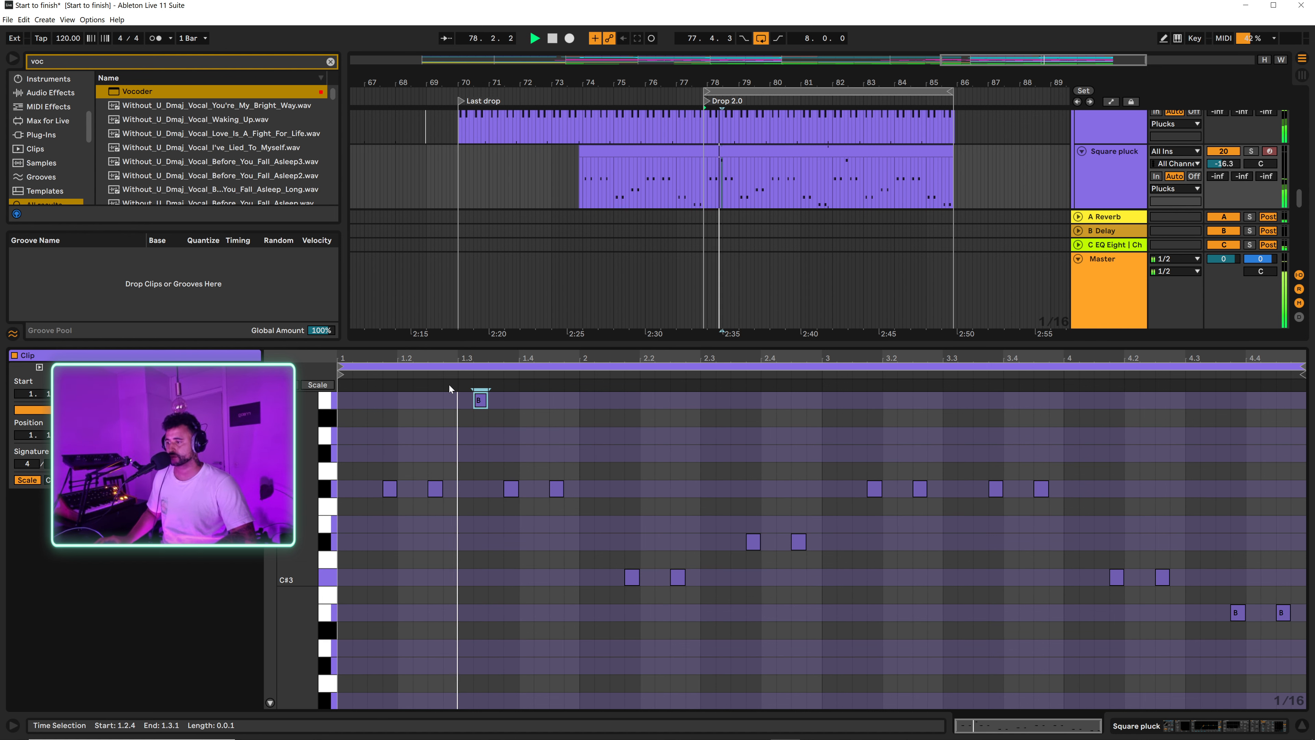
Step: Bring the note at 1.3.2 down to C#3 for comparison, then settle it on D#3
key(Down)
key(Down)
key(Down)
key(Down)
key(Down)
key(Down)
key(Down)
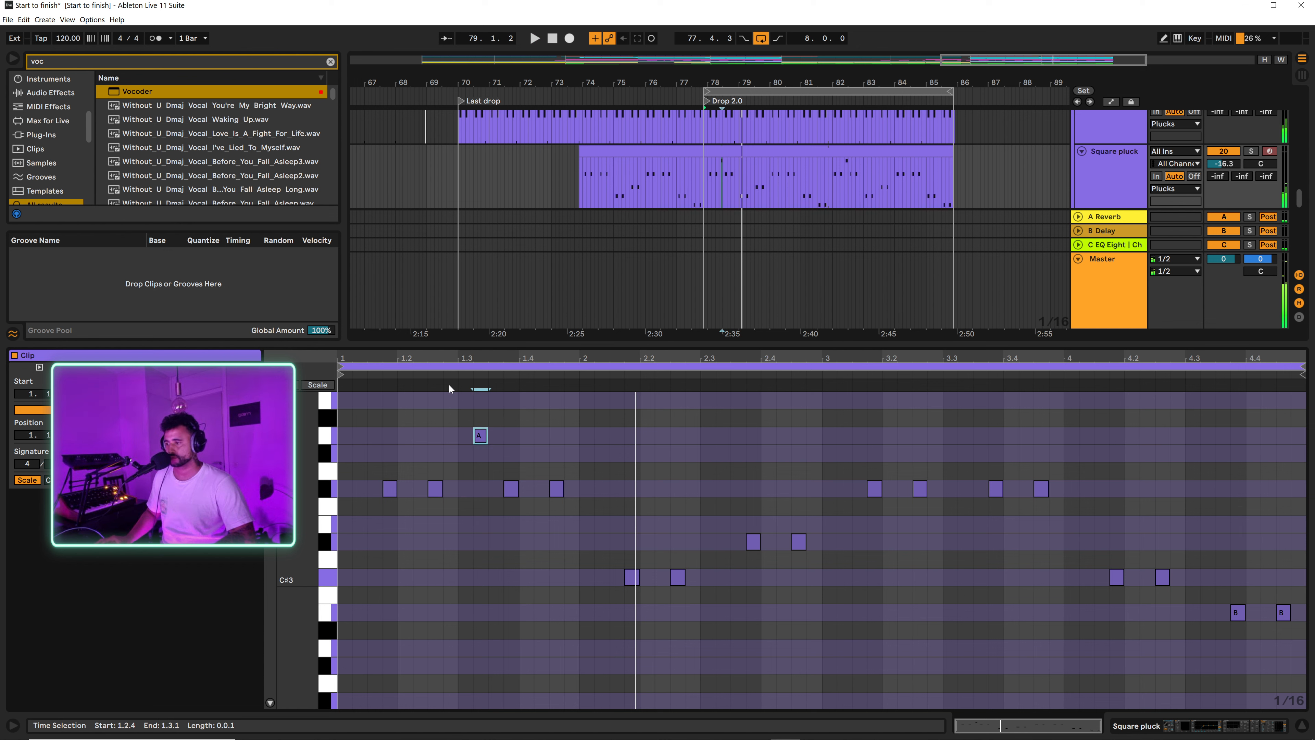
key(Down)
key(Down)
key(Down)
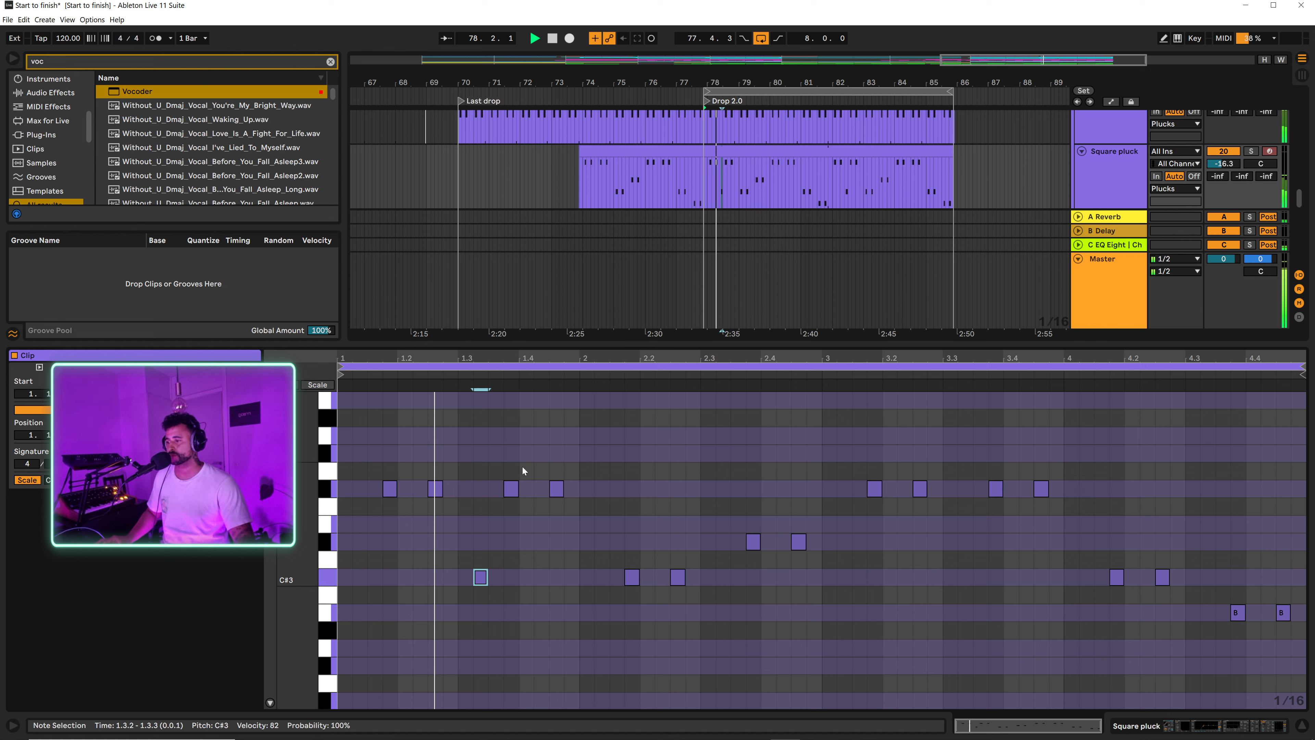
key(Up)
key(Up)
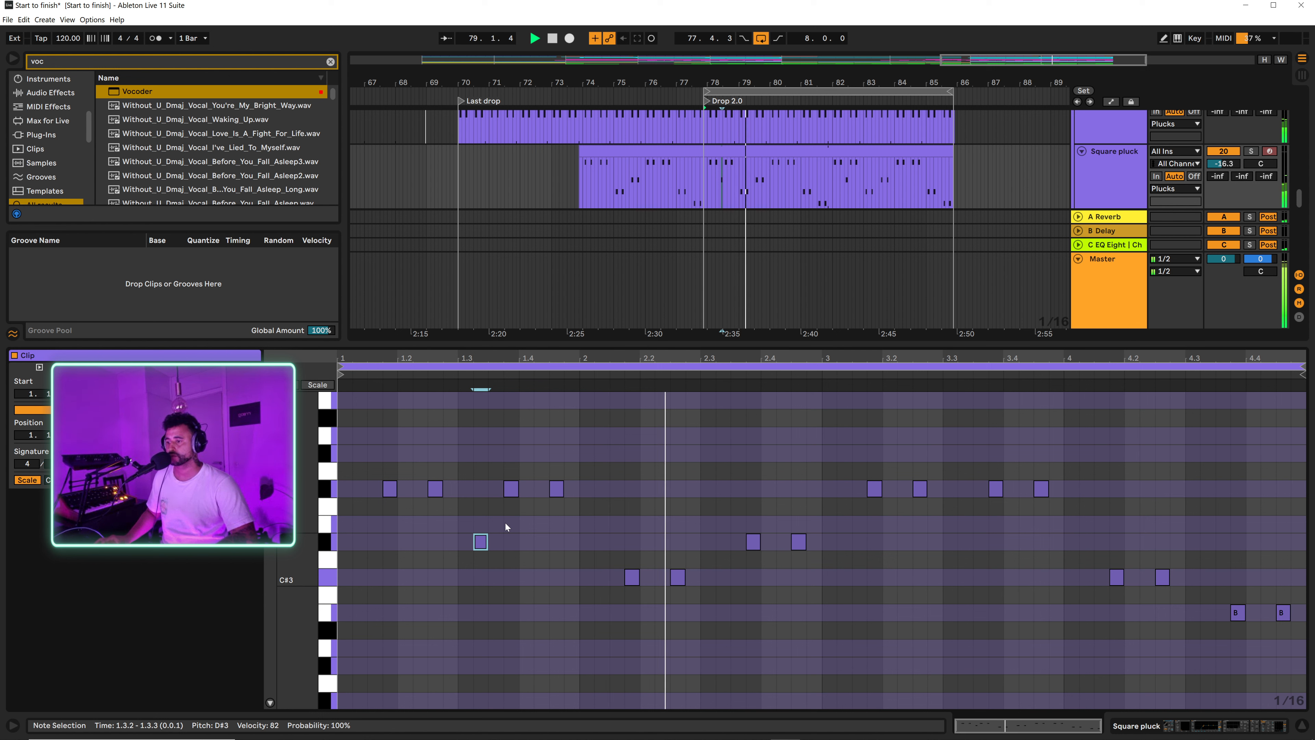
Step: Add D#3 sixteenth notes at 2.3.2, 3.3.2 and 4.2.2 in the Square pluck clip while listening
double_click(727, 547)
key(space)
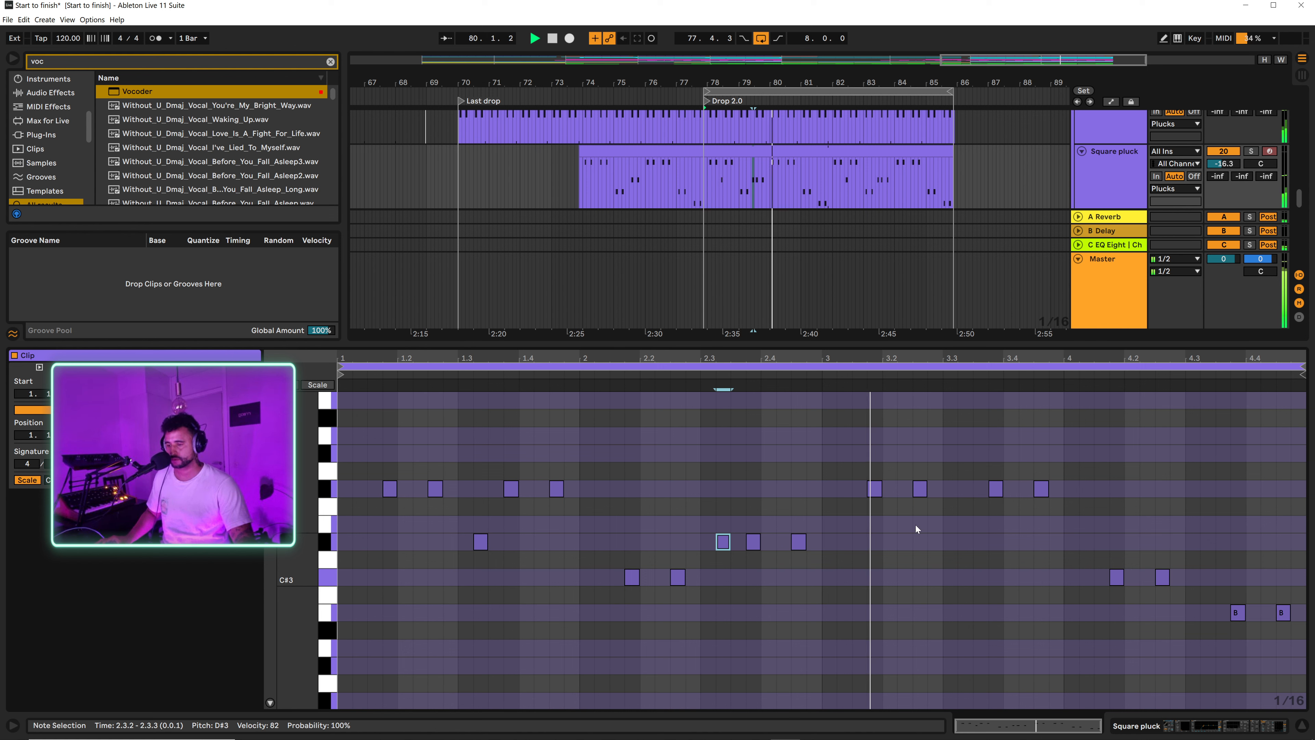
double_click(961, 540)
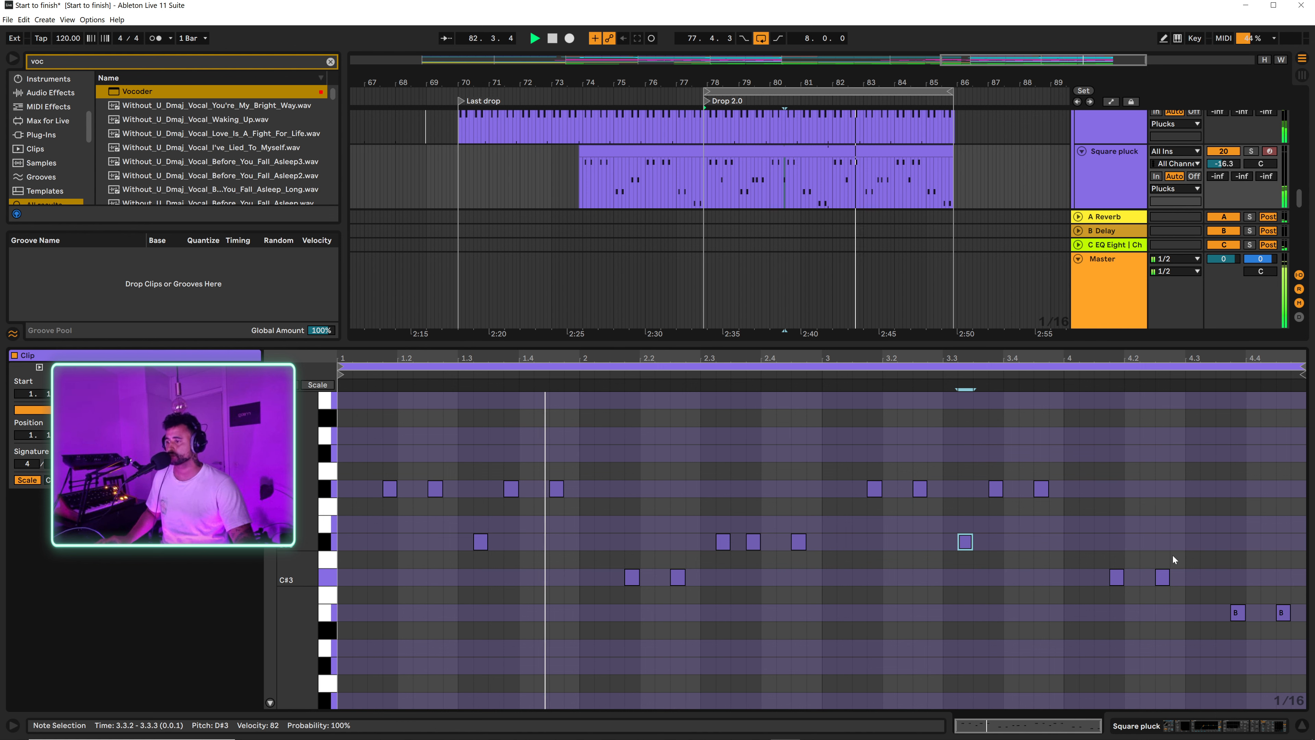
double_click(1145, 543)
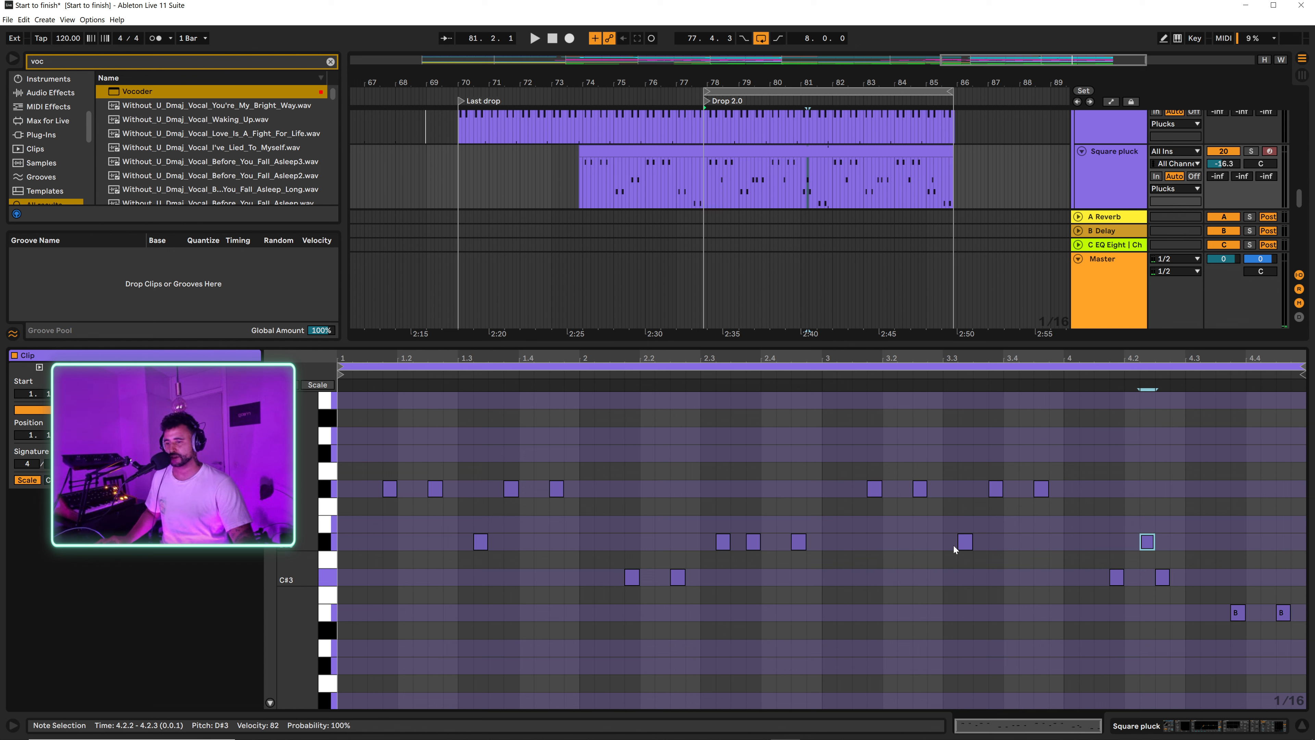
Step: Lower the note at 2.3.2 to C#3, delete the D#3 note at 4.2.2 and close the note editor
click(723, 541)
key(Down)
key(Down)
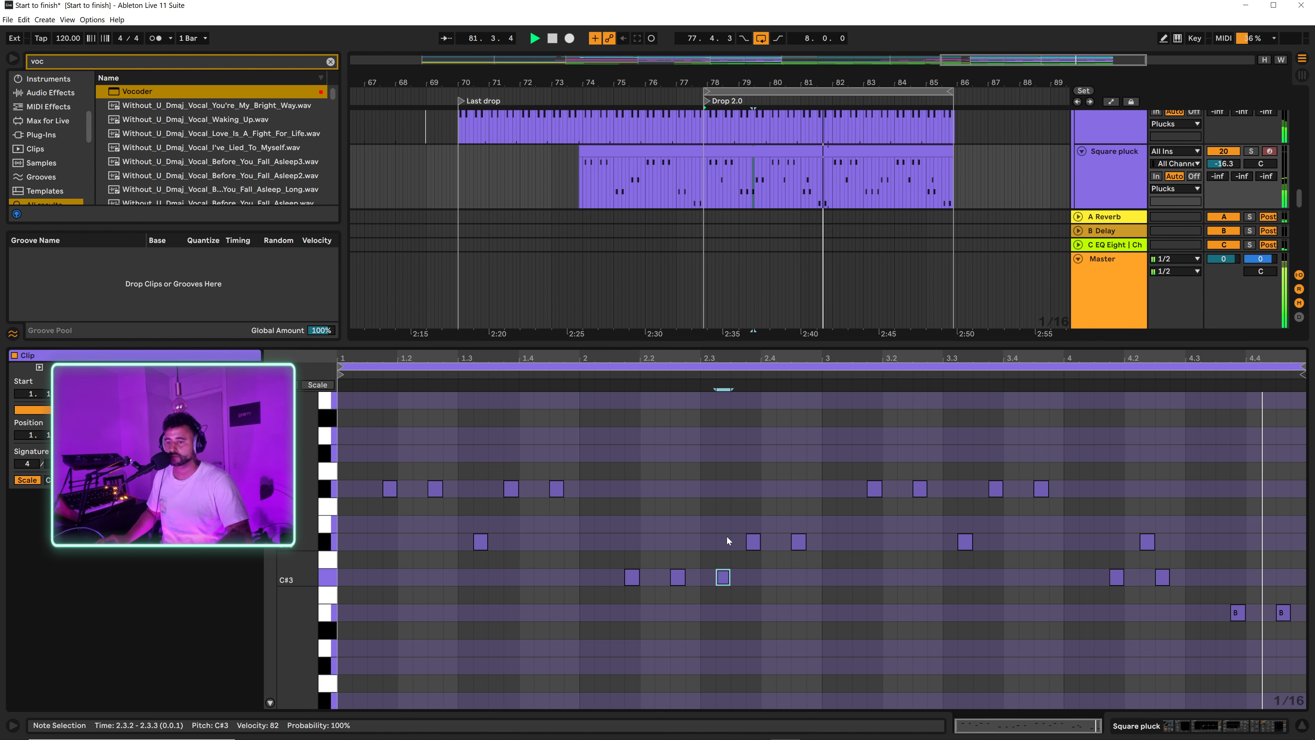
click(1147, 541)
key(Delete)
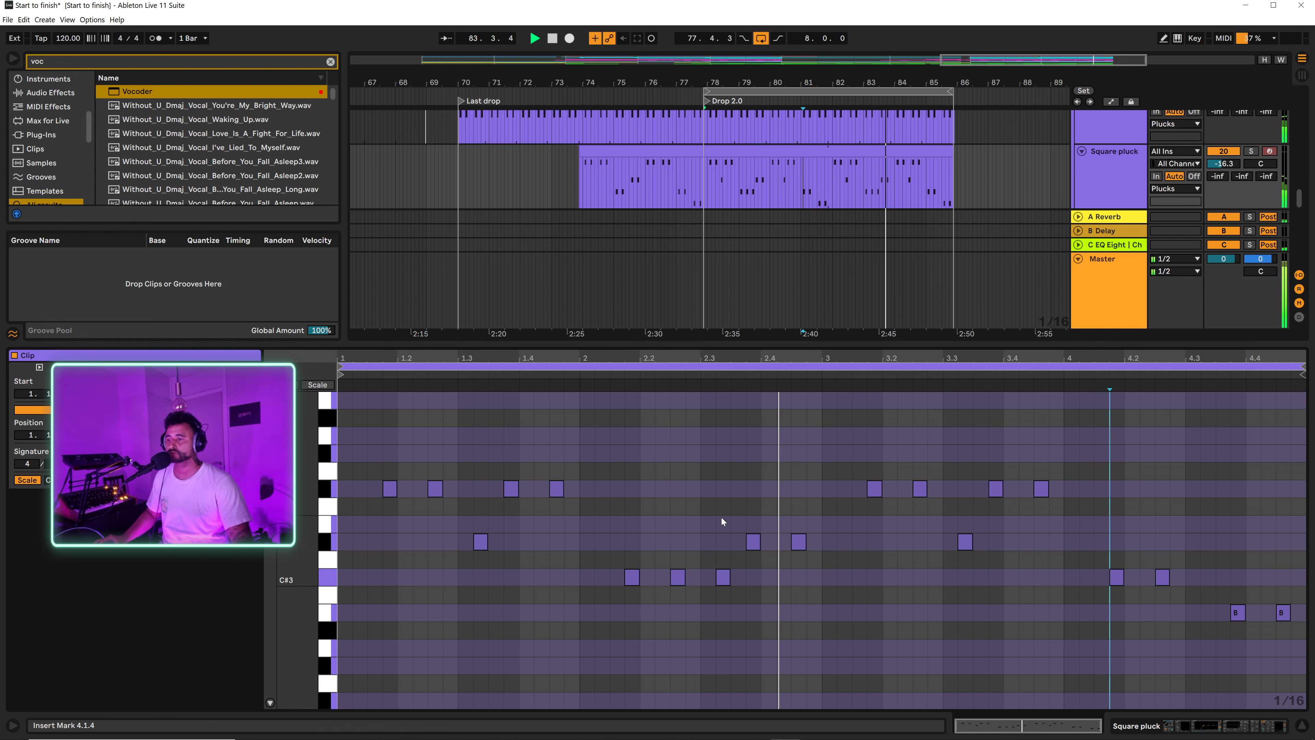
click(1301, 728)
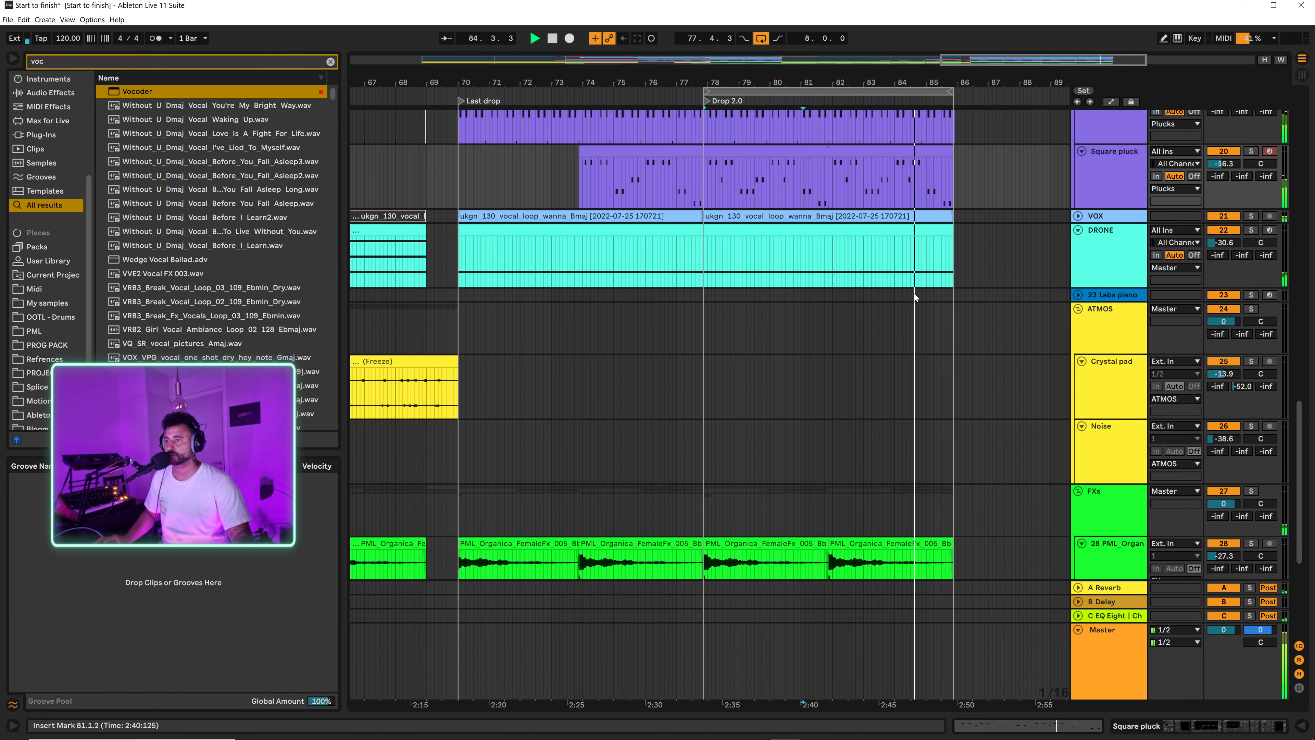
scroll(930, 288, up, 5)
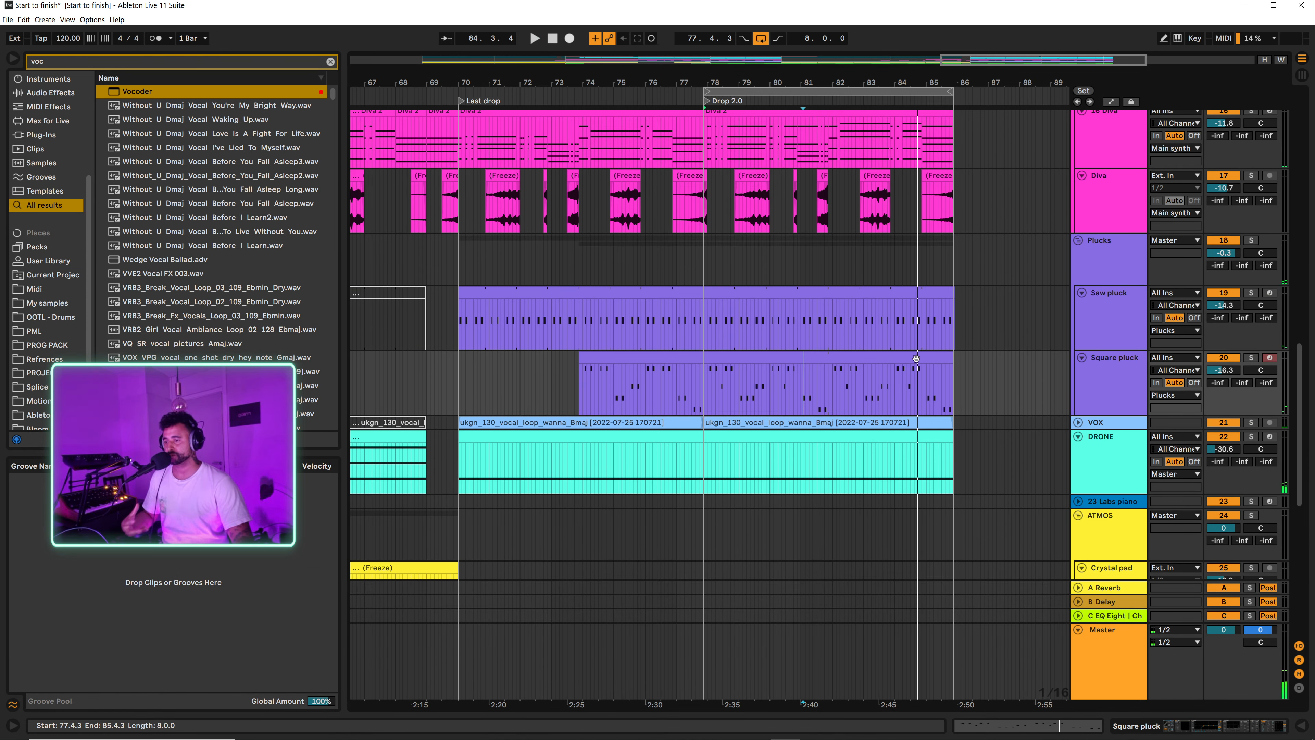
scroll(883, 317, up, 3)
click(752, 222)
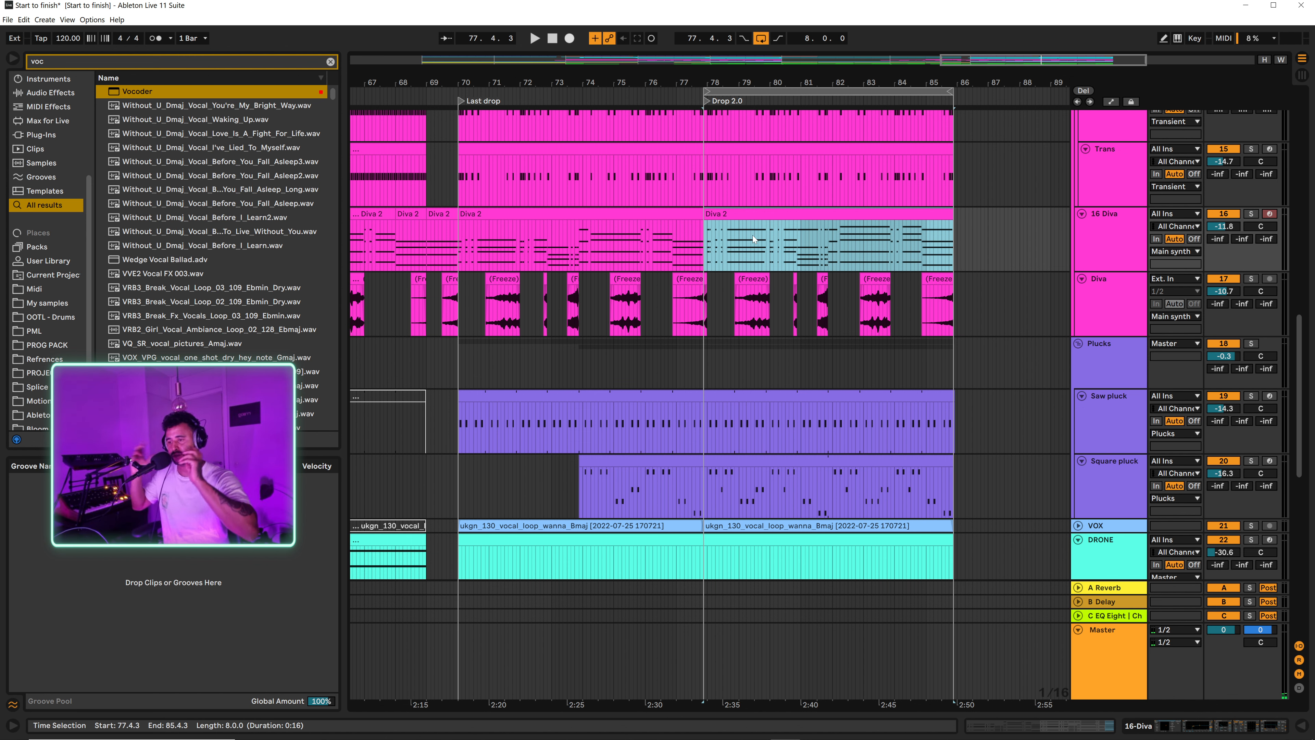
scroll(752, 235, up, 9)
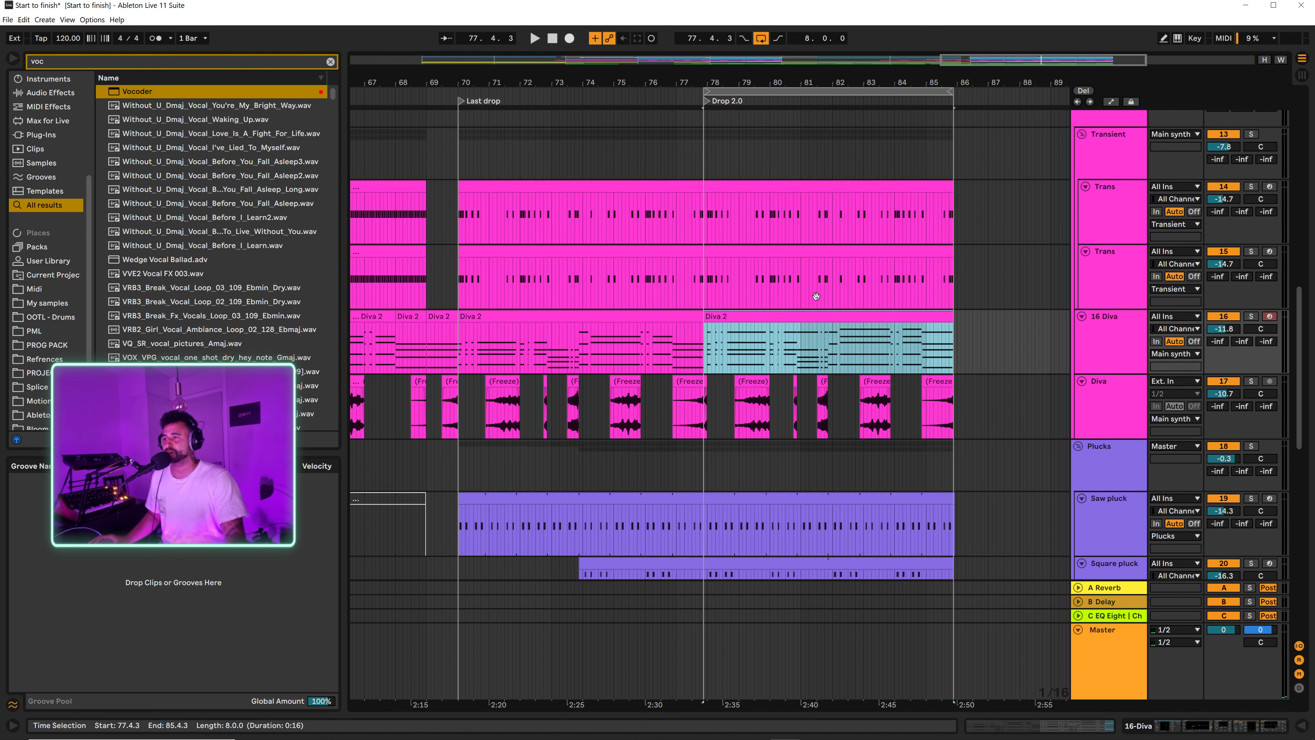
scroll(783, 490, down, 3)
click(1116, 470)
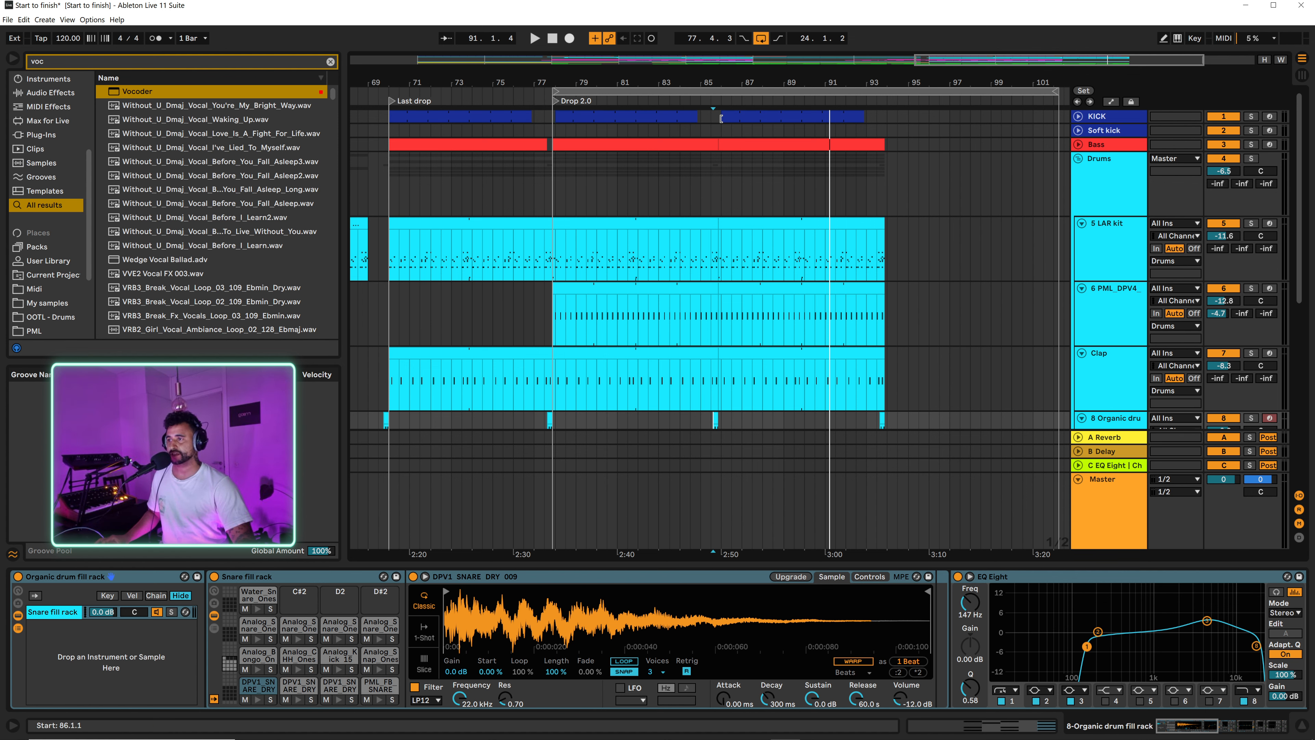
Step: Select 85.4.3 to 93.4.3 on the Loops track and set the arrangement loop to that eight-bar range
drag(738, 82, 690, 78)
scroll(705, 196, down, 7)
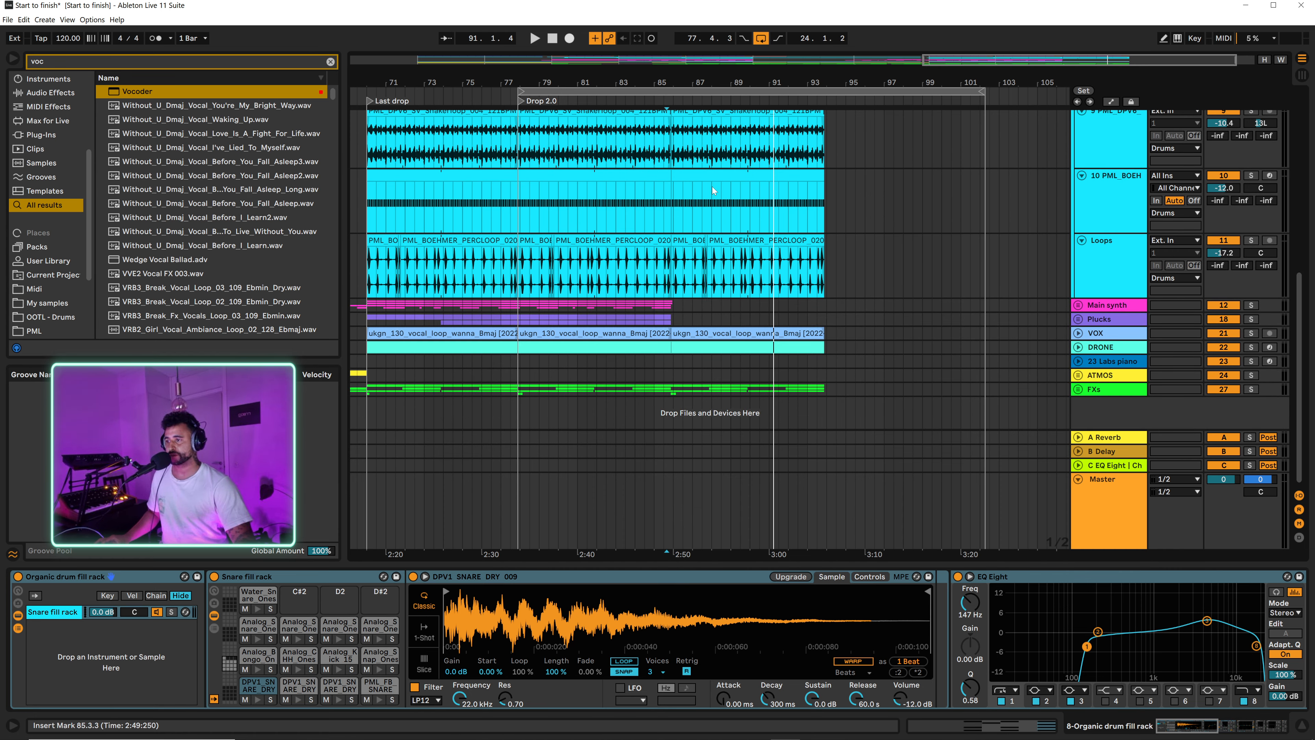
click(1079, 307)
click(1080, 306)
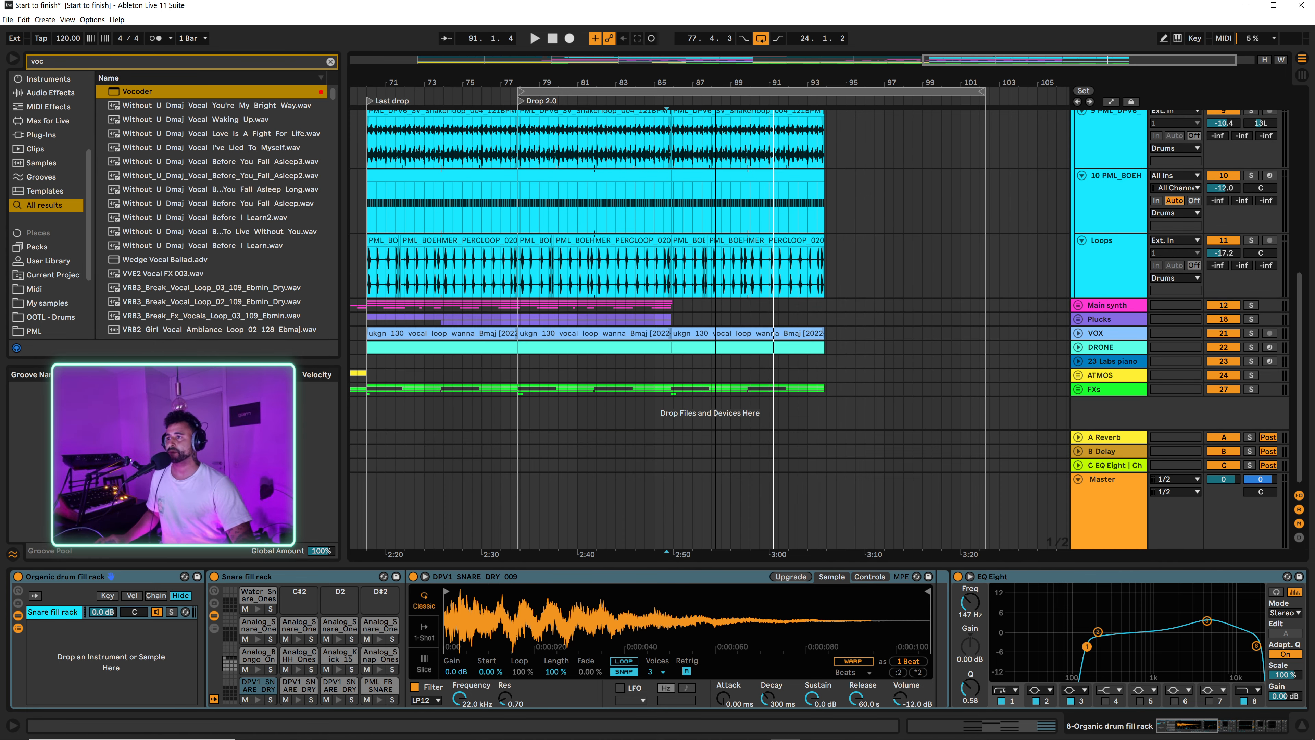
drag(715, 197, 659, 238)
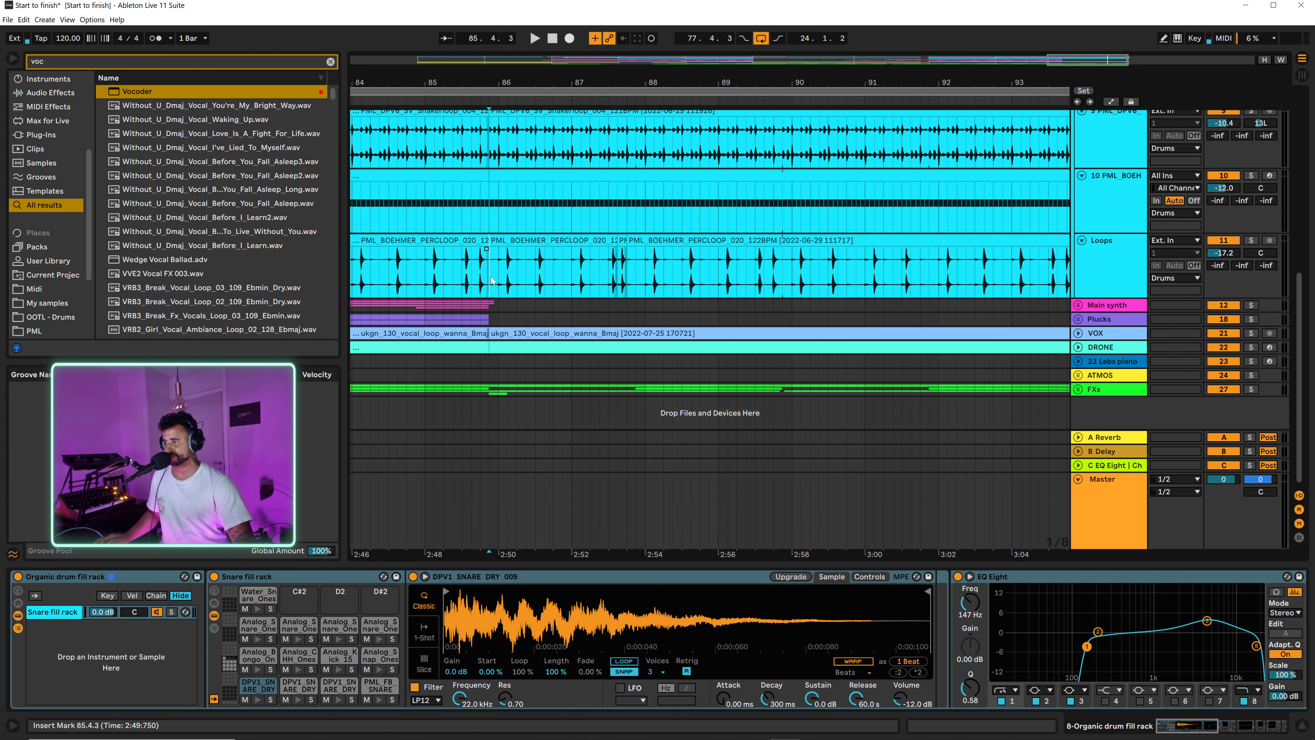
drag(495, 282, 499, 274)
drag(568, 124, 1021, 259)
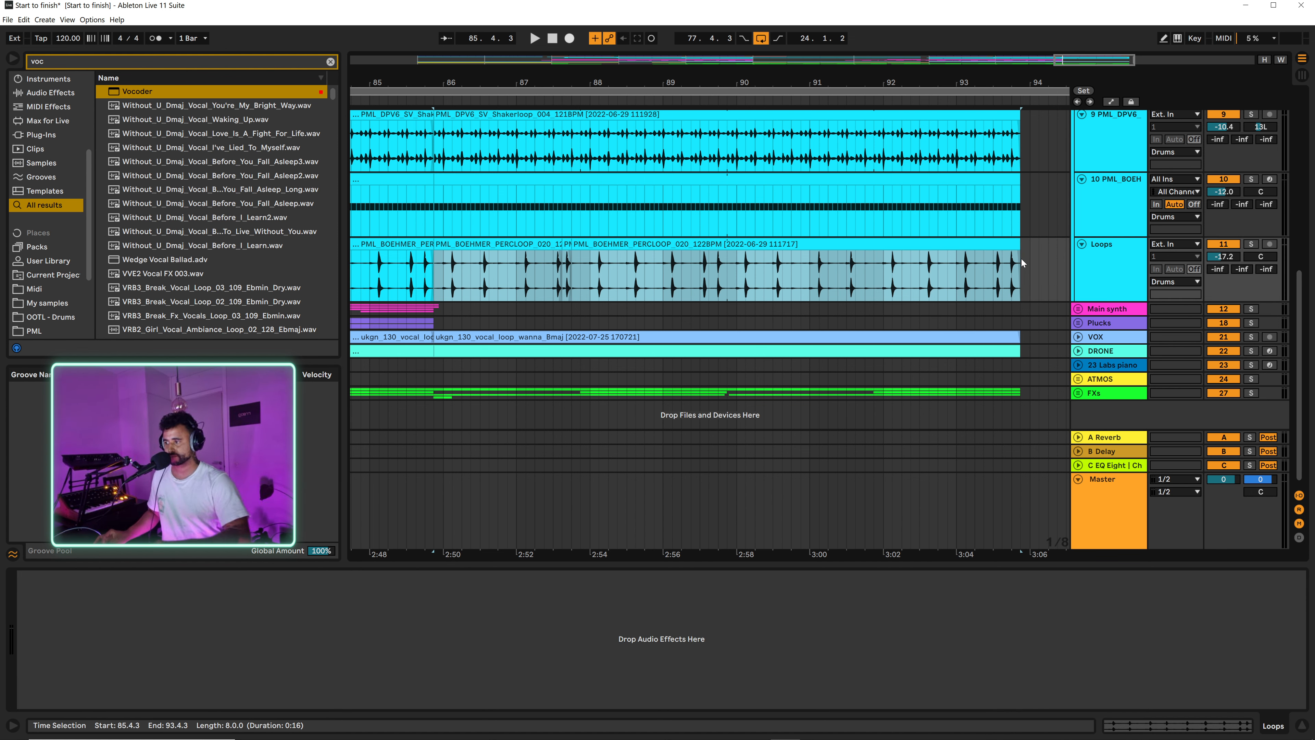
key(ctrl+l)
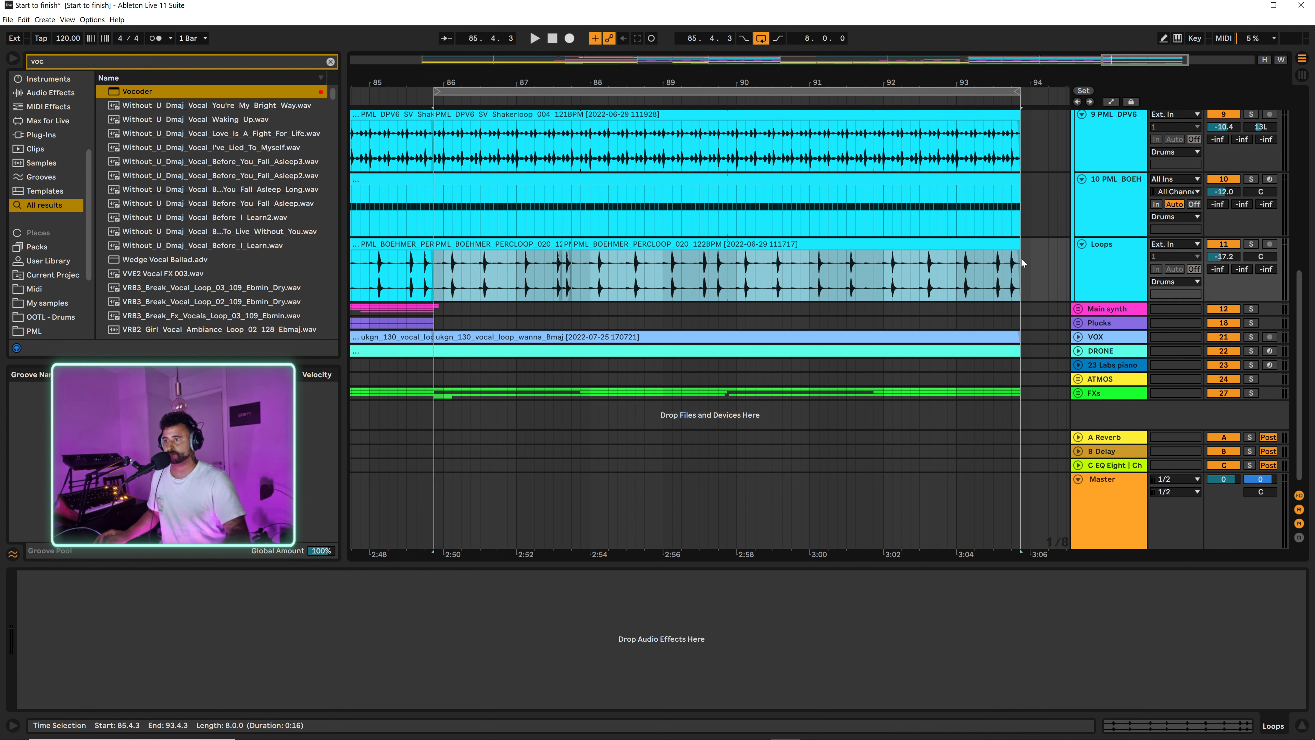
Step: Duplicate the looped eight bars across all tracks so the section continues to 101.4.3
click(479, 90)
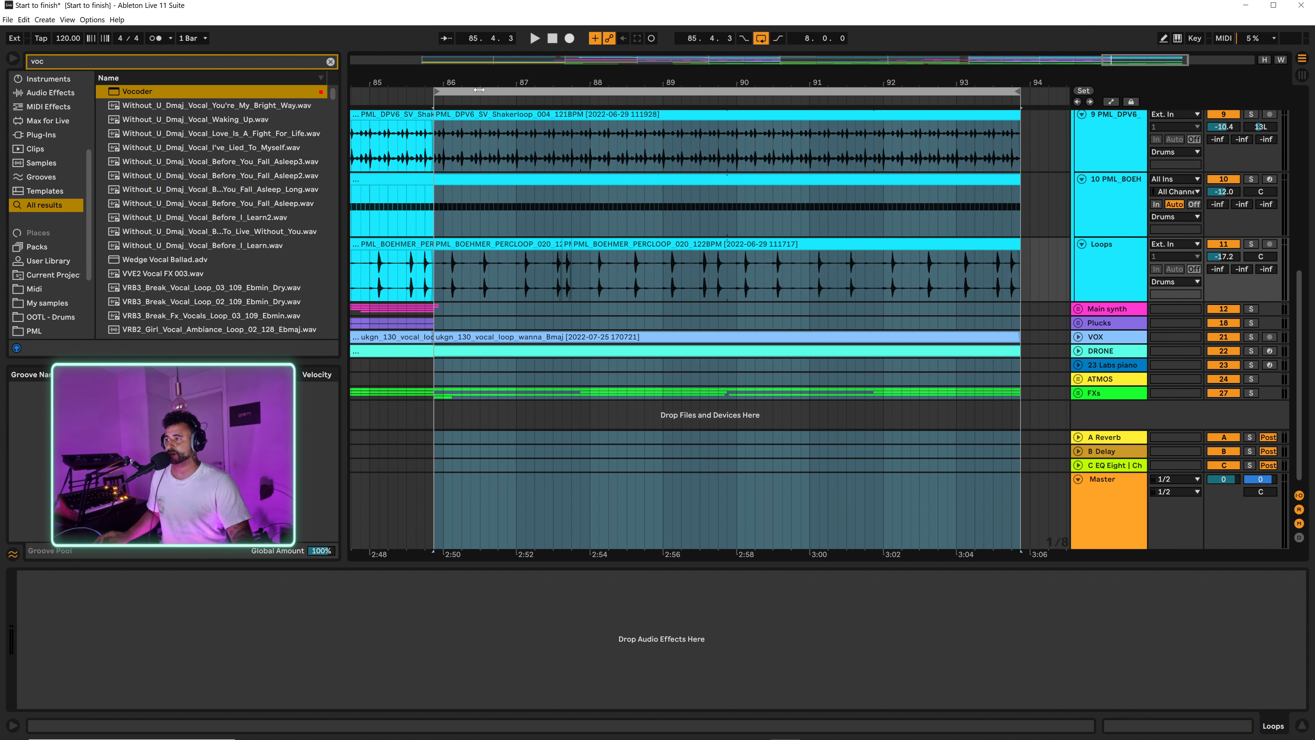
key(ctrl+d)
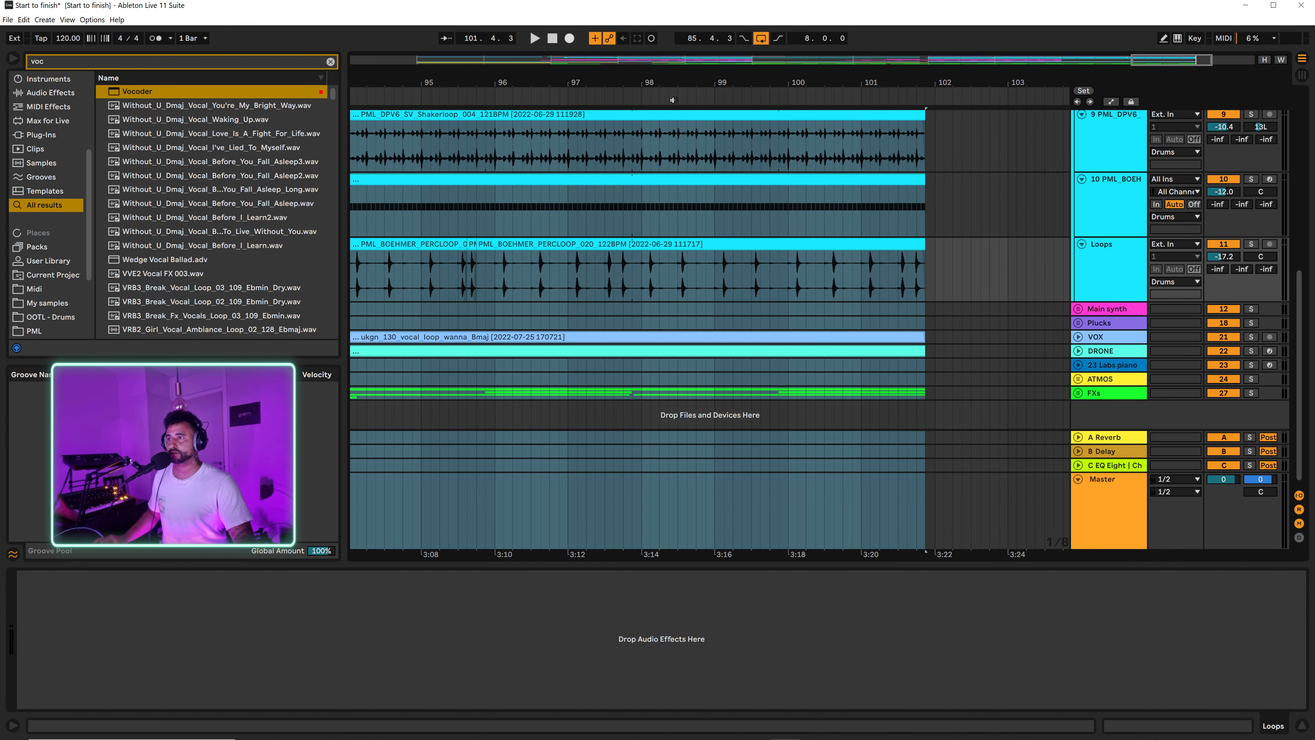
drag(656, 82, 696, 174)
click(638, 213)
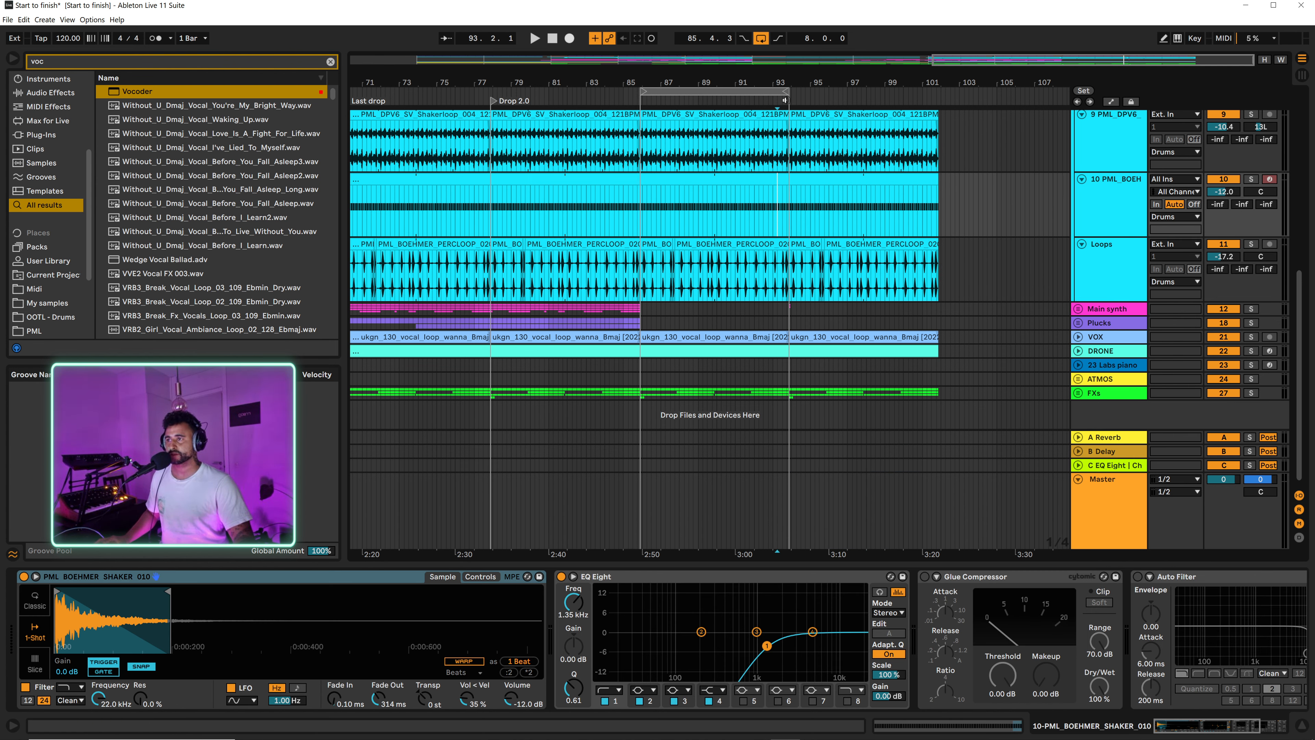
Step: Extend the arrangement loop to a length of 8.3.2 and play back the passage around bar 93
mouse_move(788, 91)
mouse_down()
mouse_move(805, 91)
mouse_move(781, 110)
mouse_up()
click(780, 210)
key(space)
key(space)
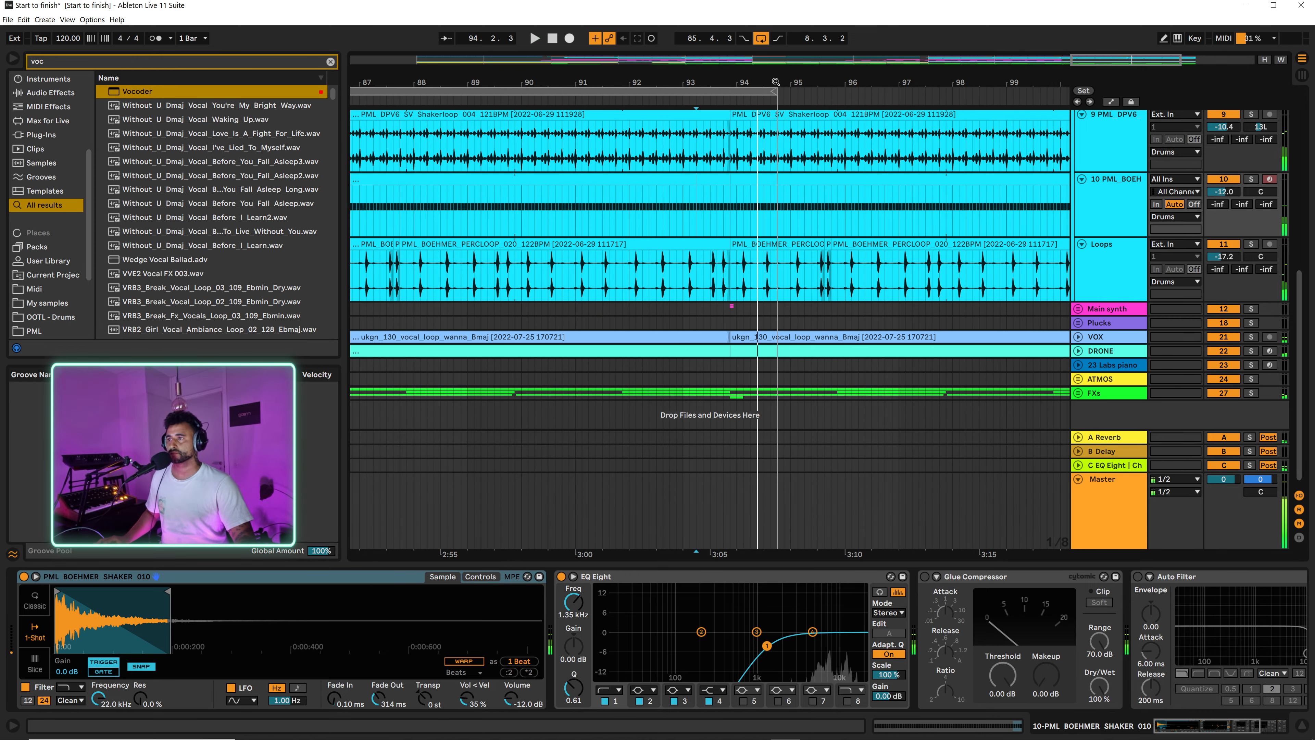
scroll(926, 134, down, 5)
click(900, 141)
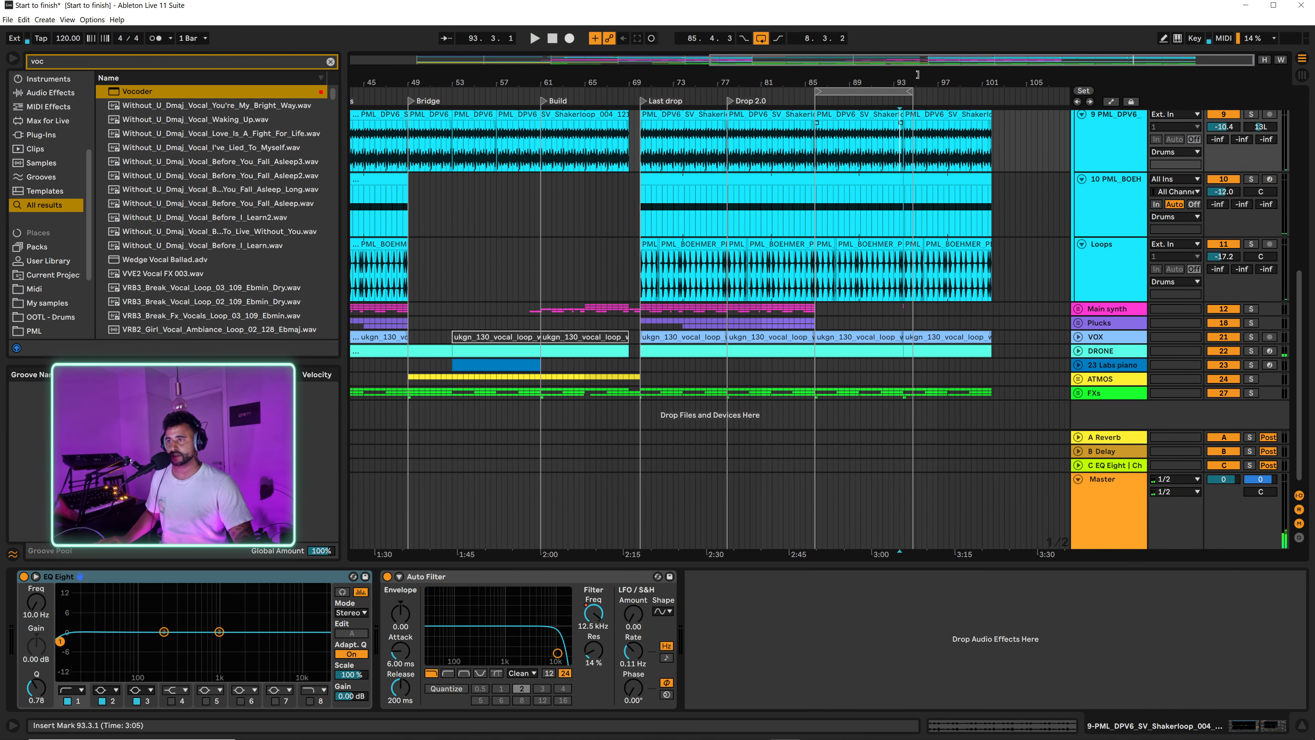
Step: Add a locator at 93.4.3, where the duplicated section begins, and name it OUT
drag(916, 80, 931, 181)
scroll(849, 280, up, 3)
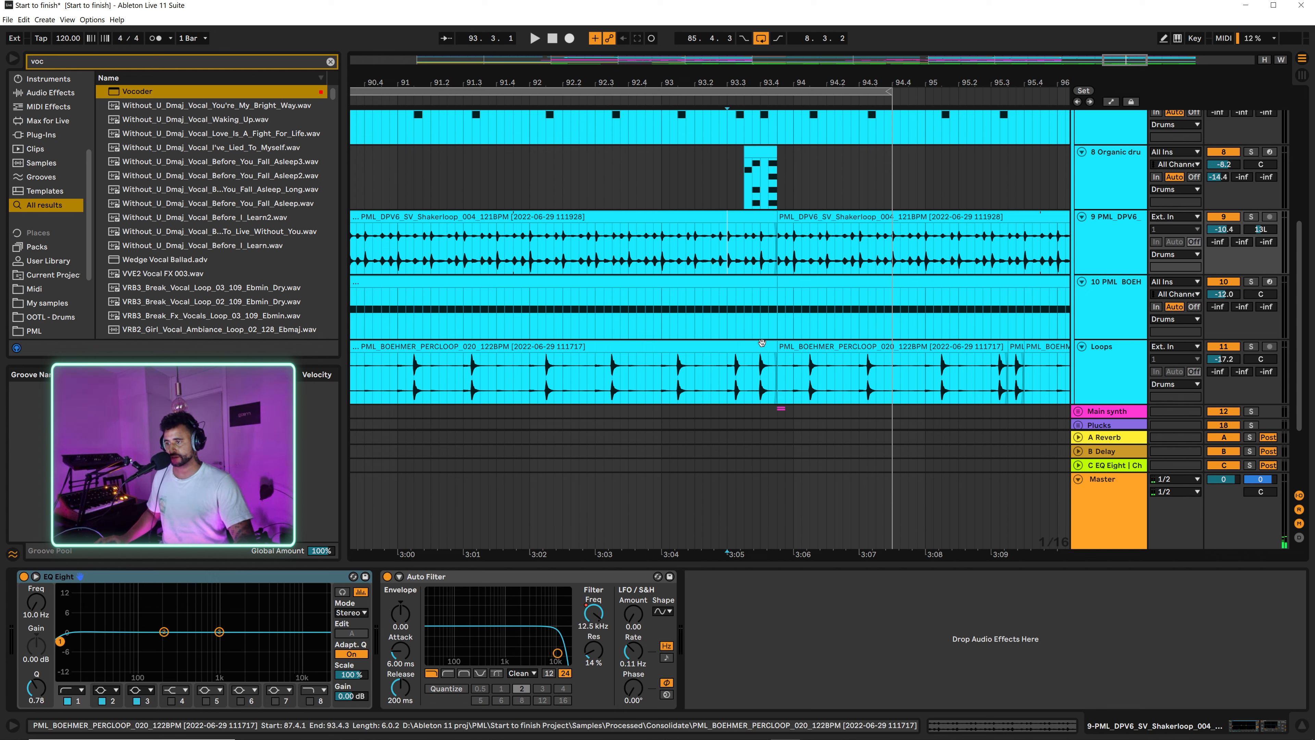
click(779, 368)
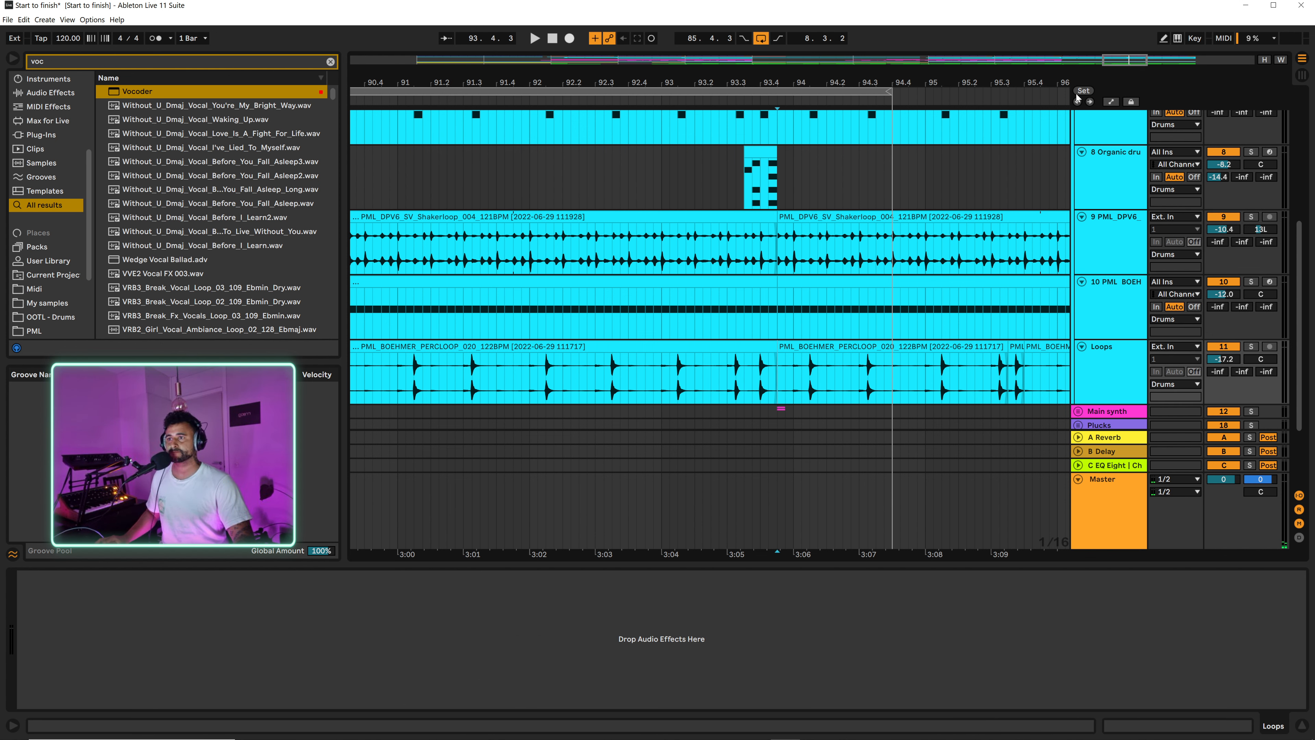
right_click(794, 110)
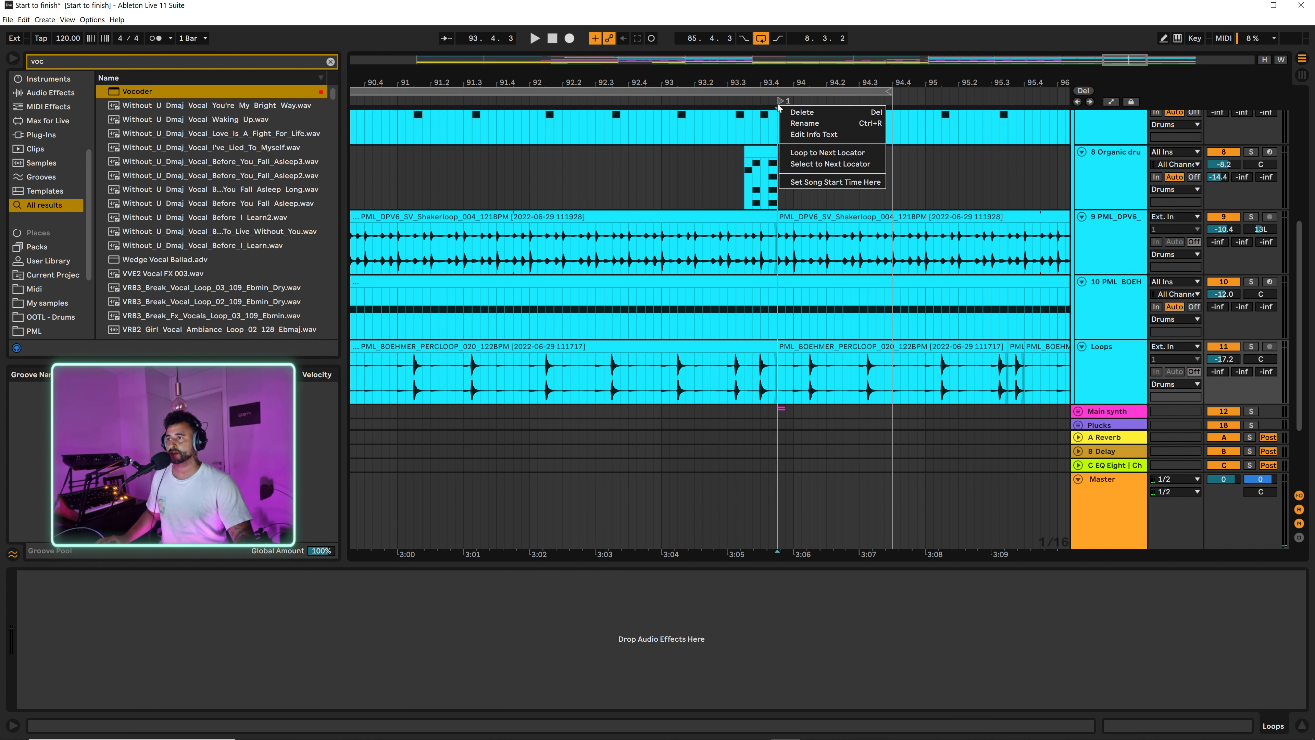
click(806, 124)
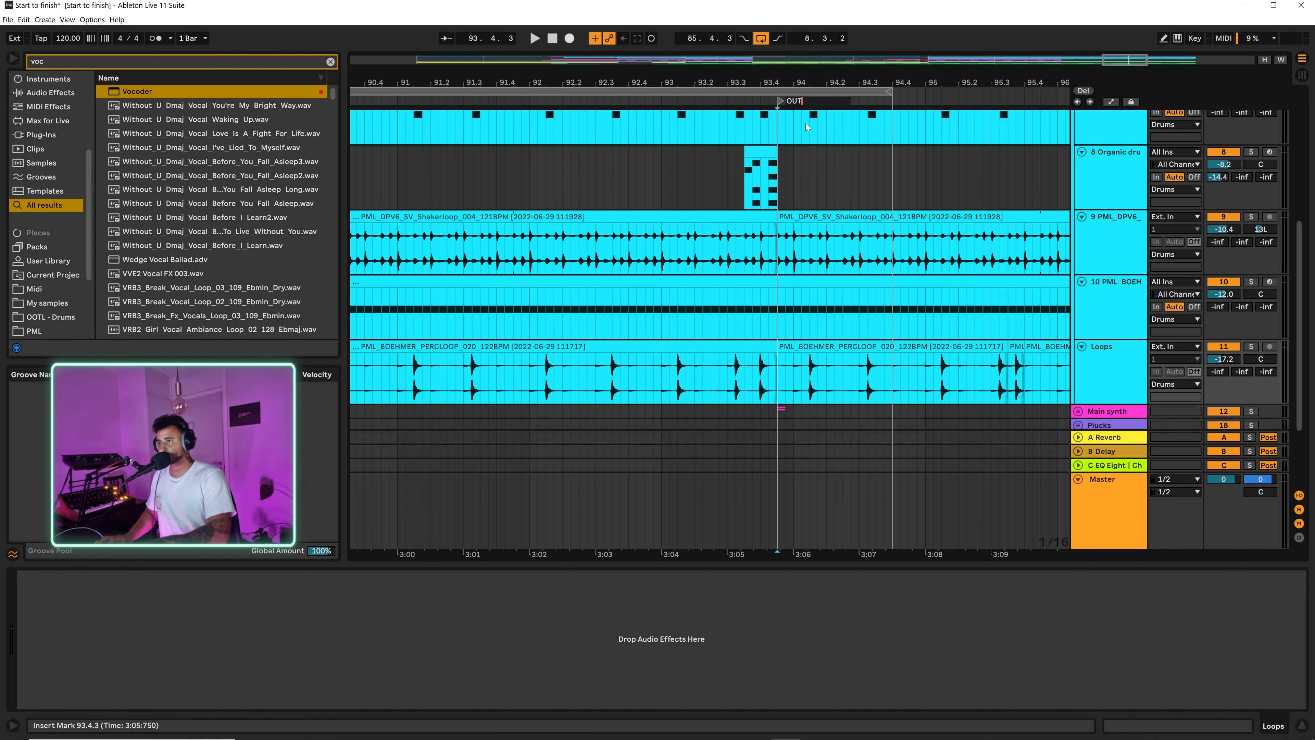
Step: Deactivate the Bass clip that runs from the OUT locator to 101.4.3, and select the kick clip above it
mouse_move(884, 76)
mouse_down()
mouse_move(638, 58)
mouse_move(652, 93)
mouse_move(938, 90)
mouse_move(900, 91)
mouse_up()
click(620, 188)
scroll(650, 213, up, 5)
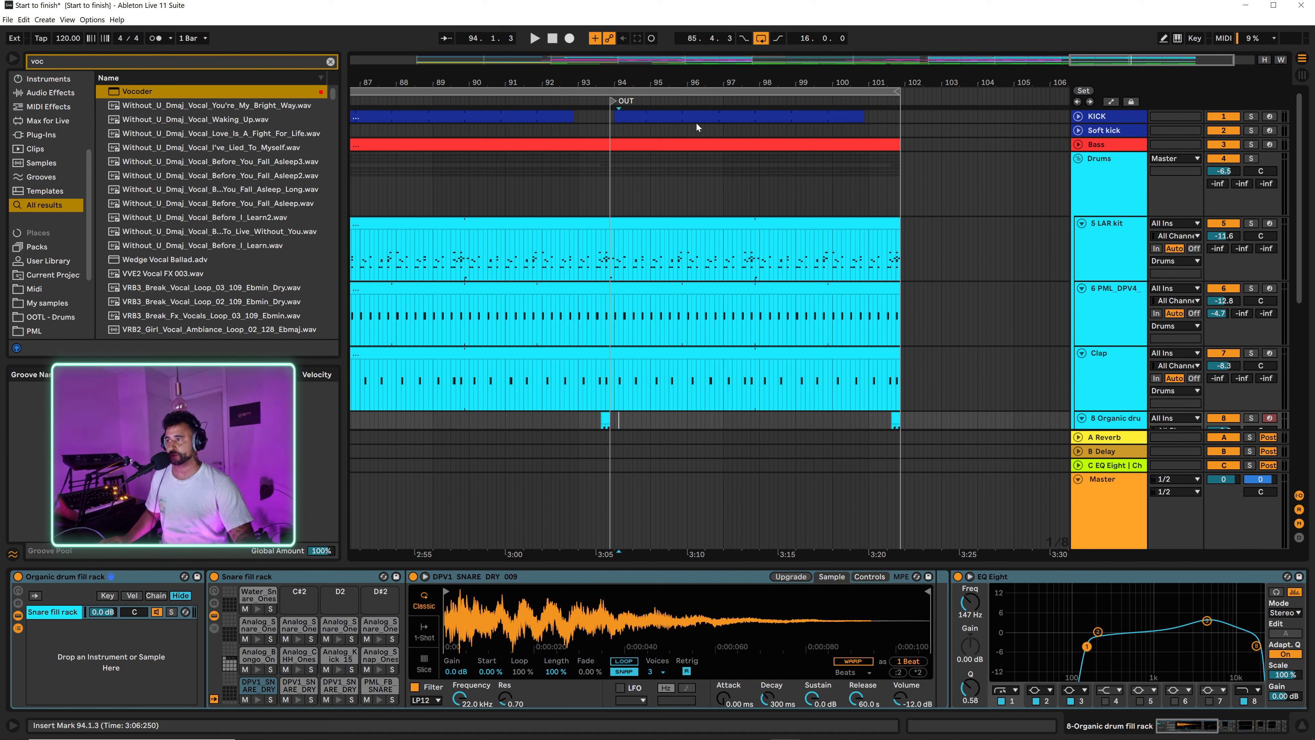
click(640, 148)
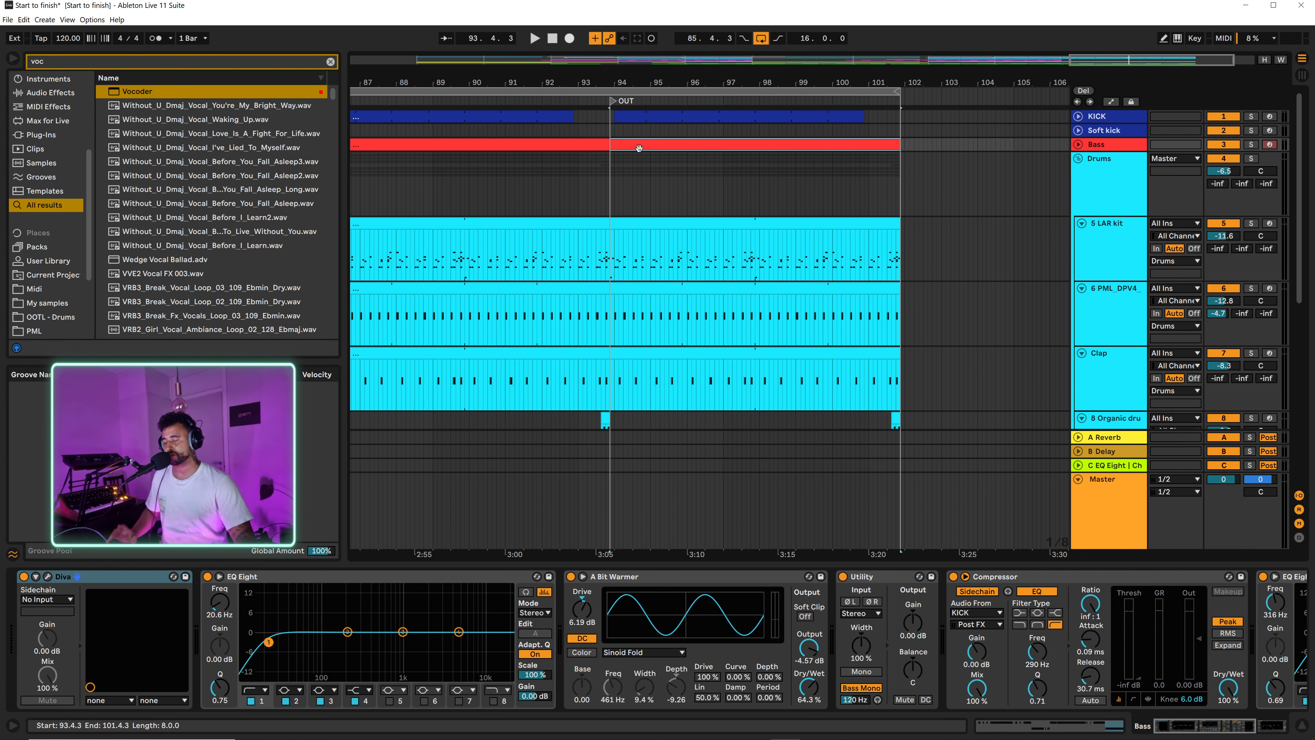
click(642, 118)
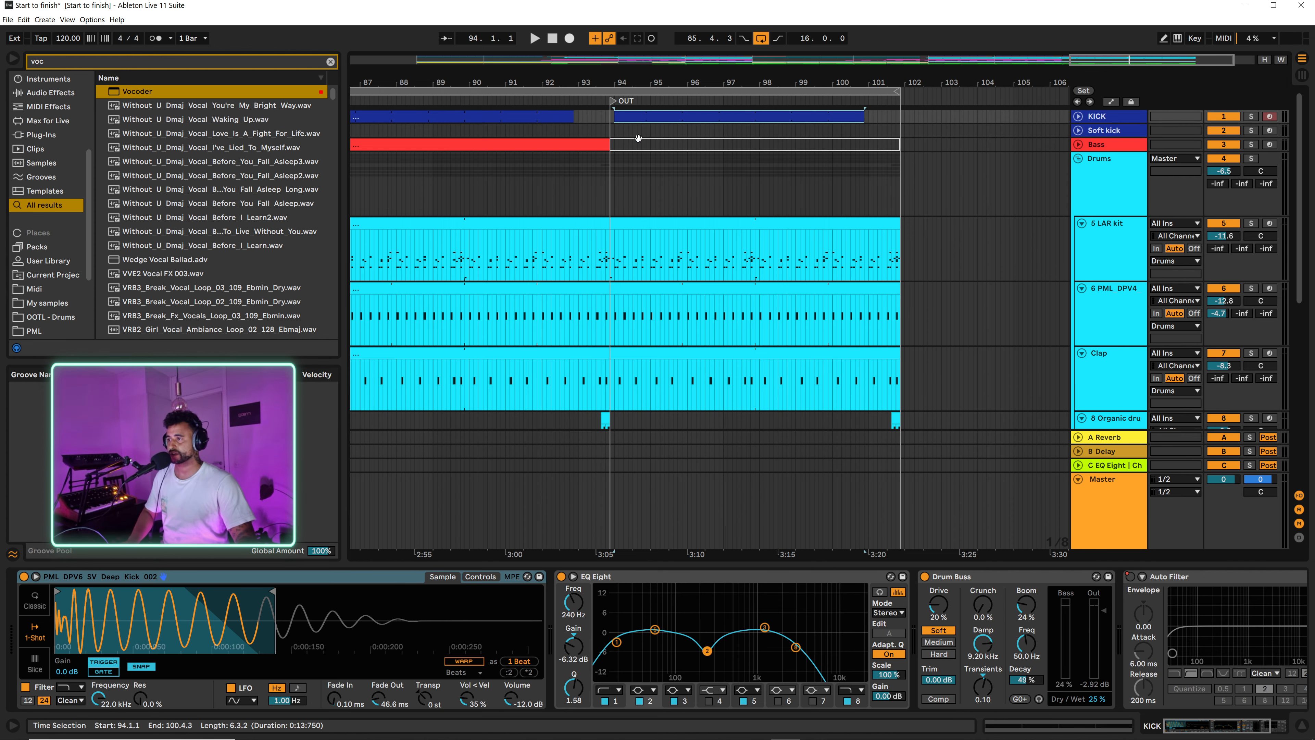
Step: Deactivate the LAR kit, PML_DPV4, Clap and Organic drum clips between the OUT locator and 101.4.3
scroll(657, 259, down, 10)
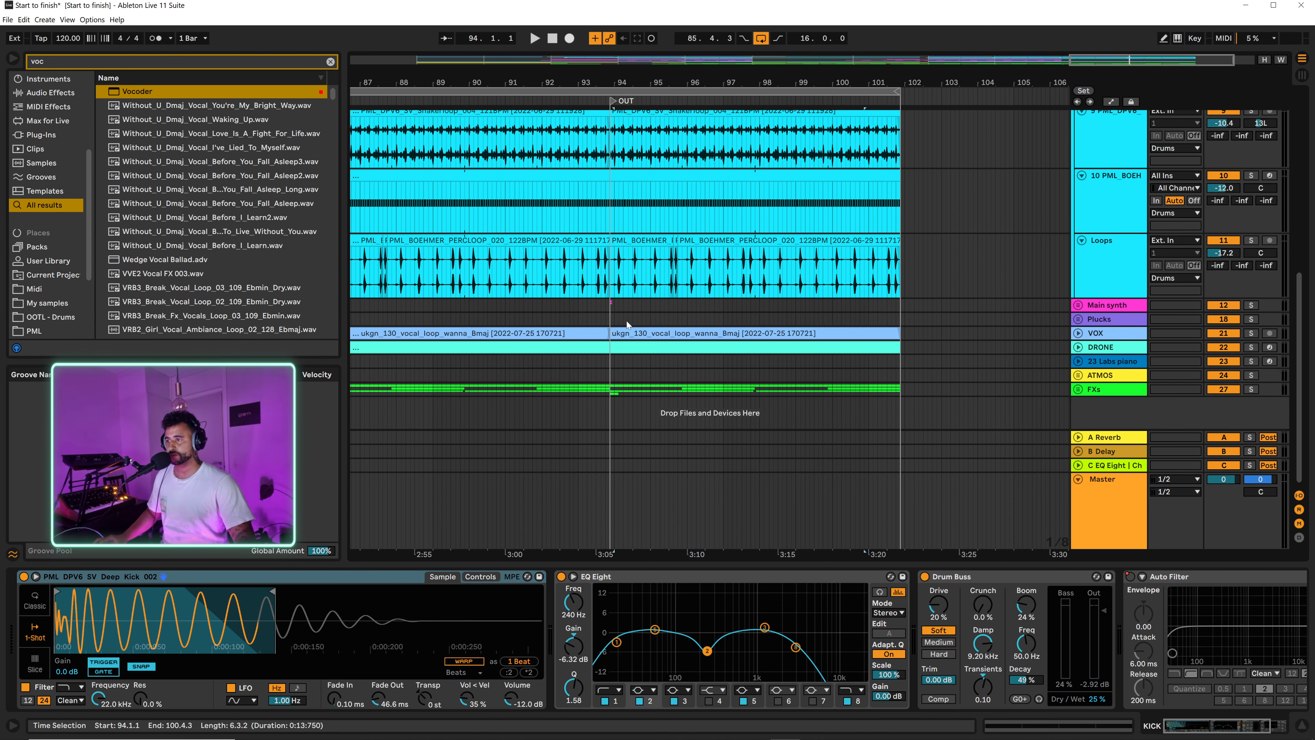
scroll(651, 208, up, 5)
scroll(655, 156, up, 2)
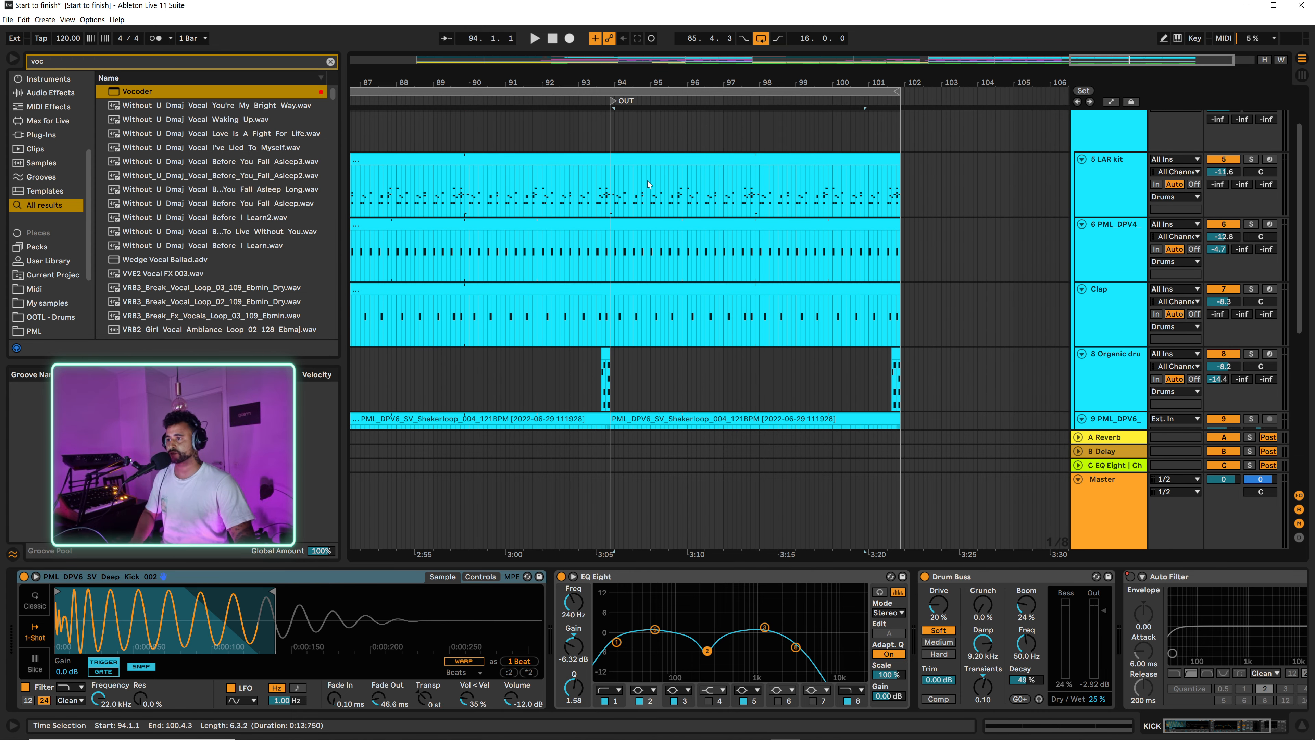
click(643, 160)
key(0)
scroll(631, 230, down, 2)
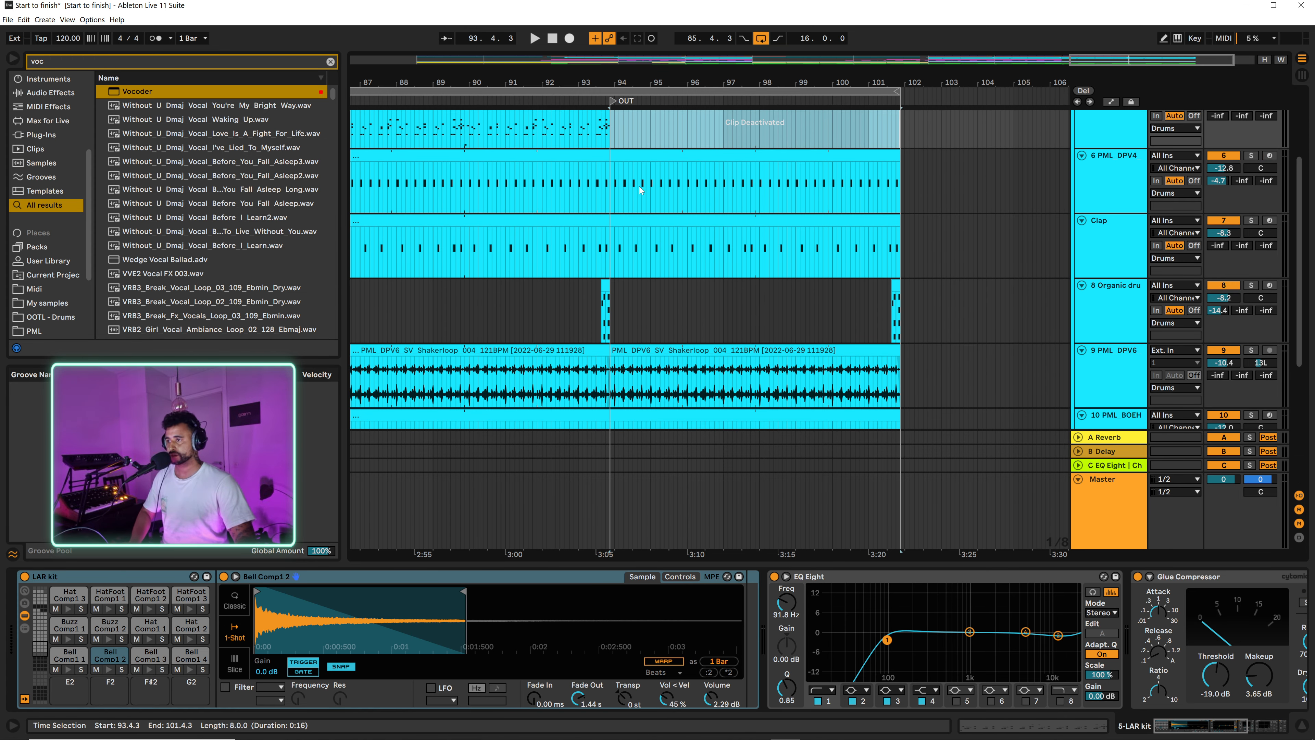
drag(613, 255, 901, 162)
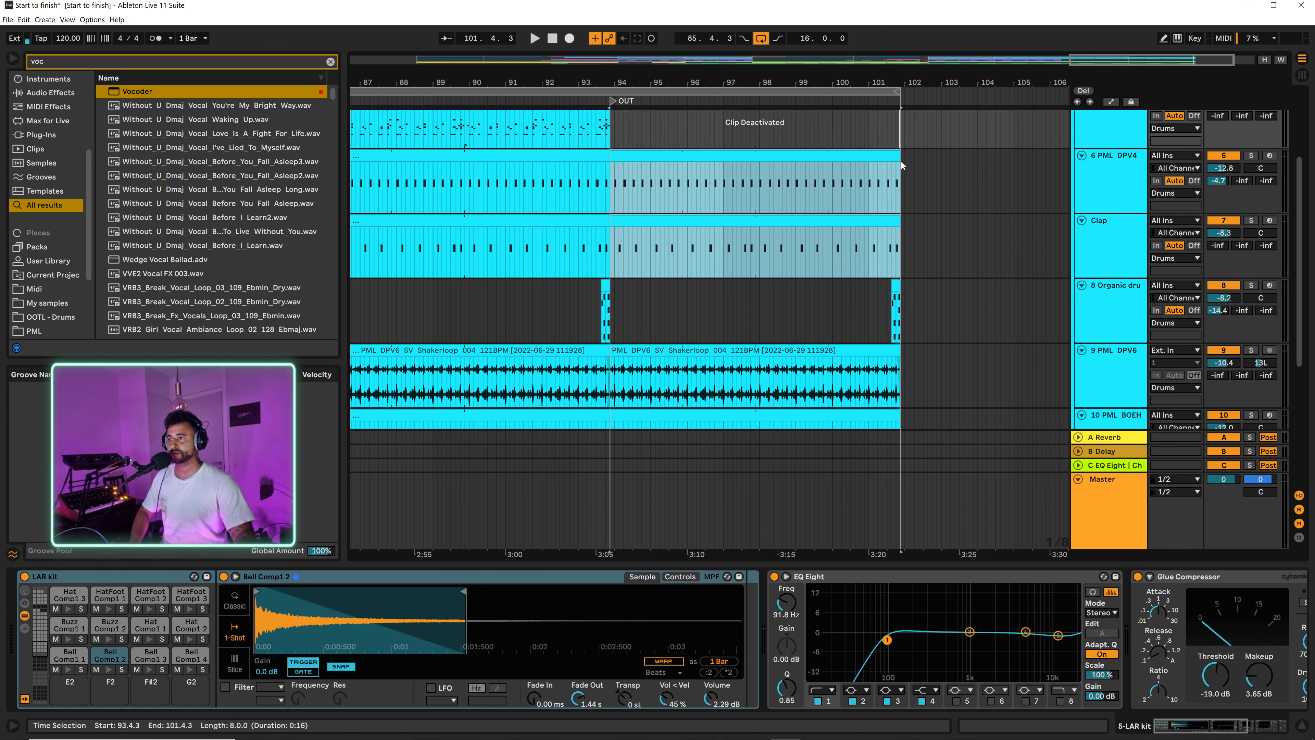
key(0)
click(895, 311)
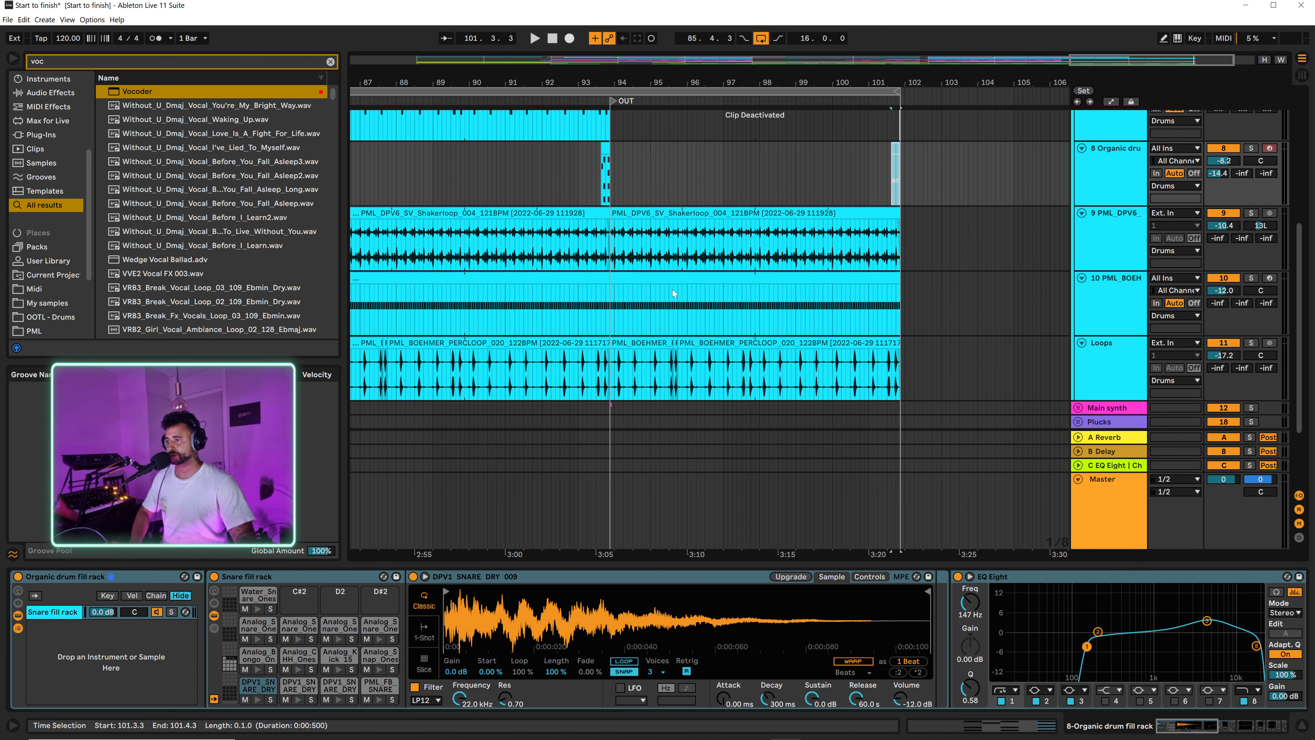
Step: Deactivate the PML_BOEHMER shaker clip and all Loops clips after the OUT locator while playing the section back
scroll(624, 208, down, 4)
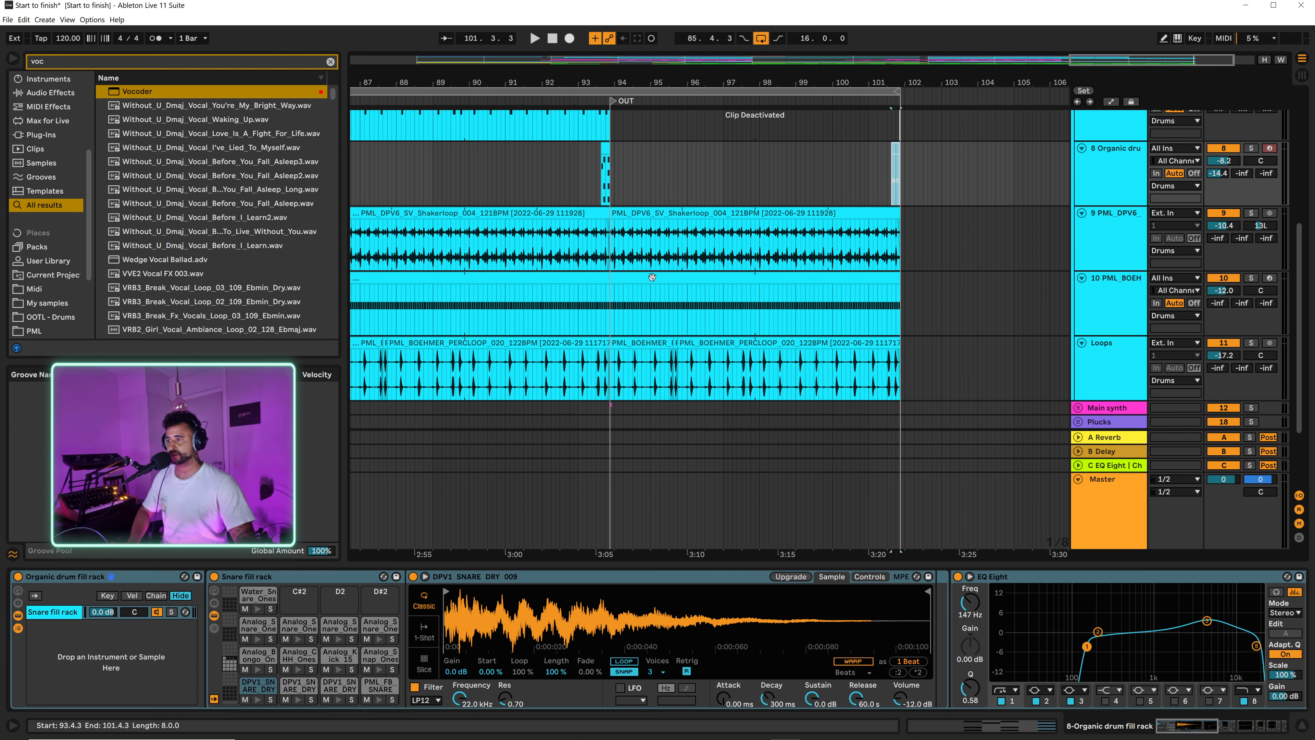
click(633, 278)
key(0)
click(611, 301)
key(space)
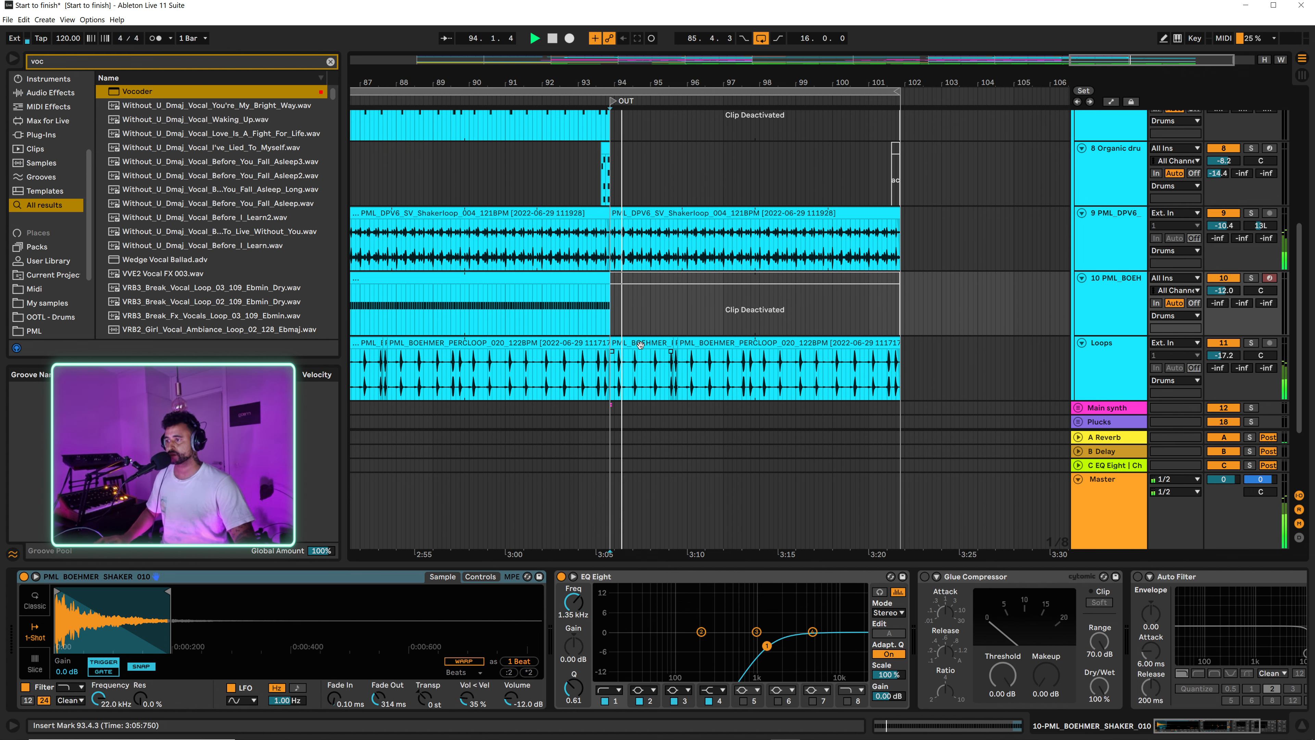
click(640, 343)
key(0)
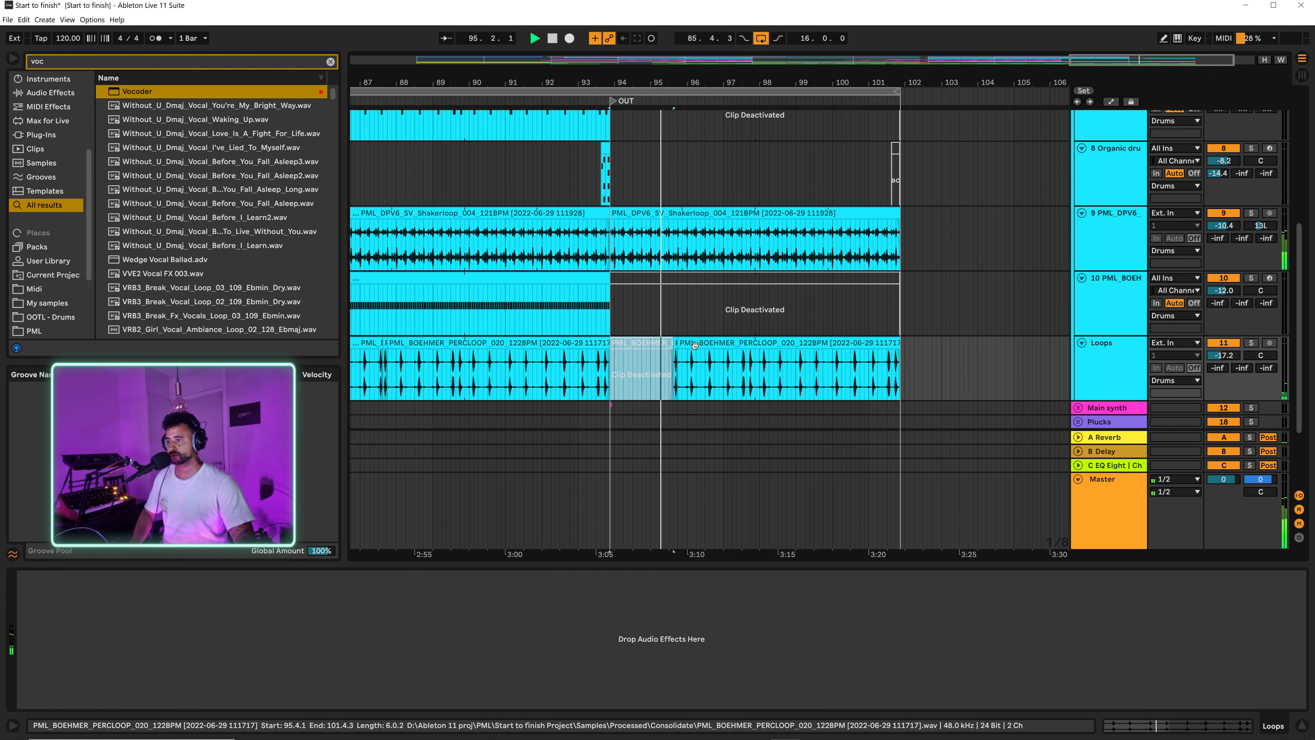
drag(642, 360, 903, 373)
key(0)
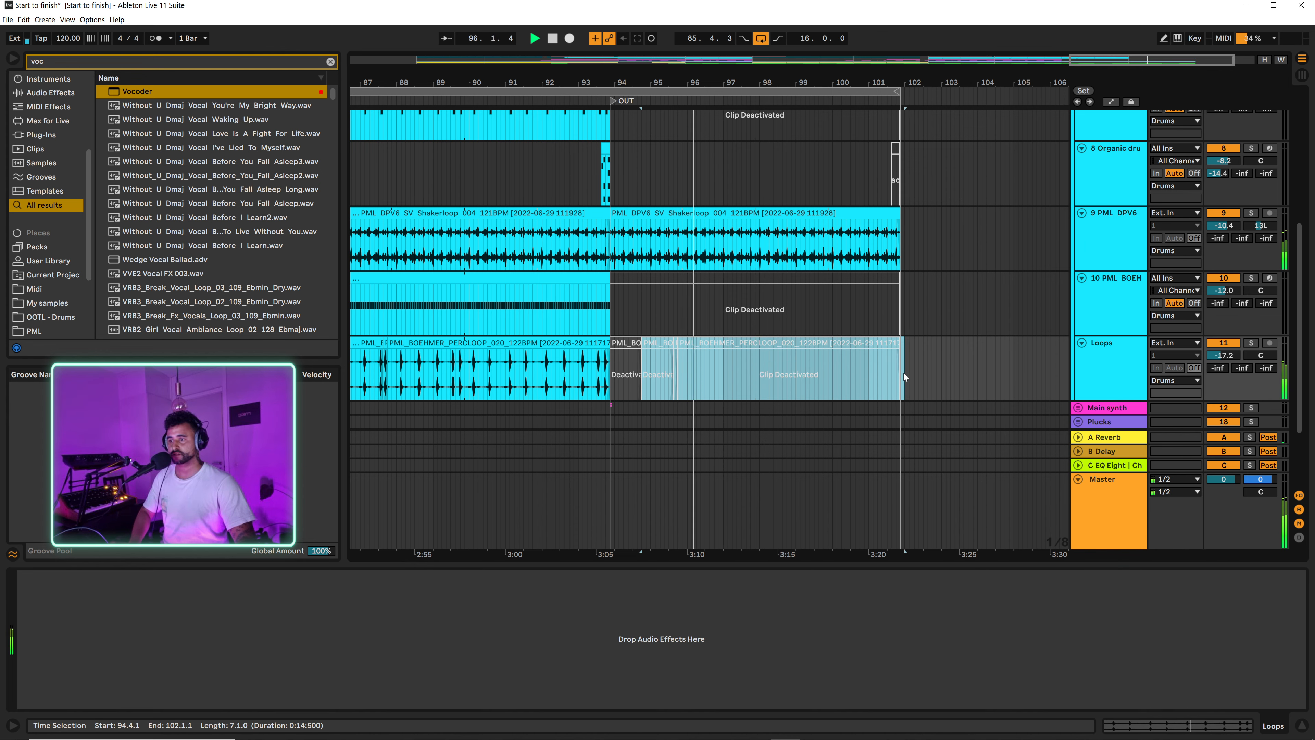
Step: Remove the VOX vocal loop from 93.4.3 to 101.4.3 and replay the transition from 93.1.3
scroll(791, 334, down, 3)
click(791, 334)
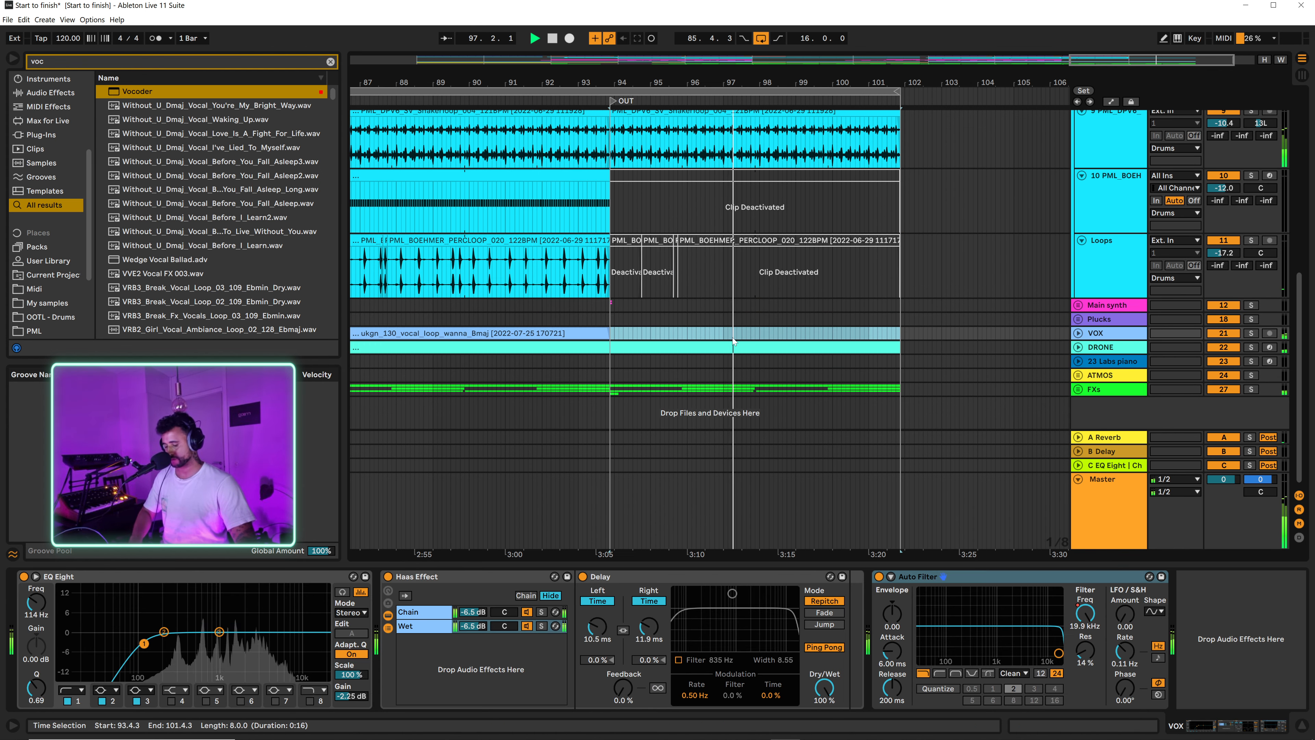
key(0)
click(596, 267)
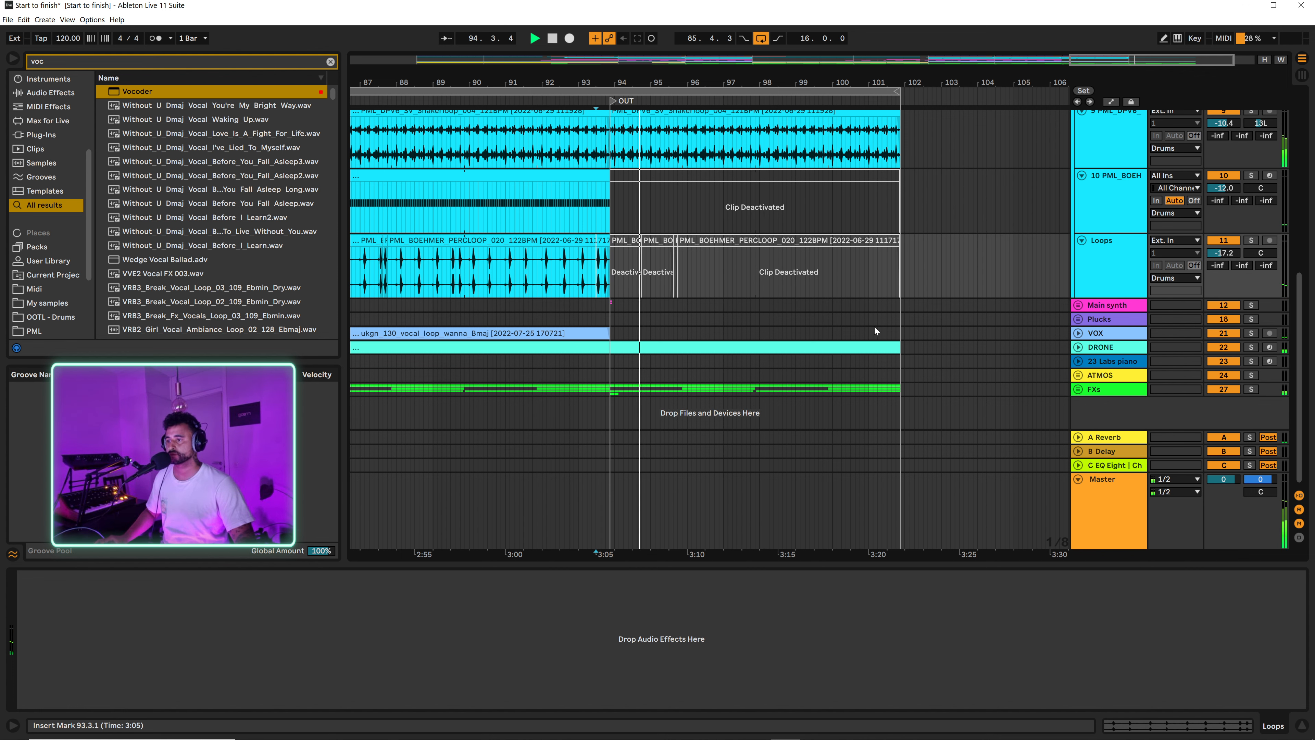
Step: Deactivate the PML_DPV6 shaker loop after the OUT locator and play back from 93.1.3
scroll(825, 230, up, 3)
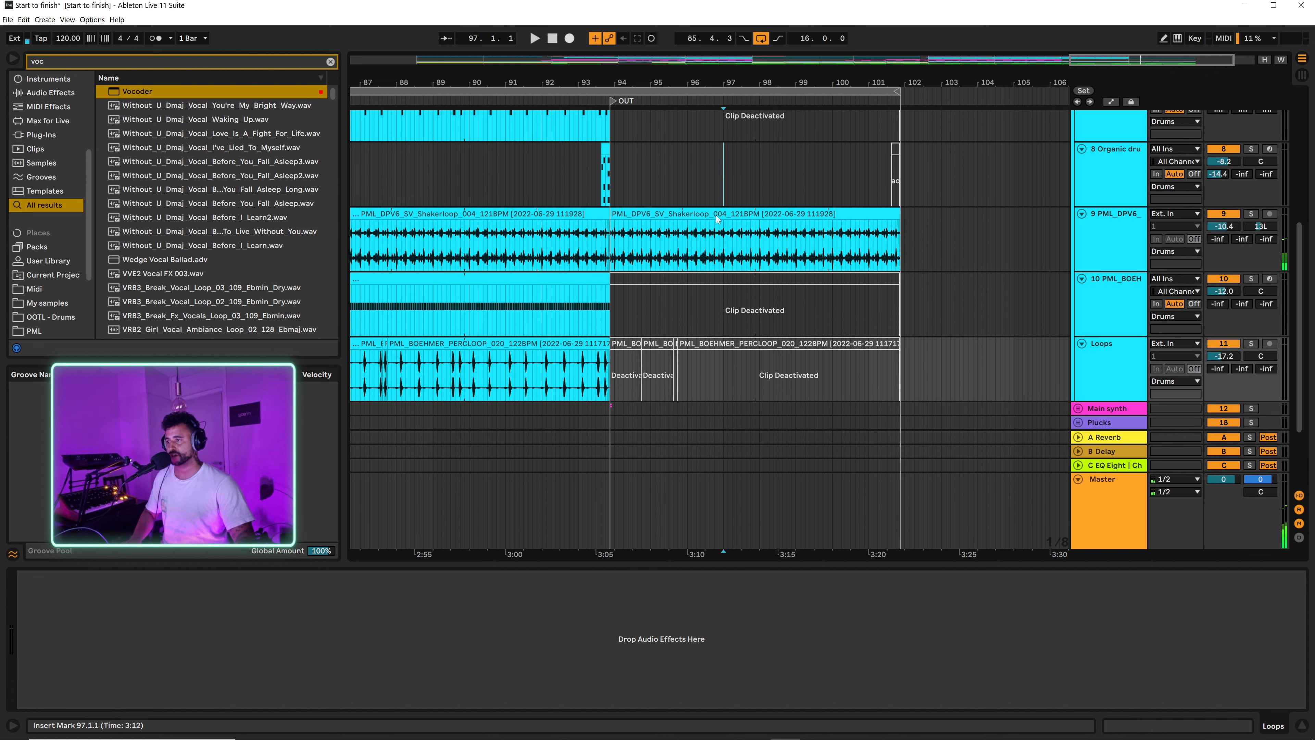
click(712, 213)
key(0)
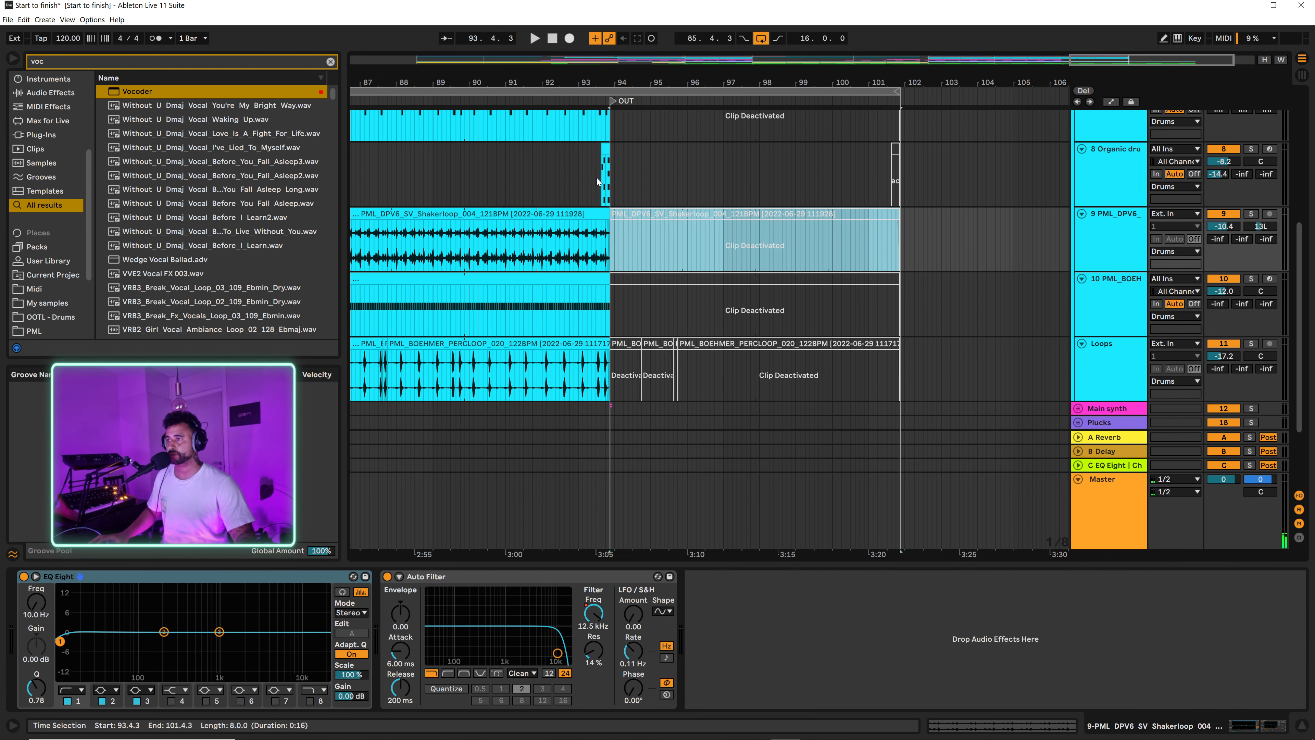
scroll(590, 197, up, 3)
click(584, 148)
key(space)
Step: Stop playback, expand the FXs group and delete the track 29 audio clip spanning 95.4.3 to 97.4.3
scroll(765, 230, down, 5)
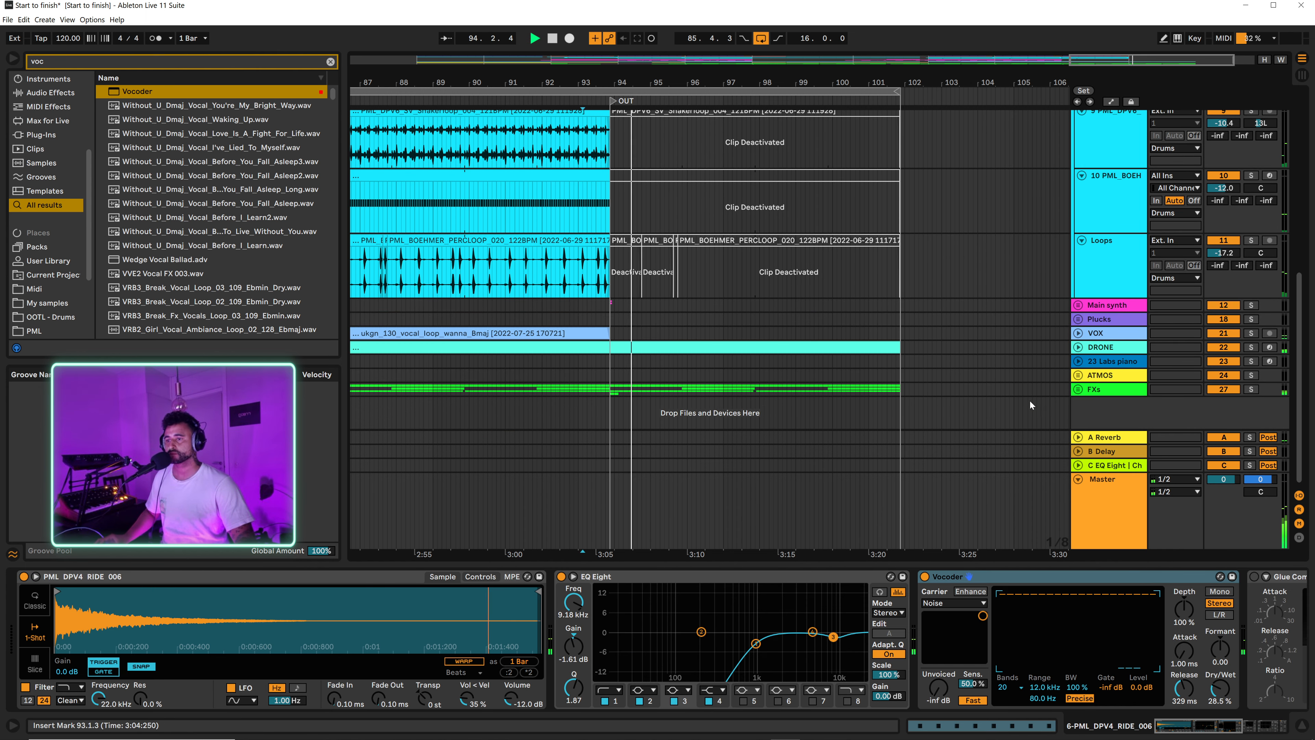
click(1078, 389)
key(space)
scroll(842, 369, down, 5)
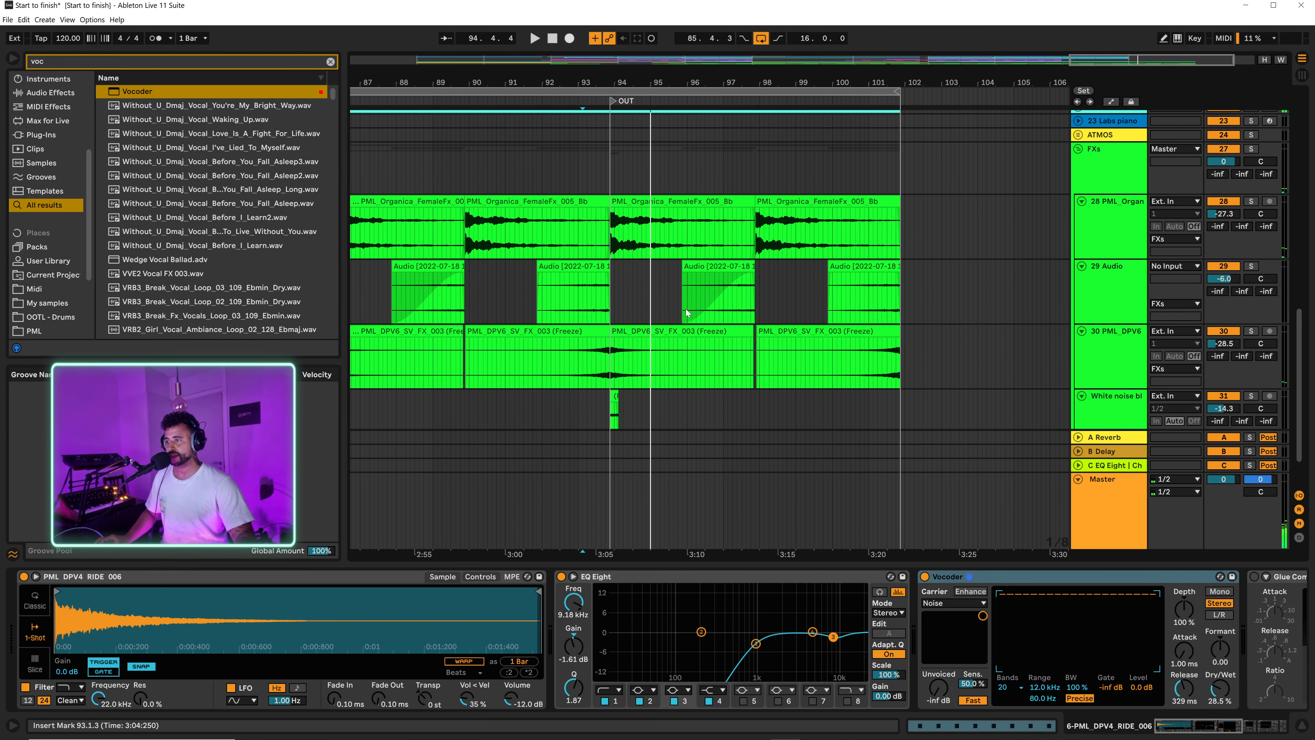
click(712, 266)
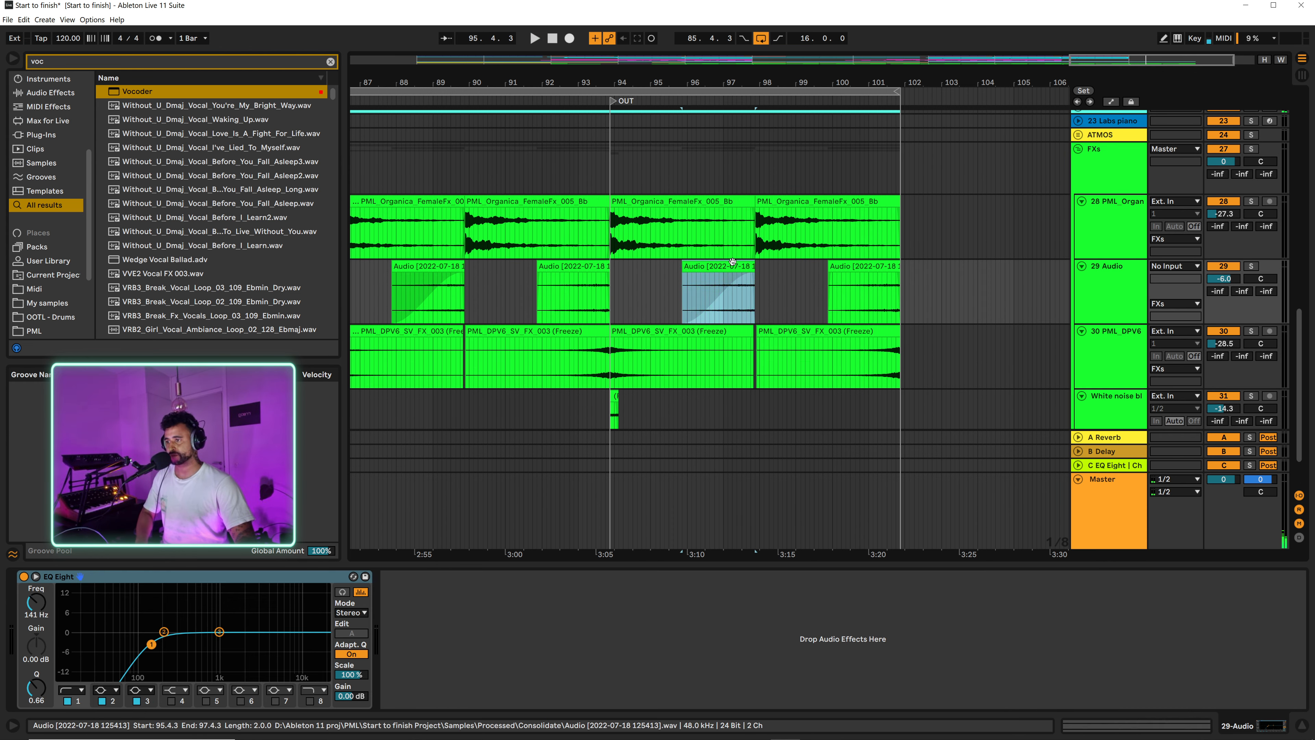
key(Delete)
Step: Delete the FX clips starting at 97.4.3 on tracks 28 and 30 and the track 29 clip at 99.4.3
click(787, 202)
key(Delete)
click(775, 333)
key(Delete)
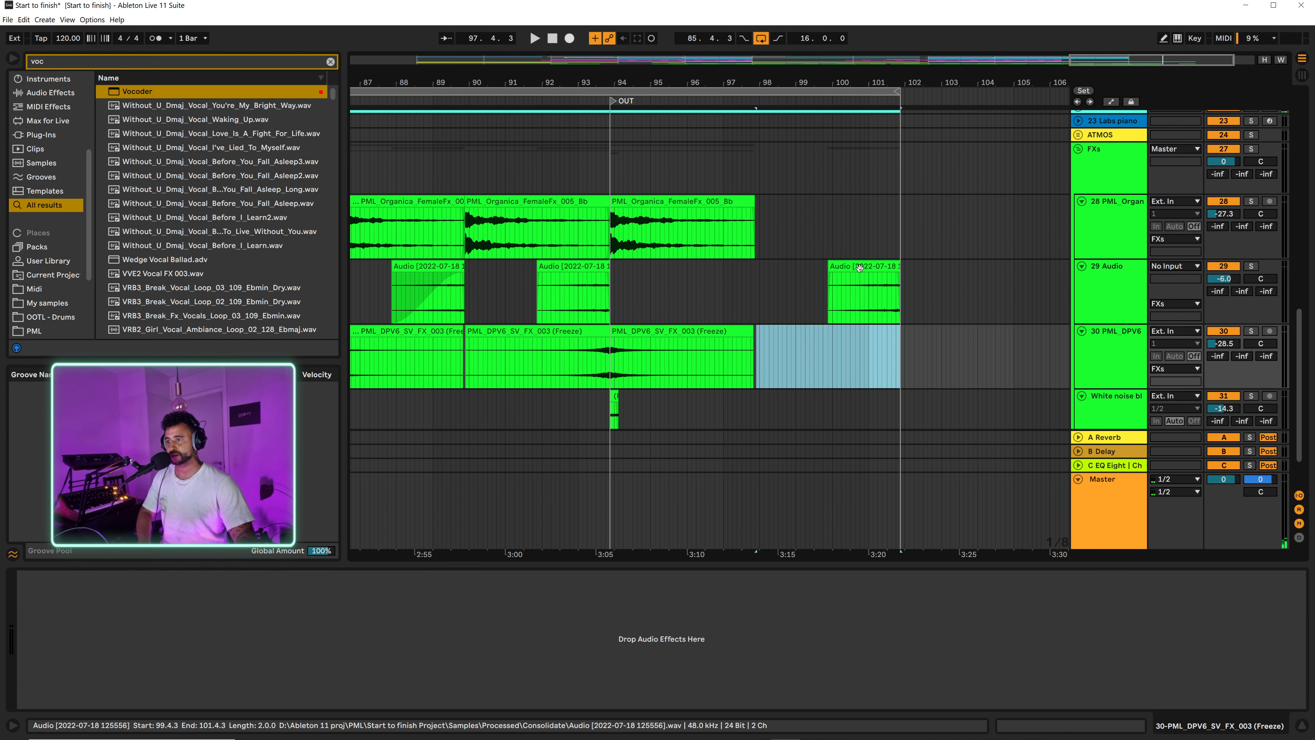
click(844, 266)
key(Delete)
Step: Clear the range 98.1.1 to 101.4.3 on the DRONE track so the drone clip ends at 98.1.1
scroll(751, 249, up, 4)
drag(761, 258, 795, 259)
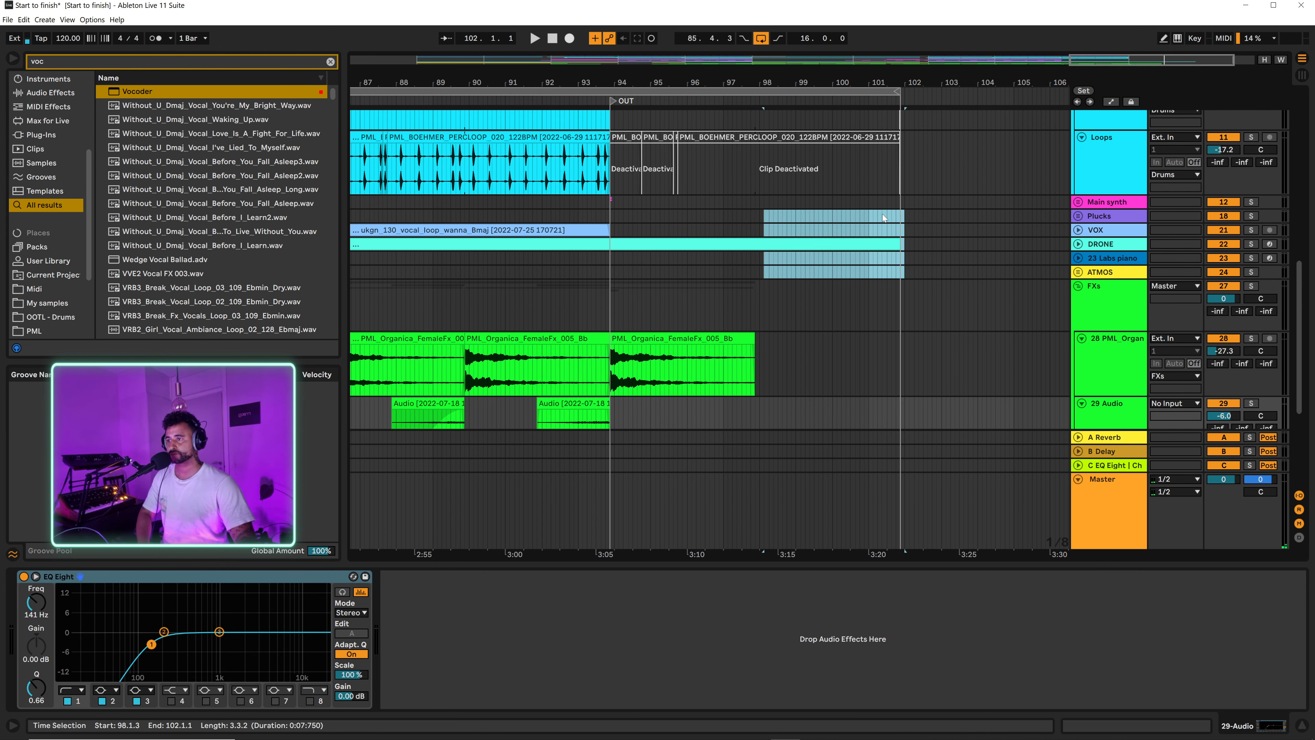
shift+click(897, 229)
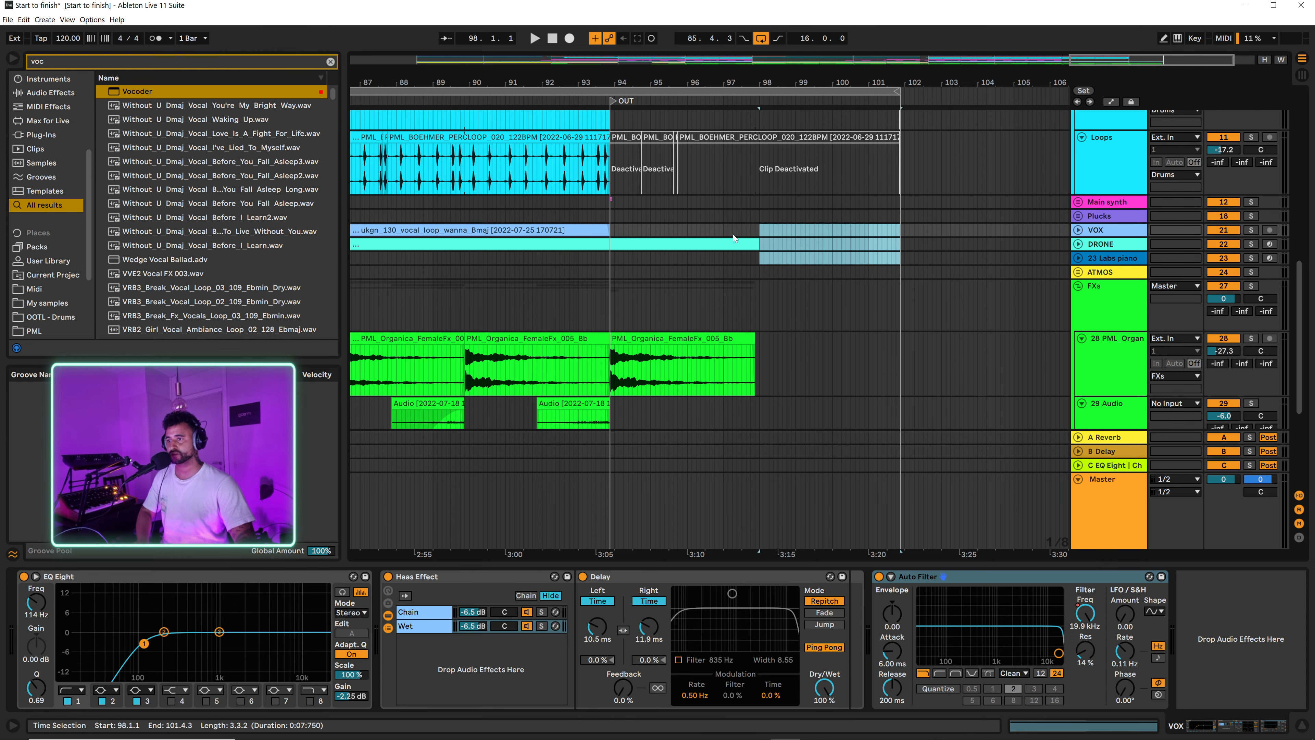
scroll(733, 234, up, 3)
Step: Add a locator at 98.1.1, where the drone stops, and name it End
click(756, 345)
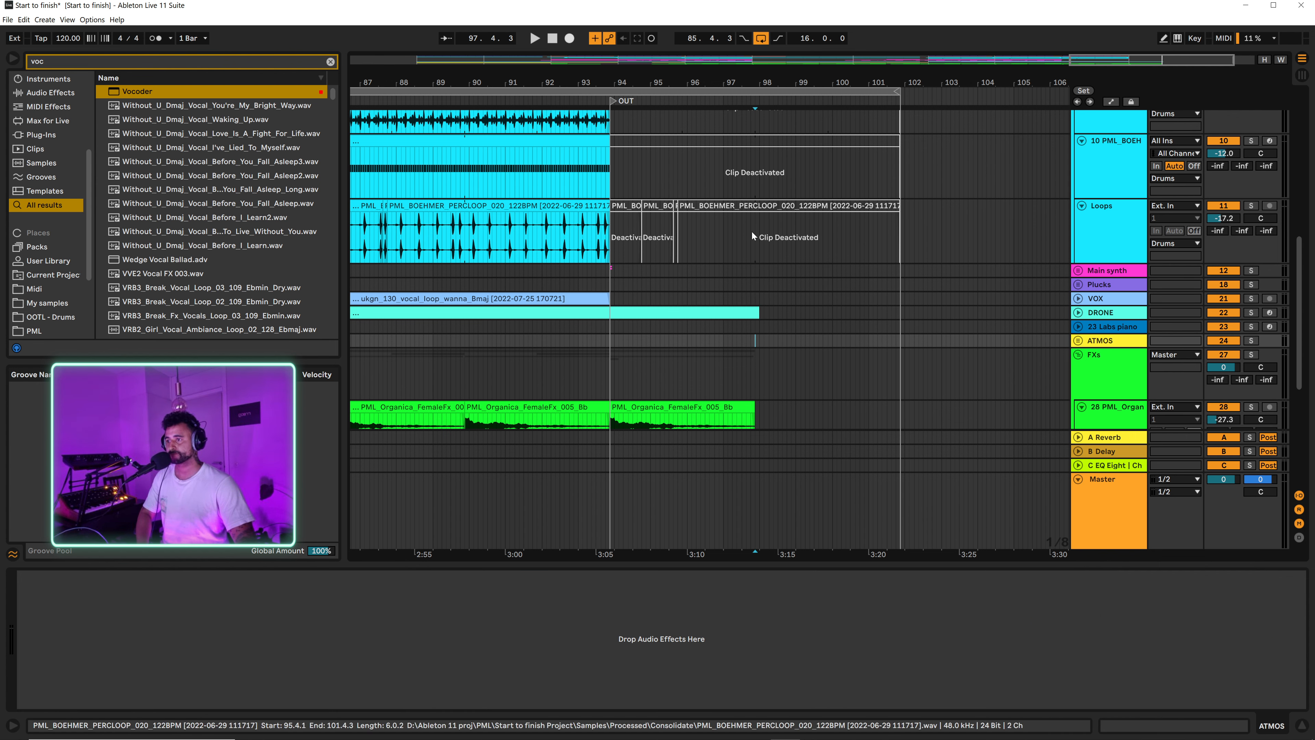
click(757, 275)
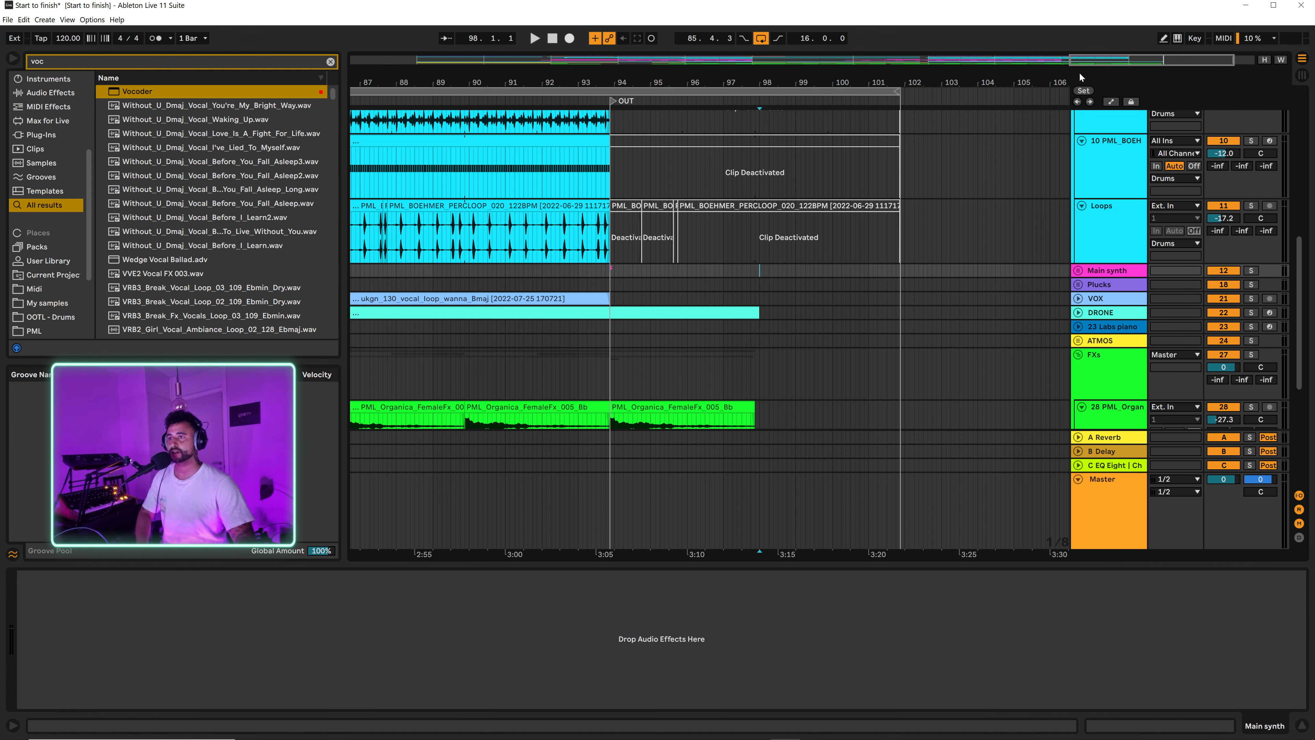
scroll(788, 171, up, 5)
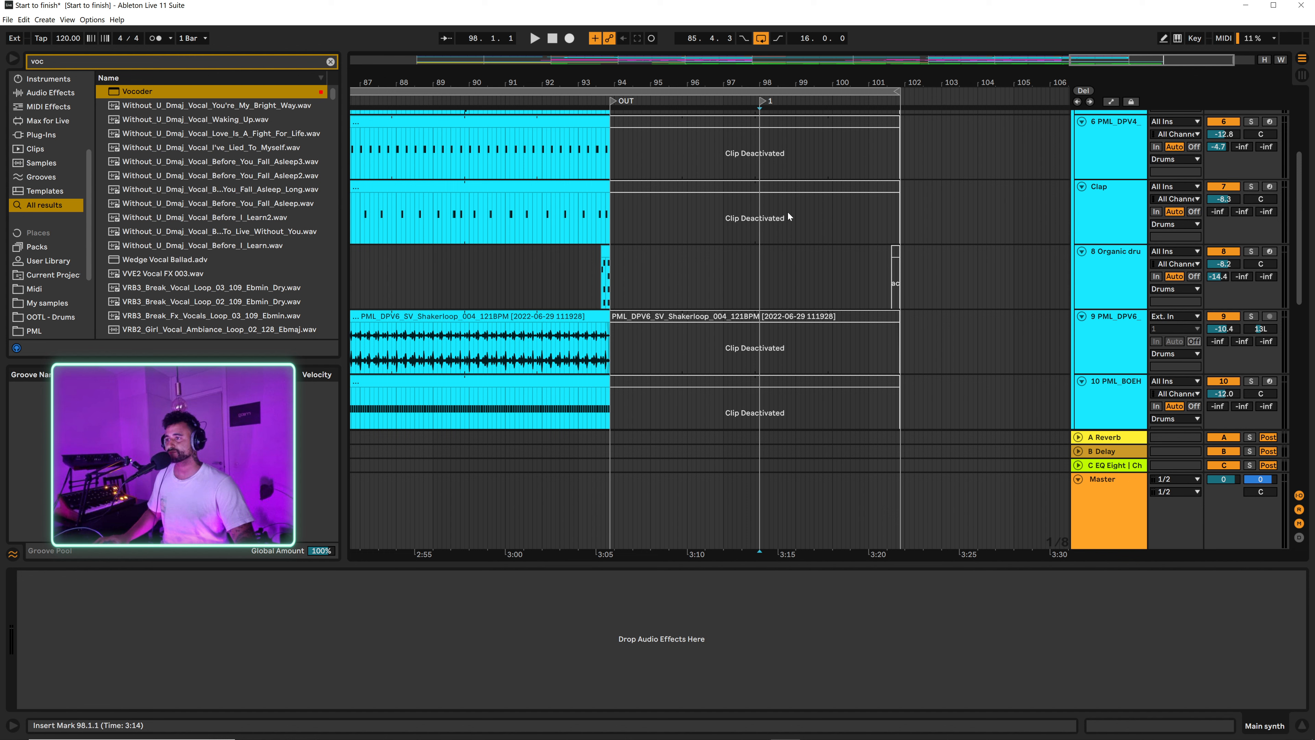
right_click(762, 110)
click(802, 118)
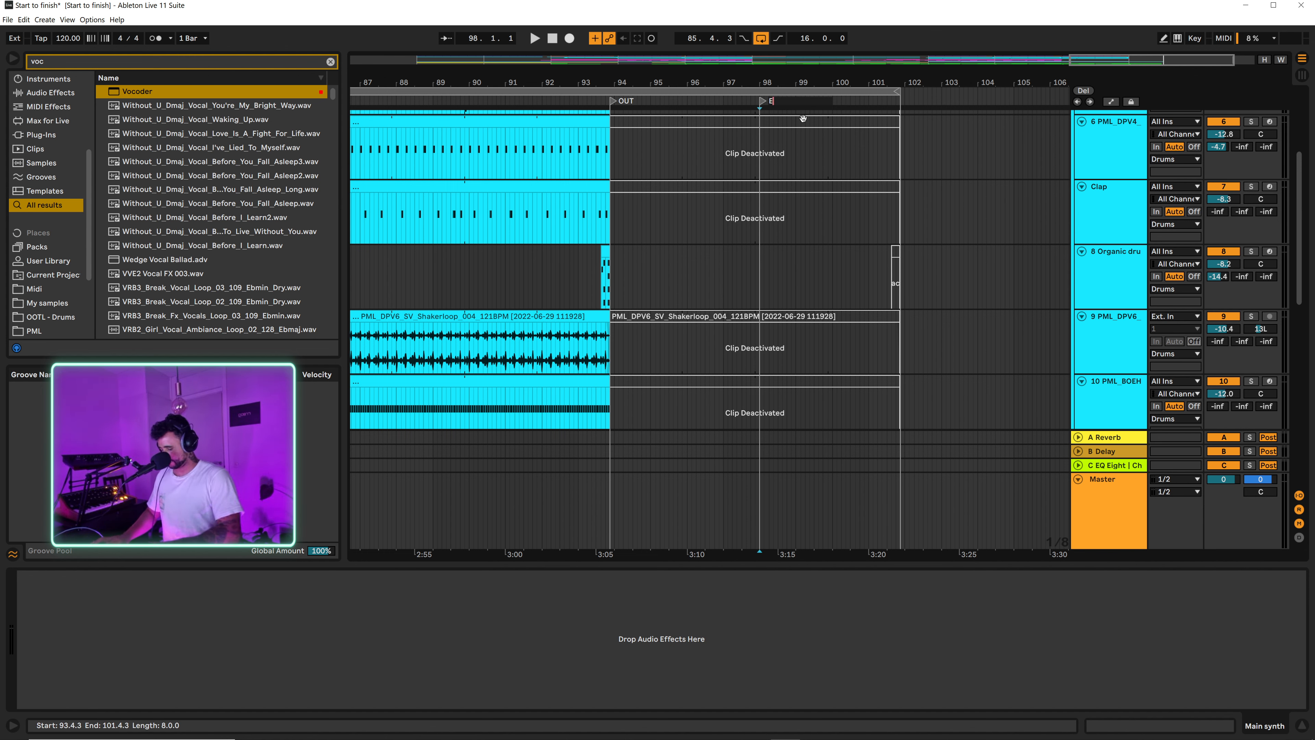
Step: Fit the whole arrangement in view, play it from the Start locator at 9.1.1 and look over the FX tracks
scroll(668, 342, down, 20)
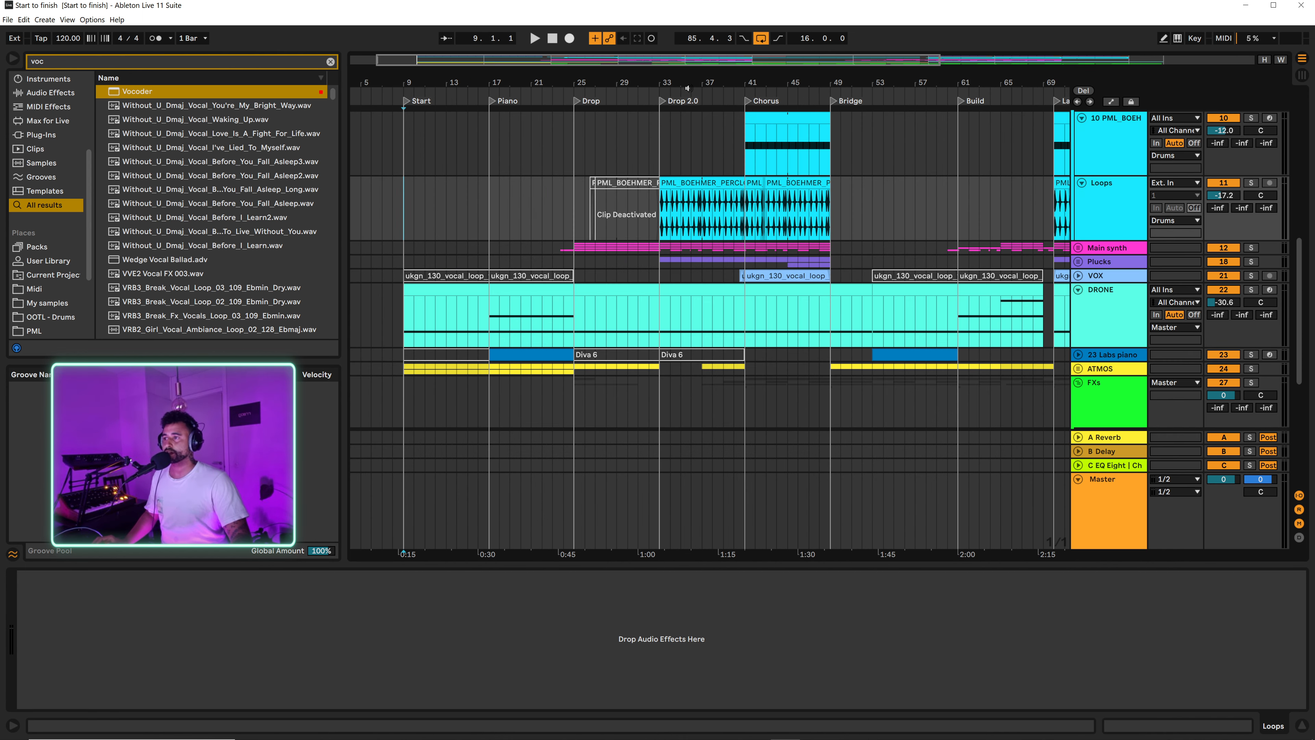
key(w)
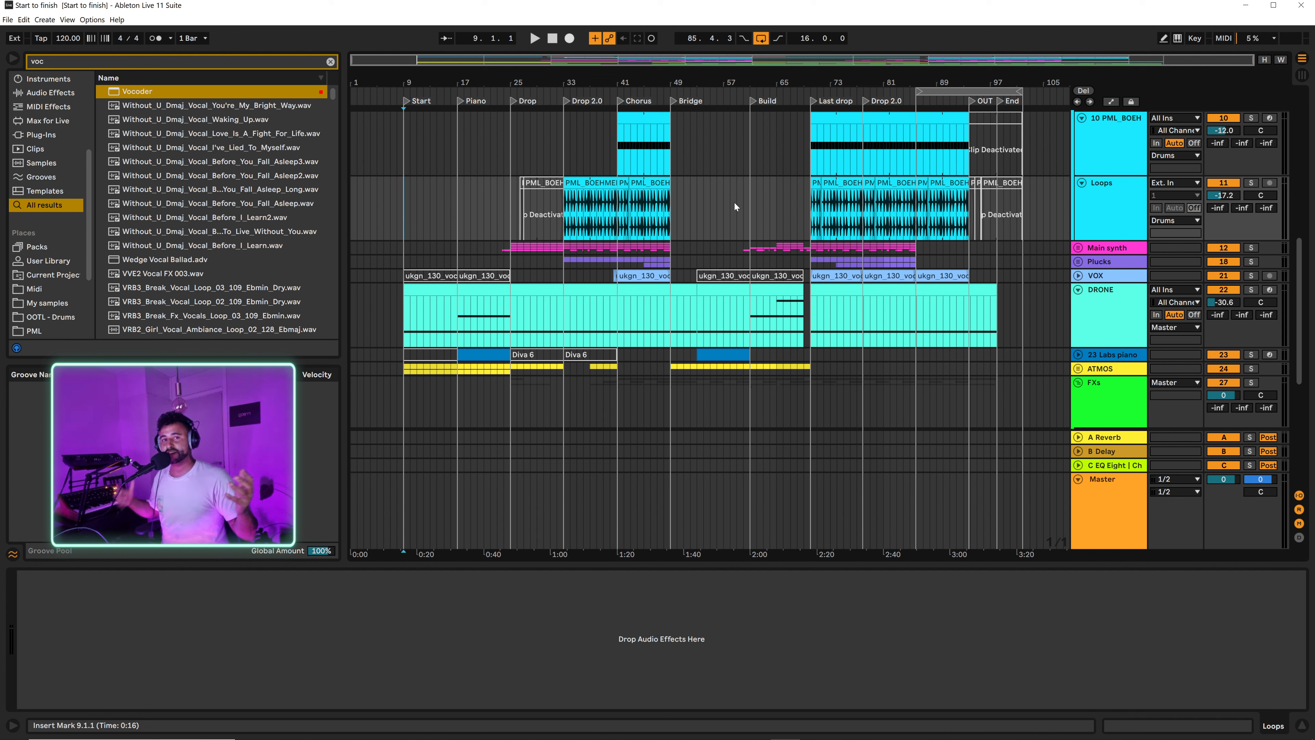
key(space)
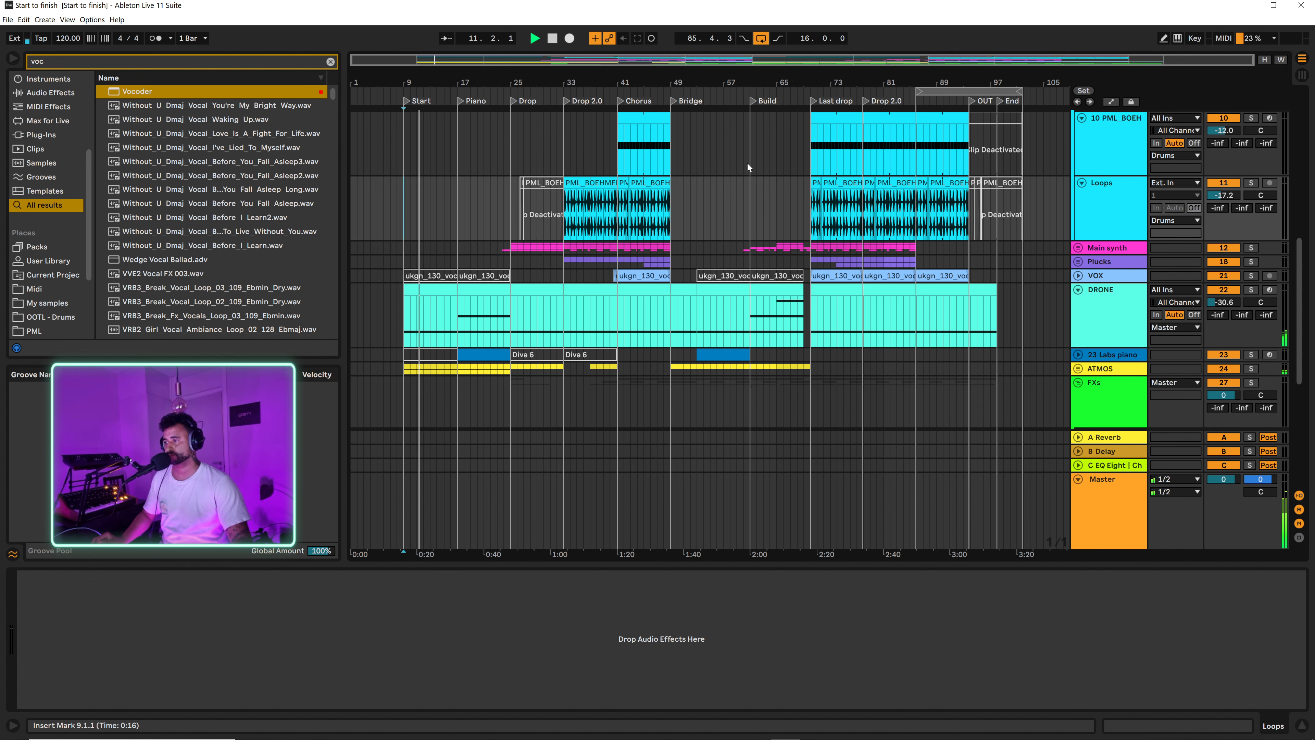
scroll(1046, 276, down, 10)
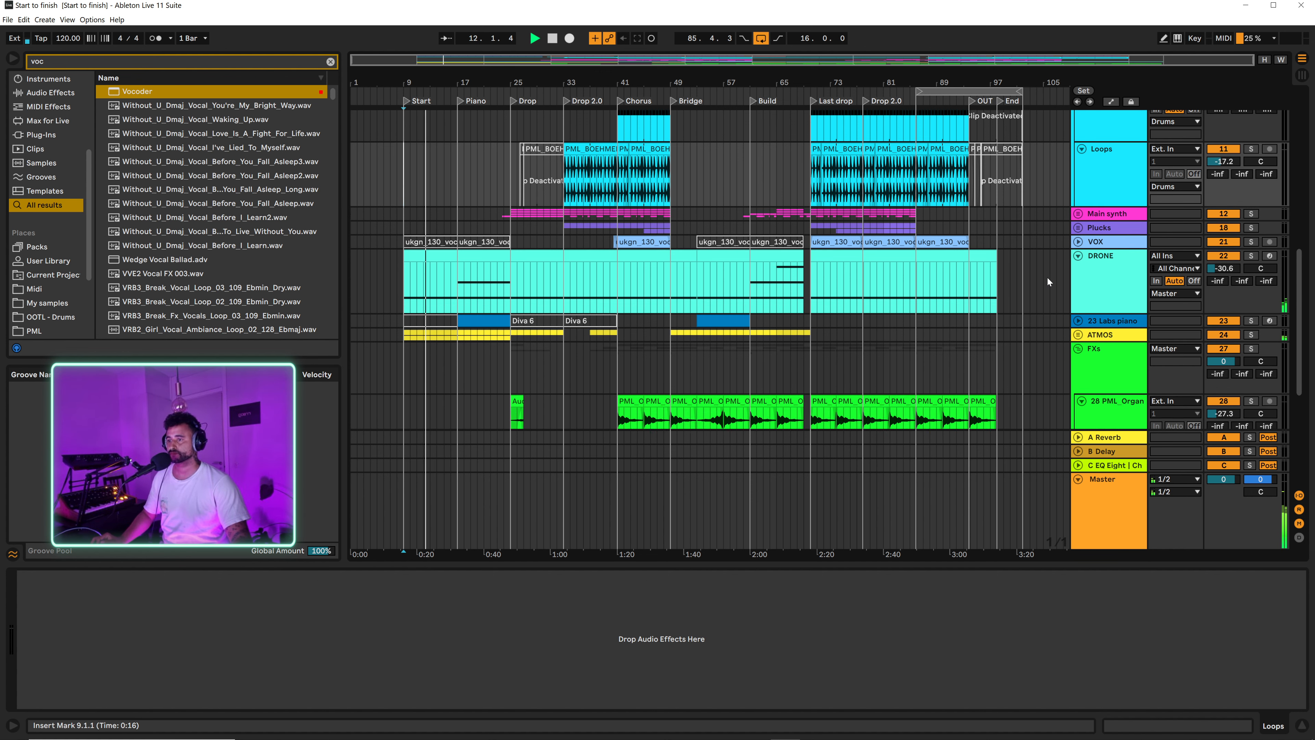
scroll(1076, 166, up, 1)
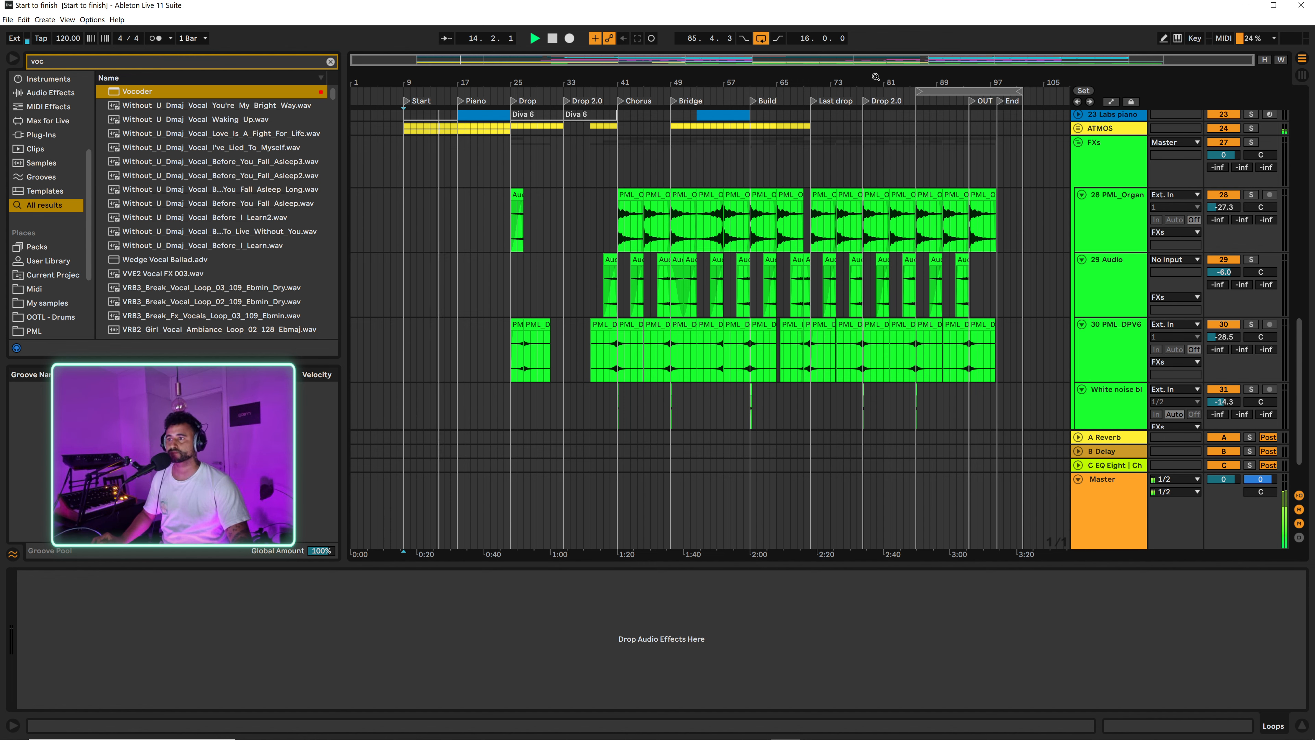
Step: Look over the FX, DRONE and drum tracks across the Bridge, Build, Last drop and Drop 2.0 sections during playback
scroll(849, 141, up, 2)
drag(828, 82, 811, 113)
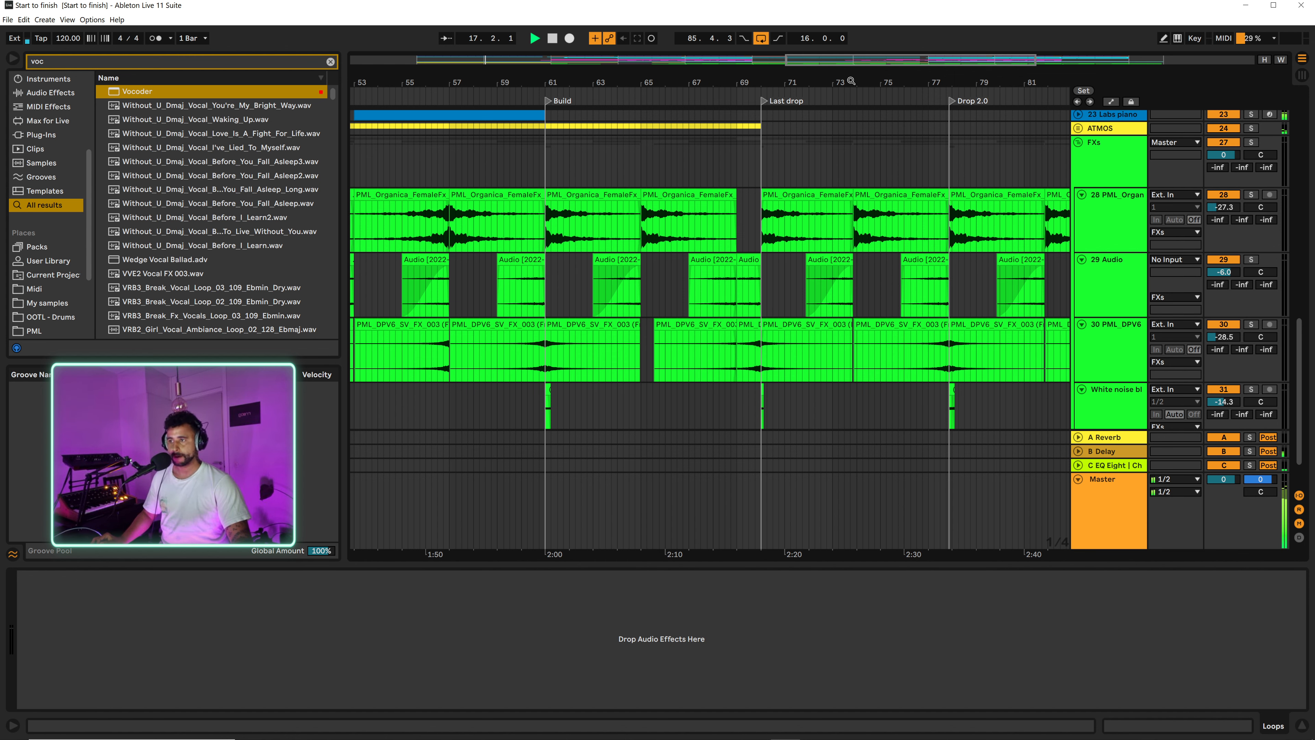
drag(850, 82, 781, 67)
scroll(938, 233, up, 4)
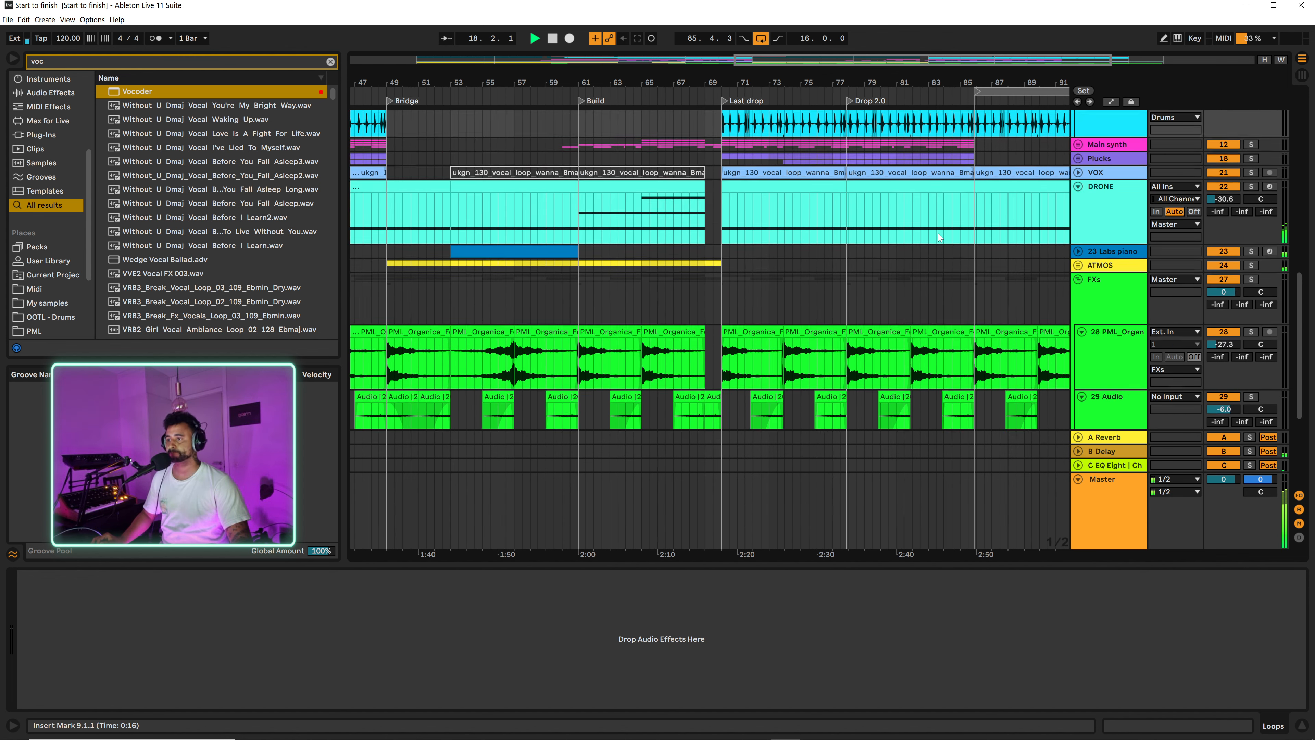
scroll(925, 272, up, 8)
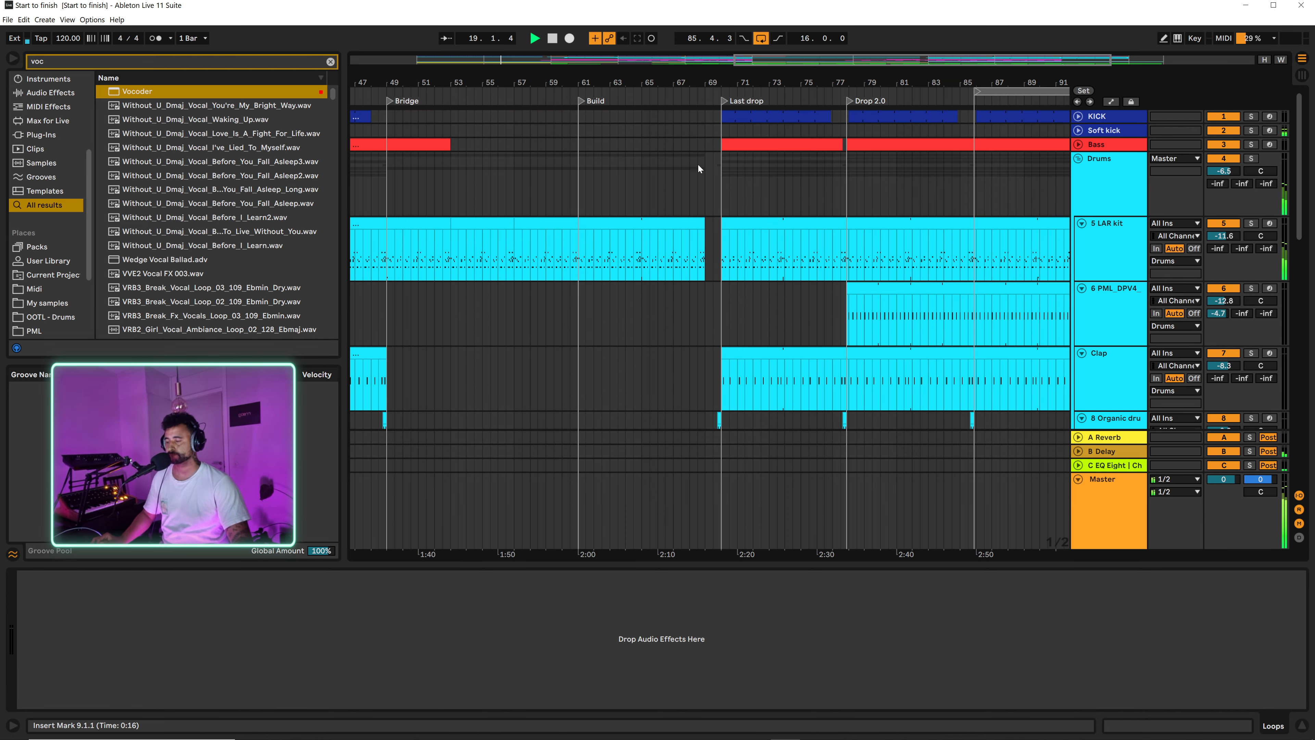
drag(576, 88, 565, 75)
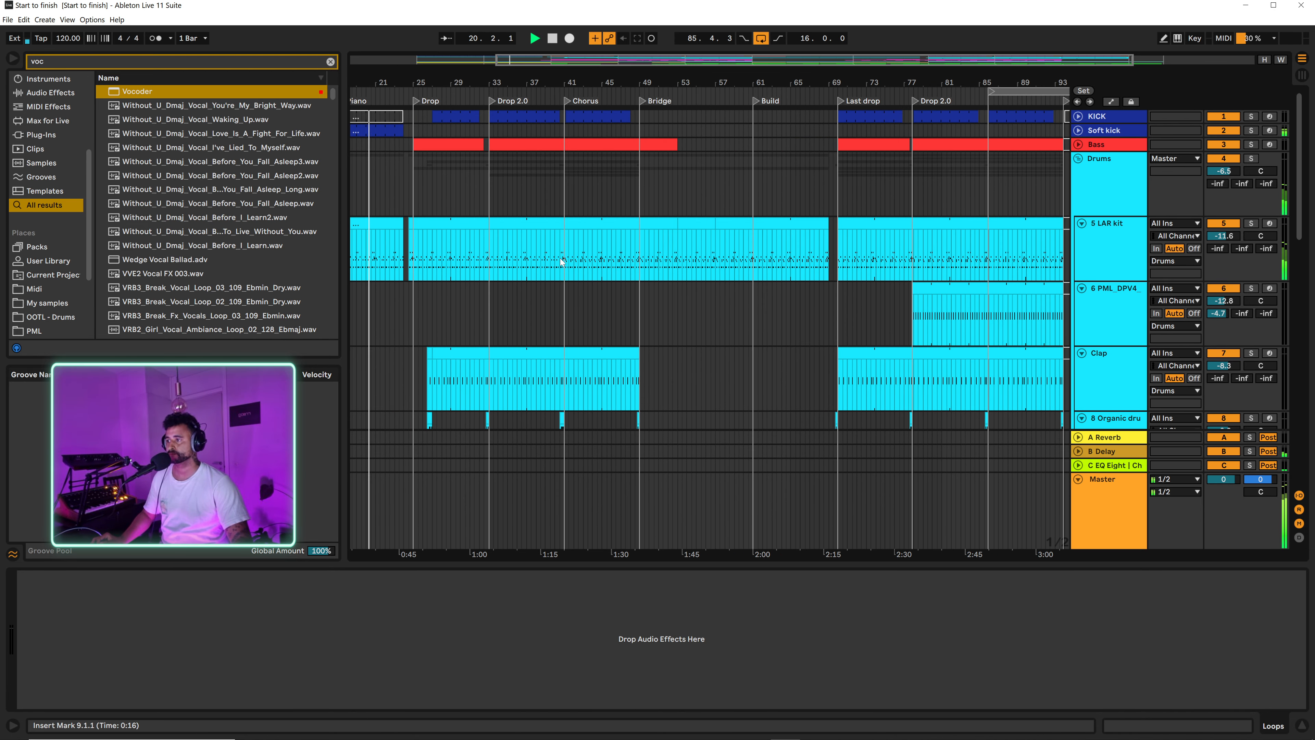
scroll(788, 304, down, 3)
scroll(789, 305, down, 1)
scroll(788, 306, up, 4)
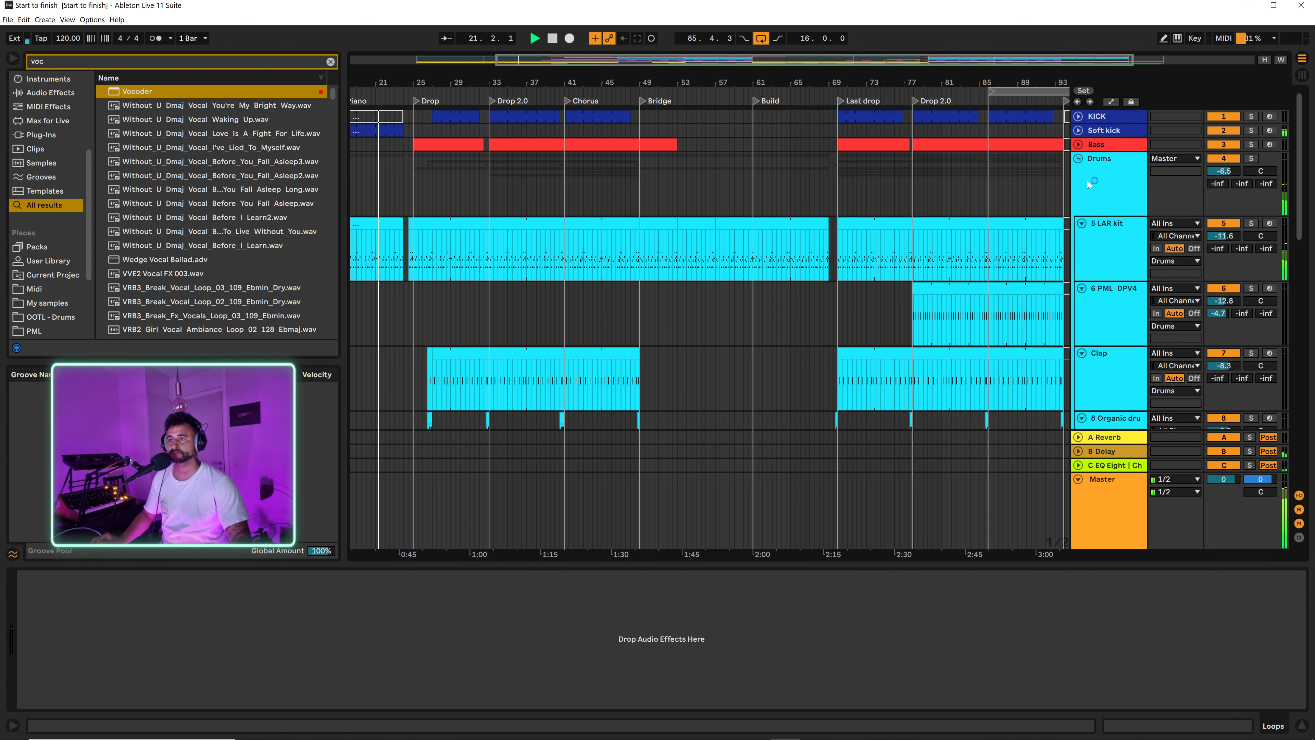
Step: Fold the Drums group and unfold the 23 Labs piano track to show its clips
click(1078, 161)
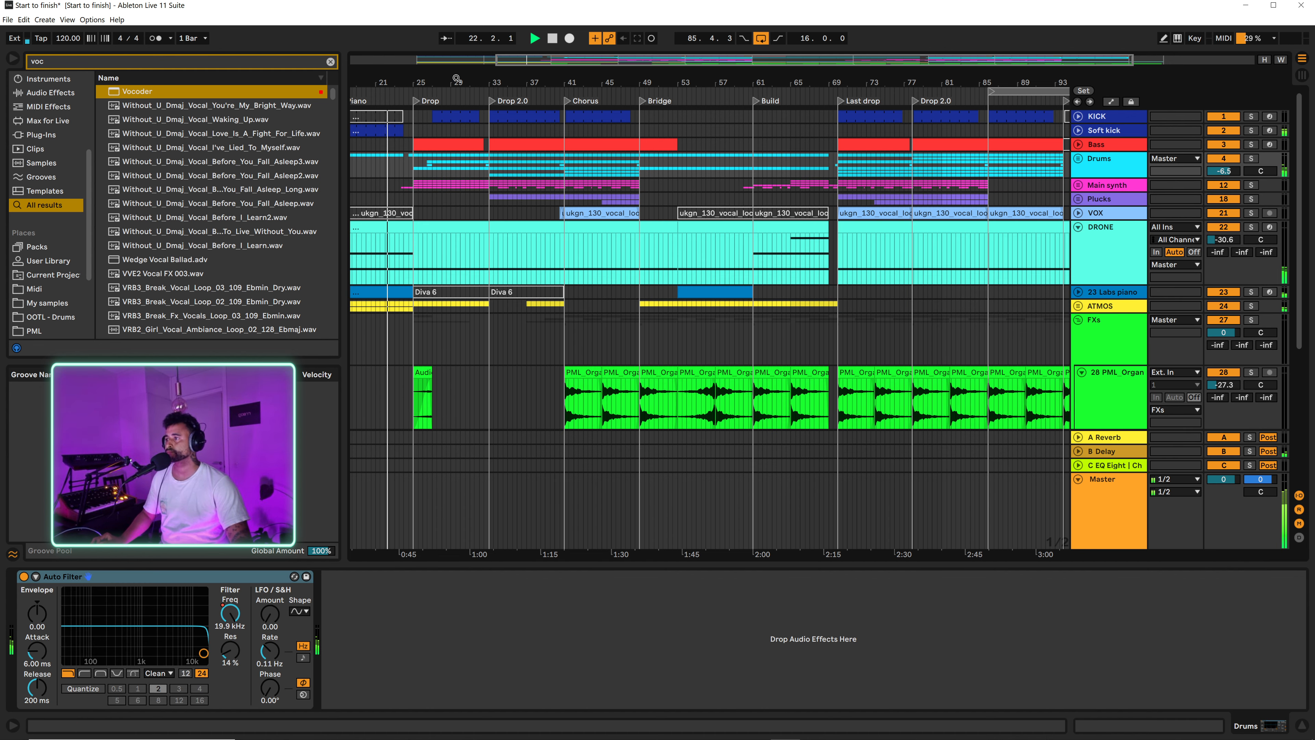
drag(456, 78, 727, 95)
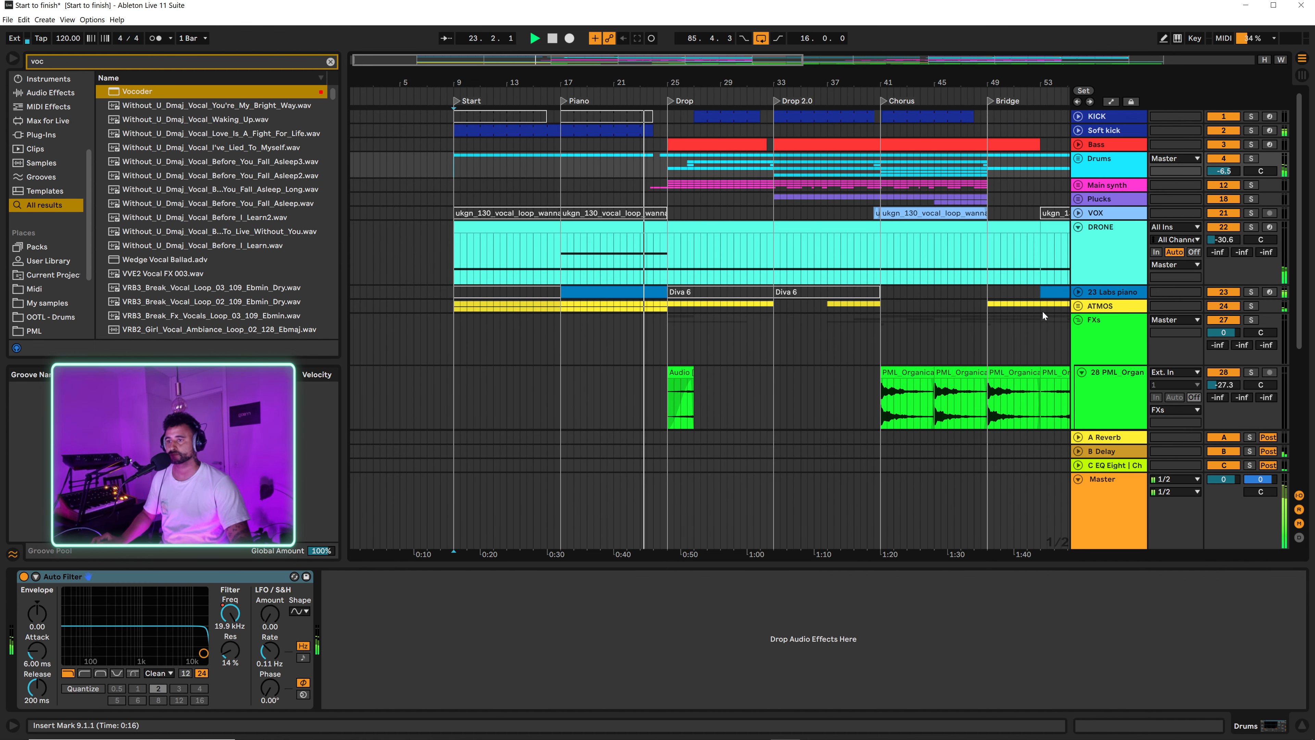
click(1078, 292)
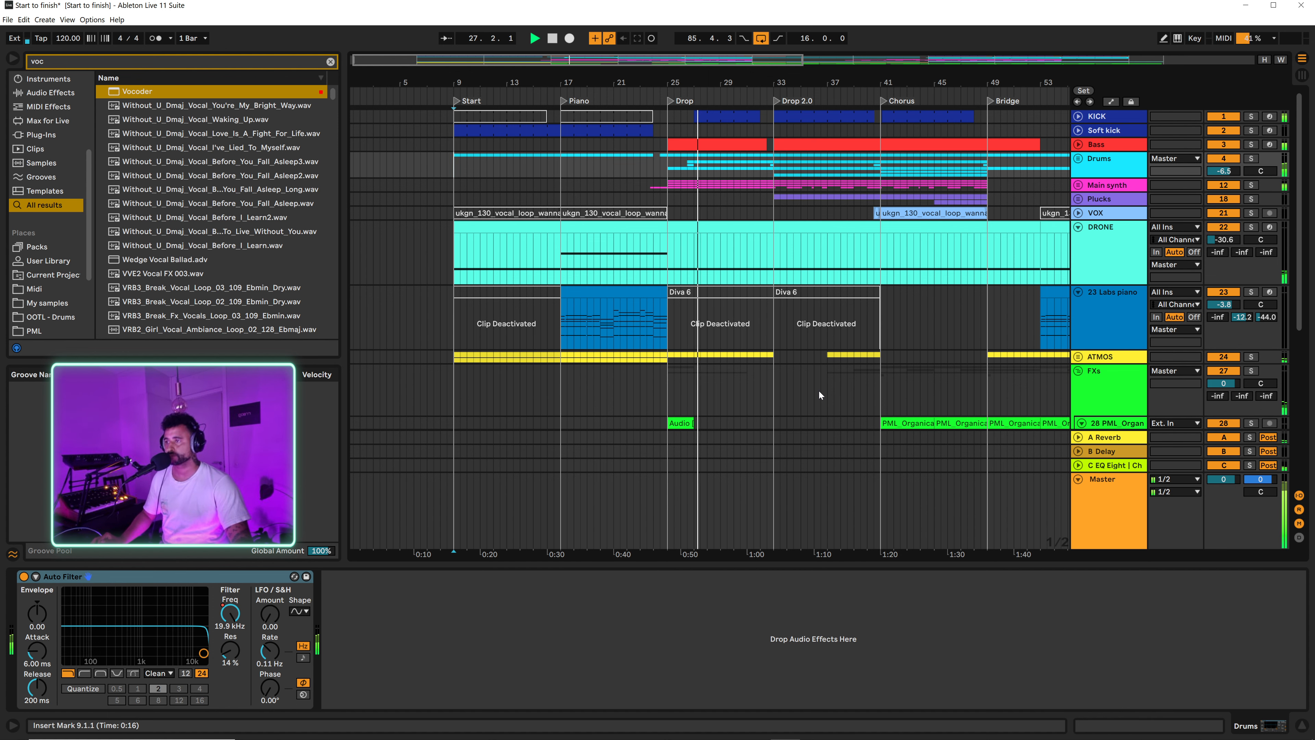
Step: Follow playback from the Drop through the Chorus into the Bridge, examining the FX, piano, vocal and drum tracks
scroll(893, 347, down, 8)
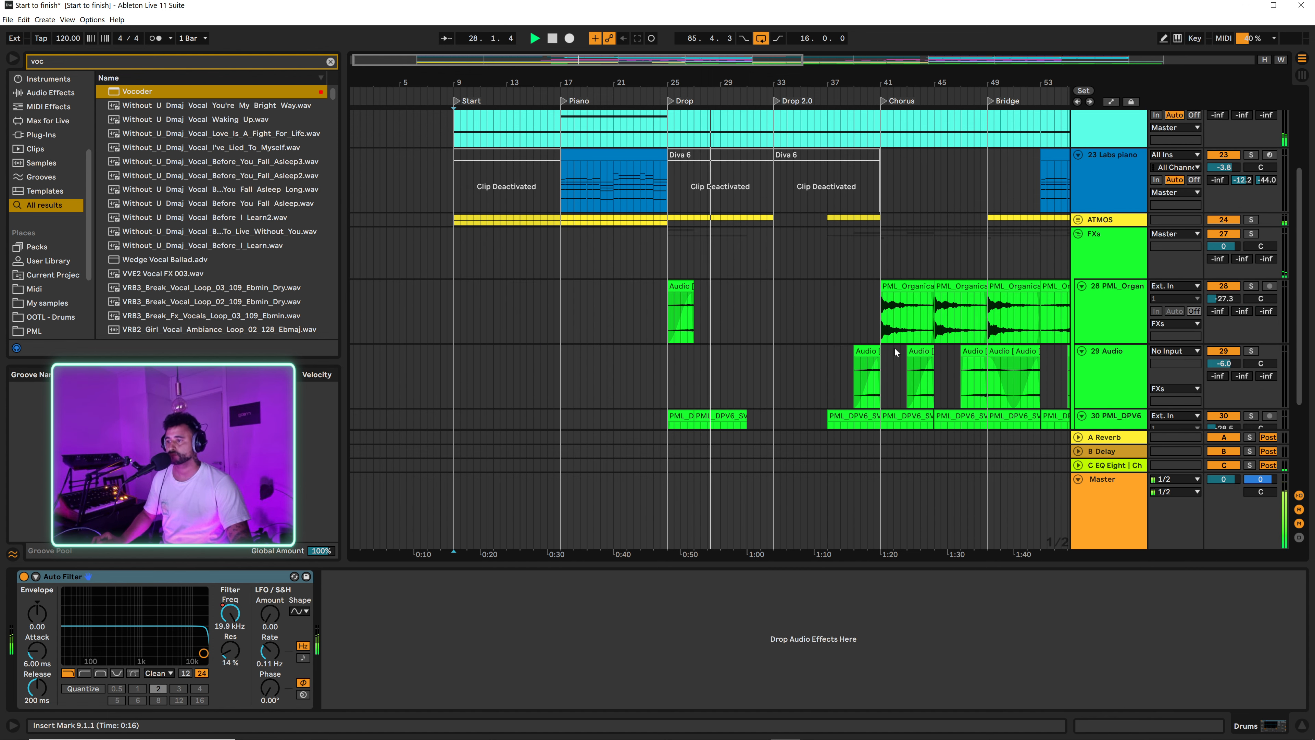
scroll(868, 296, down, 1)
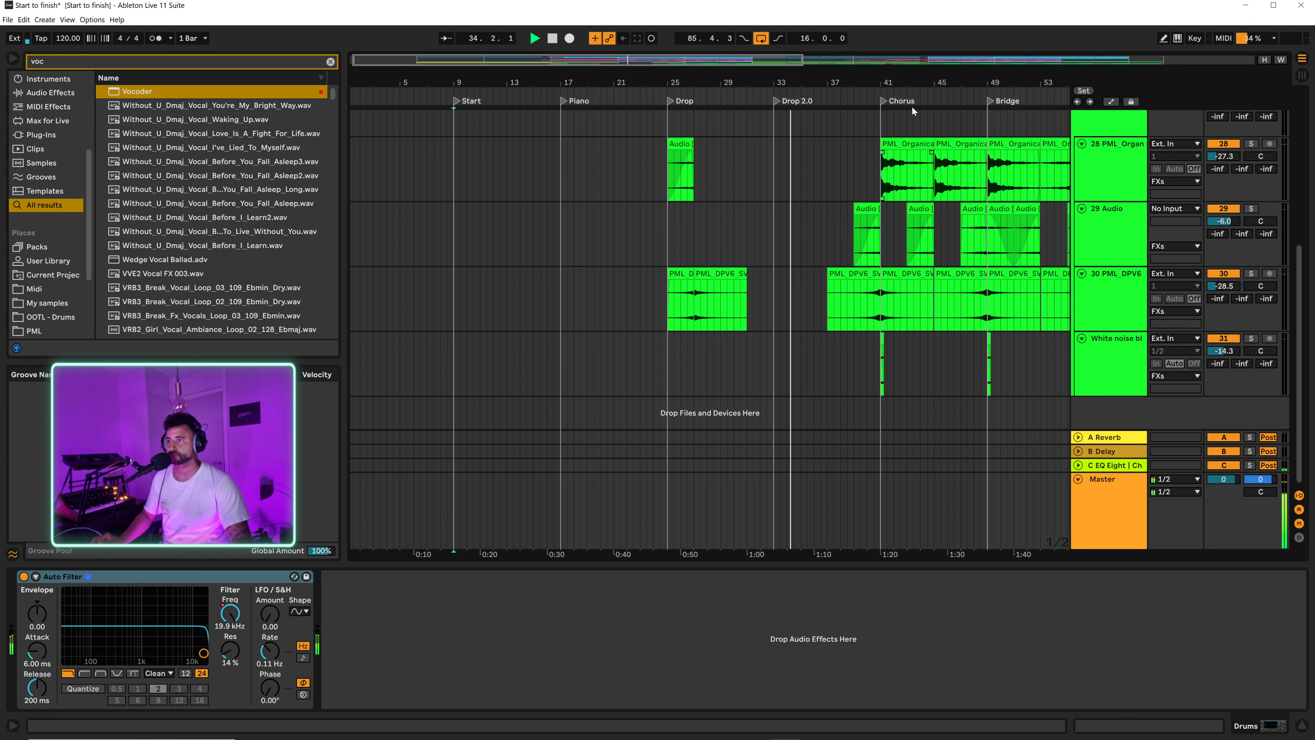
drag(924, 73, 842, 74)
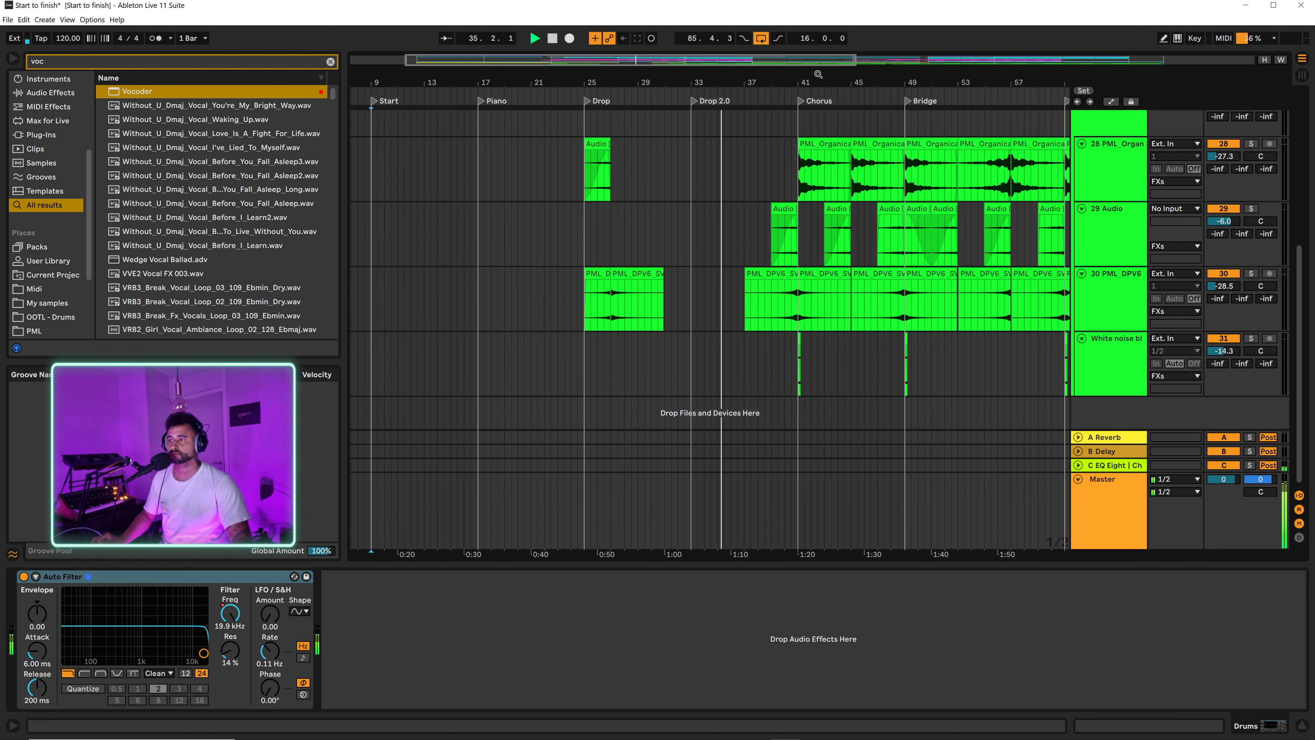
scroll(927, 290, up, 3)
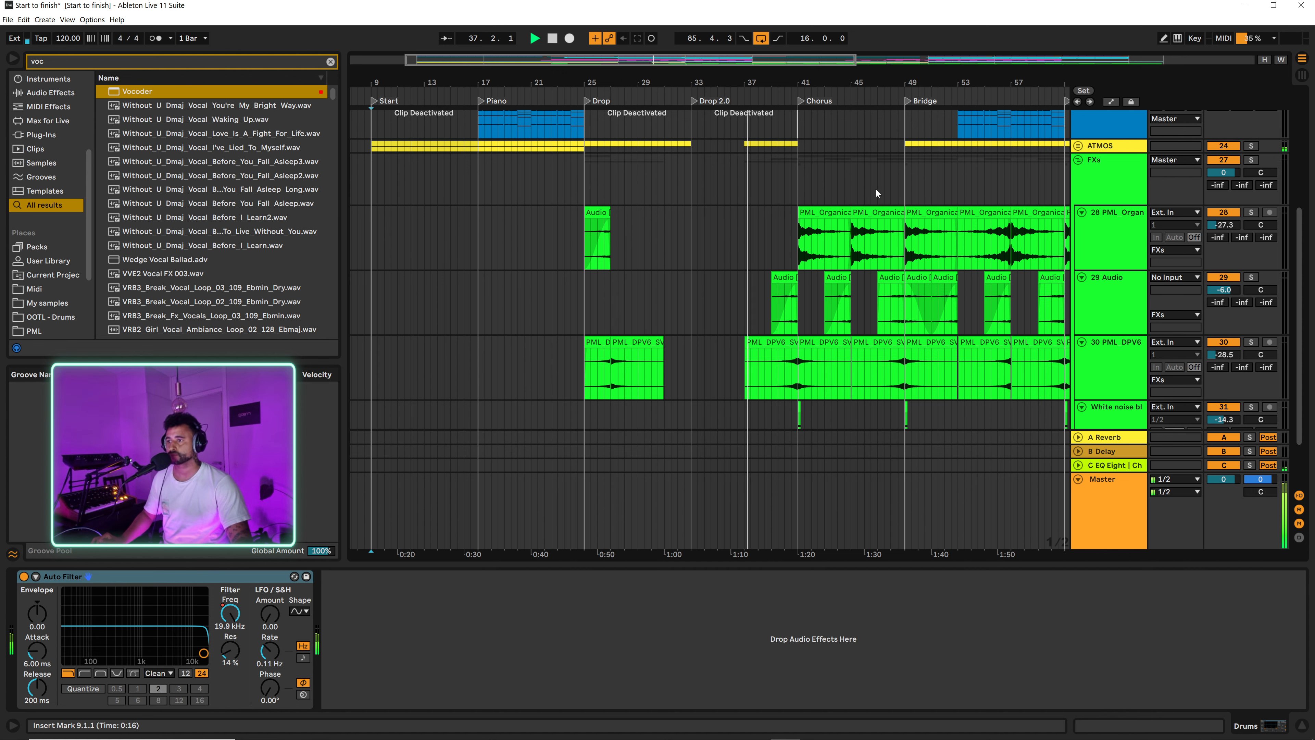
scroll(880, 192, up, 5)
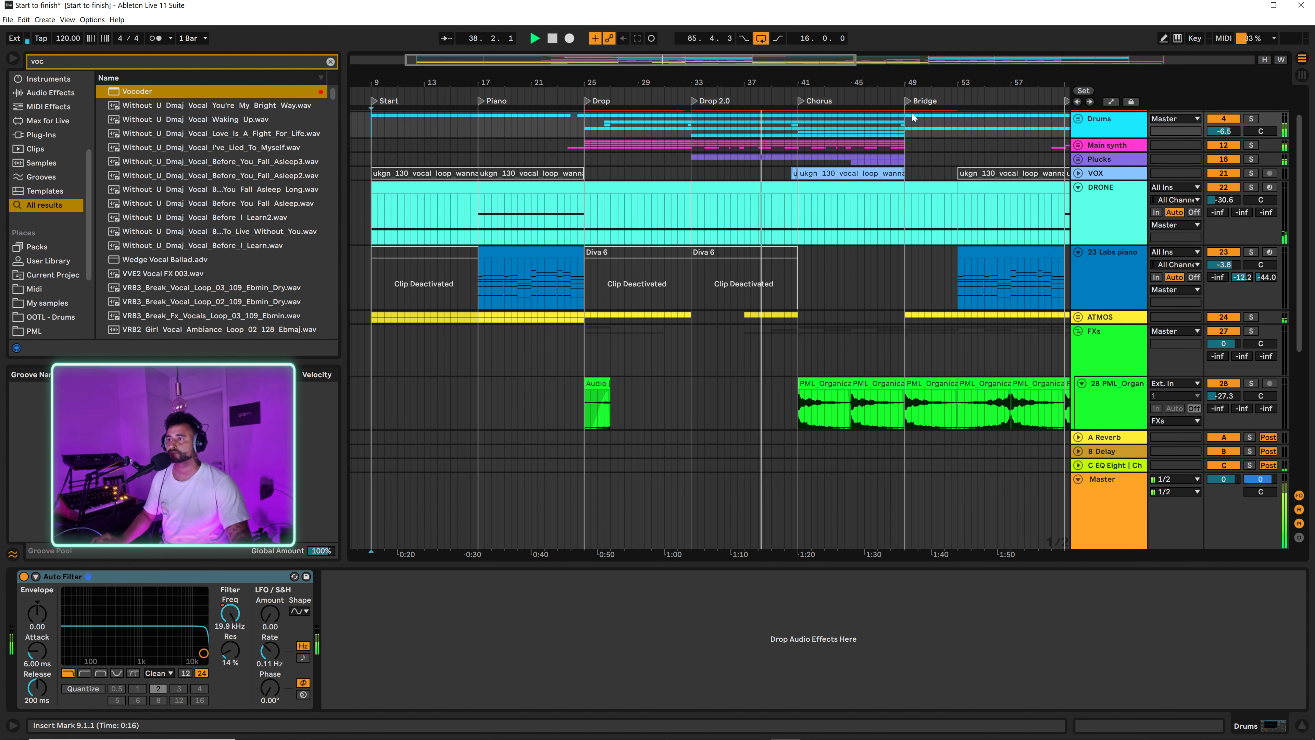
drag(862, 81, 836, 89)
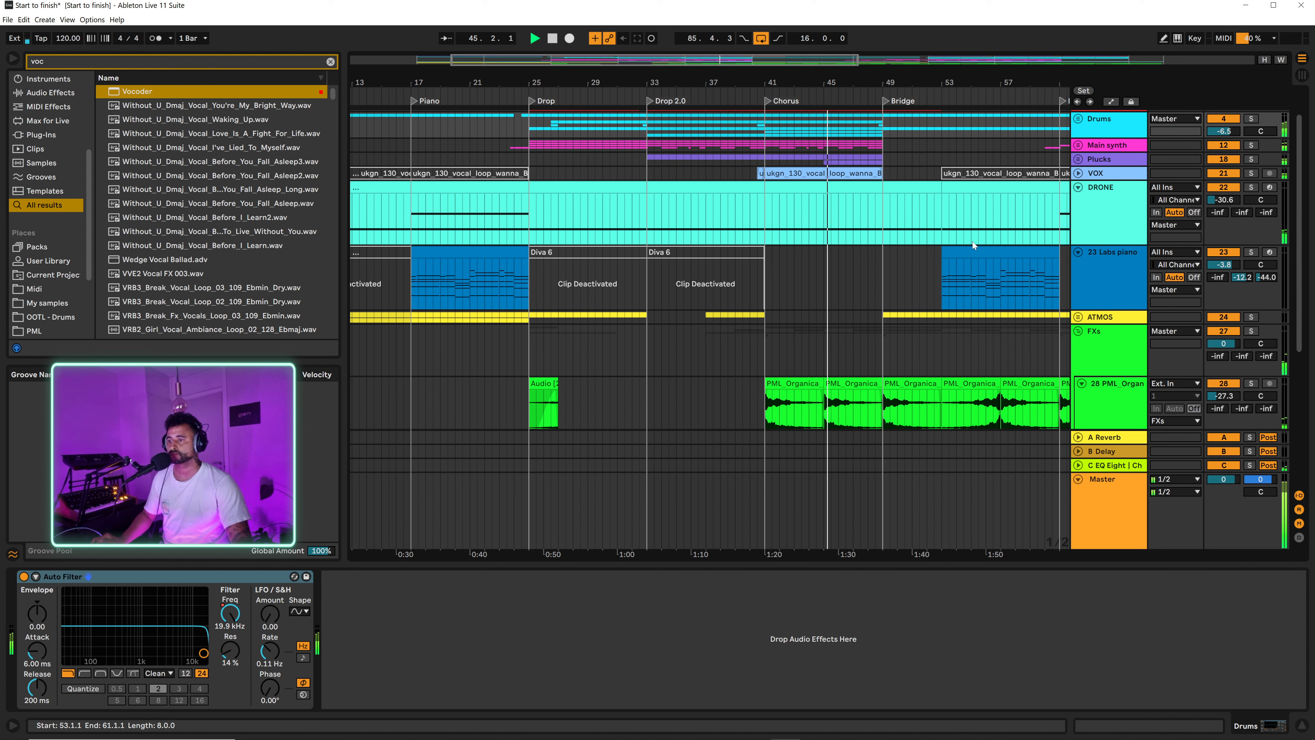
drag(931, 83, 870, 91)
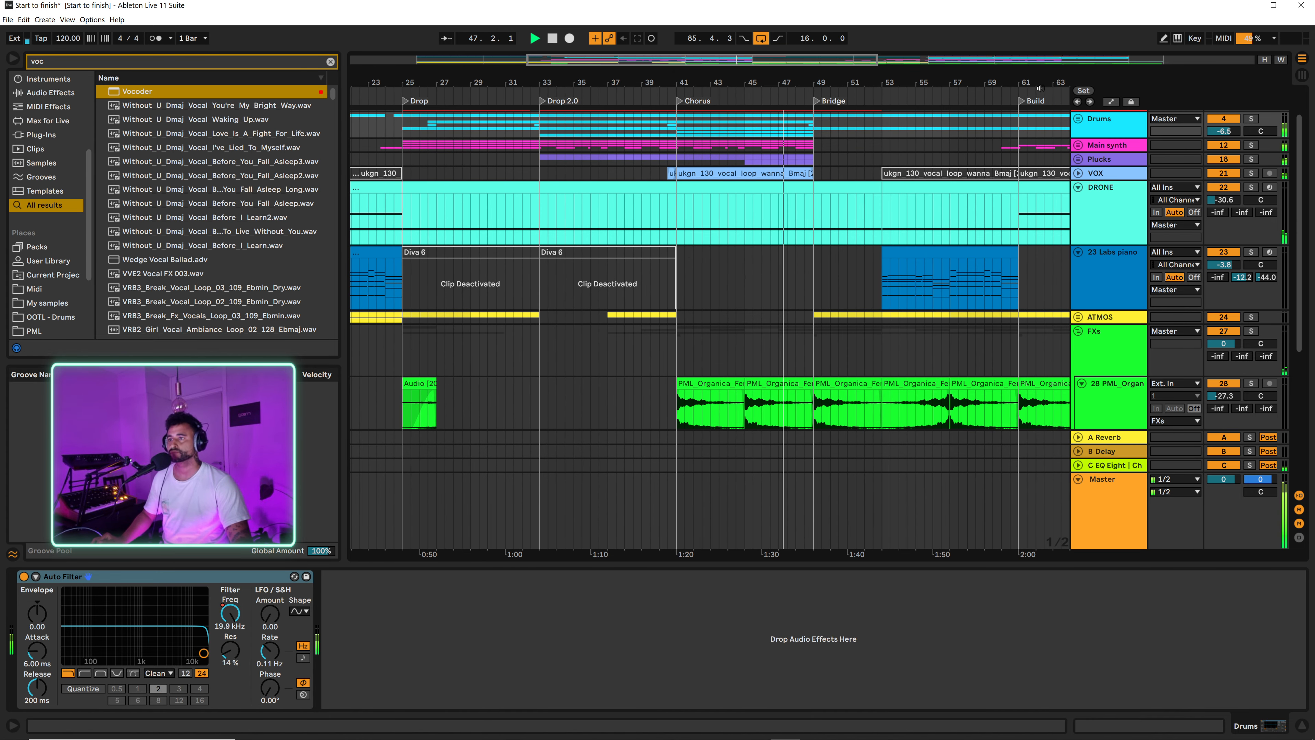
drag(1021, 81, 928, 88)
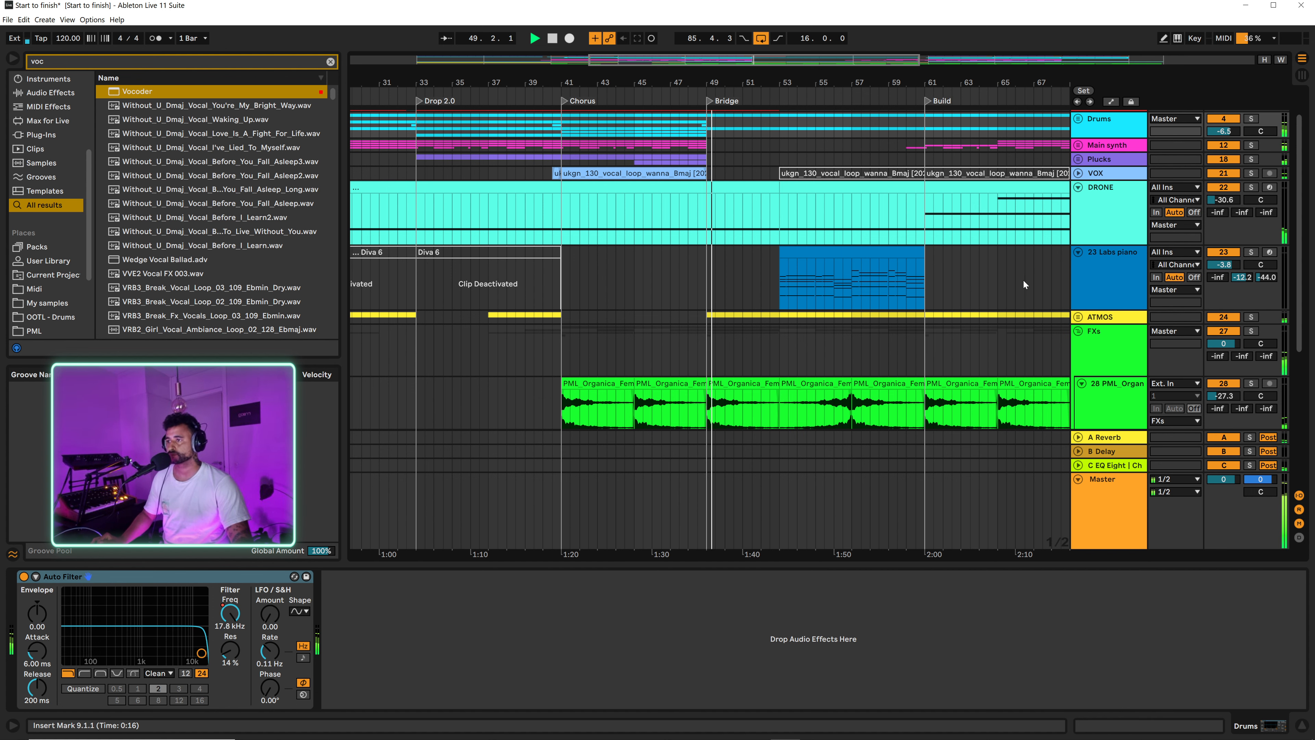
scroll(803, 248, up, 3)
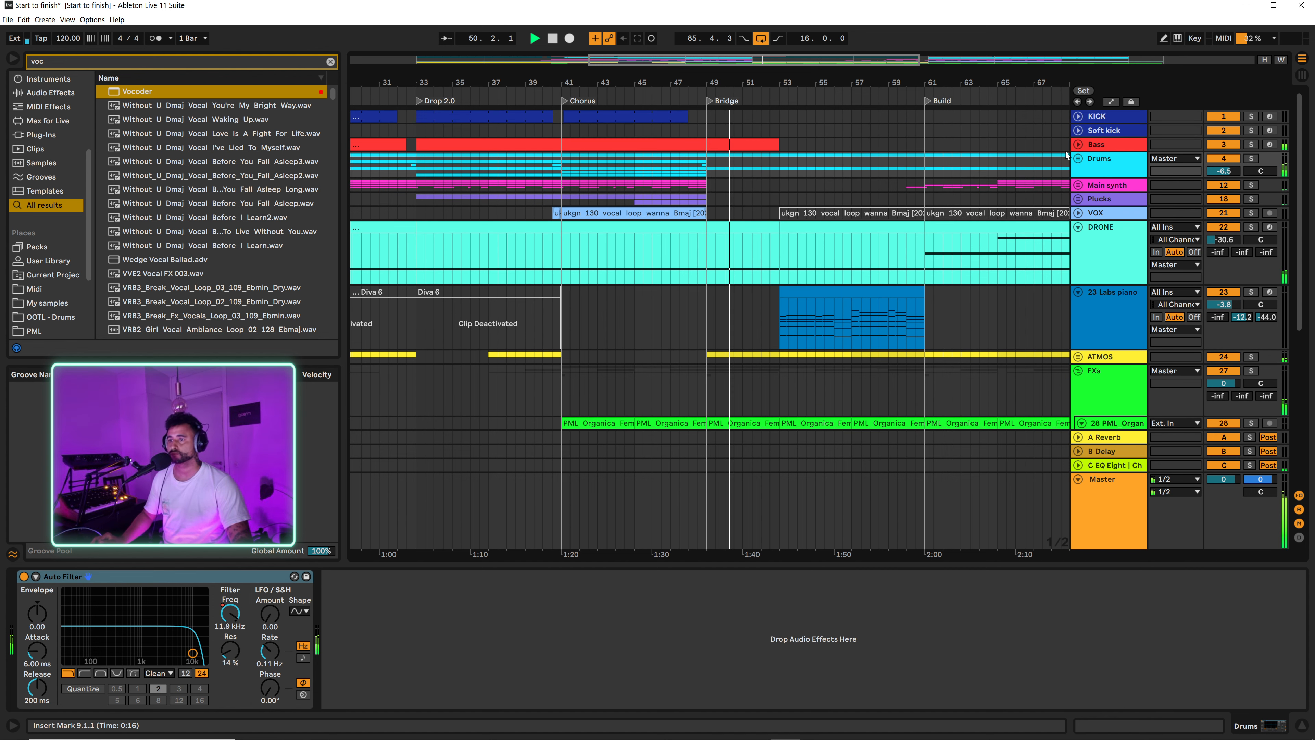
Step: Show the automation lanes and display the Auto Filter Frequency envelope on the Master track
key(a)
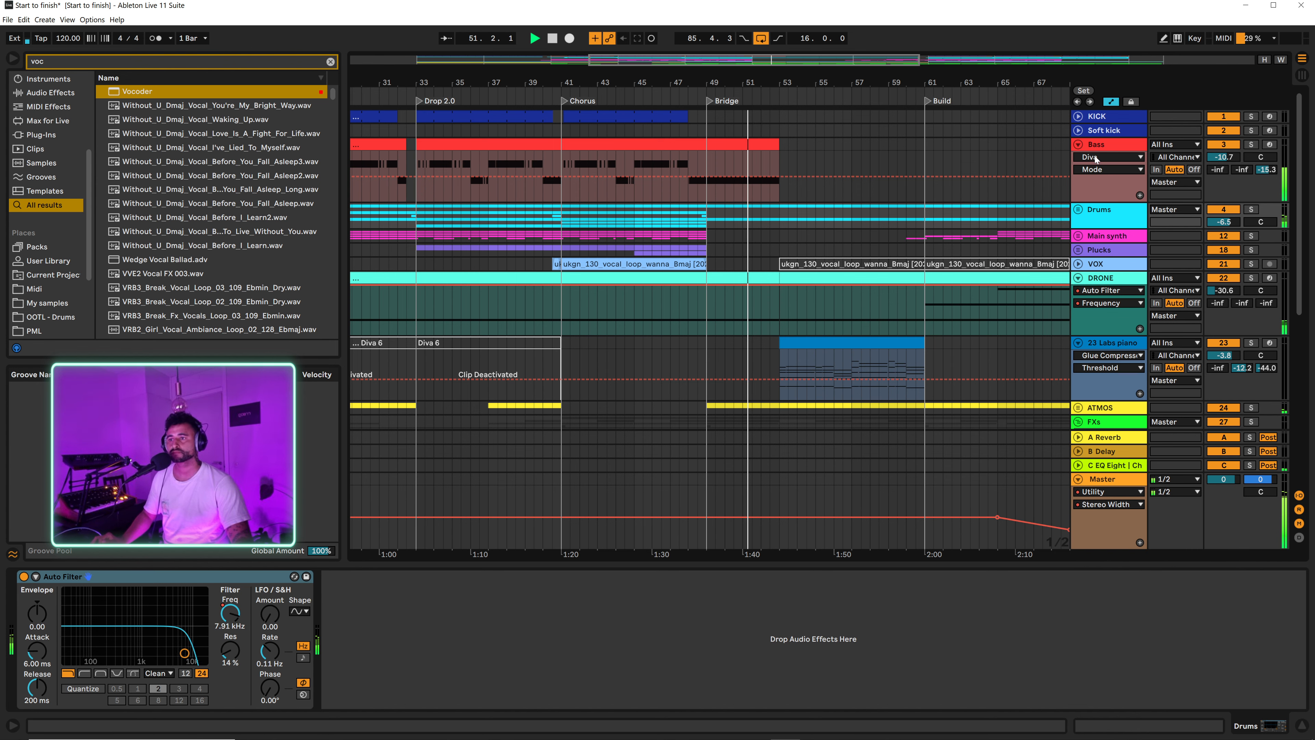
click(1108, 157)
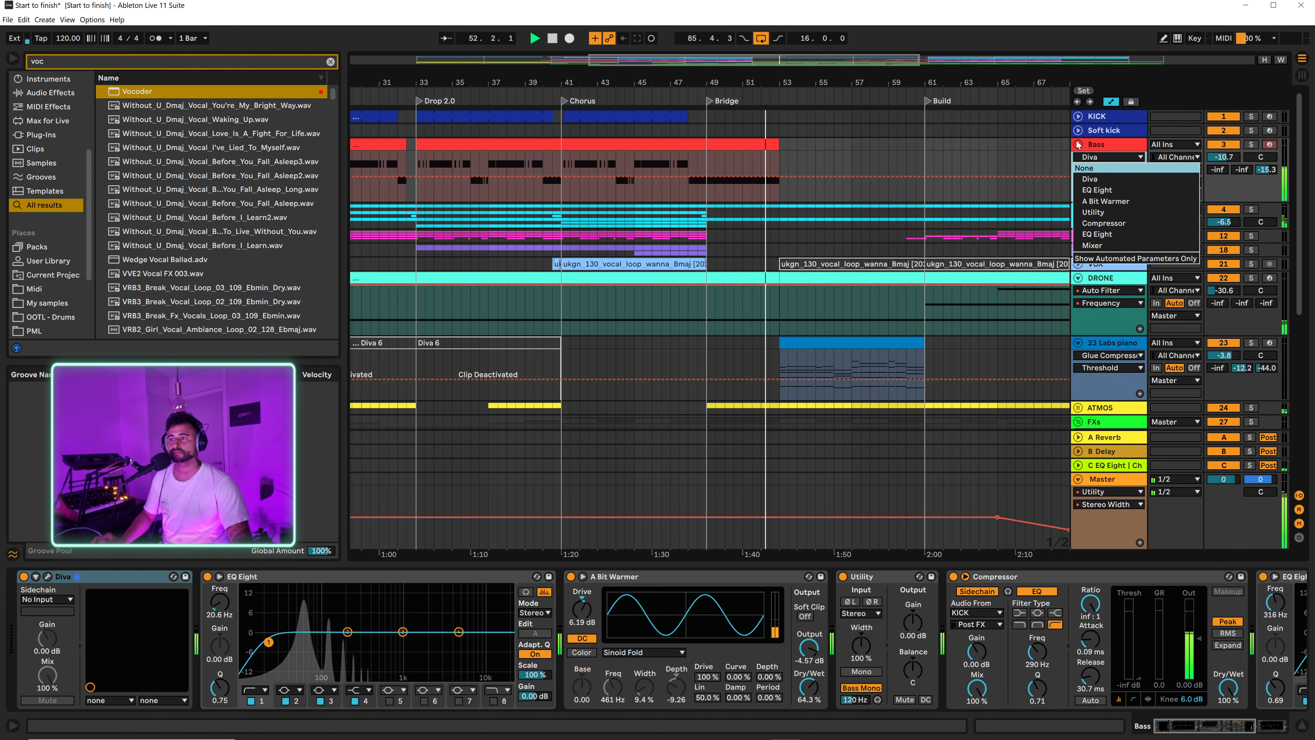
click(1095, 148)
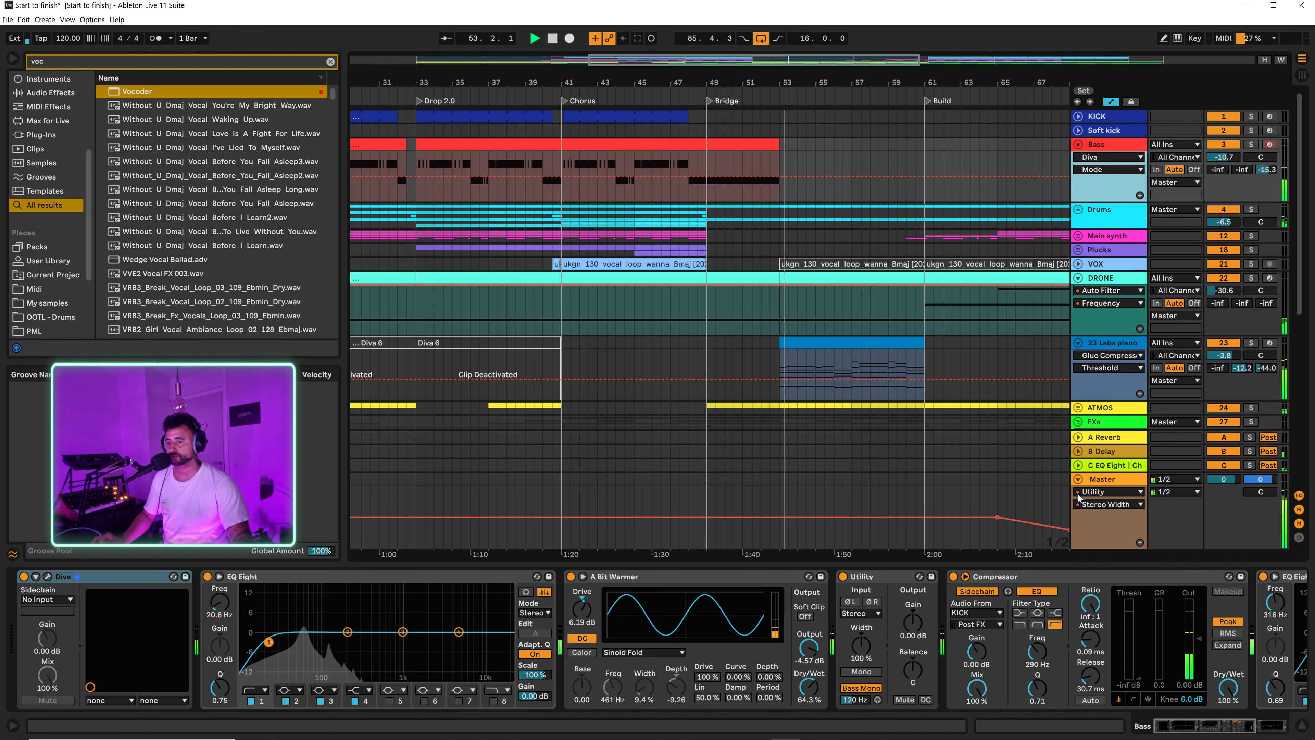
click(1107, 491)
click(1119, 536)
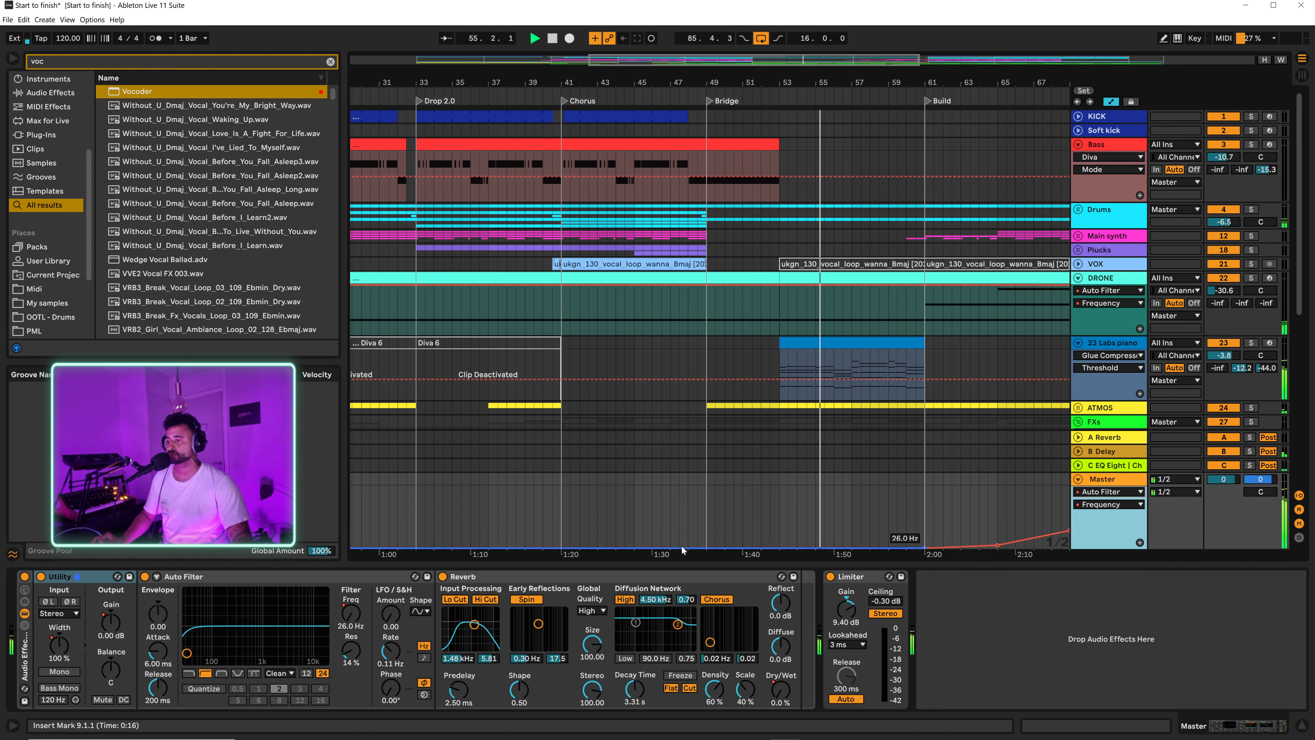
Step: Add a 26.0 Hz breakpoint at the Bridge, raise the filter curve with one at bar 53, and delete the bar 65 breakpoint
click(706, 548)
mouse_move(779, 548)
mouse_down()
mouse_move(779, 528)
mouse_move(779, 538)
mouse_up()
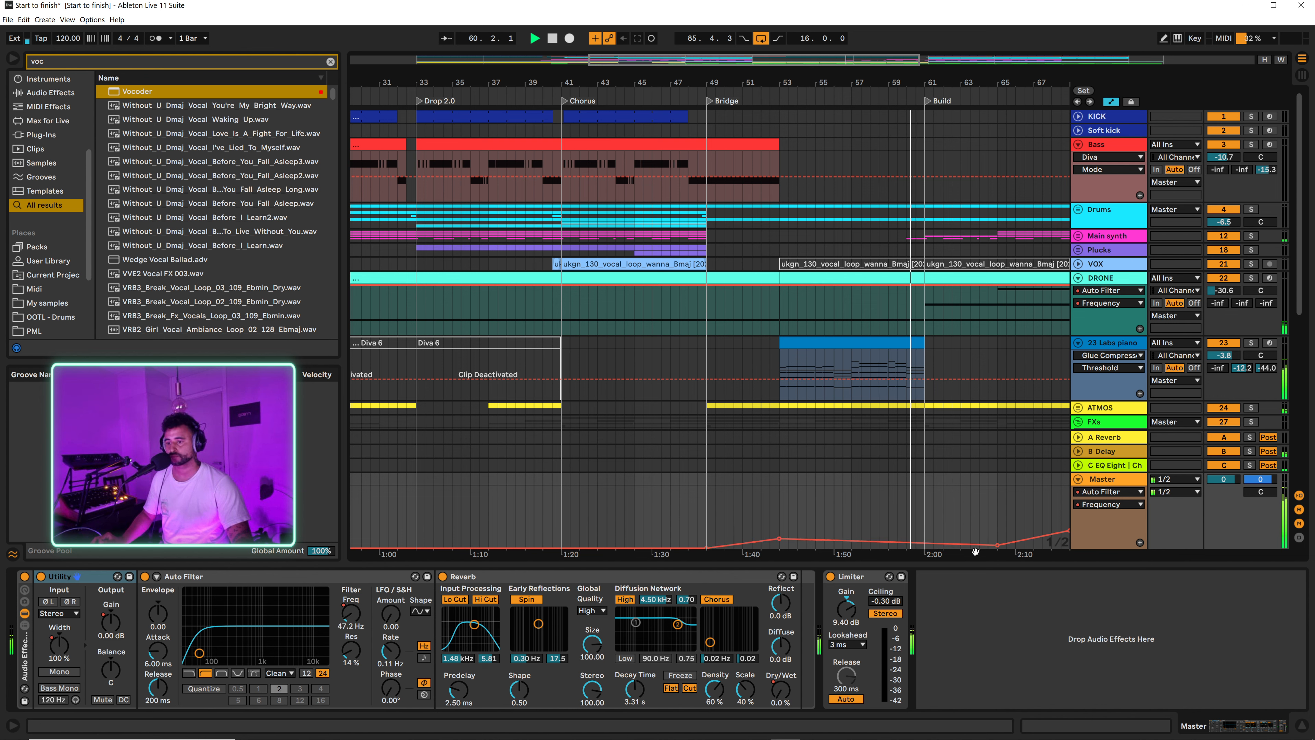
click(997, 544)
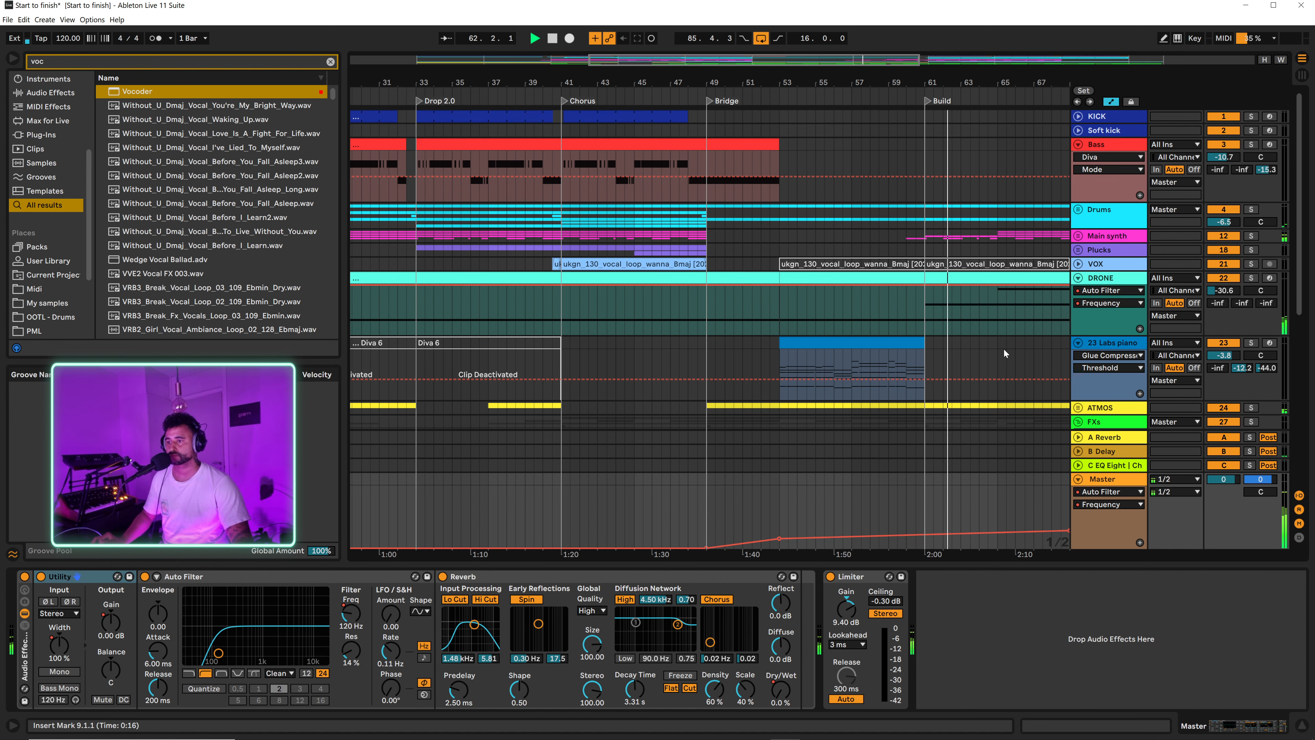
Step: Check the white noise blast at the Build, then review the remaining tracks through Last drop and Drop 2.0 to the End locator
scroll(973, 466, down, 10)
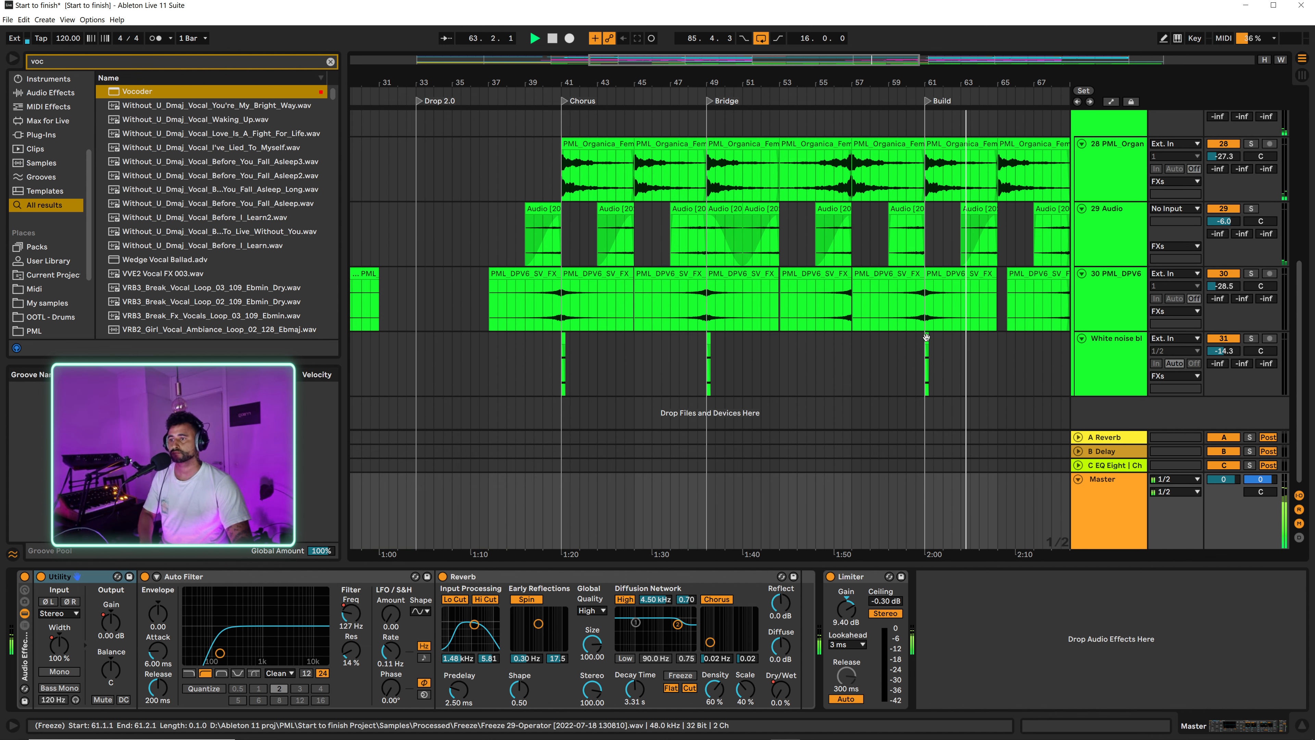
click(926, 337)
drag(962, 76, 642, 67)
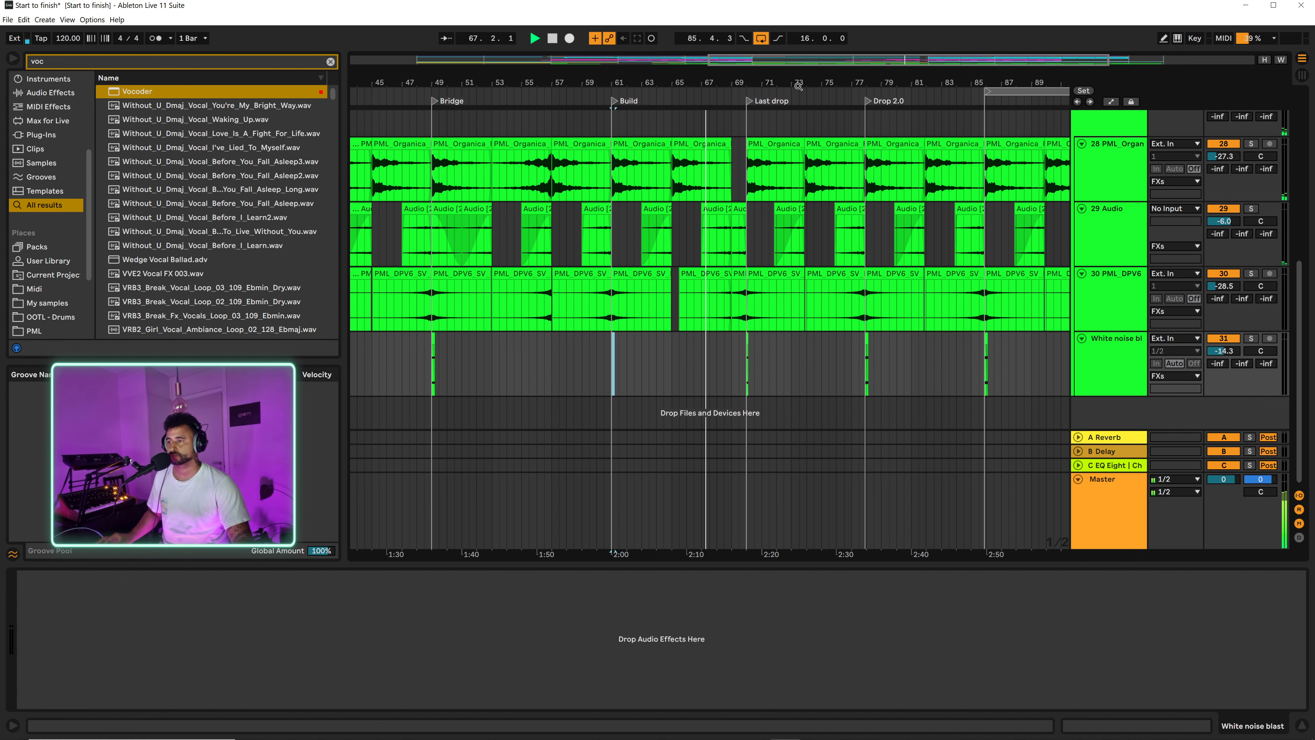
scroll(854, 247, up, 10)
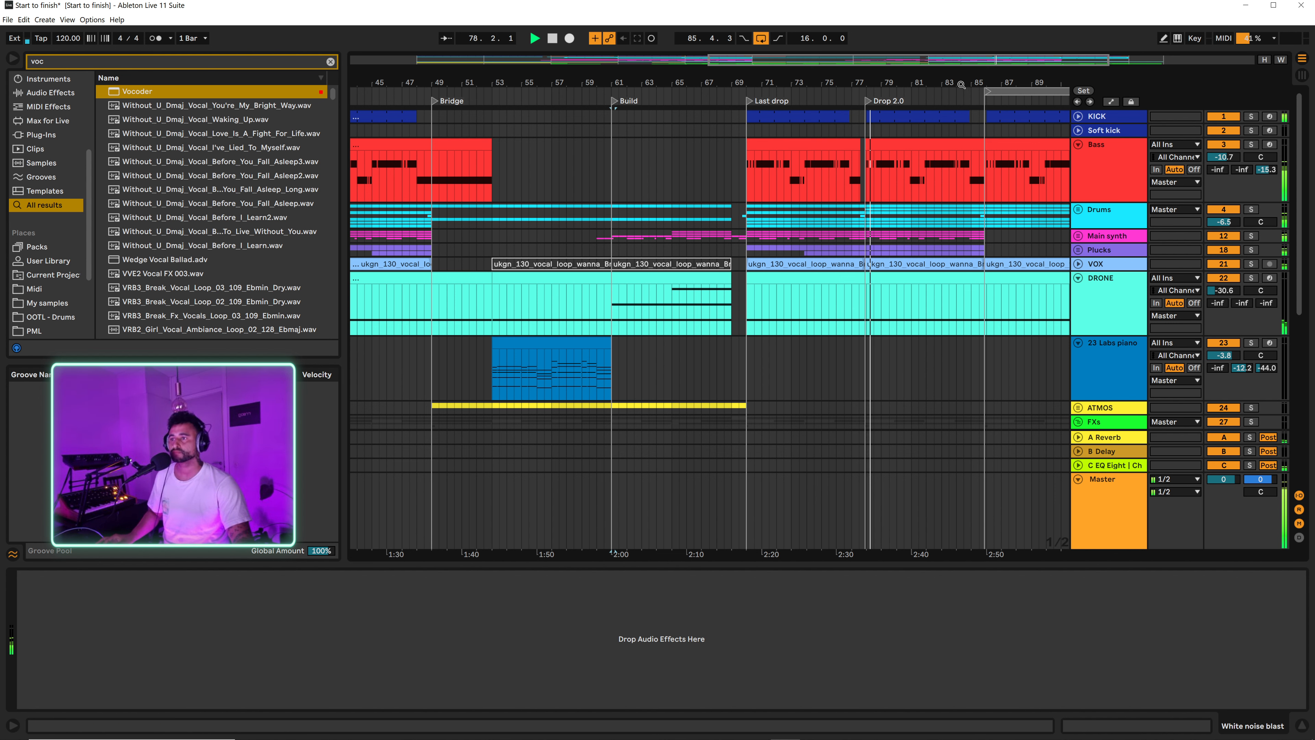
drag(960, 83, 930, 161)
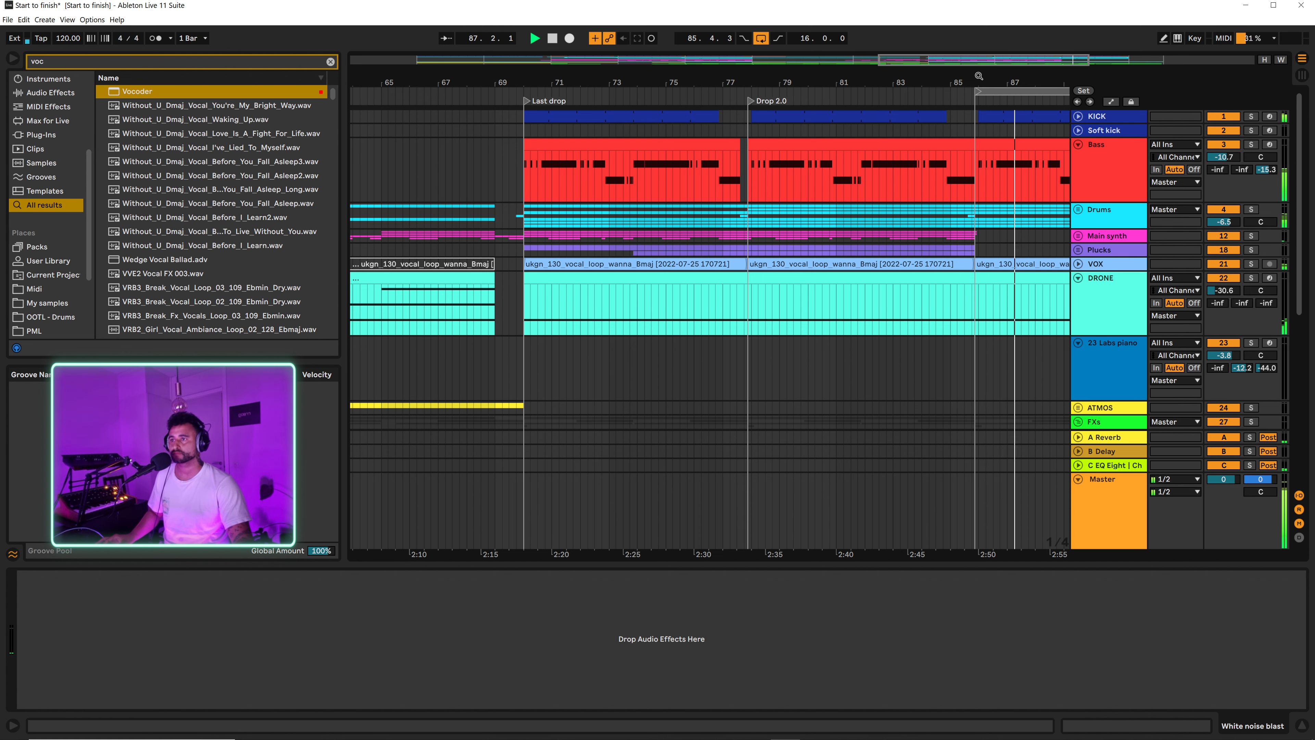
drag(976, 79, 872, 27)
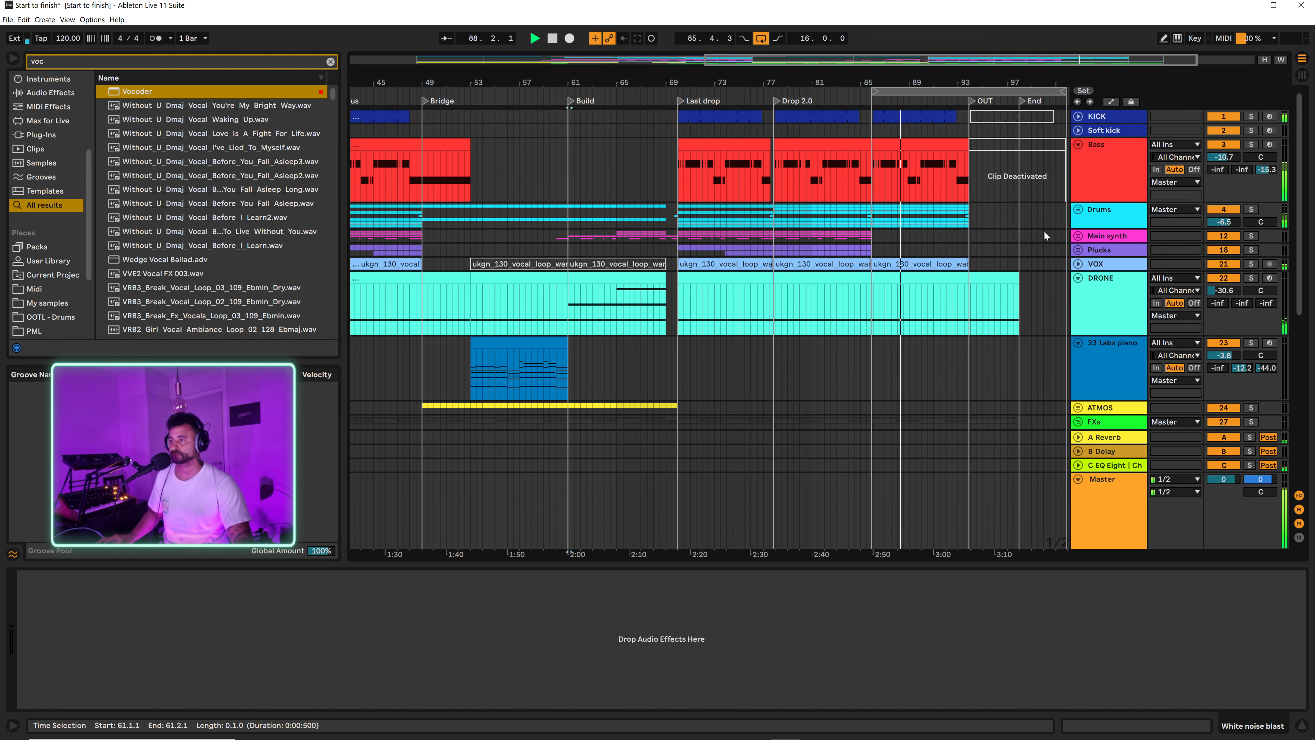